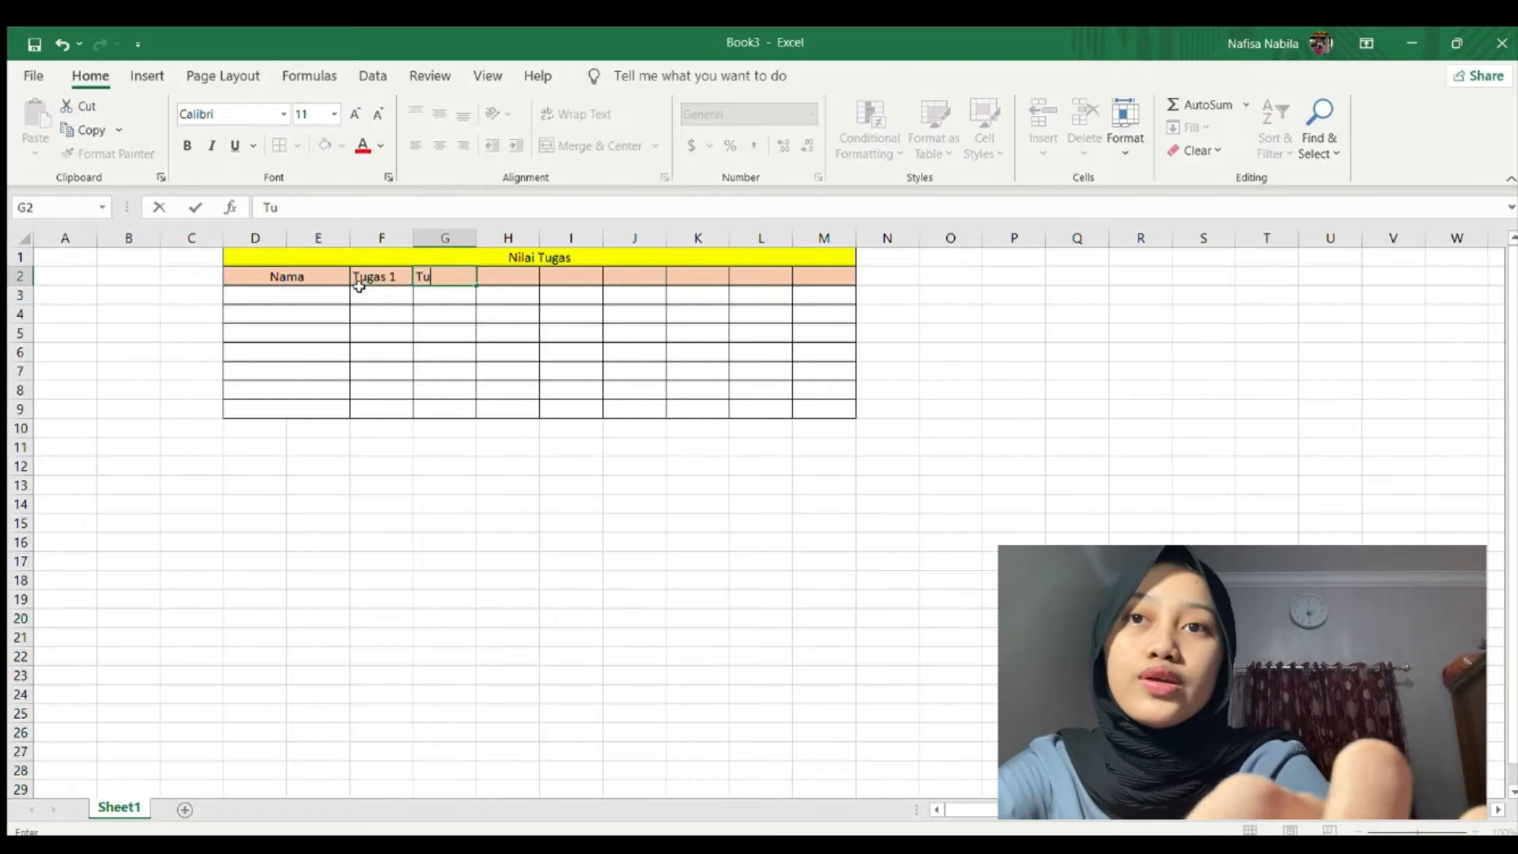
# Enter the Tugas 2 and Tugas 3 headers in G2 and H2.
pyautogui.press('Tab')
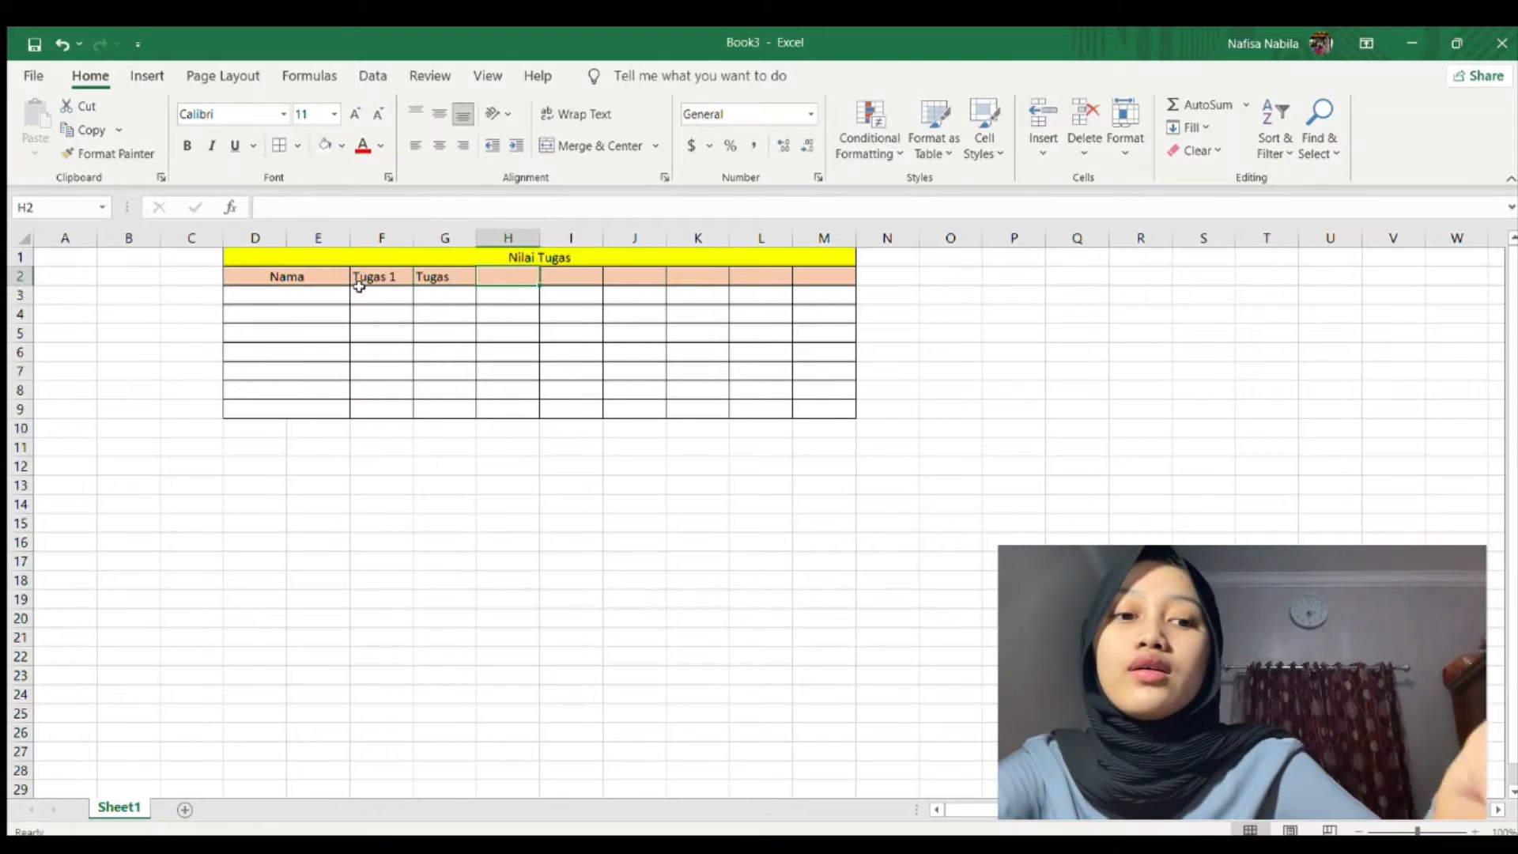
pyautogui.press('Left')
pyautogui.write('Y')
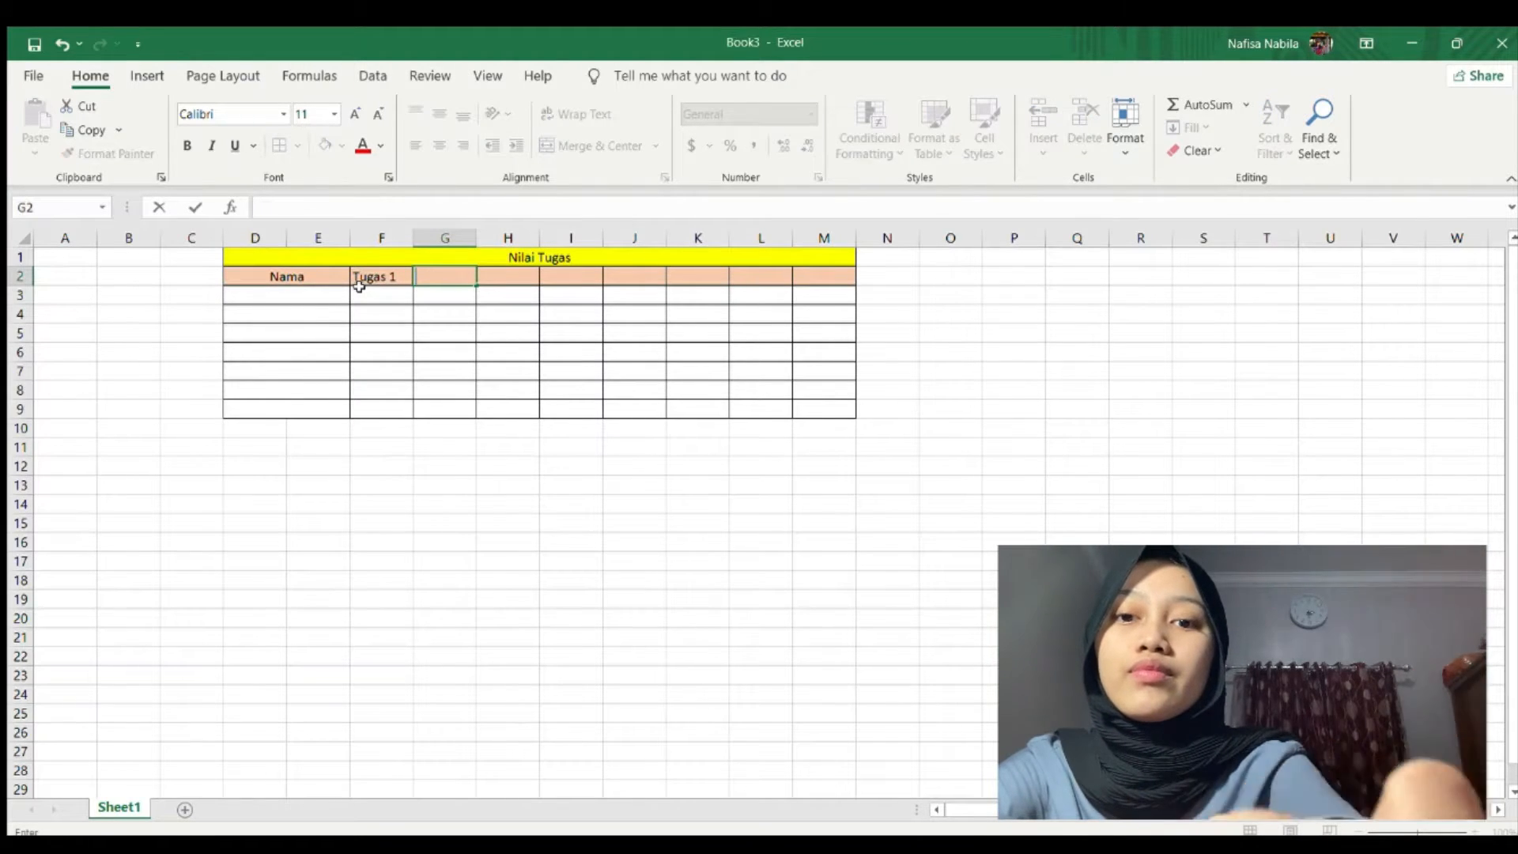
pyautogui.write('Tugas 2')
pyautogui.press('Tab')
pyautogui.write('T')
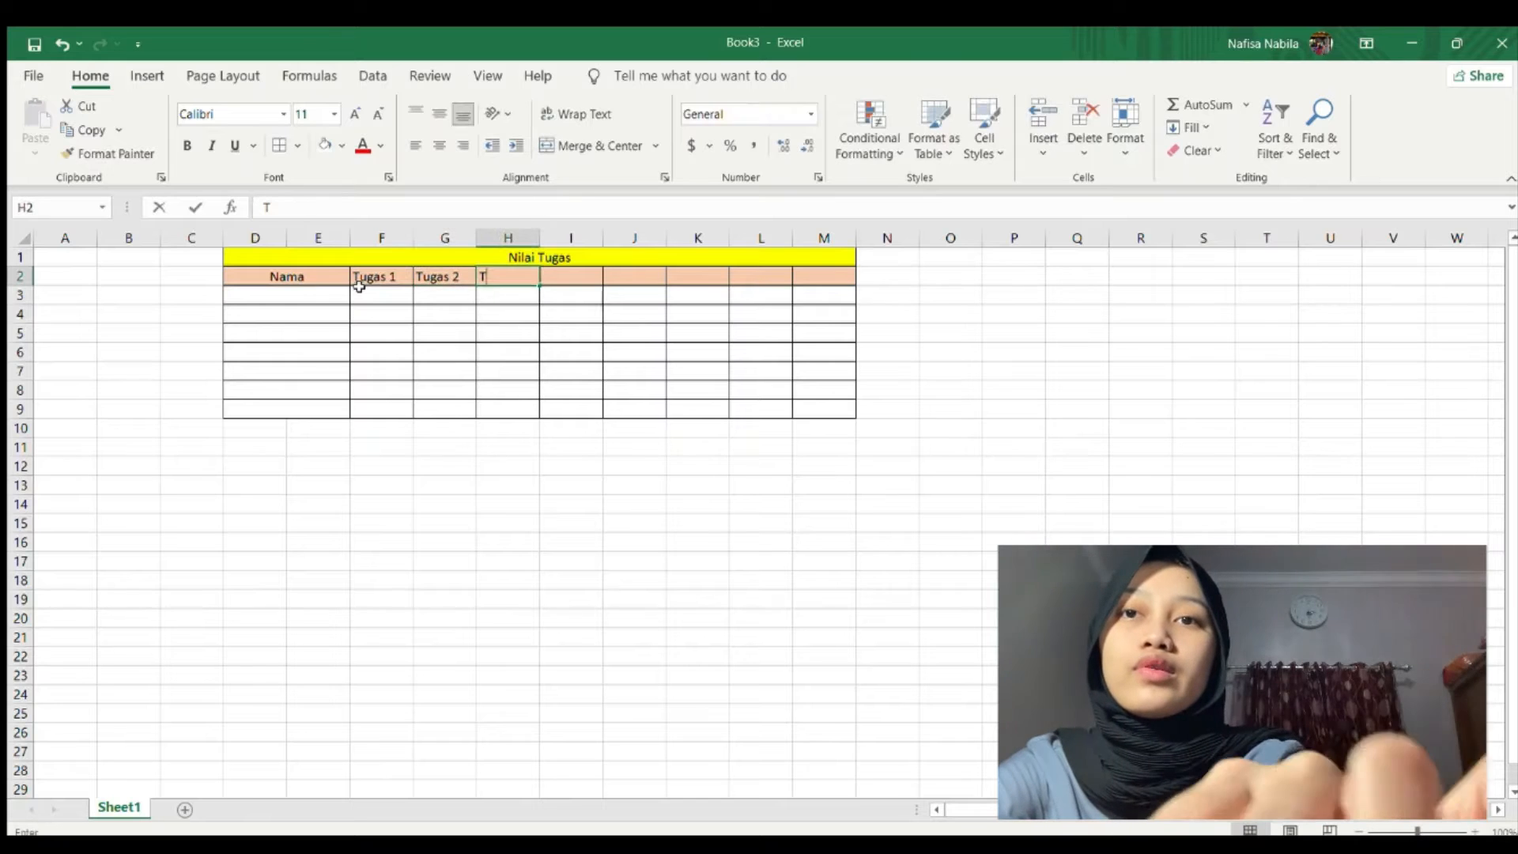
pyautogui.write('ugas 3')
pyautogui.press('Tab')
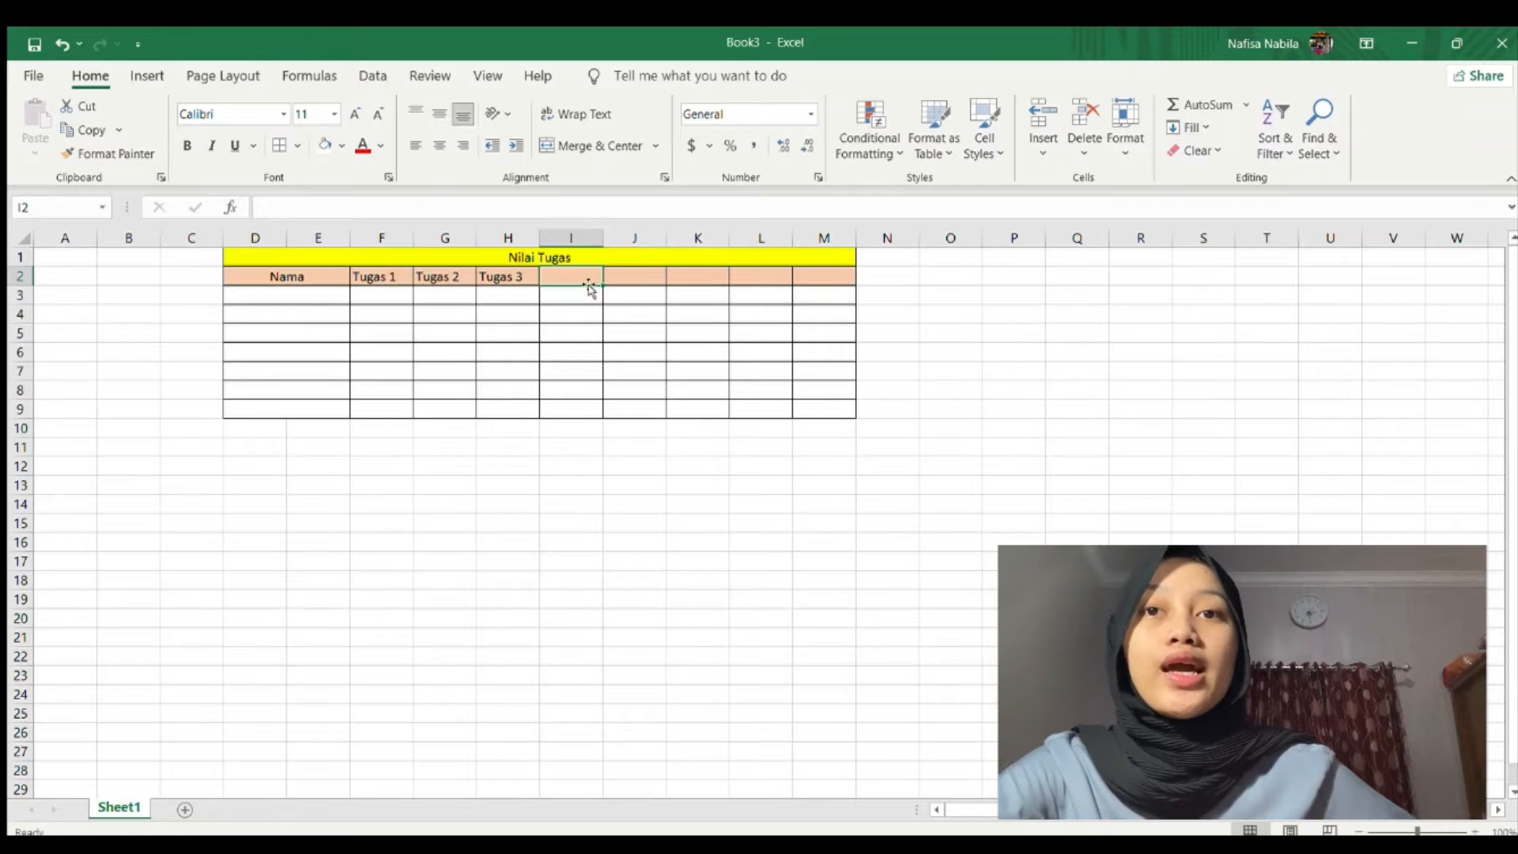
# Add the Bobot 1, Bobot 2, Bobot 3, Total and Kriteria headers across I2:M2.
pyautogui.write('Bobo')
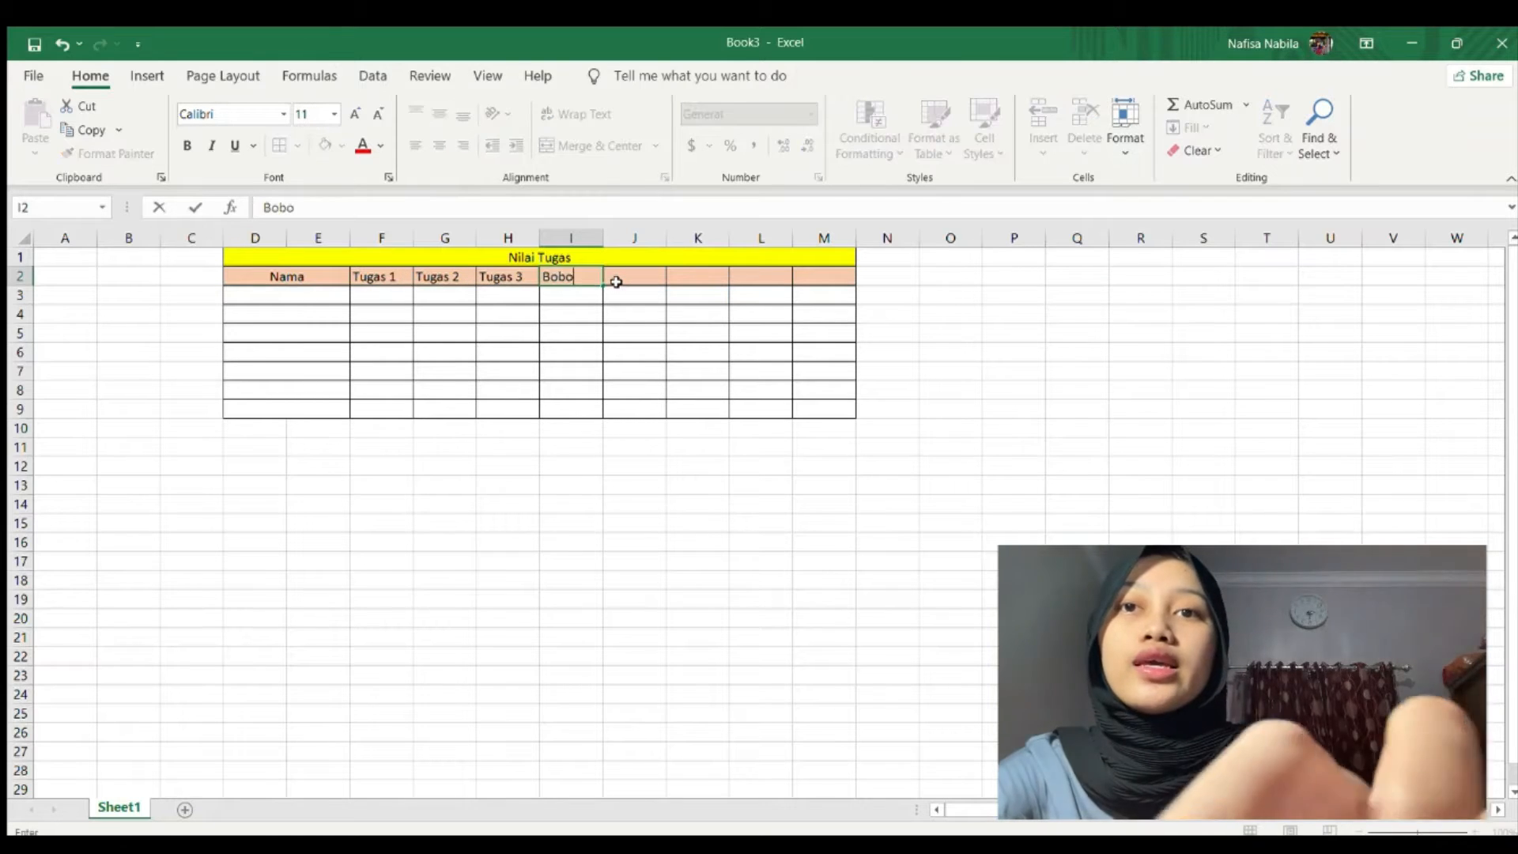
pyautogui.write('t 1')
pyautogui.click(616, 283)
pyautogui.write('B')
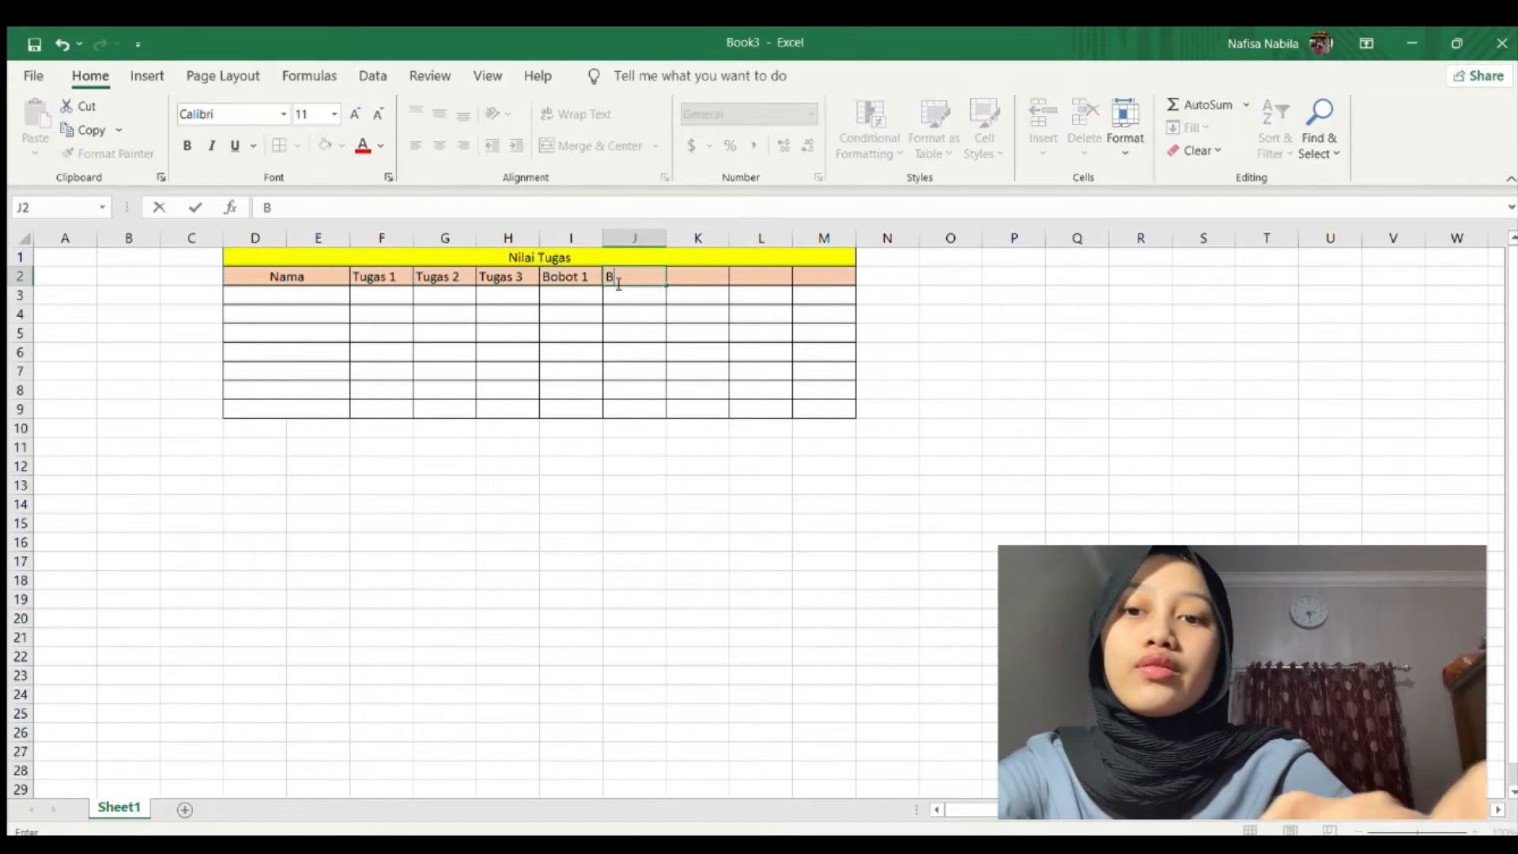
pyautogui.write('obot 2')
pyautogui.press('Tab')
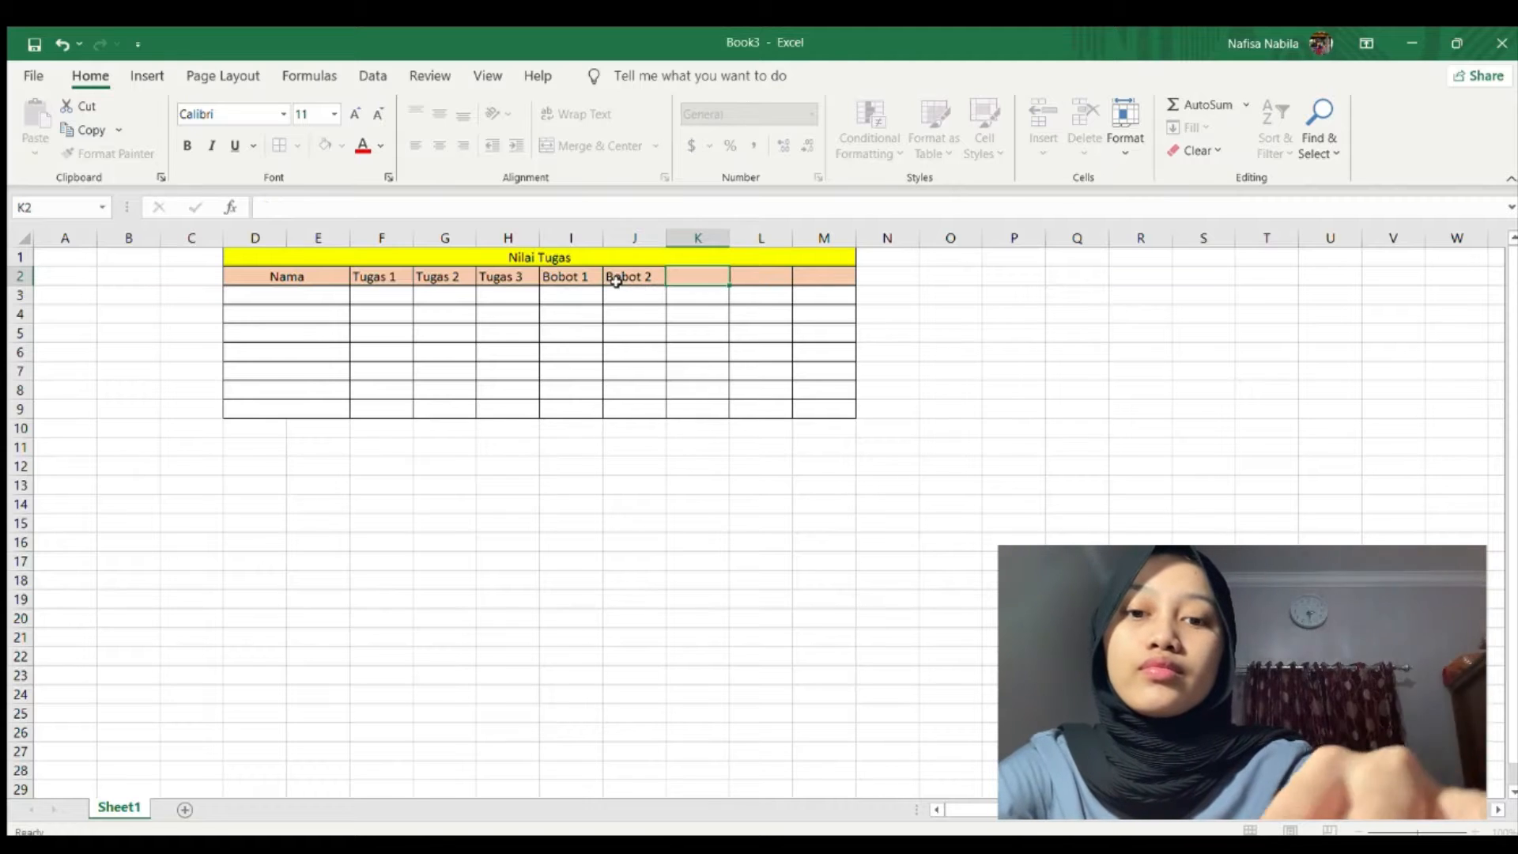
pyautogui.write('Bobot 3')
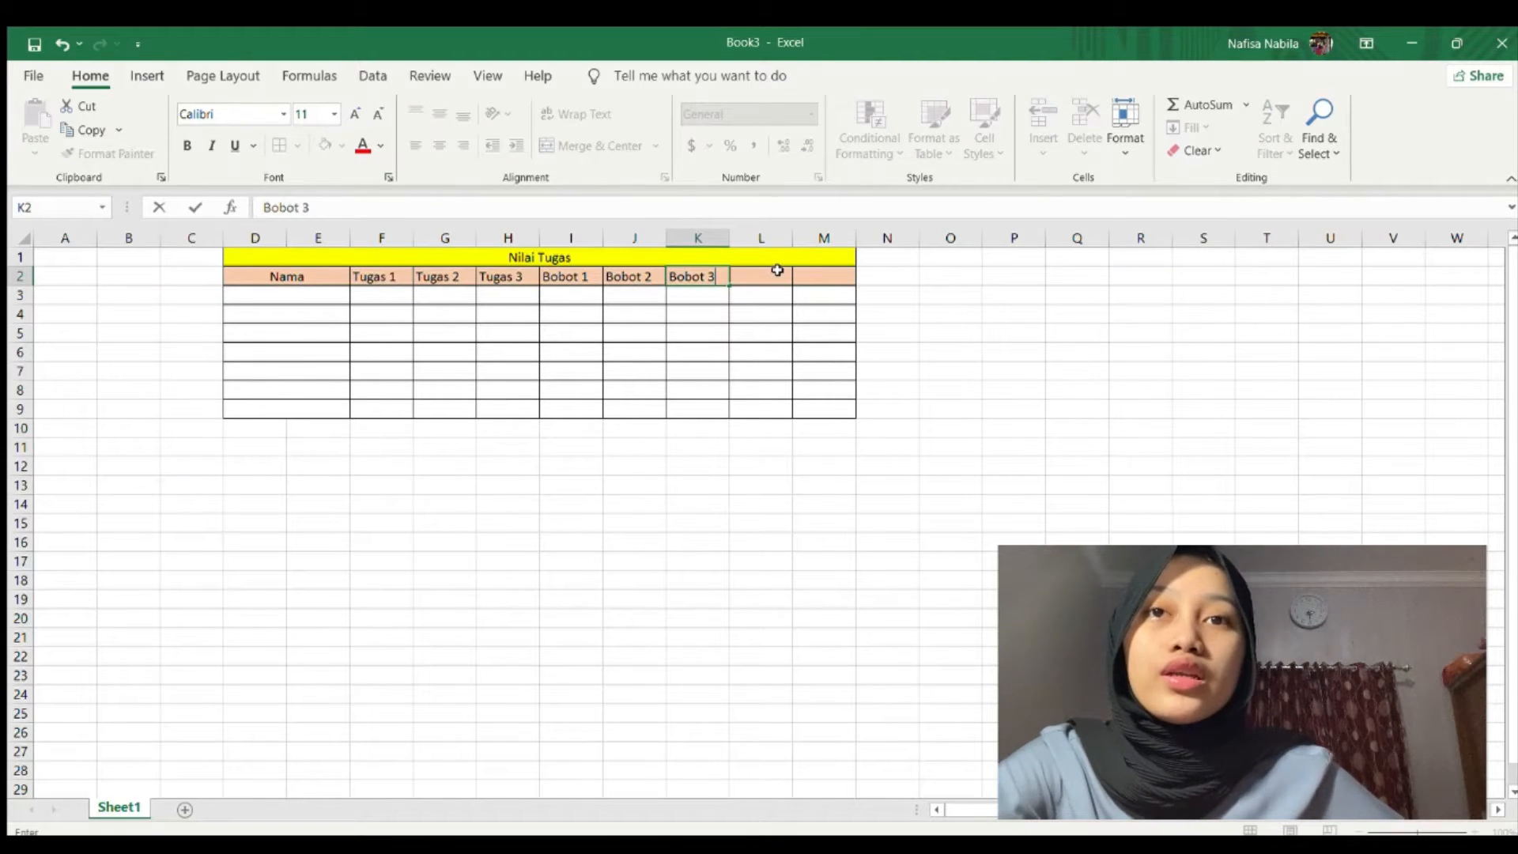
pyautogui.click(777, 271)
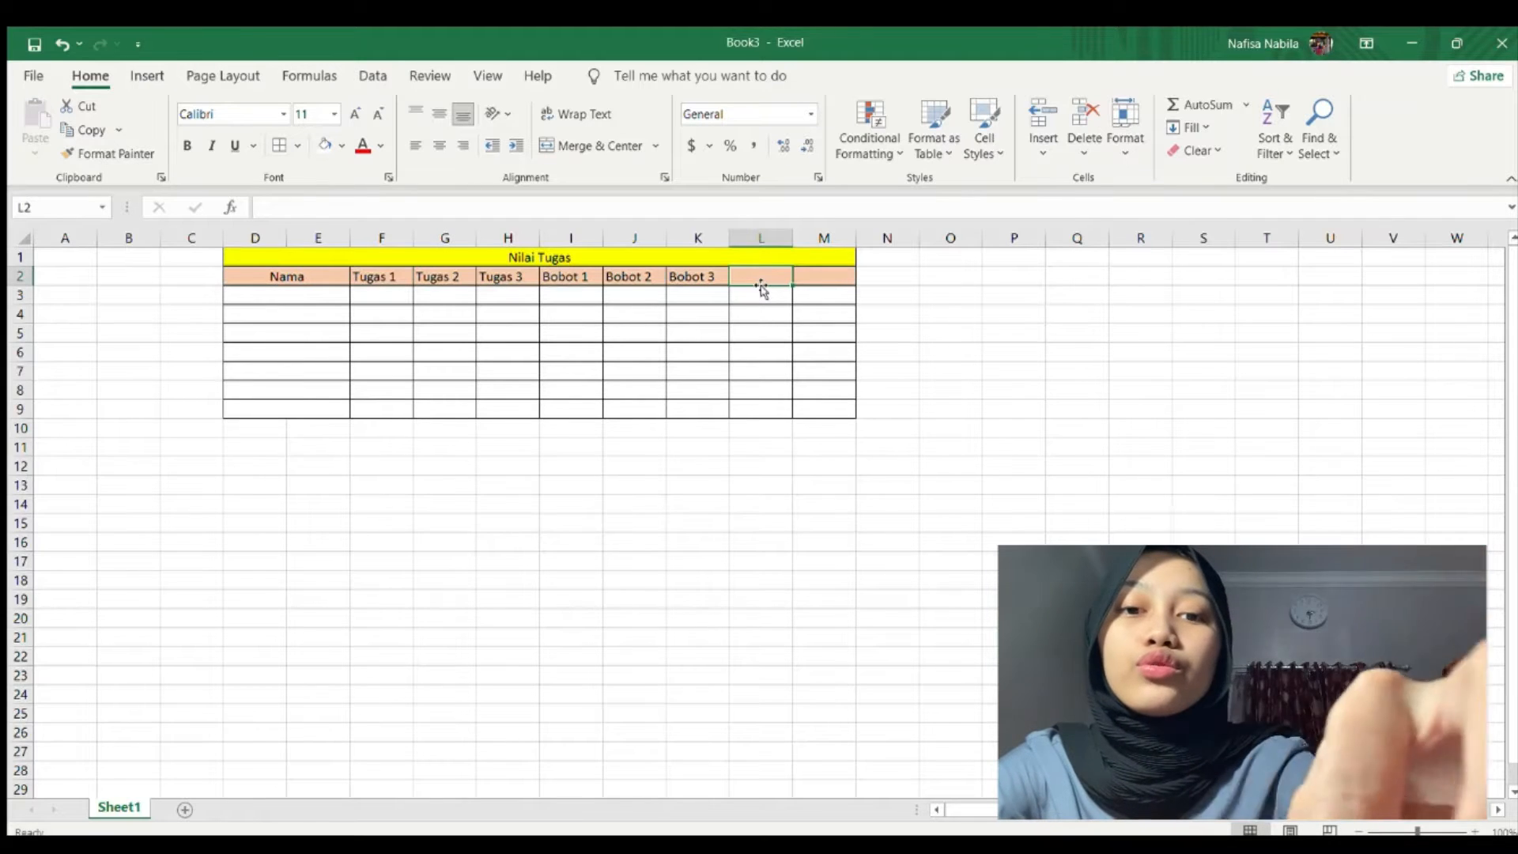
pyautogui.write('Total')
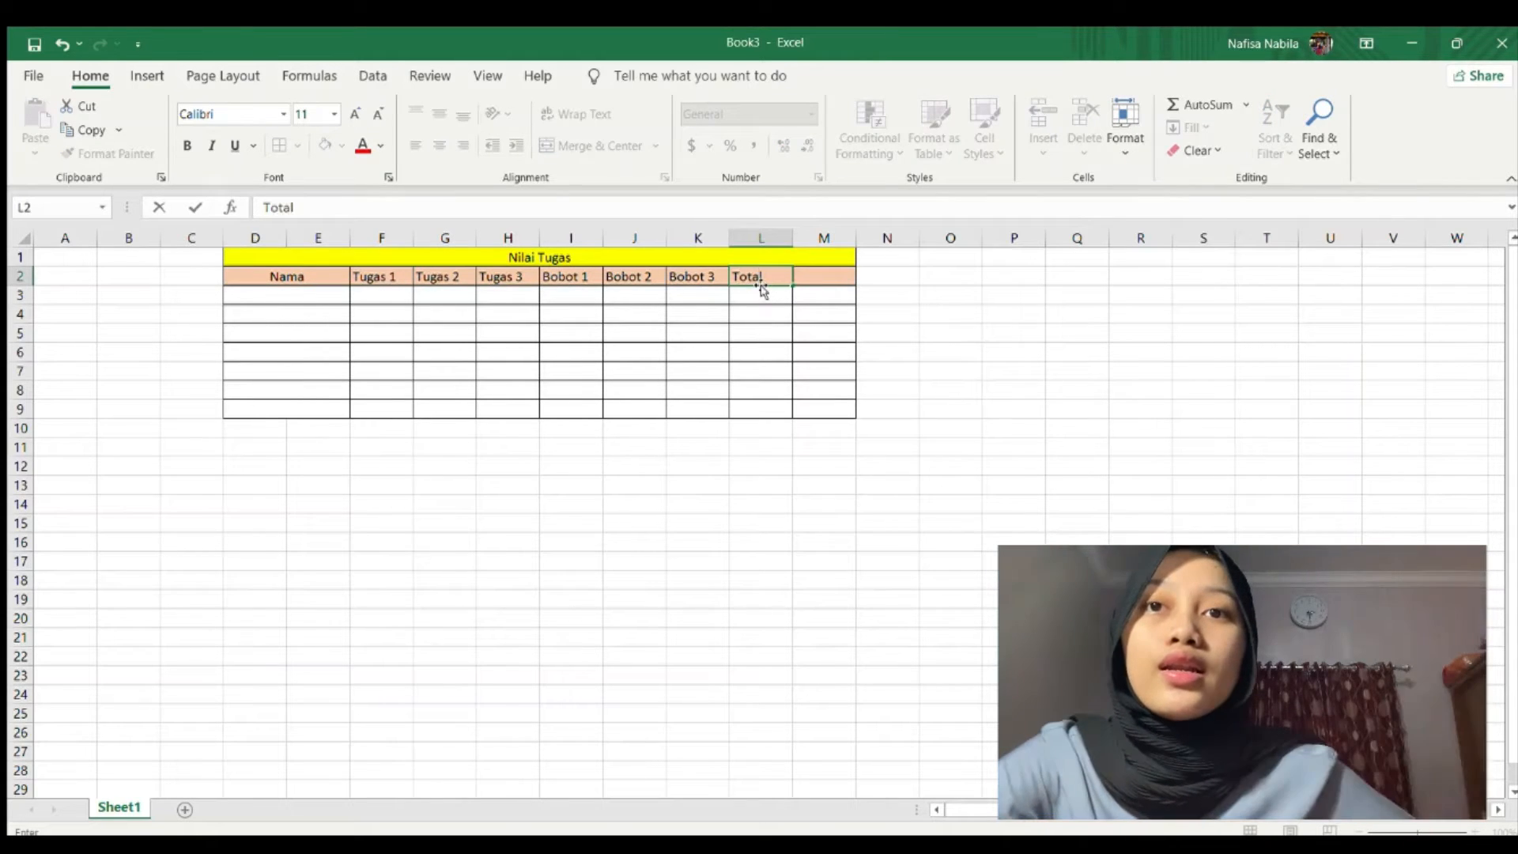
pyautogui.press('Tab')
pyautogui.write('Kriteria')
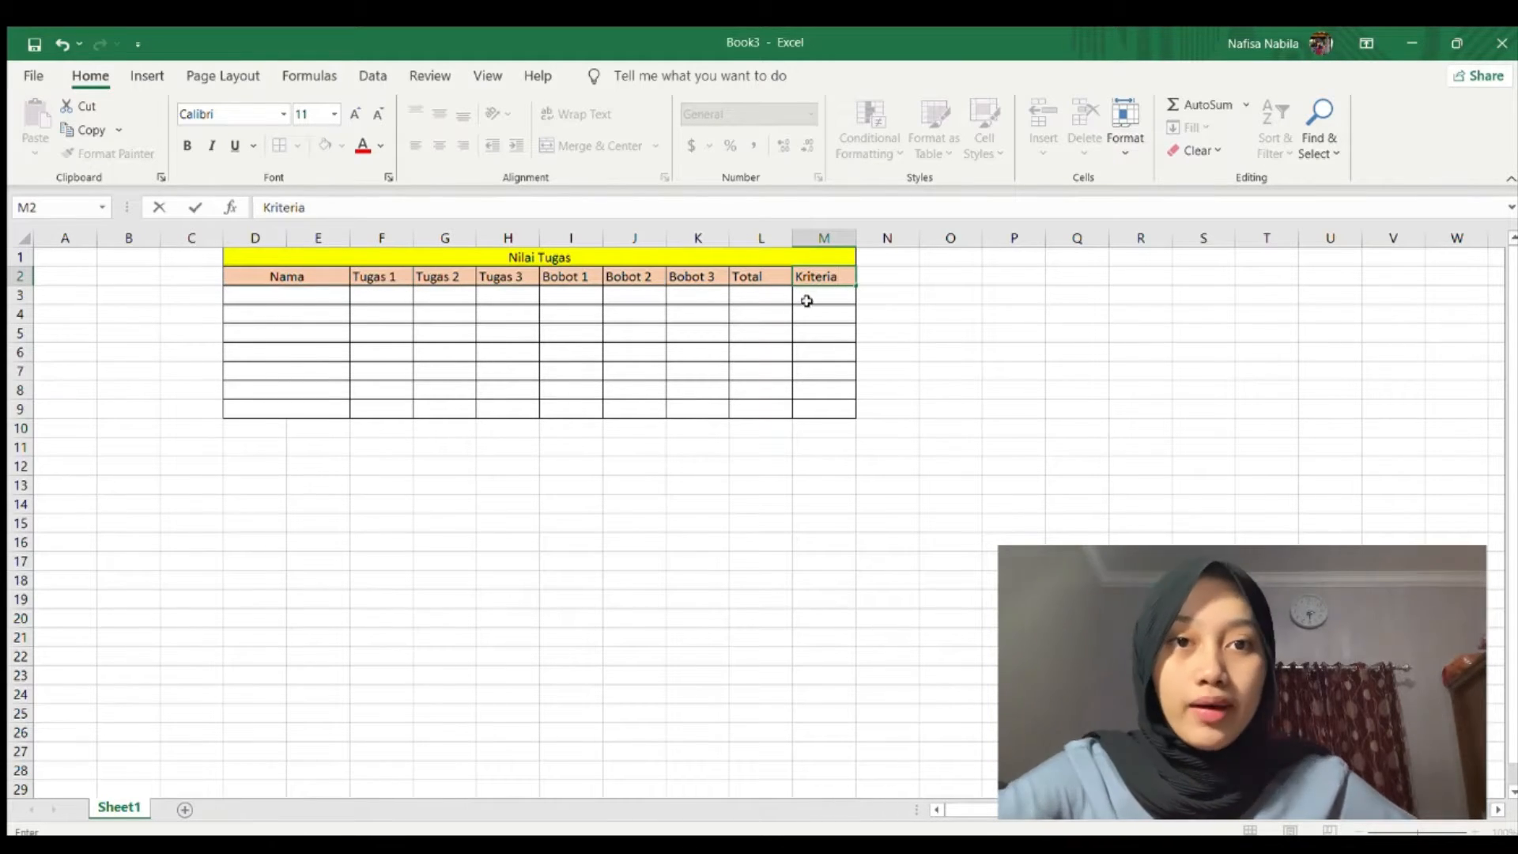
# Paste the seven student names into the Nama cells D3:D9.
pyautogui.click(309, 294)
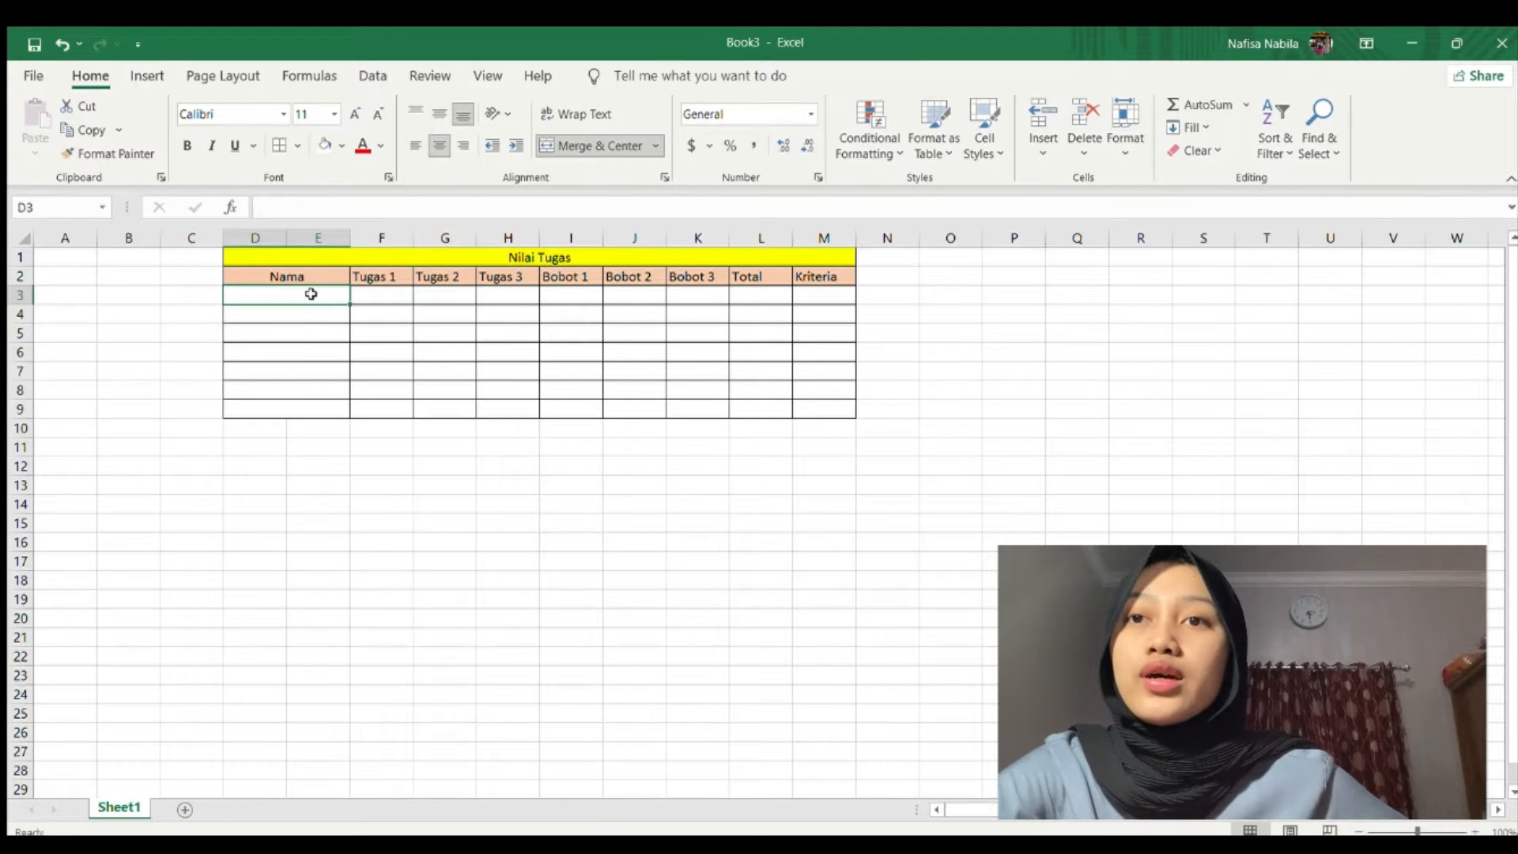
pyautogui.moveTo(312, 293); pyautogui.dragTo(306, 404)
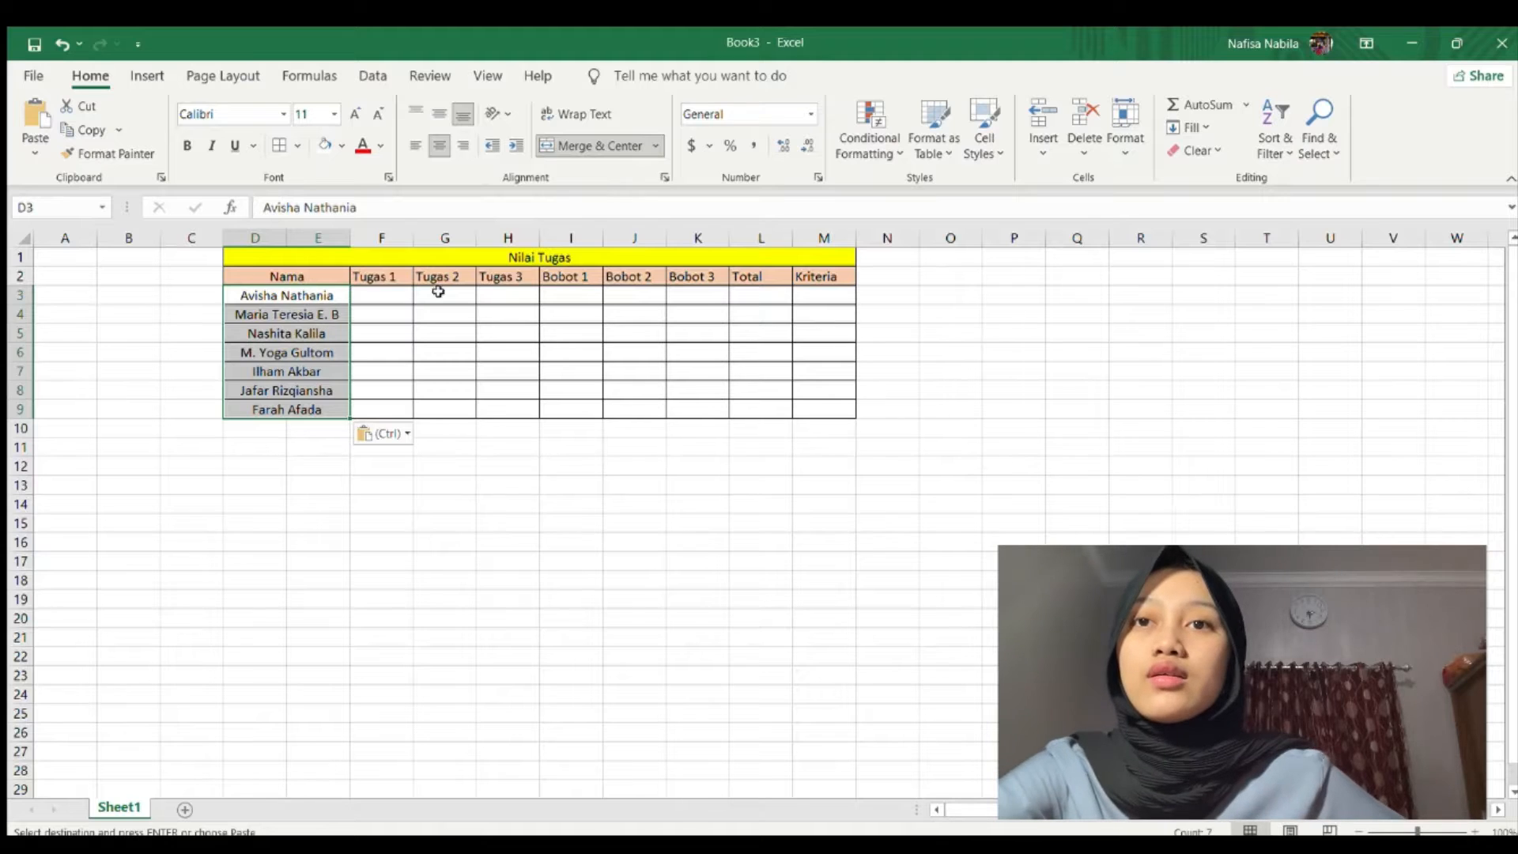
# Enter Tugas 1 scores 90, 85, 75, 76, 60, 70, 60 in F3:F9.
pyautogui.click(372, 299)
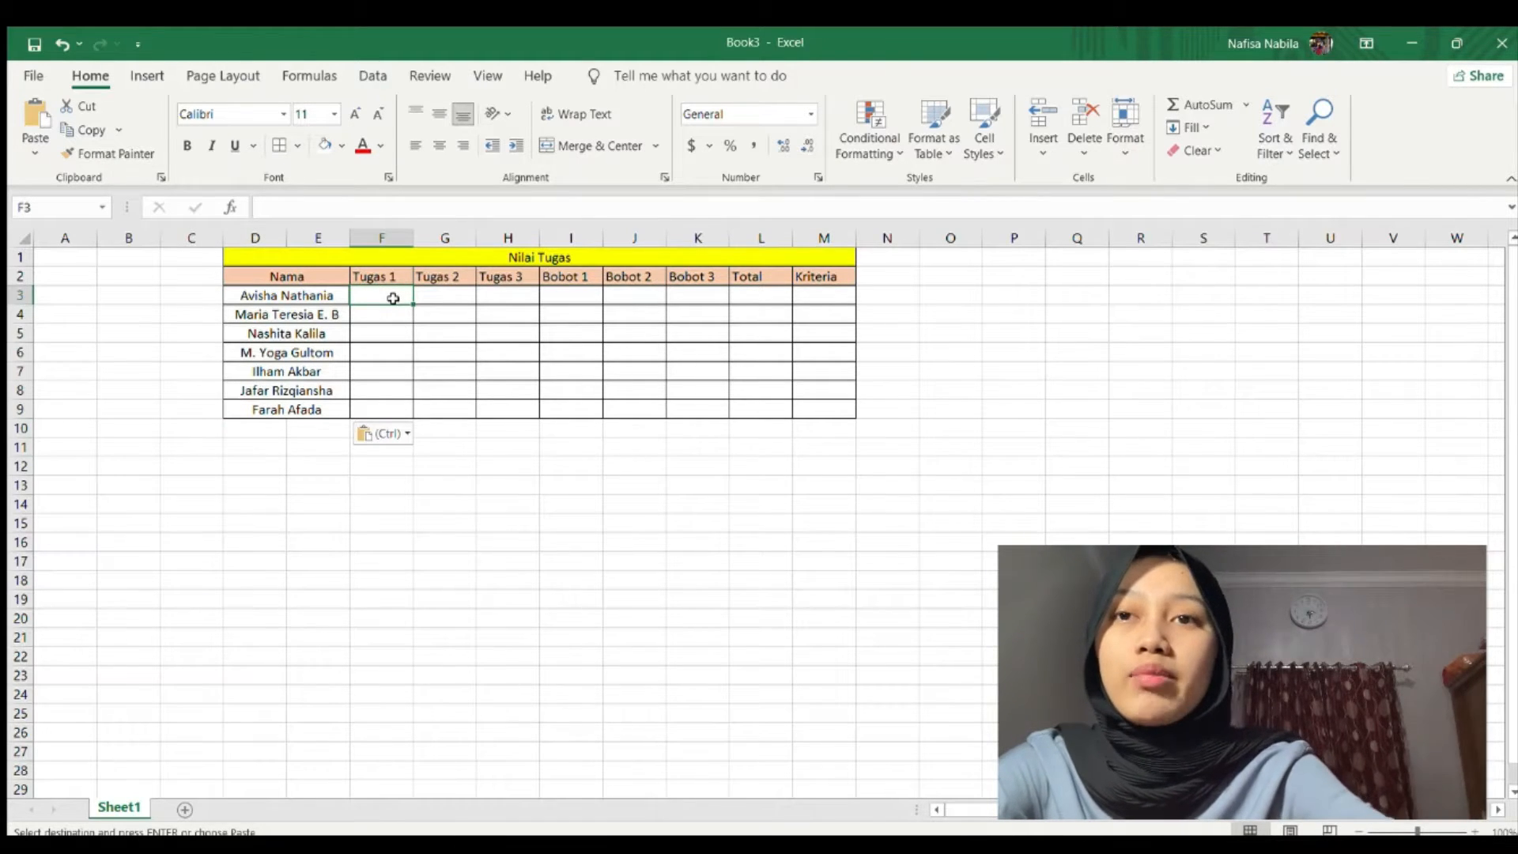
pyautogui.write('90')
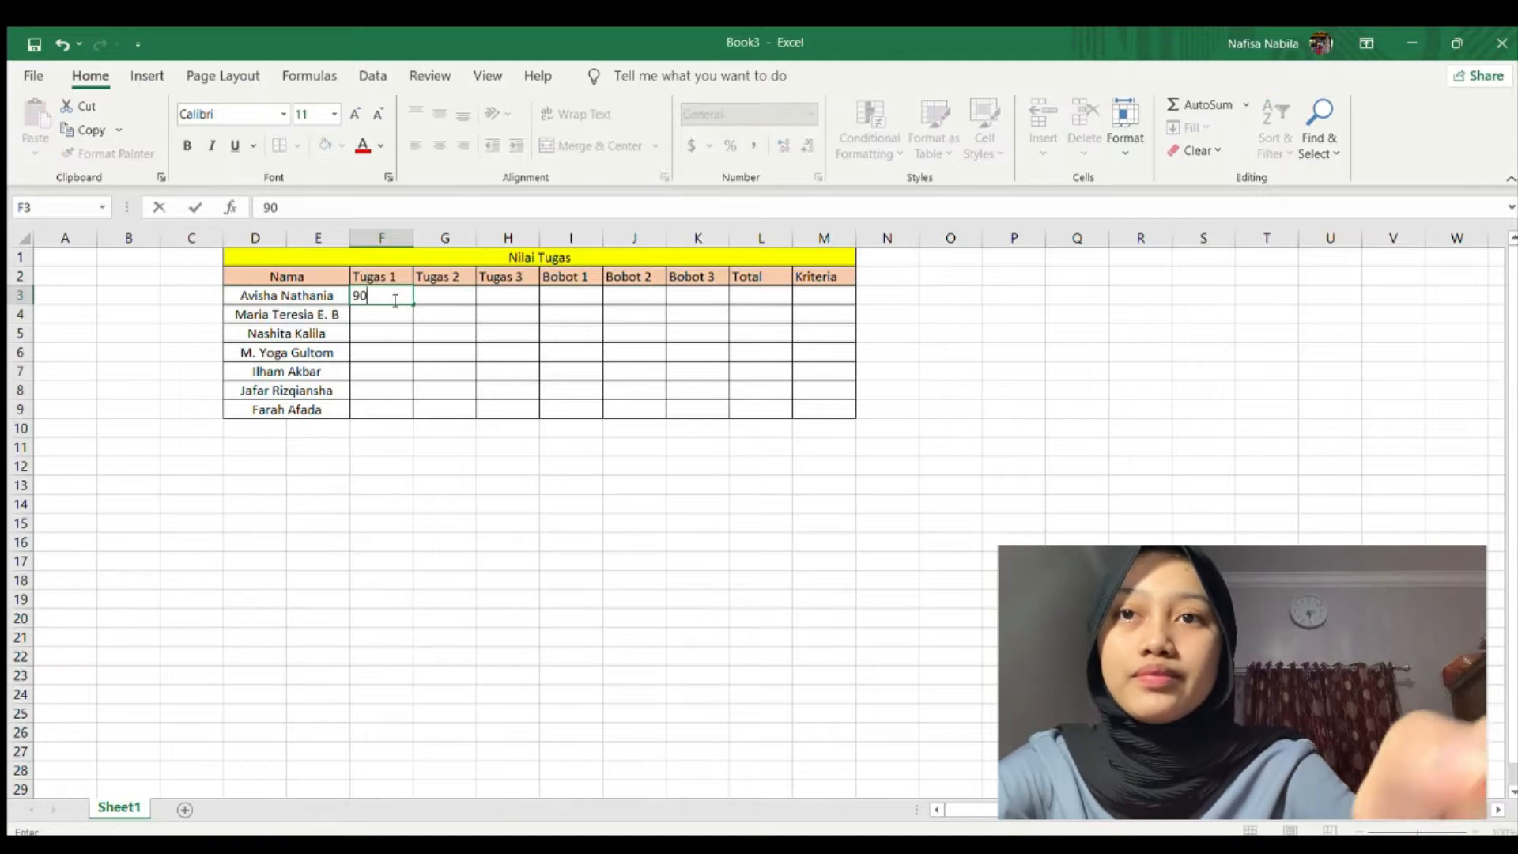
pyautogui.press('Return')
pyautogui.write('85')
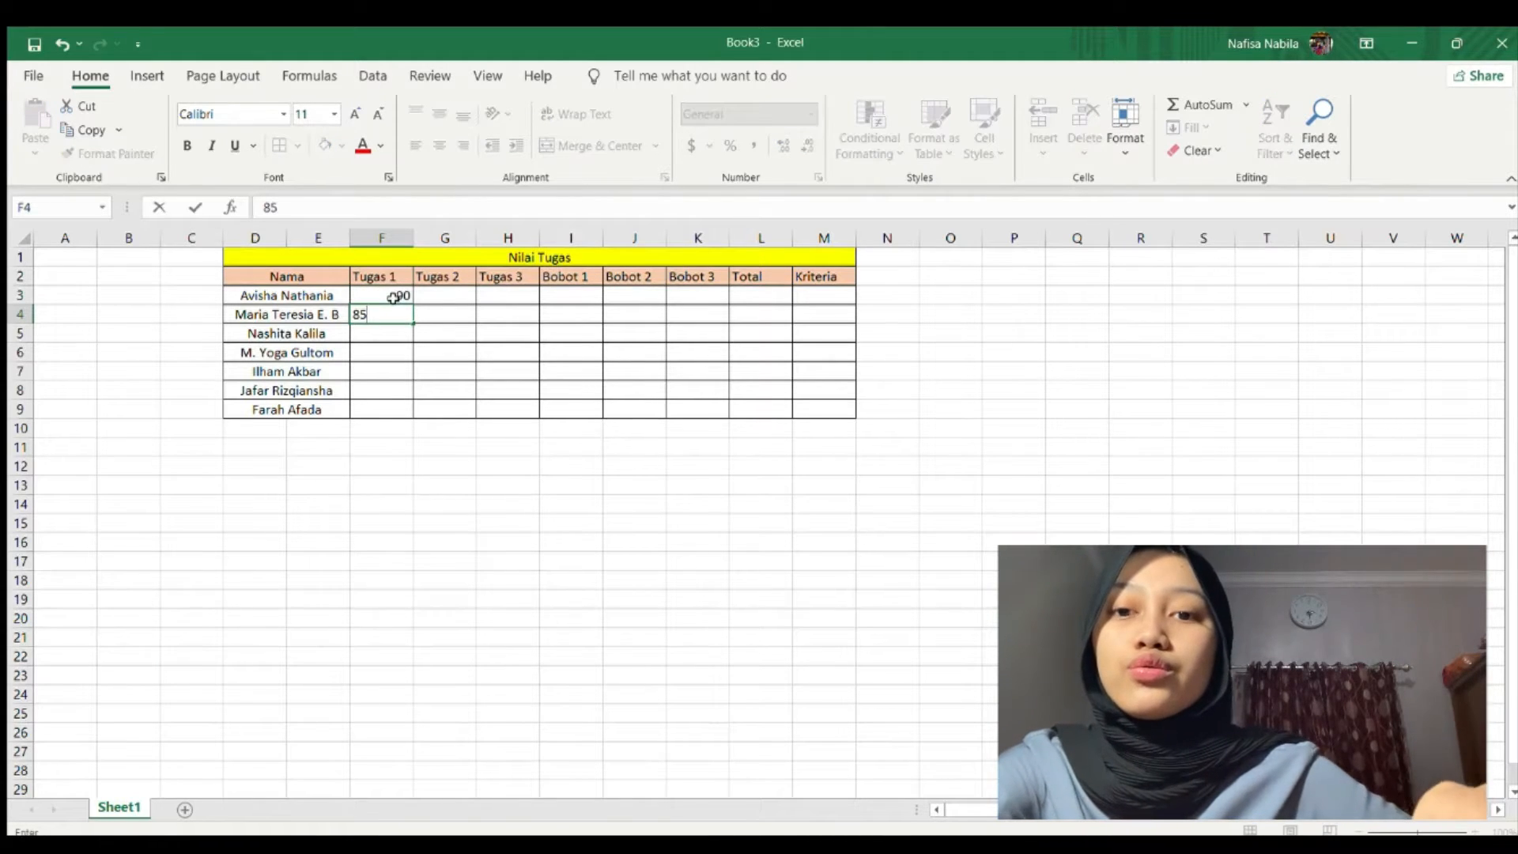
pyautogui.press('Return')
pyautogui.write('75')
pyautogui.press('Return')
pyautogui.write('76')
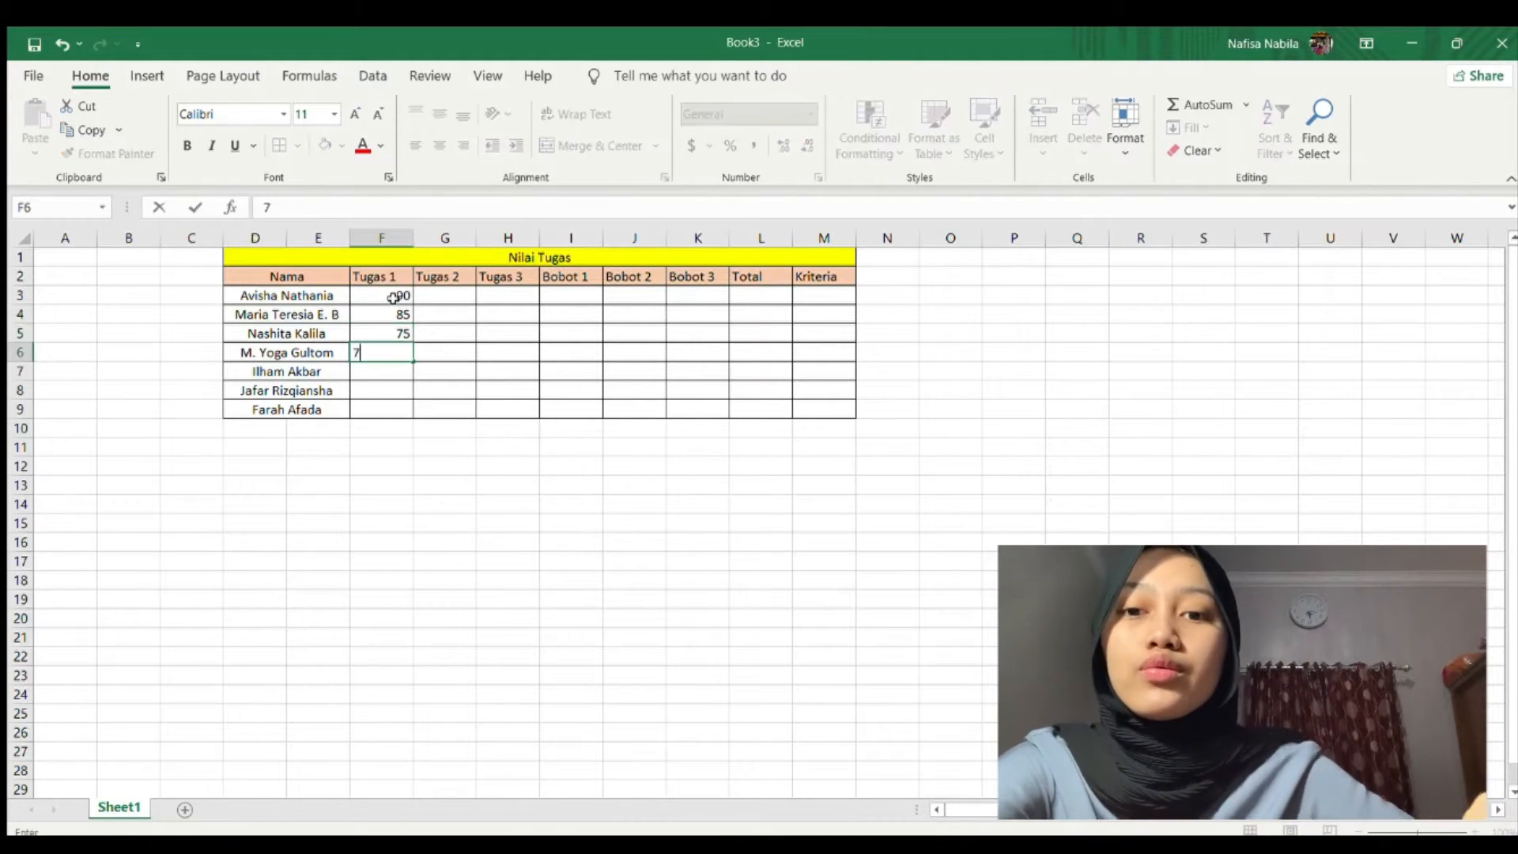
pyautogui.press('Return')
pyautogui.write('60')
pyautogui.press('Return')
pyautogui.write('706')
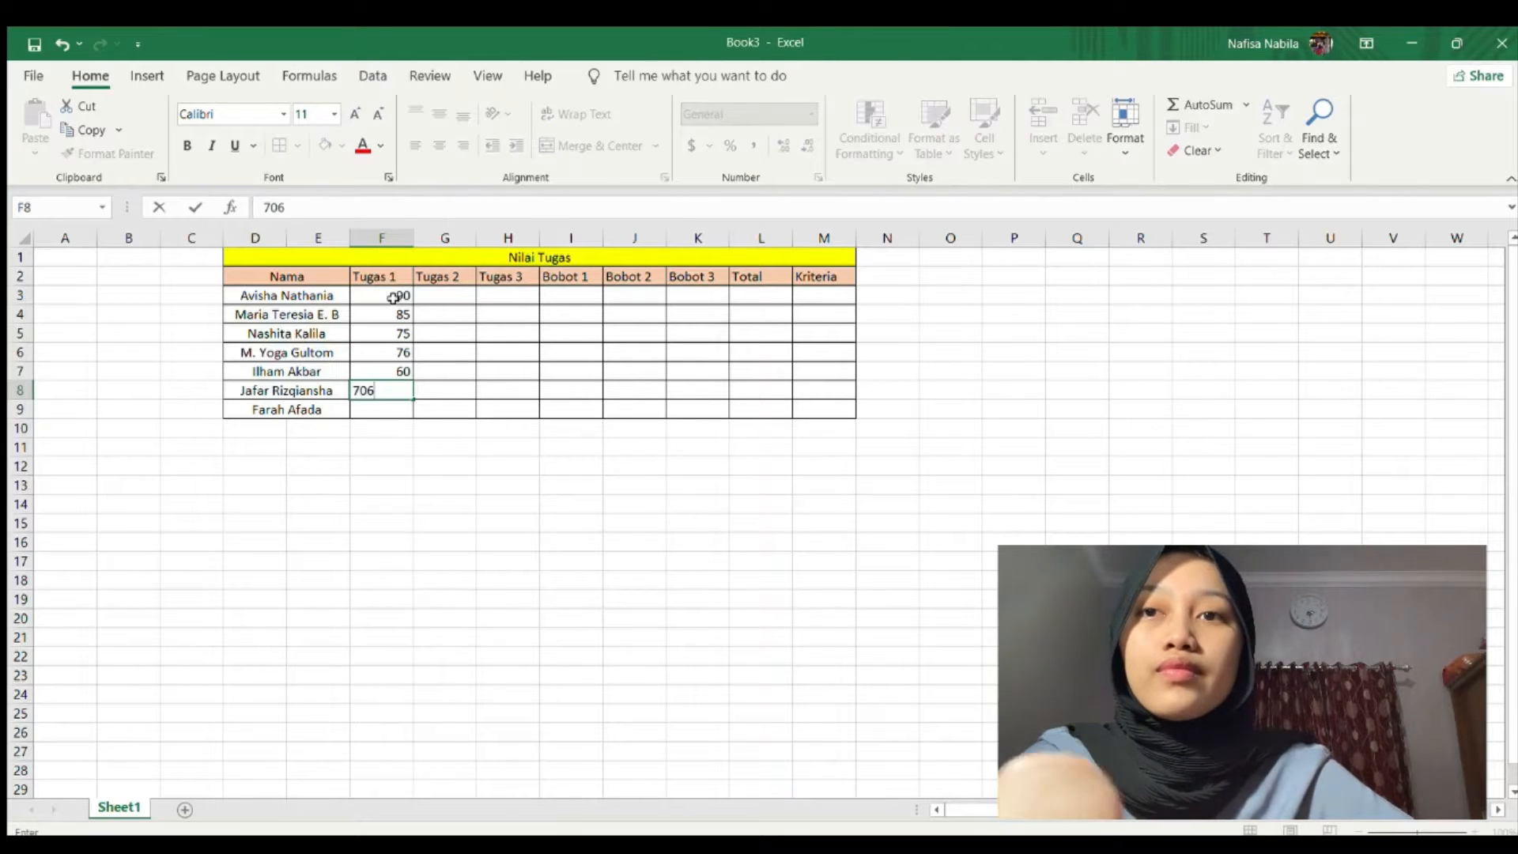
pyautogui.press('BackSpace')
pyautogui.press('Return')
pyautogui.write('60')
pyautogui.press('Return')
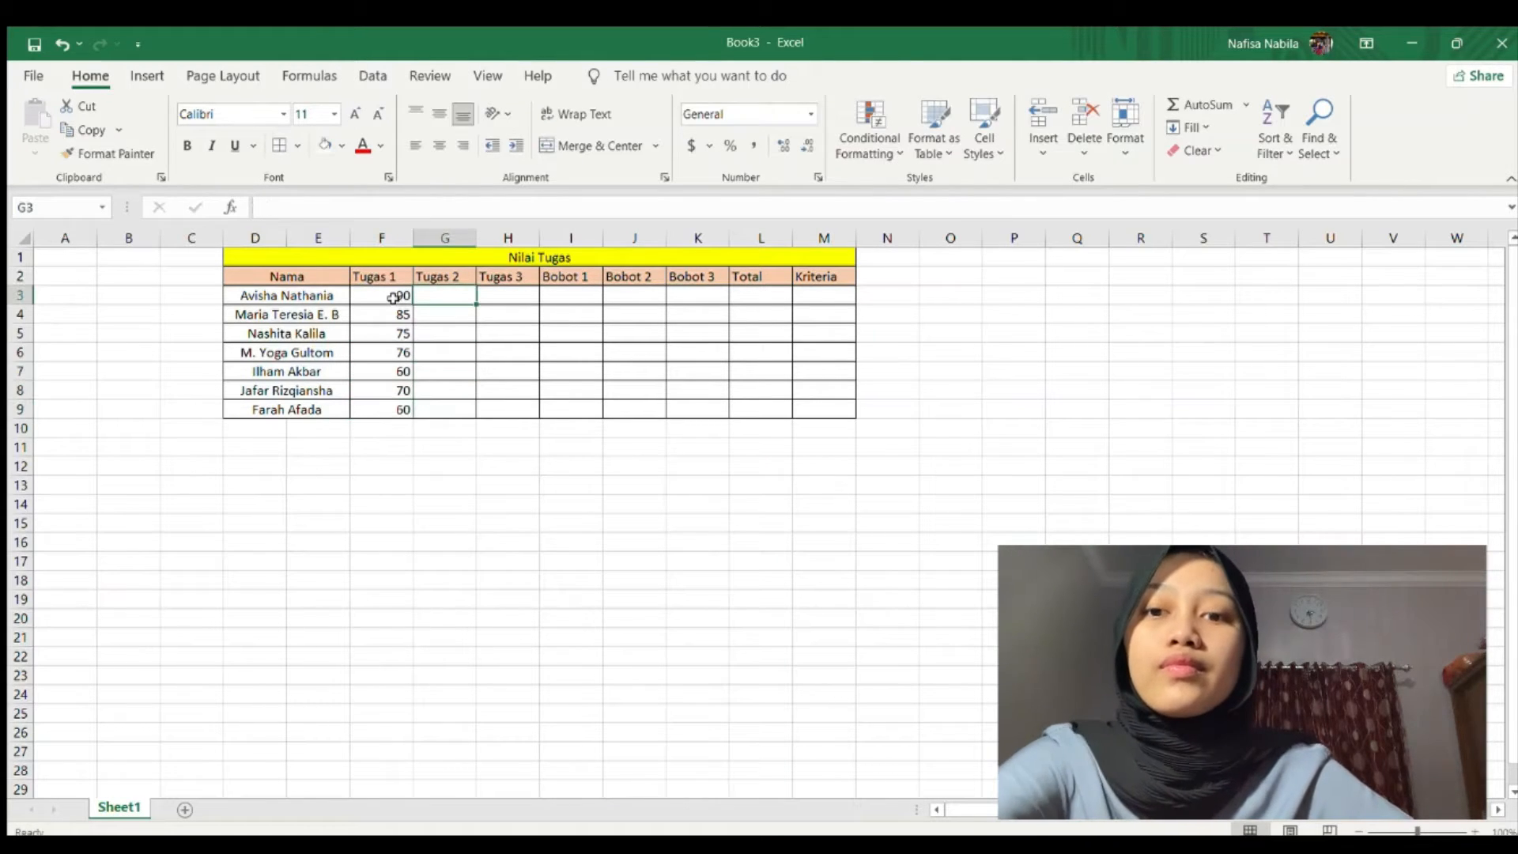
# Enter Tugas 2 scores 85, 90, 80, 76, 55, 75, 65 in G3:G9.
pyautogui.write('85')
pyautogui.press('Return')
pyautogui.write('90')
pyautogui.press('Return')
pyautogui.write('80')
pyautogui.press('Return')
pyautogui.write('7')
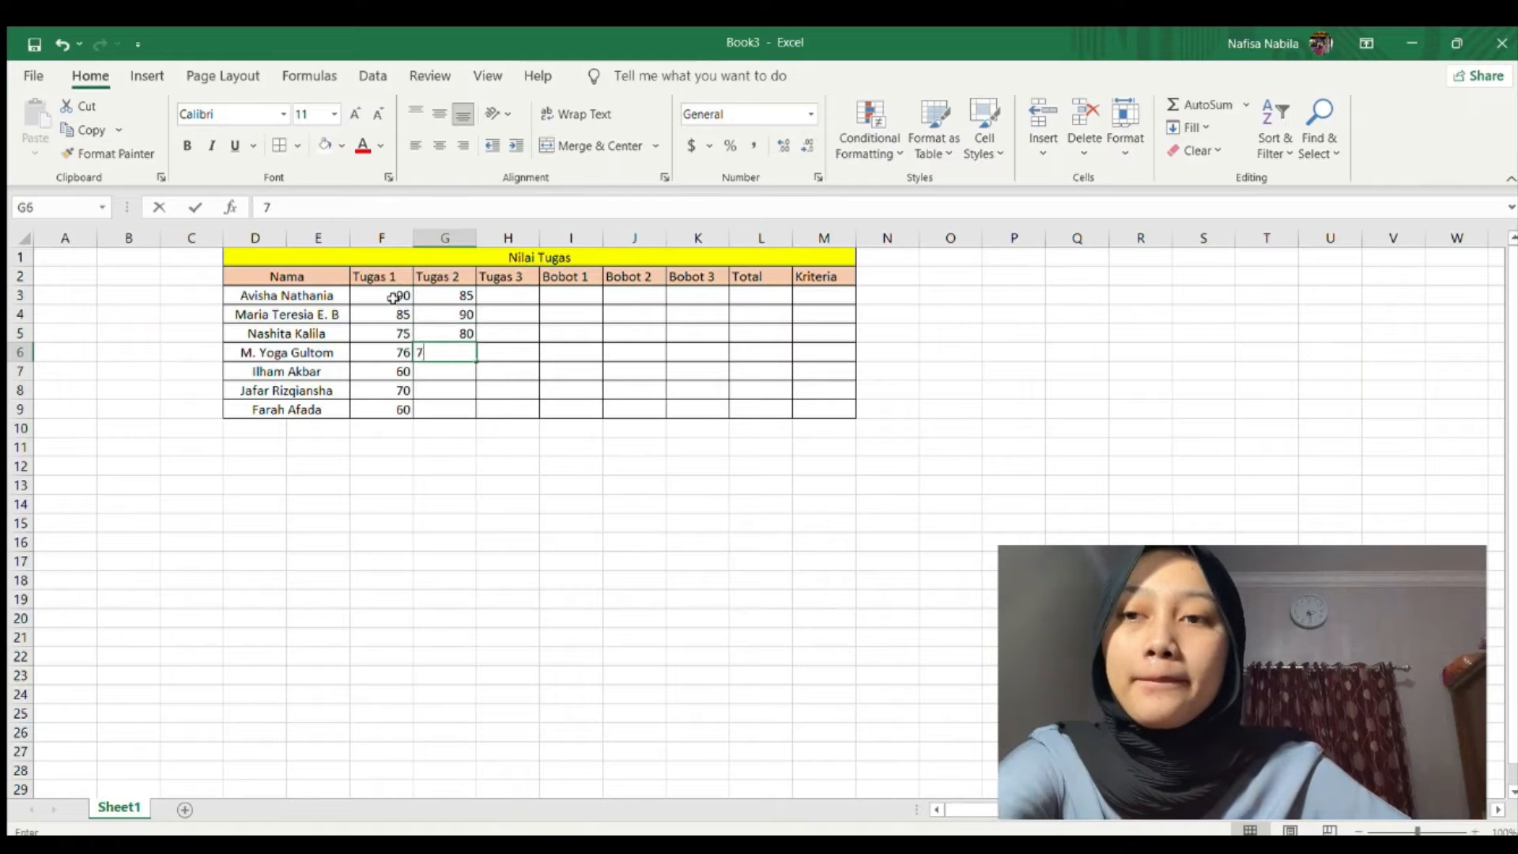
pyautogui.write('6')
pyautogui.press('Return')
pyautogui.write('55')
pyautogui.press('Return')
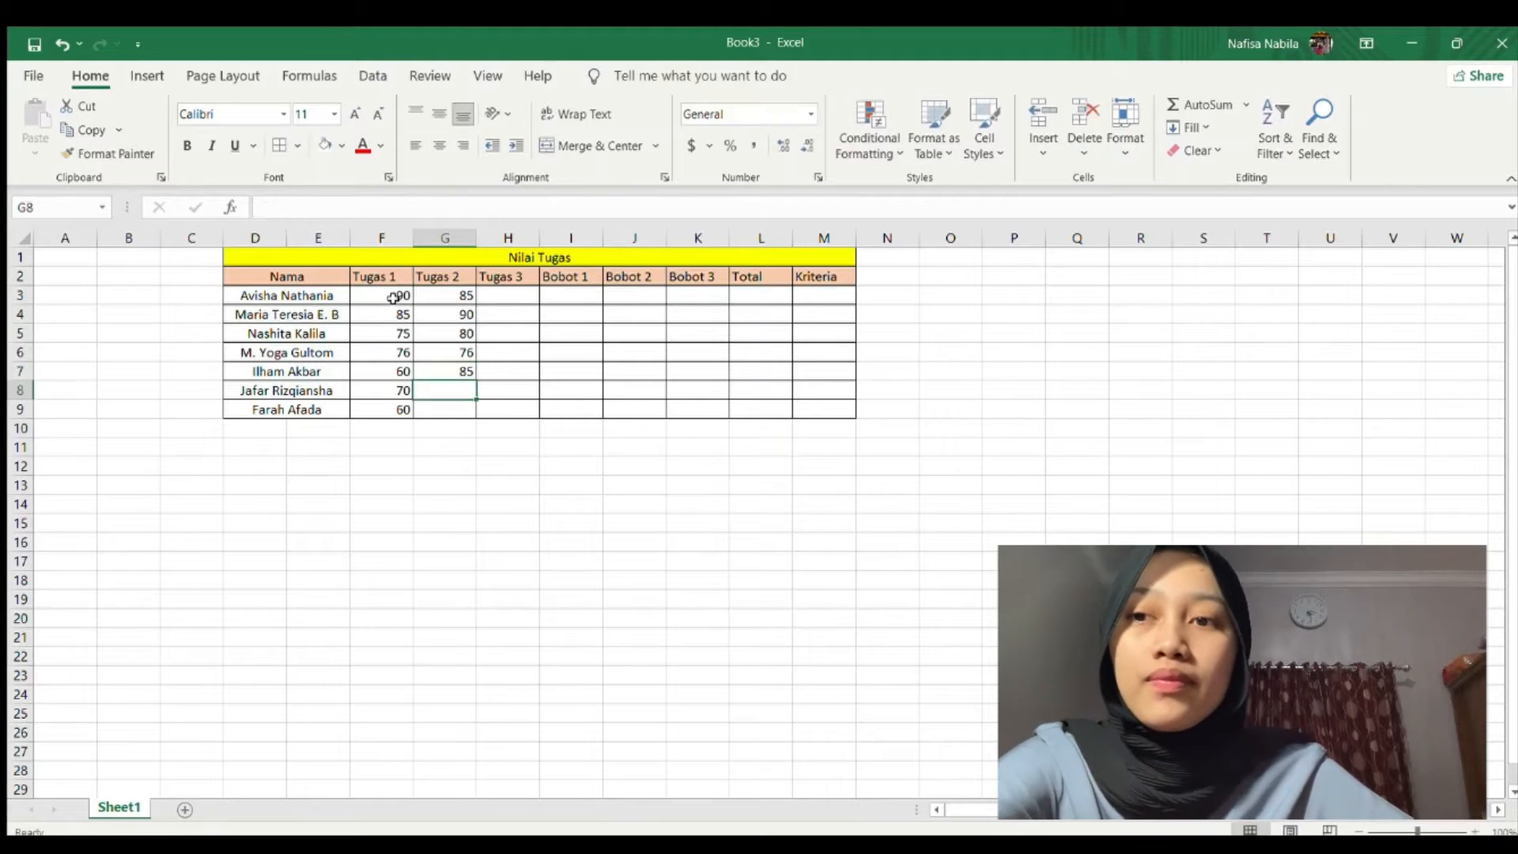
pyautogui.write('75')
pyautogui.press('Return')
pyautogui.write('65')
pyautogui.press('Tab')
# Enter Tugas 3 scores 95, 85, 85, 95, 70, 60 in H3:H8.
pyautogui.press('Up')
pyautogui.press('Up')
pyautogui.press('Up')
pyautogui.press('Up')
pyautogui.press('Up')
pyautogui.press('Up')
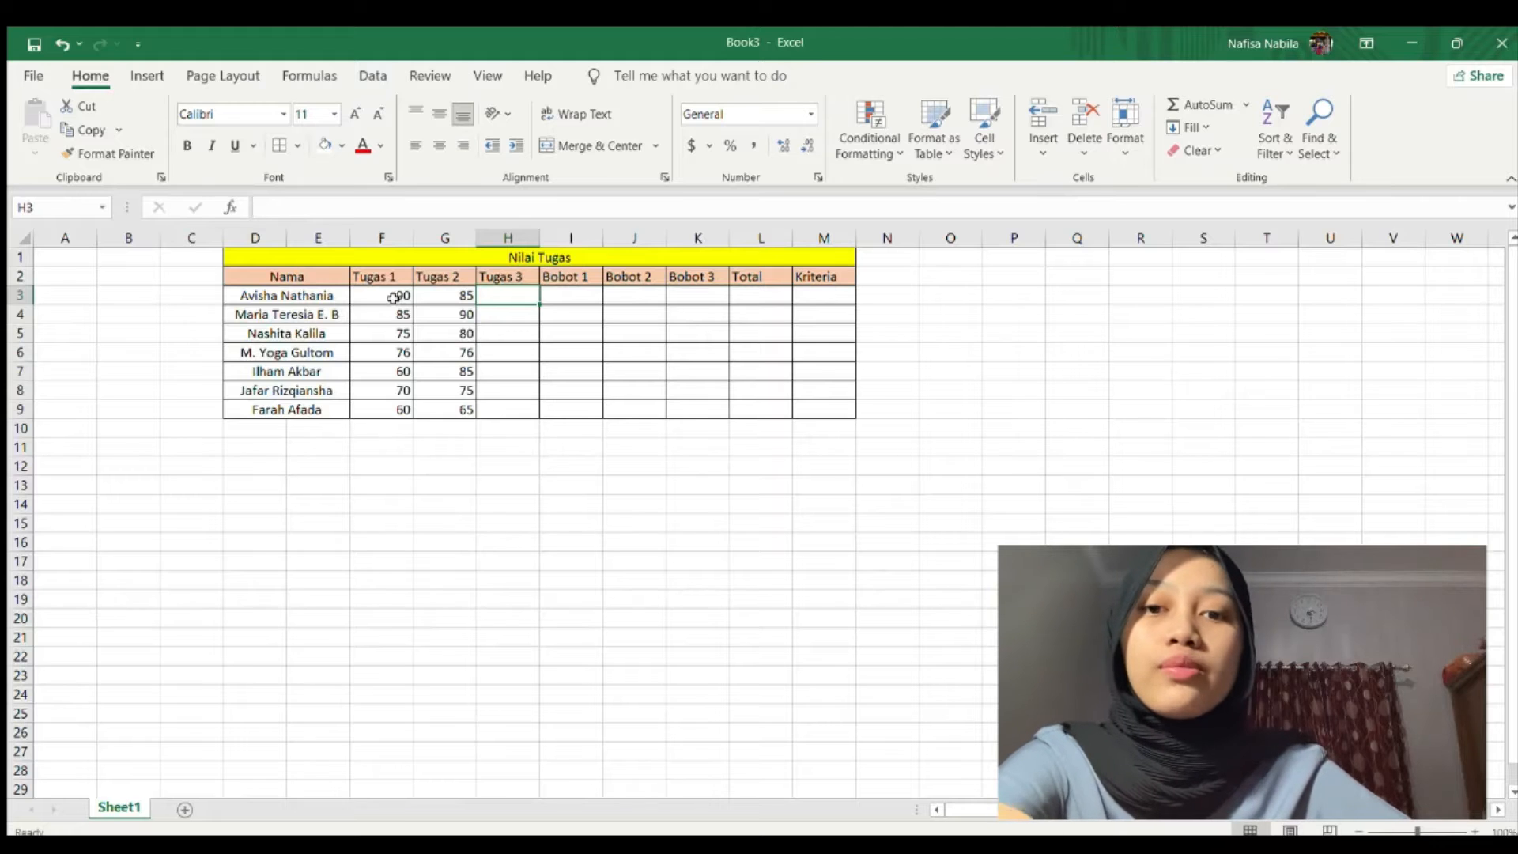
pyautogui.write('95')
pyautogui.press('Return')
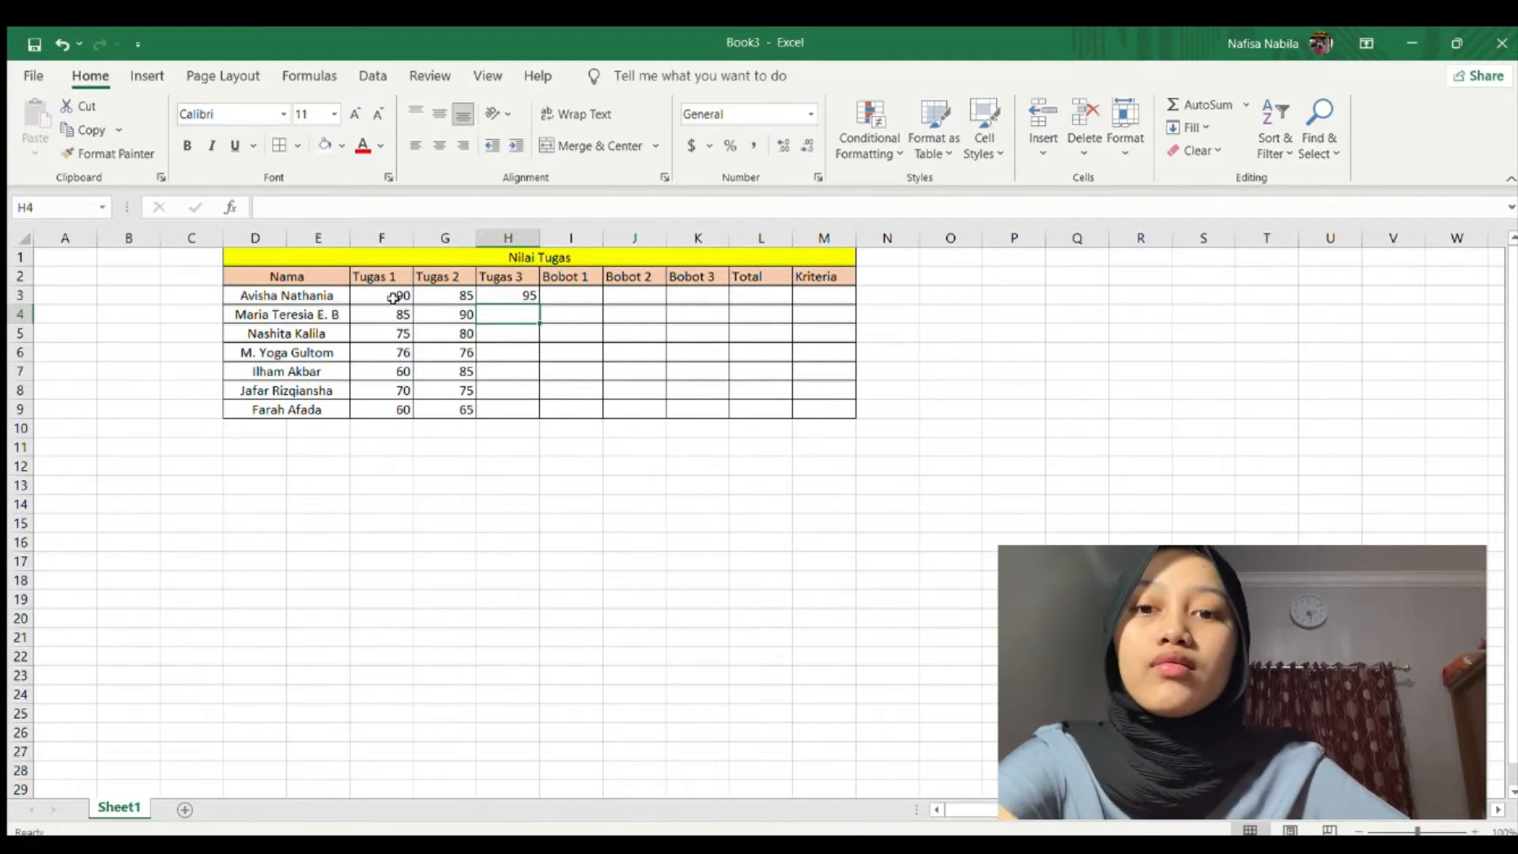
pyautogui.write('85')
pyautogui.press('Return')
pyautogui.write('85')
pyautogui.press('Return')
pyautogui.write('95')
pyautogui.press('Return')
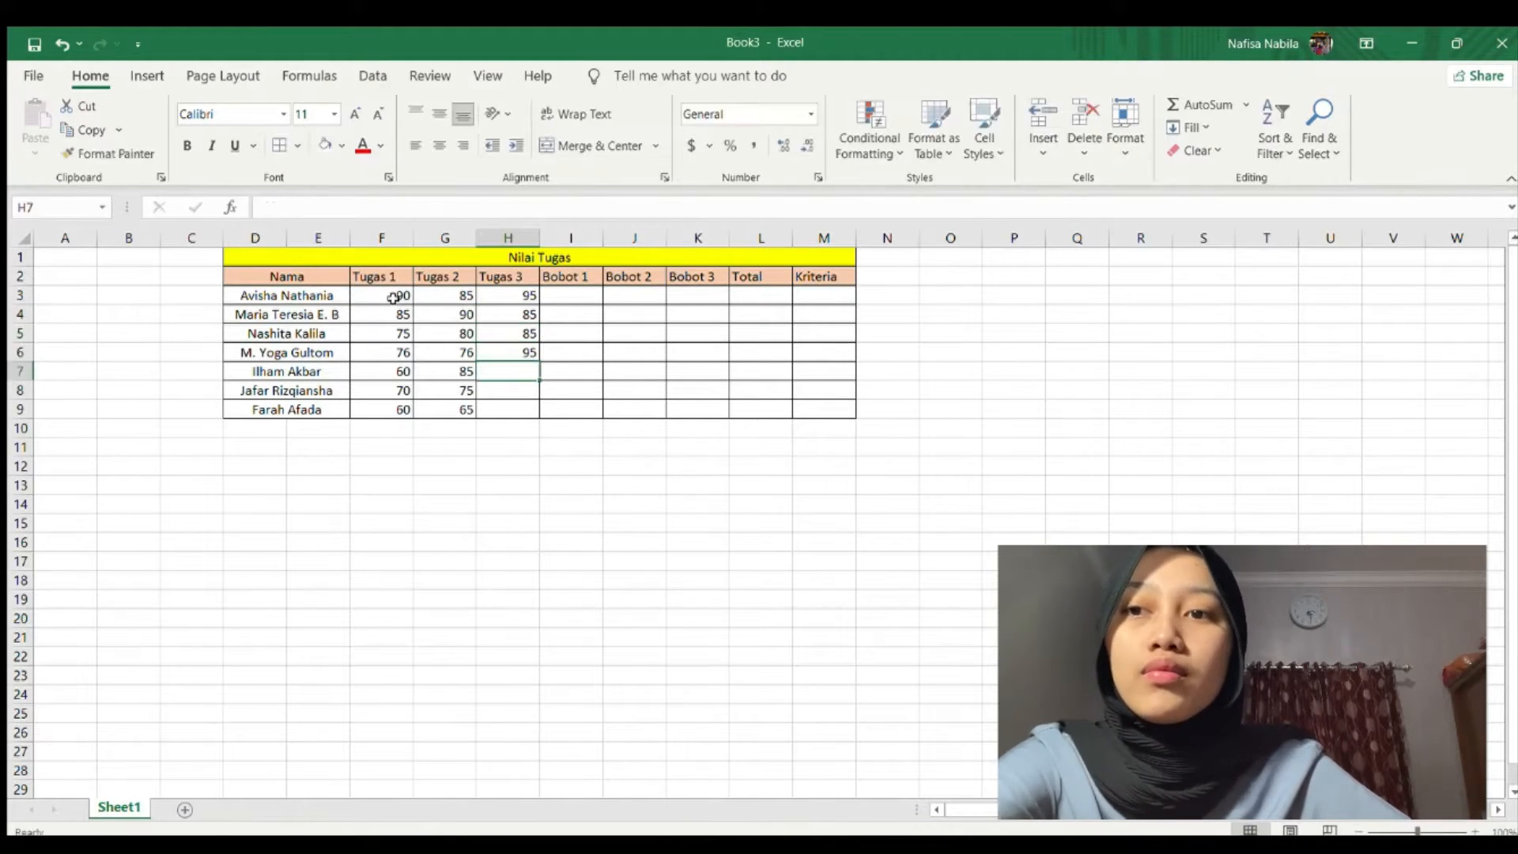
pyautogui.write('70')
pyautogui.press('Return')
pyautogui.write('60')
pyautogui.press('Return')
# Finish Tugas 3 with 65 in H9 and enter =F3*30% in I3.
pyautogui.write('65')
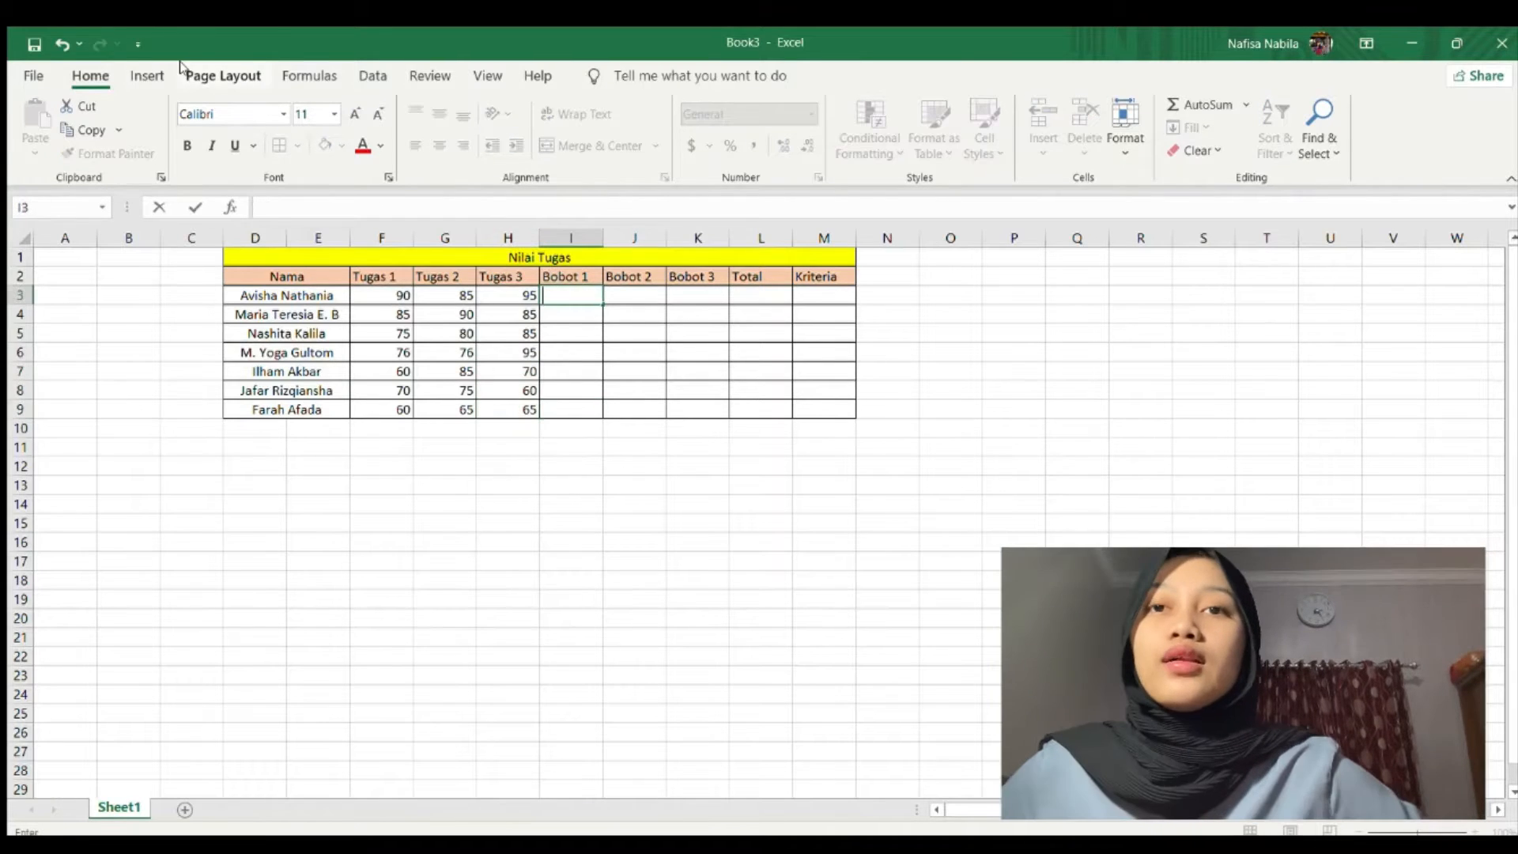
pyautogui.click(570, 295)
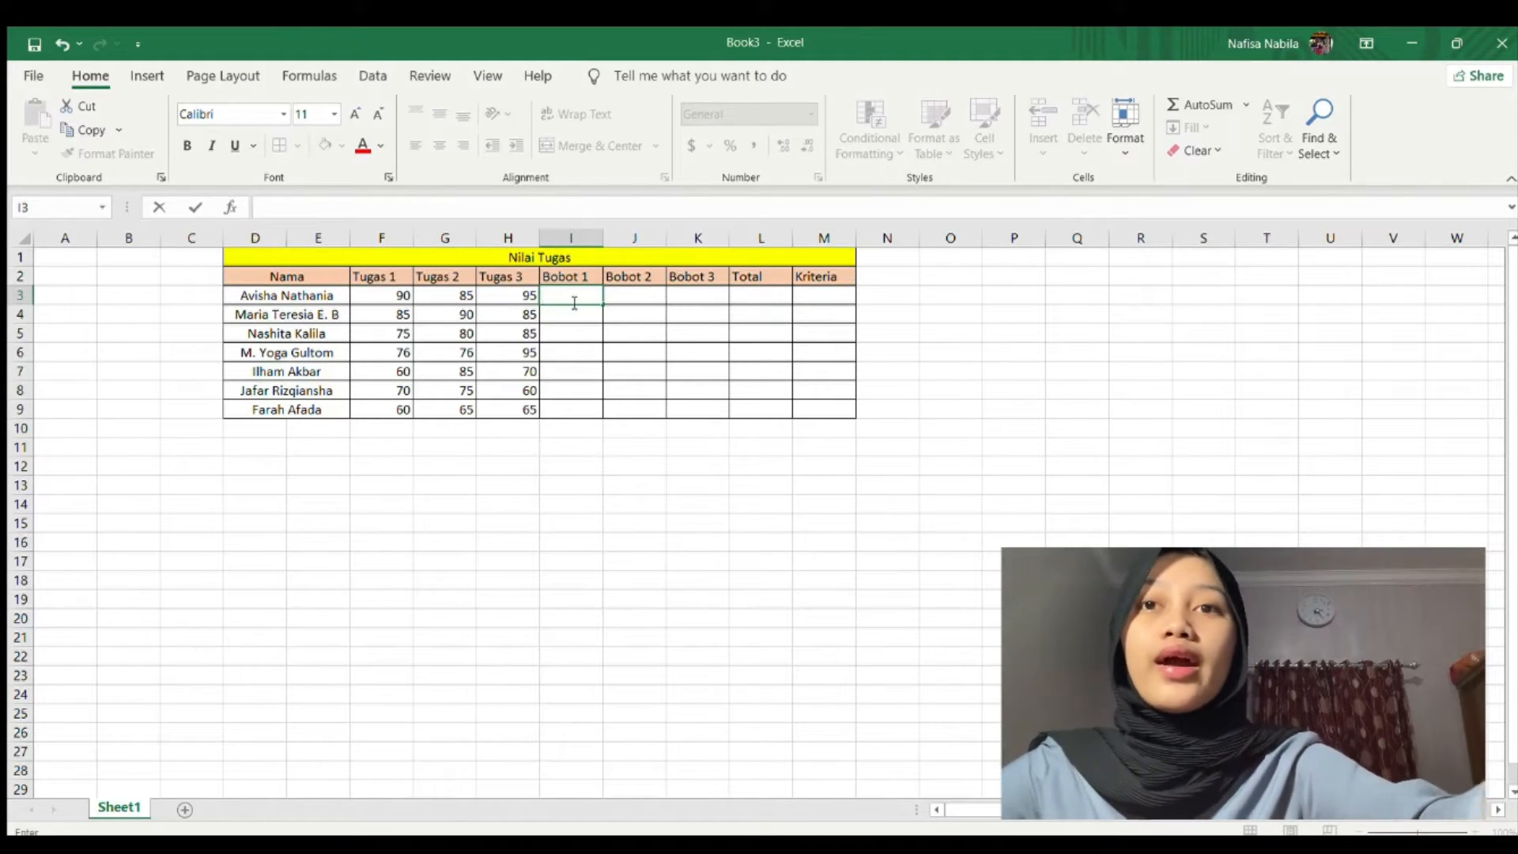
pyautogui.write('=')
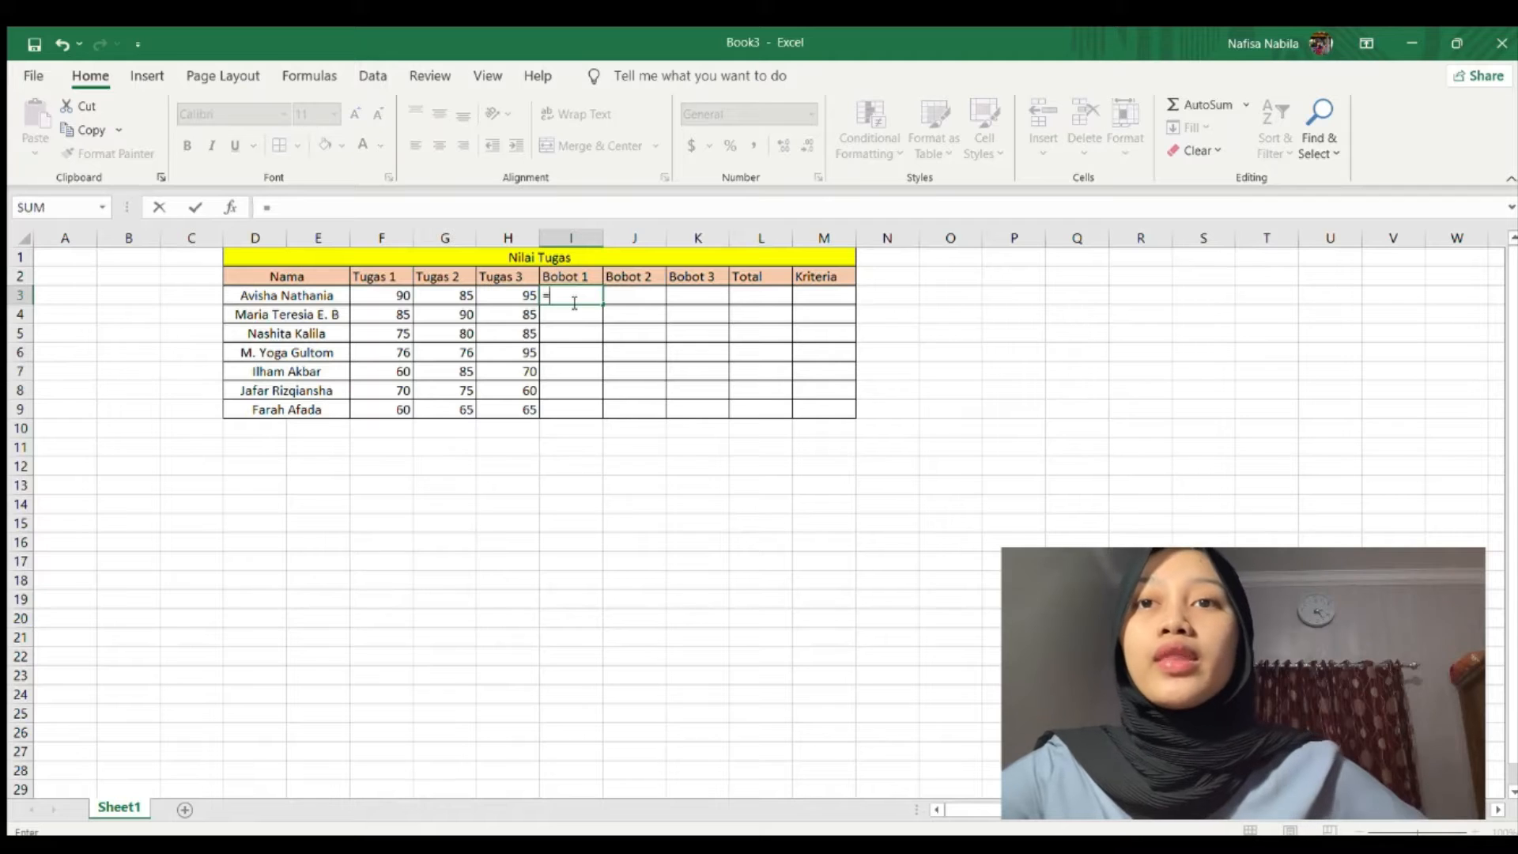
pyautogui.click(385, 295)
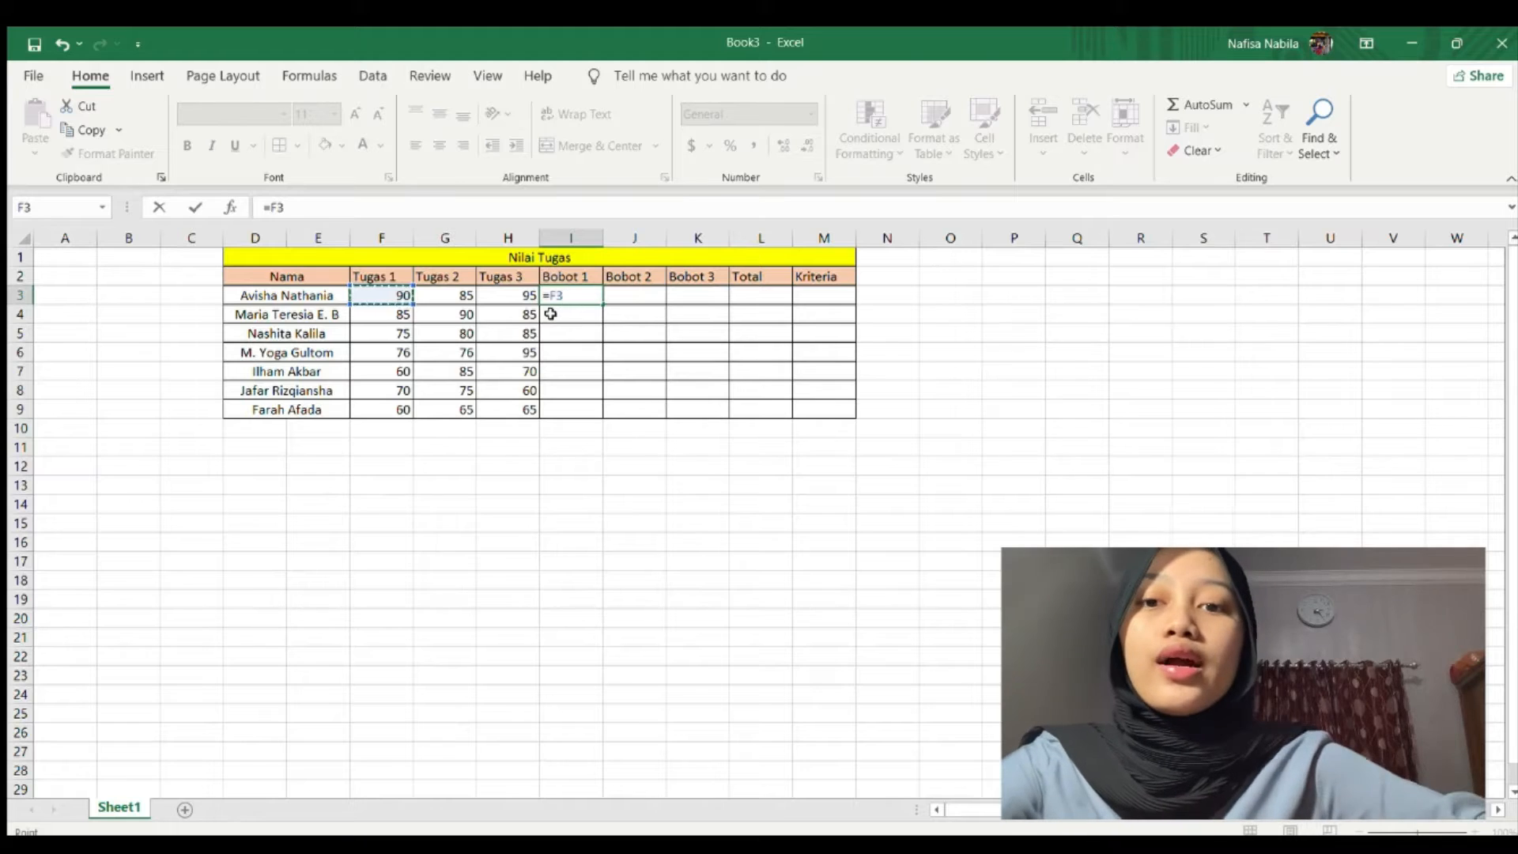
pyautogui.write('*')
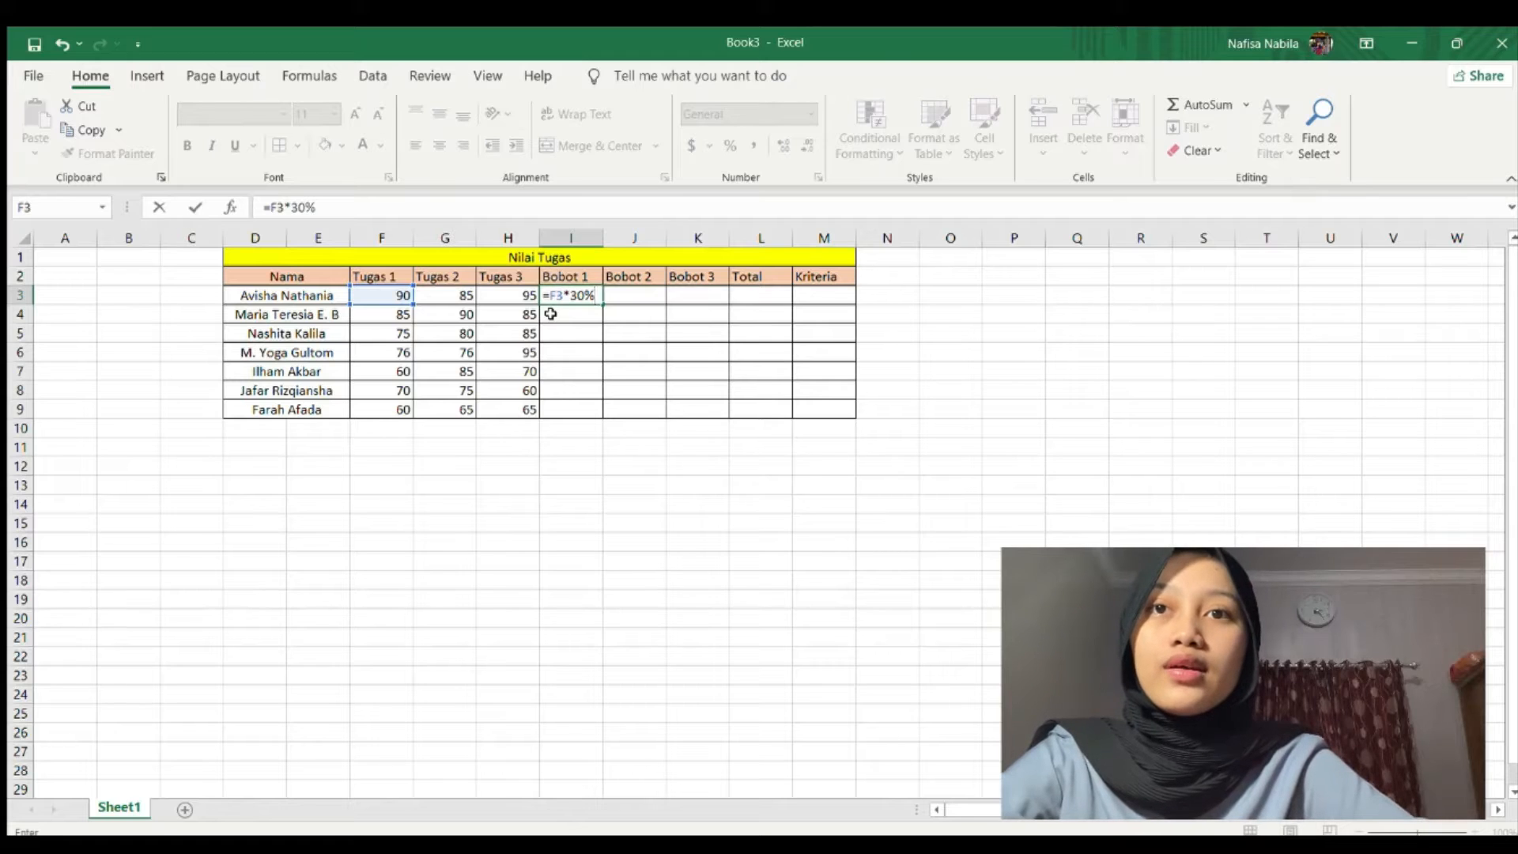
pyautogui.press('Return')
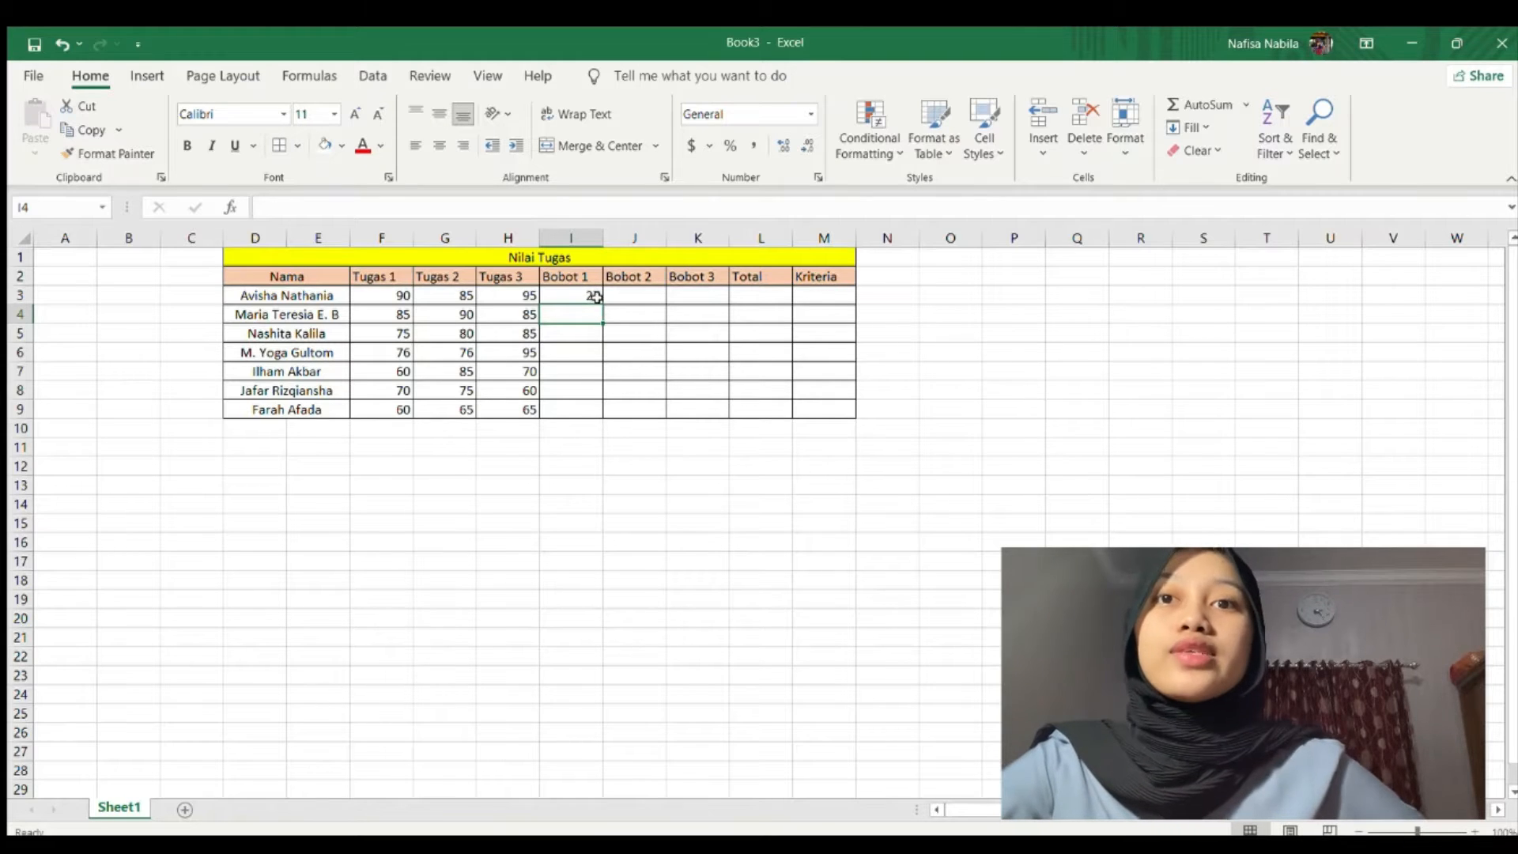
# Copy the I3 Bobot 1 formula down through I9.
pyautogui.click(593, 401)
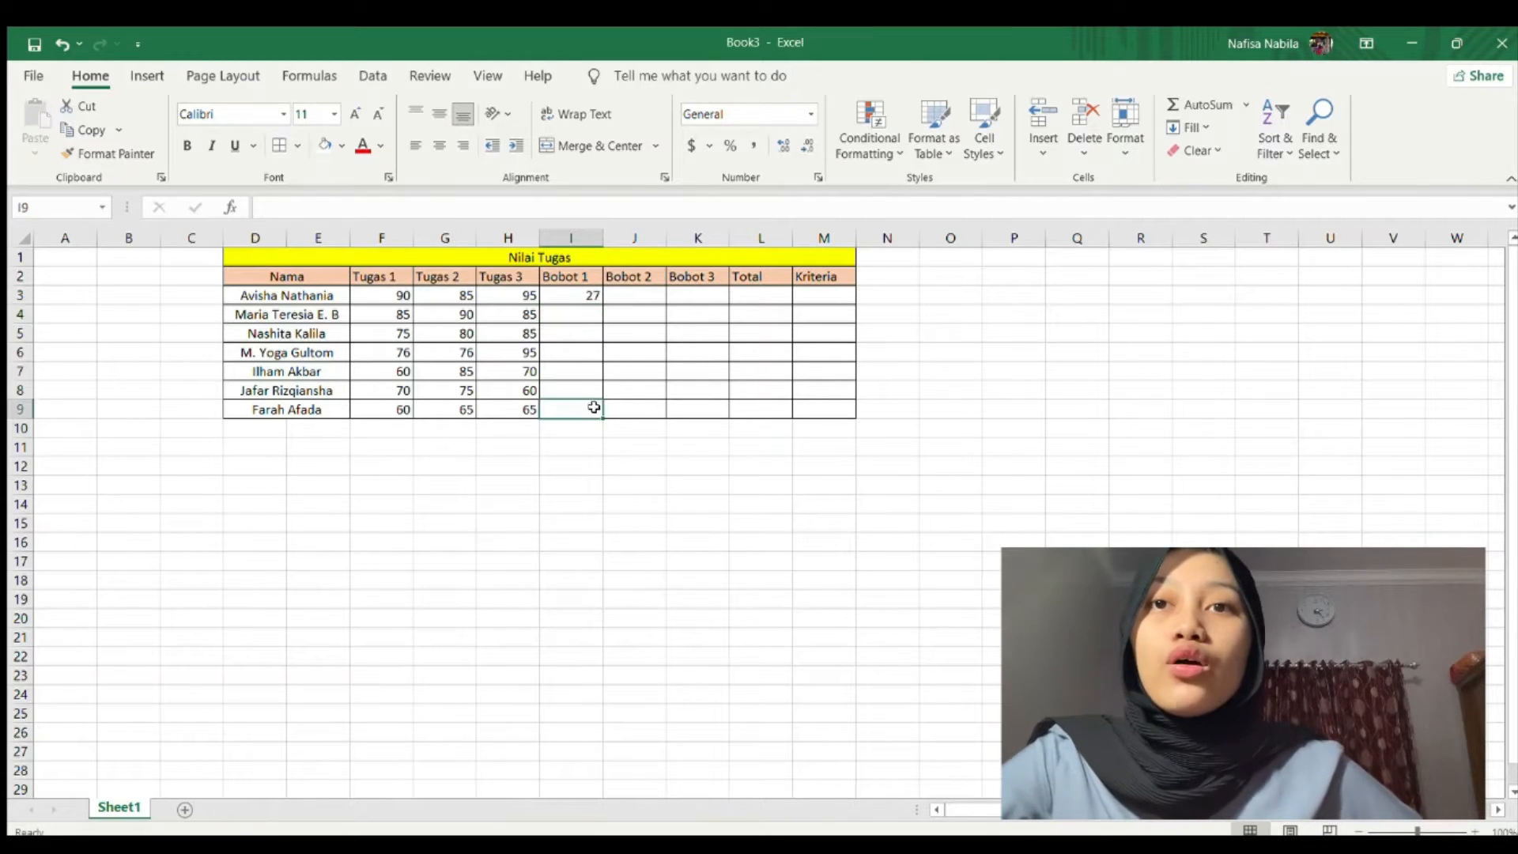
pyautogui.click(588, 428)
pyautogui.click(591, 293)
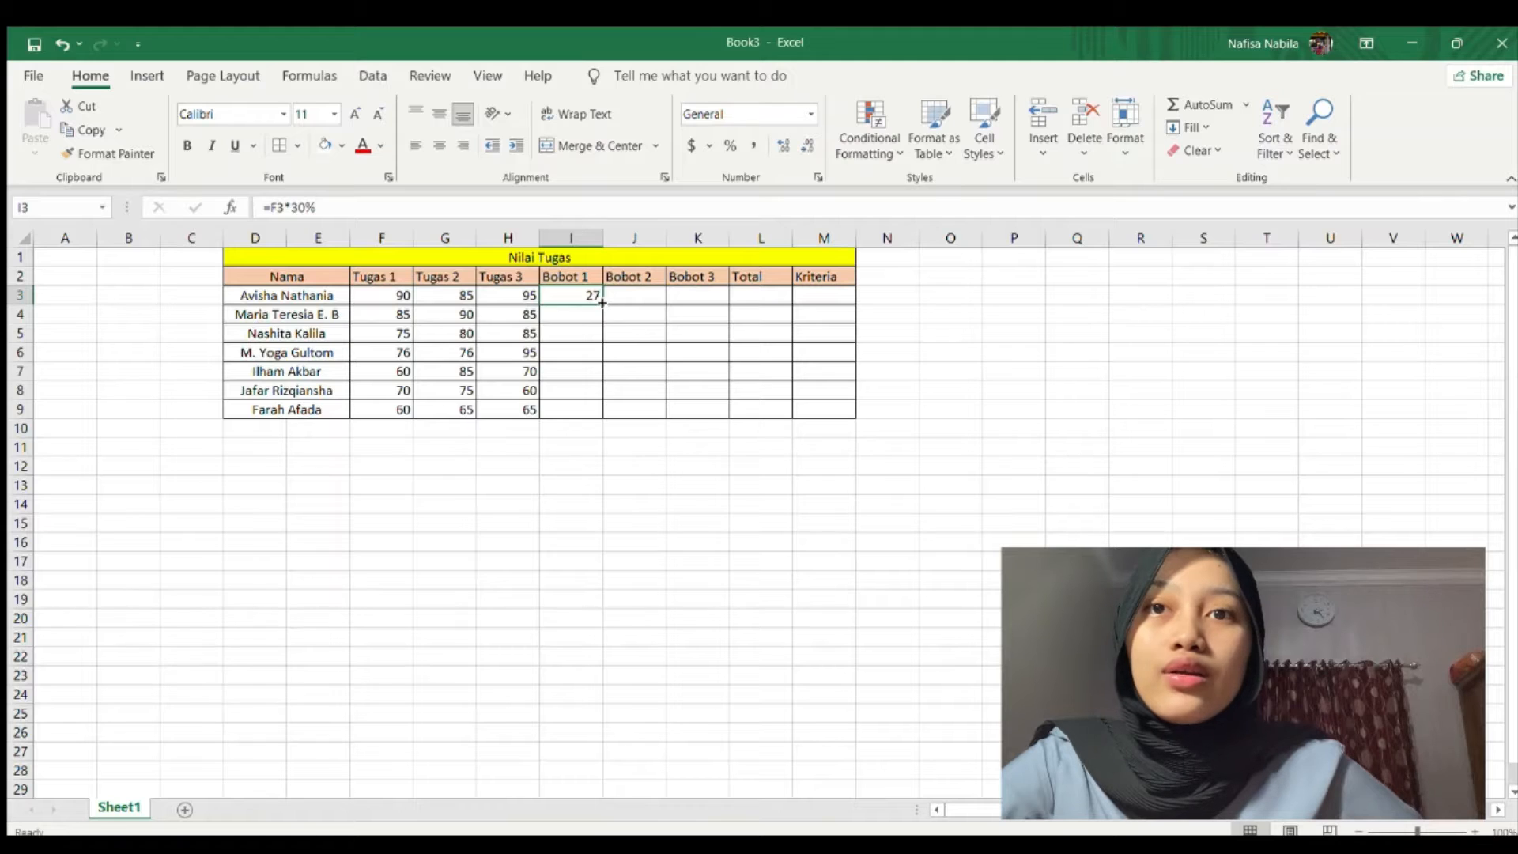
pyautogui.moveTo(601, 302); pyautogui.dragTo(610, 420)
pyautogui.click(650, 299)
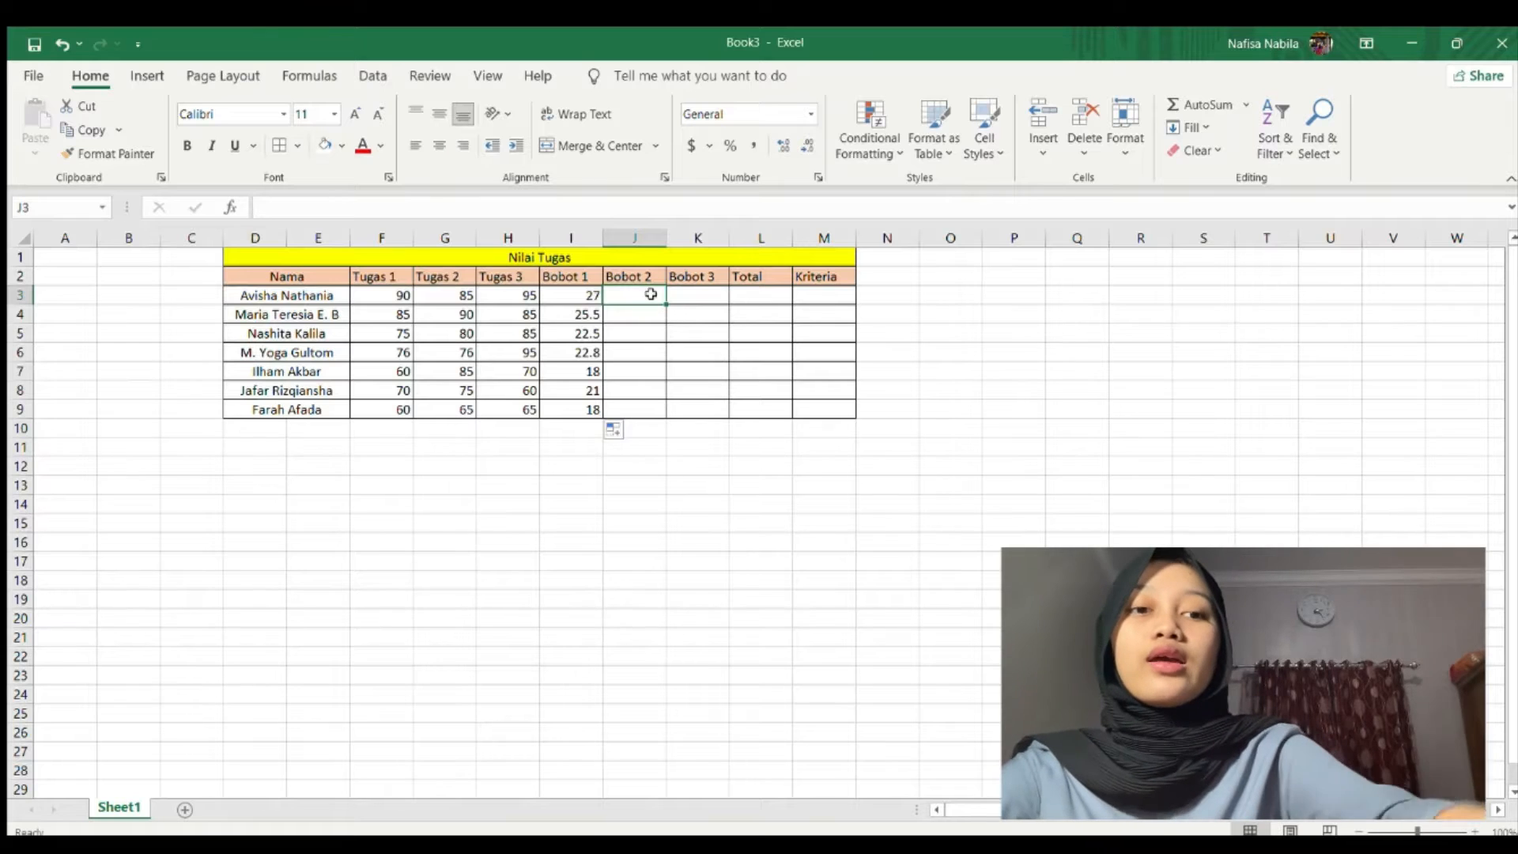
# Enter =G3*30% in J3 and fill it down to J9, giving 25.5 to 19.5.
pyautogui.write('=')
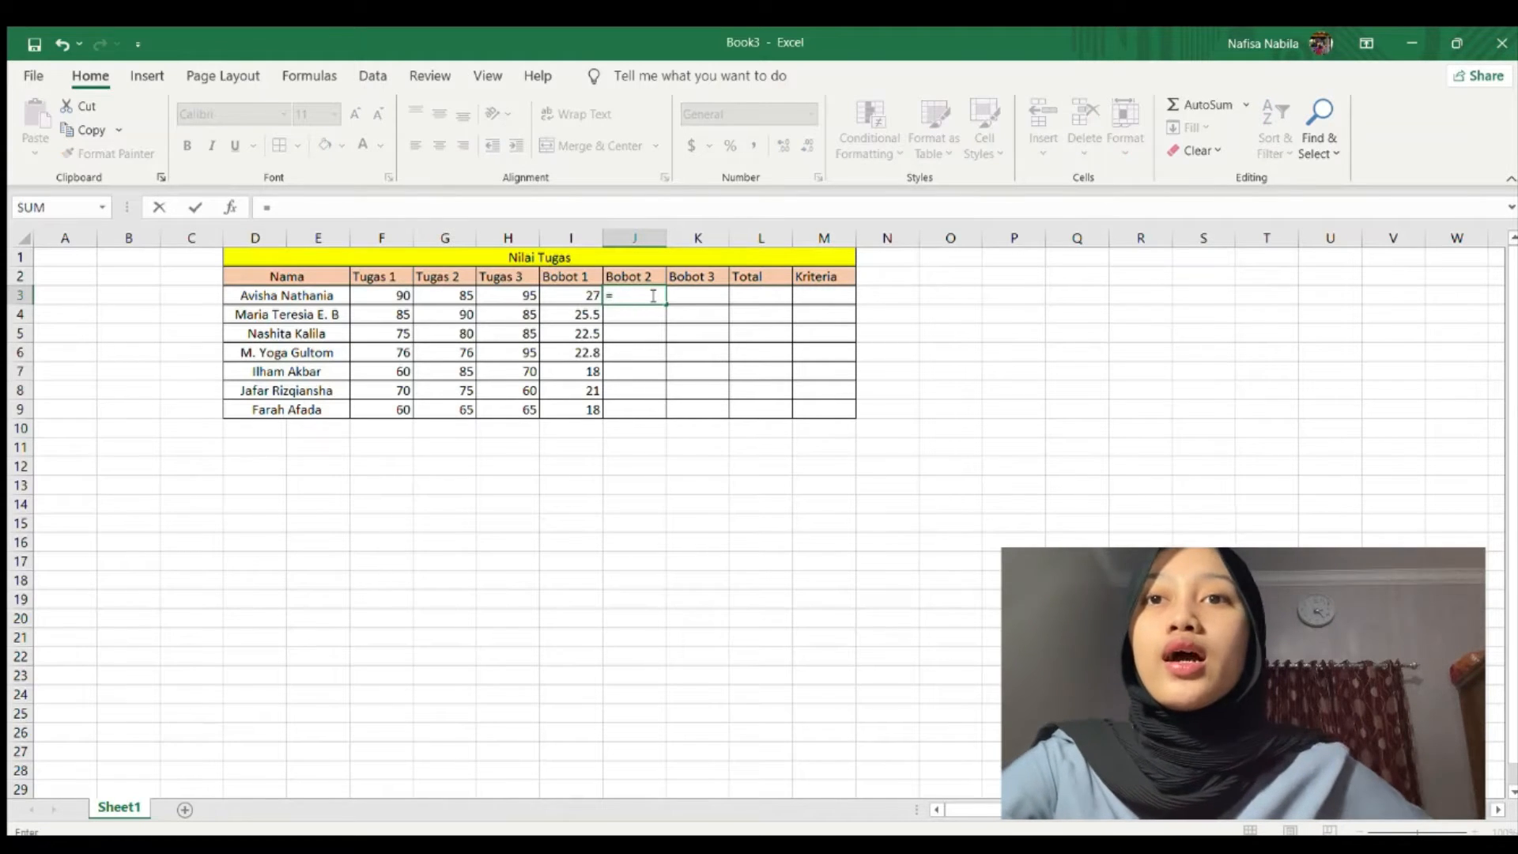
pyautogui.click(449, 295)
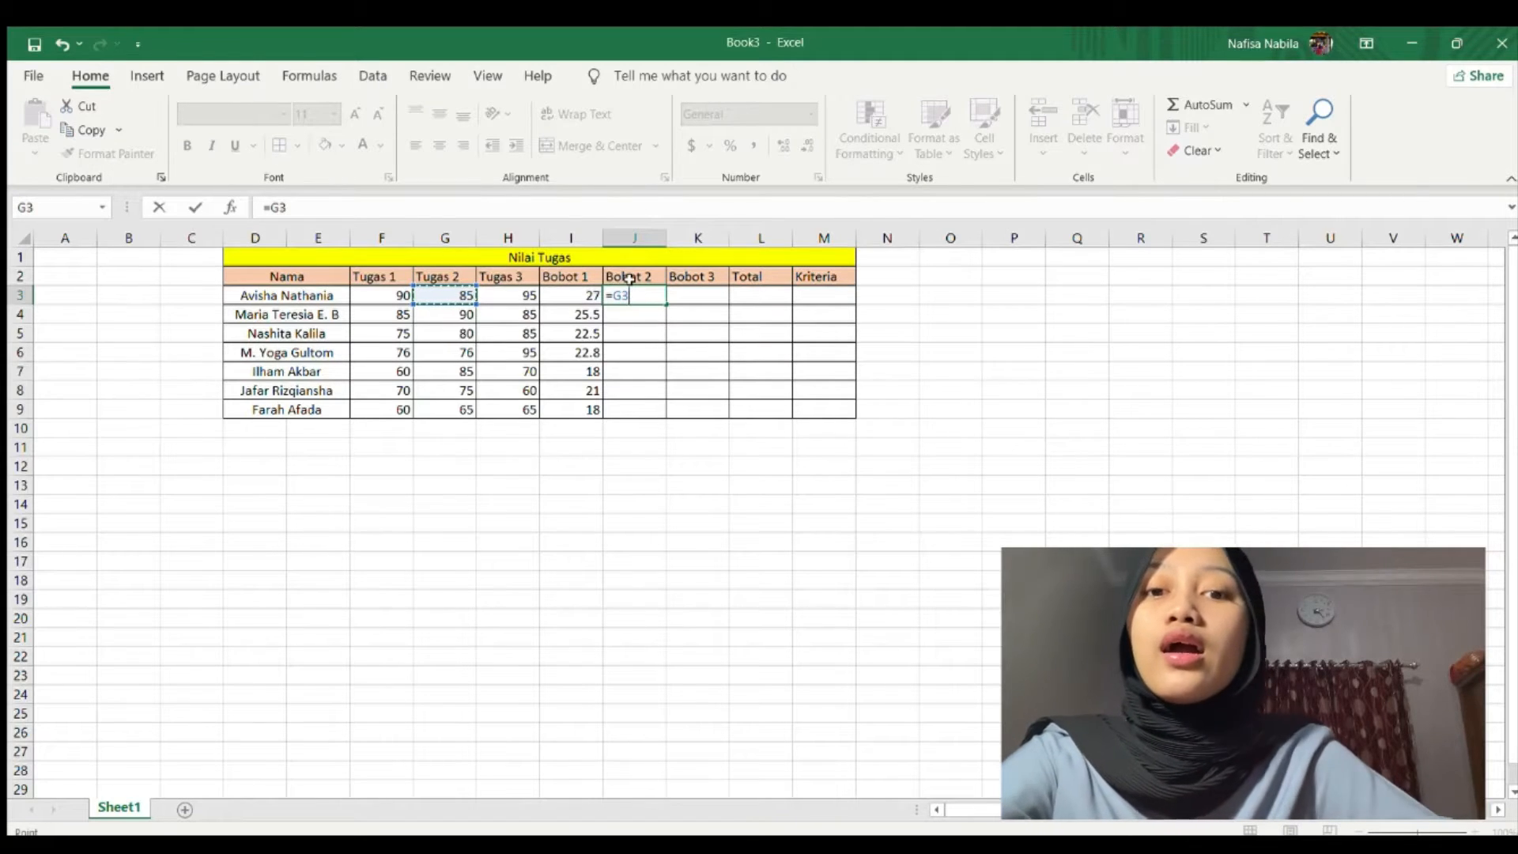
pyautogui.write('*')
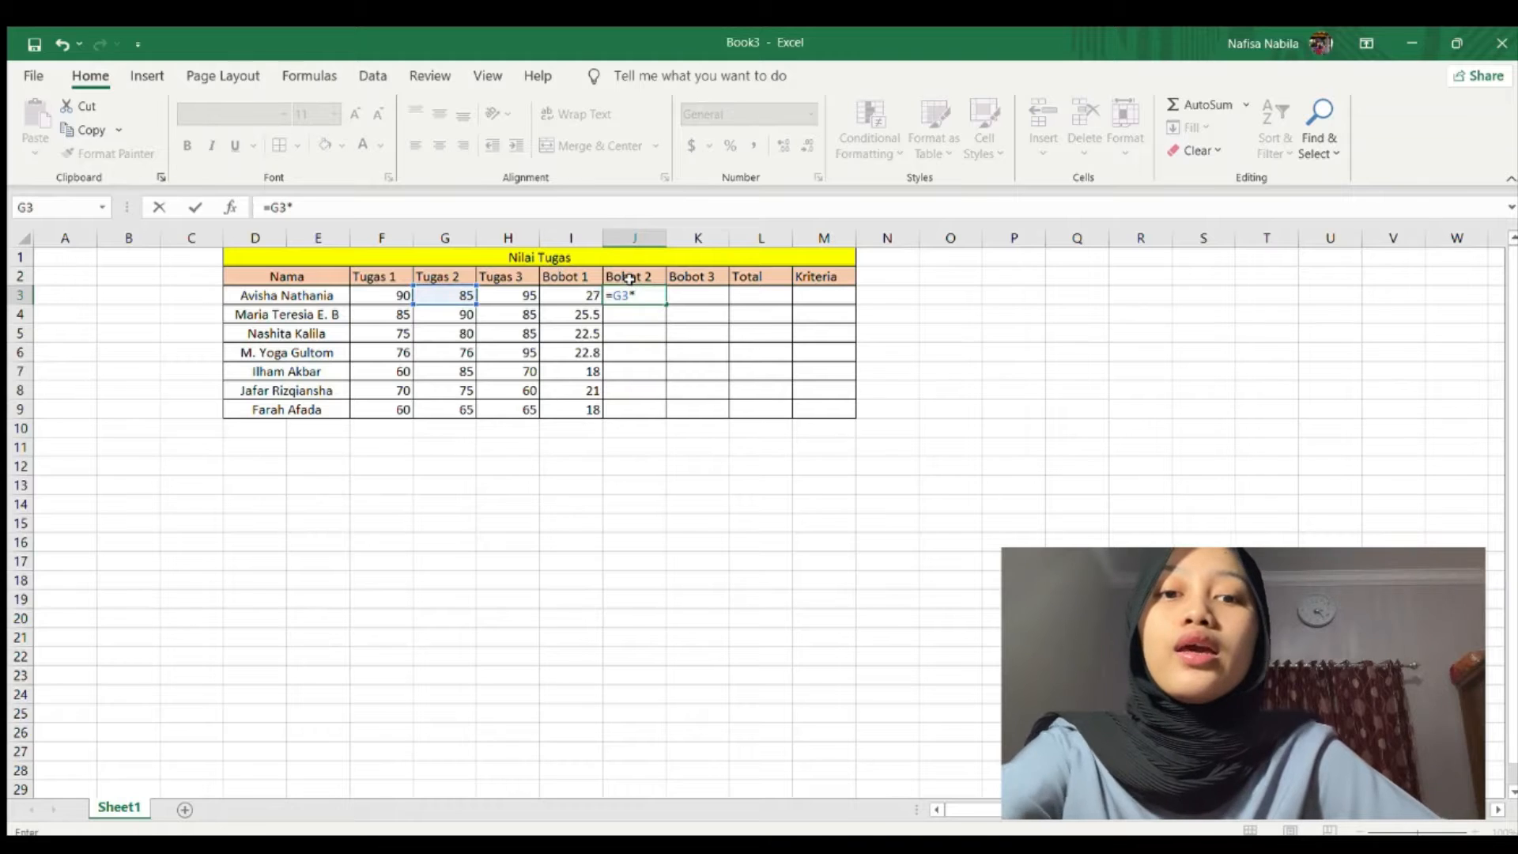
pyautogui.write('30')
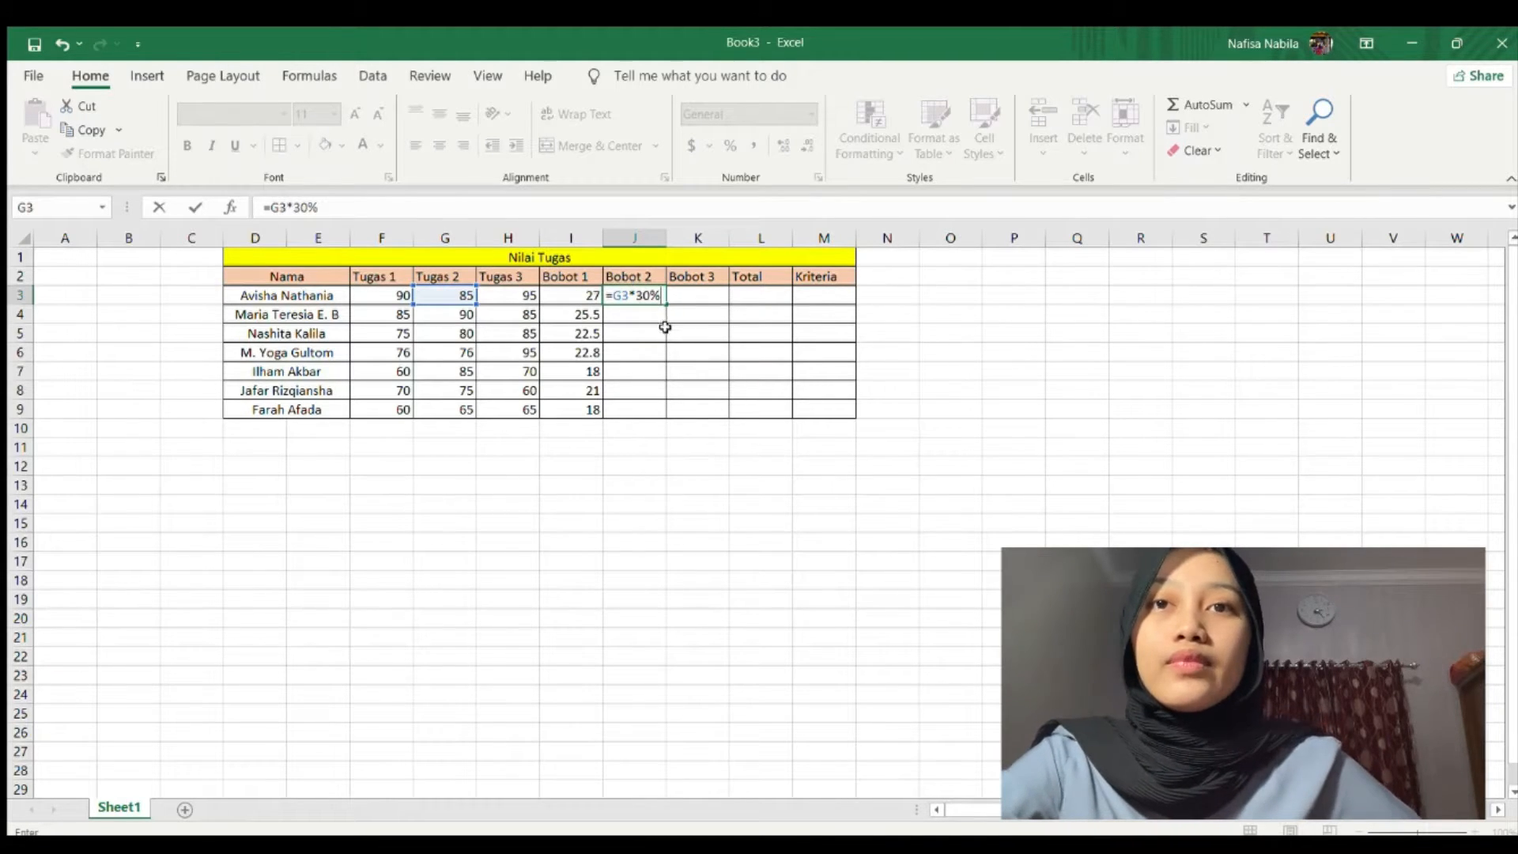
pyautogui.press('Return')
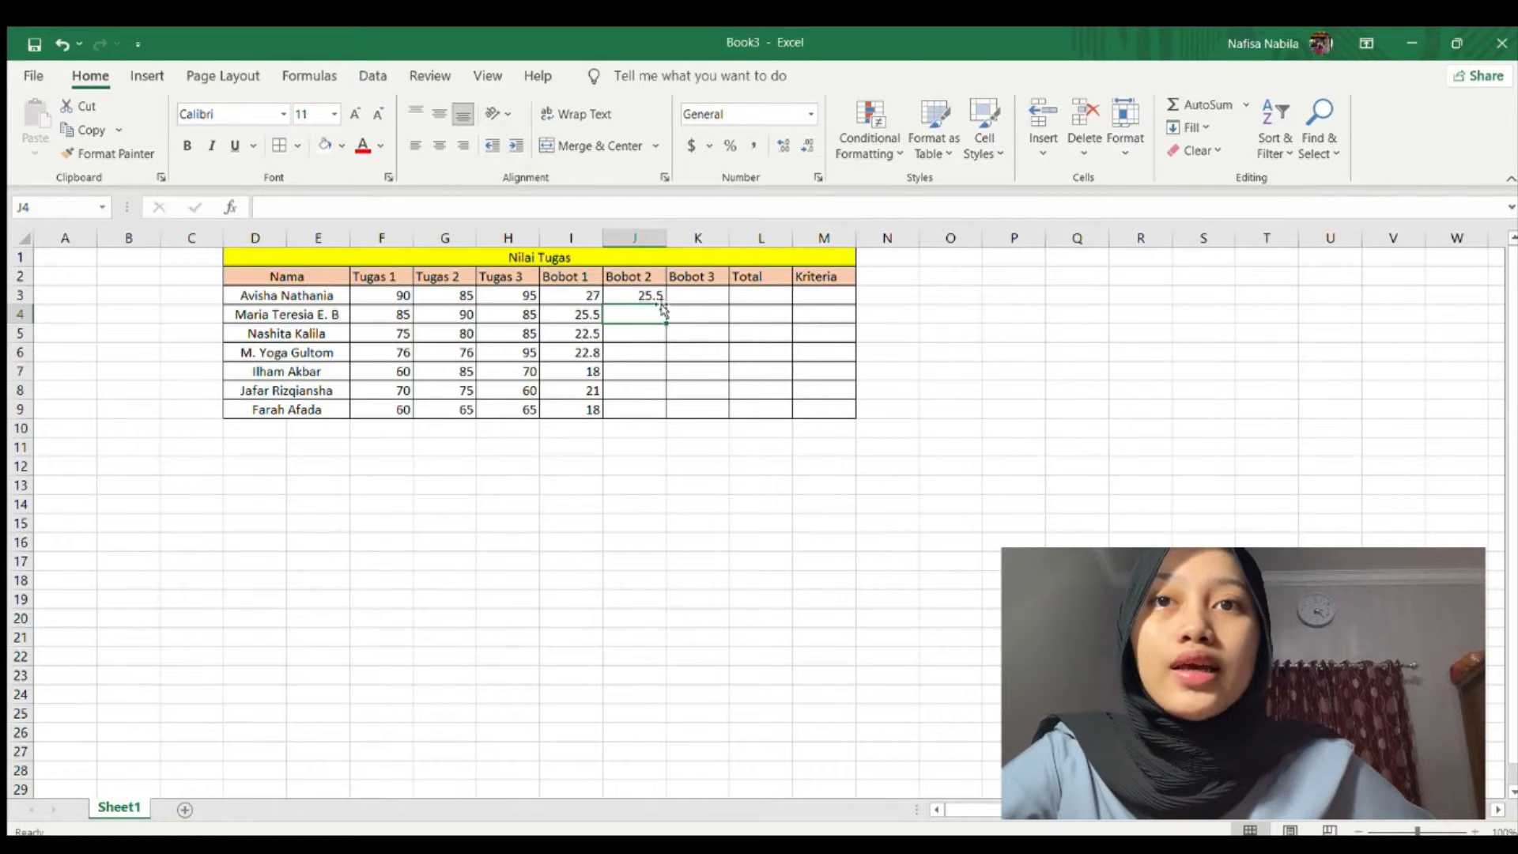
pyautogui.click(653, 294)
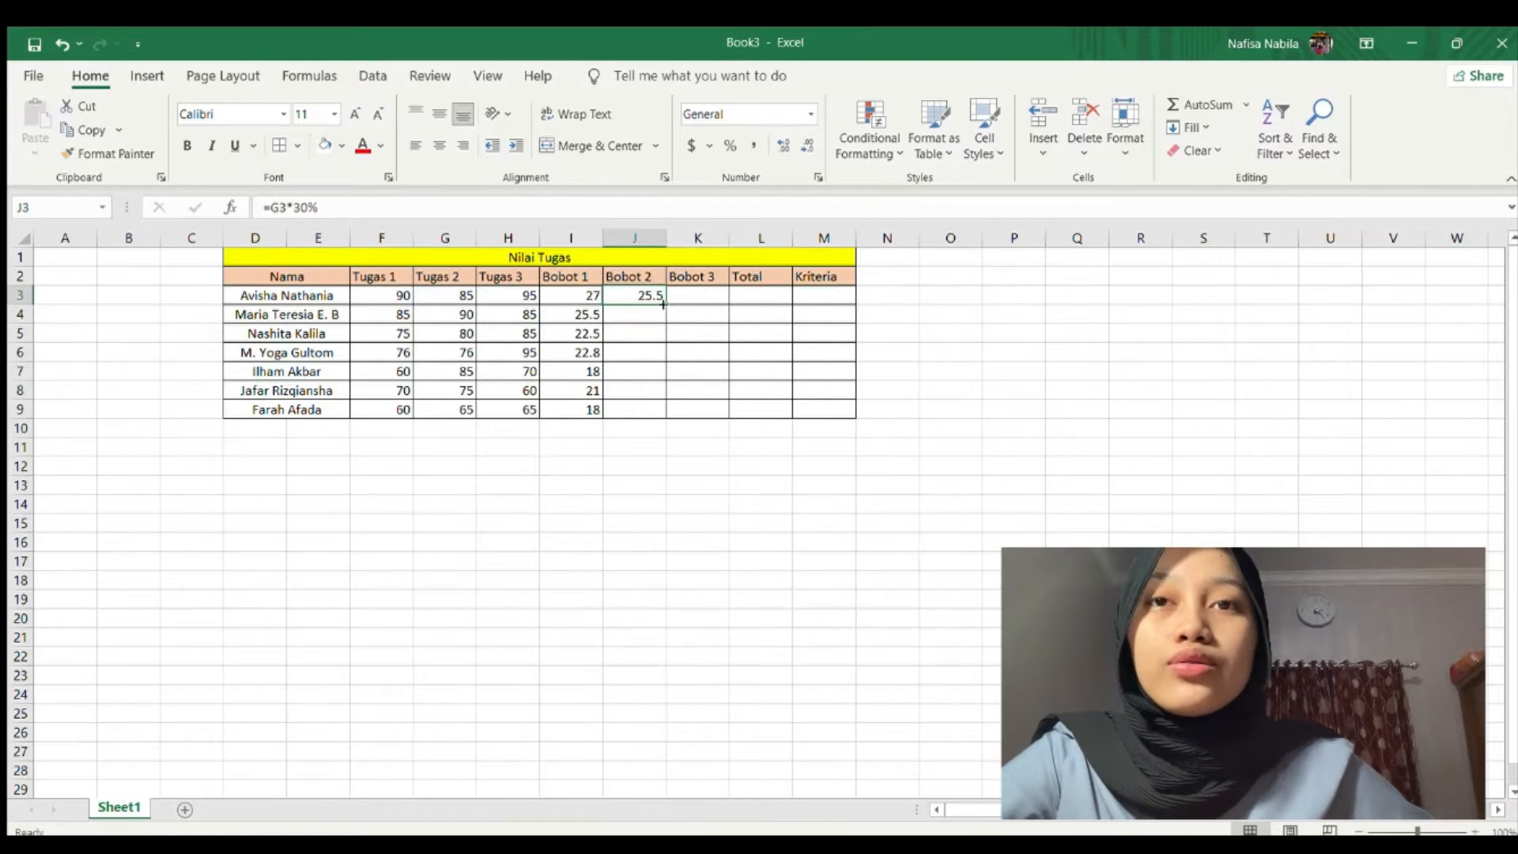
pyautogui.moveTo(664, 302); pyautogui.dragTo(666, 407)
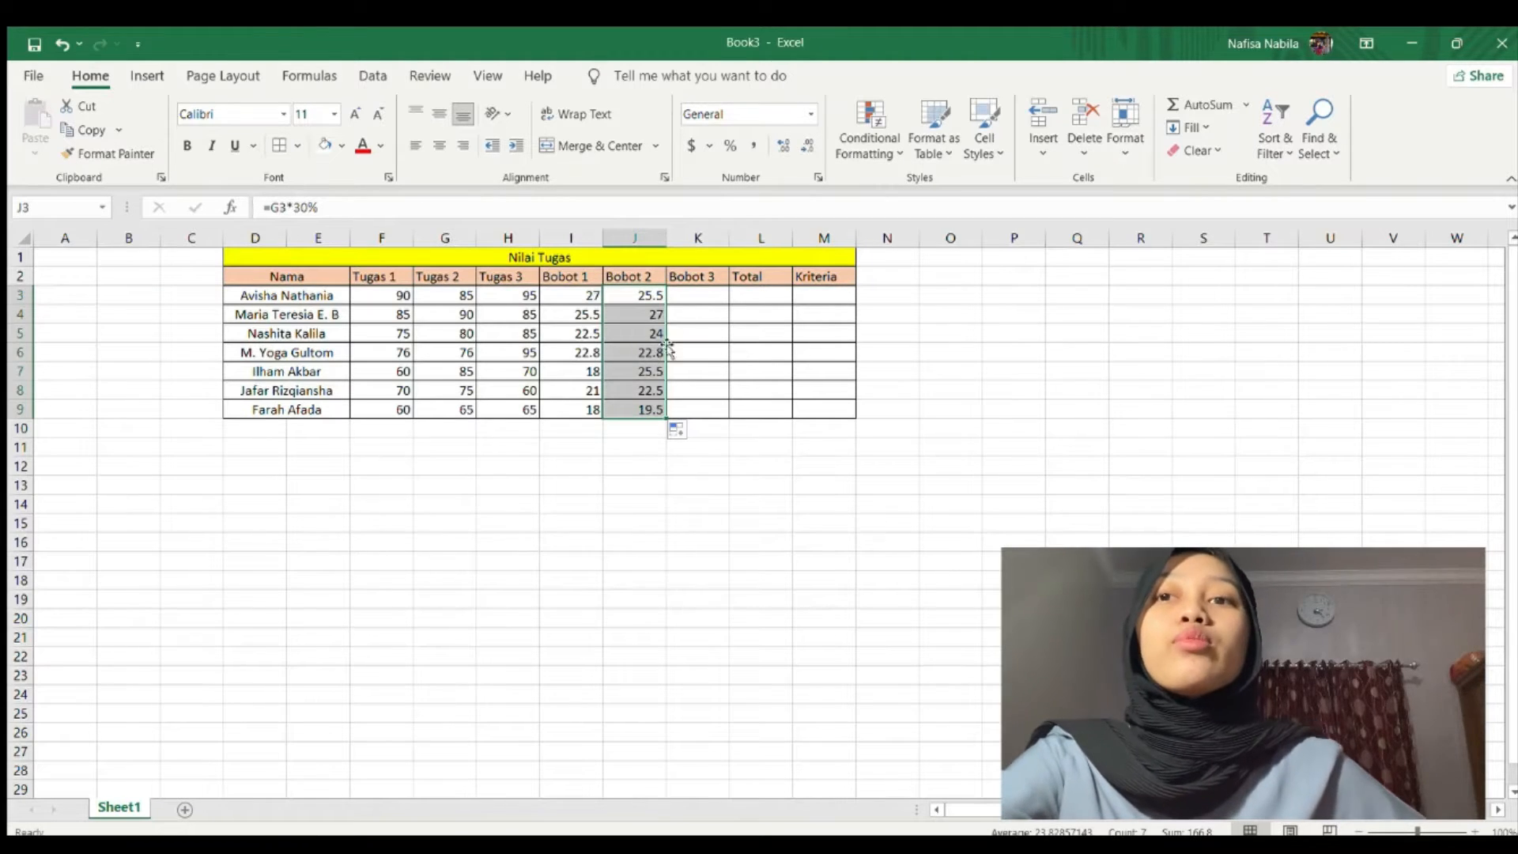
pyautogui.click(711, 295)
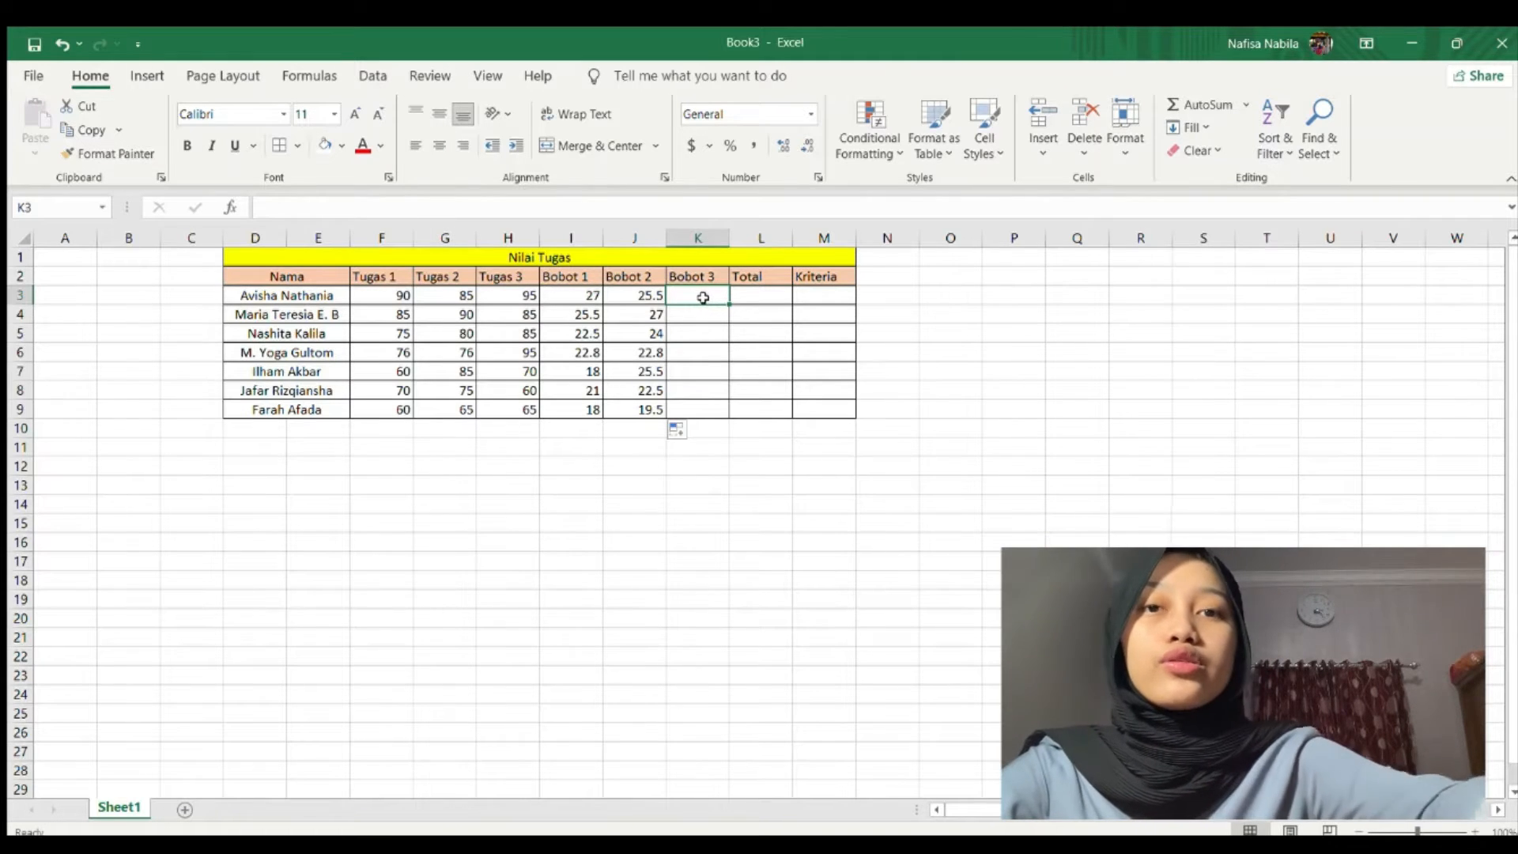
# Enter =H3*40% in K3 and fill it down to K9, giving 38 to 26.
pyautogui.write('=')
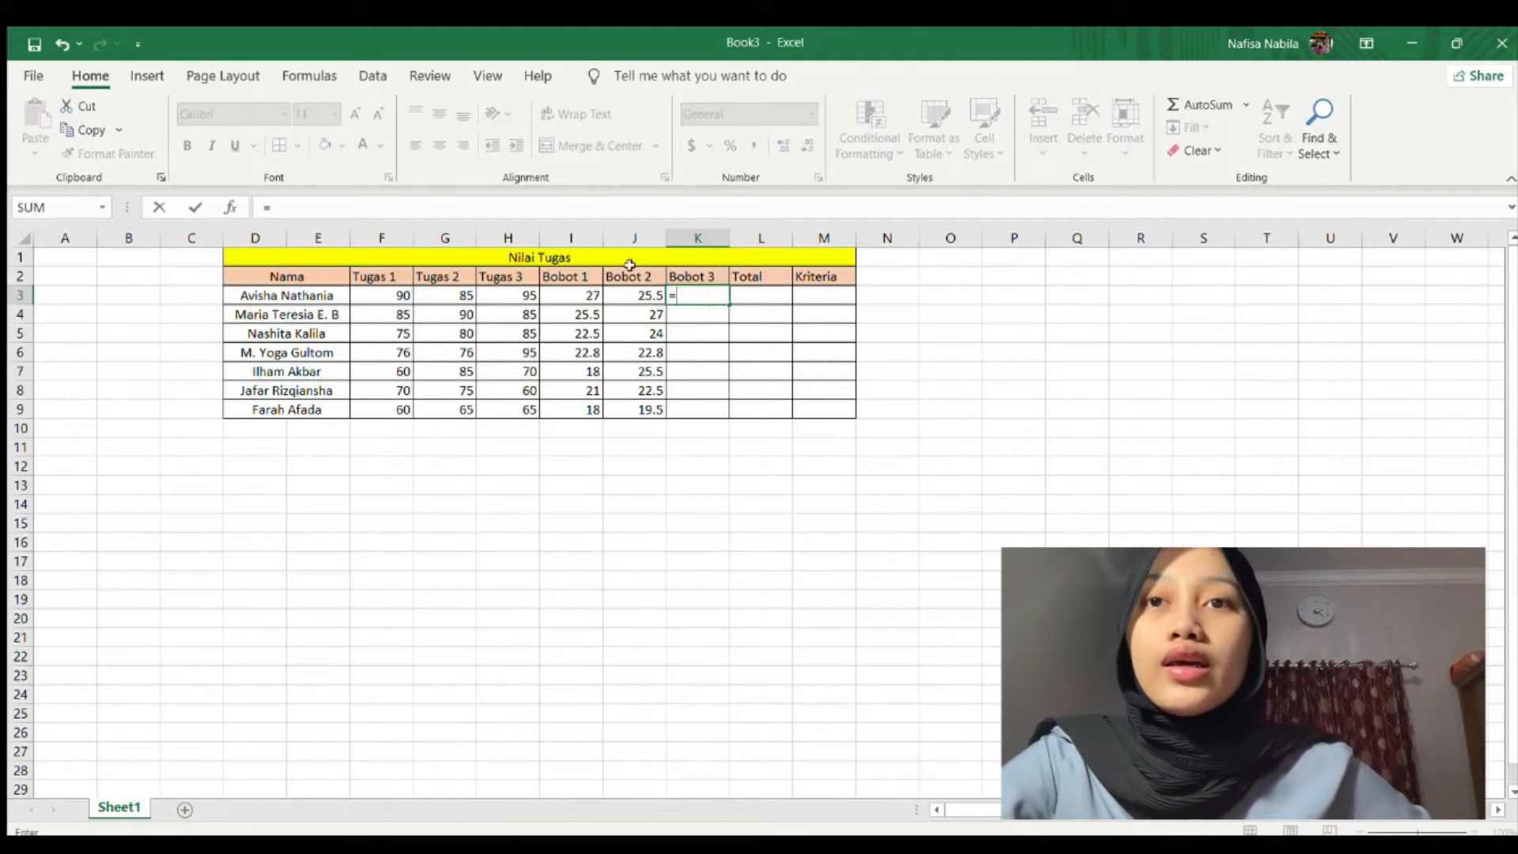
pyautogui.click(522, 300)
pyautogui.write('*')
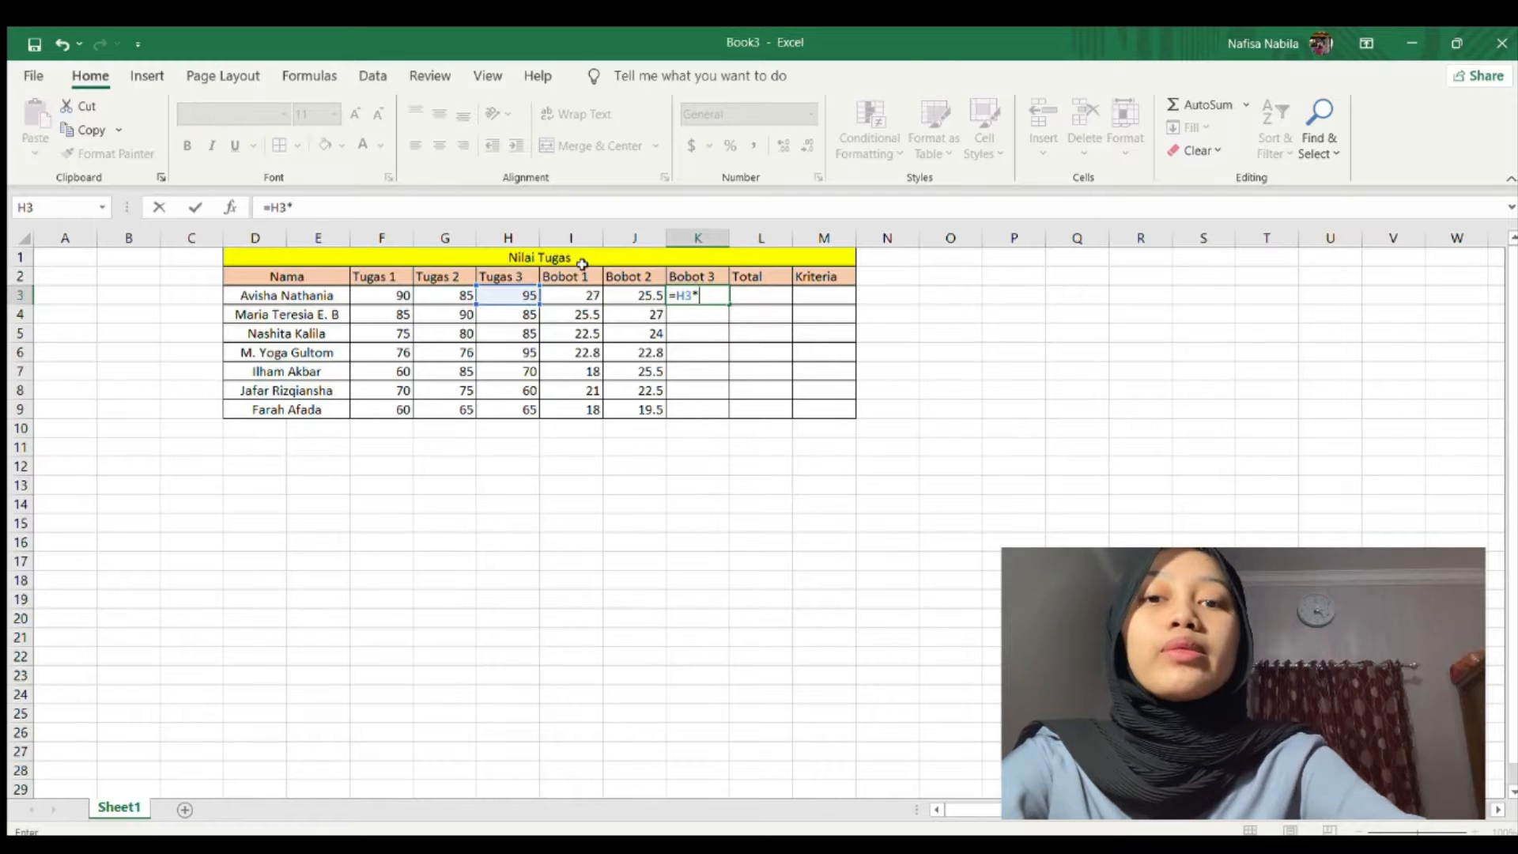
pyautogui.write('40%')
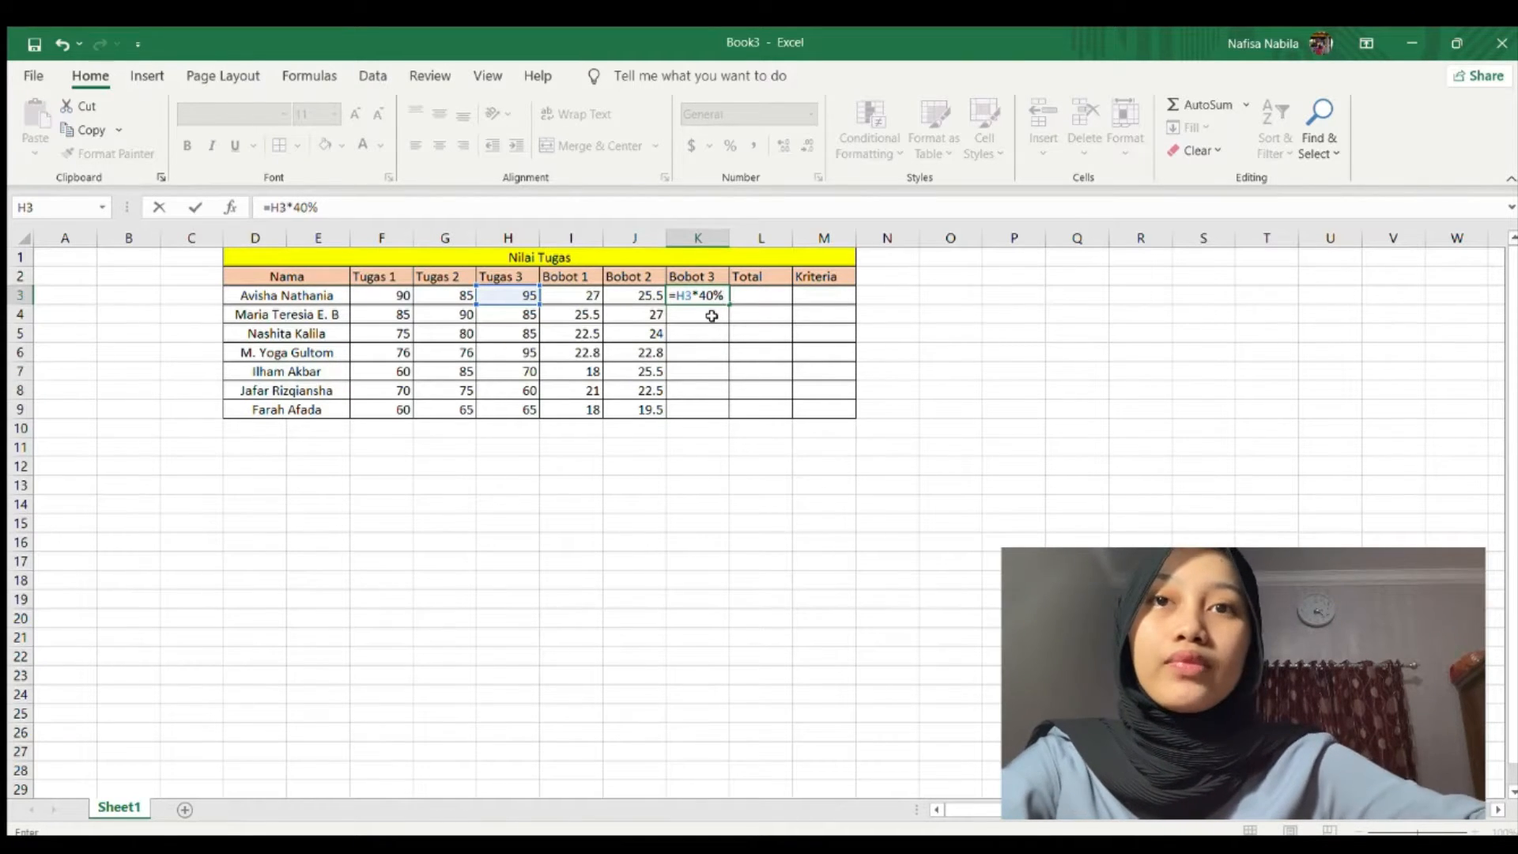
pyautogui.press('Return')
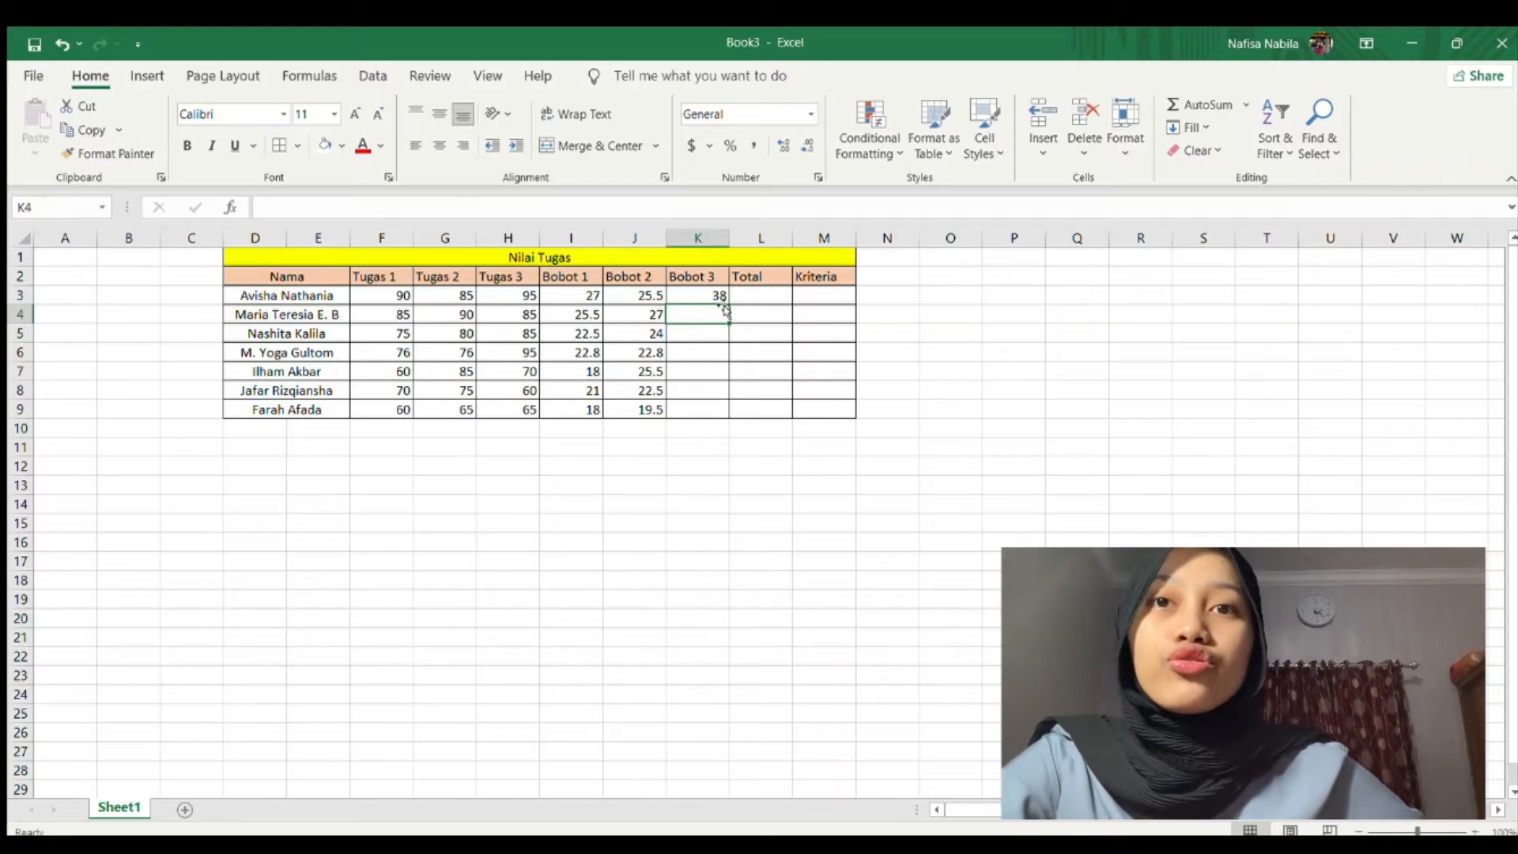
pyautogui.click(716, 294)
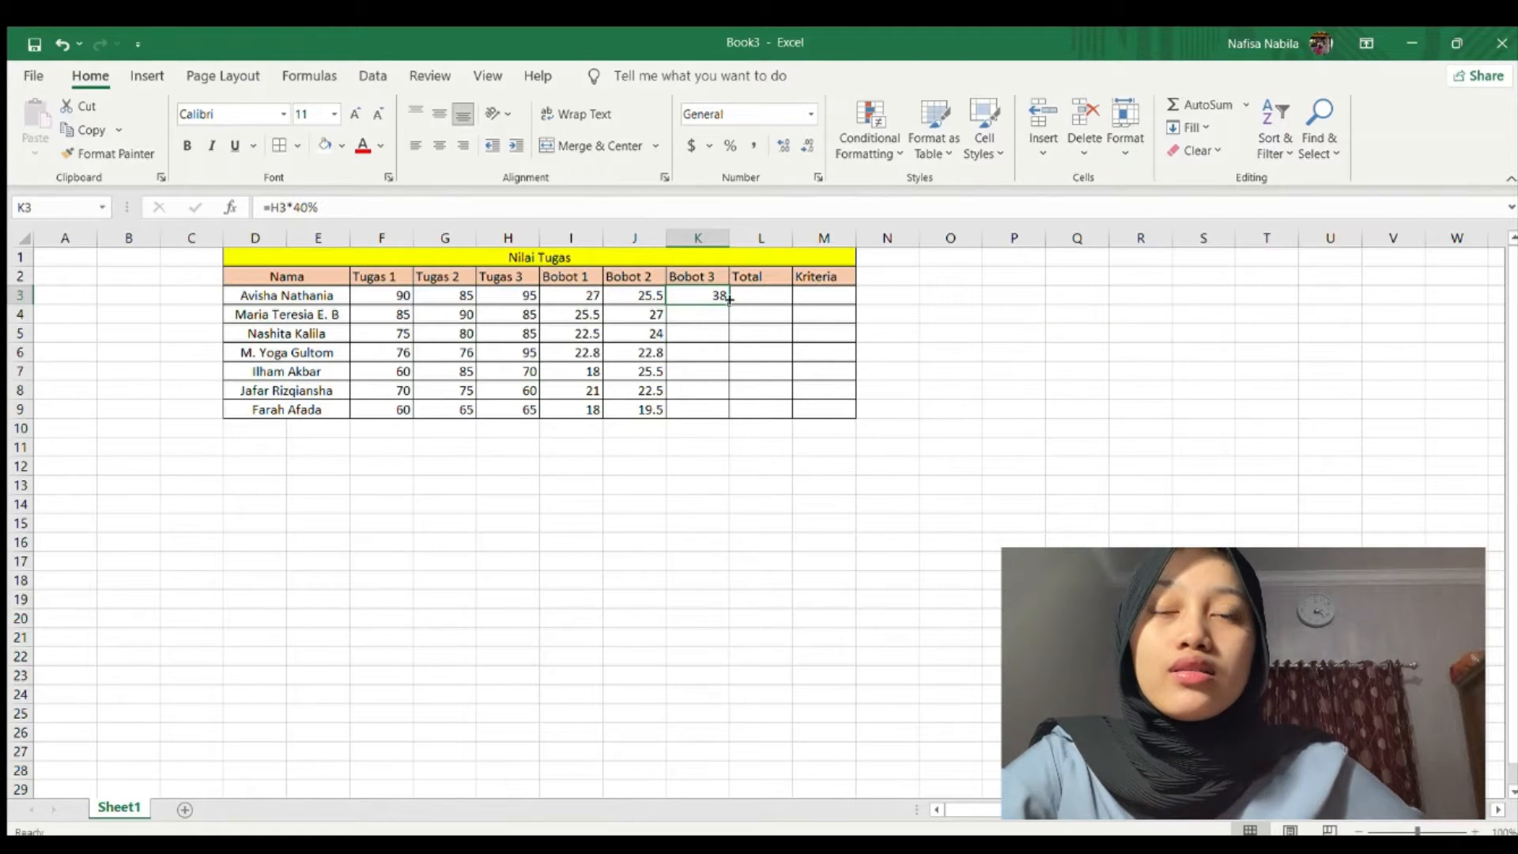
pyautogui.moveTo(726, 300); pyautogui.dragTo(727, 423)
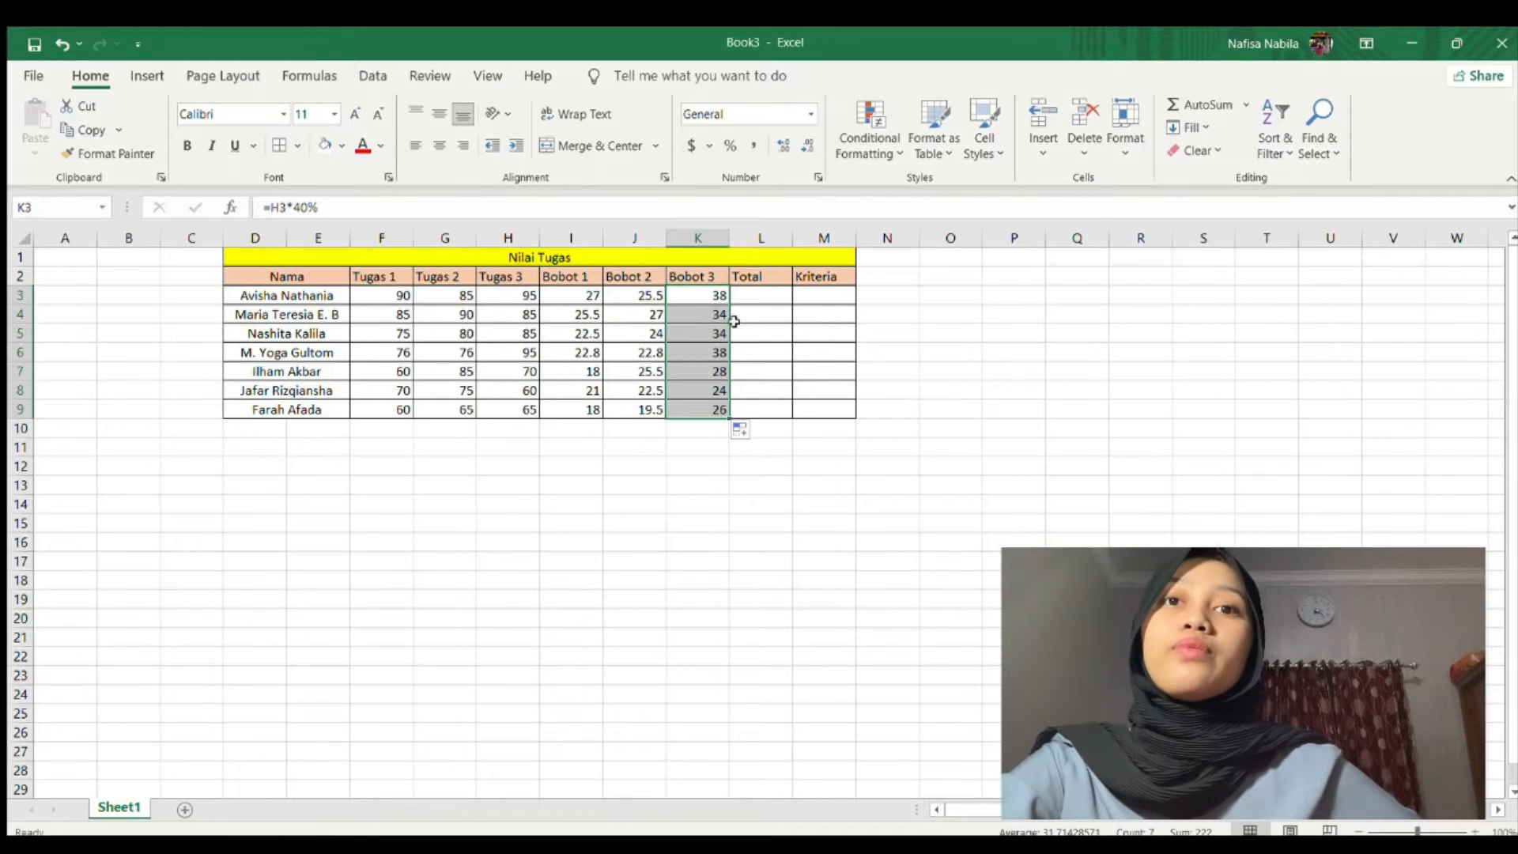
pyautogui.click(758, 294)
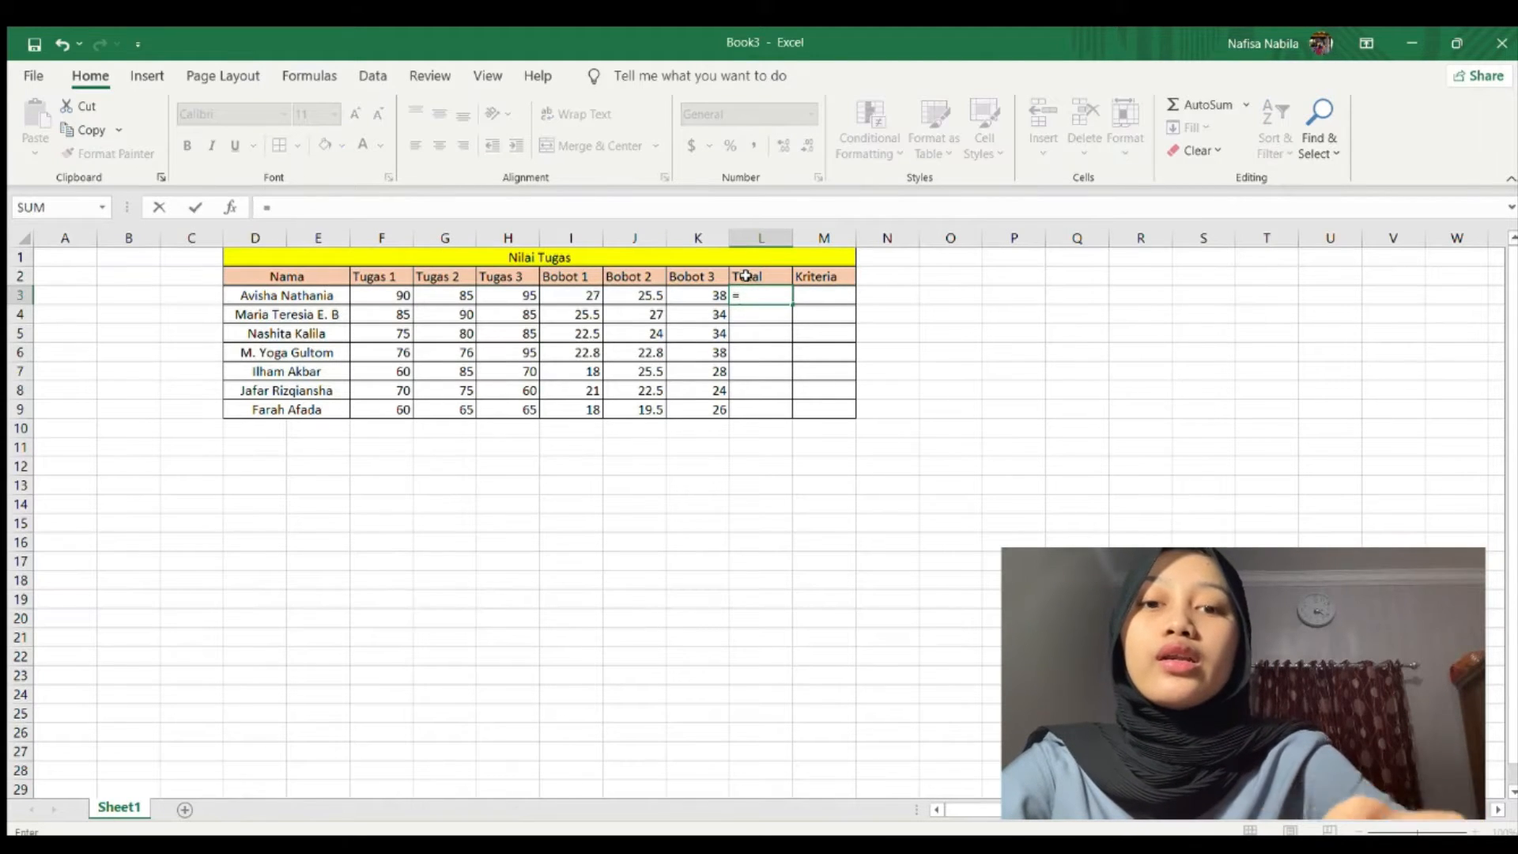
# Enter =SUM(I3:K3) in L3 and fill it down to L9, totals 90.5 to 63.5.
pyautogui.write('sum(')
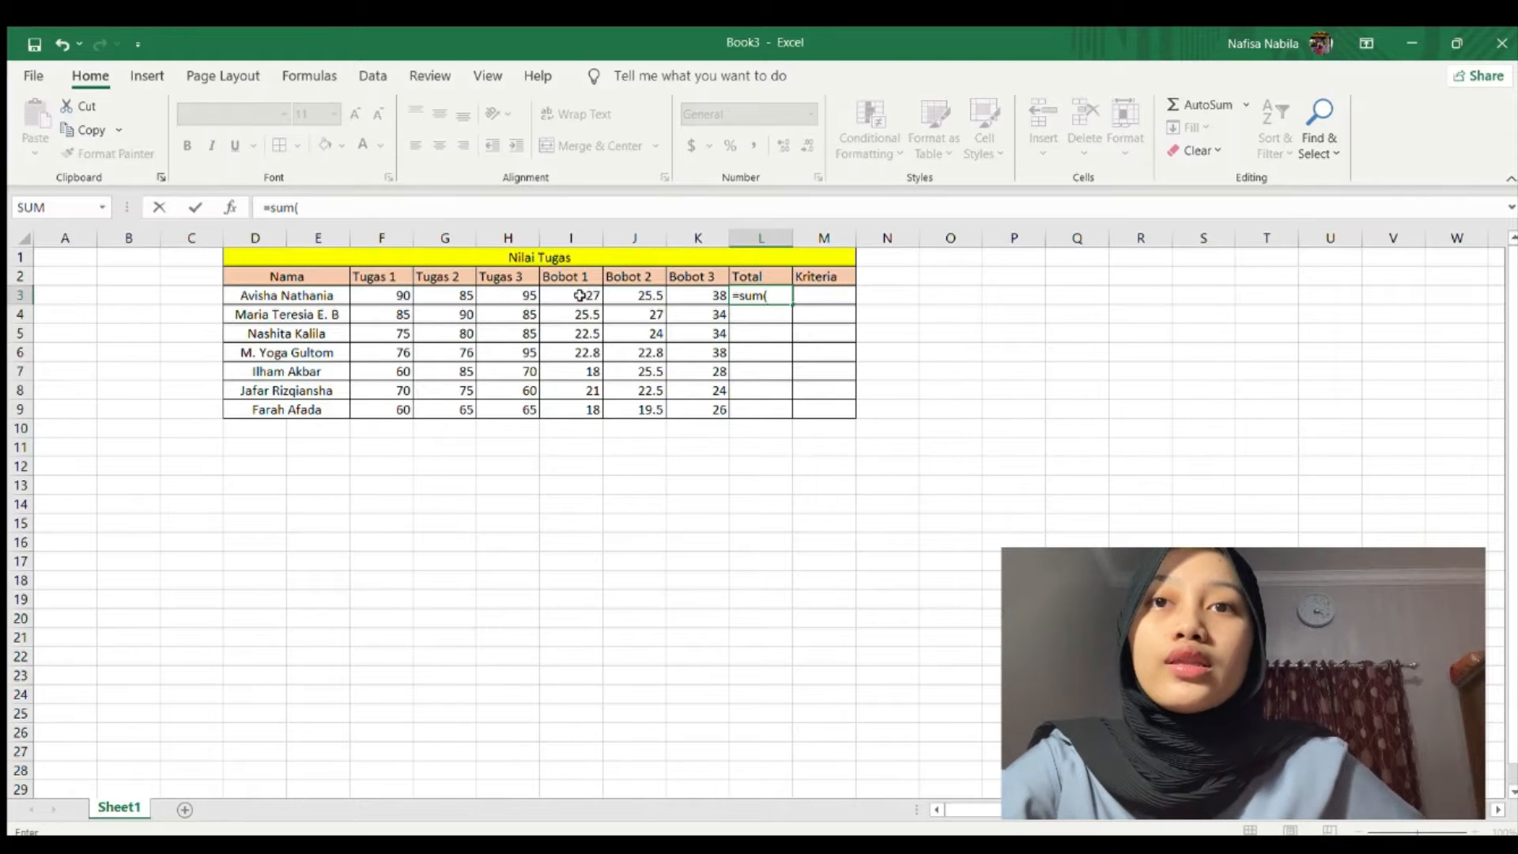
pyautogui.moveTo(579, 296); pyautogui.dragTo(696, 302)
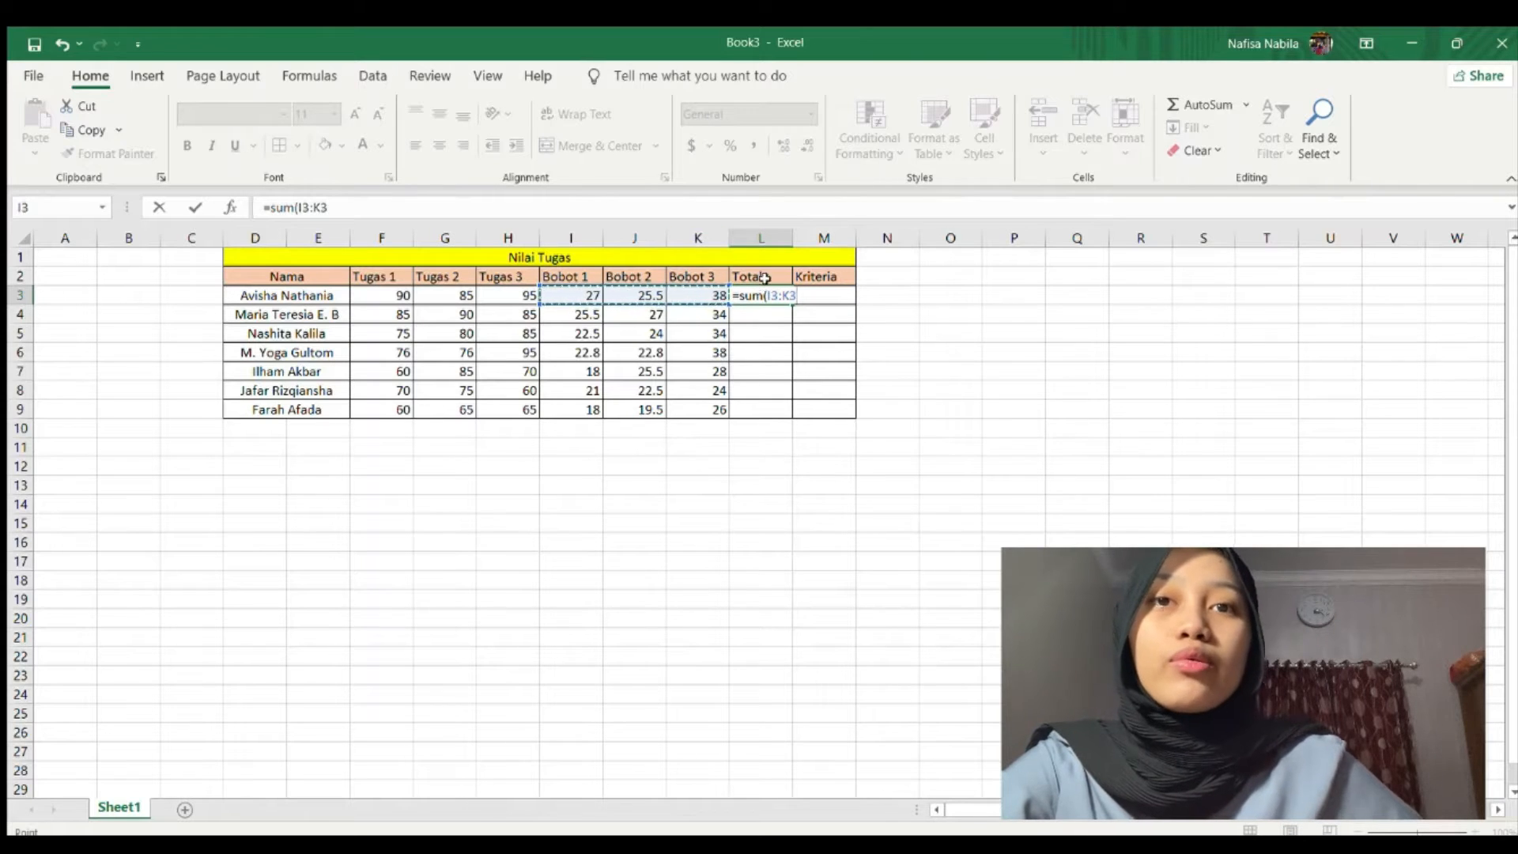
pyautogui.write(')')
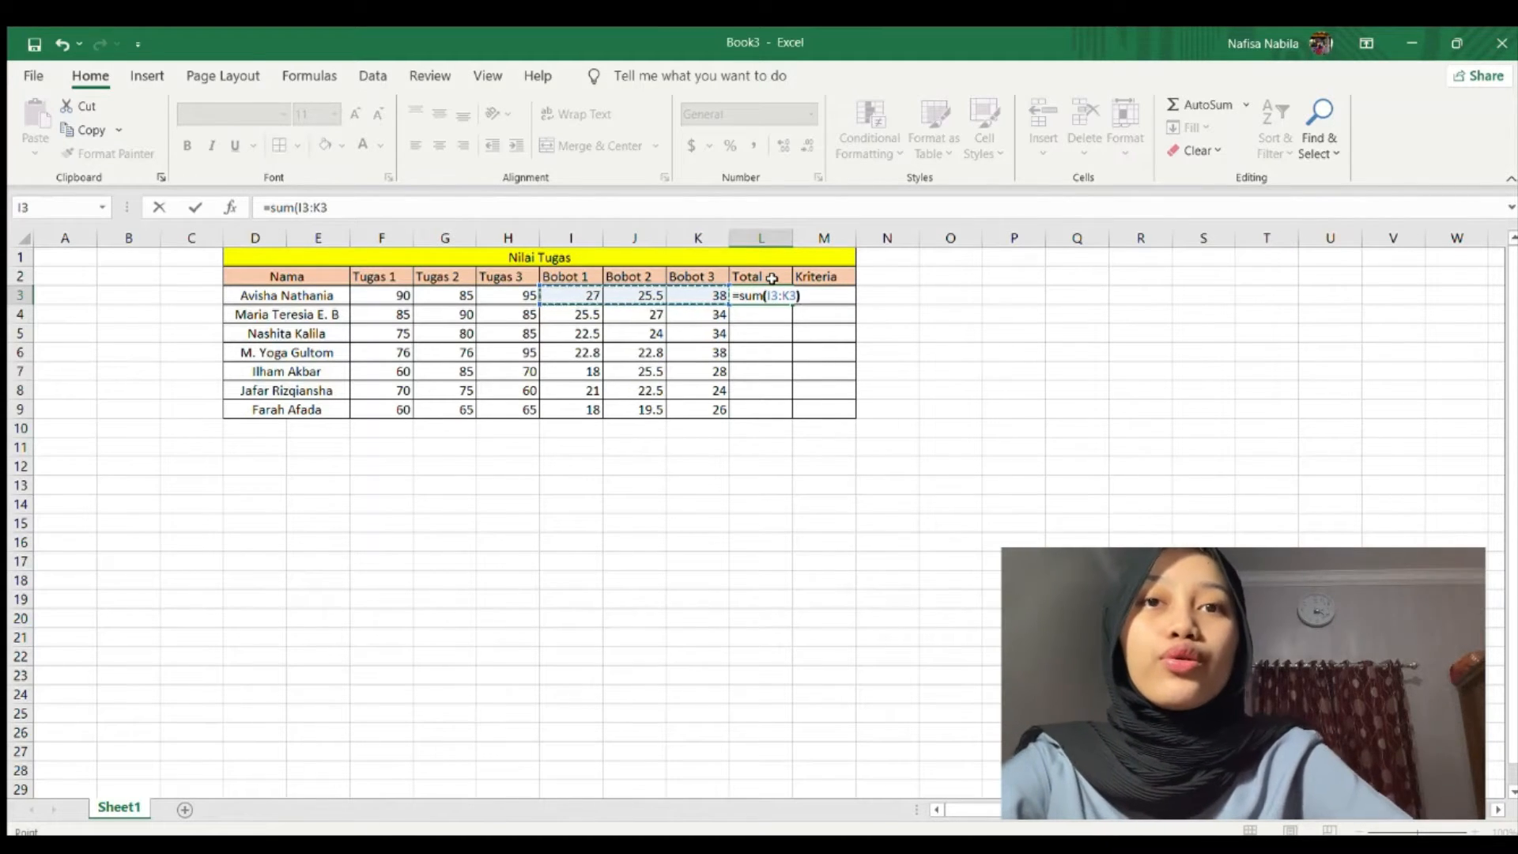
pyautogui.press('Return')
pyautogui.click(779, 298)
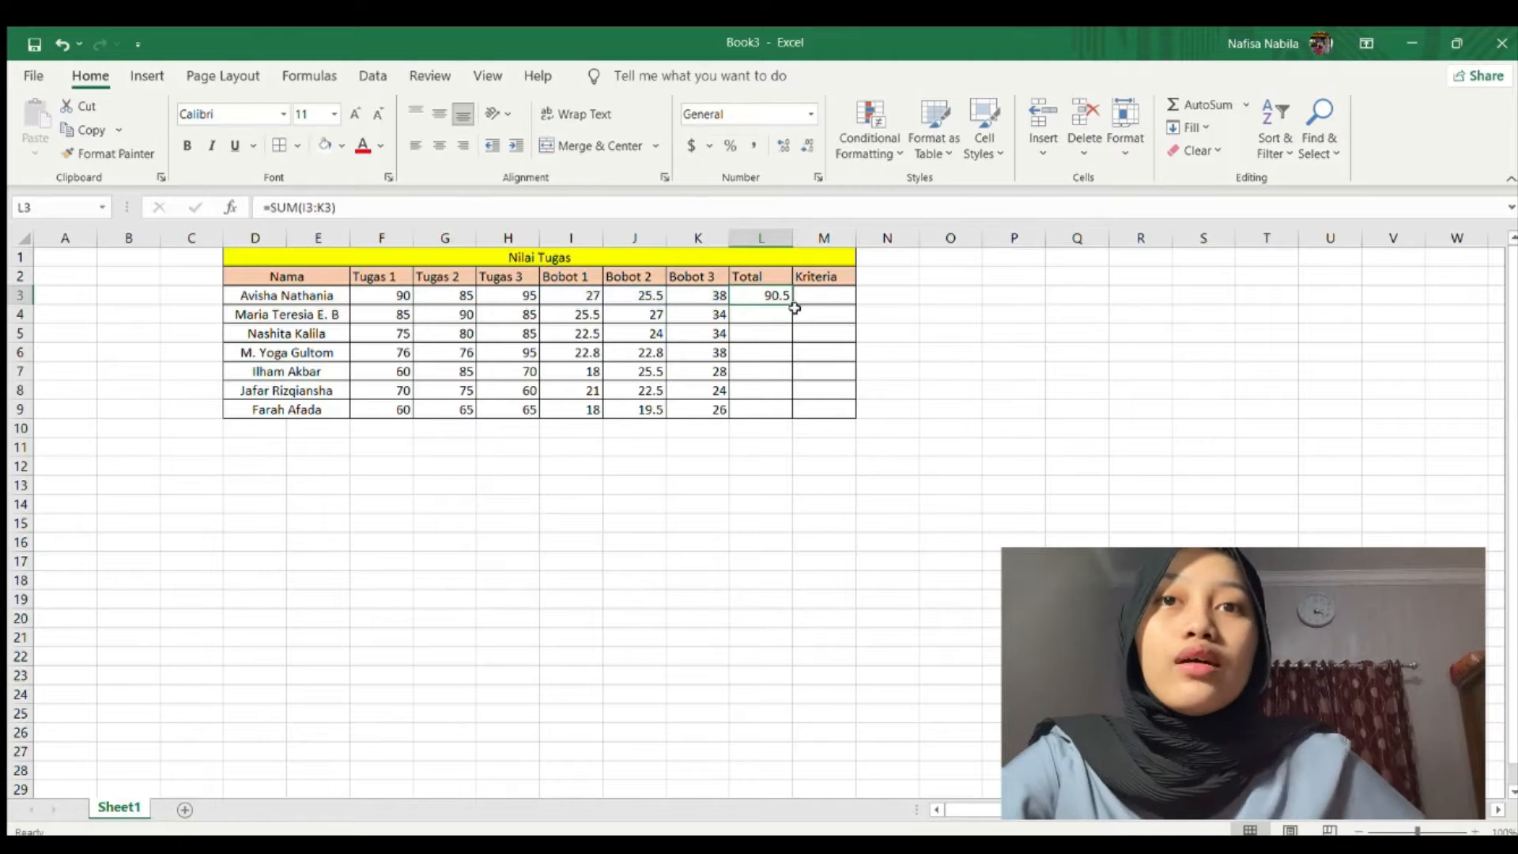
pyautogui.moveTo(792, 302); pyautogui.dragTo(789, 411)
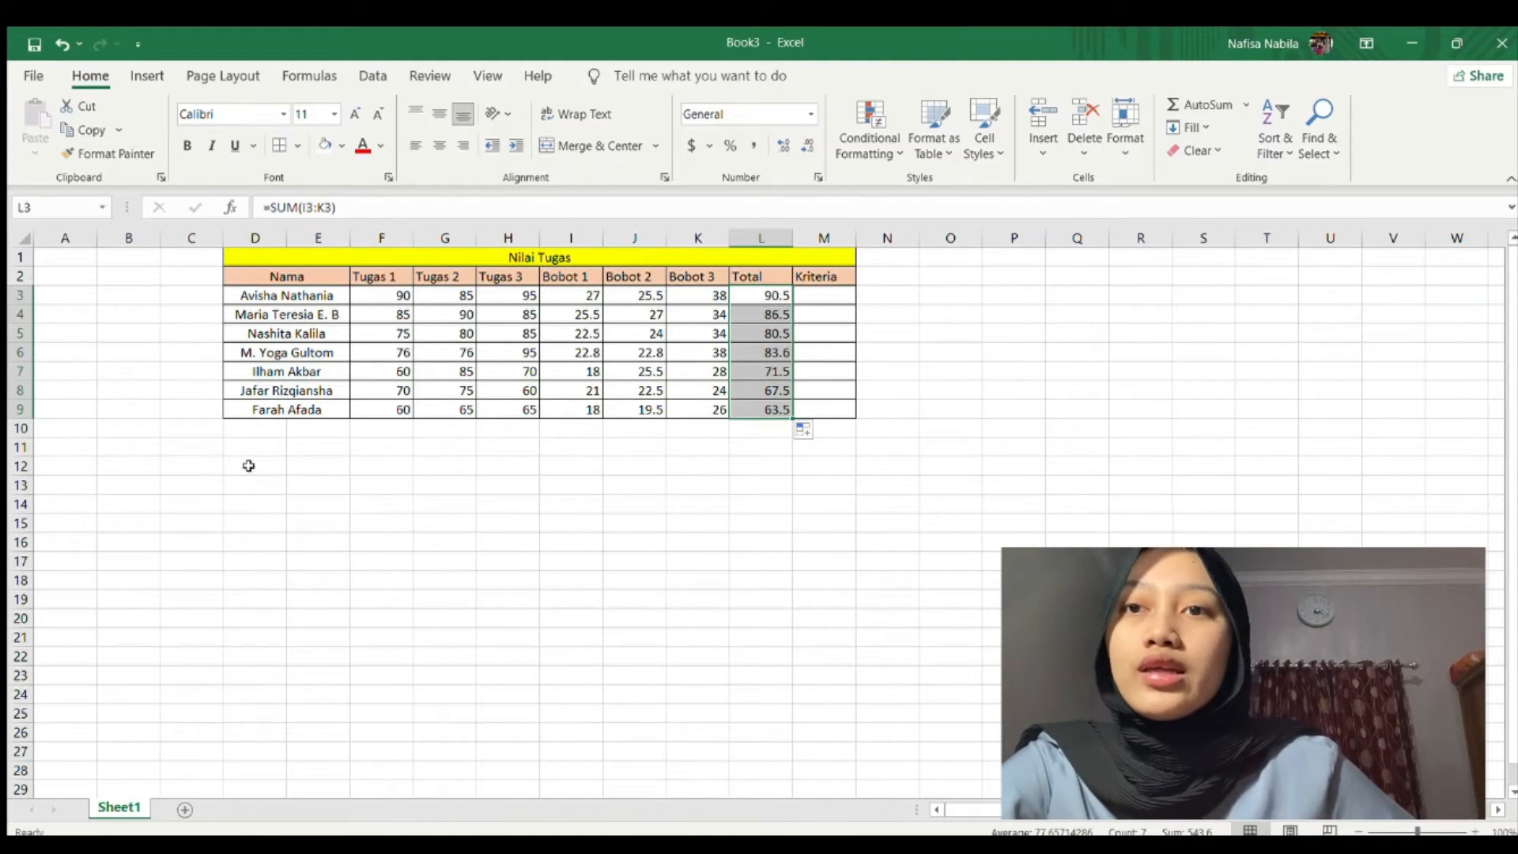
# Set up the Kriteria Nilai header across D12:E12.
pyautogui.moveTo(251, 467); pyautogui.dragTo(318, 469)
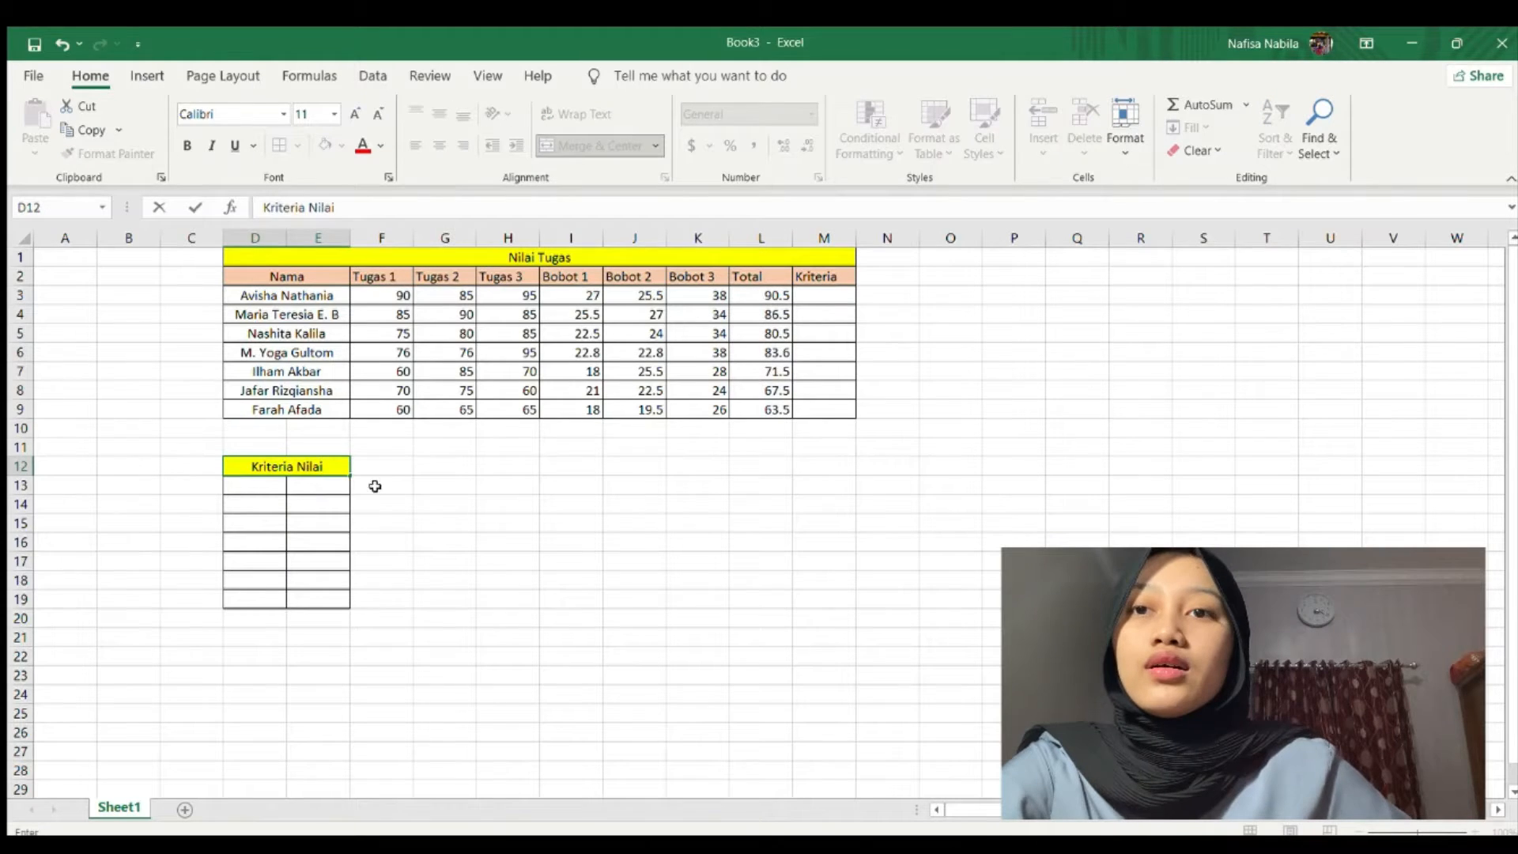
pyautogui.click(382, 467)
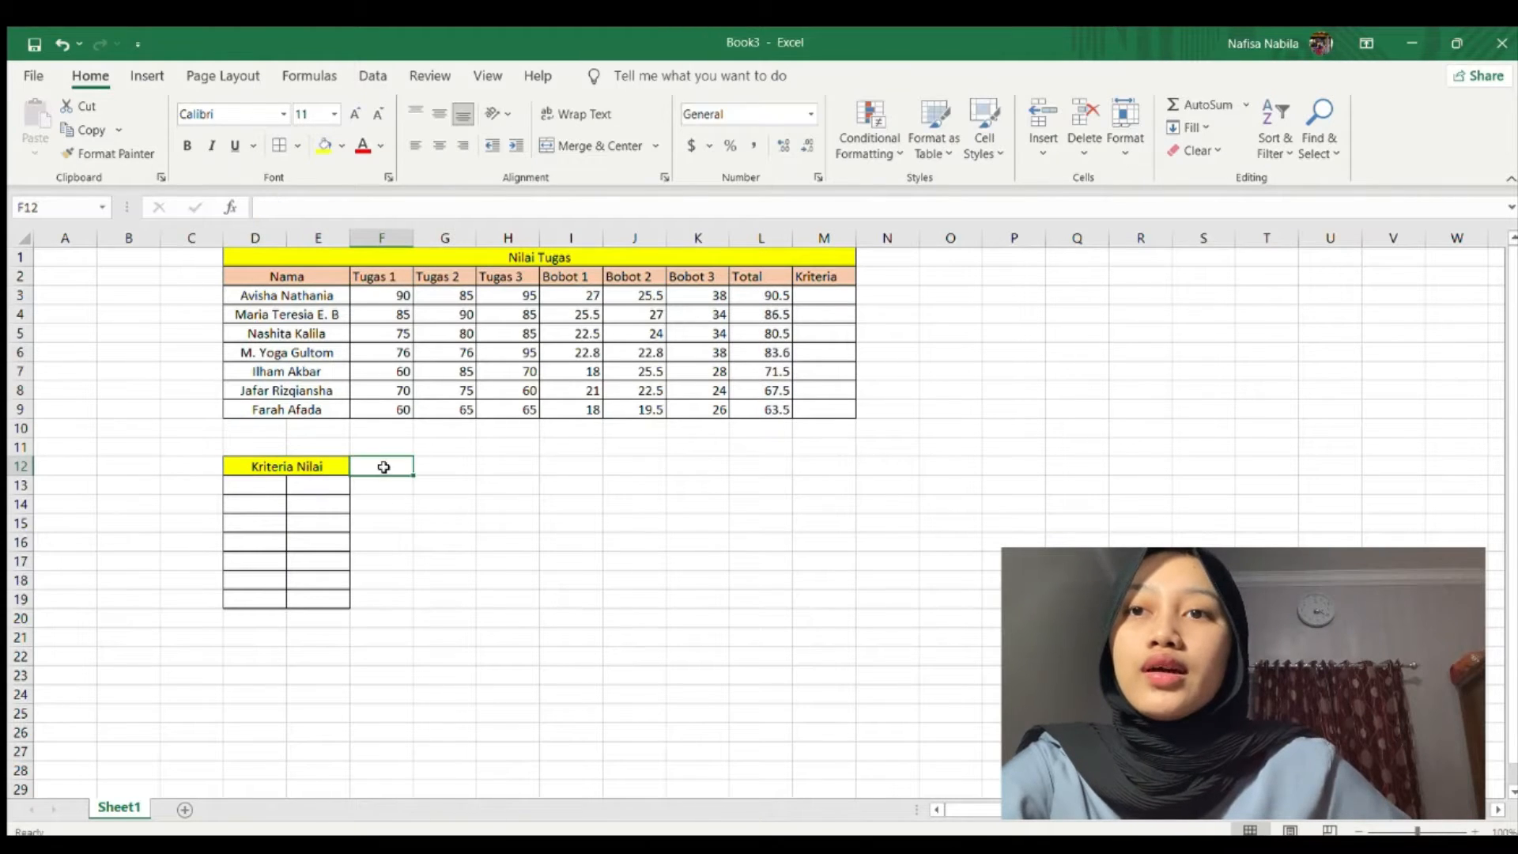
pyautogui.click(237, 449)
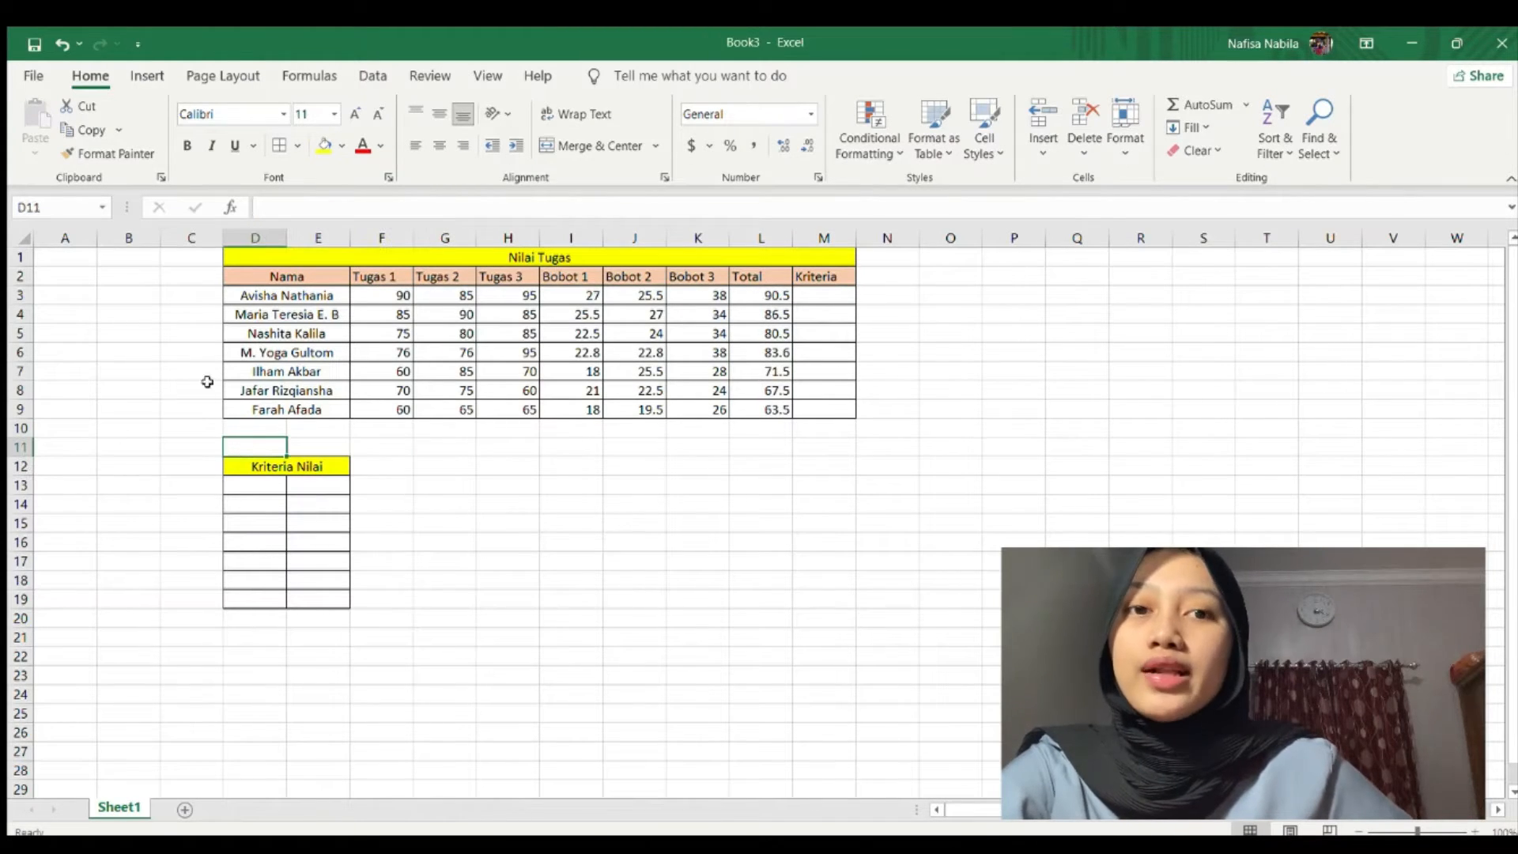
pyautogui.click(261, 482)
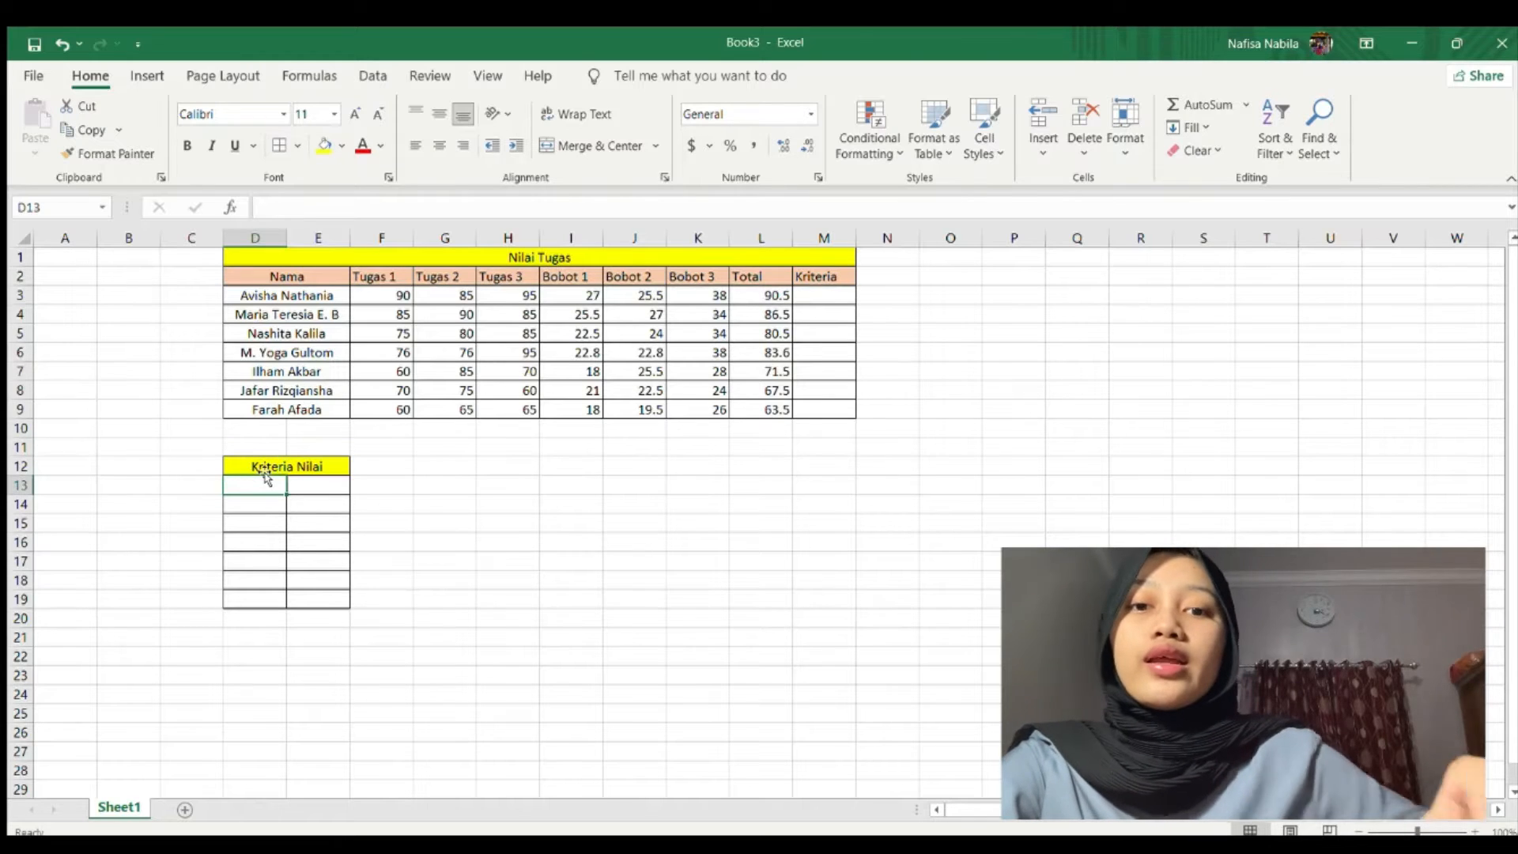
# Enter ranges 86-100 A, 76-85 AB, 66-75 B and 61-65 BC in D13:E16.
pyautogui.write('86')
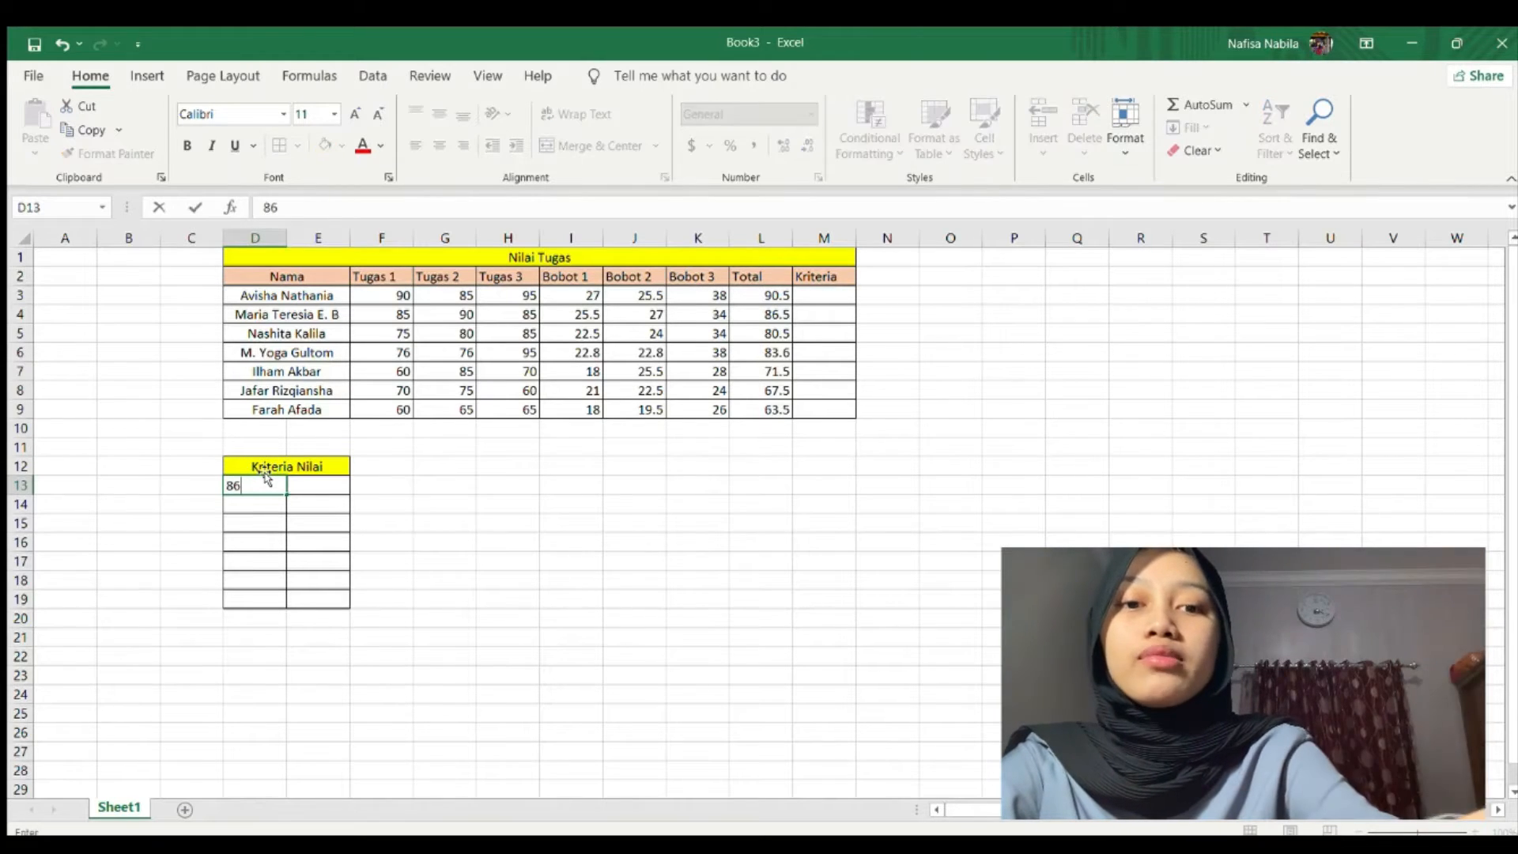
pyautogui.write('-100')
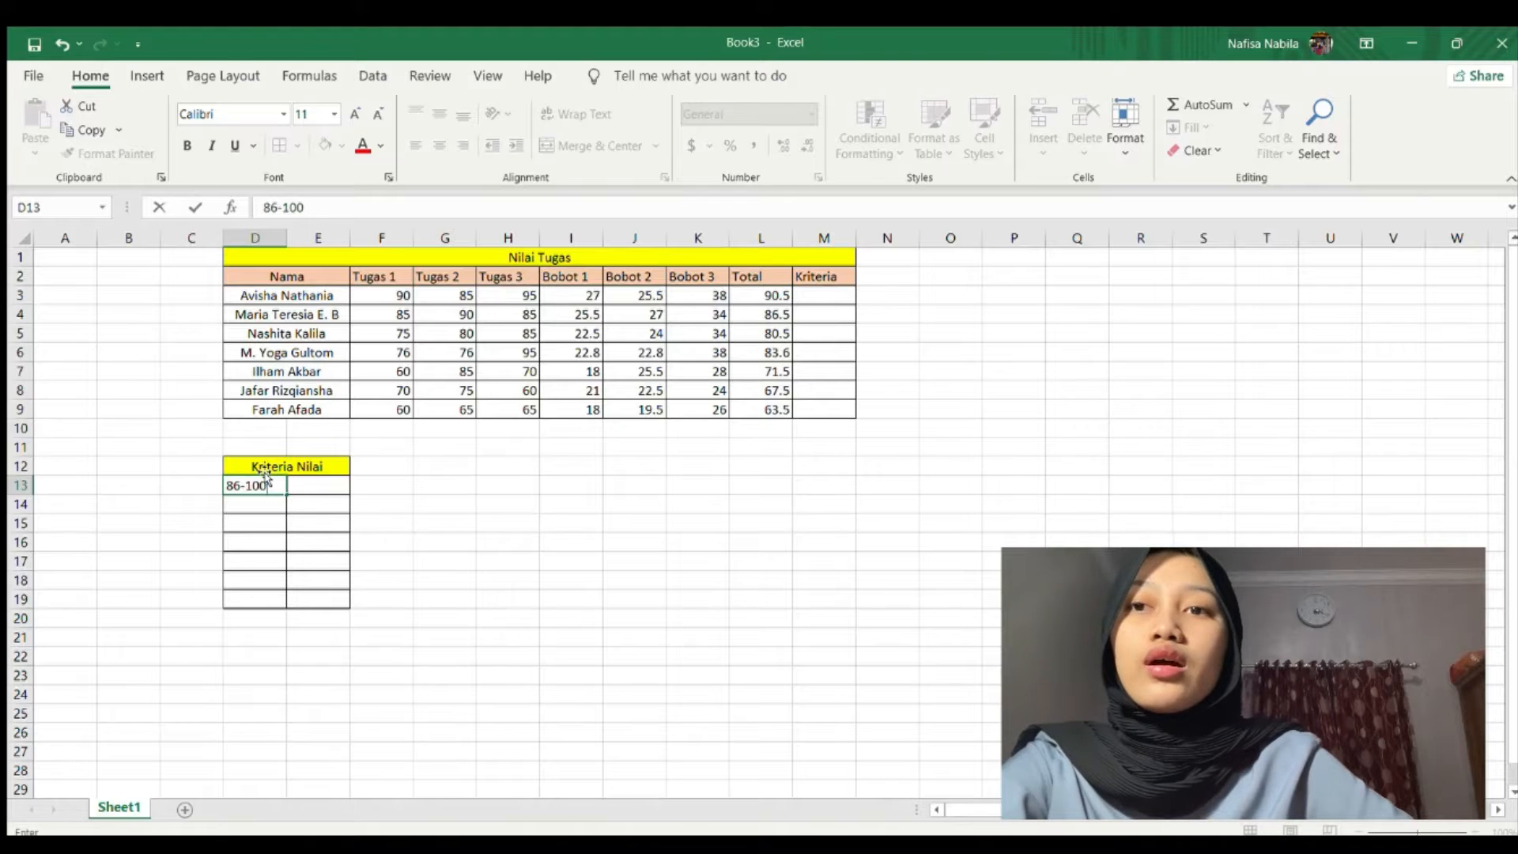
pyautogui.press('Tab')
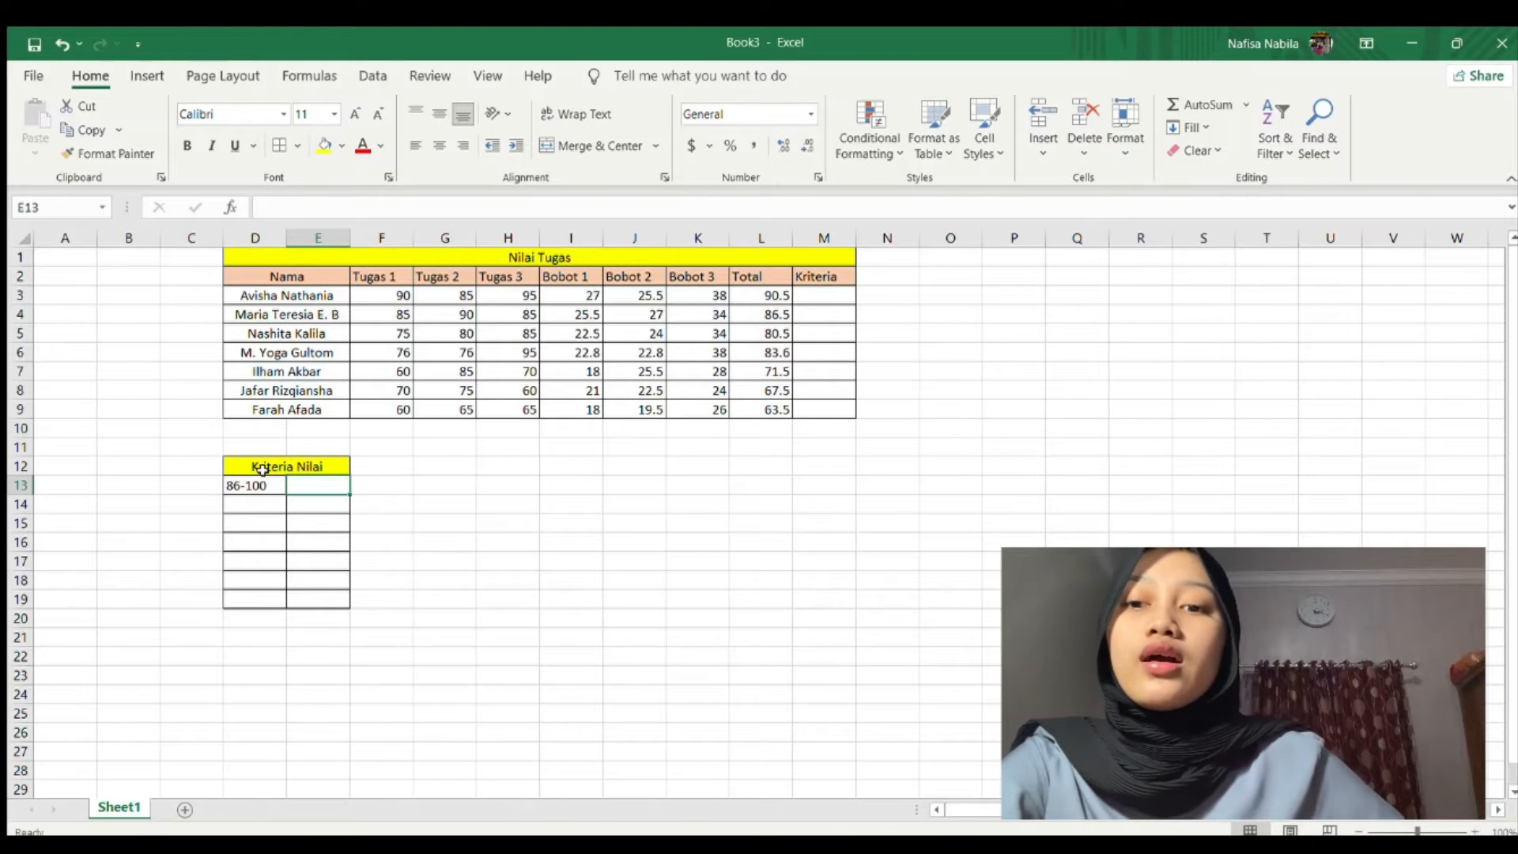
pyautogui.write('A')
pyautogui.press('Return')
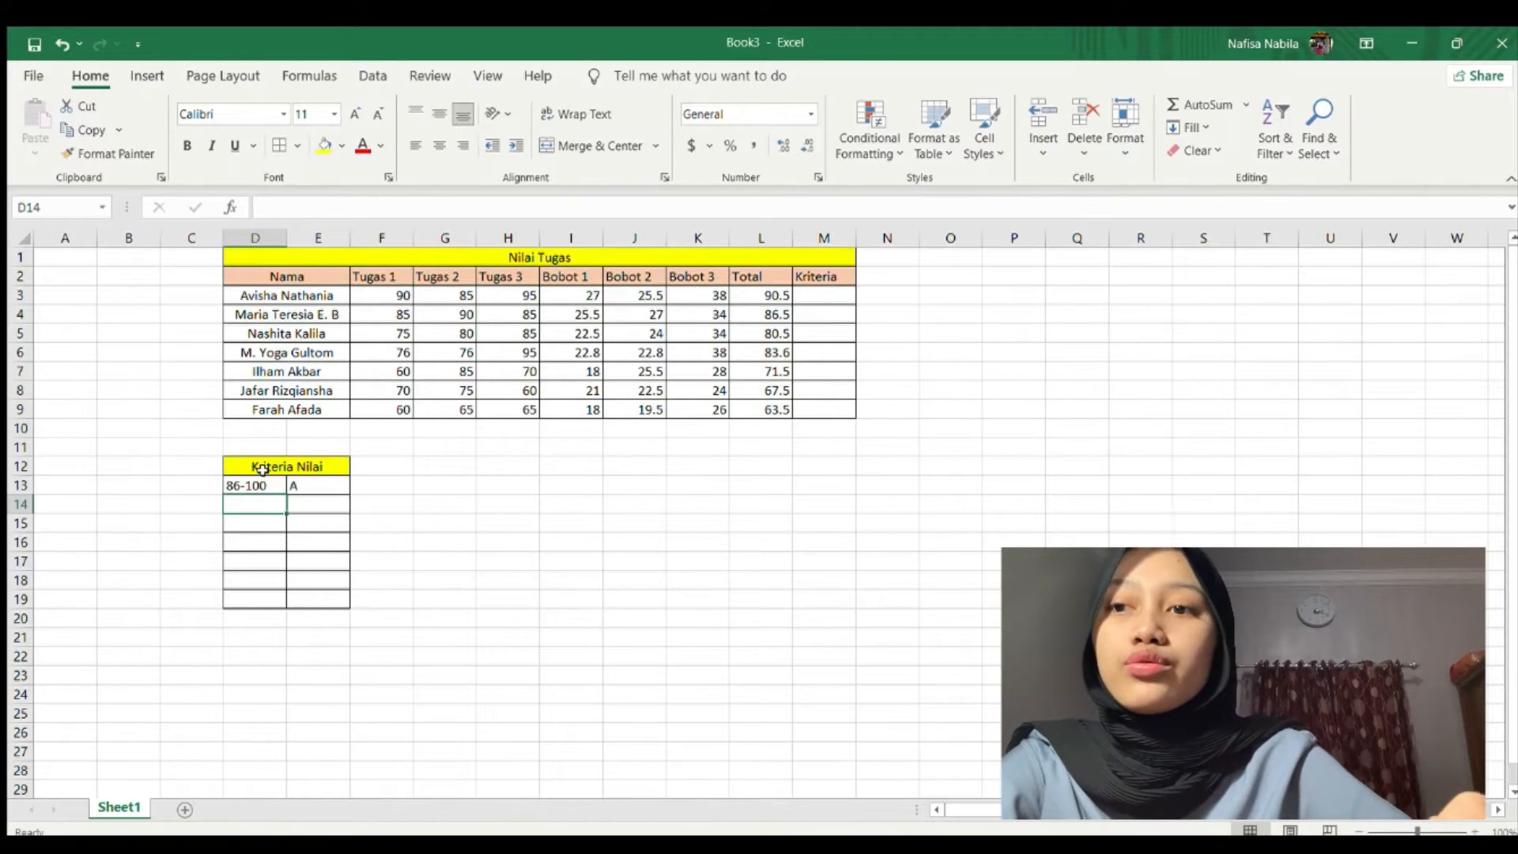
pyautogui.write('76-85')
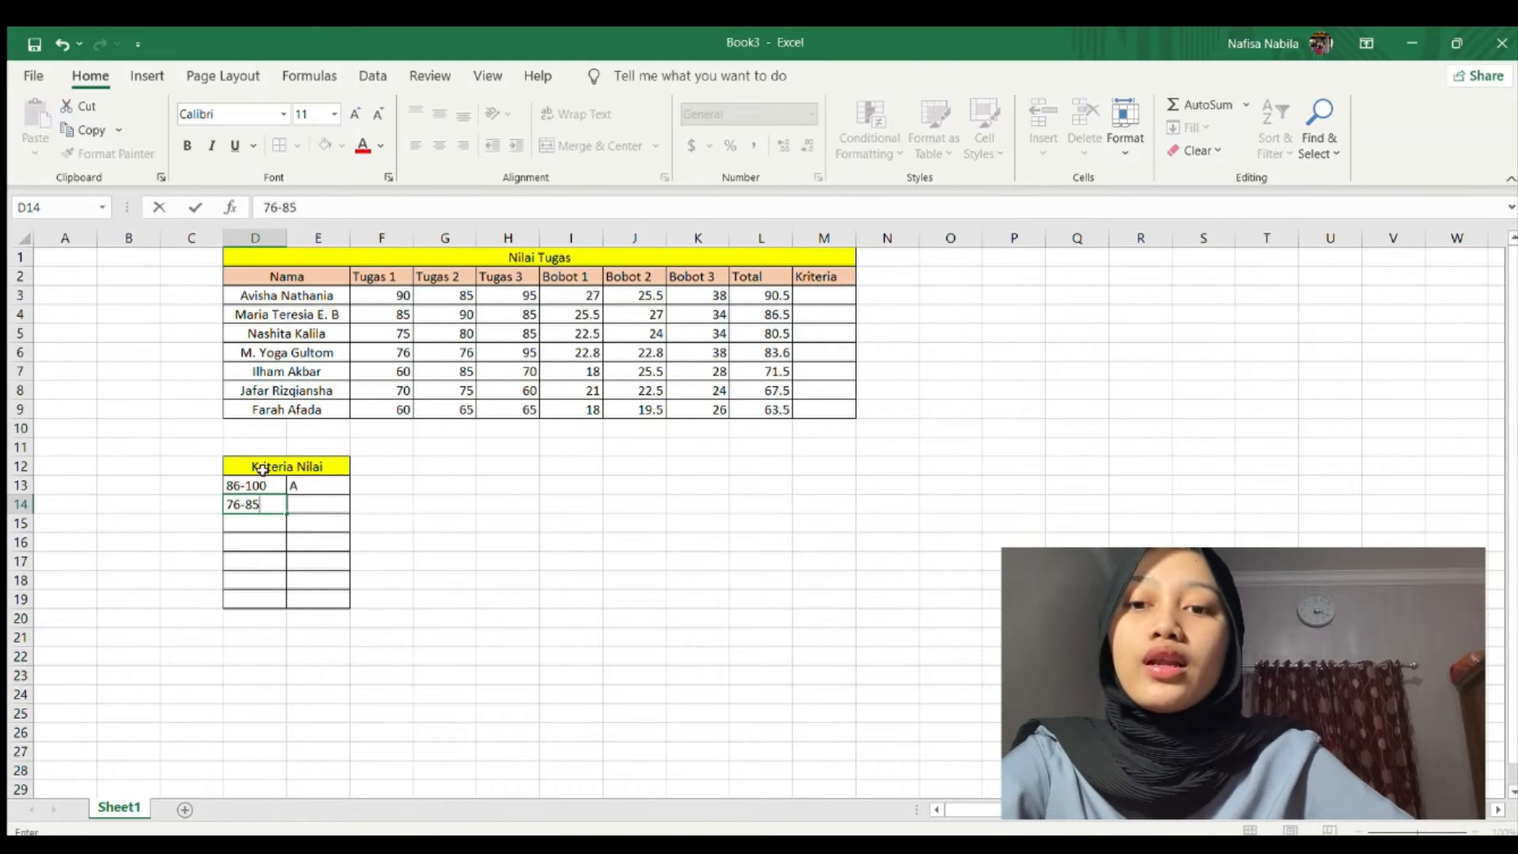
pyautogui.press('Tab')
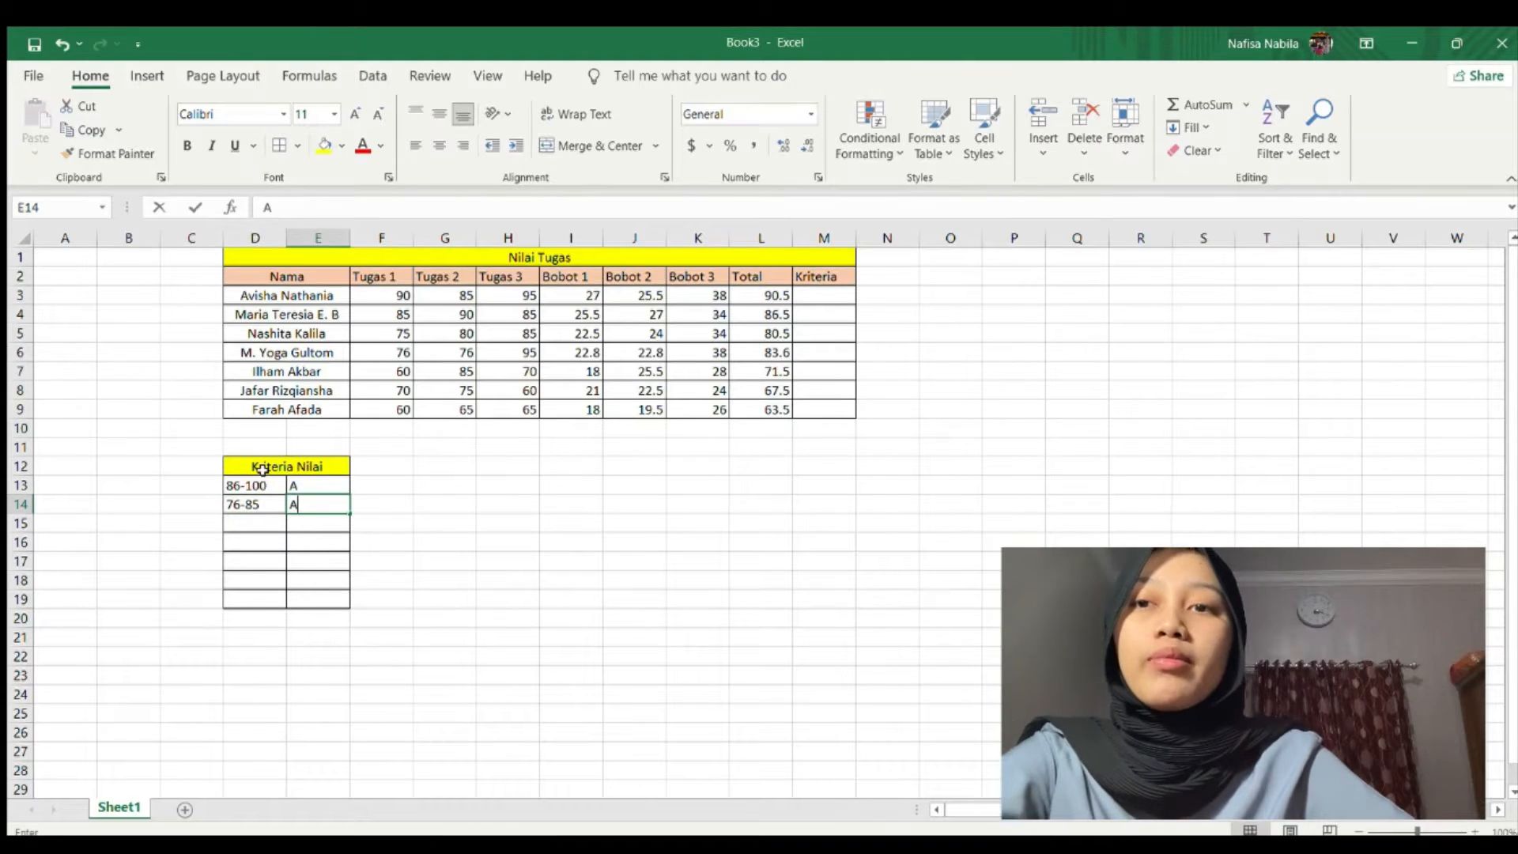
pyautogui.write('AB')
pyautogui.press('Return')
pyautogui.write('66-75')
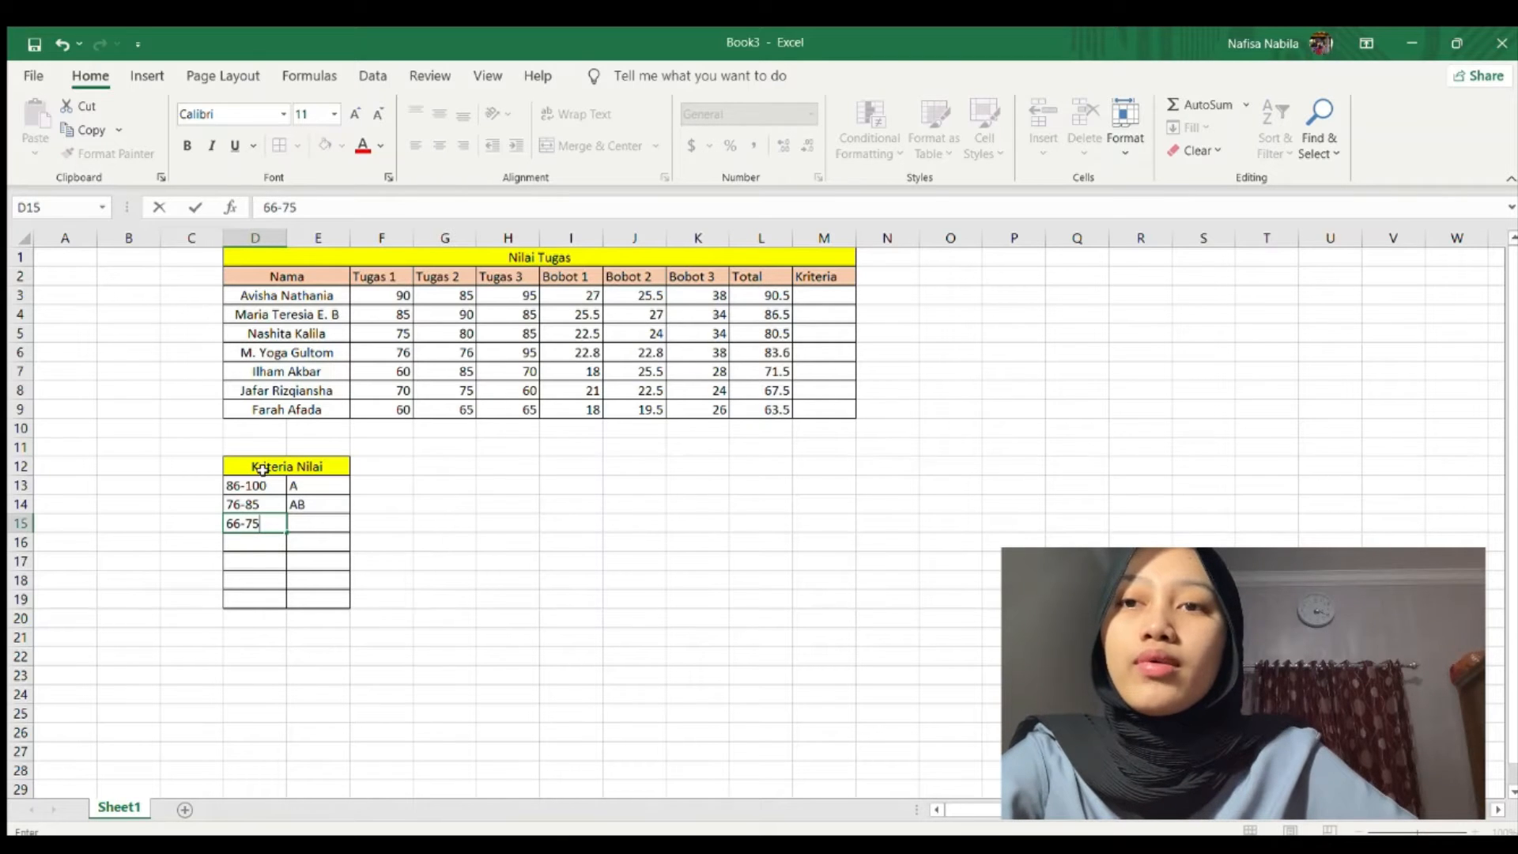
pyautogui.press('Tab')
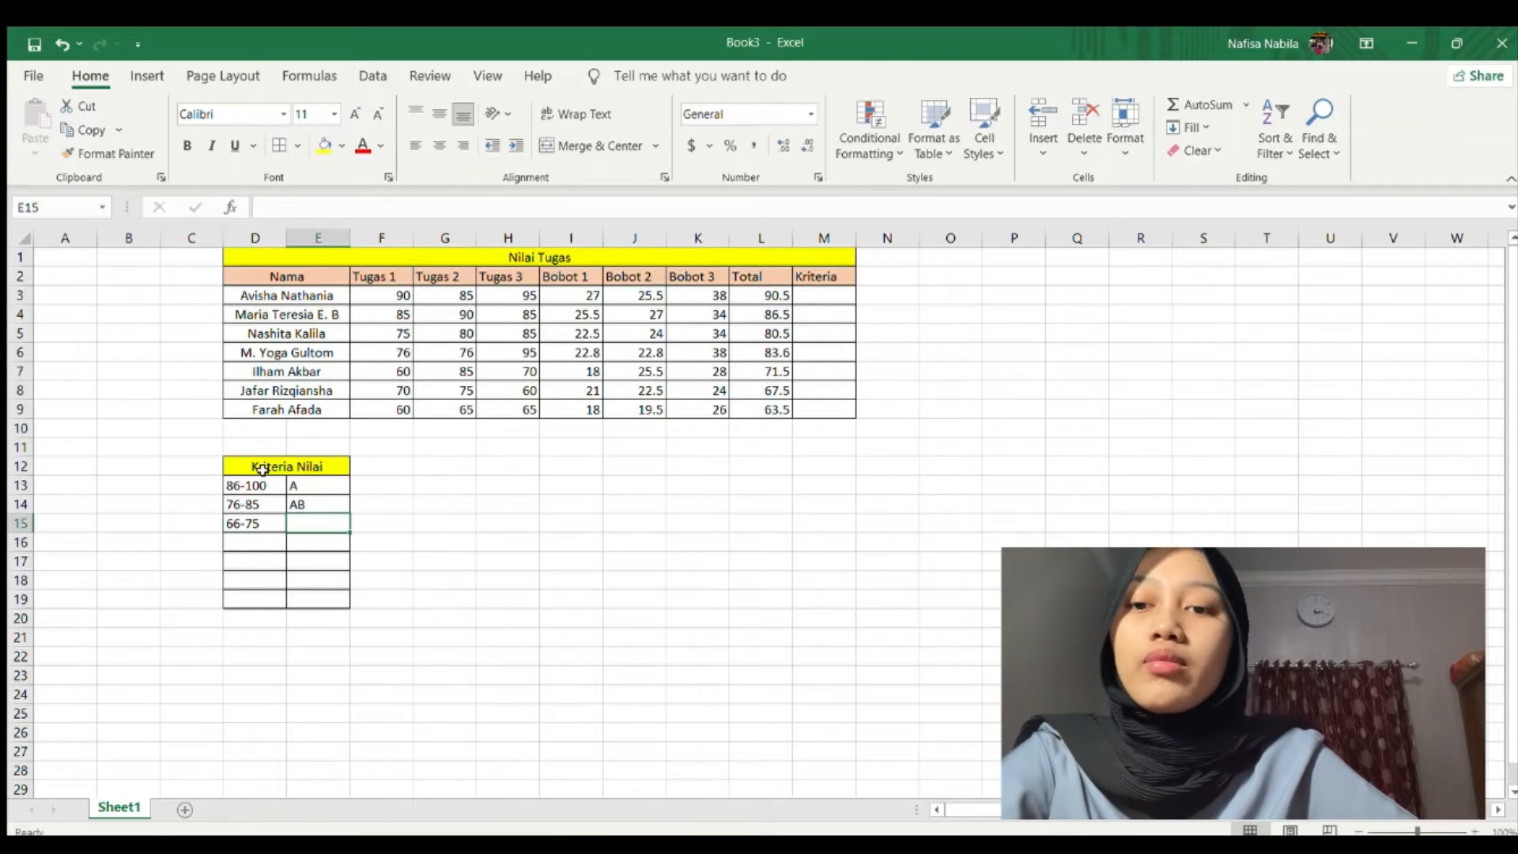
pyautogui.write('B')
pyautogui.press('Return')
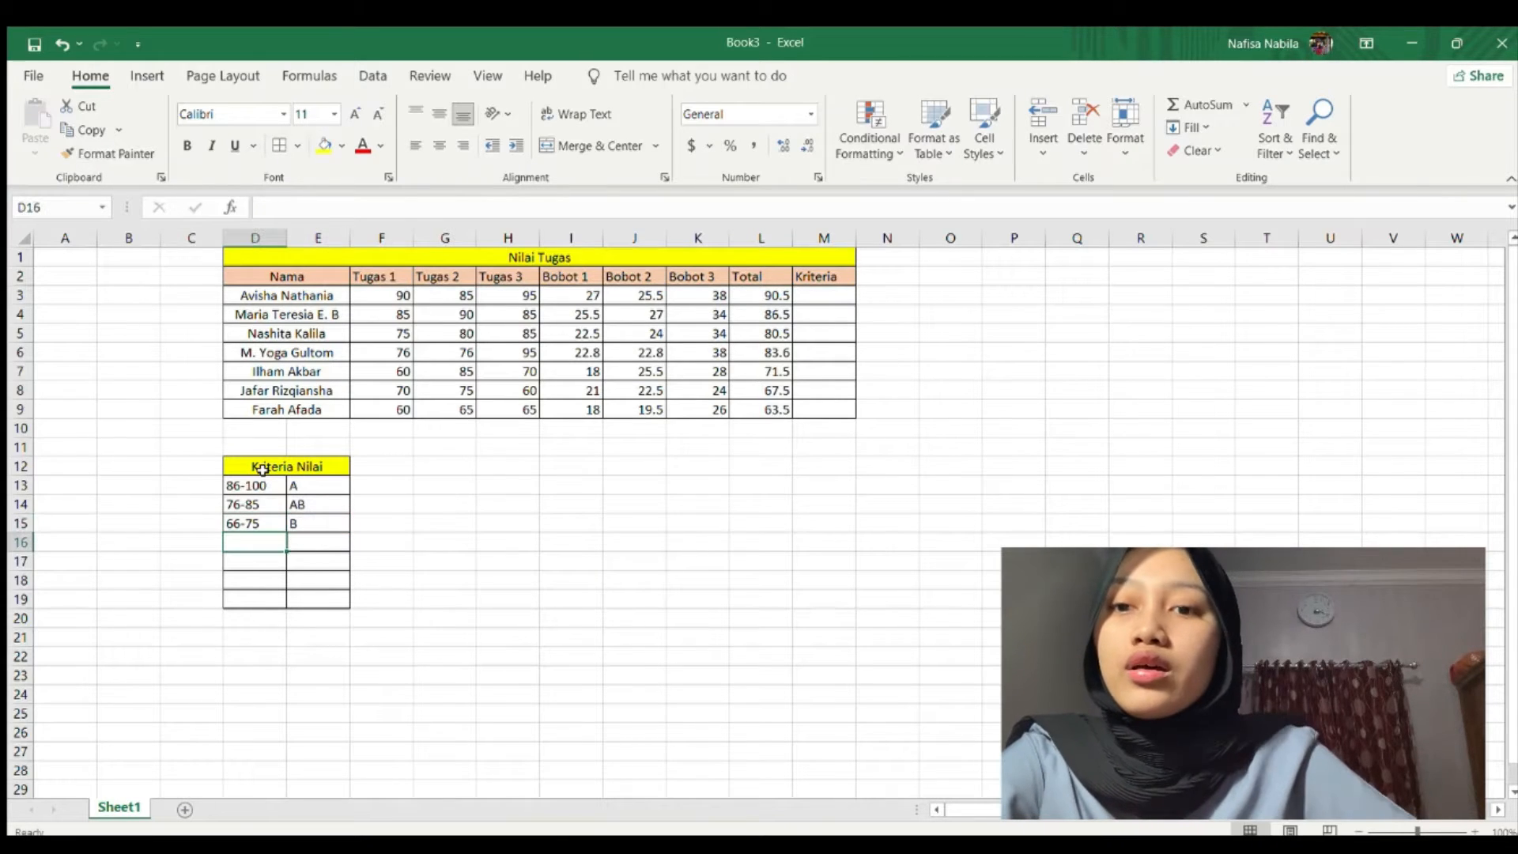
pyautogui.write('61')
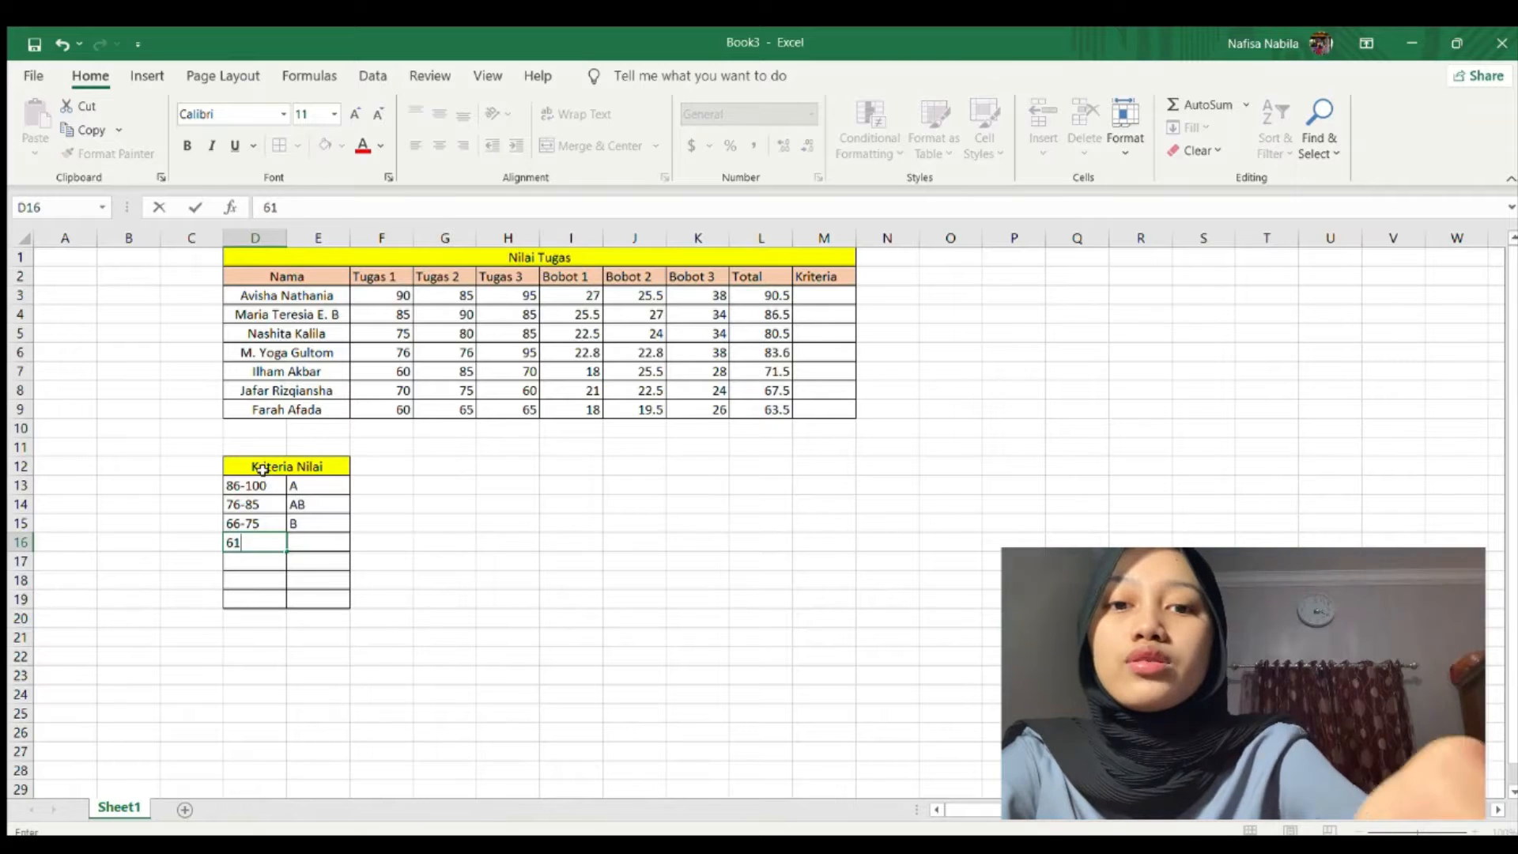
pyautogui.write('-65')
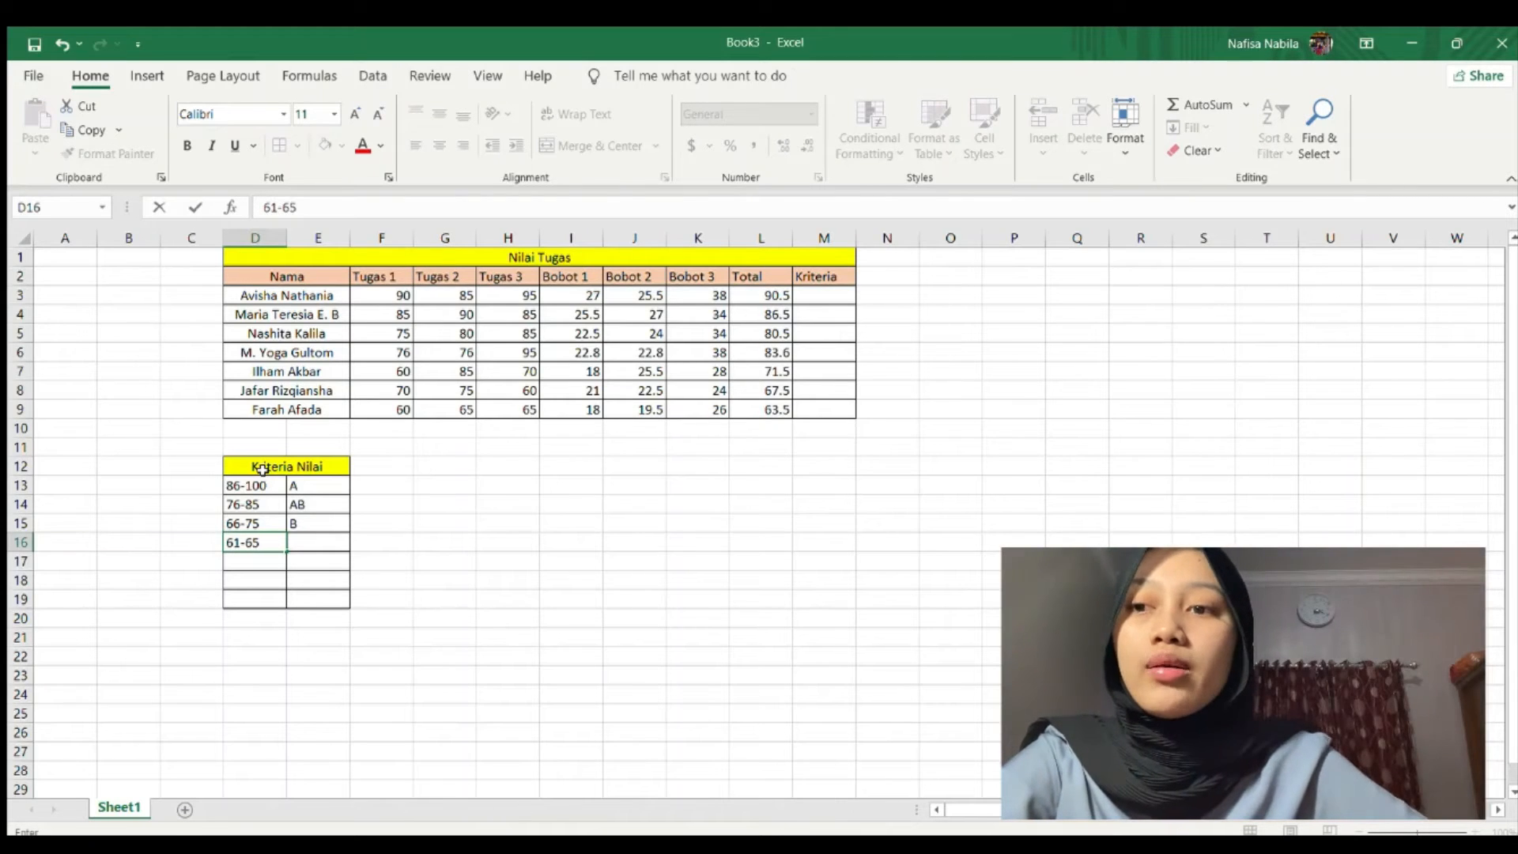
pyautogui.press('Tab')
pyautogui.write('BC')
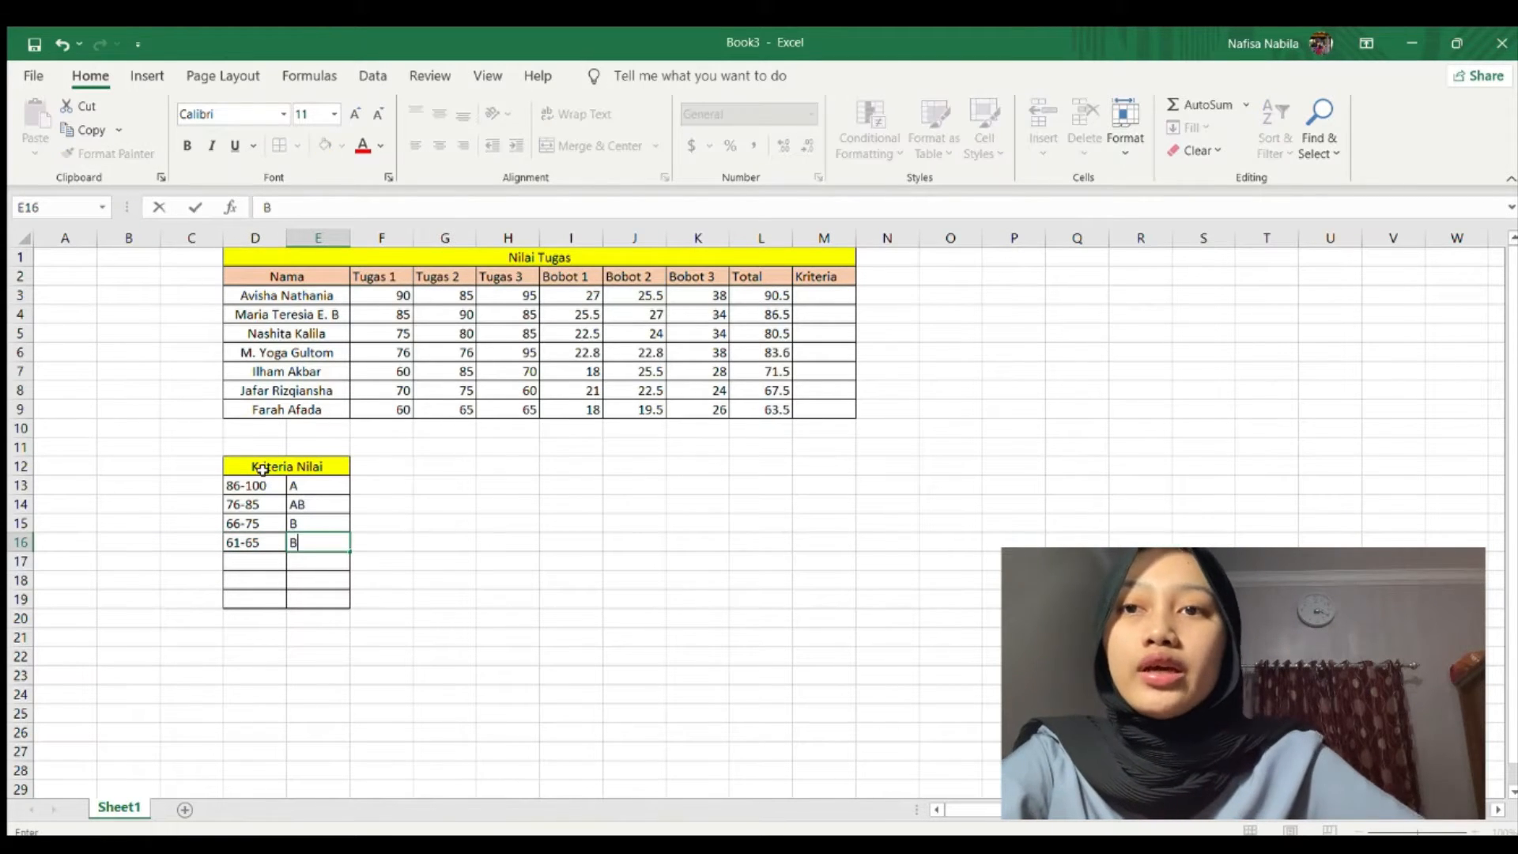
pyautogui.press('Return')
# Enter ranges 56-60 C, 41-55 D and 0-40 E in D17:E19.
pyautogui.write('56-60')
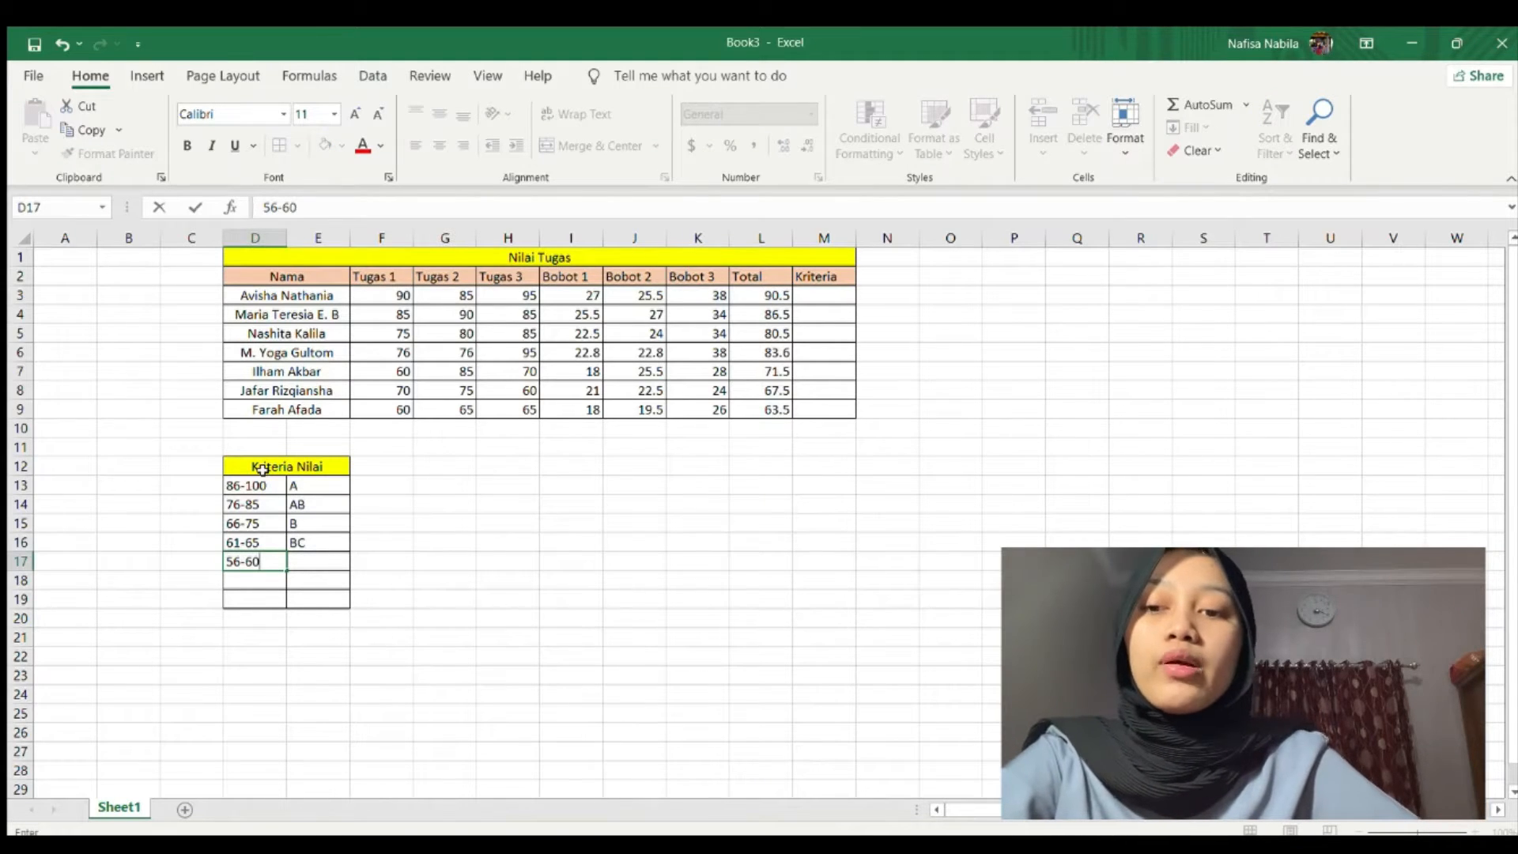
pyautogui.press('Tab')
pyautogui.write('C')
pyautogui.press('Return')
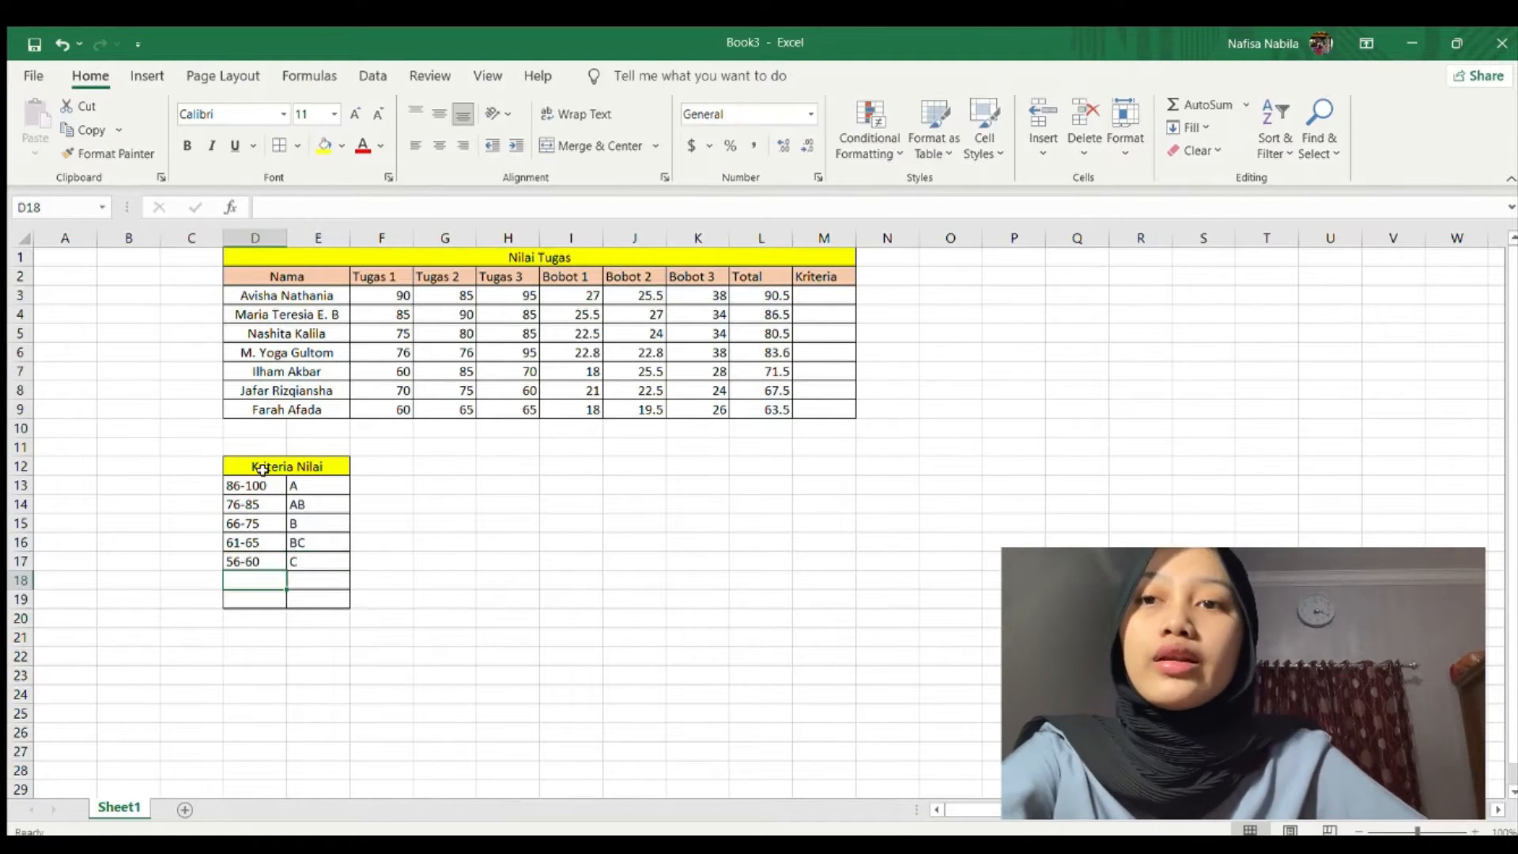
pyautogui.write('41-')
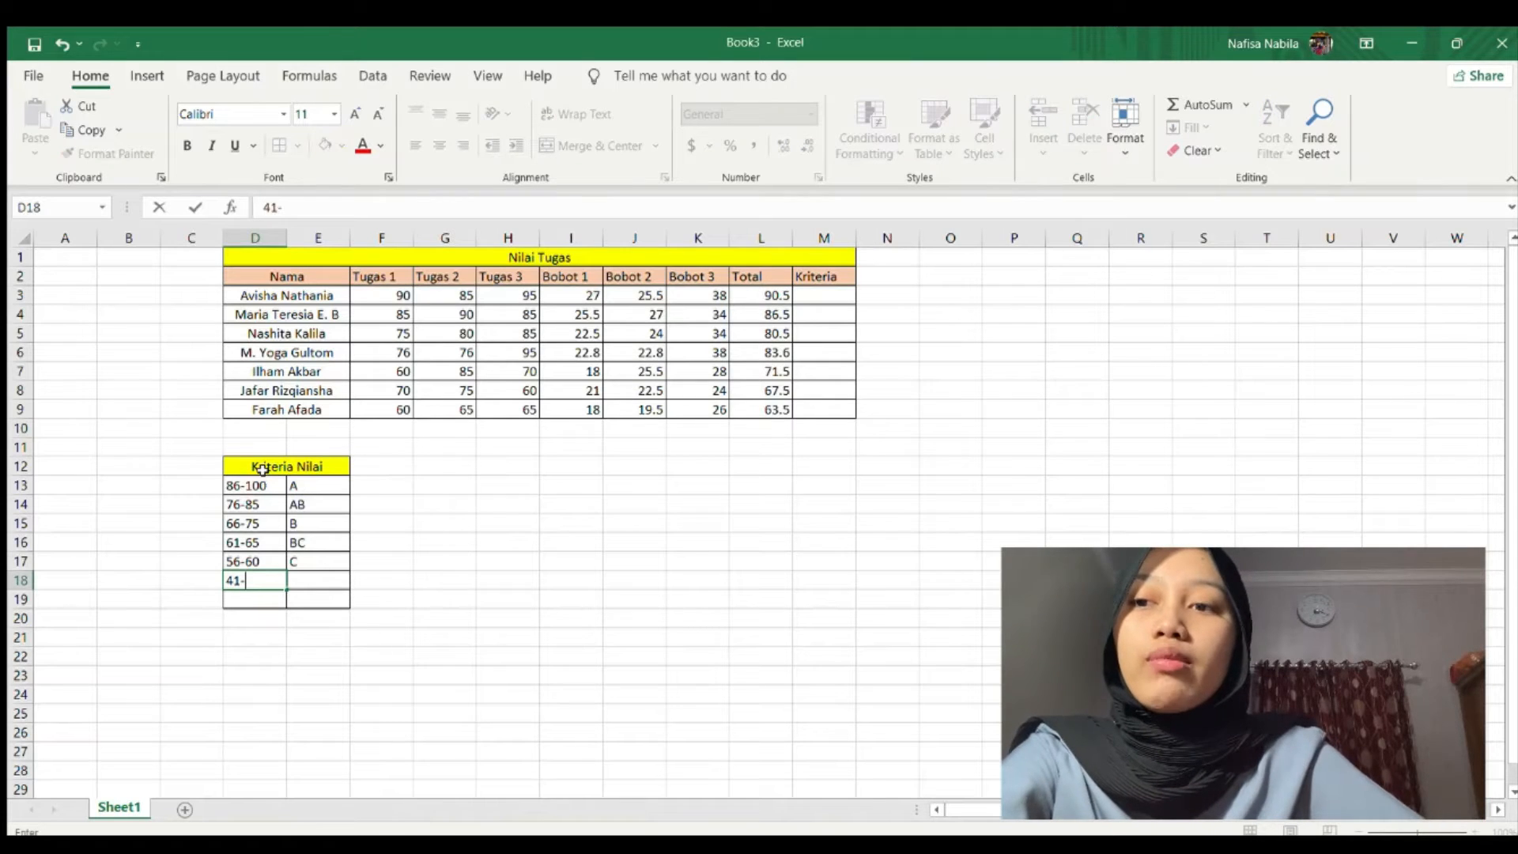
pyautogui.write('55')
pyautogui.press('Tab')
pyautogui.write('D')
pyautogui.press('Return')
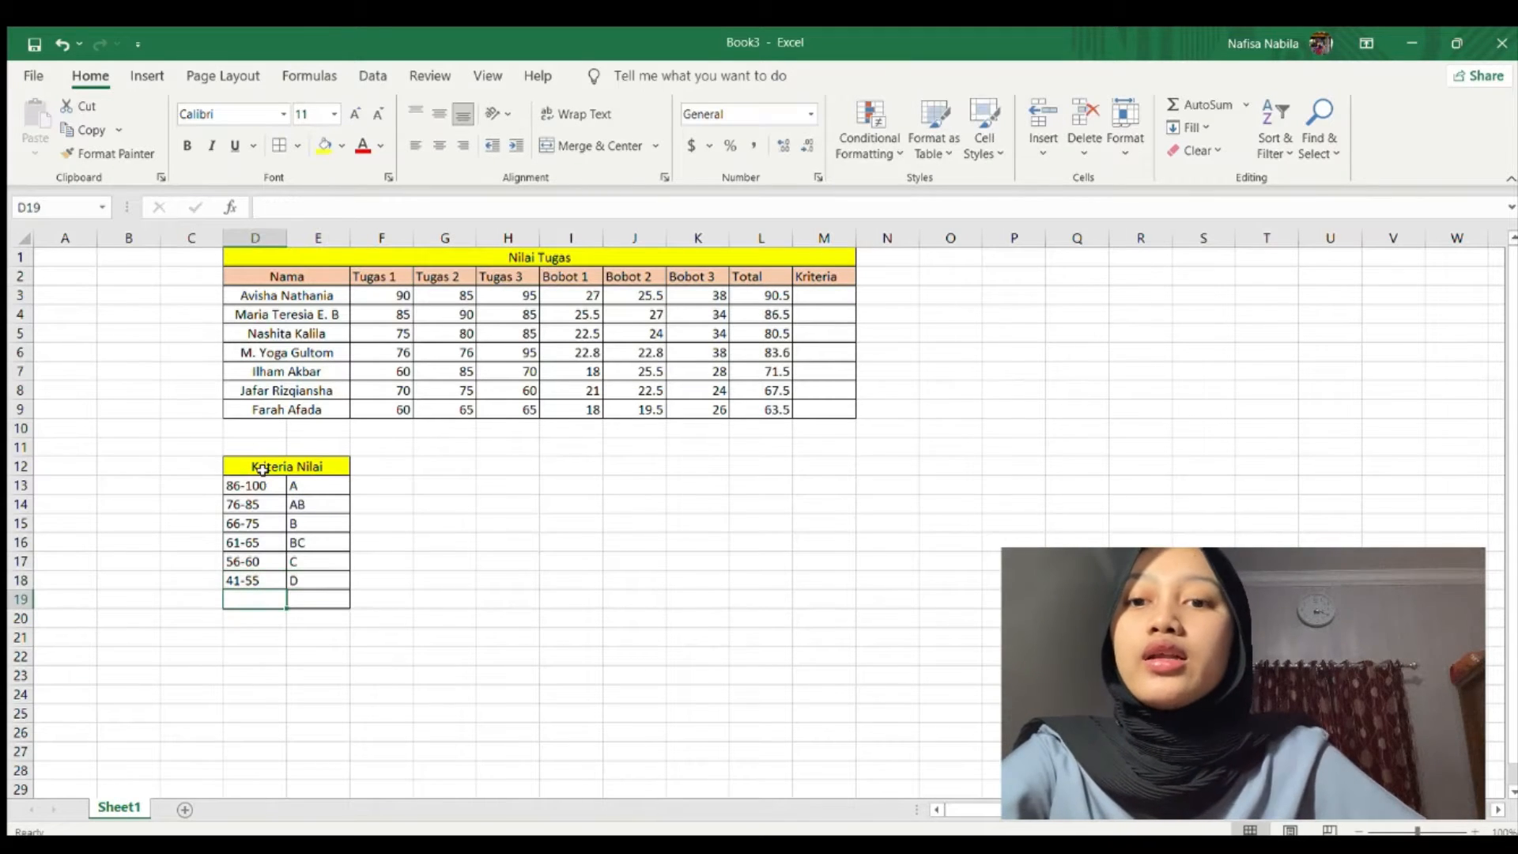
pyautogui.write('0')
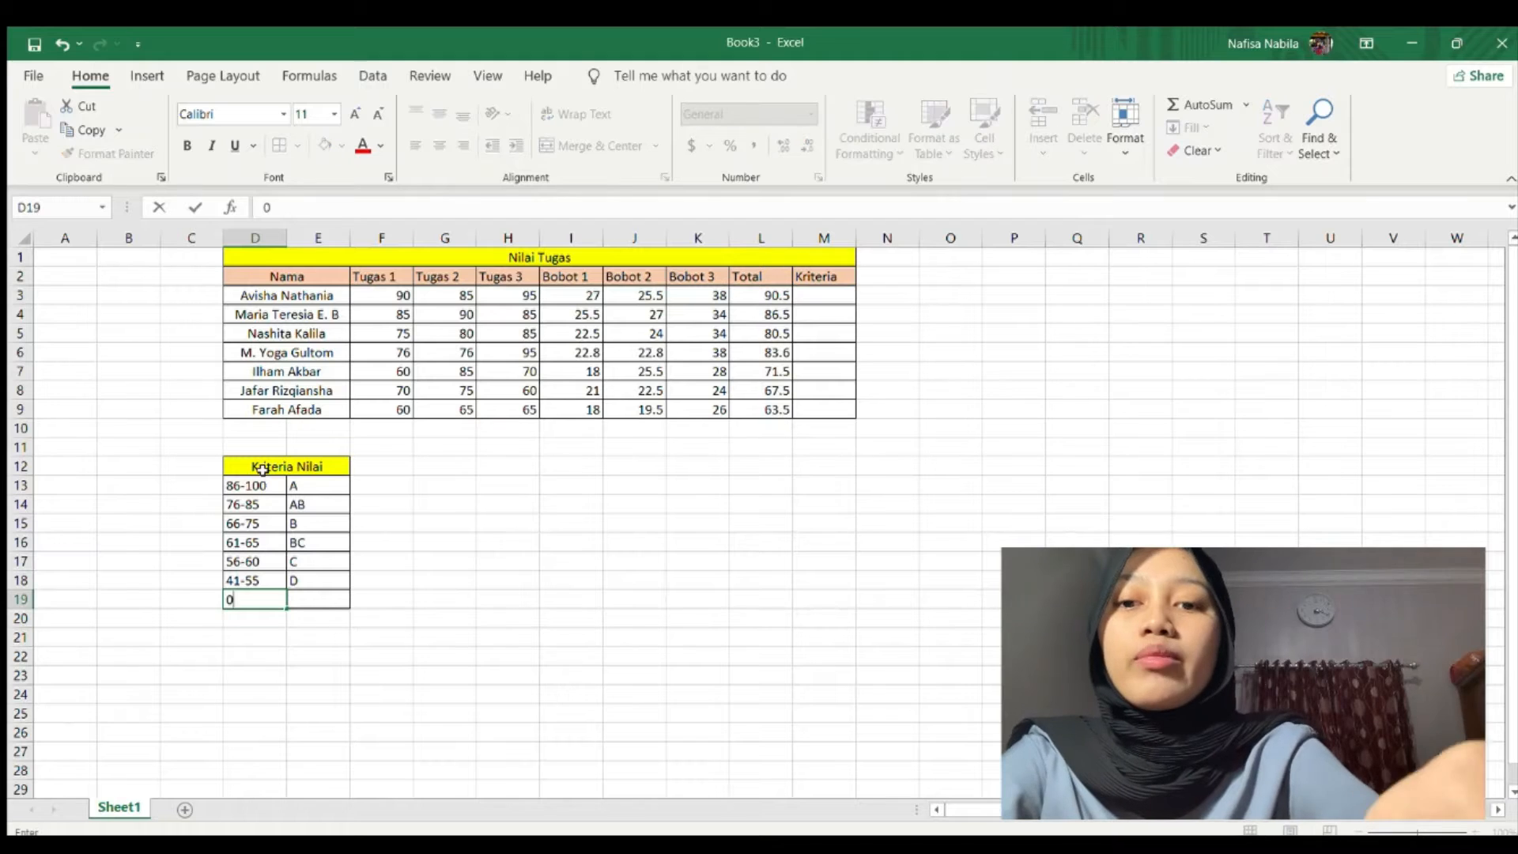
pyautogui.write('-40')
pyautogui.press('Tab')
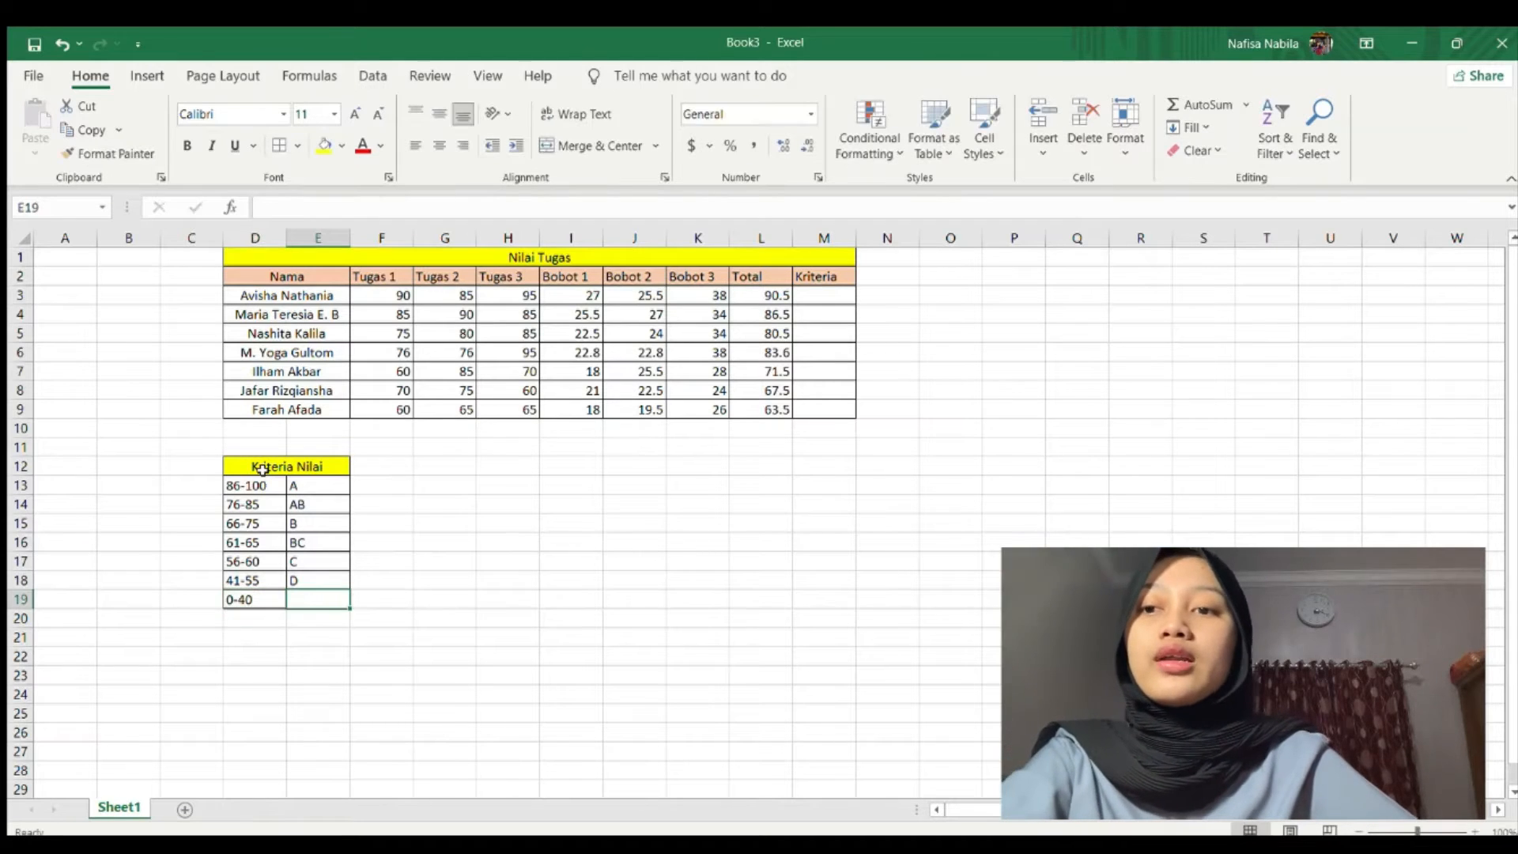
pyautogui.write('E')
pyautogui.click(825, 314)
pyautogui.click(827, 295)
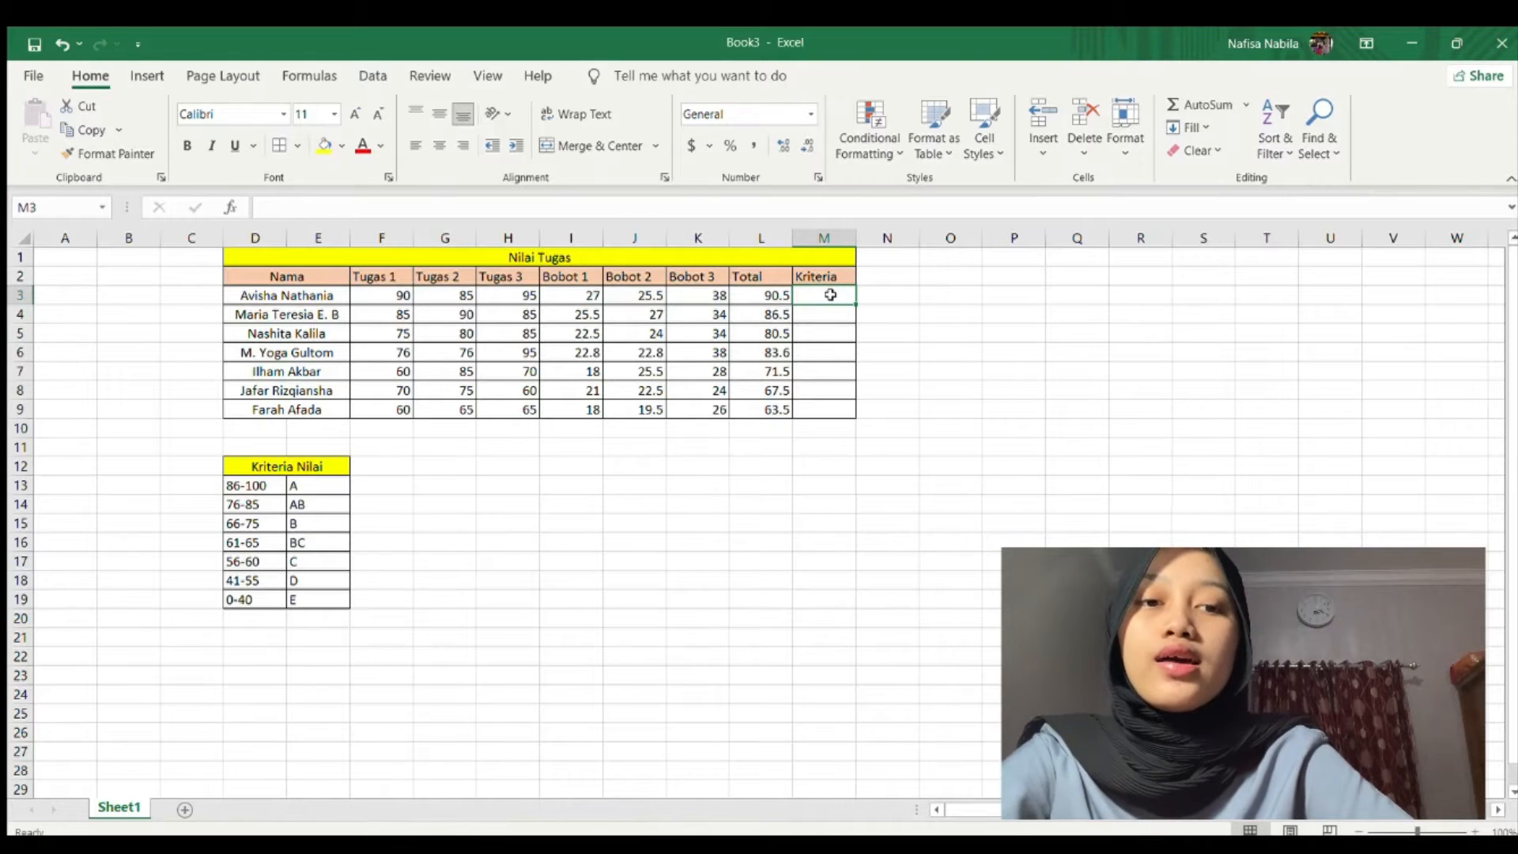
# Start the nested IF formula in M3 that grades L3, with A as the first result.
pyautogui.write('=if')
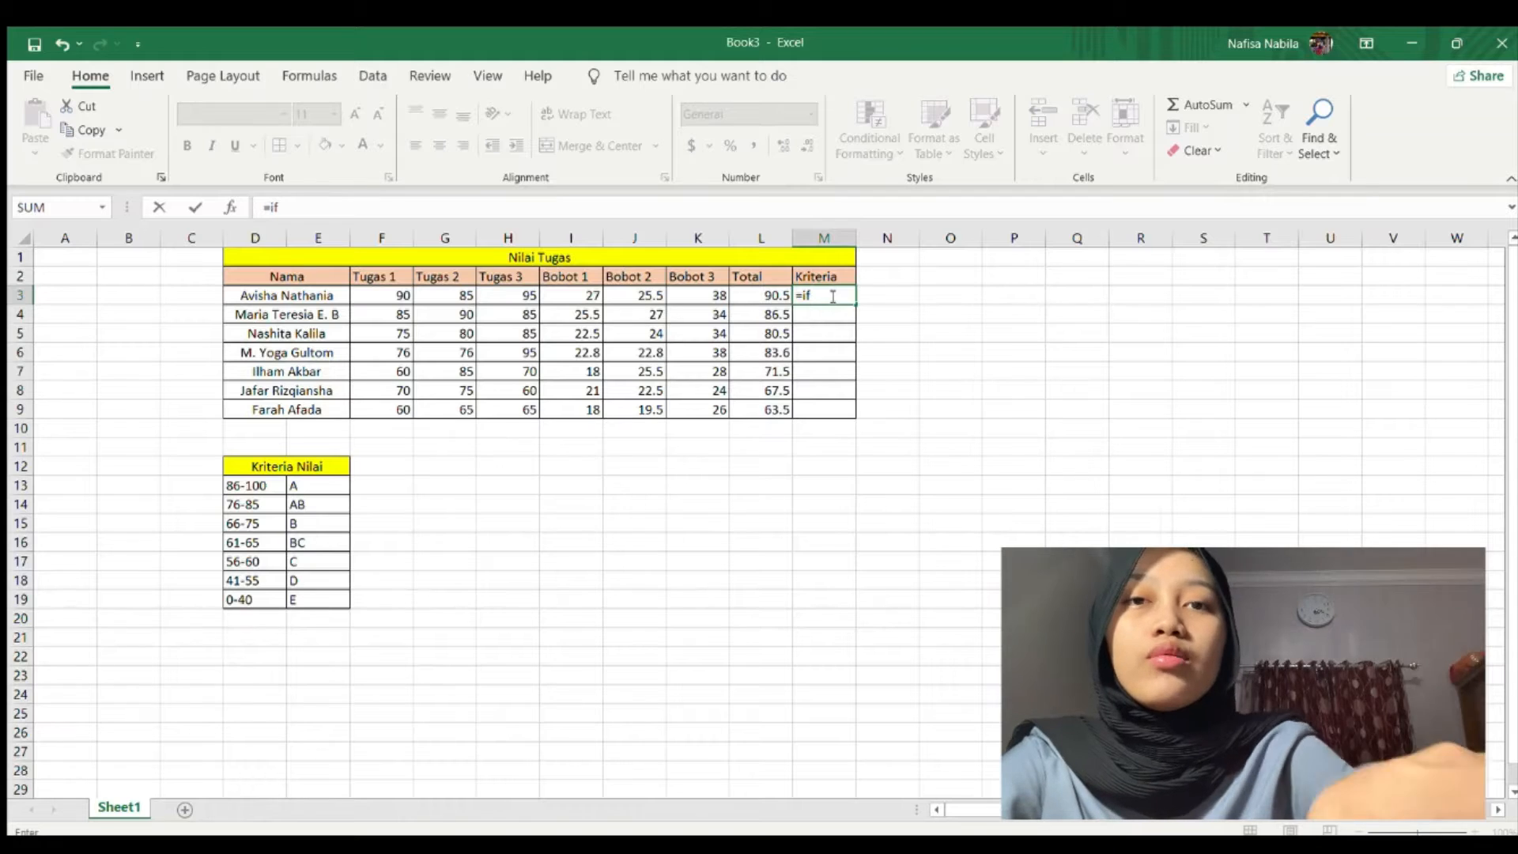
pyautogui.write('(')
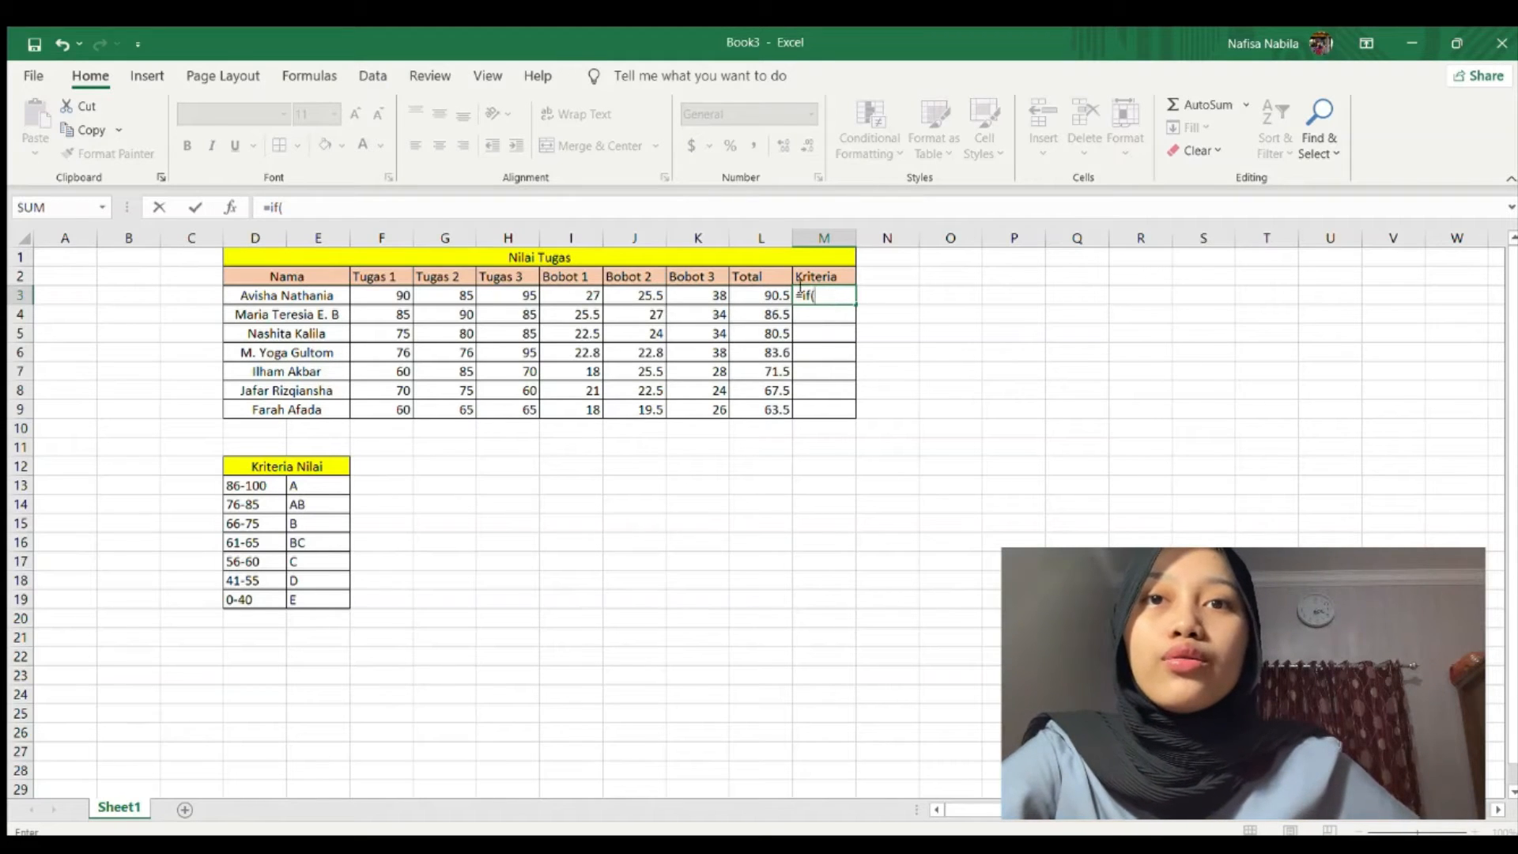
pyautogui.click(767, 295)
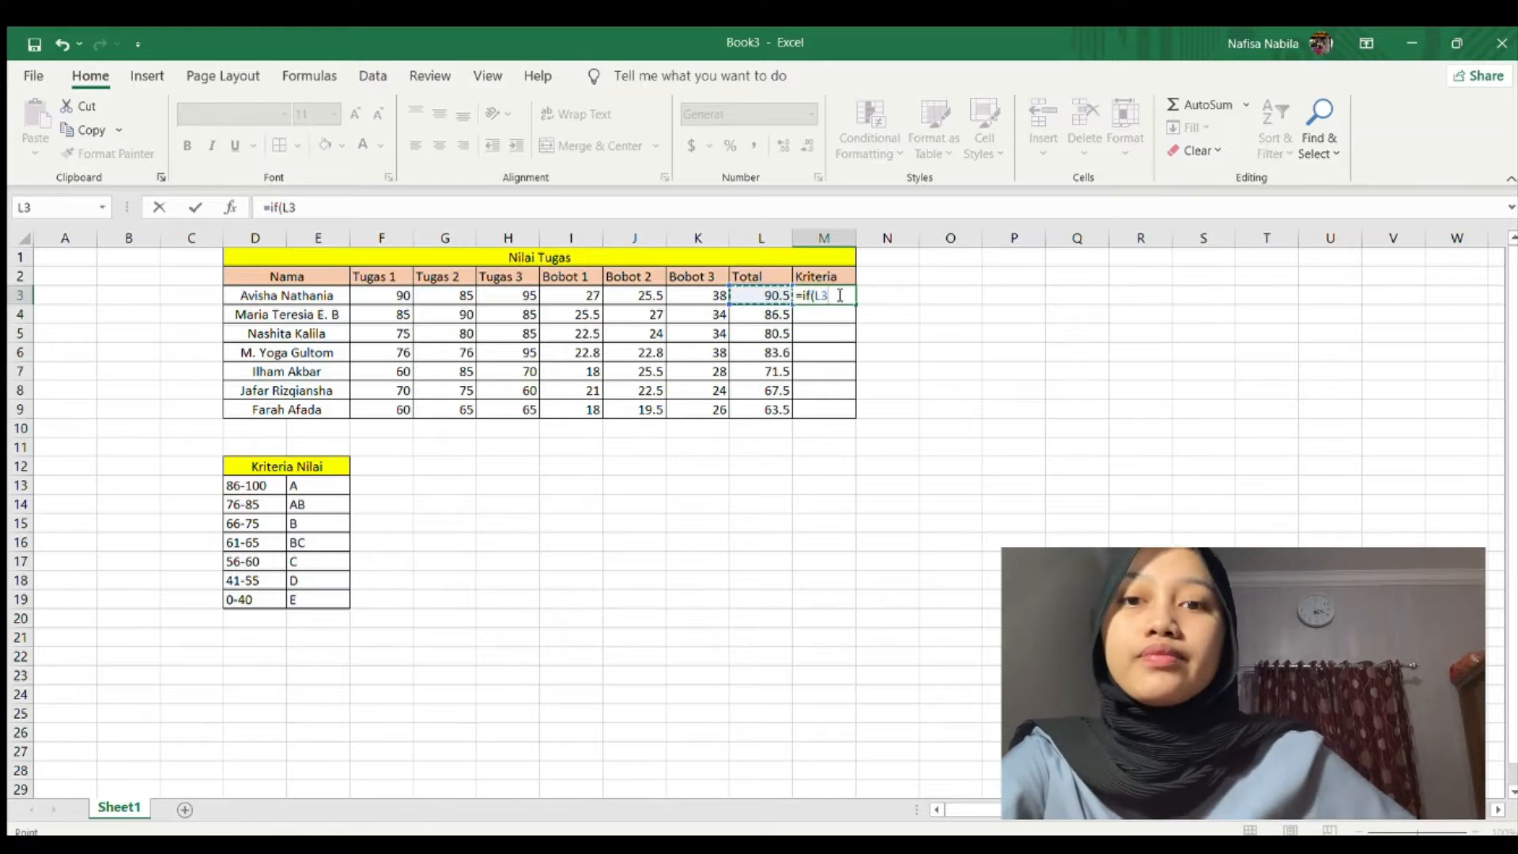
pyautogui.write('>86,')
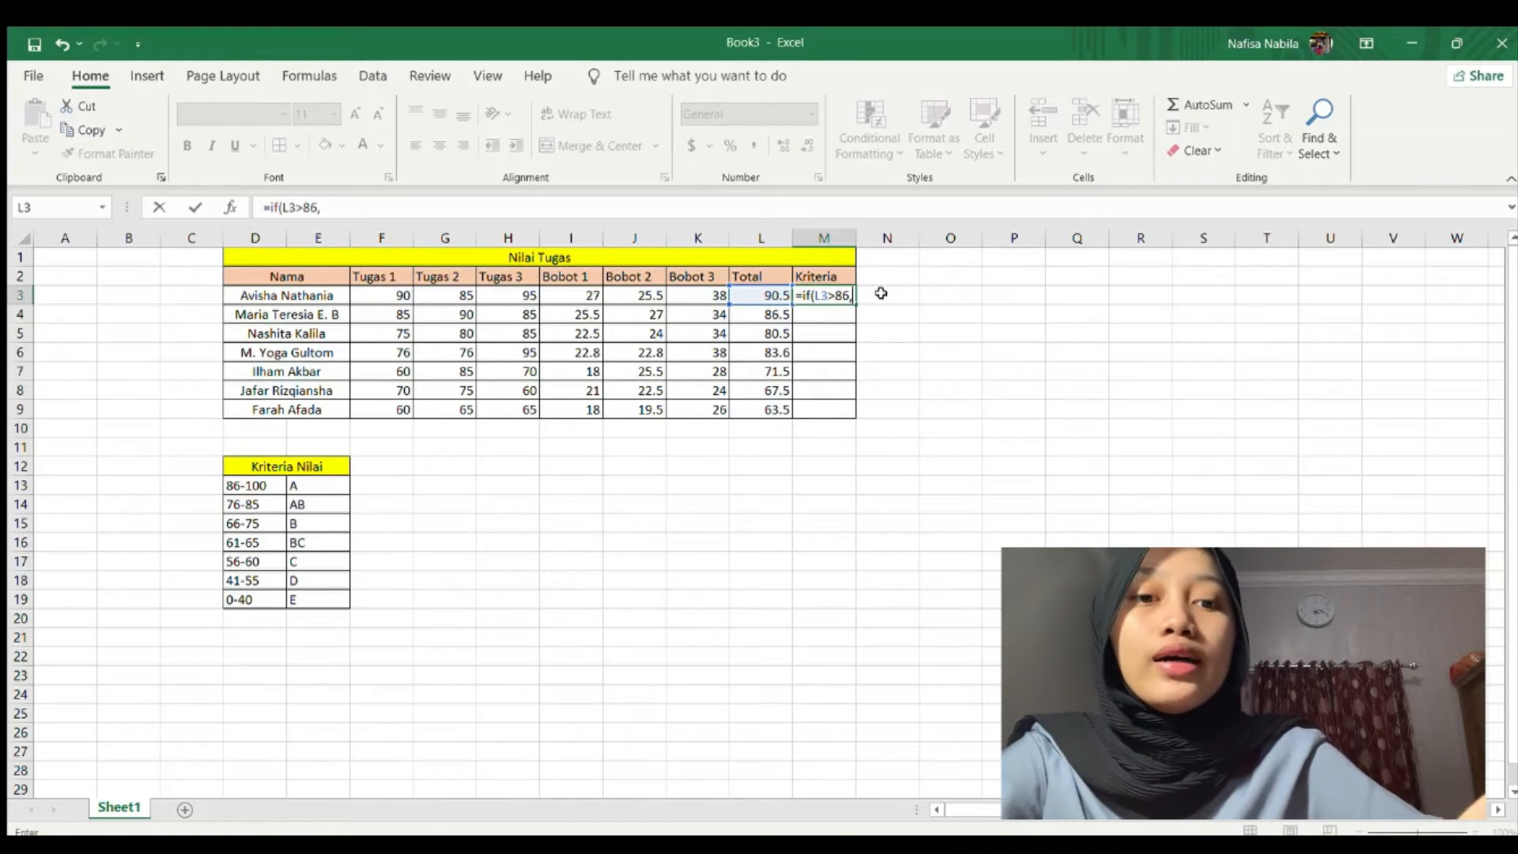
pyautogui.write('"')
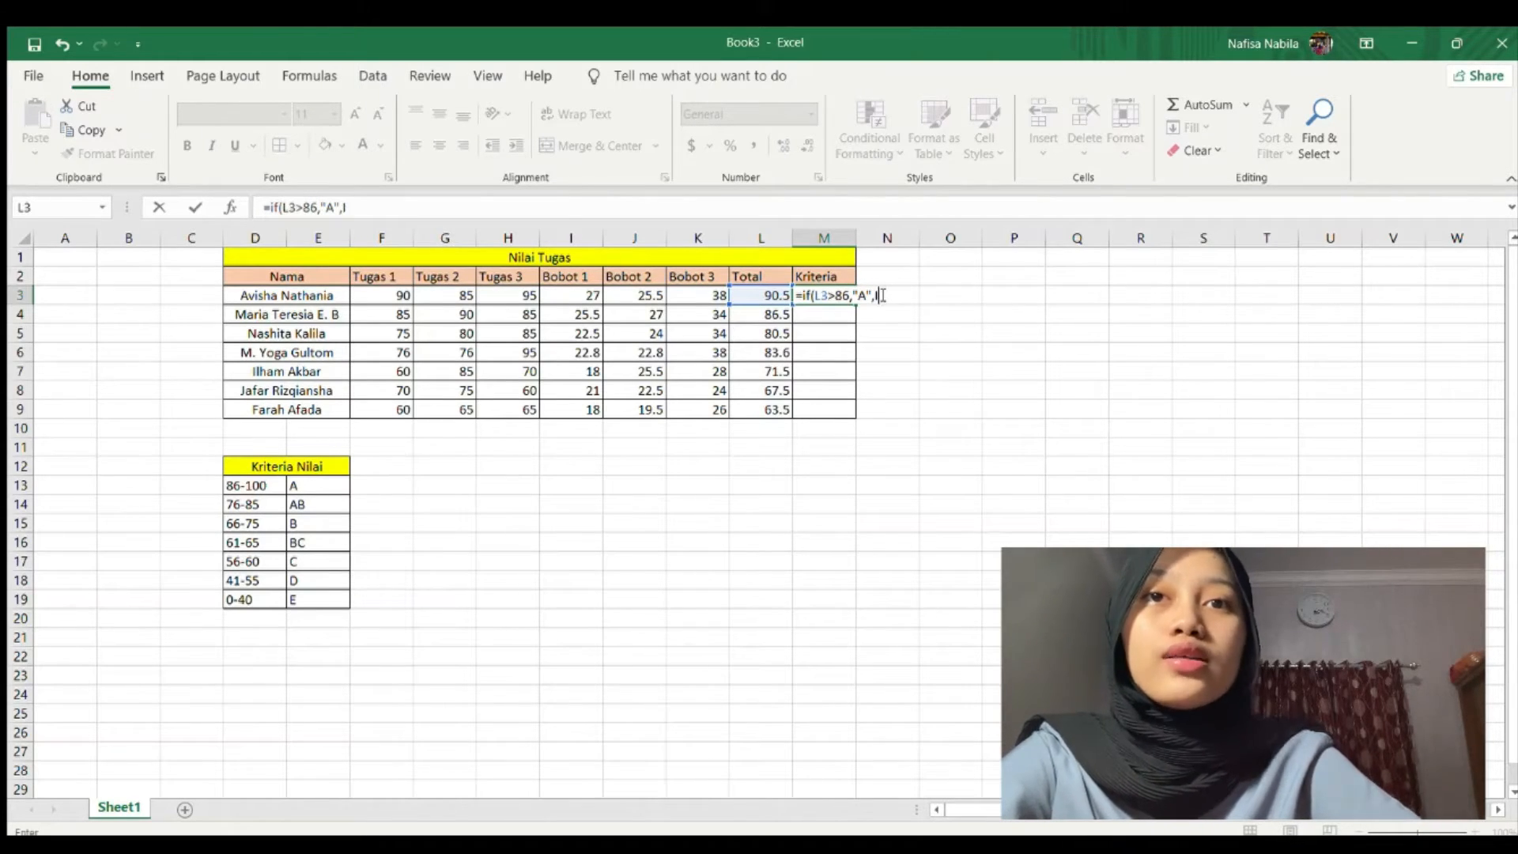
pyautogui.write('A",if')
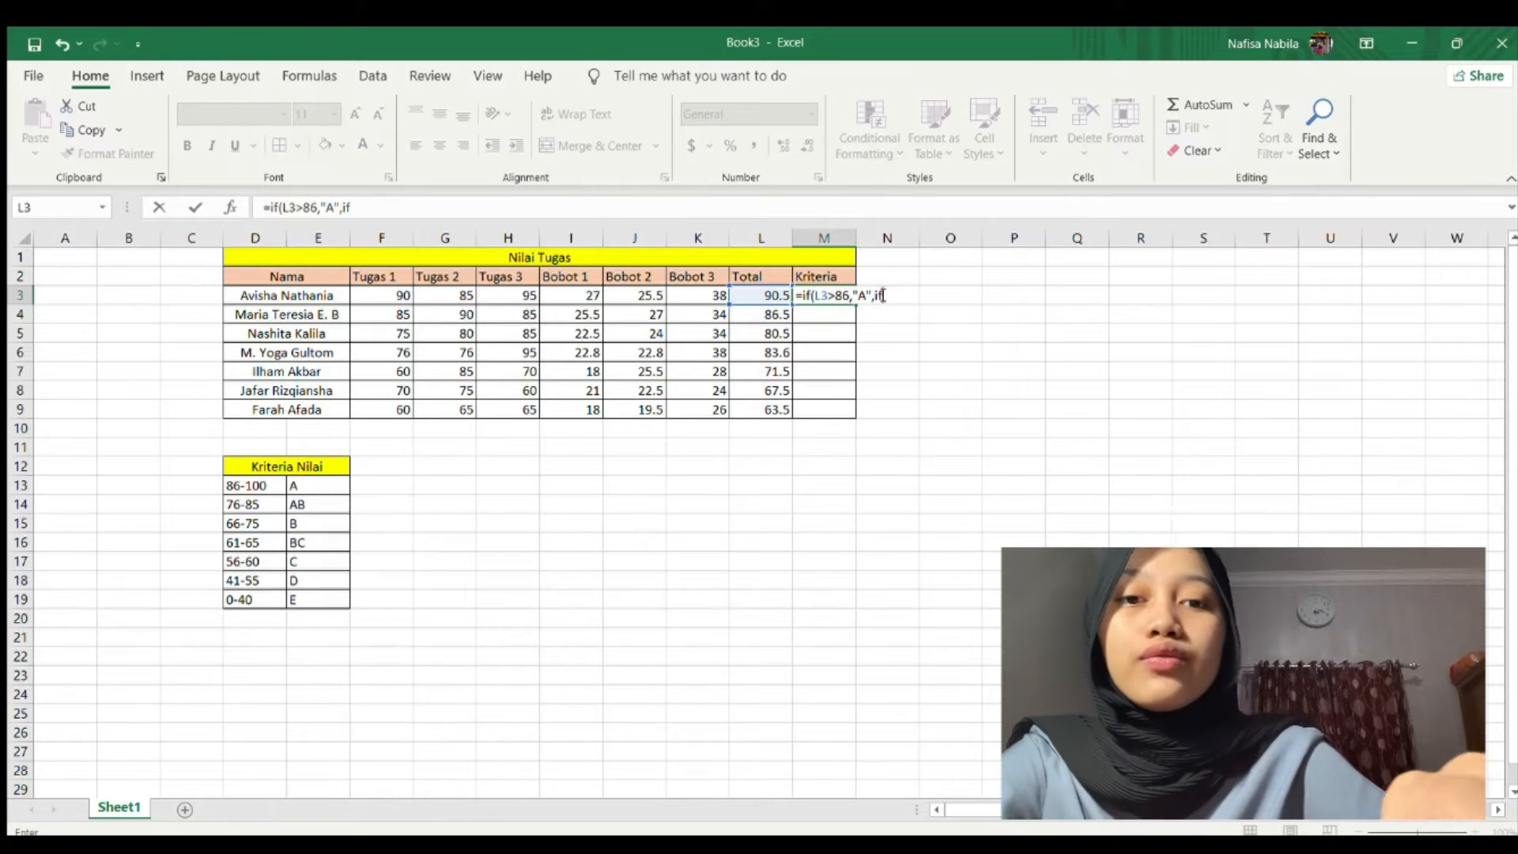
pyautogui.write('(')
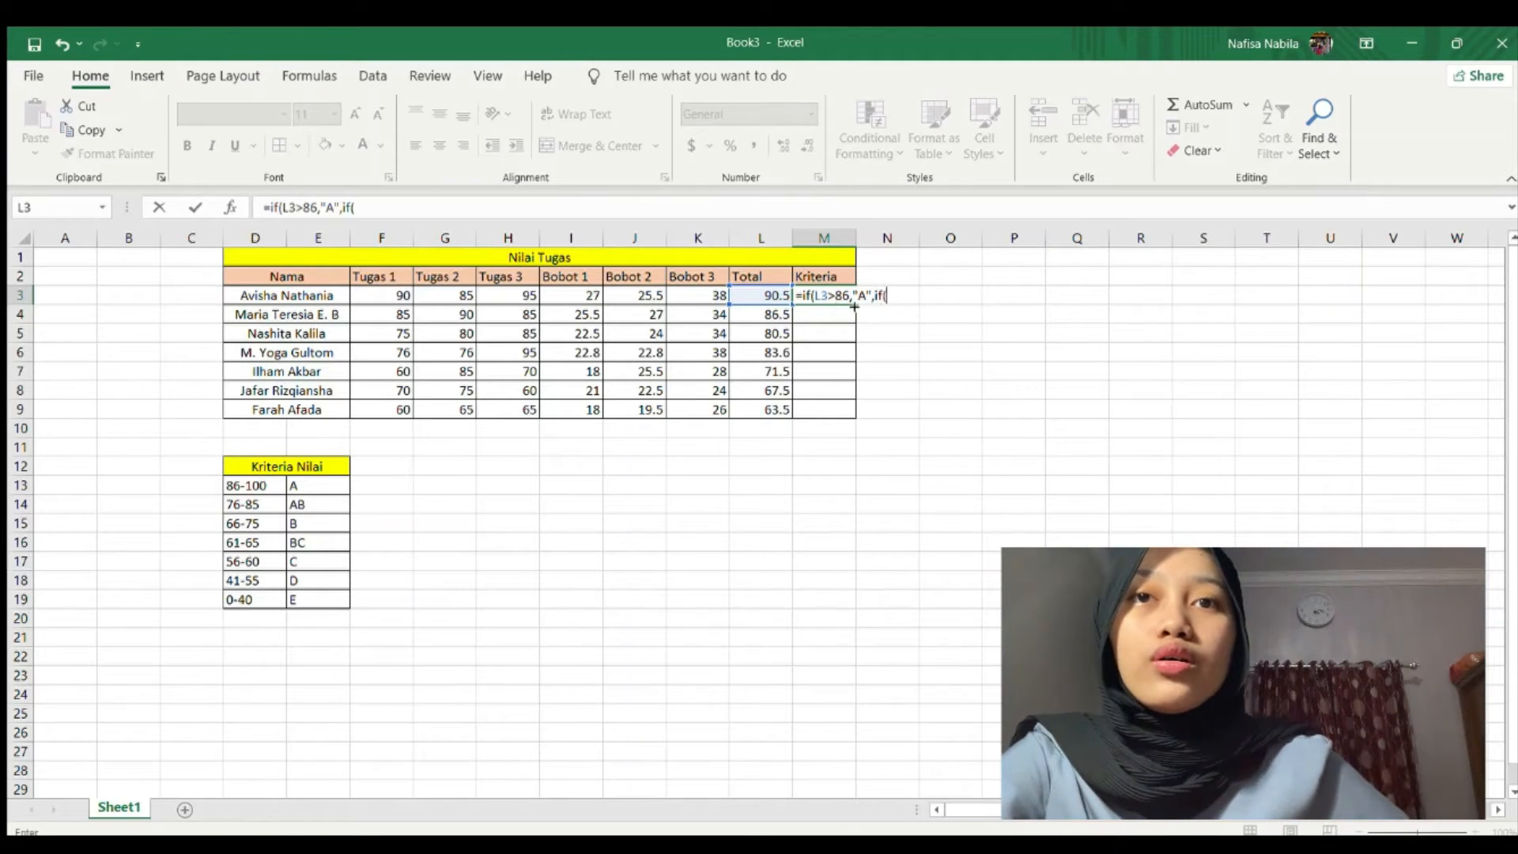
pyautogui.click(762, 290)
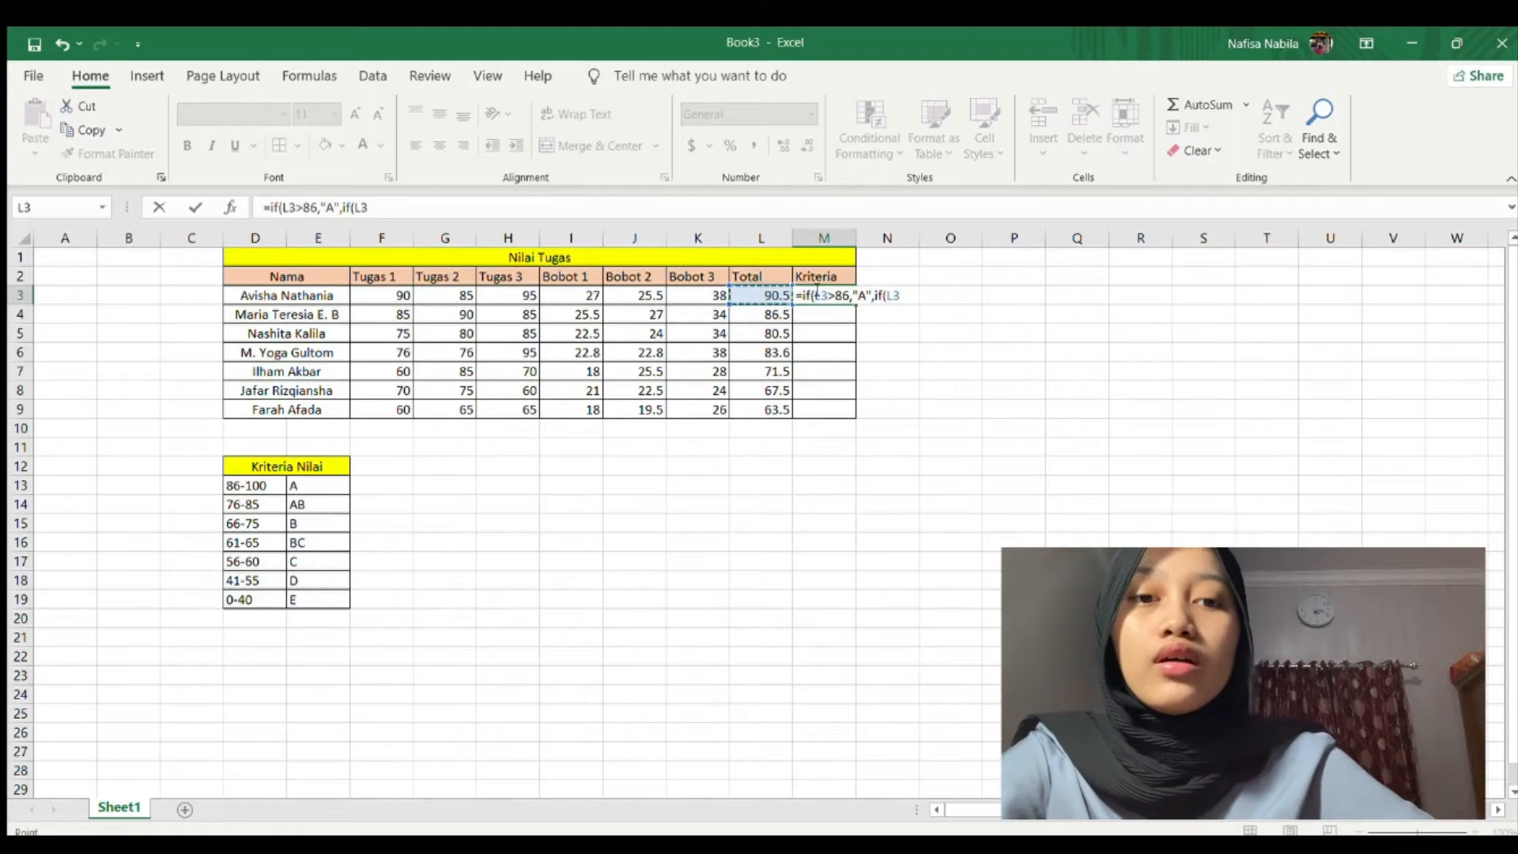
pyautogui.write('>76,"B')
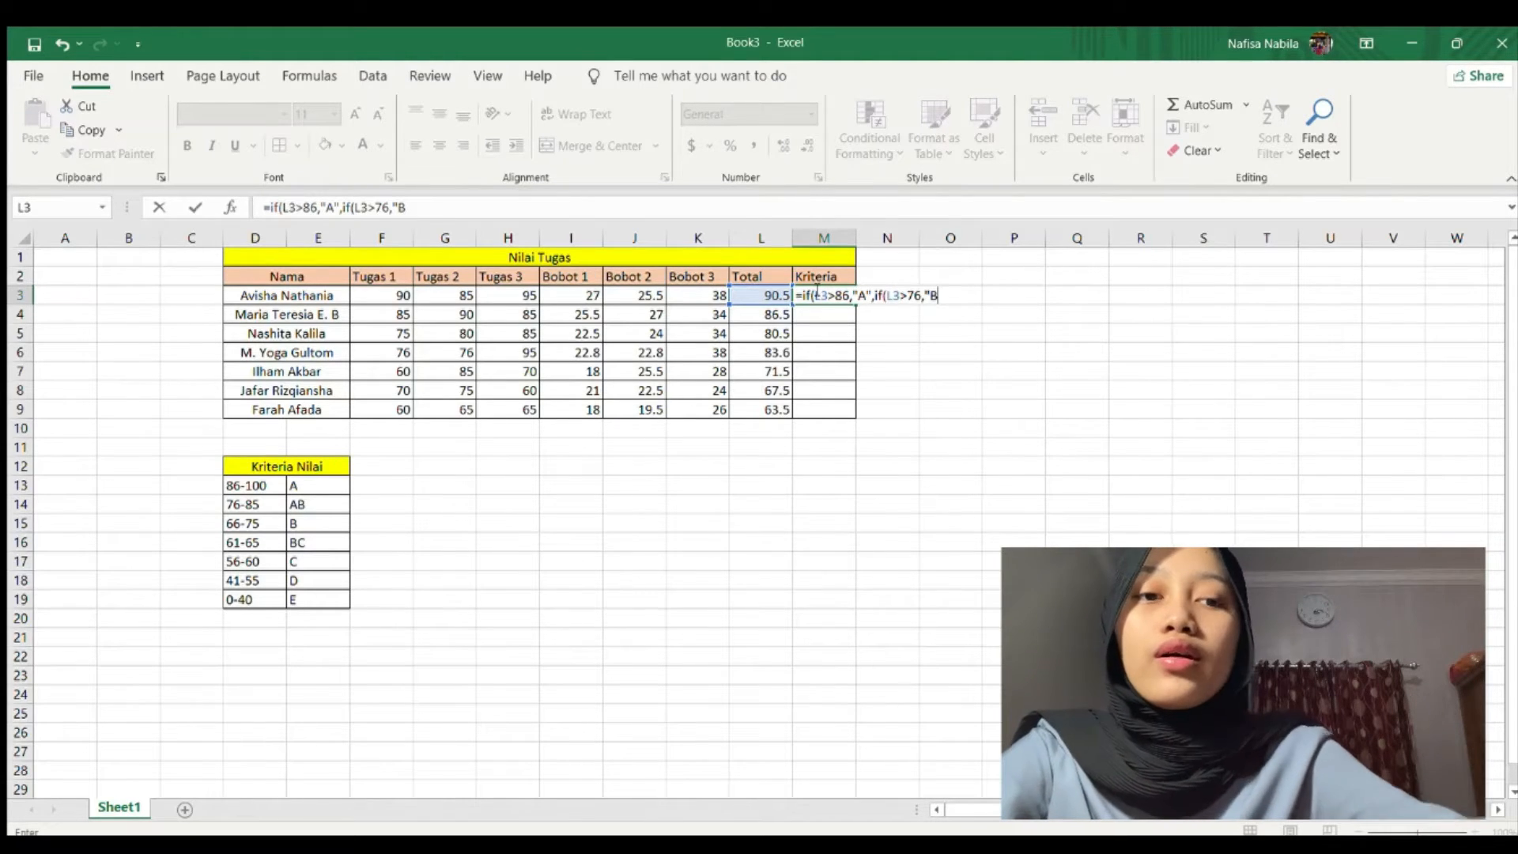
pyautogui.press('BackSpace')
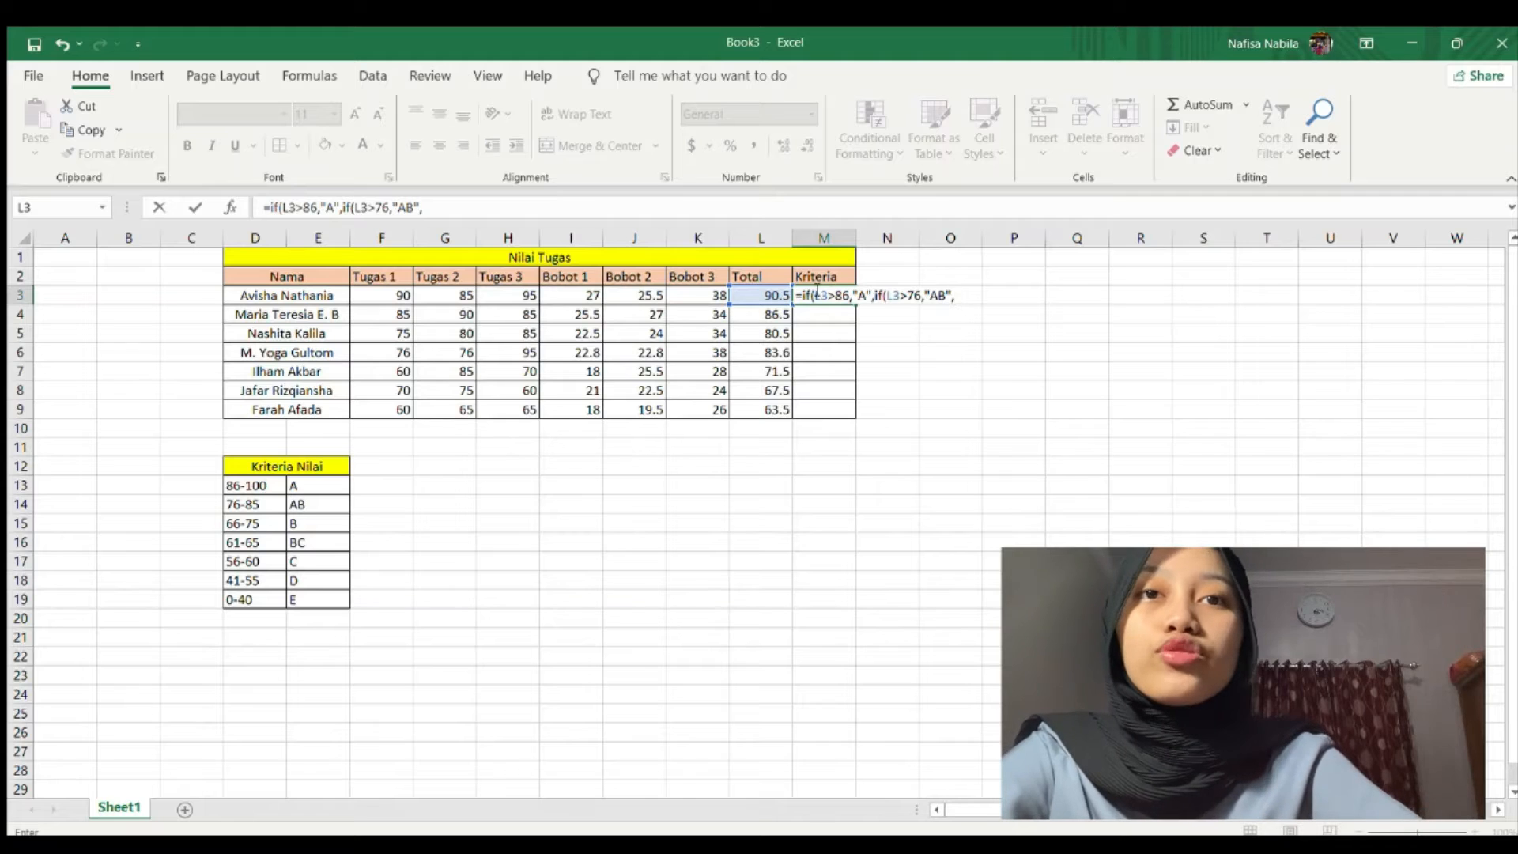
# Complete the formula: B above 66, BC above 61, C above 56, D above 41, else E; enter it.
pyautogui.write('if')
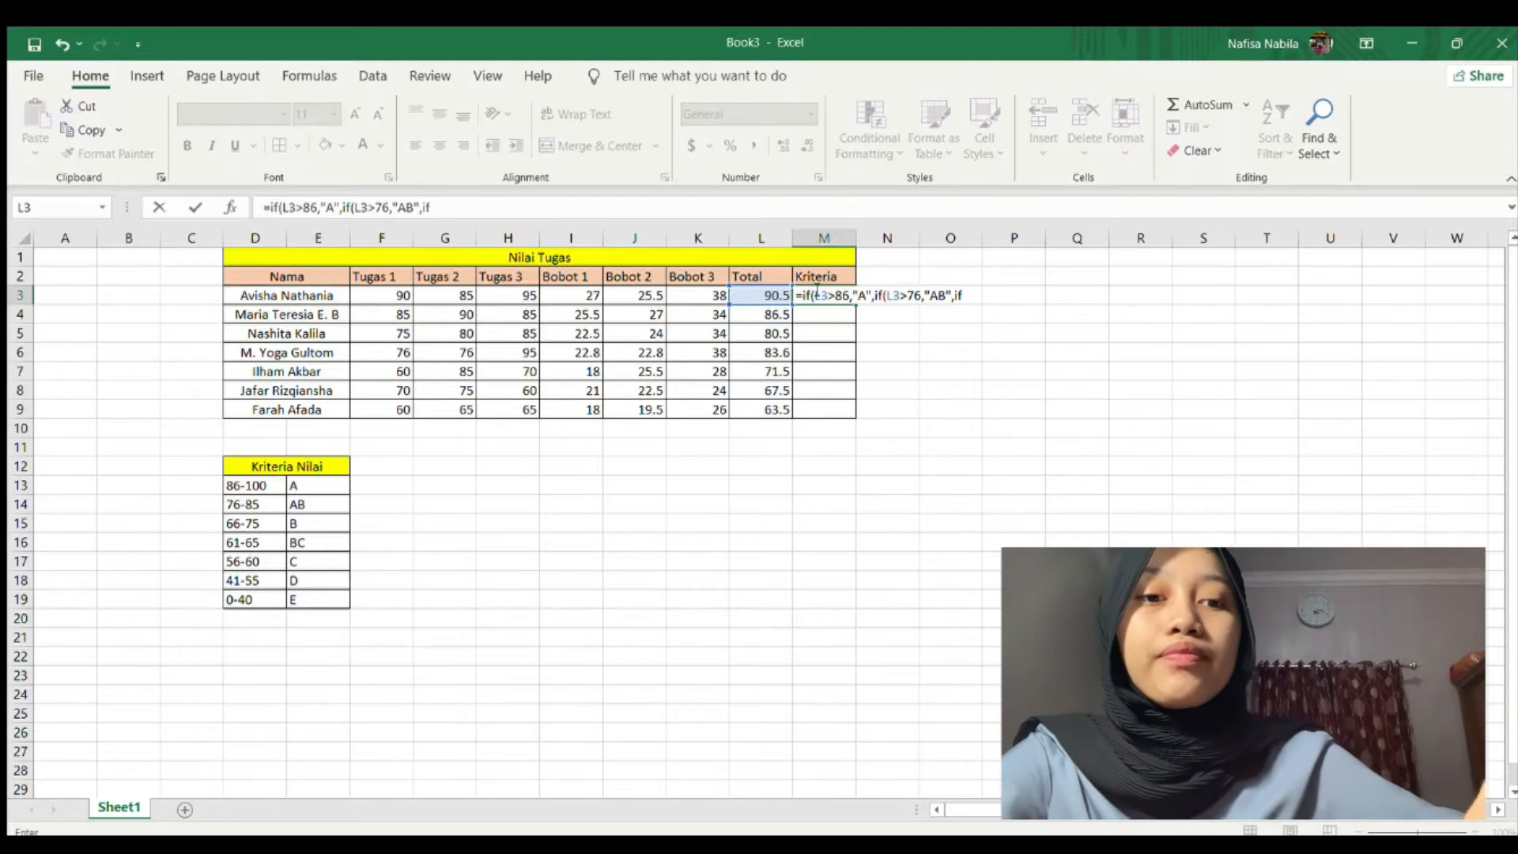
pyautogui.write('(')
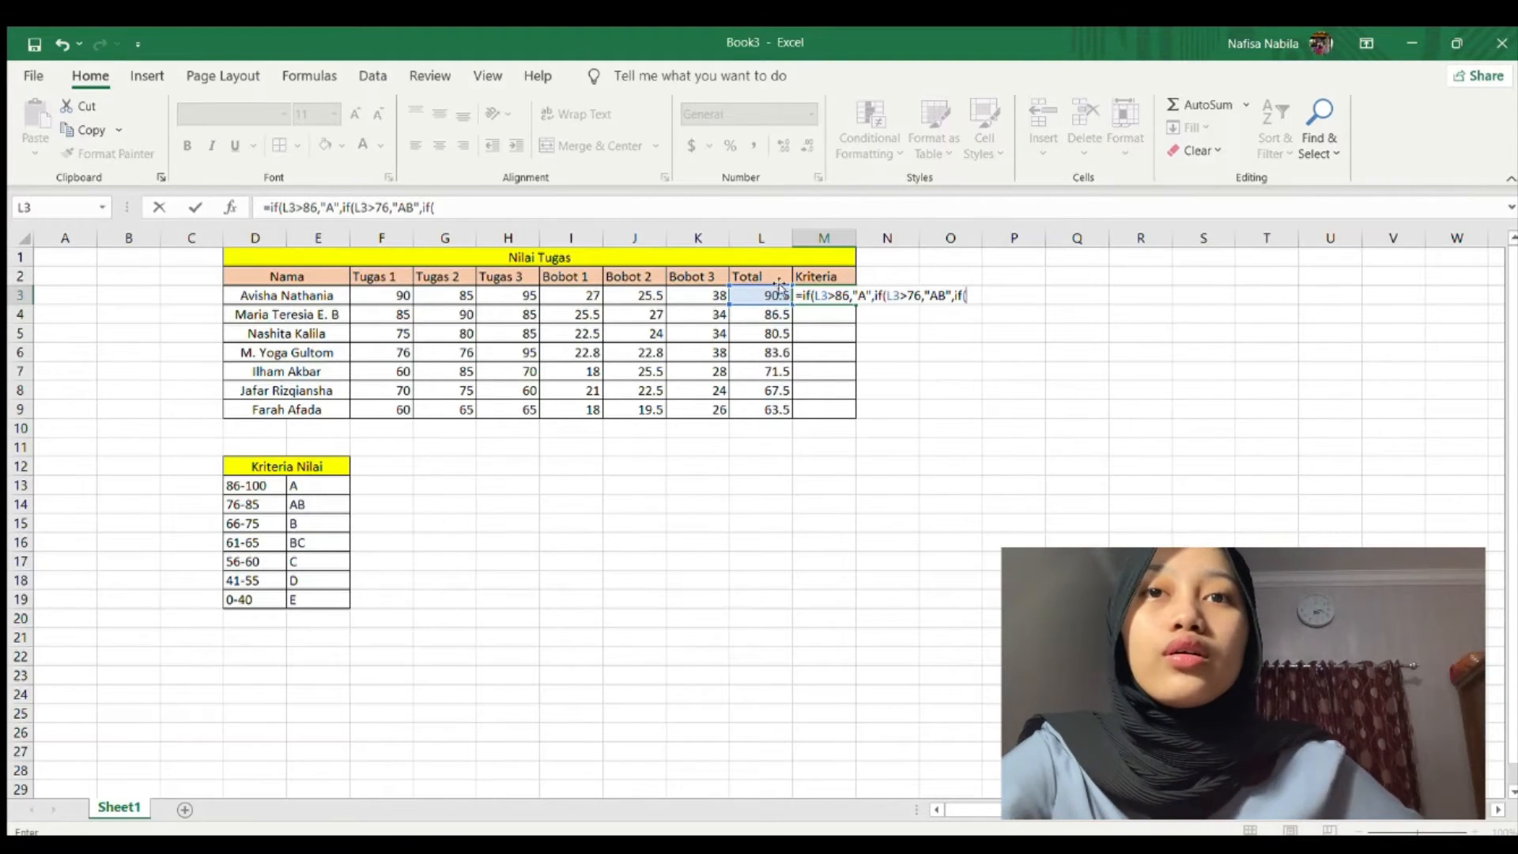
pyautogui.click(779, 291)
pyautogui.write('>')
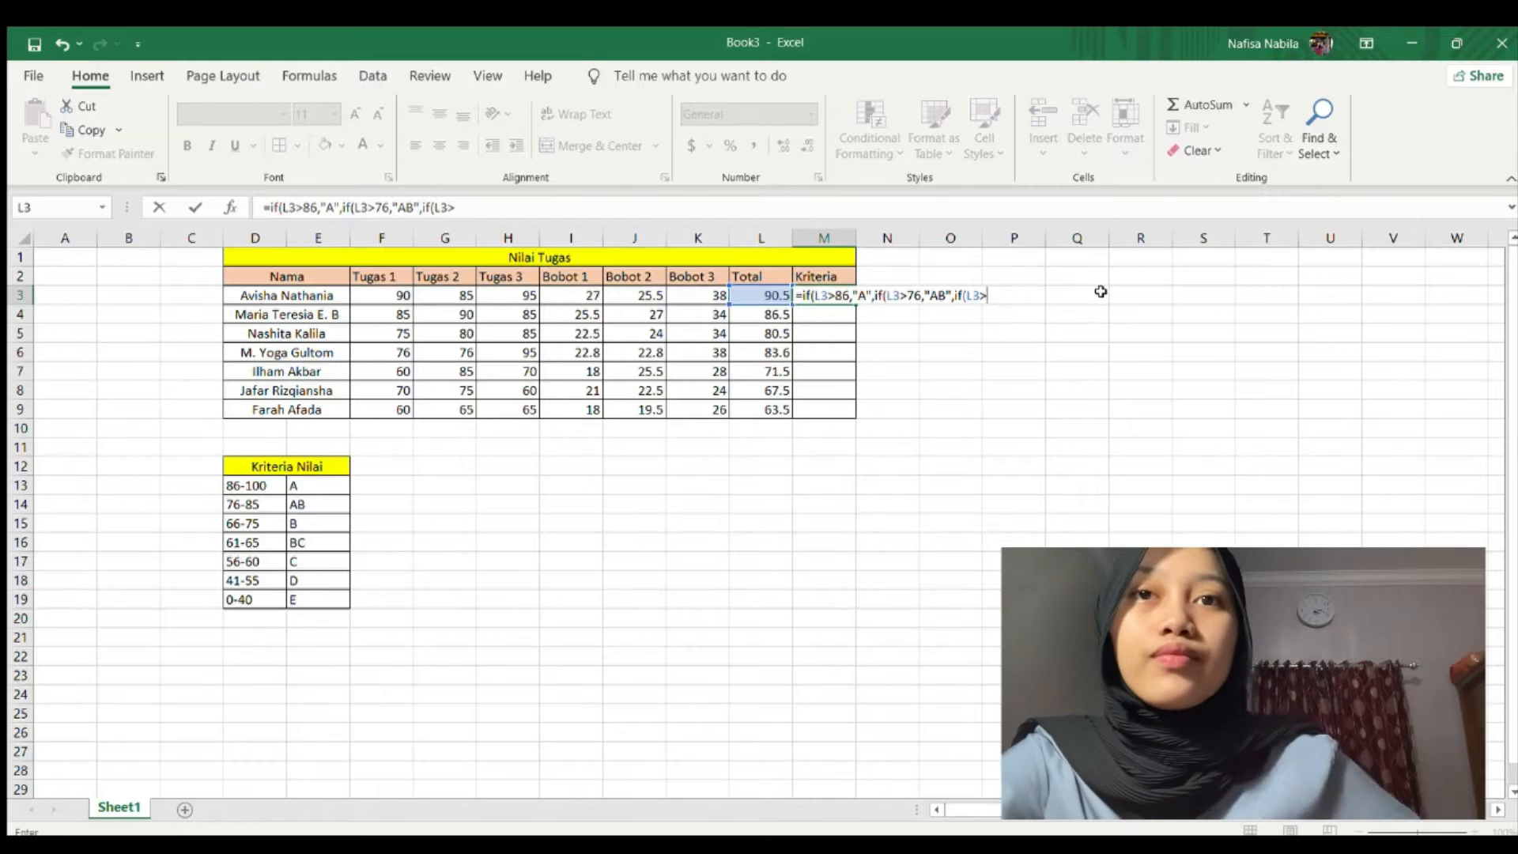
pyautogui.write('66,"B",if(L3')
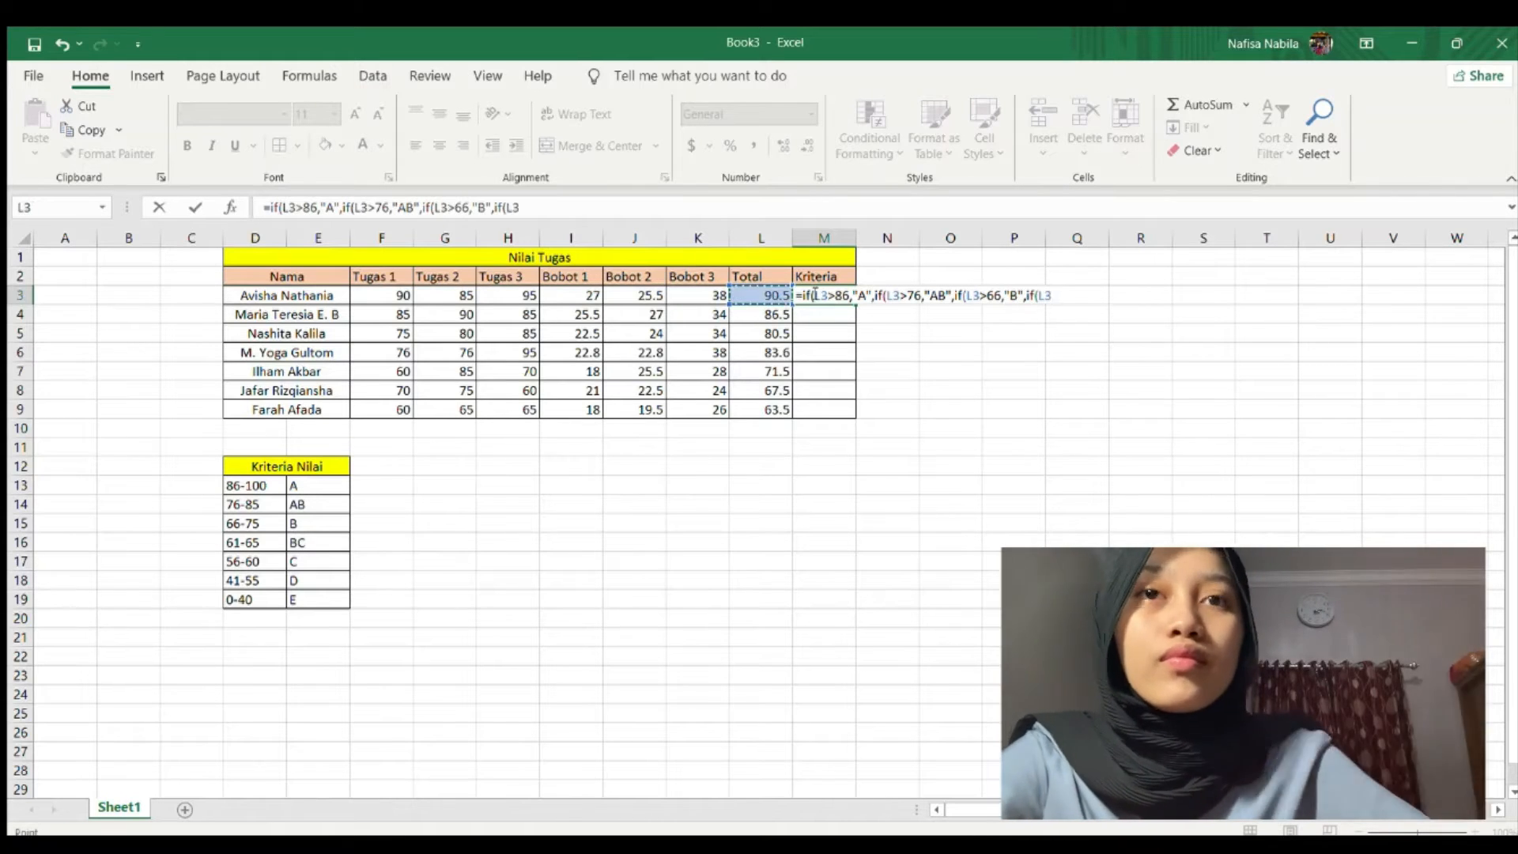
pyautogui.write('>61,"BC",if(')
pyautogui.click(759, 295)
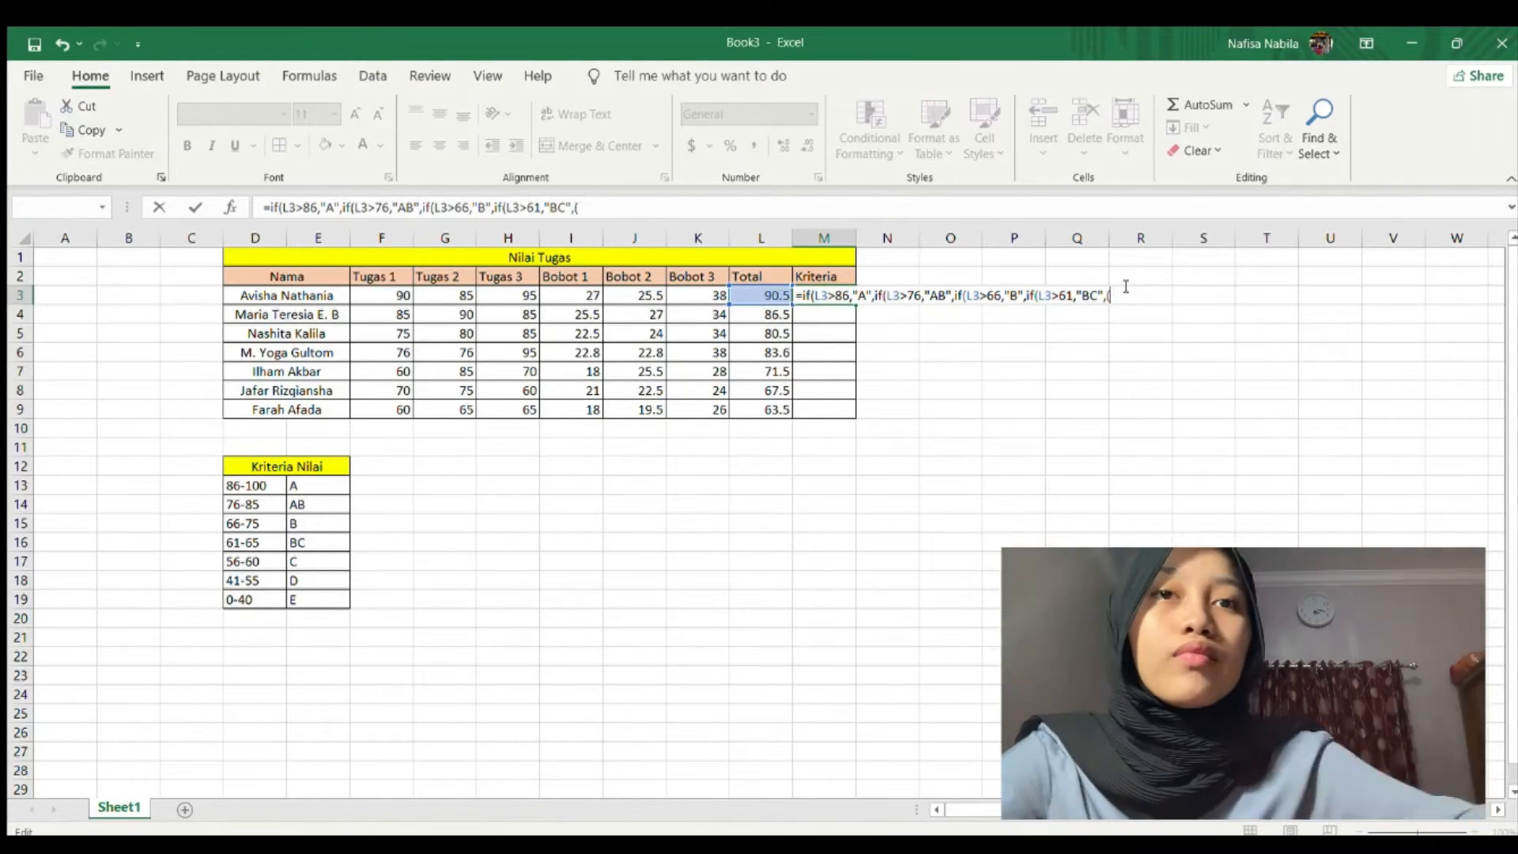
pyautogui.write('>56,"C",if(')
pyautogui.click(759, 295)
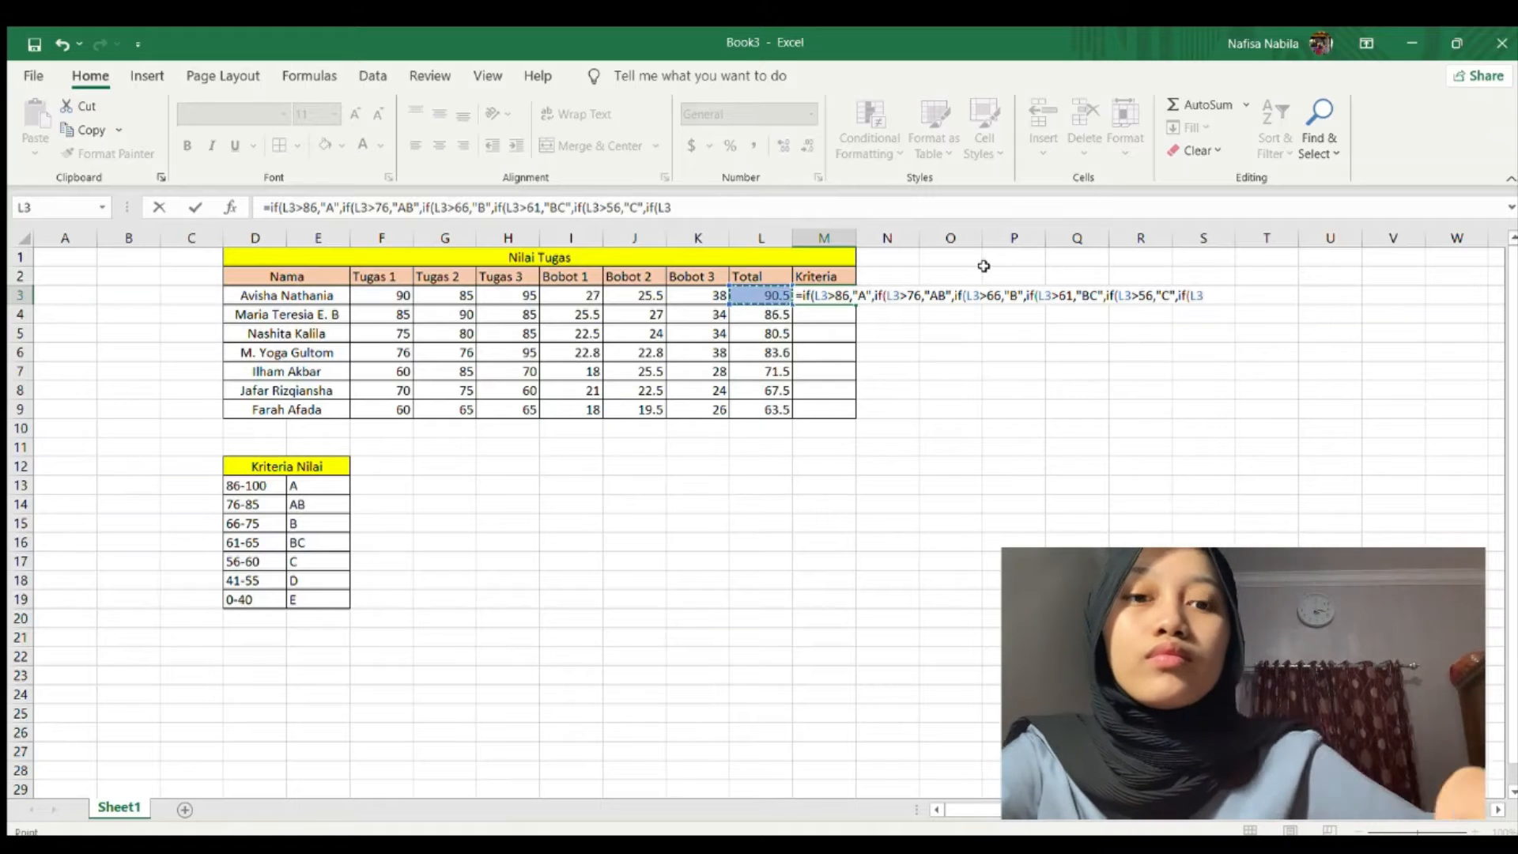
pyautogui.write('>41,"D",if(L3')
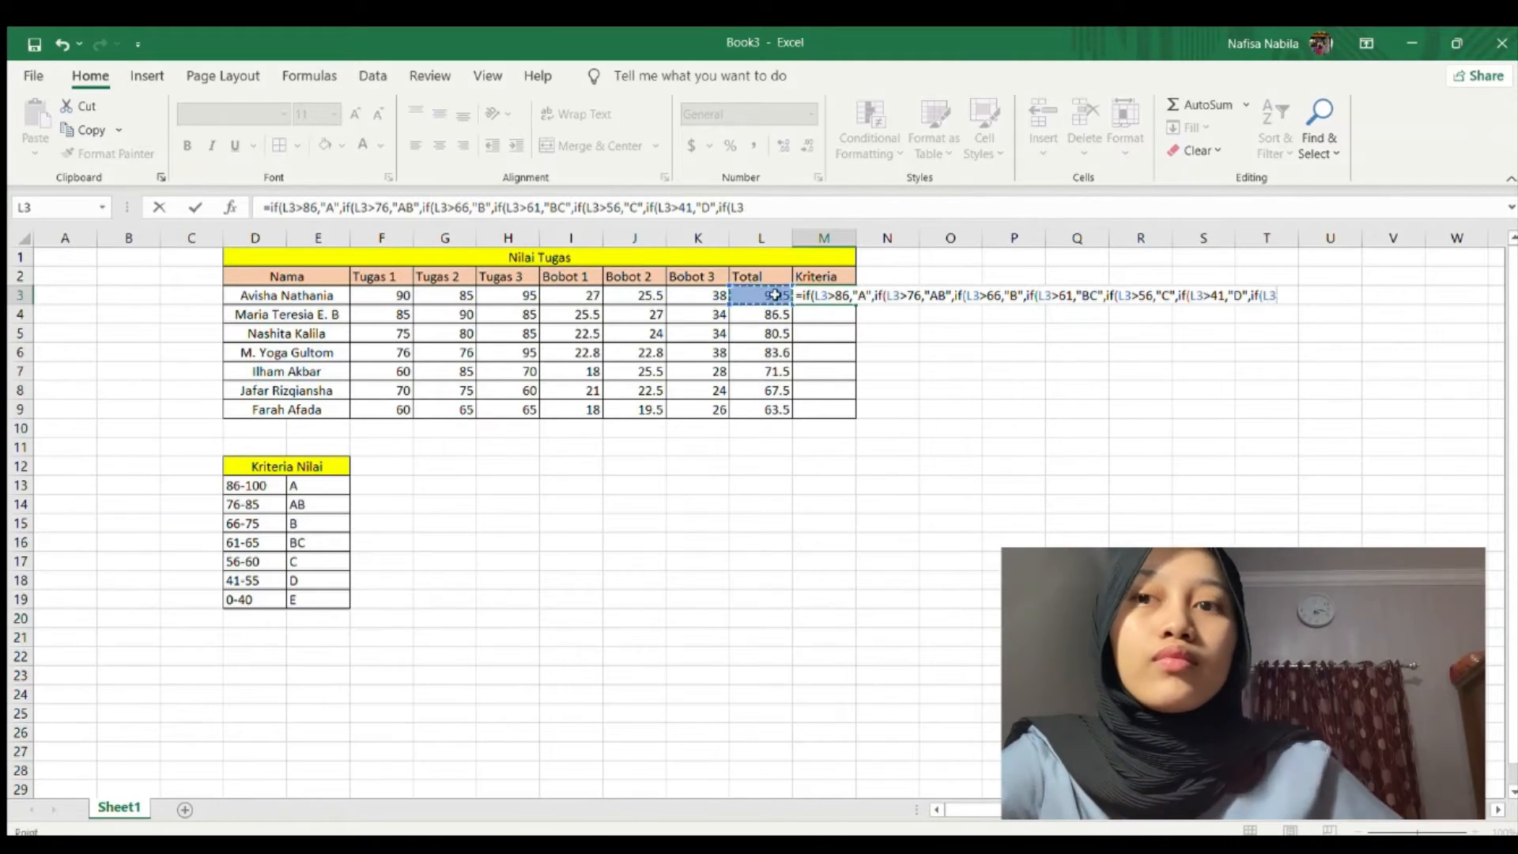
pyautogui.write('>0,"E"')
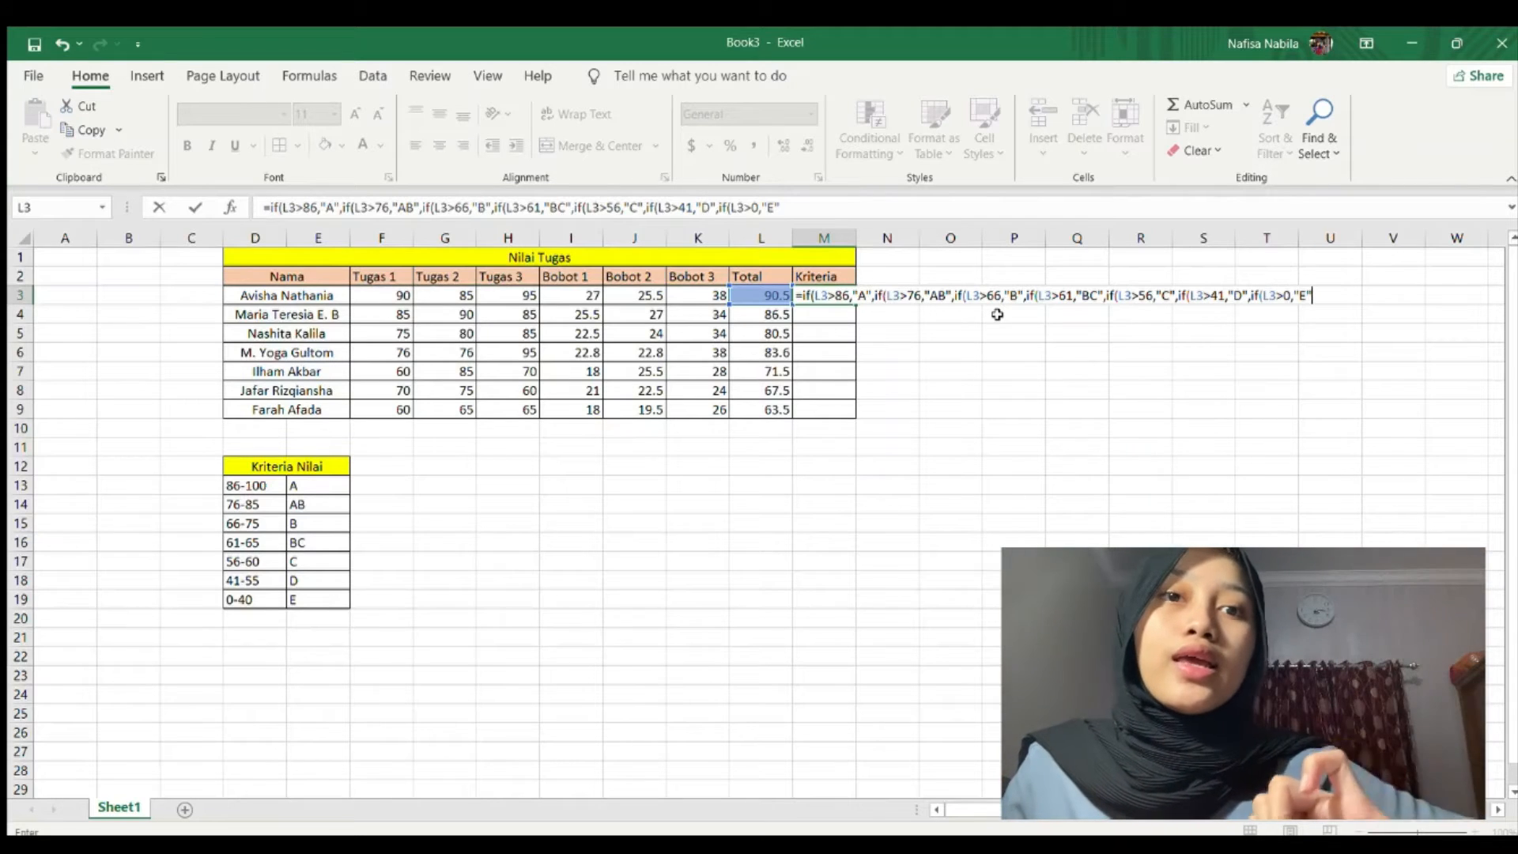
pyautogui.write('))')
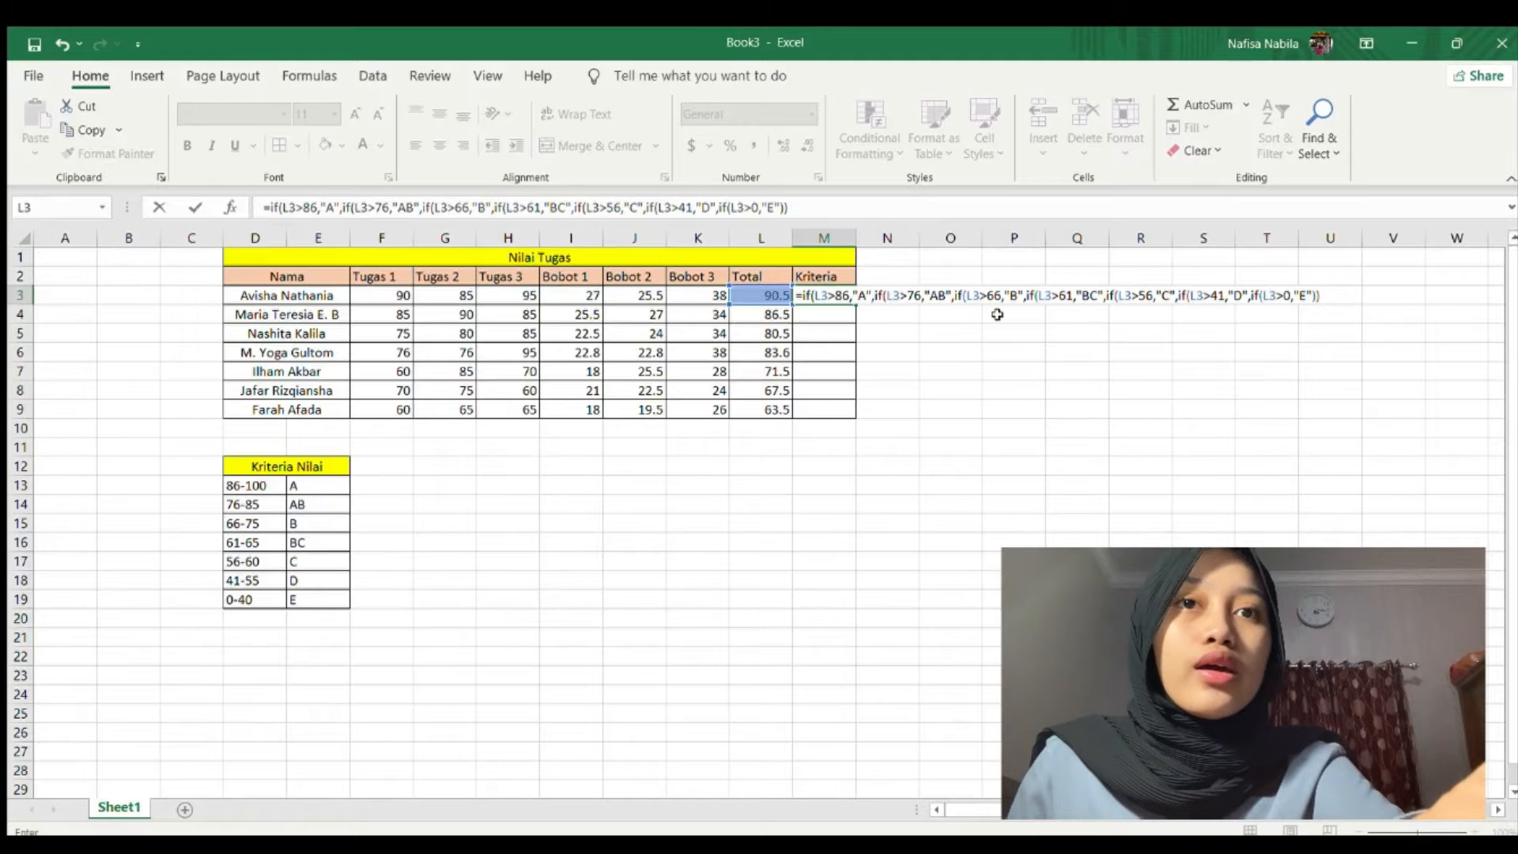
pyautogui.write('))')
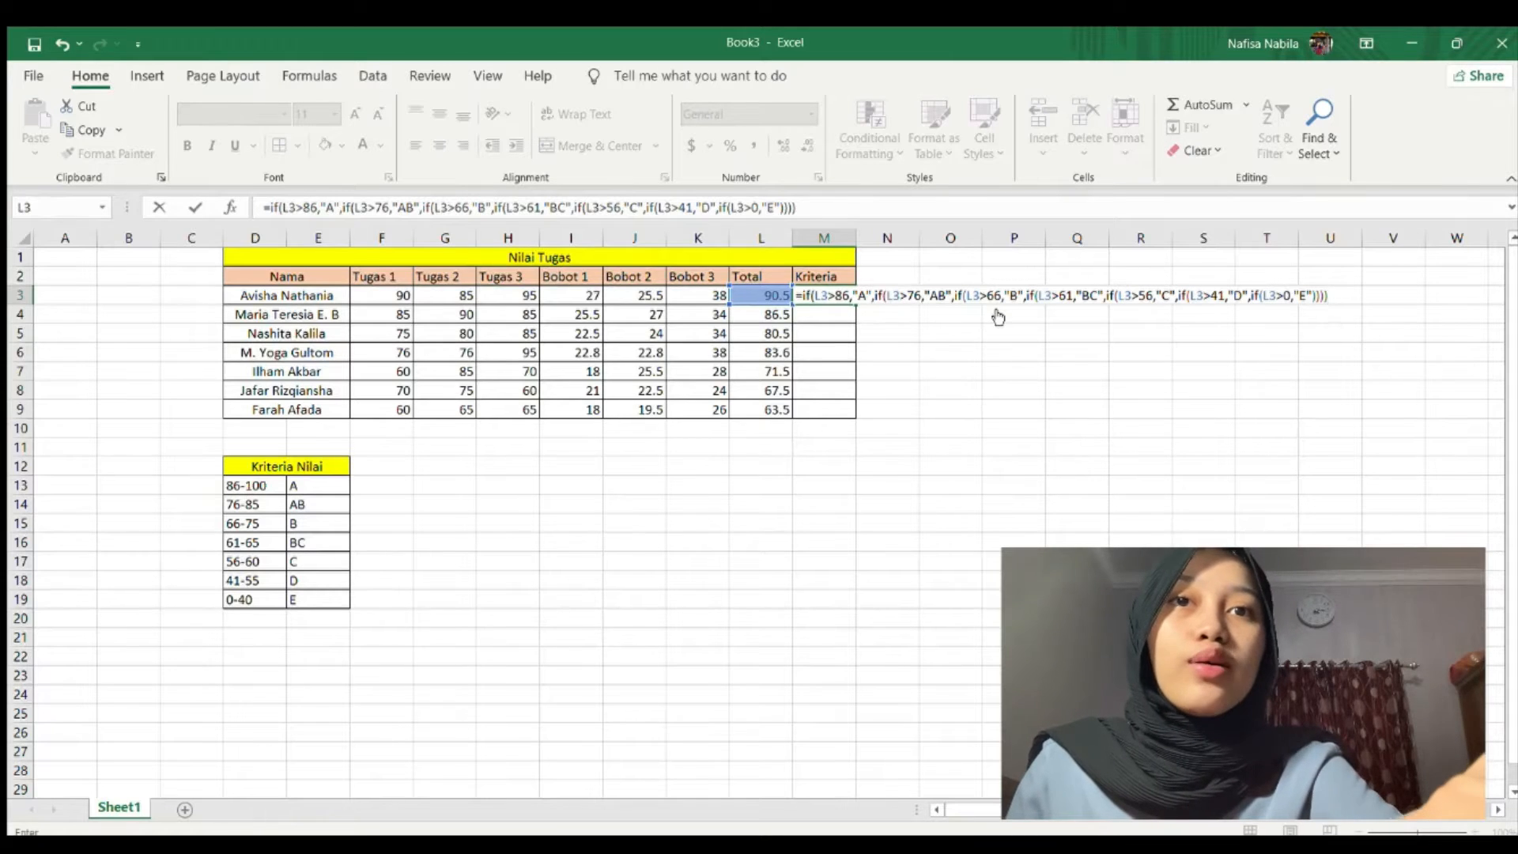
pyautogui.write('))')
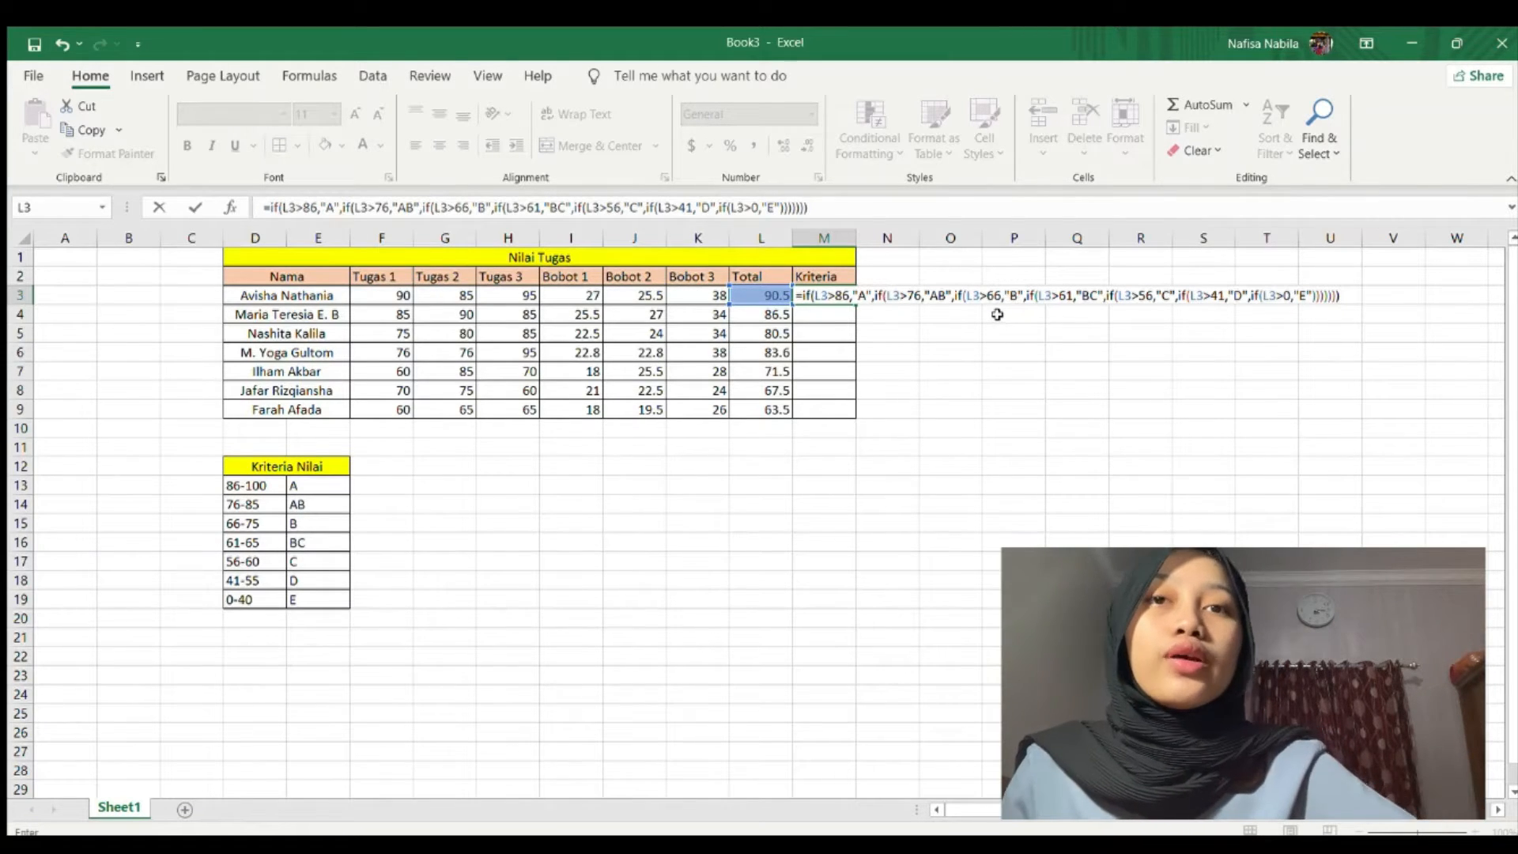
pyautogui.press('Return')
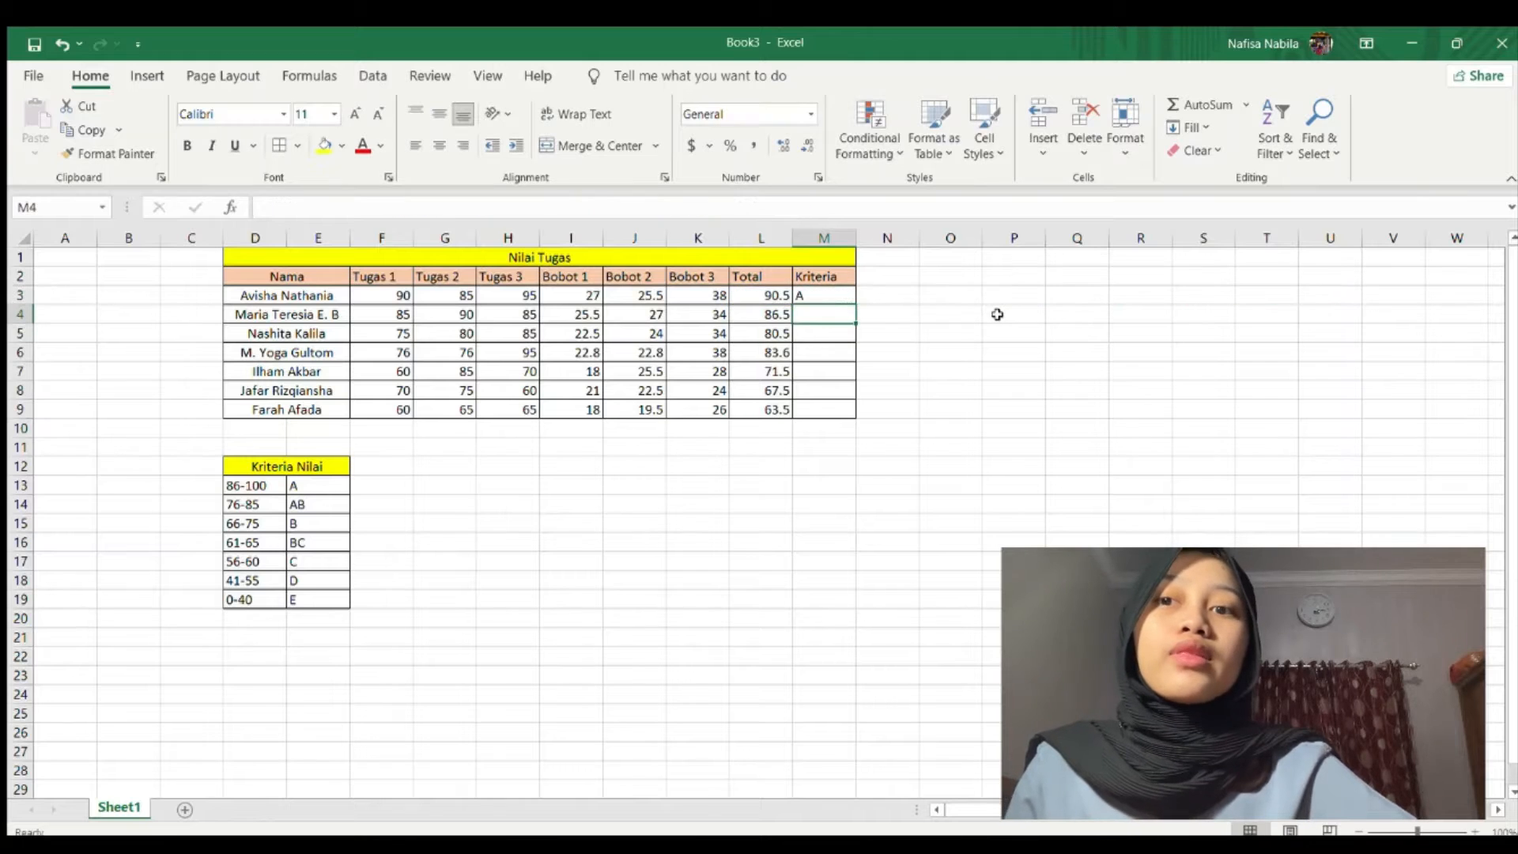
# Fill M3's grading formula down to M9 and check the copied formula in the last row.
pyautogui.click(816, 295)
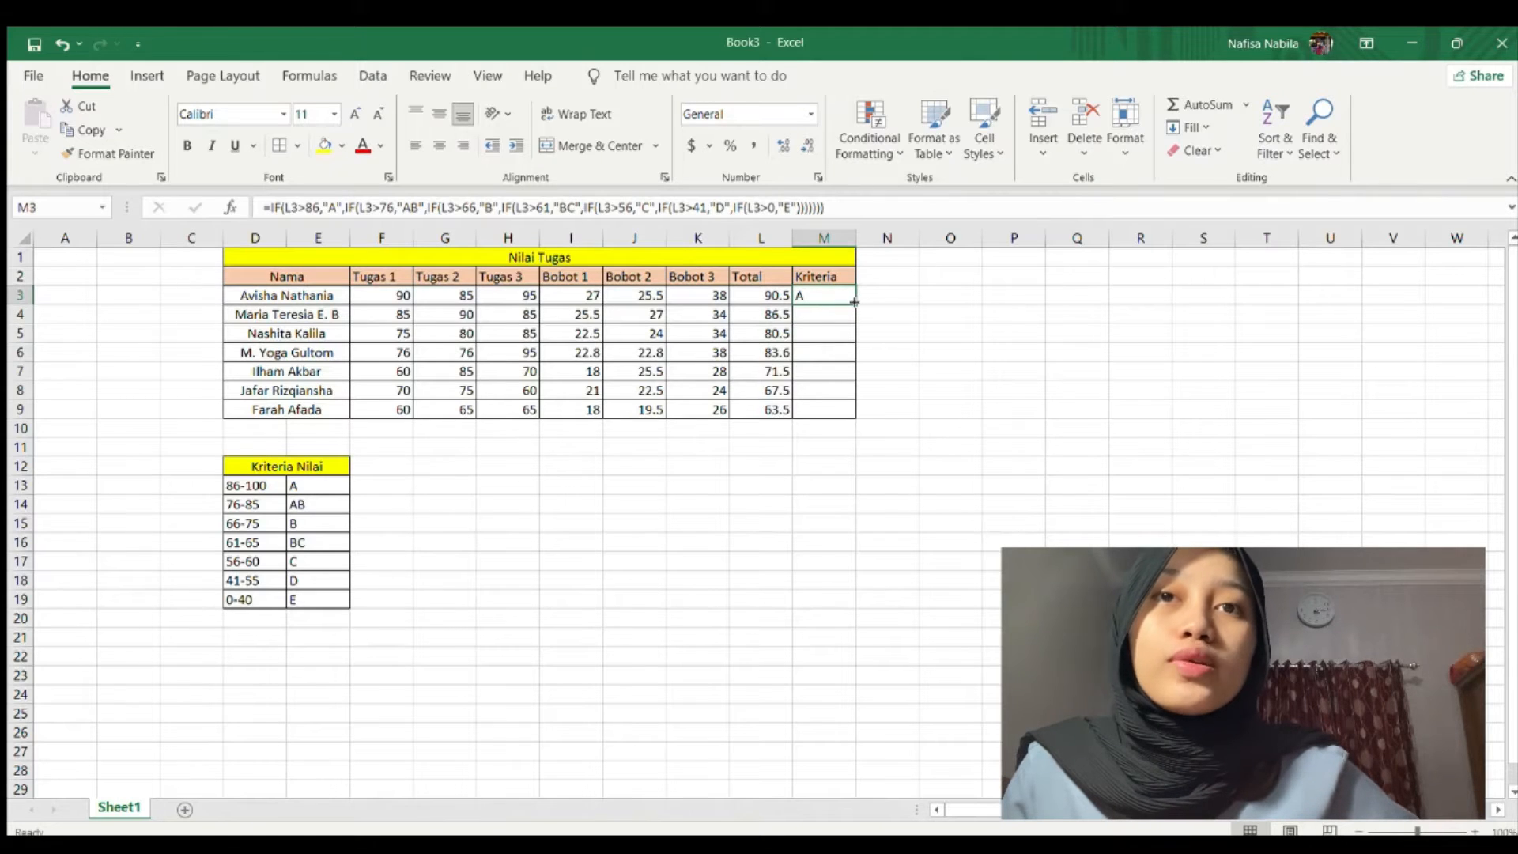
pyautogui.moveTo(854, 306); pyautogui.dragTo(857, 413)
pyautogui.click(881, 310)
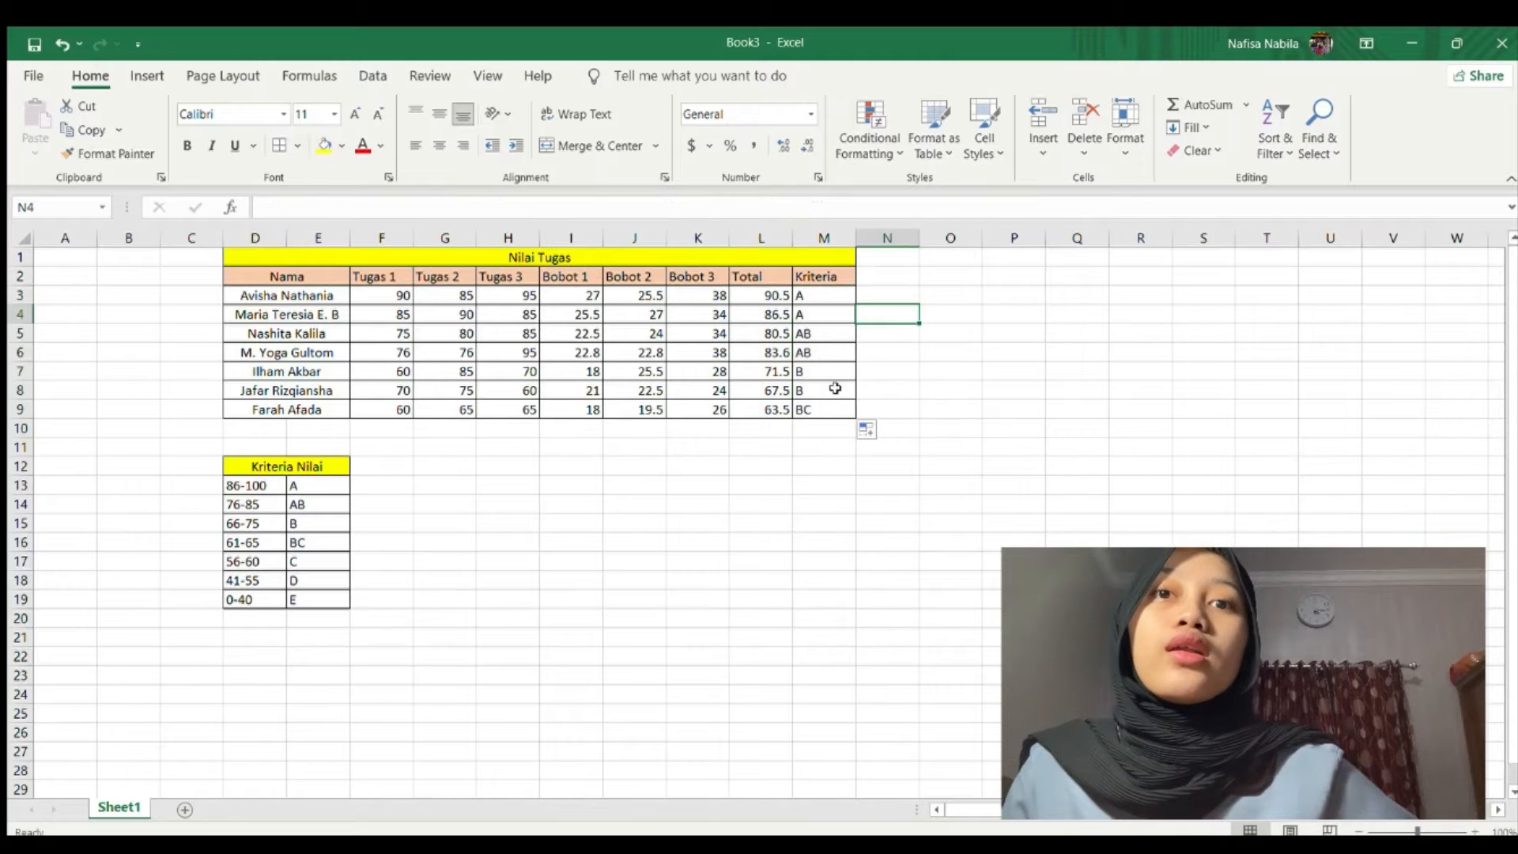
pyautogui.click(808, 409)
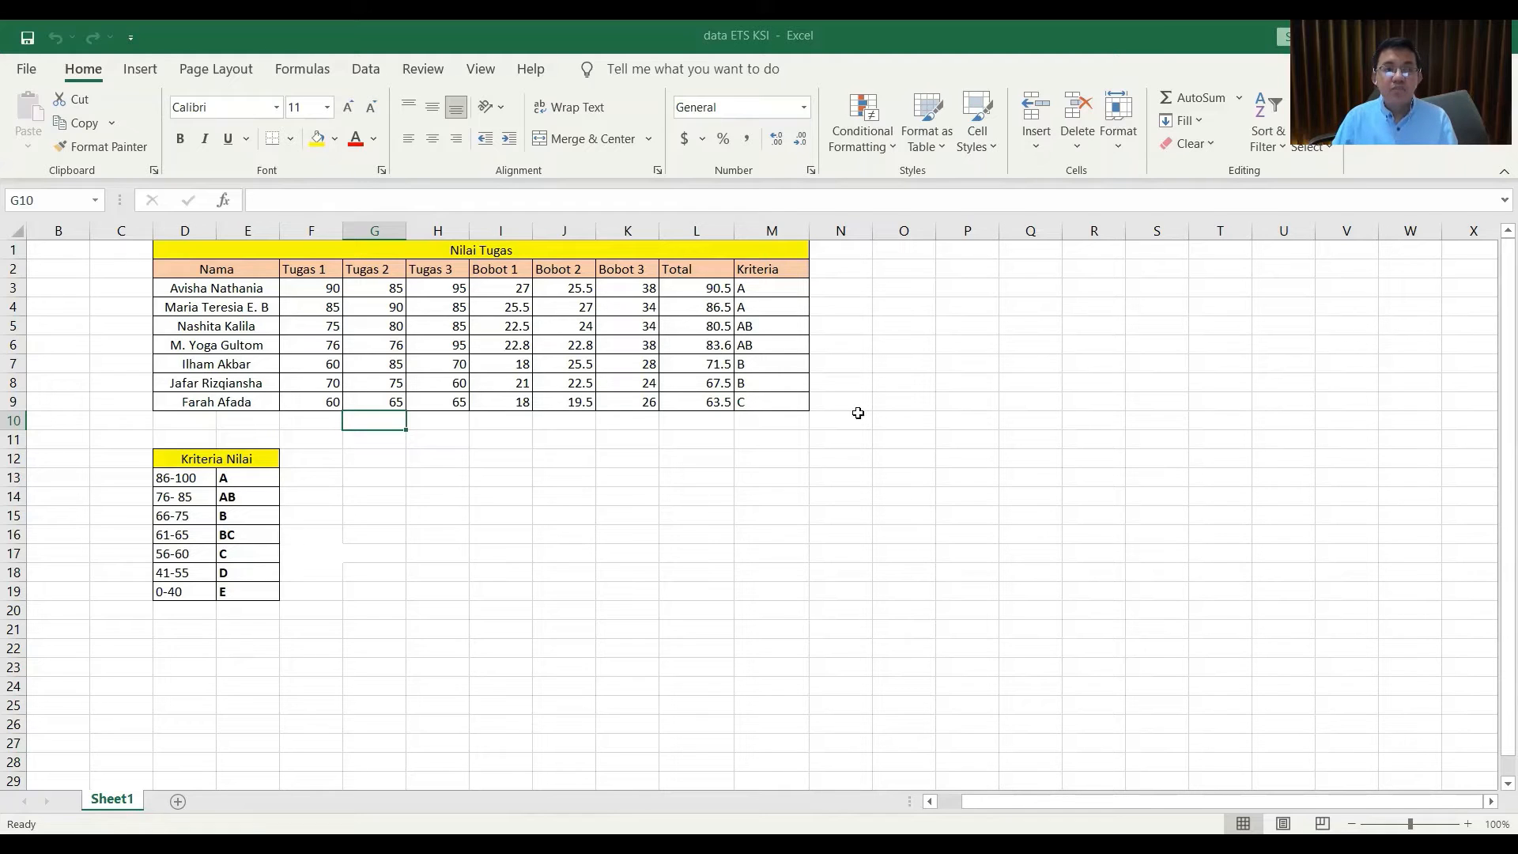
# Enable the Analysis ToolPak through File > Options > Add-ins.
pyautogui.click(26, 71)
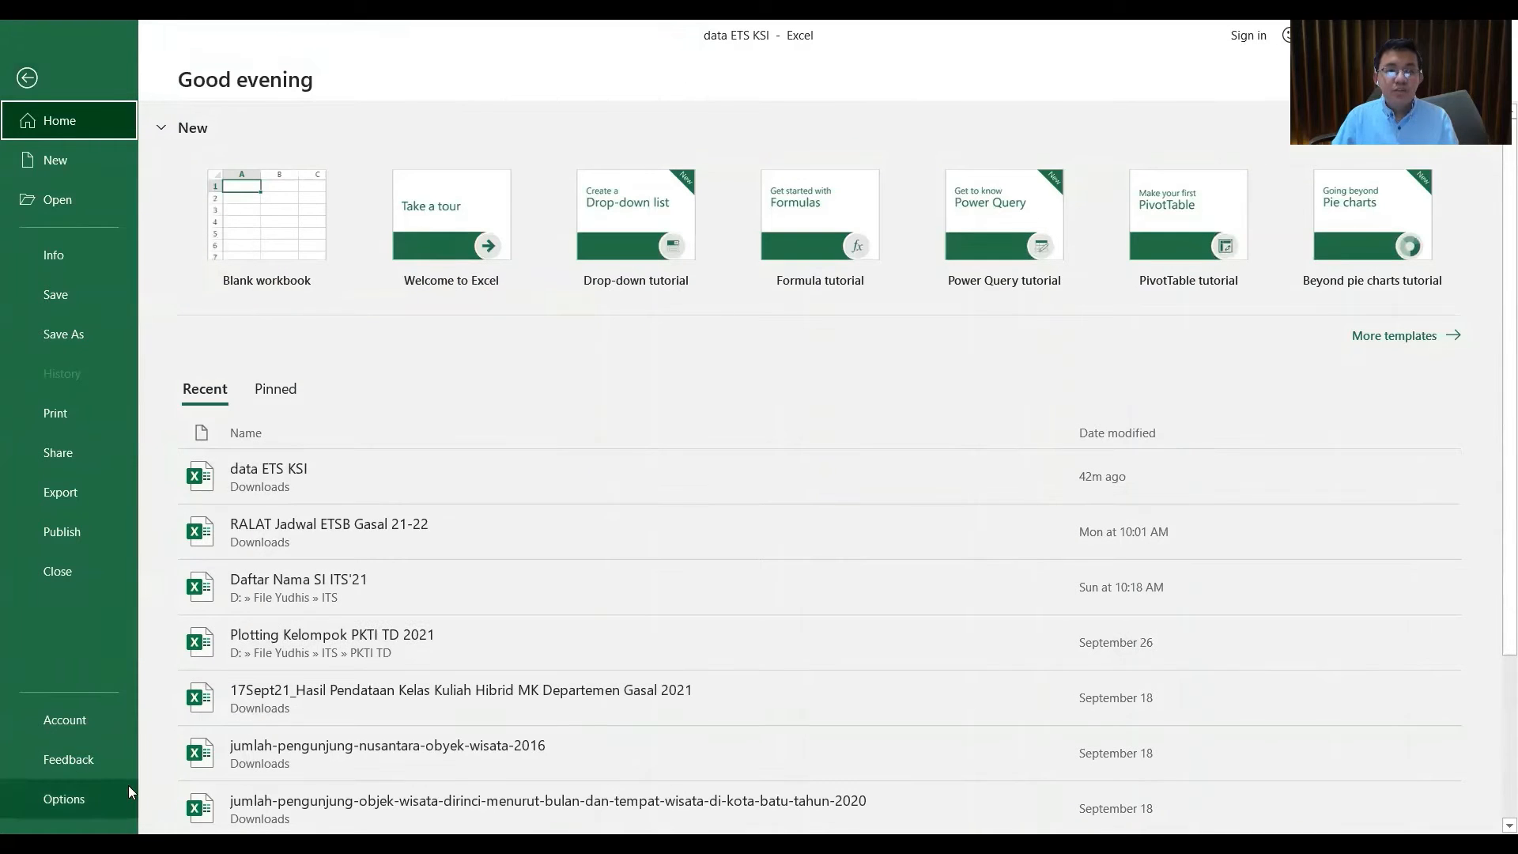
pyautogui.click(79, 790)
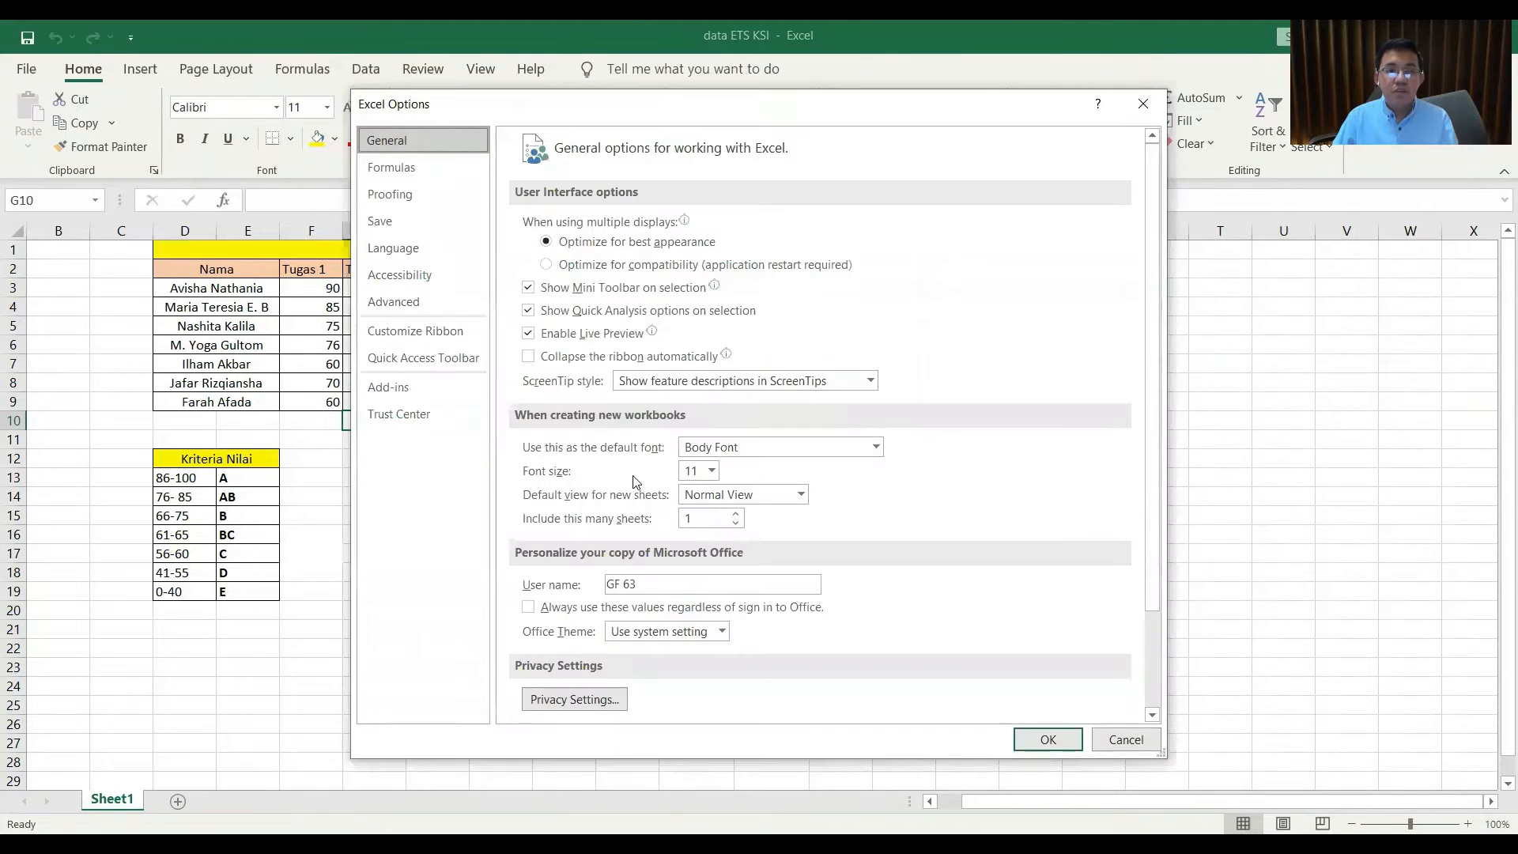
pyautogui.click(394, 395)
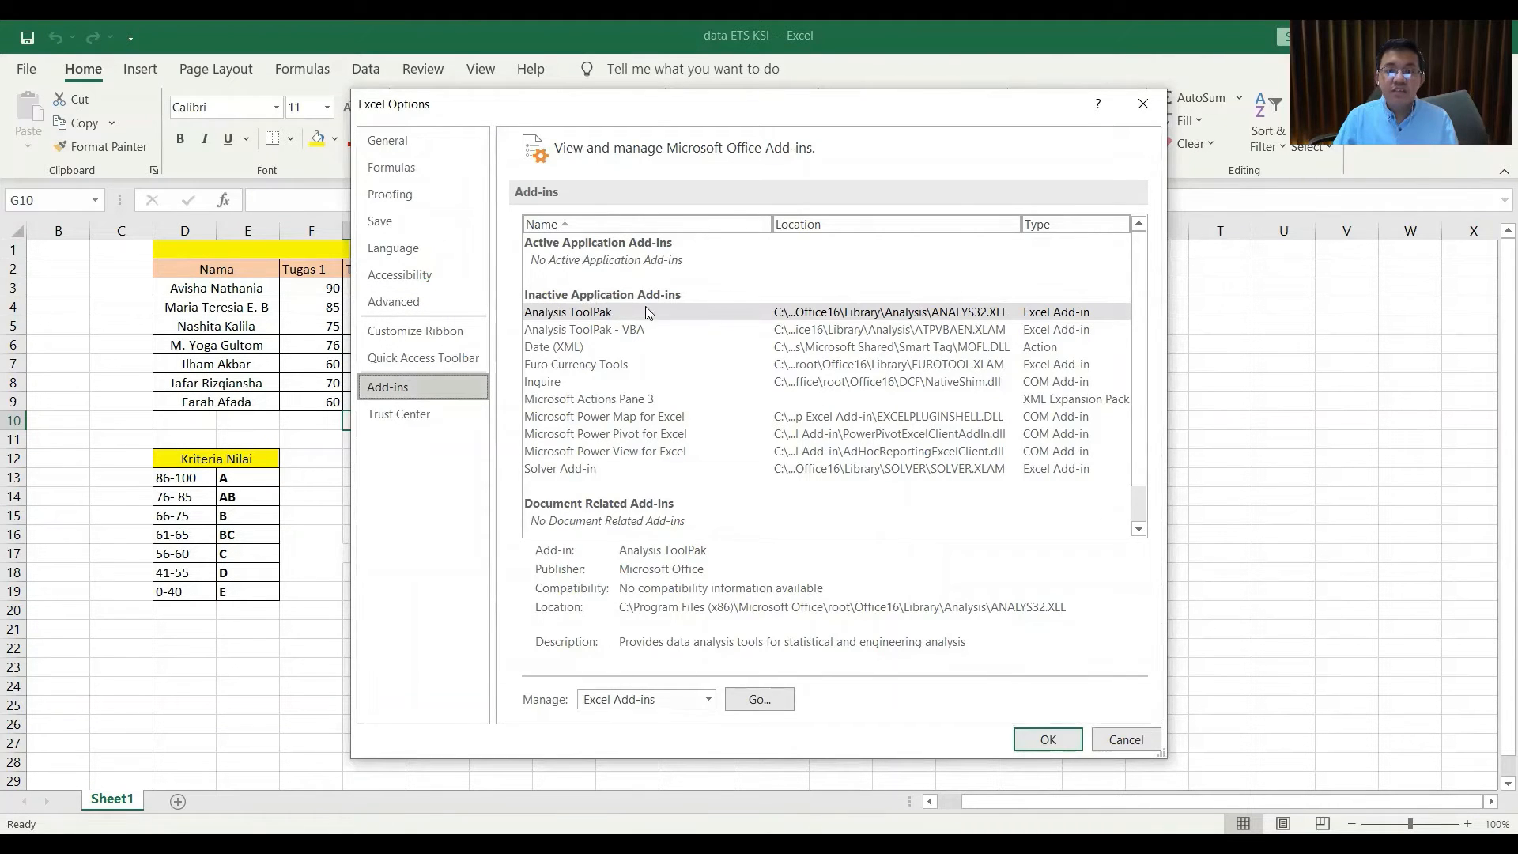
pyautogui.click(794, 317)
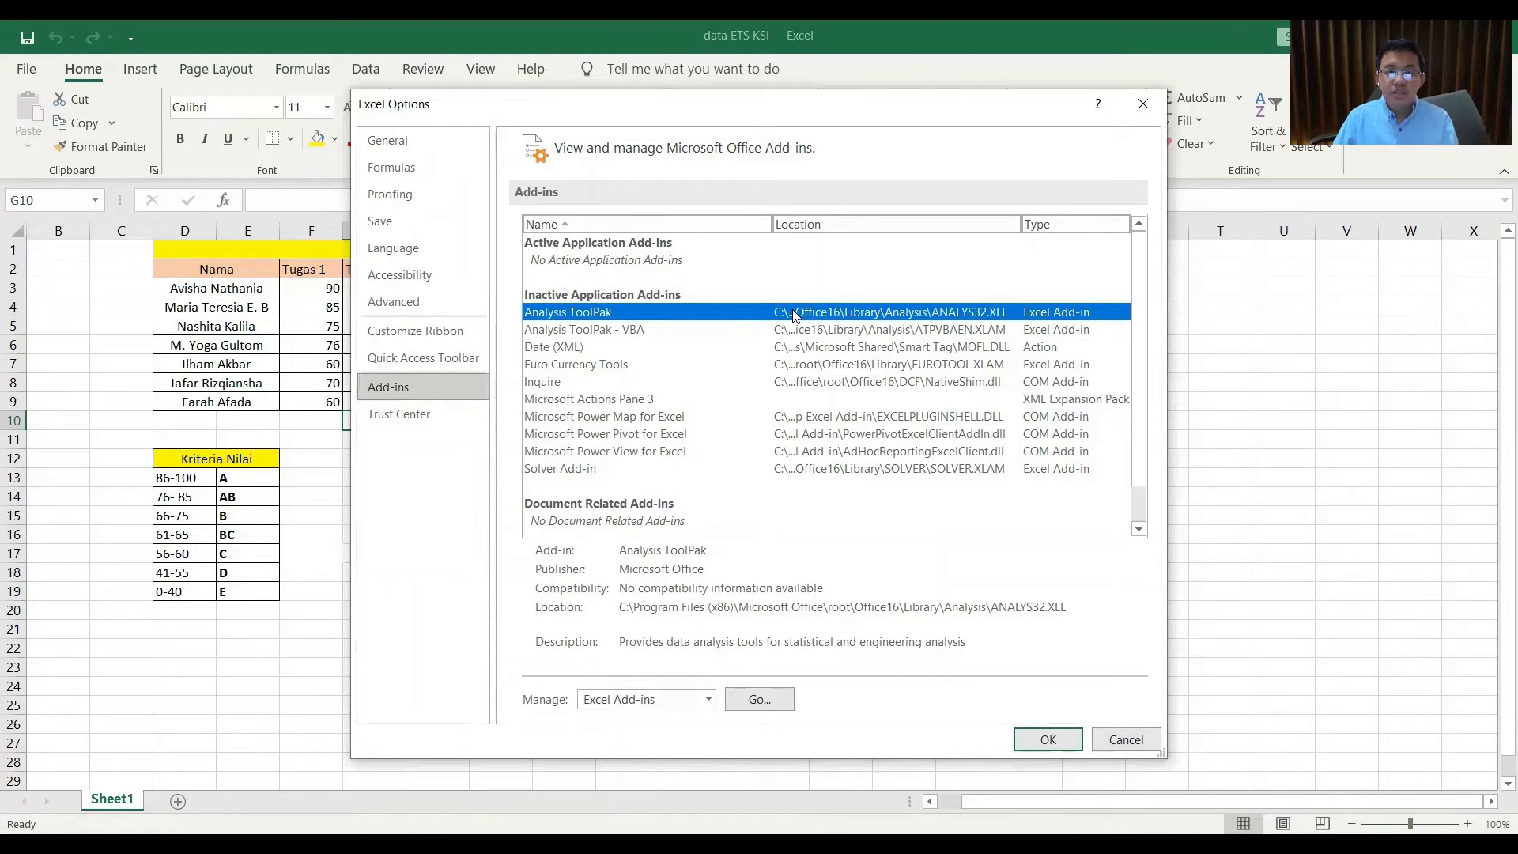
pyautogui.click(757, 703)
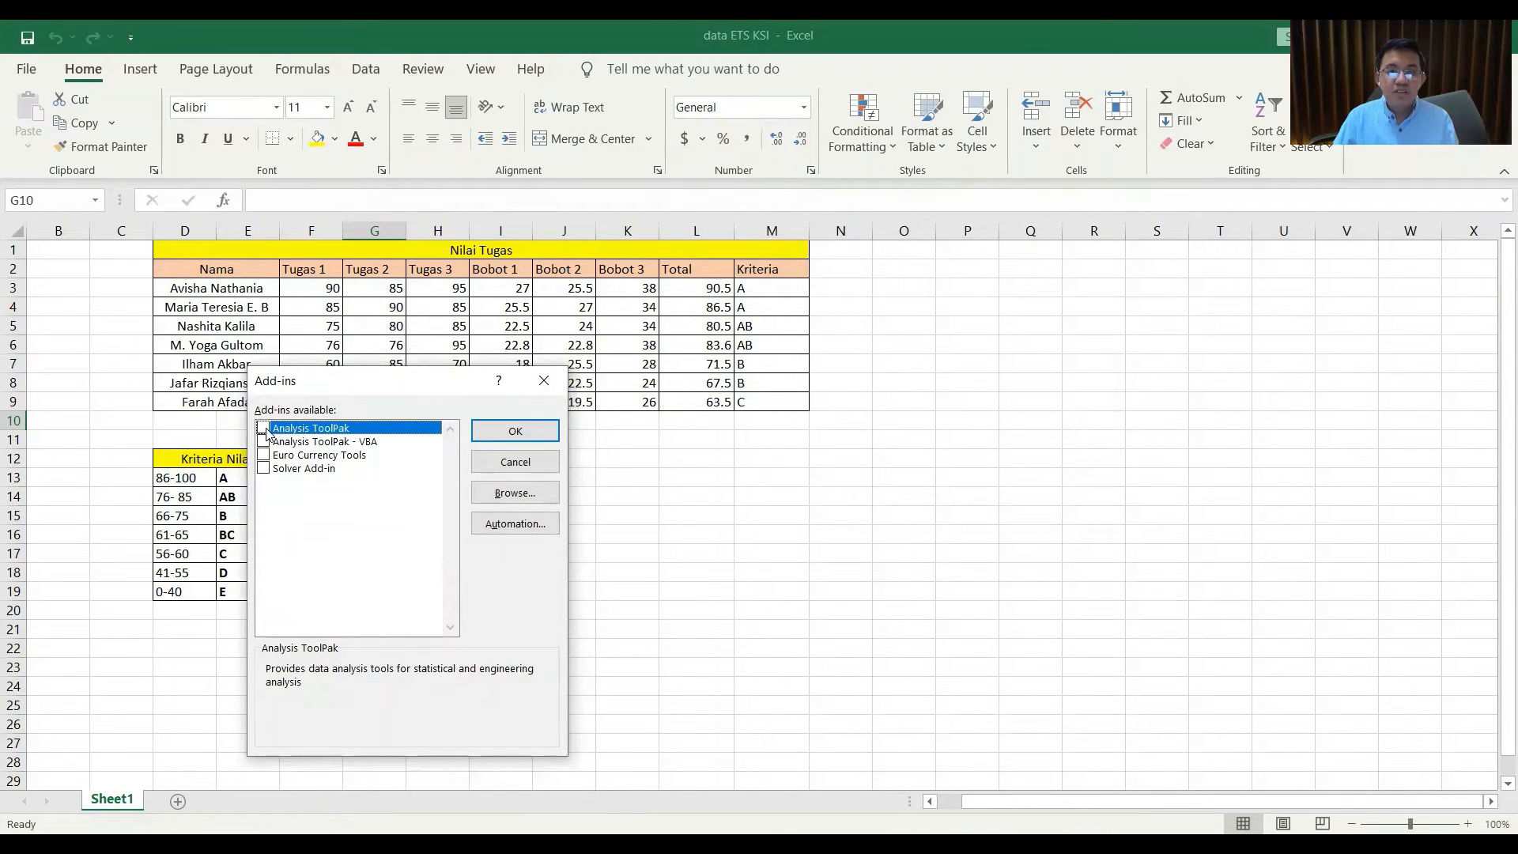
pyautogui.click(264, 429)
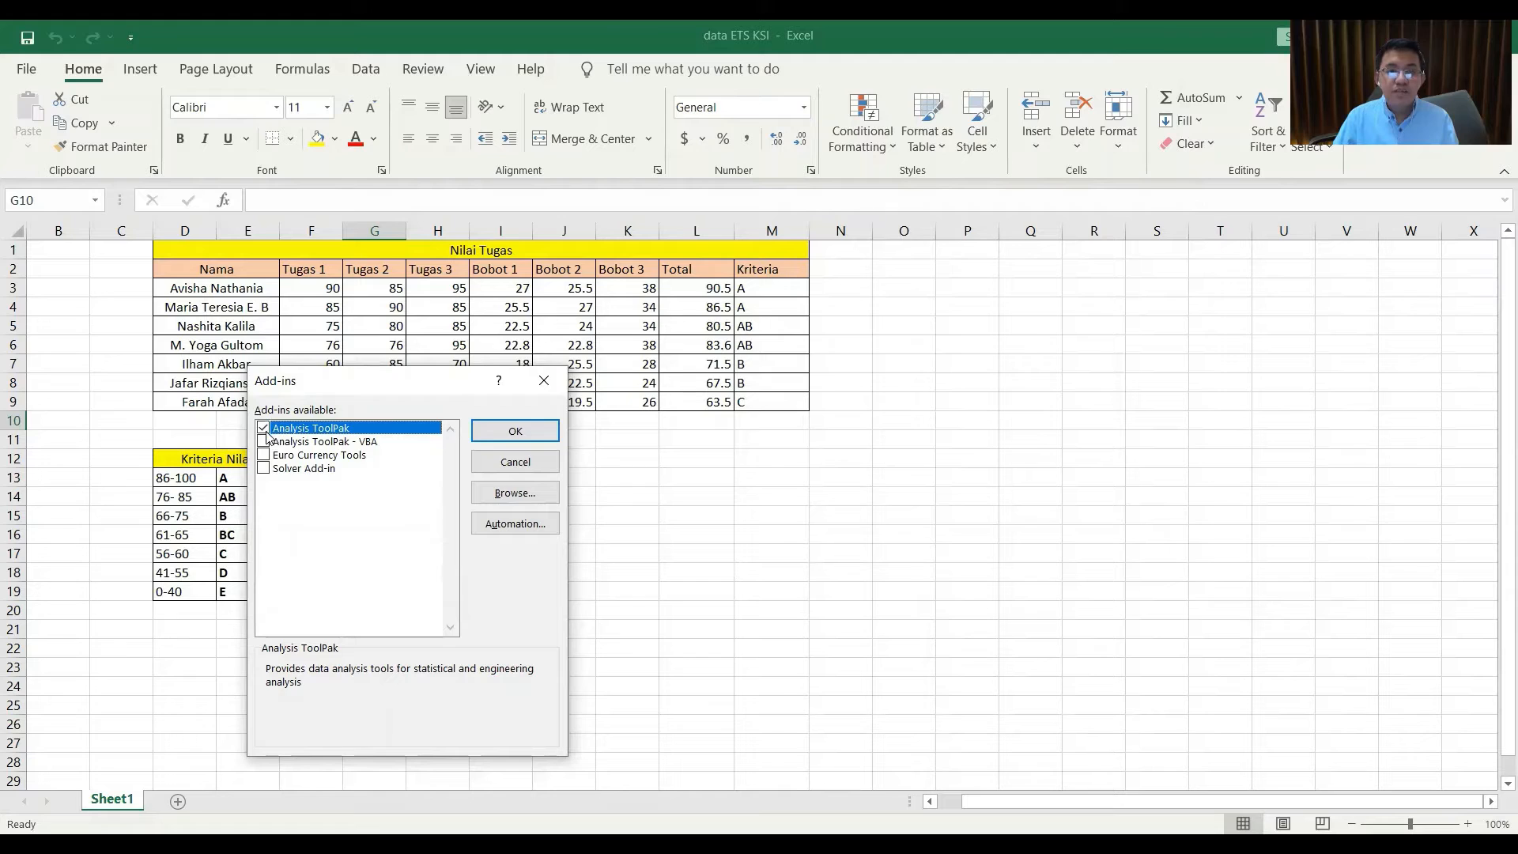
pyautogui.click(516, 432)
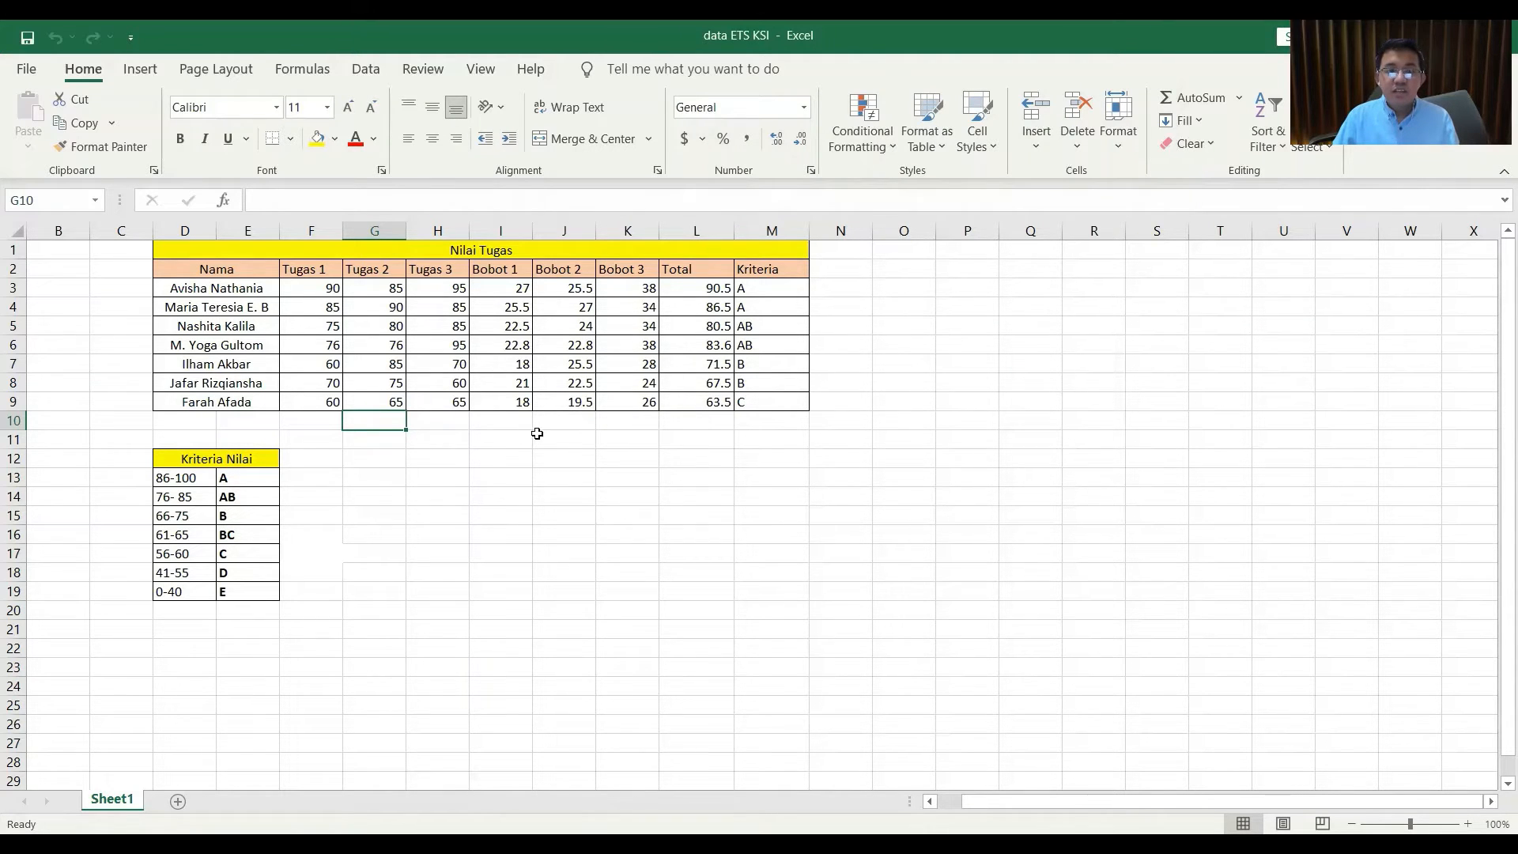
# Choose Descriptive Statistics from the Data Analysis tools on the Data tab.
pyautogui.click(368, 73)
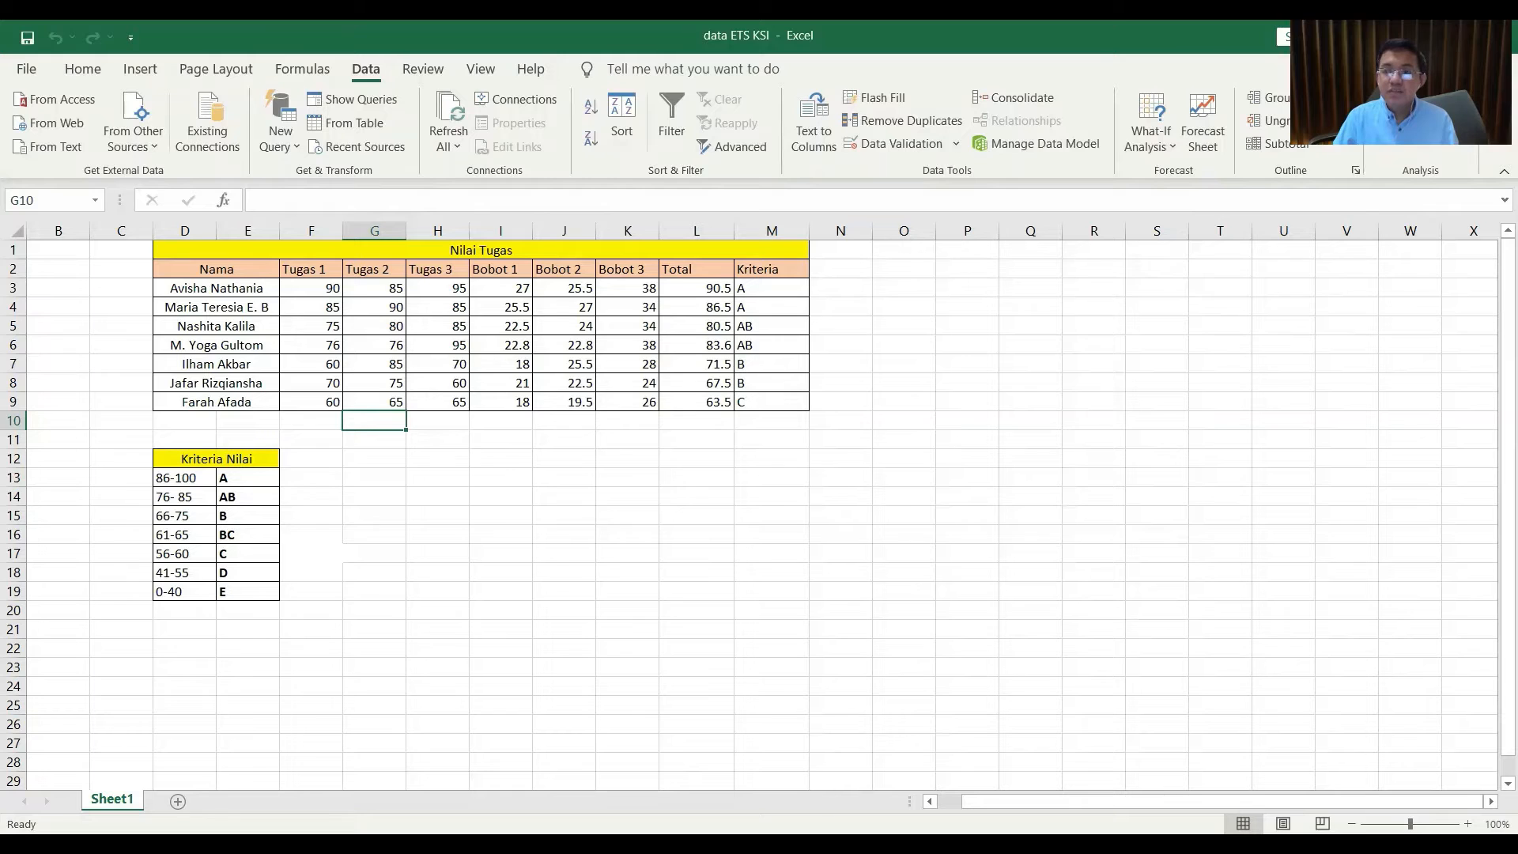
pyautogui.click(1419, 98)
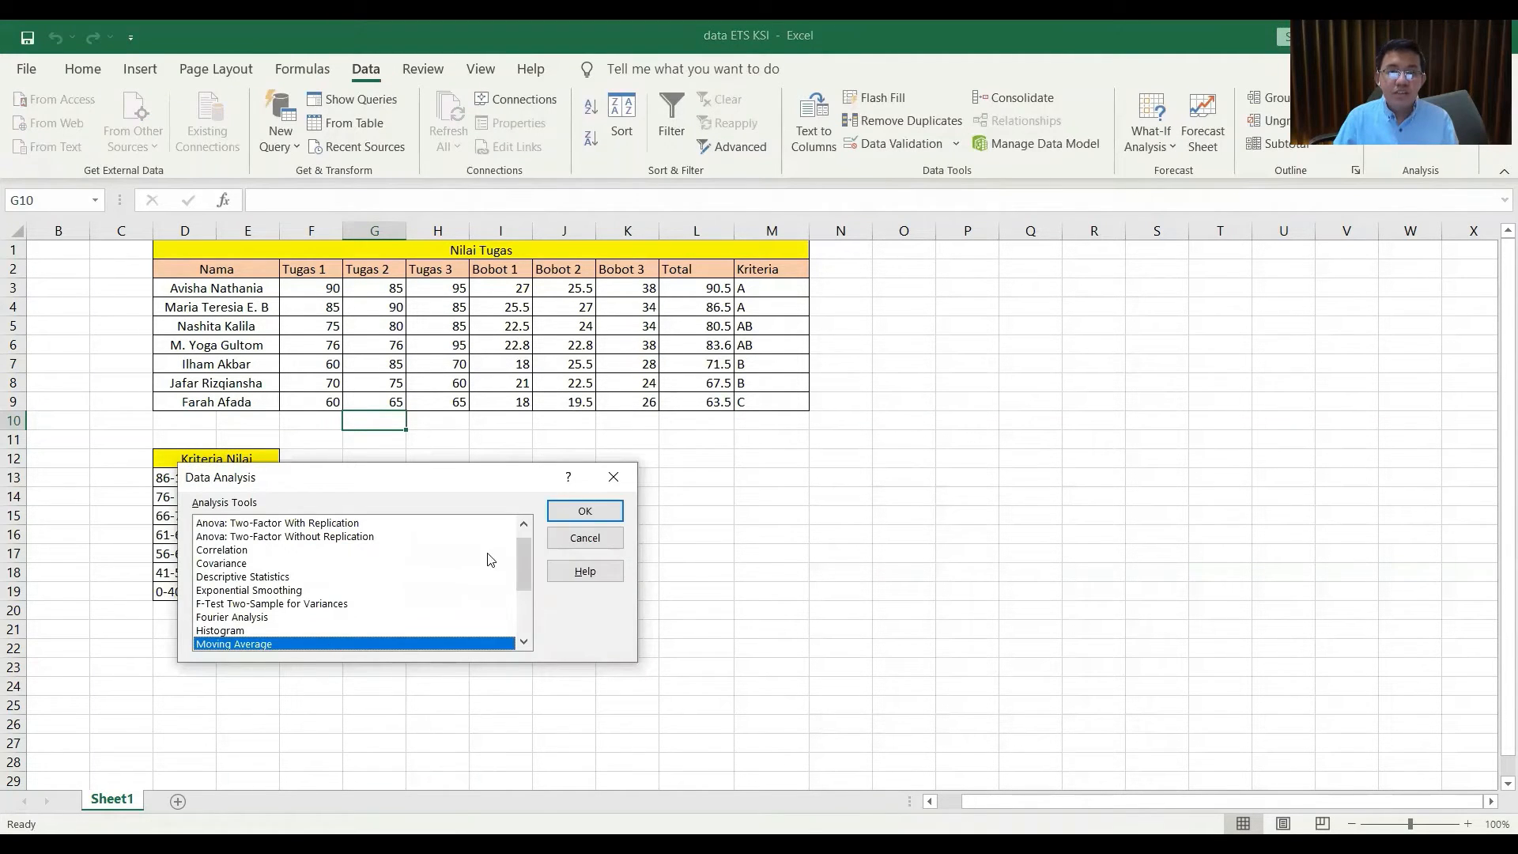
pyautogui.moveTo(524, 569)
pyautogui.mouseDown()
pyautogui.moveTo(520, 590)
pyautogui.moveTo(537, 547)
pyautogui.moveTo(525, 610)
pyautogui.moveTo(516, 543)
pyautogui.mouseUp()
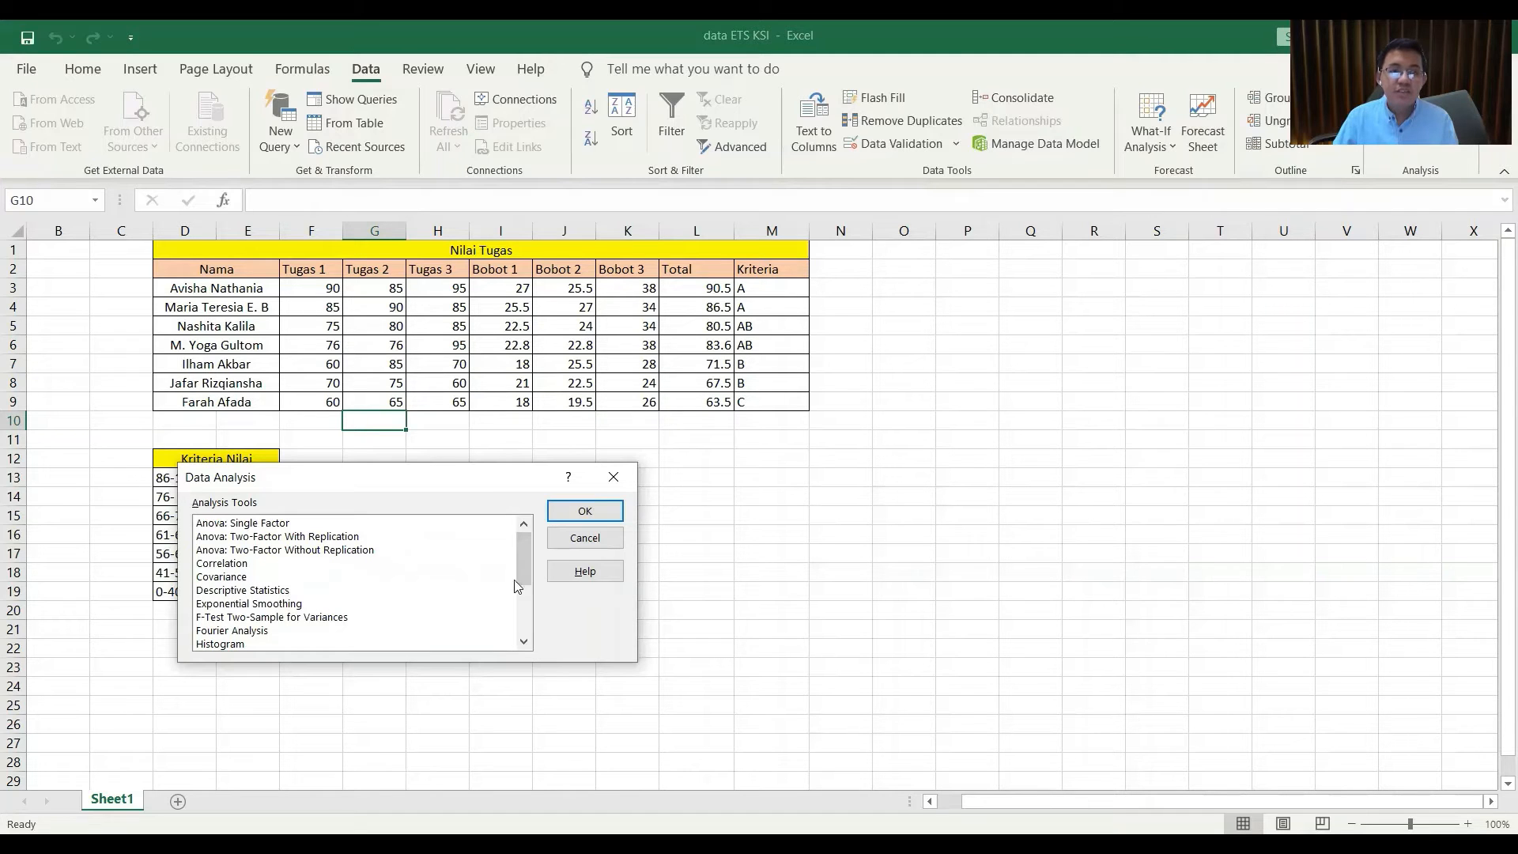
pyautogui.moveTo(521, 561)
pyautogui.mouseDown()
pyautogui.moveTo(519, 640)
pyautogui.moveTo(517, 534)
pyautogui.mouseUp()
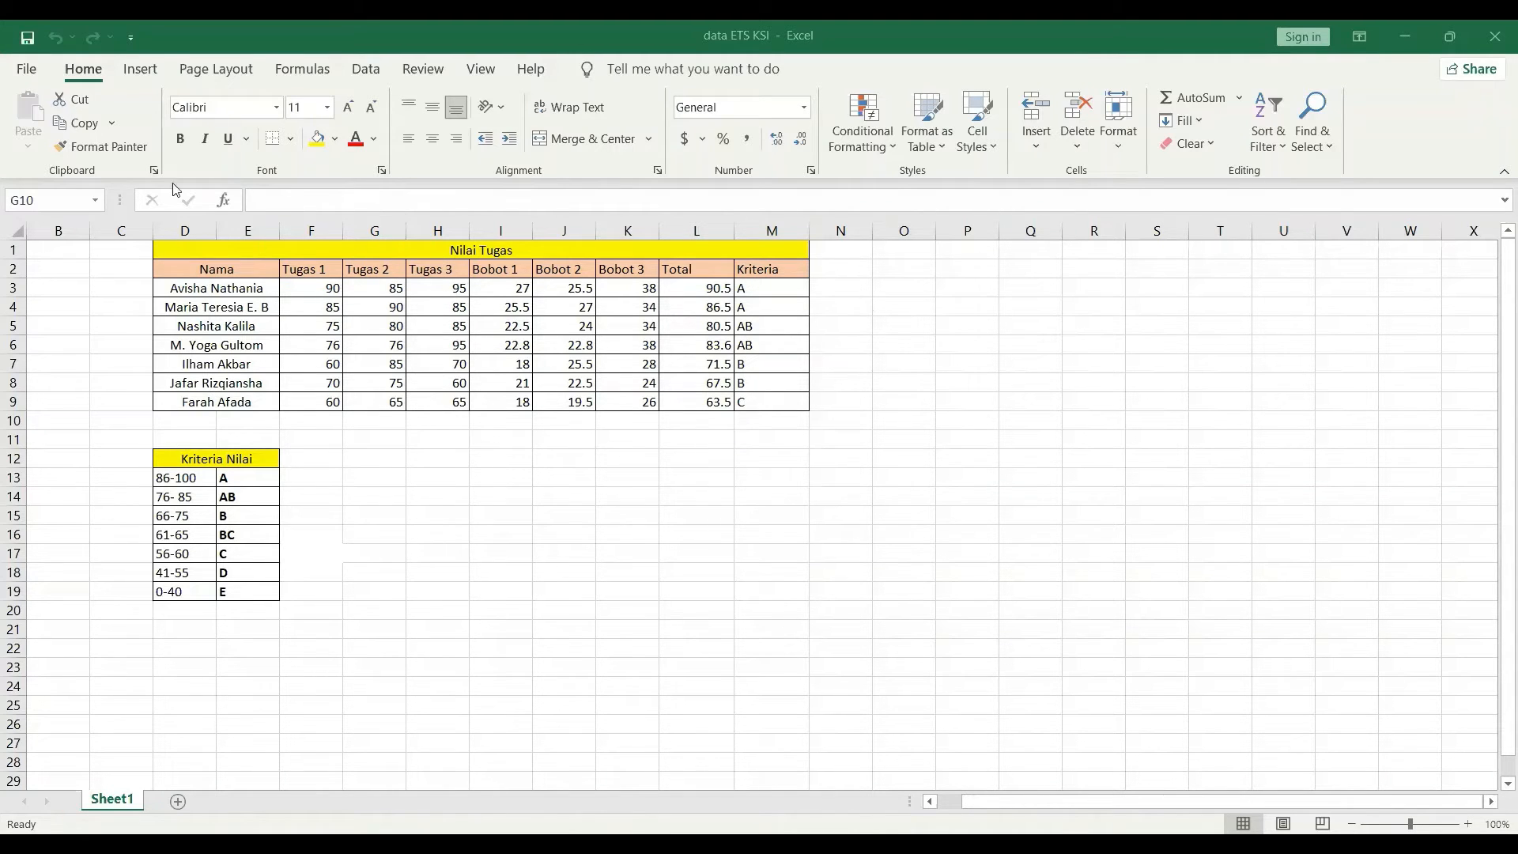
pyautogui.click(365, 72)
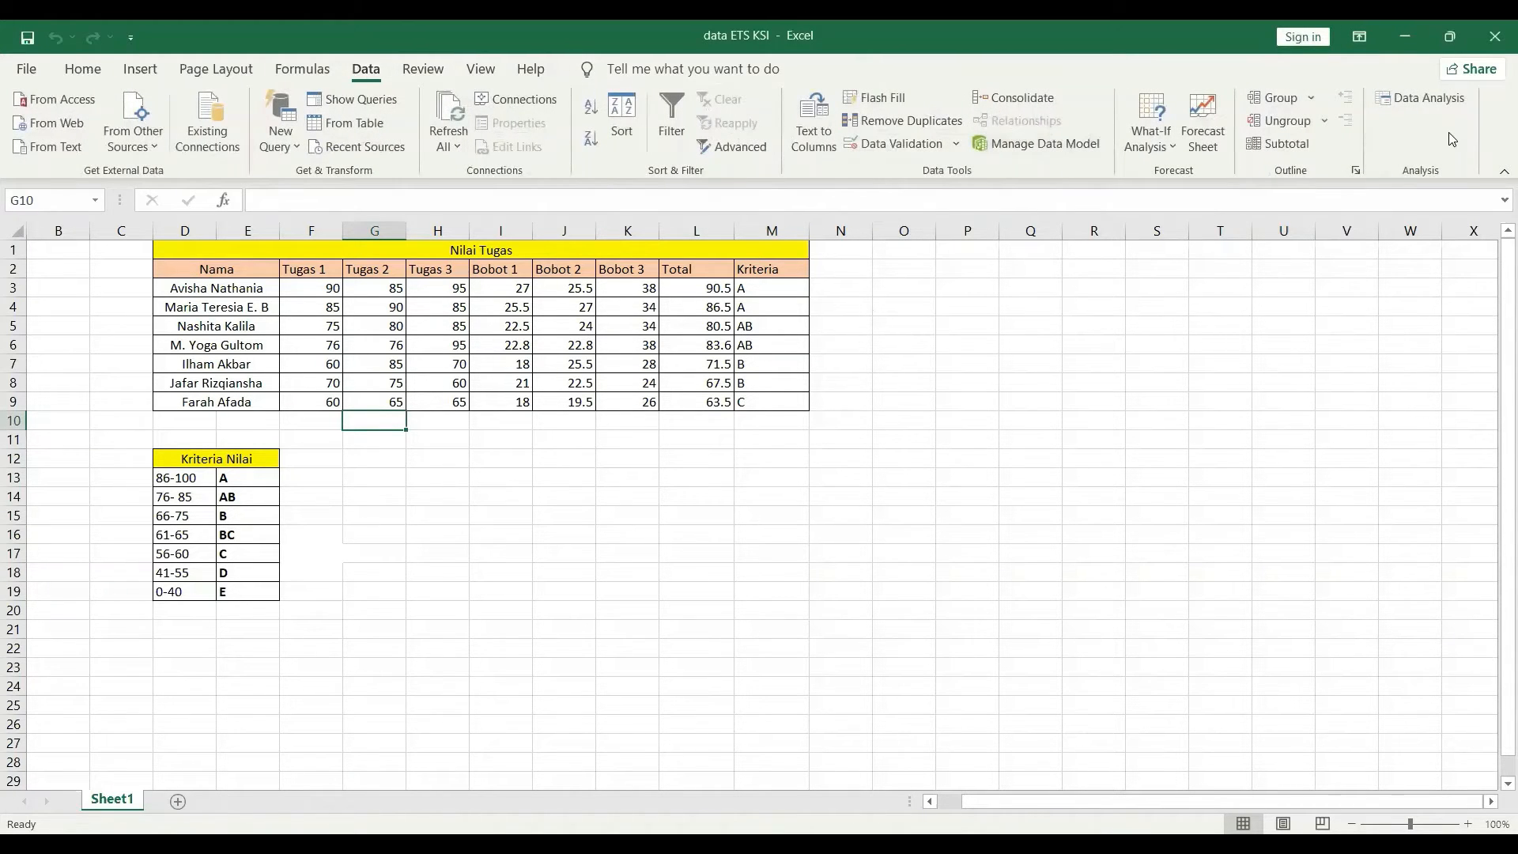
pyautogui.click(1412, 100)
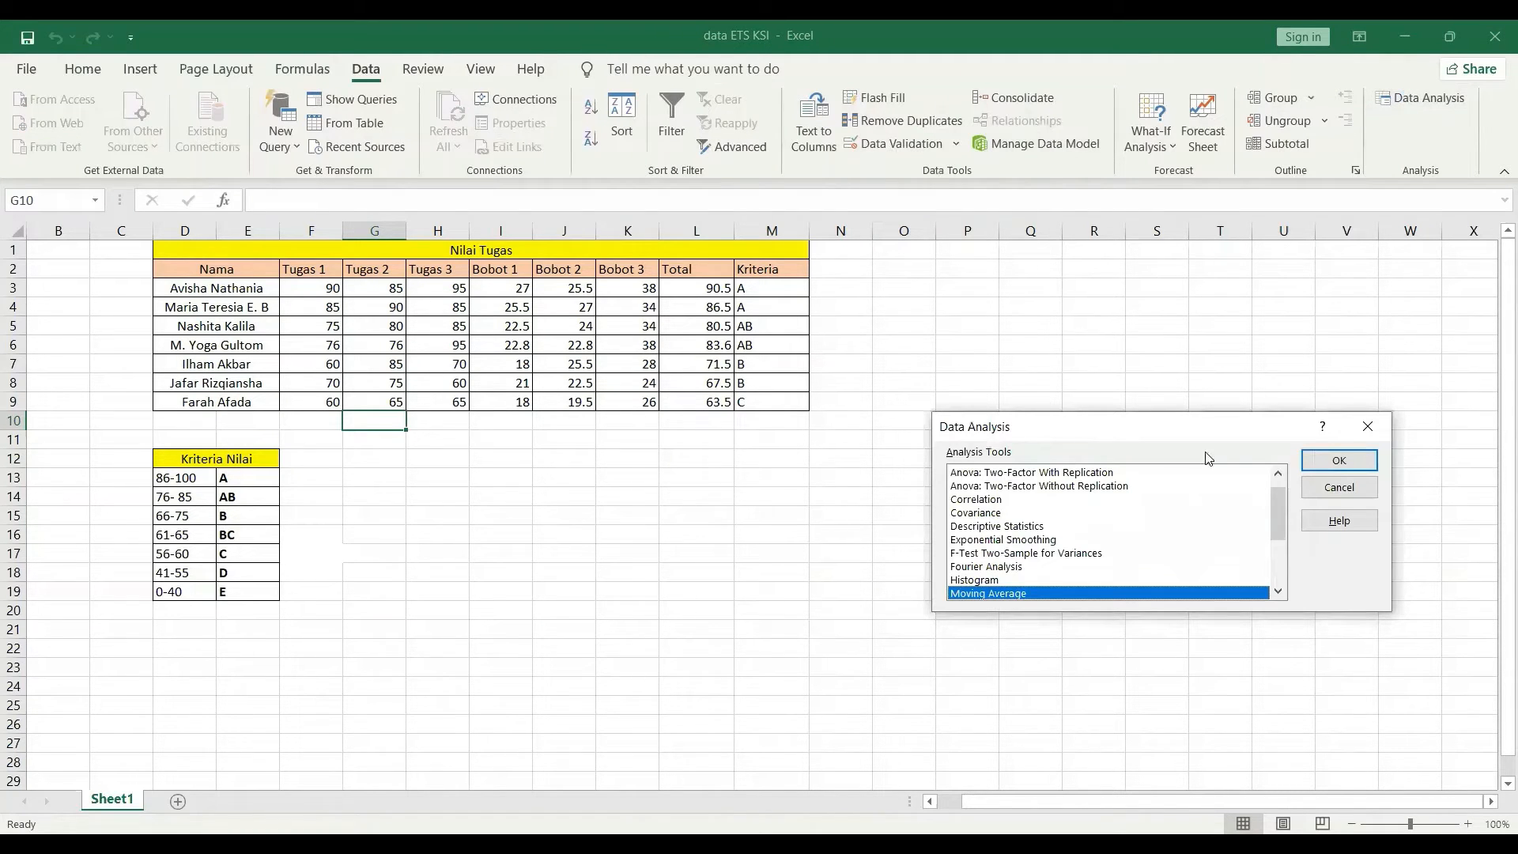
pyautogui.scroll(3, 1207, 471)
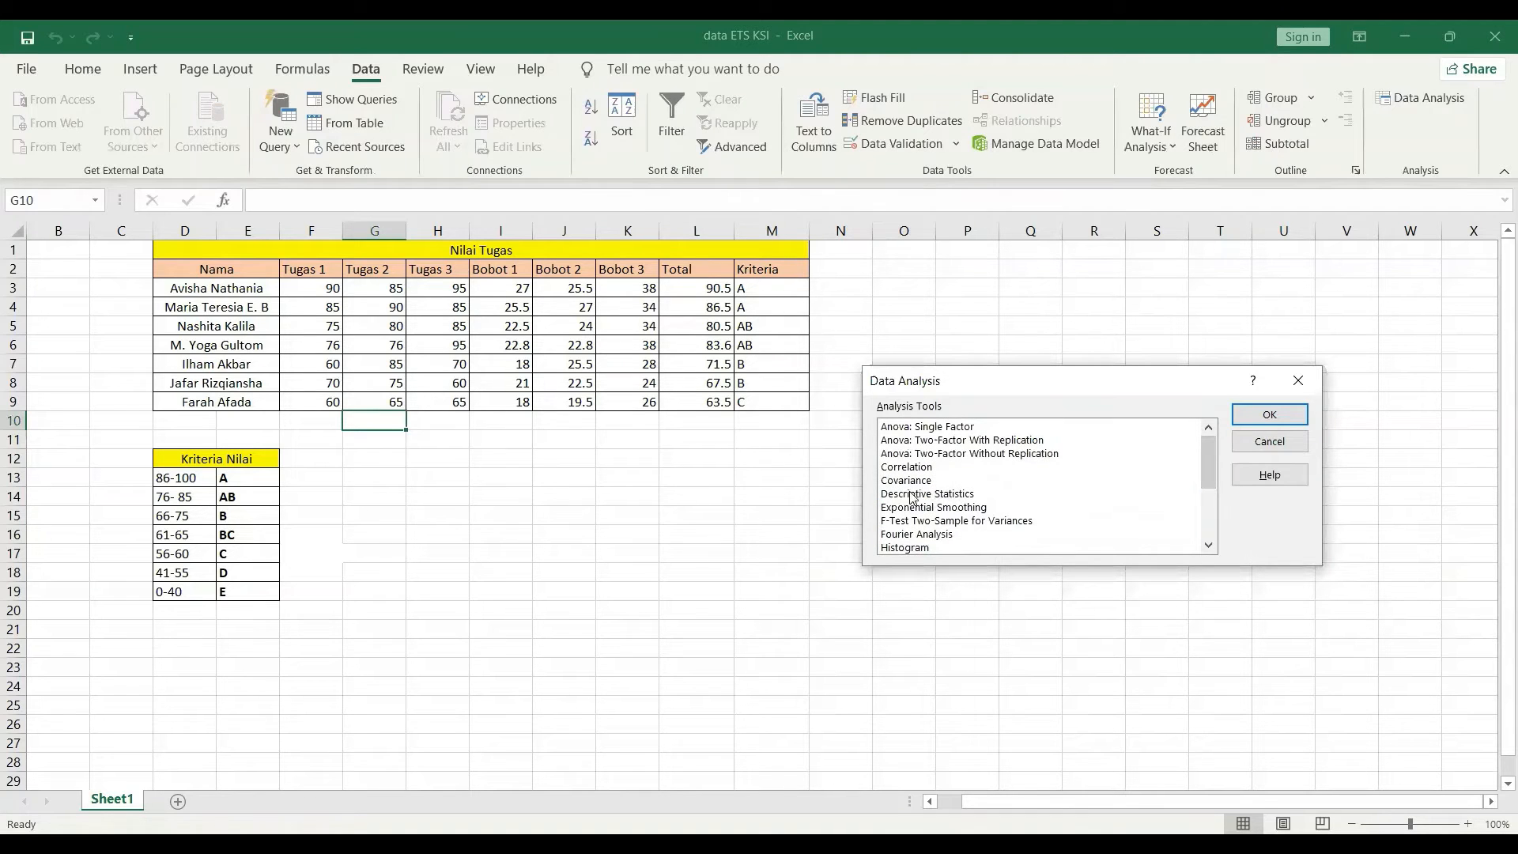
pyautogui.click(954, 495)
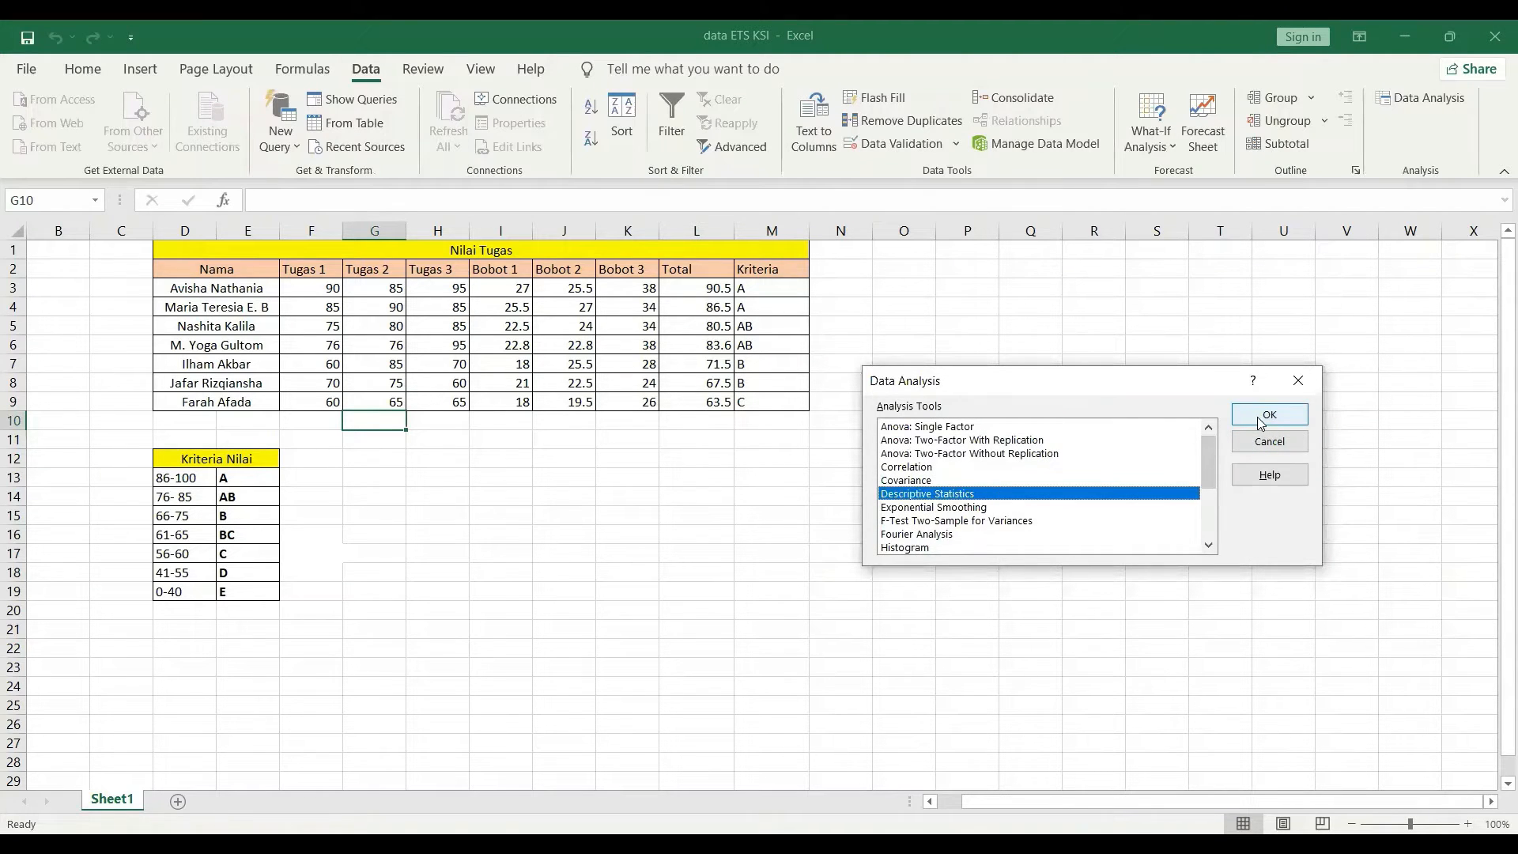
pyautogui.click(1259, 416)
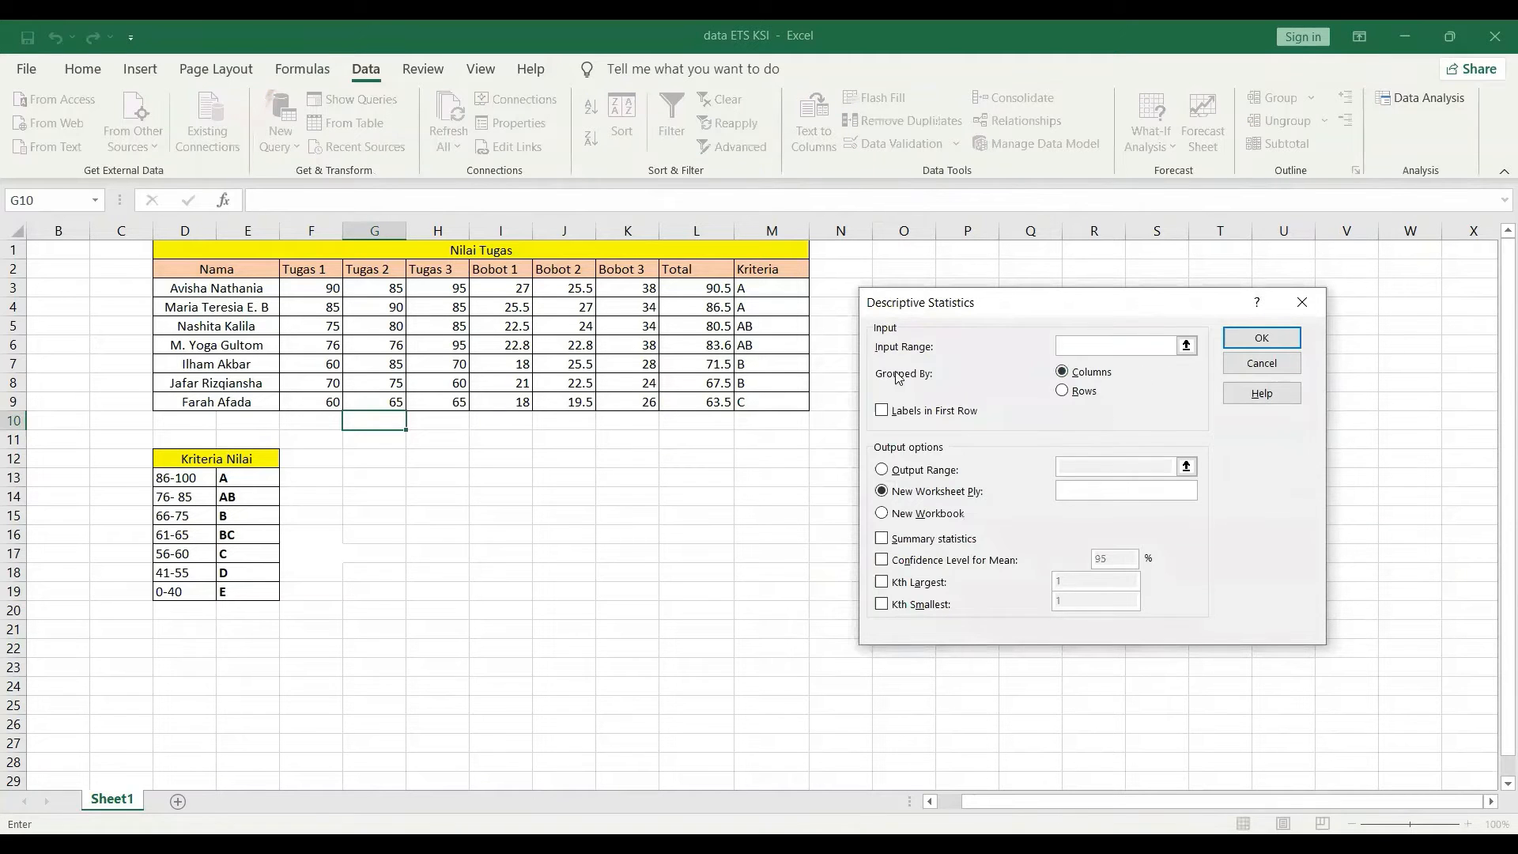
# Set the Descriptive Statistics input range to F2:H9, covering Tugas 1 to Tugas 3.
pyautogui.click(1187, 347)
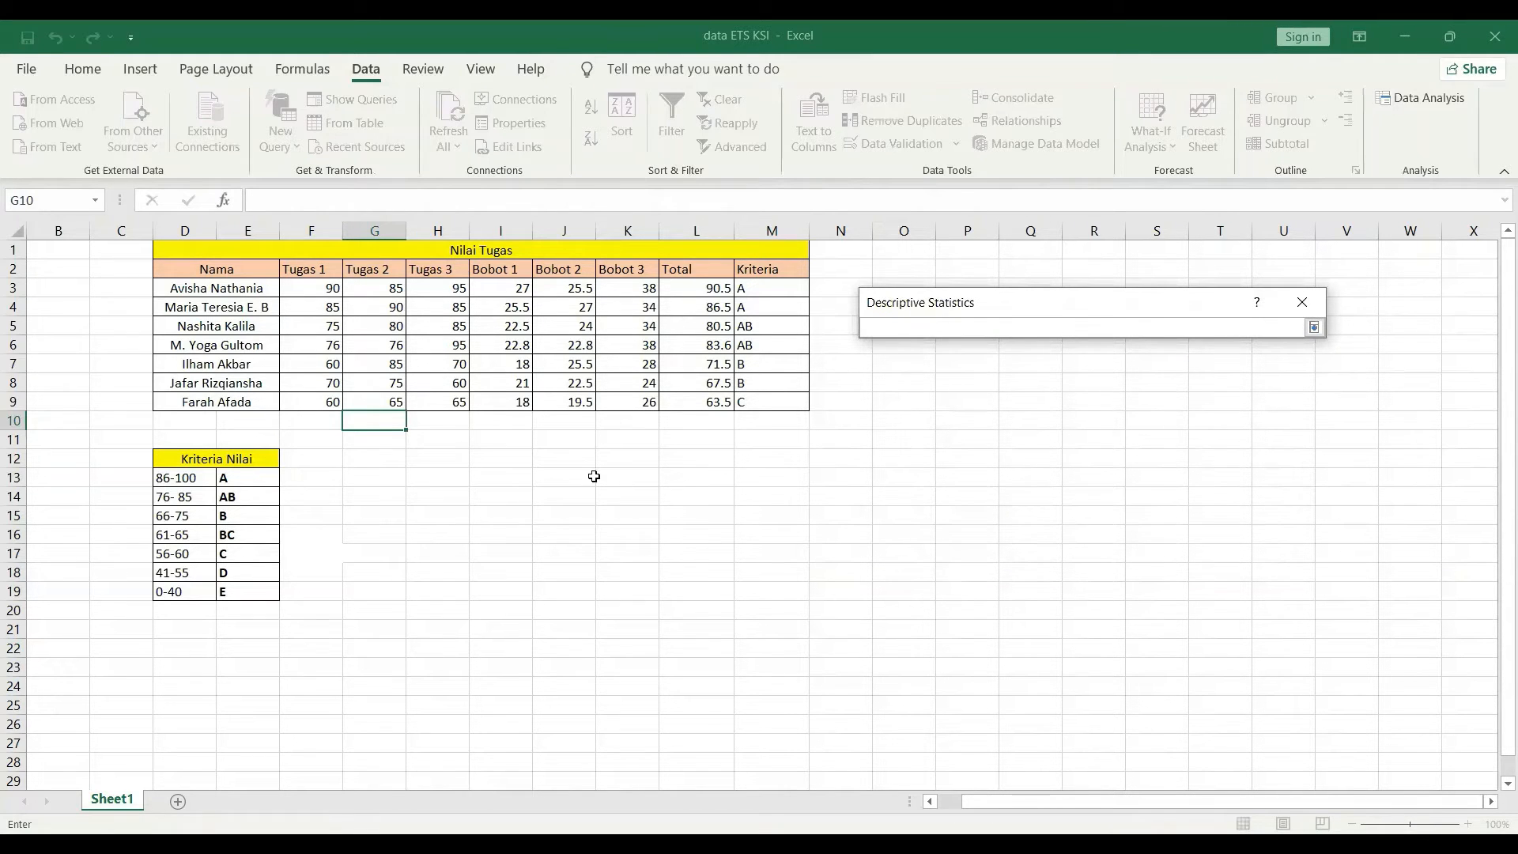
pyautogui.click(300, 269)
pyautogui.moveTo(301, 270); pyautogui.dragTo(443, 277)
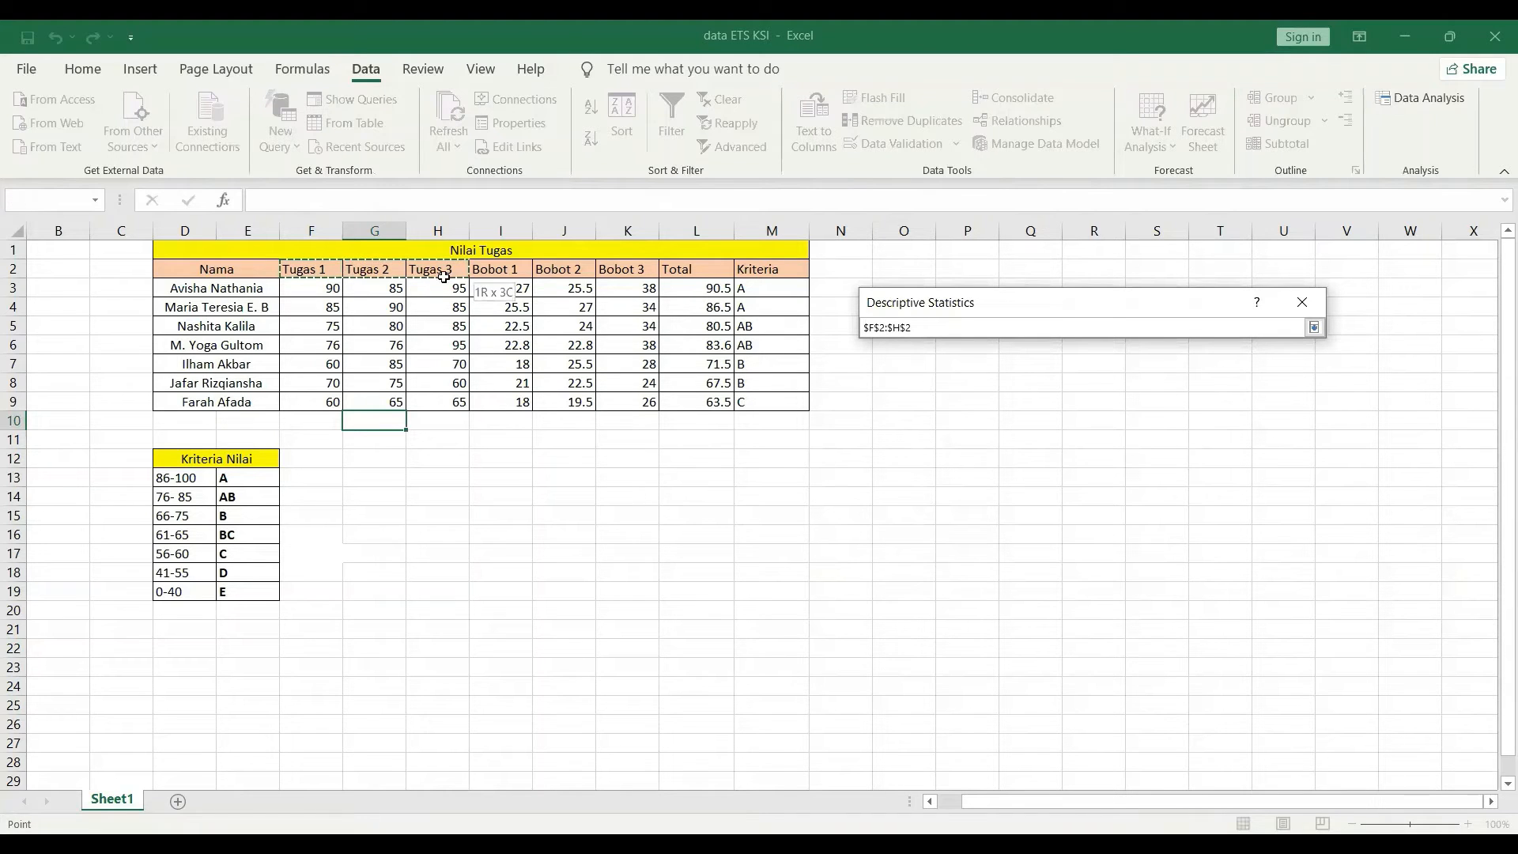
pyautogui.keyDown('shift'); pyautogui.click(459, 404); pyautogui.keyUp('shift')
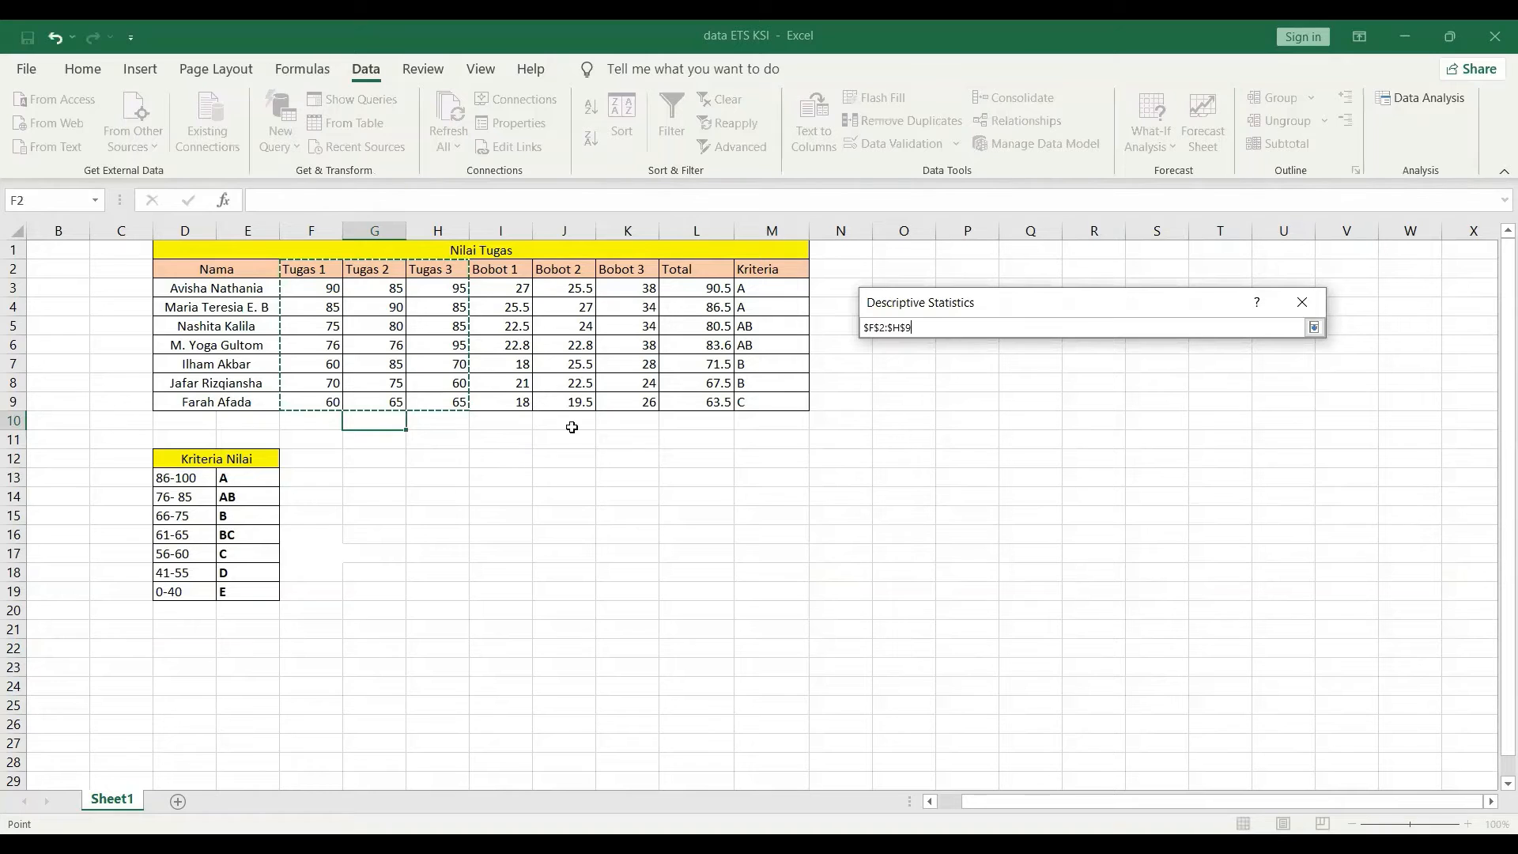
pyautogui.click(1315, 327)
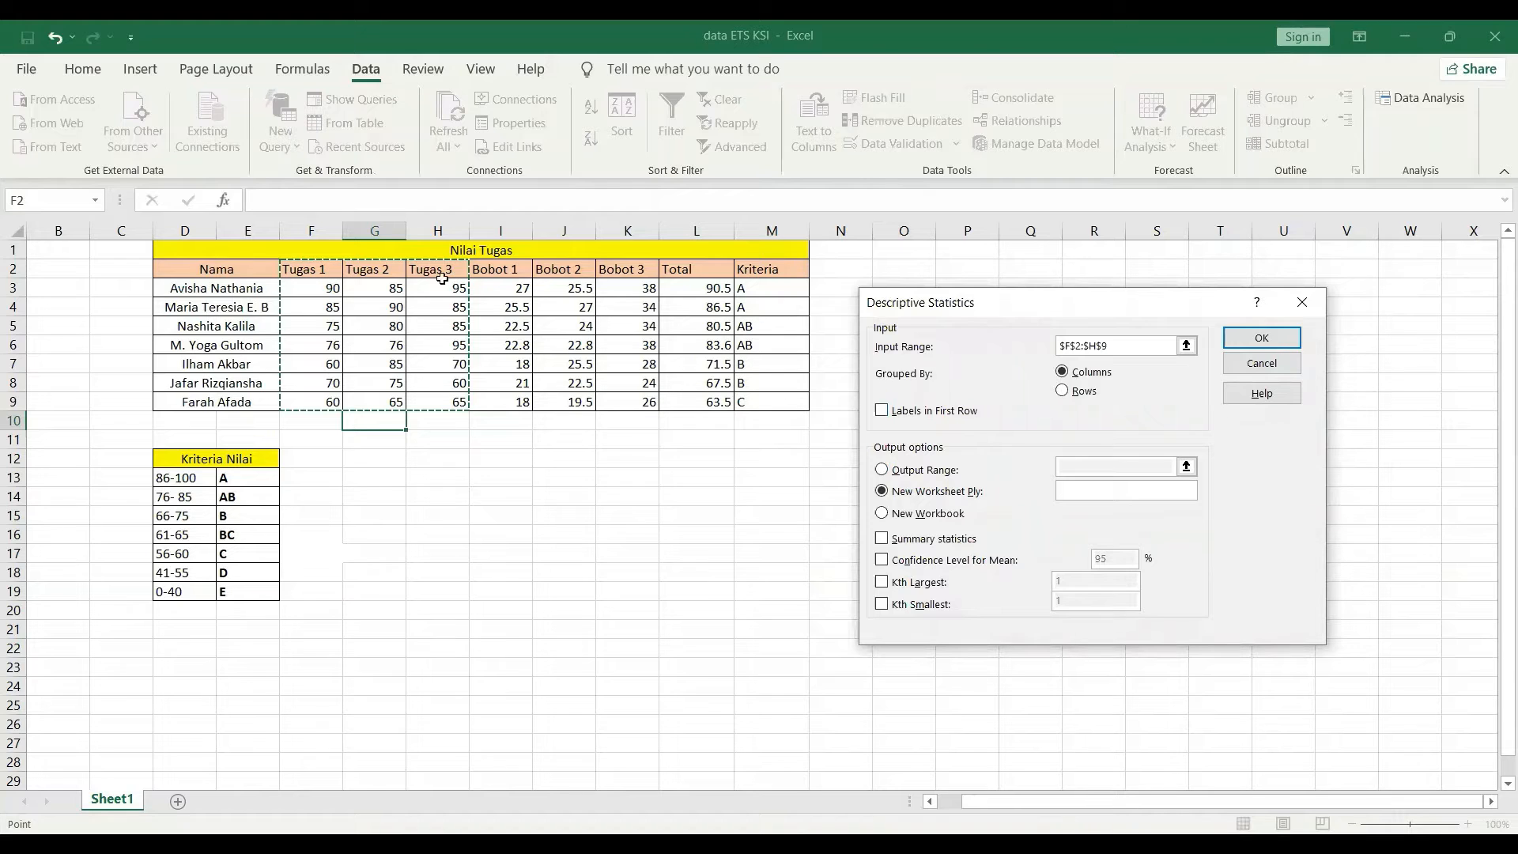
# Use the first row as labels and send output to cell G12.
pyautogui.click(882, 411)
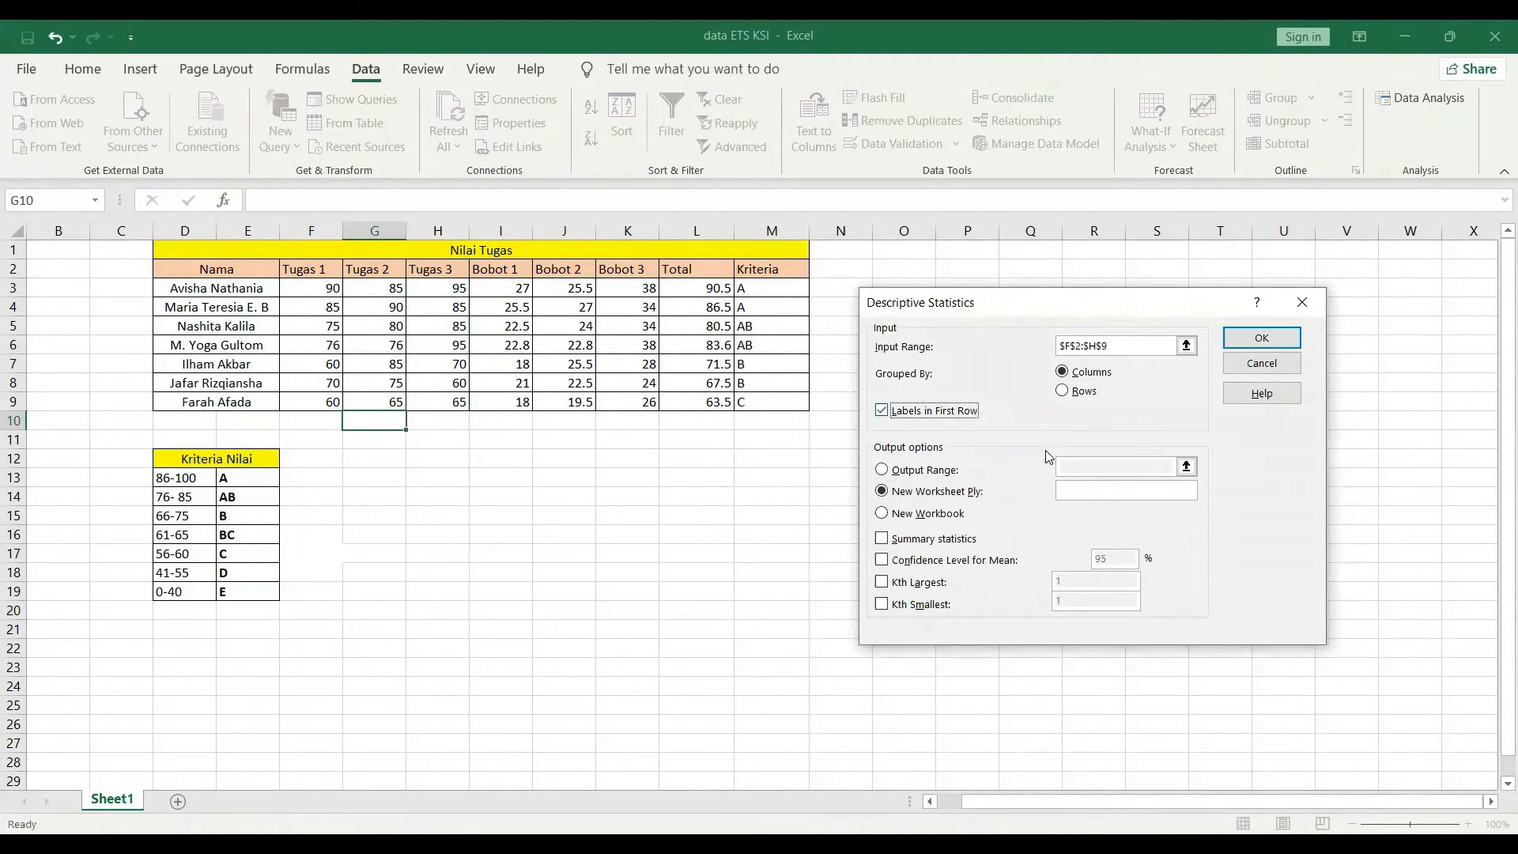
pyautogui.moveTo(884, 470); pyautogui.dragTo(1164, 479)
pyautogui.click(1162, 468)
pyautogui.click(1186, 467)
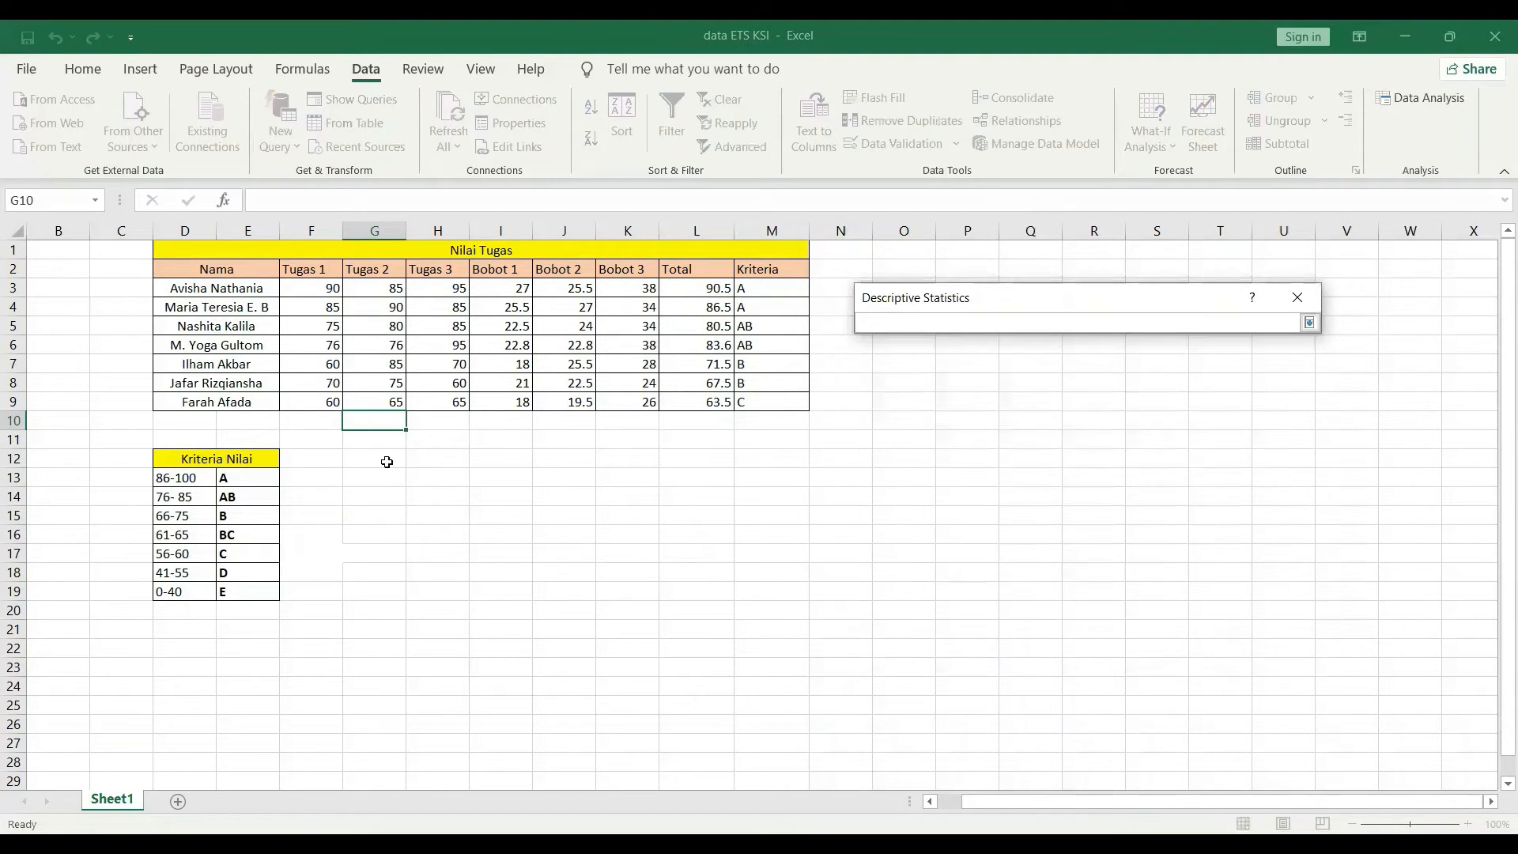
pyautogui.click(400, 458)
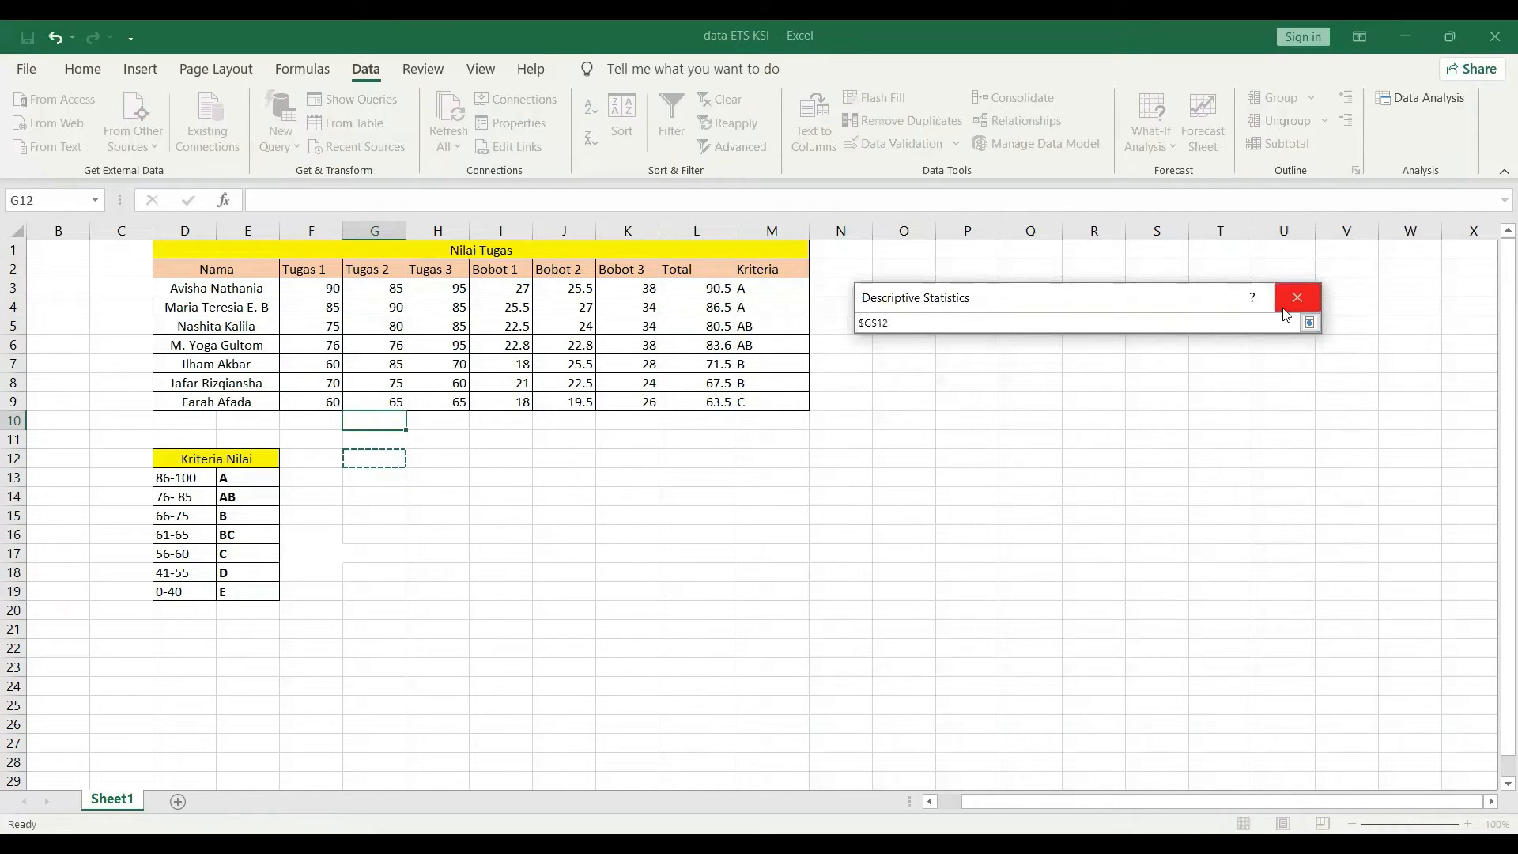
pyautogui.click(1309, 323)
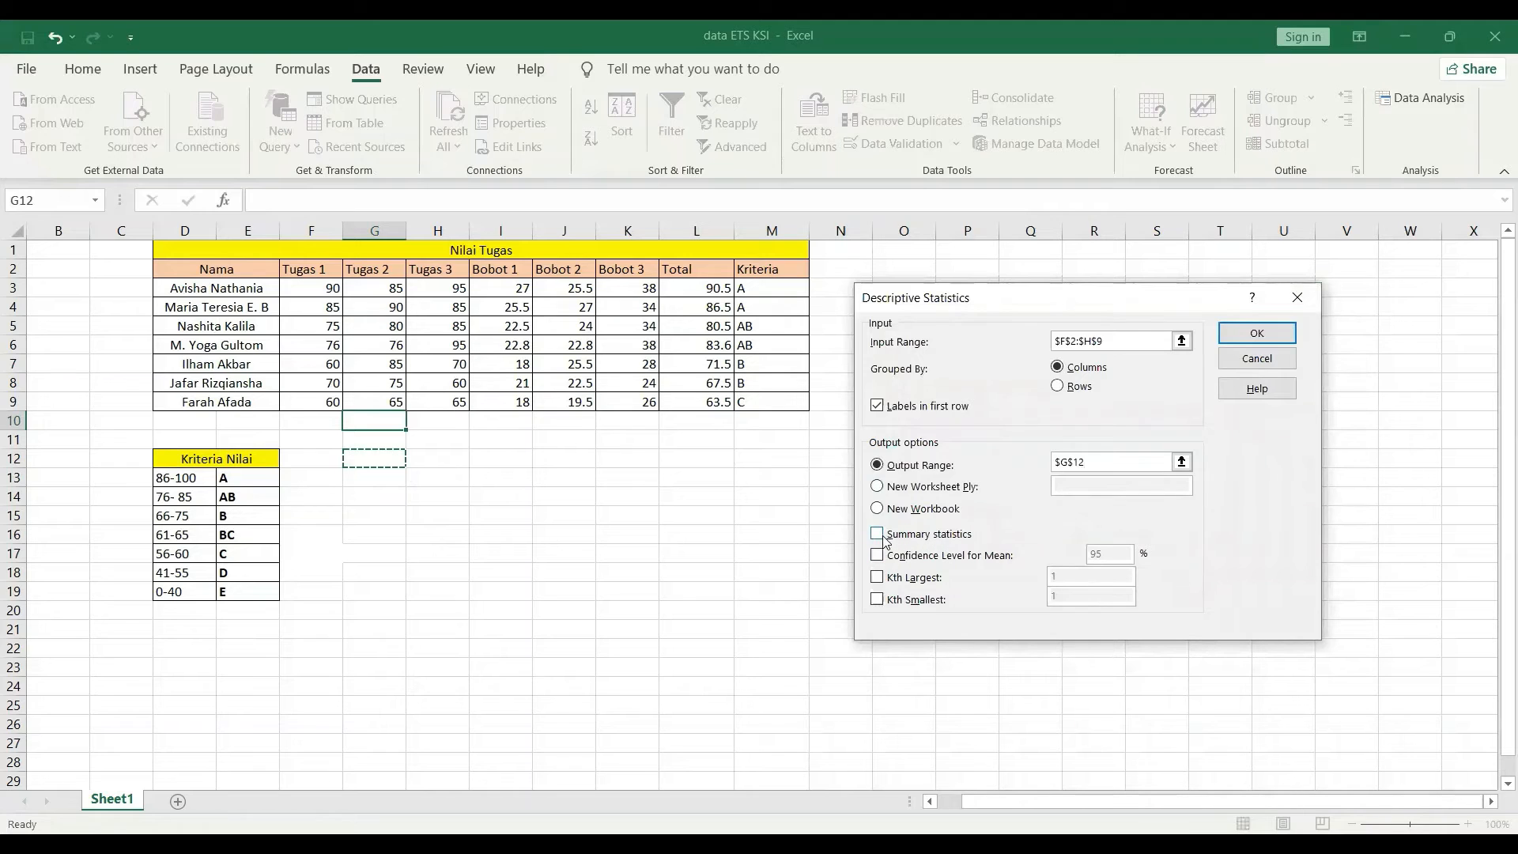
# Include summary statistics, confidence level, Kth largest and smallest, and run the analysis.
pyautogui.click(878, 535)
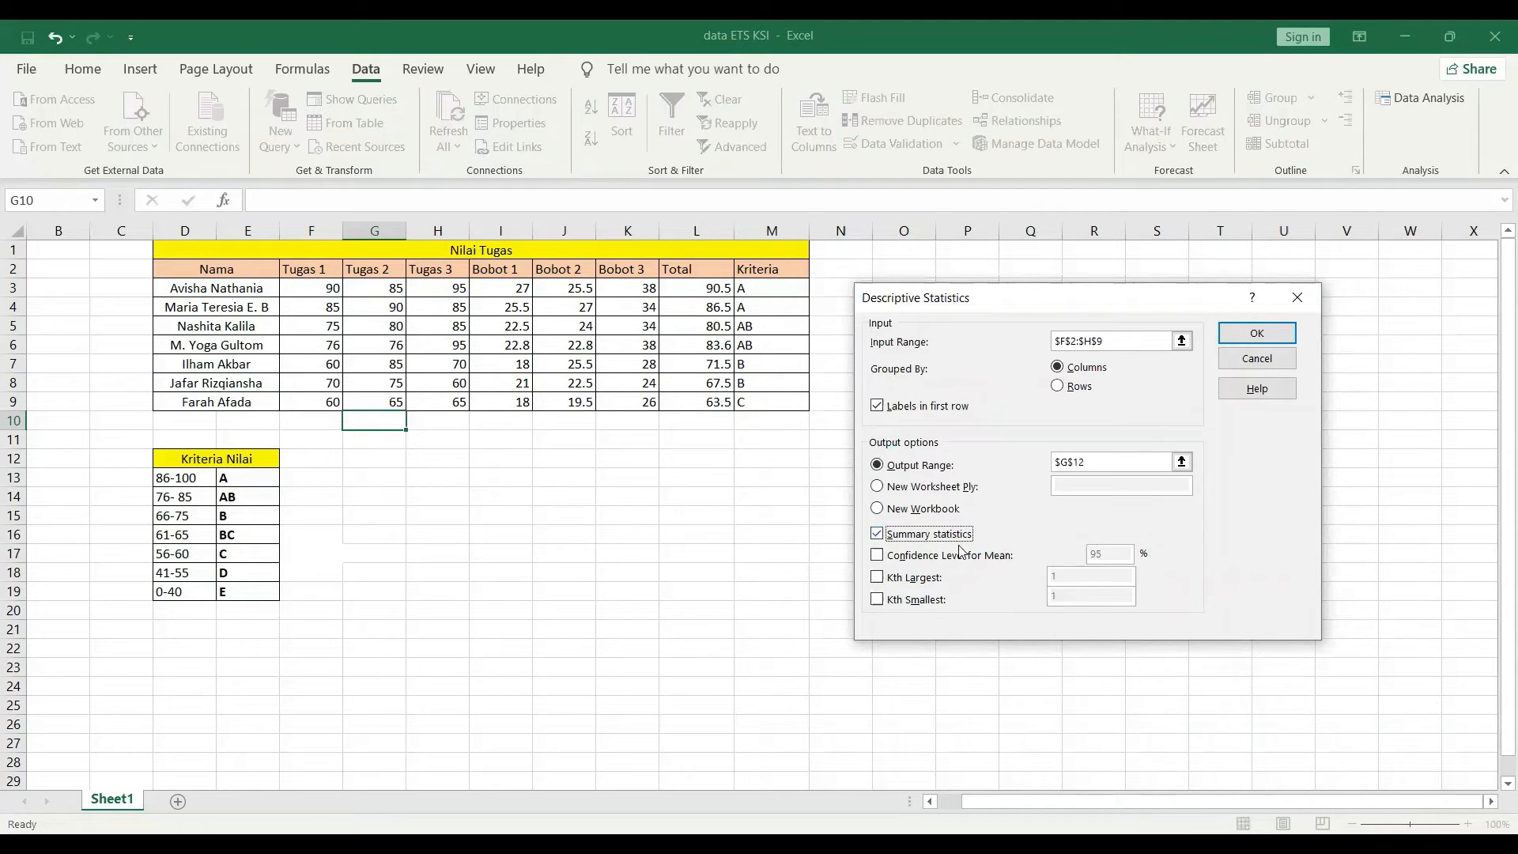
pyautogui.click(878, 555)
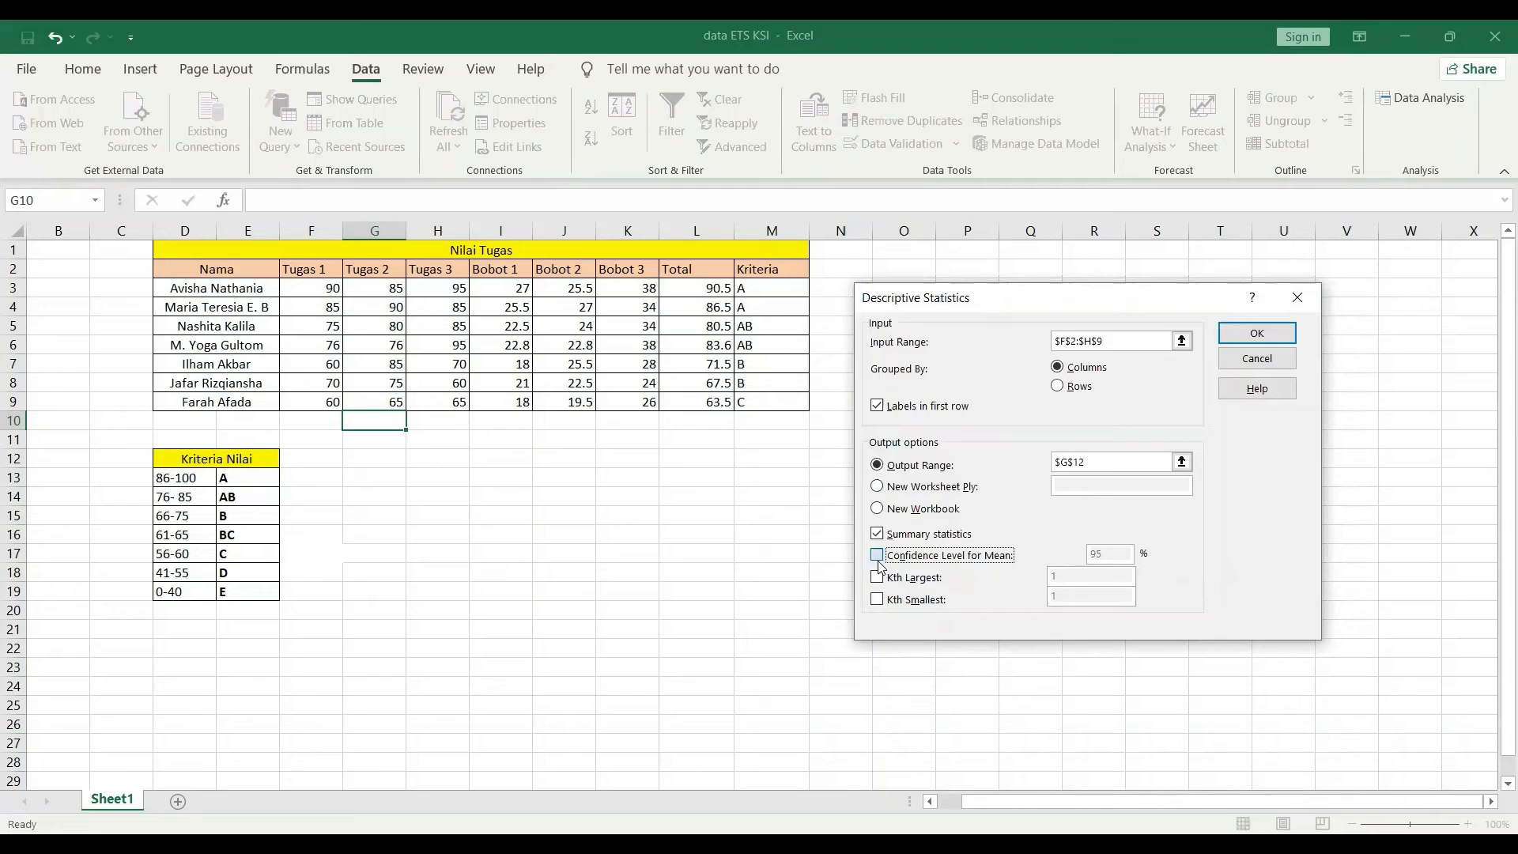
pyautogui.click(876, 575)
pyautogui.click(872, 595)
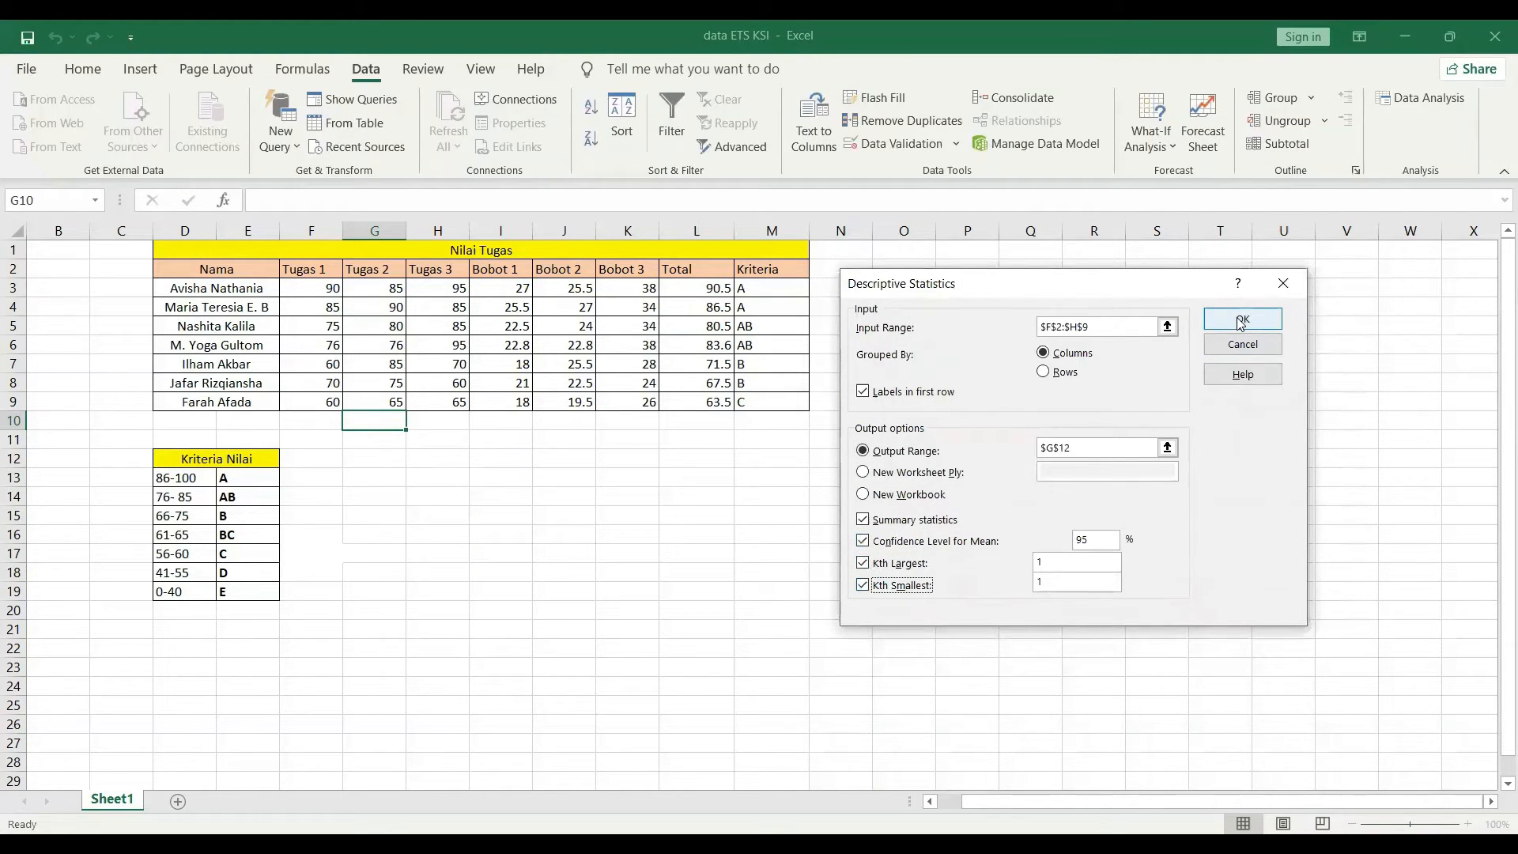
pyautogui.click(1240, 320)
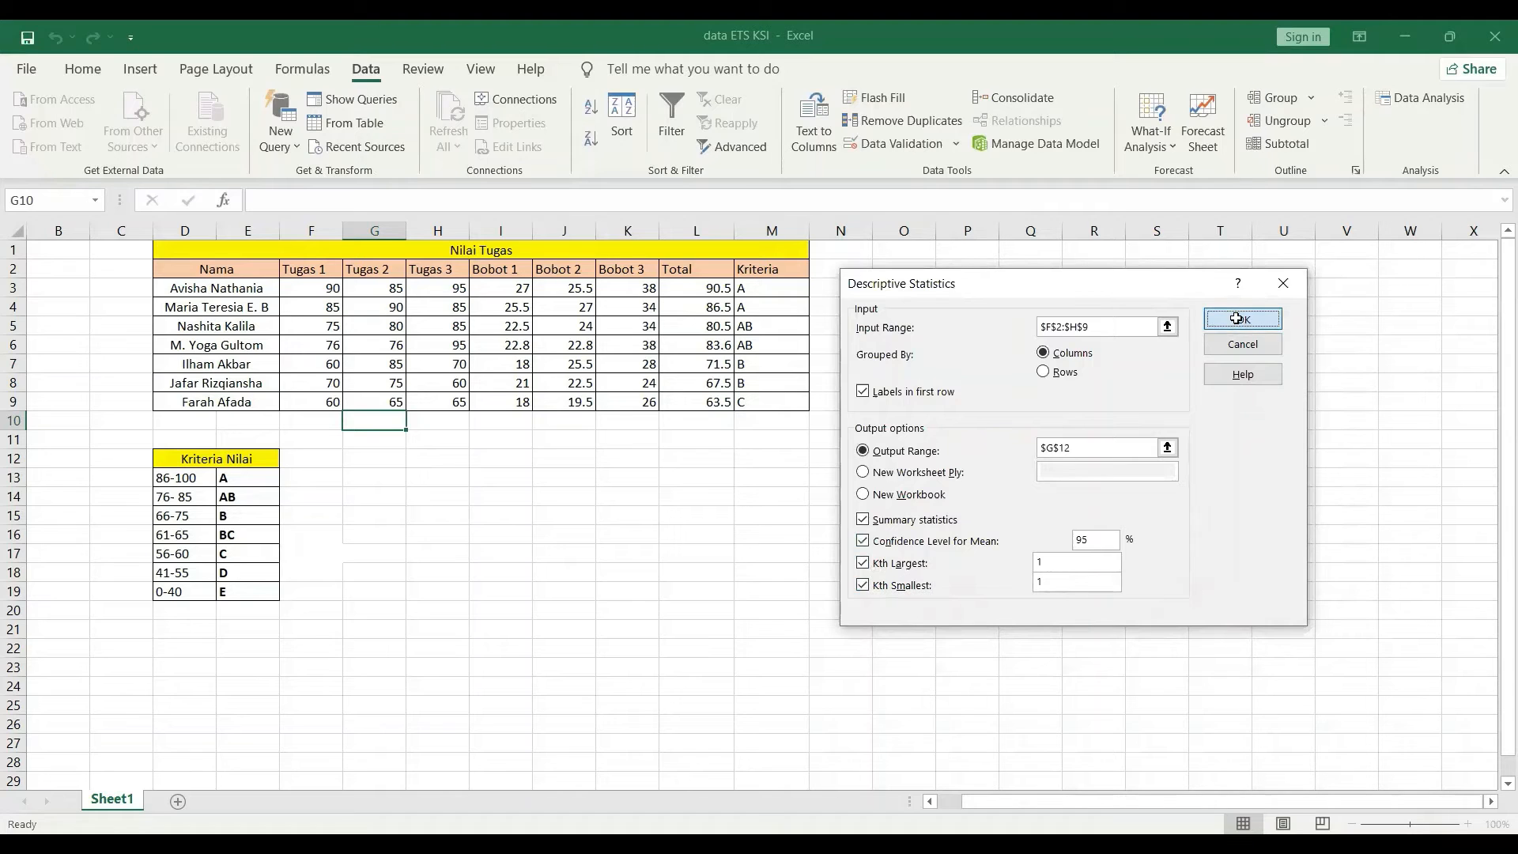
pyautogui.scroll(-1, 767, 482)
pyautogui.click(789, 408)
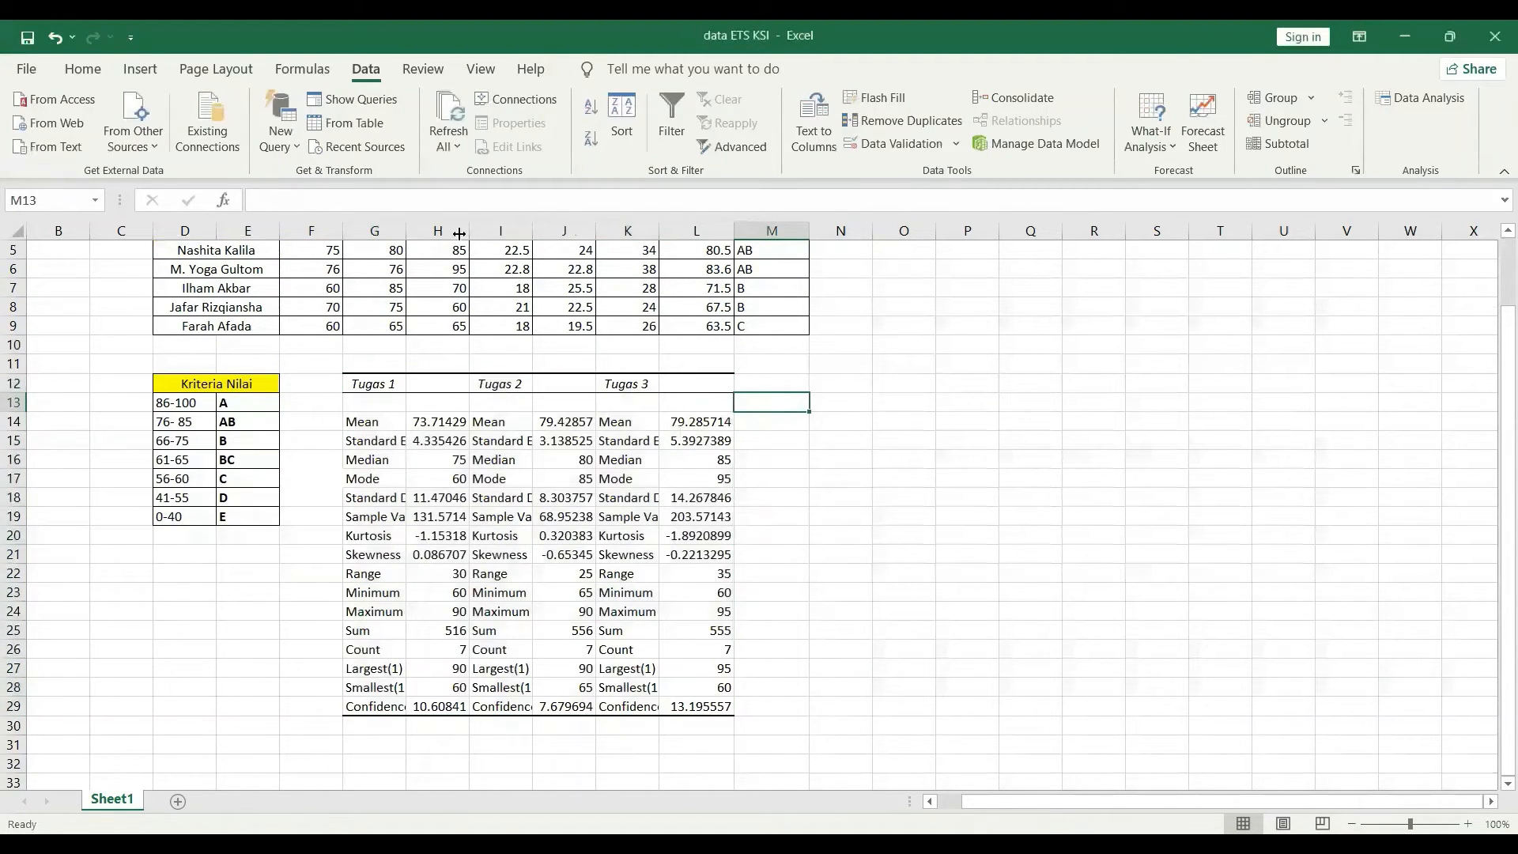
# Widen column G to fit statistic labels such as Standard Deviation and Sample Variance.
pyautogui.moveTo(460, 233); pyautogui.dragTo(460, 234)
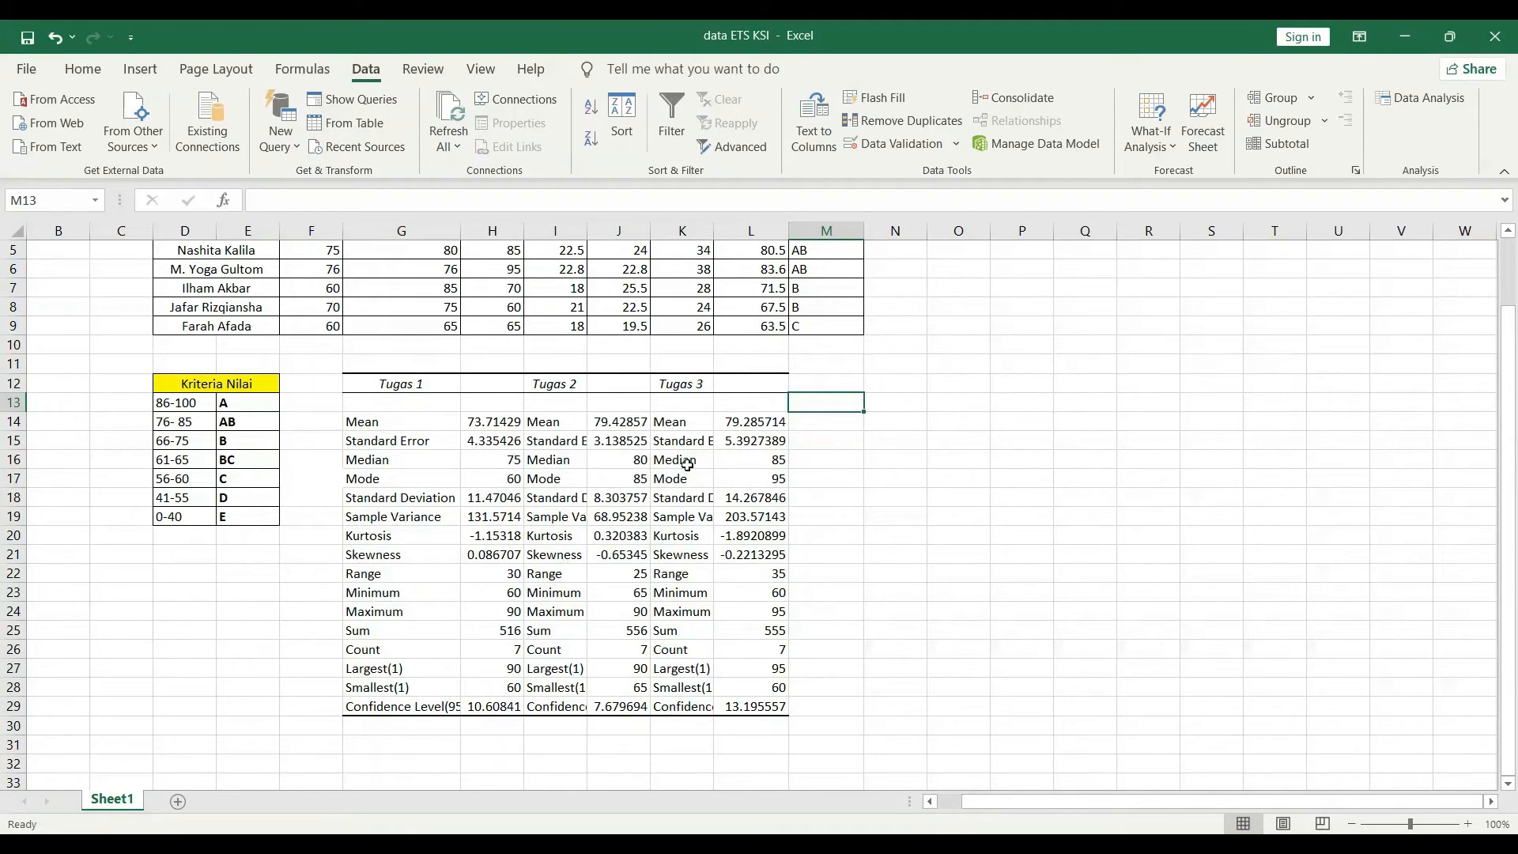
pyautogui.scroll(1, 786, 498)
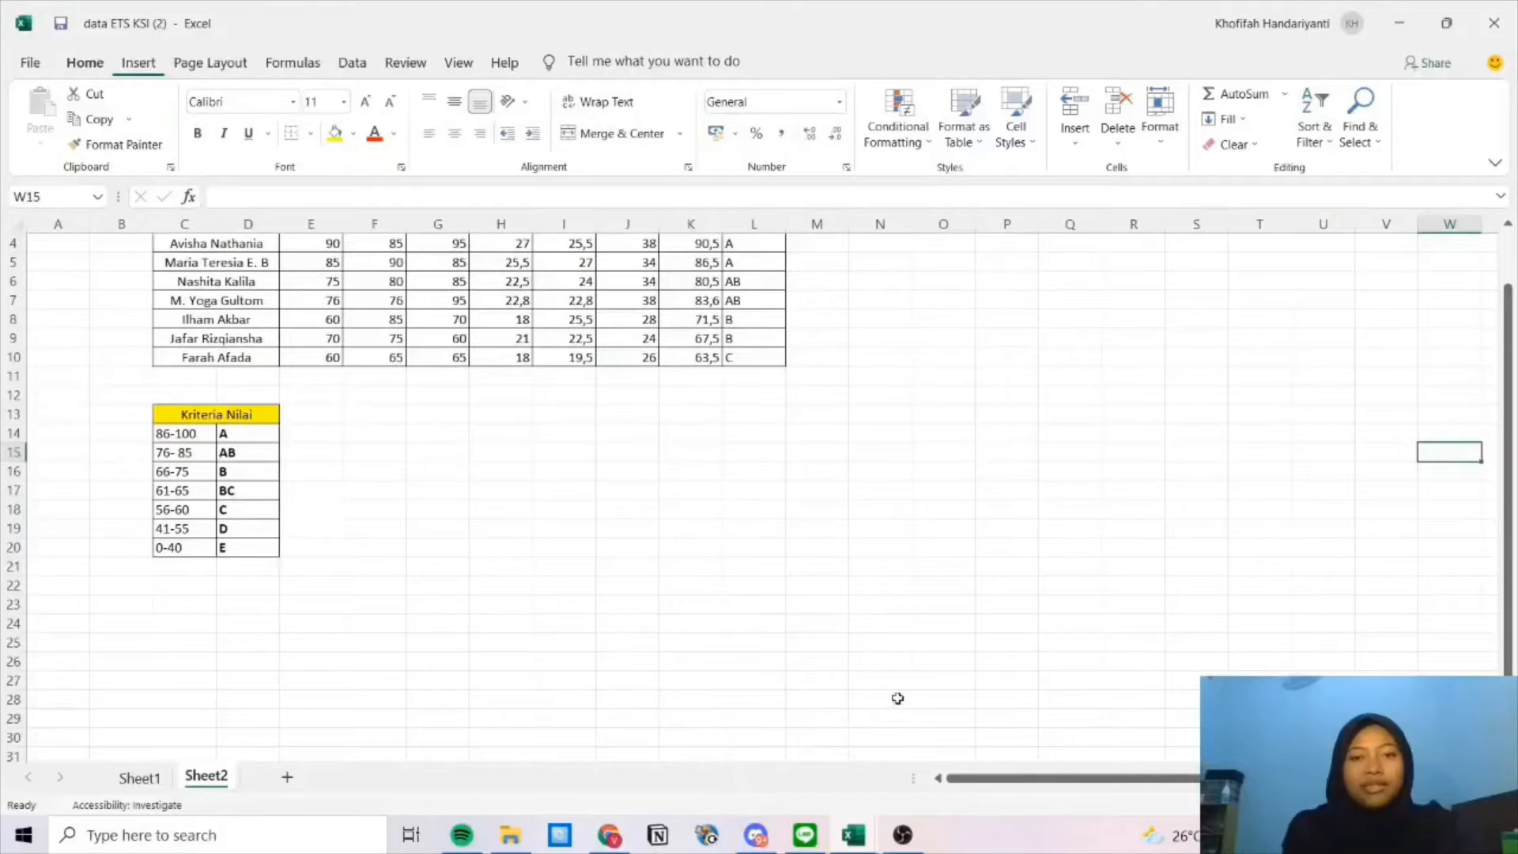
pyautogui.scroll(1, 899, 699)
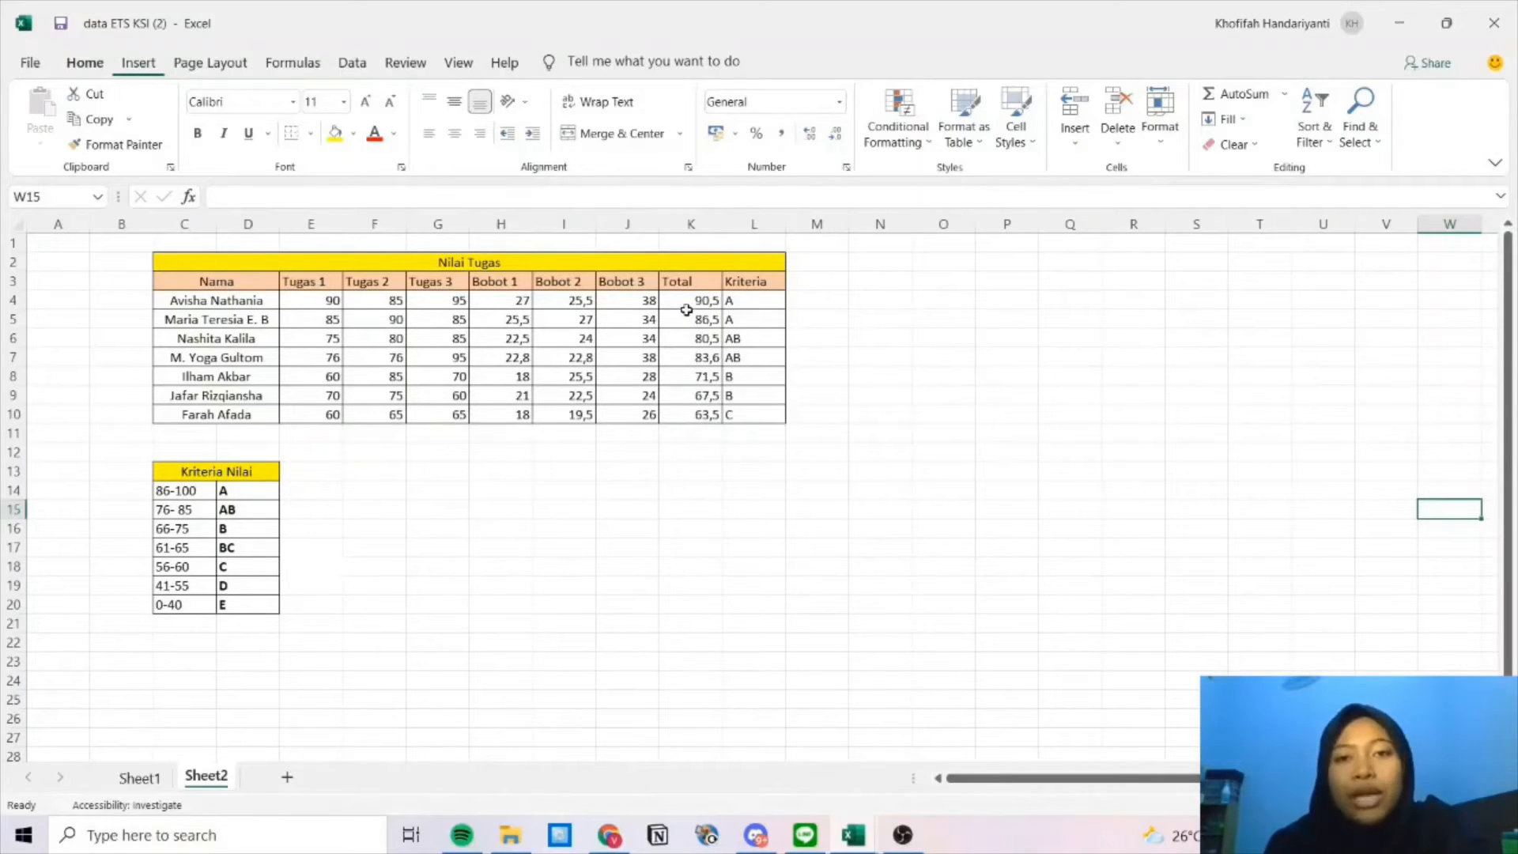
# Select the Total values in K3:K10 as data for a new chart.
pyautogui.moveTo(680, 282); pyautogui.dragTo(690, 410)
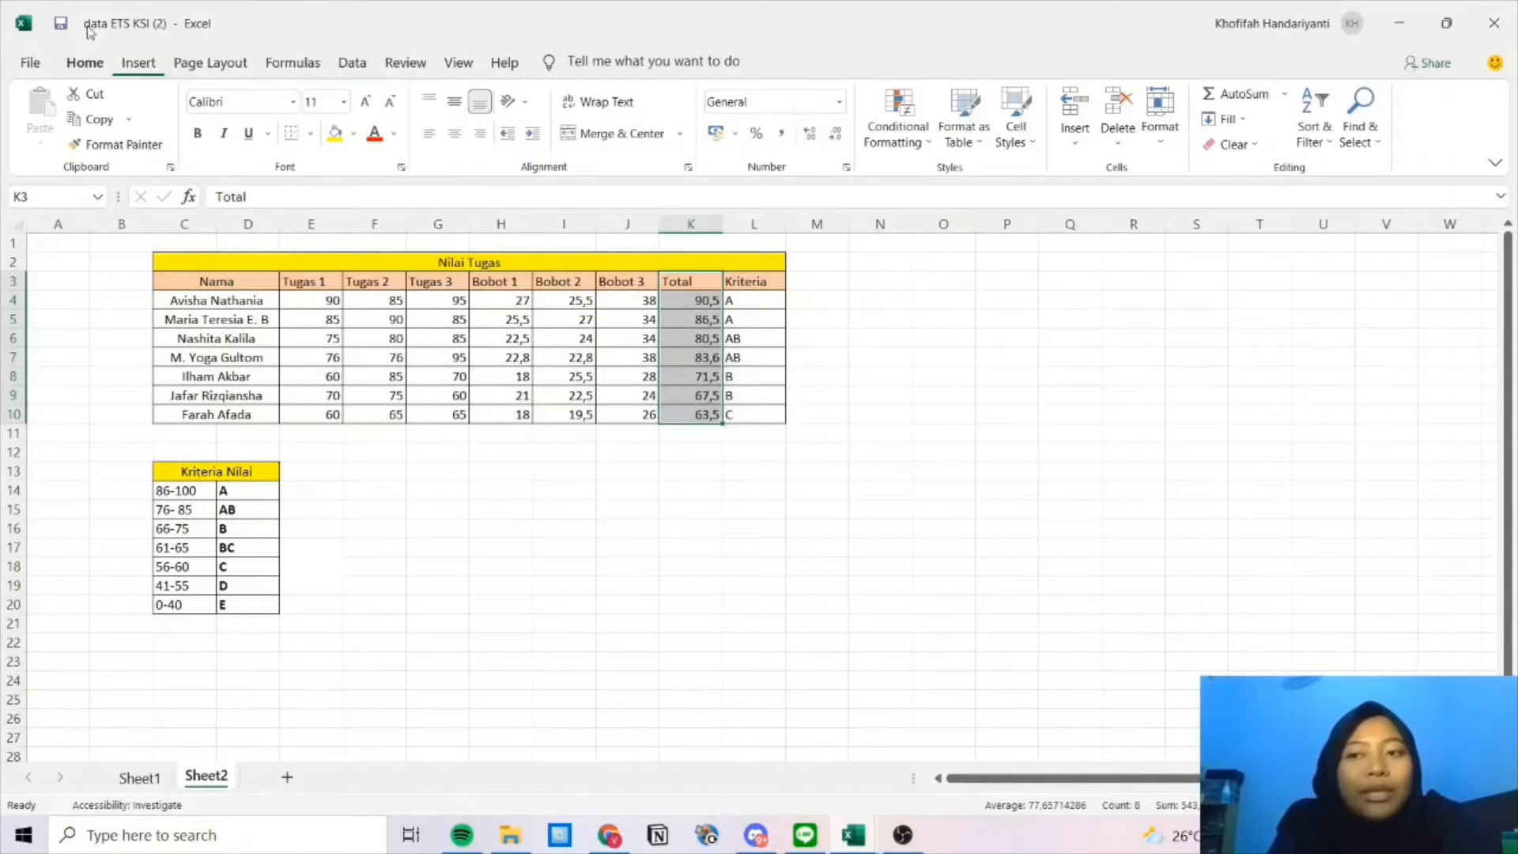
pyautogui.click(139, 65)
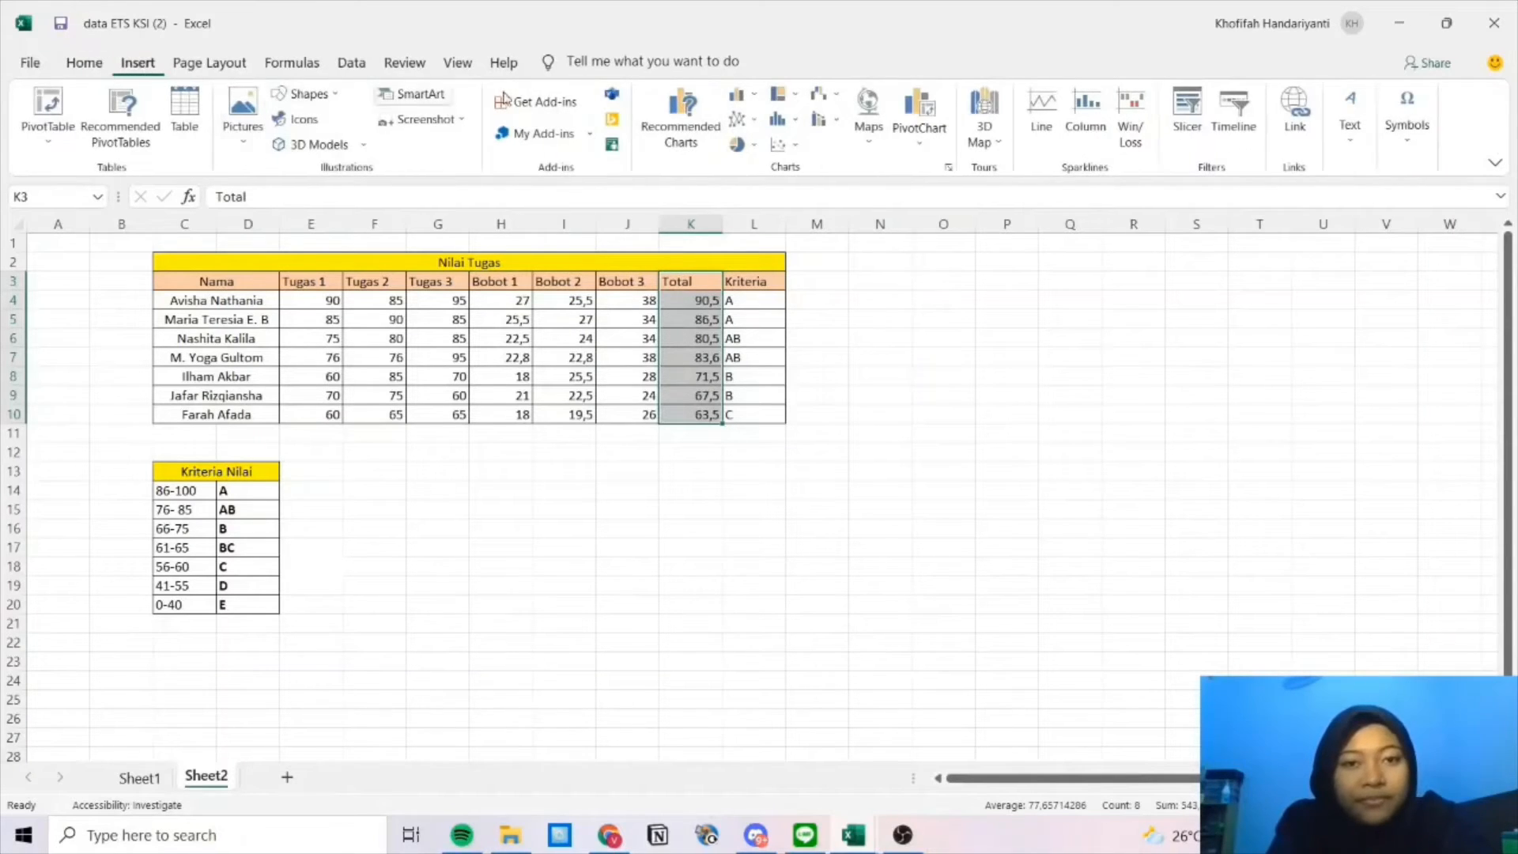
# Insert a pie chart of the Totals and place it below the grade table.
pyautogui.click(694, 130)
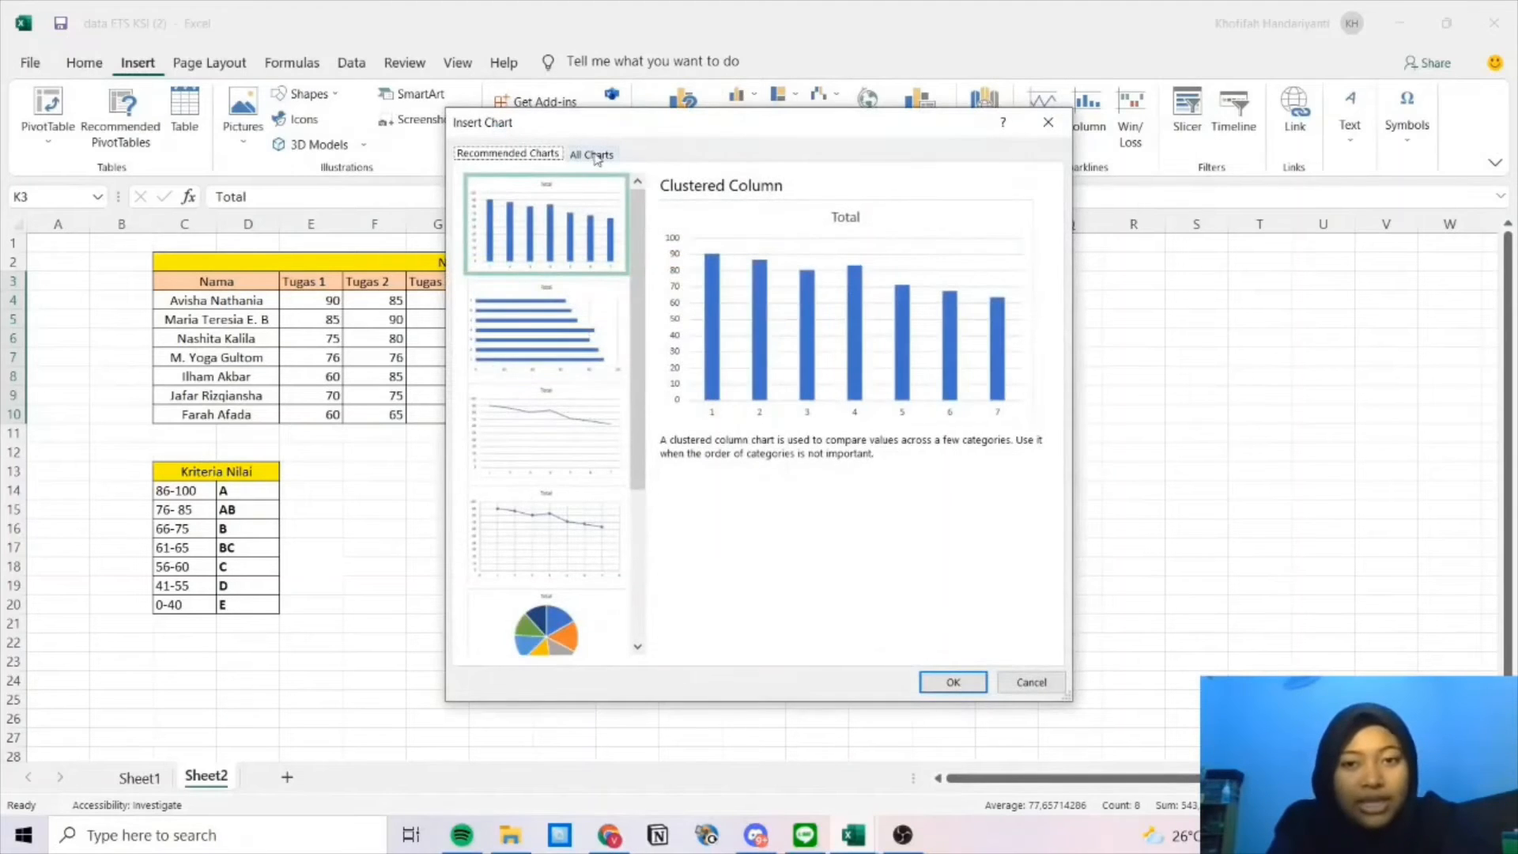
pyautogui.click(593, 154)
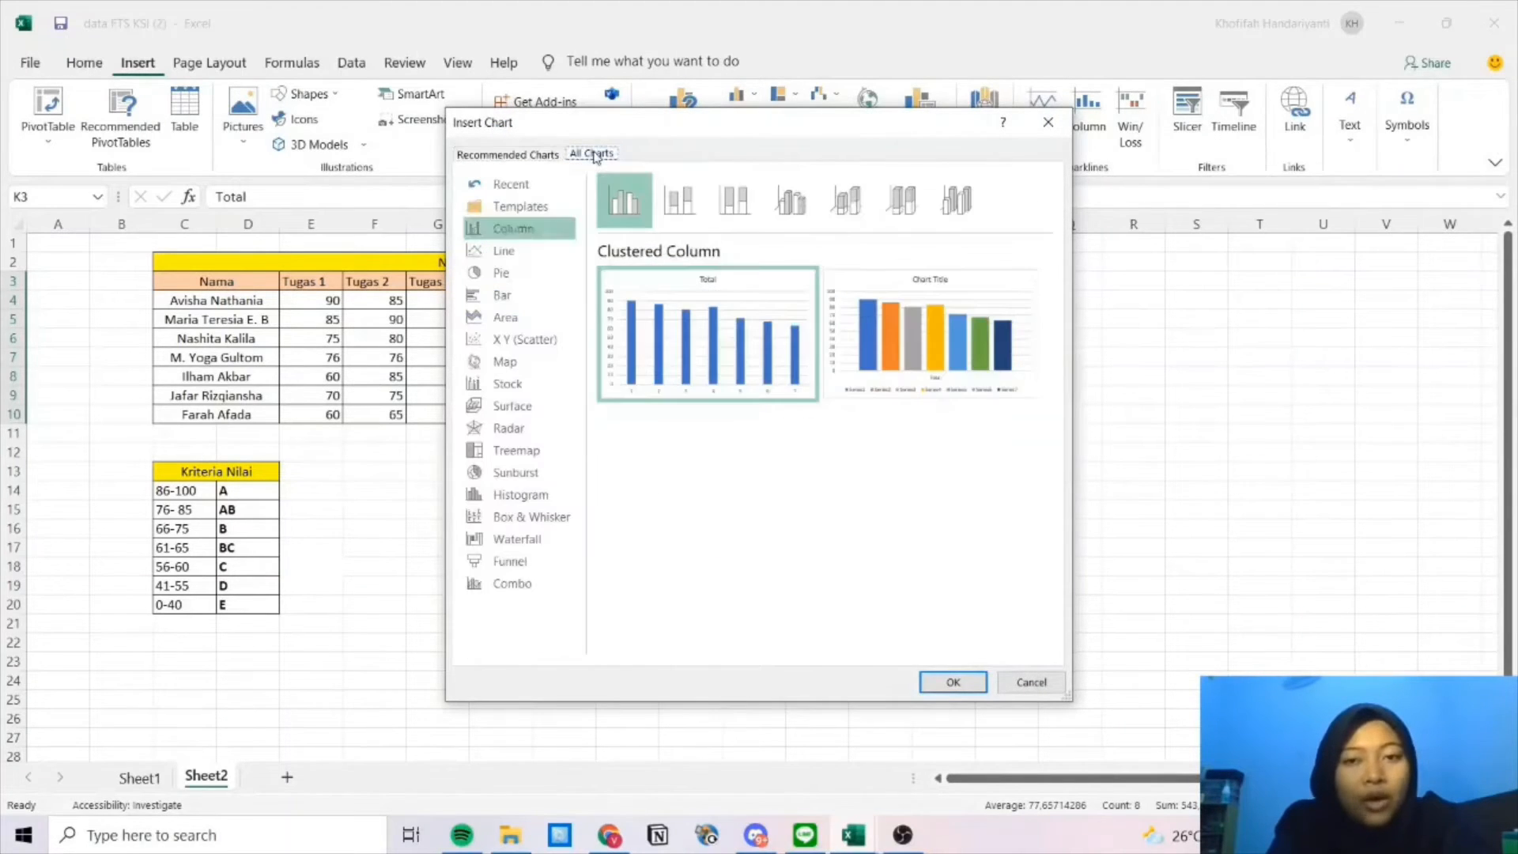
pyautogui.click(541, 281)
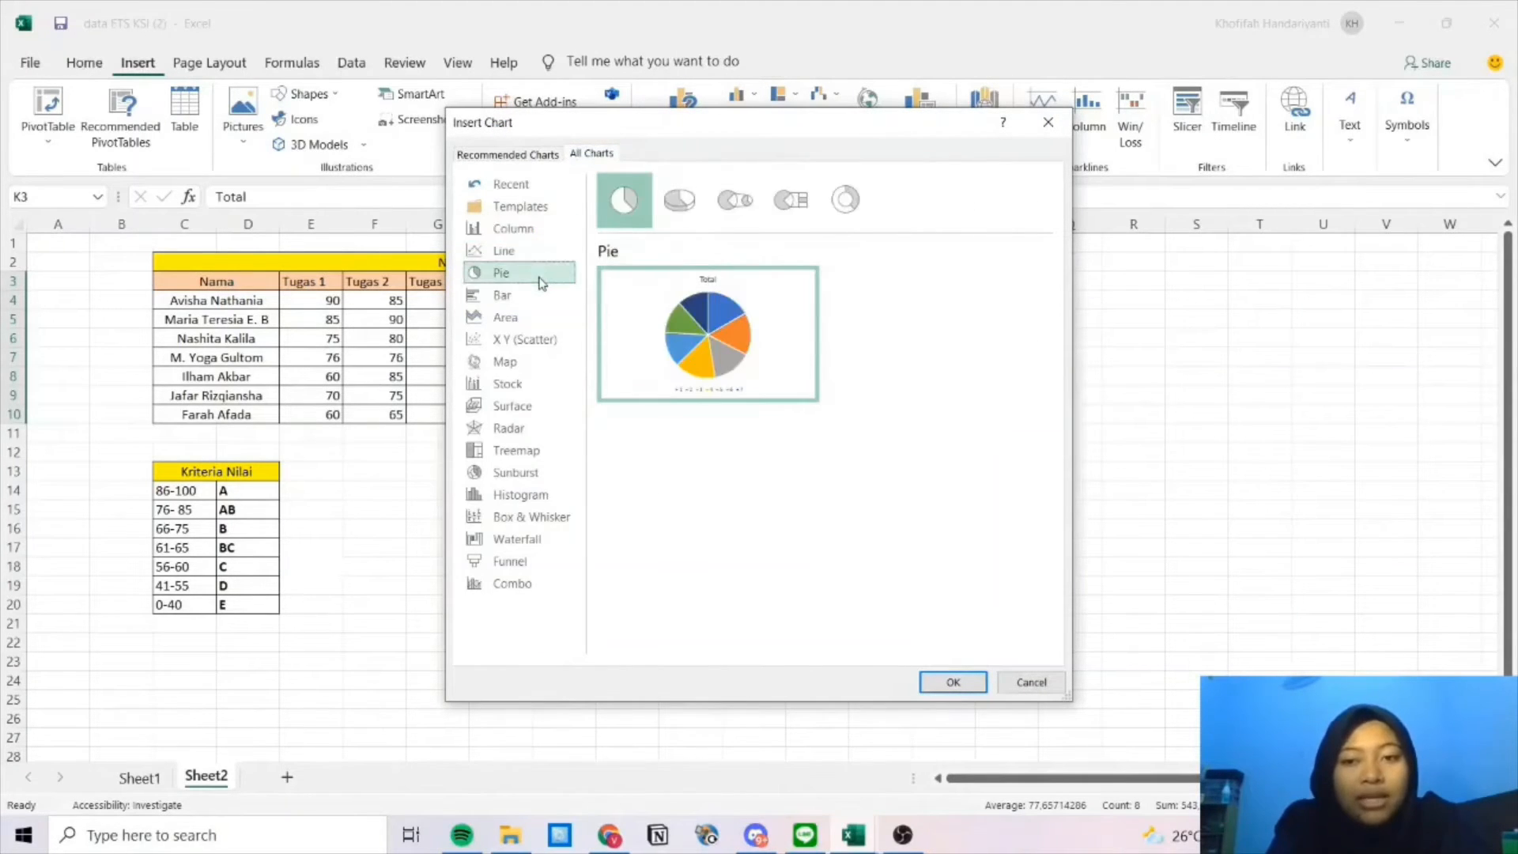
pyautogui.click(975, 685)
pyautogui.moveTo(924, 380); pyautogui.dragTo(694, 471)
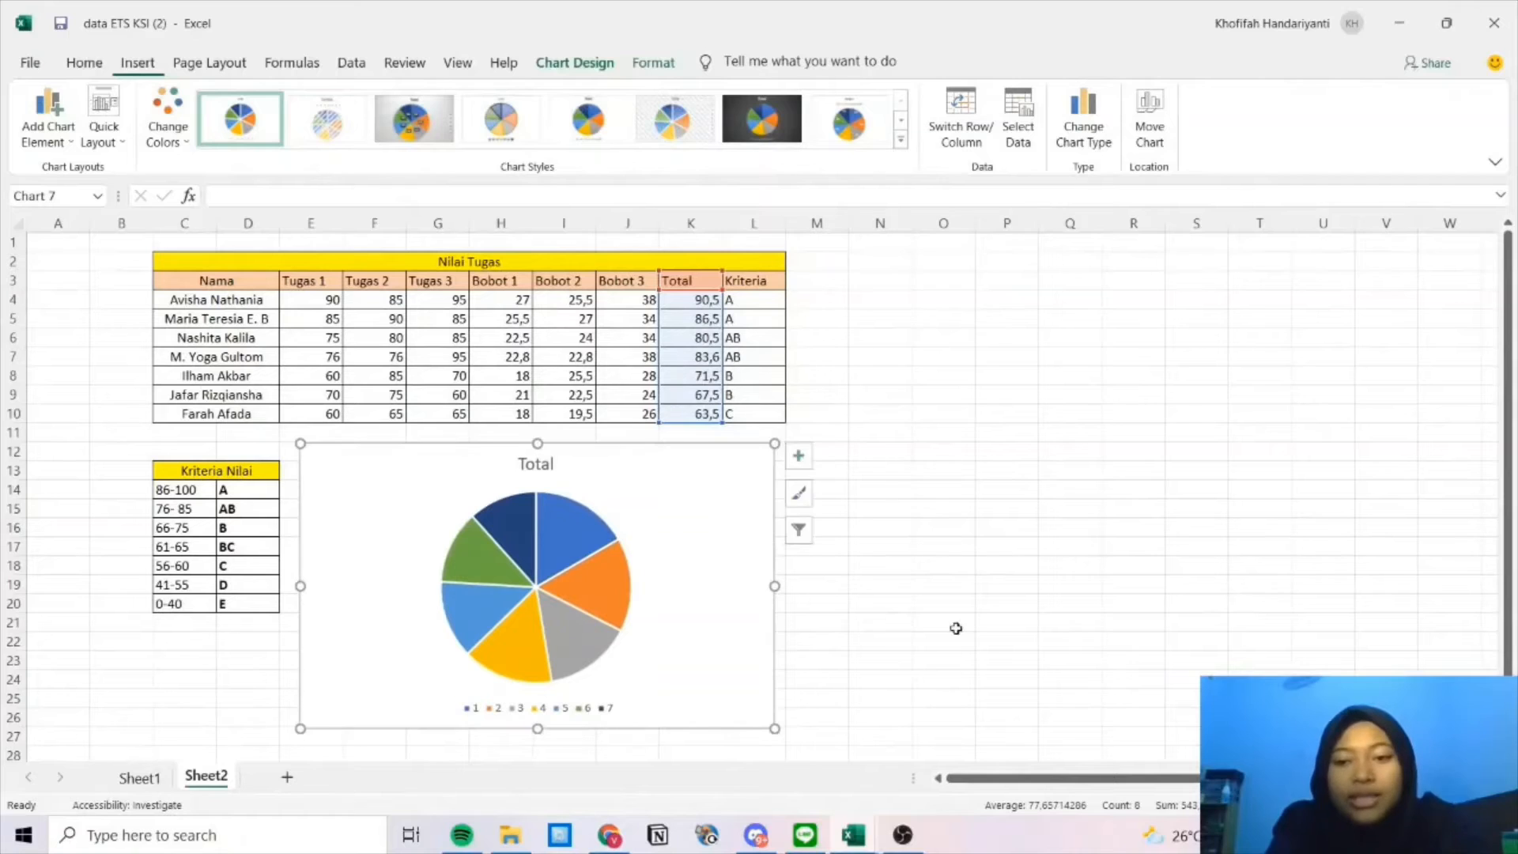
# Rename the chart title from Total to 'Diagram Pie'.
pyautogui.click(544, 467)
pyautogui.click(554, 463)
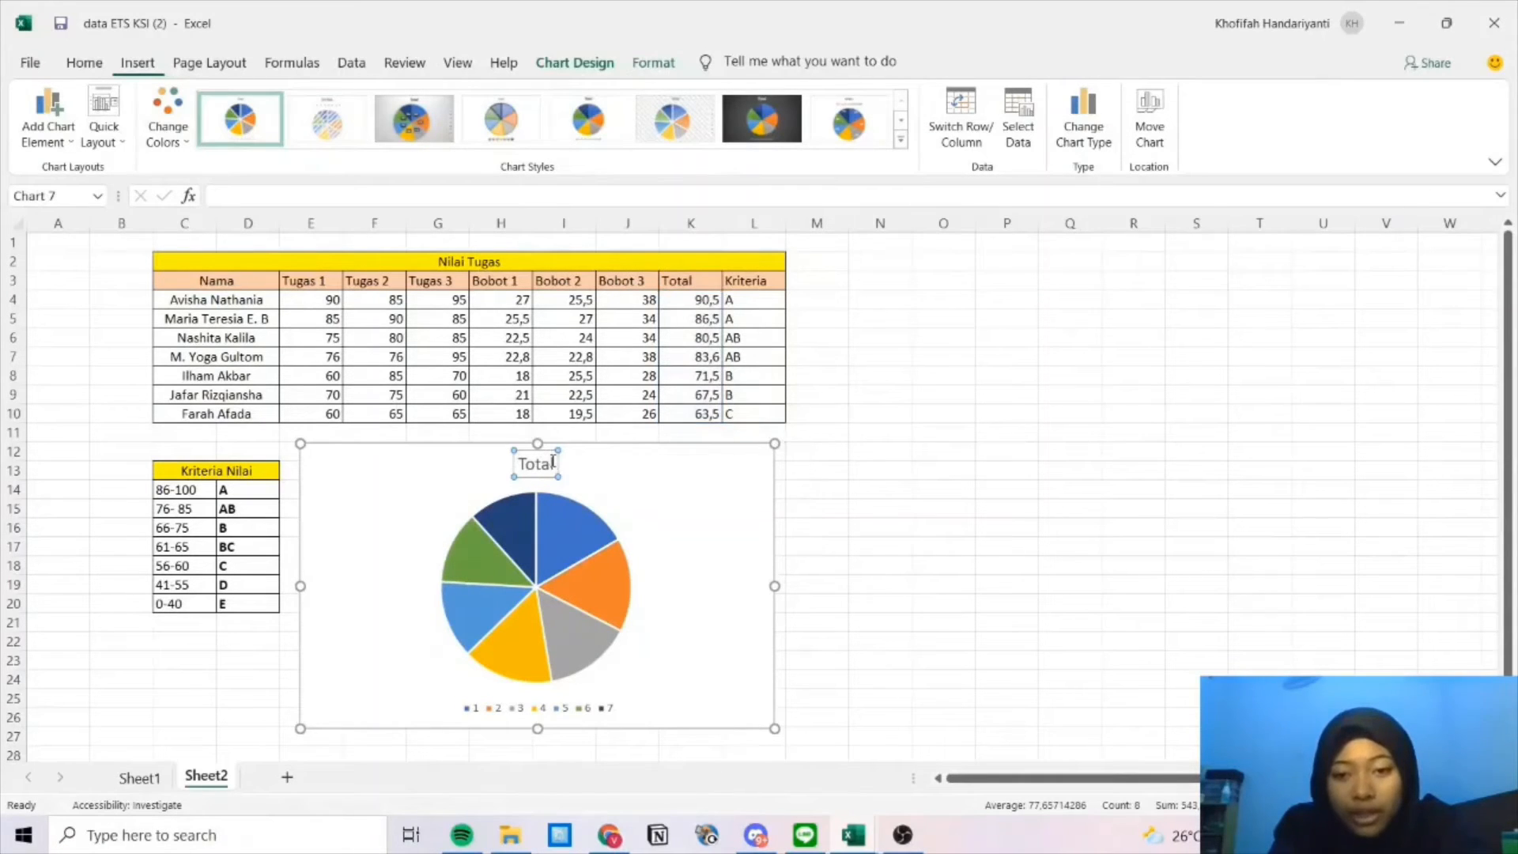
pyautogui.press('BackSpace')
pyautogui.press('BackSpace')
pyautogui.press('BackSpace')
pyautogui.press('BackSpace')
pyautogui.press('BackSpace')
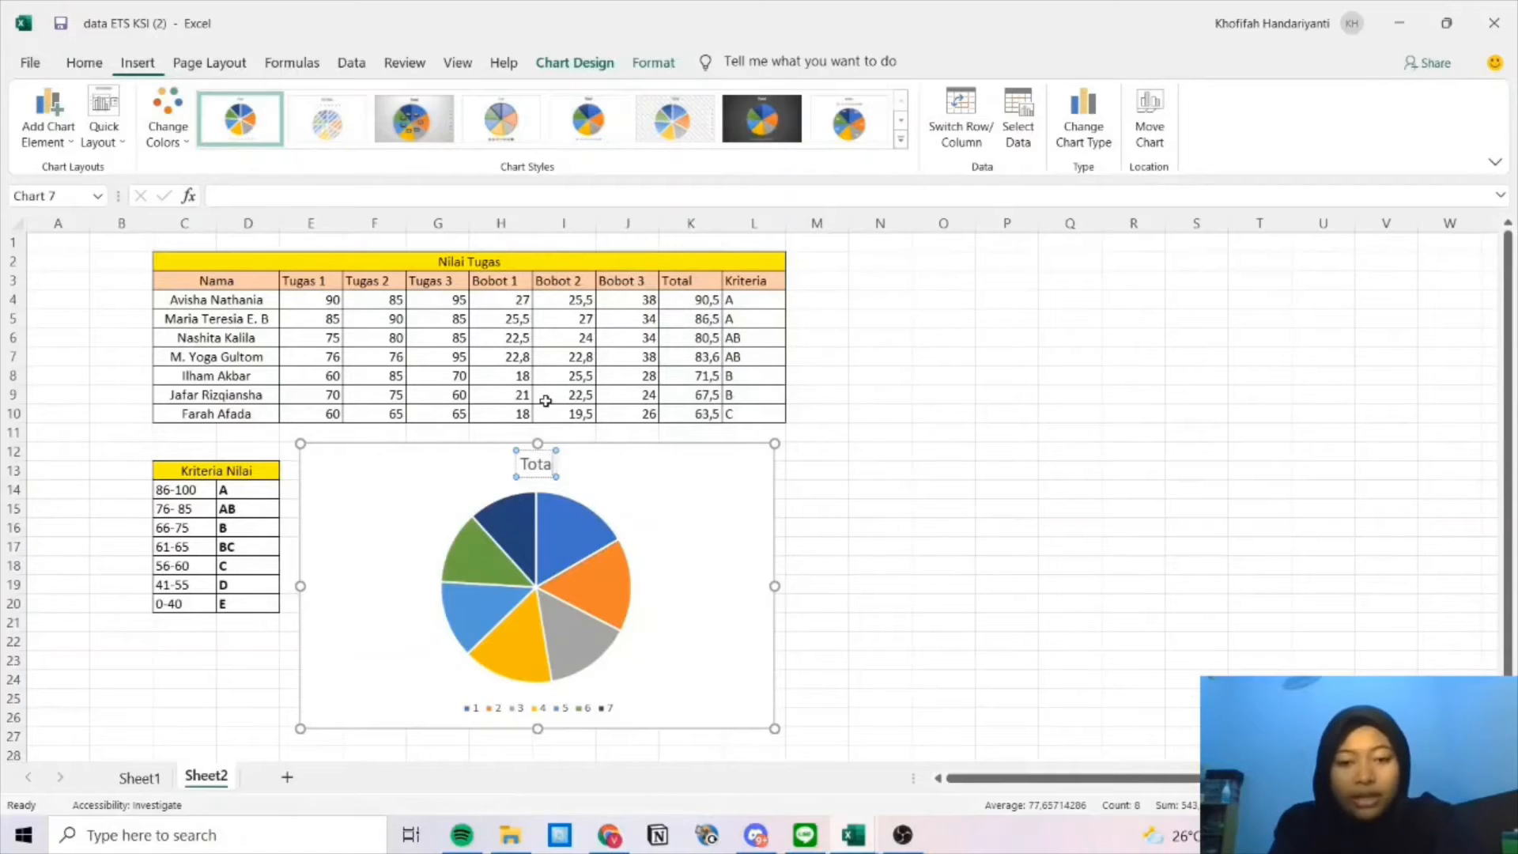
pyautogui.write('D')
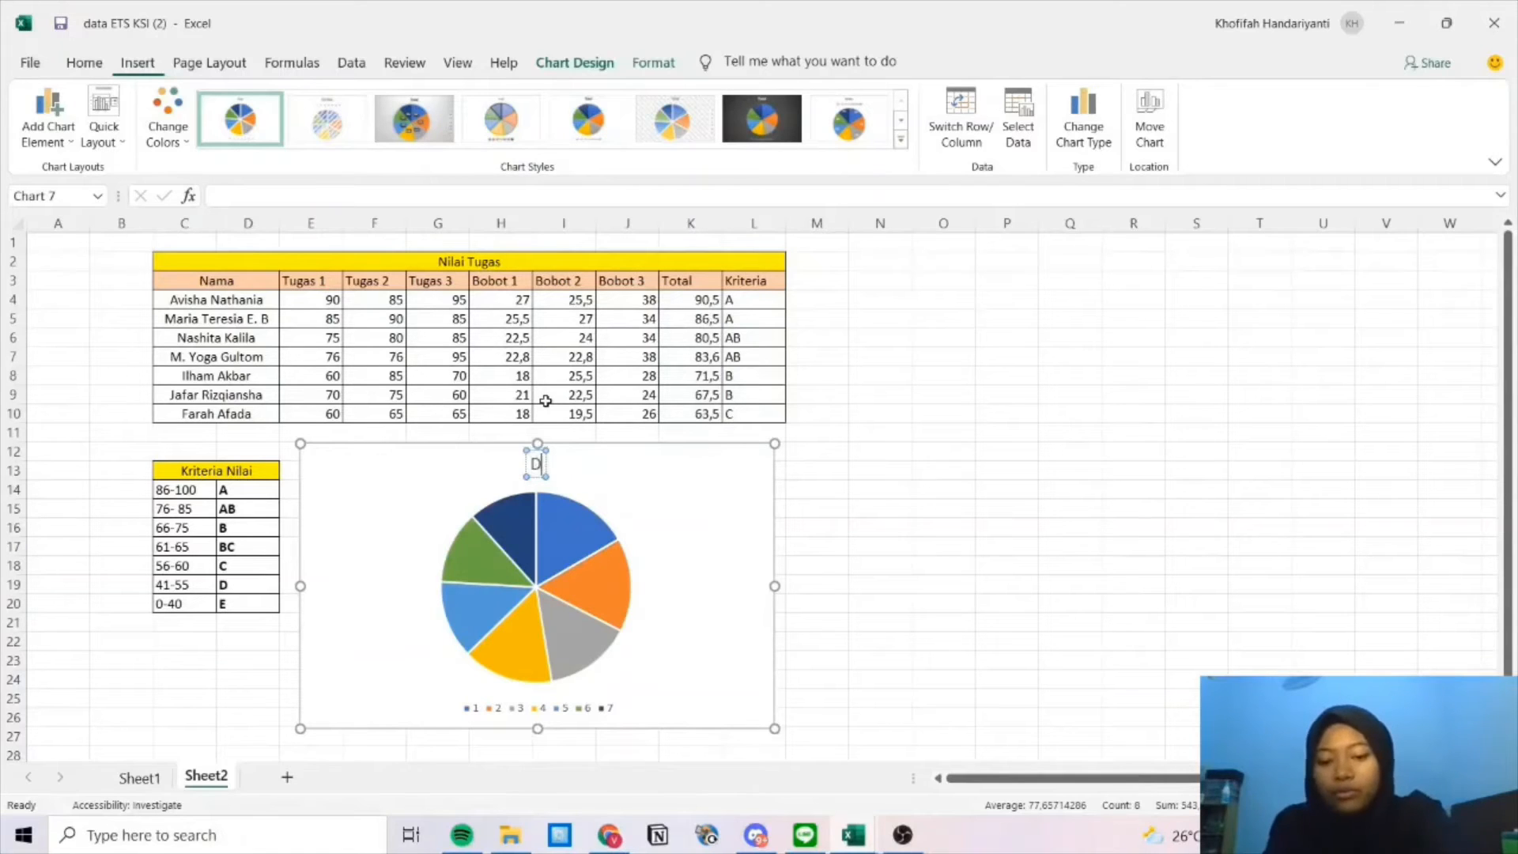
pyautogui.write('iagram Pie')
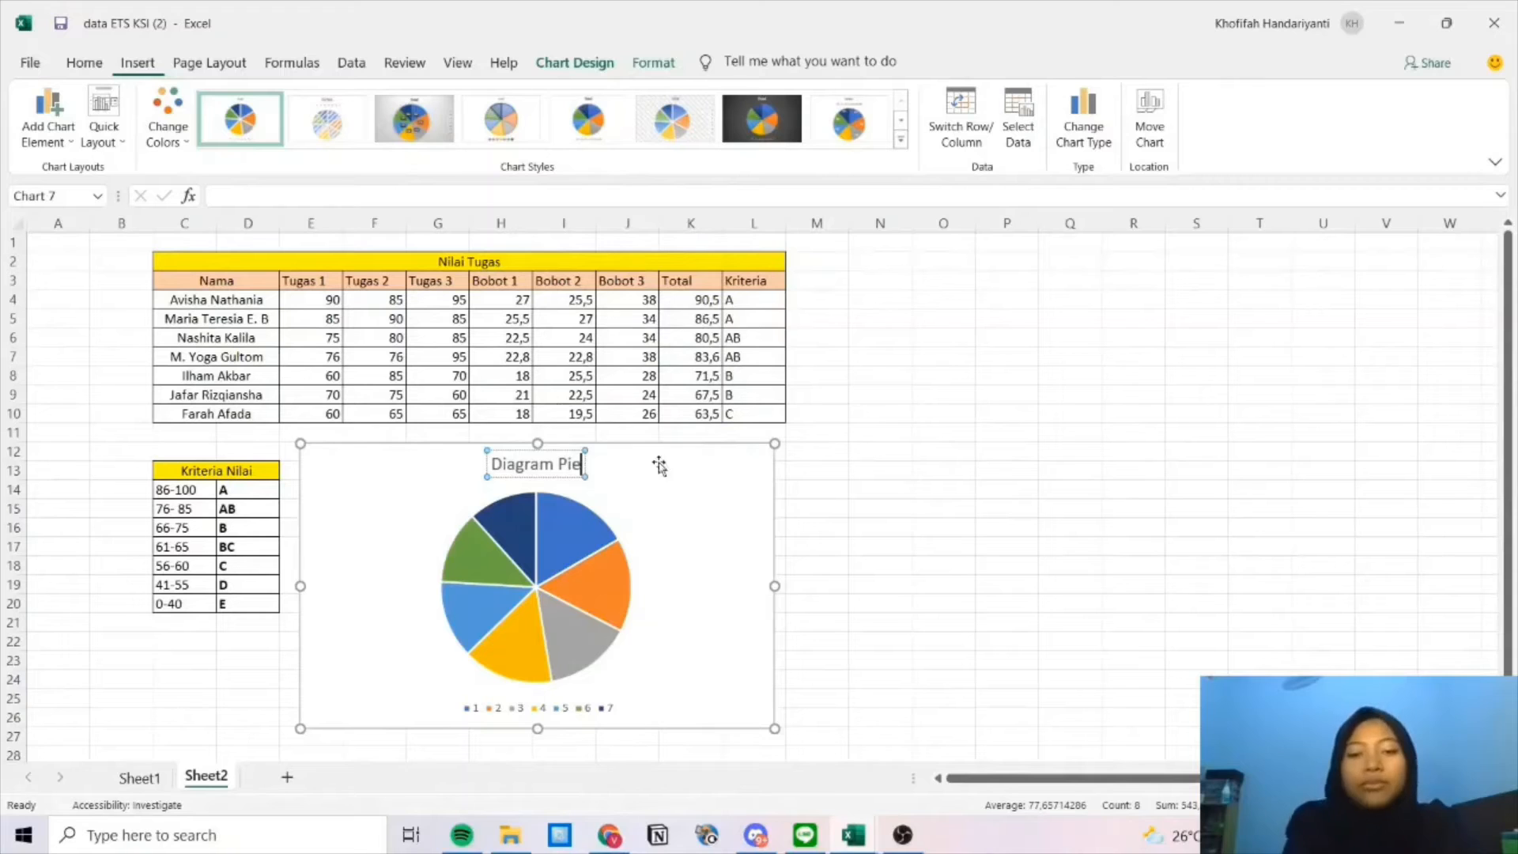
pyautogui.click(652, 563)
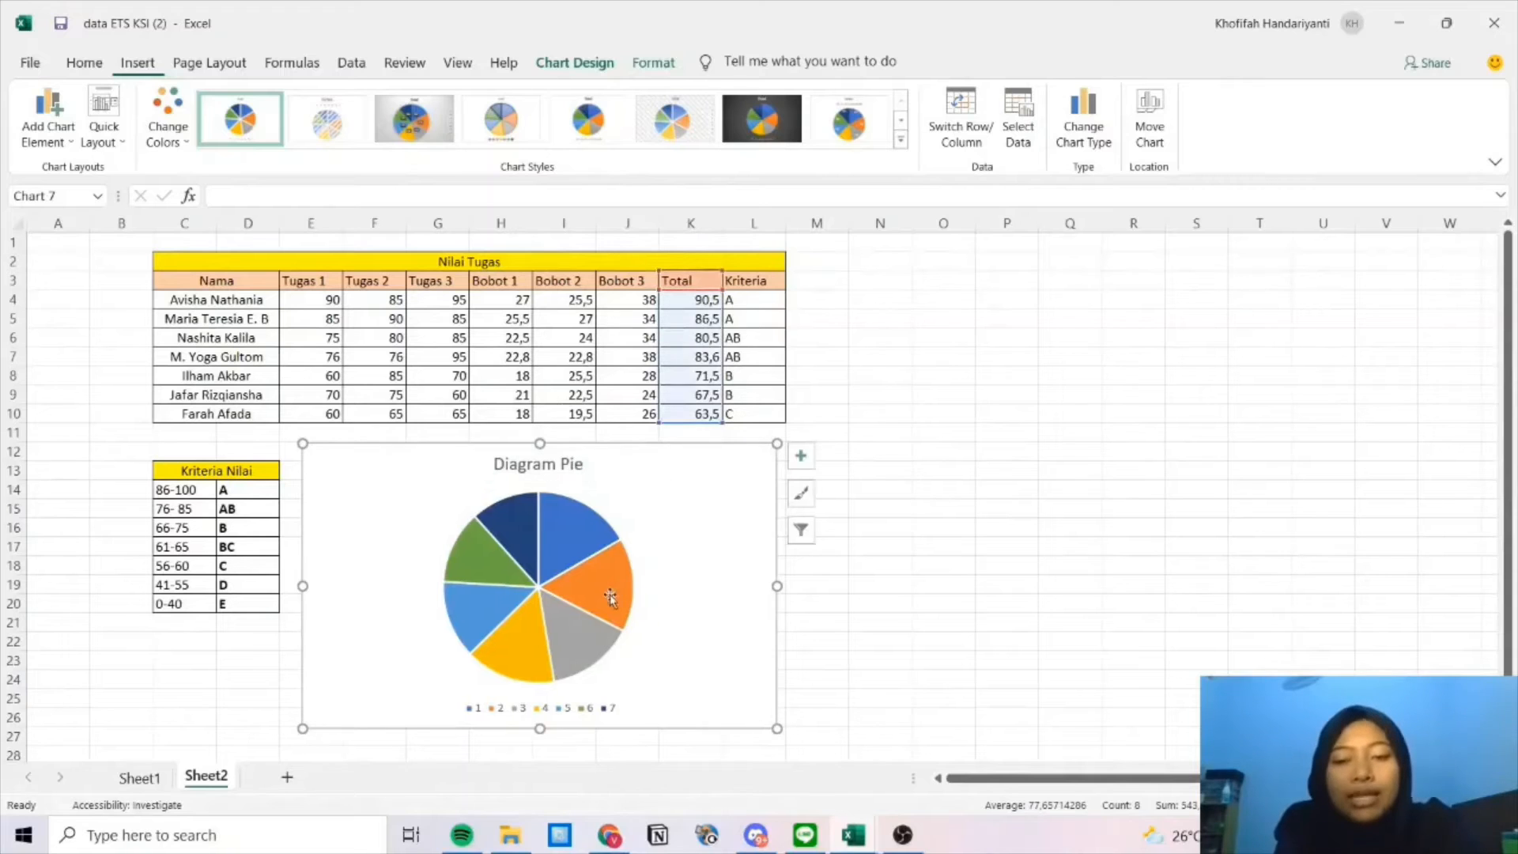
pyautogui.moveTo(568, 583)
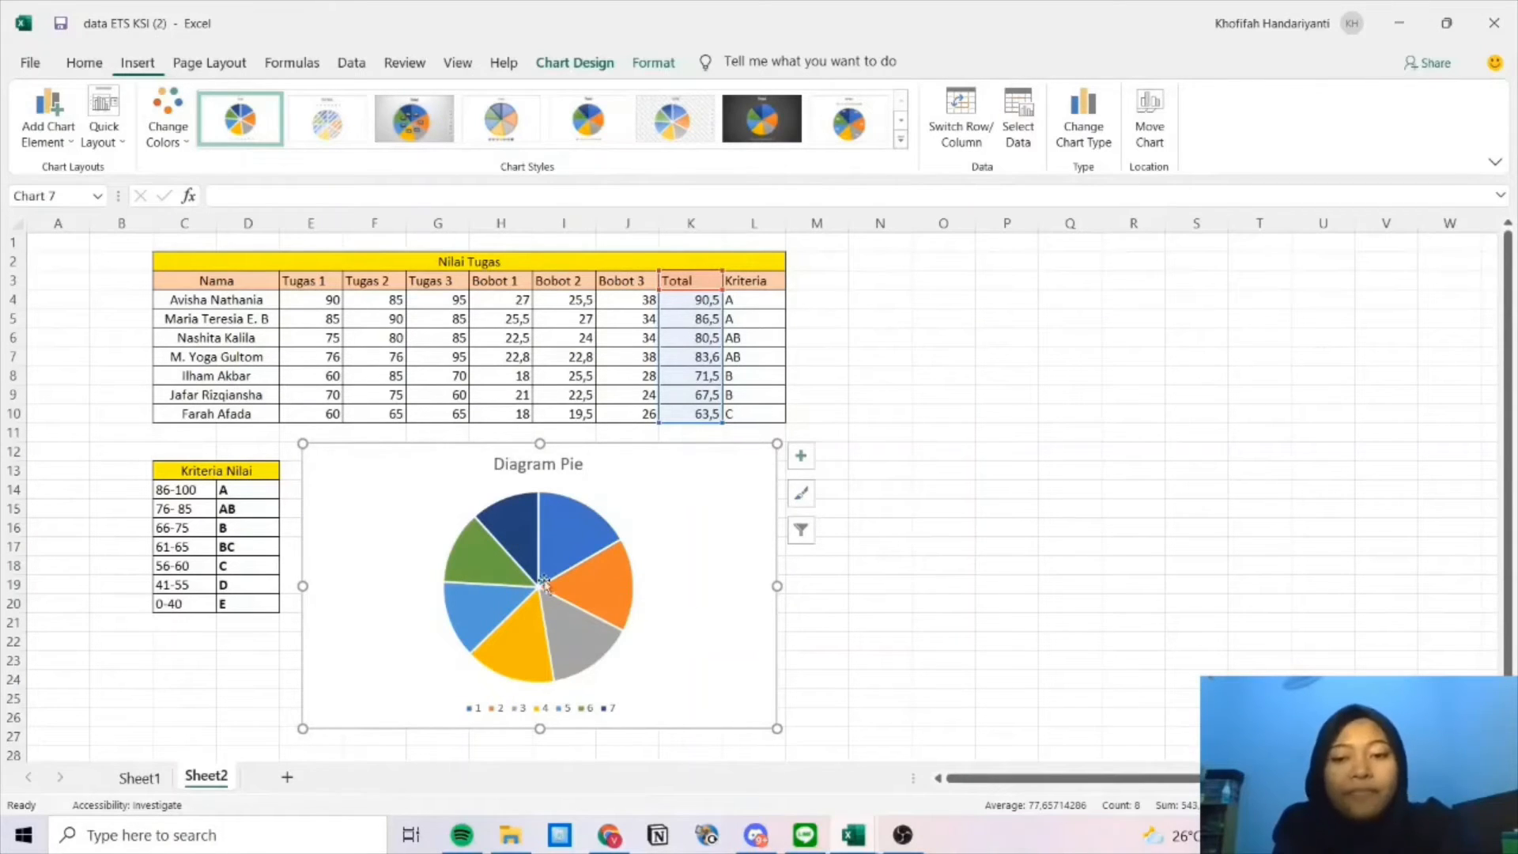
# Set the pie's axis labels to the Nama cells C4:D10 so the legend shows student names.
pyautogui.rightClick(564, 569)
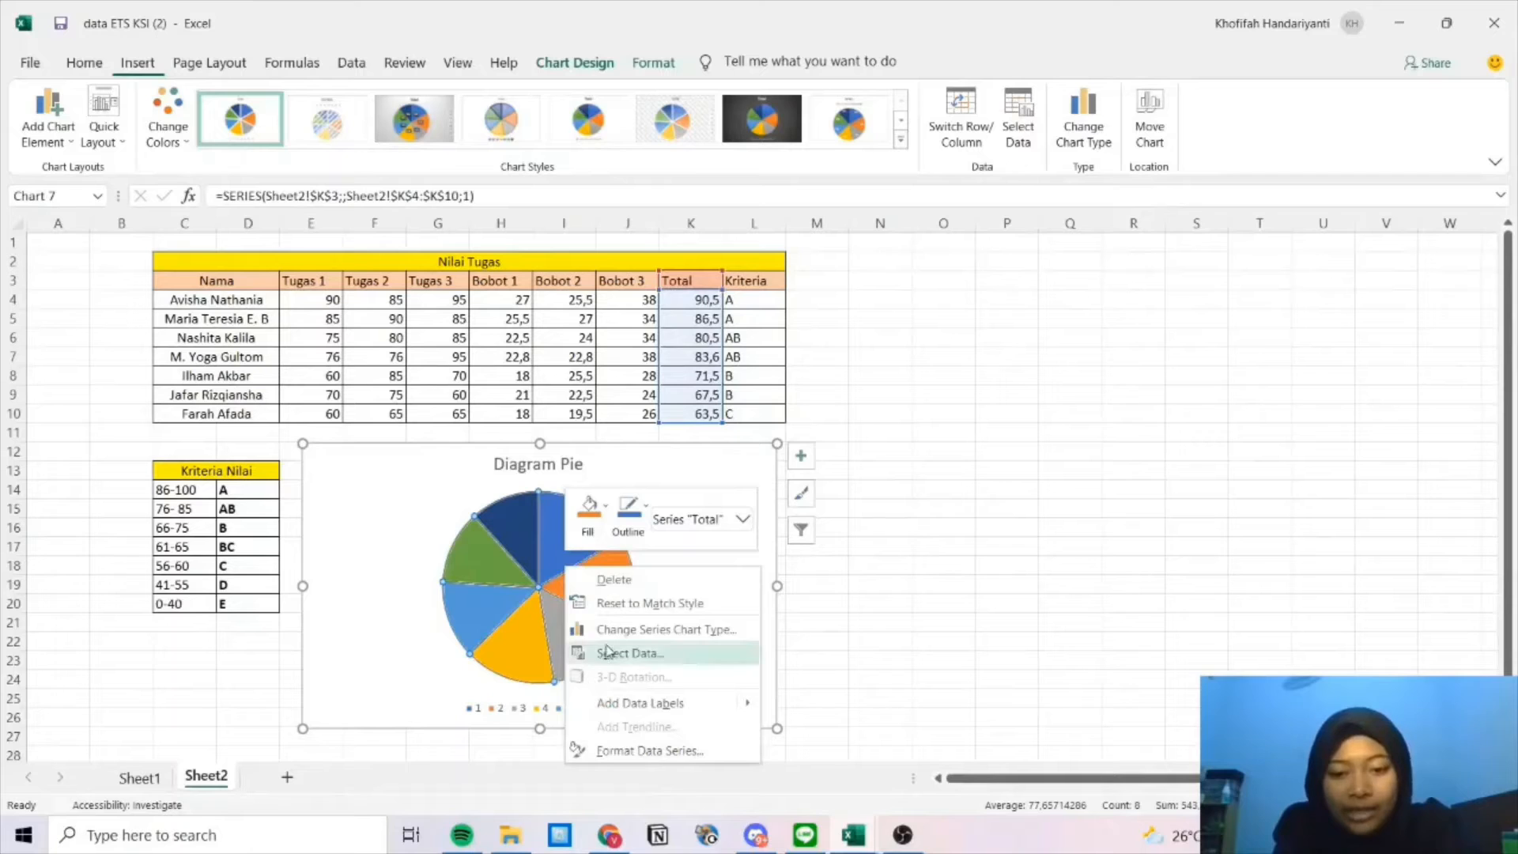
pyautogui.click(613, 654)
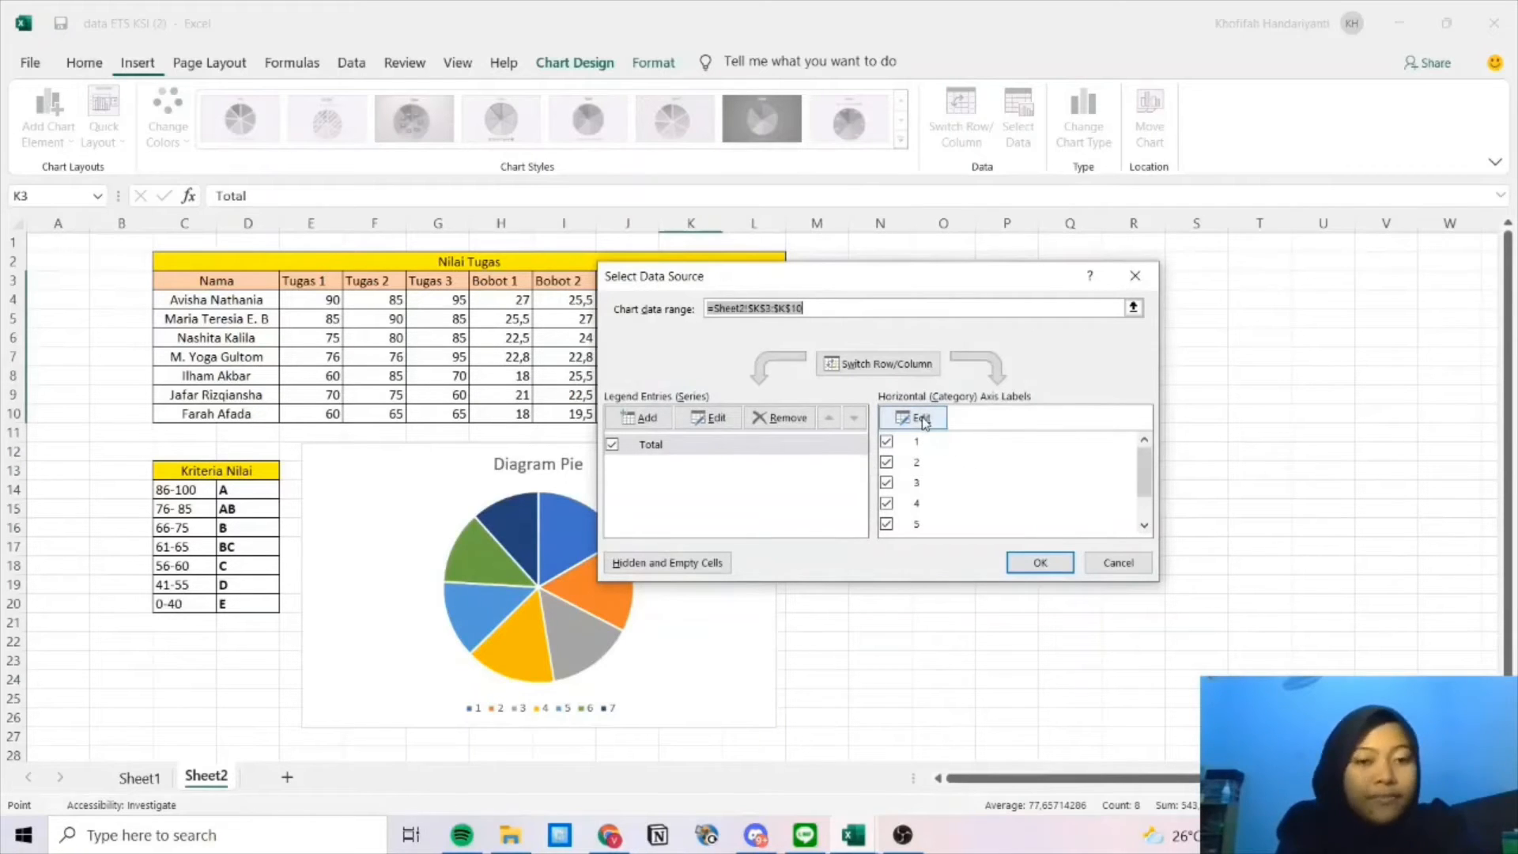
pyautogui.click(920, 420)
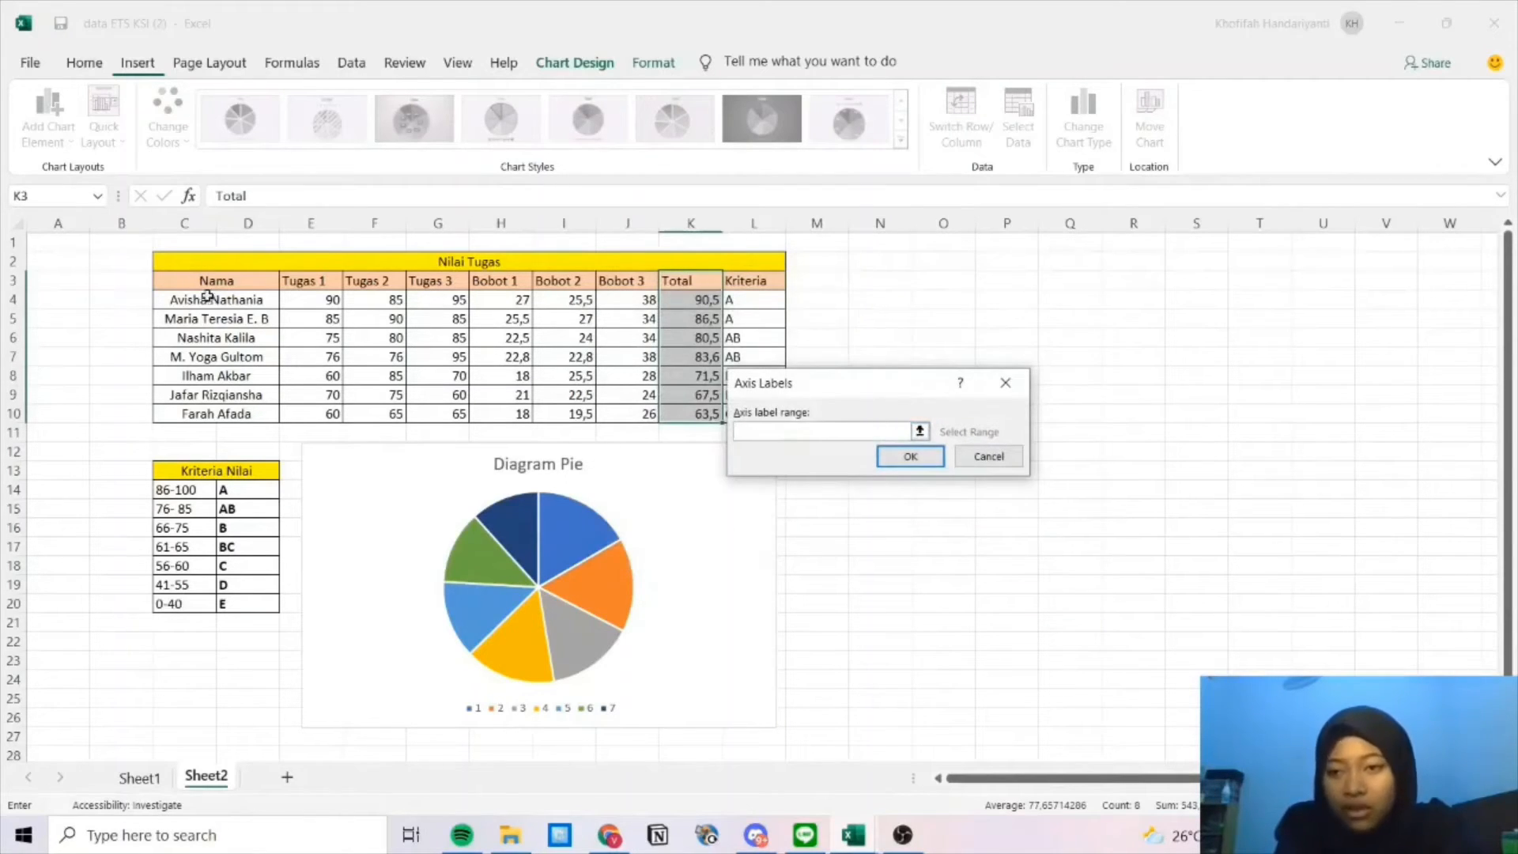
pyautogui.moveTo(202, 300); pyautogui.dragTo(261, 418)
pyautogui.click(910, 456)
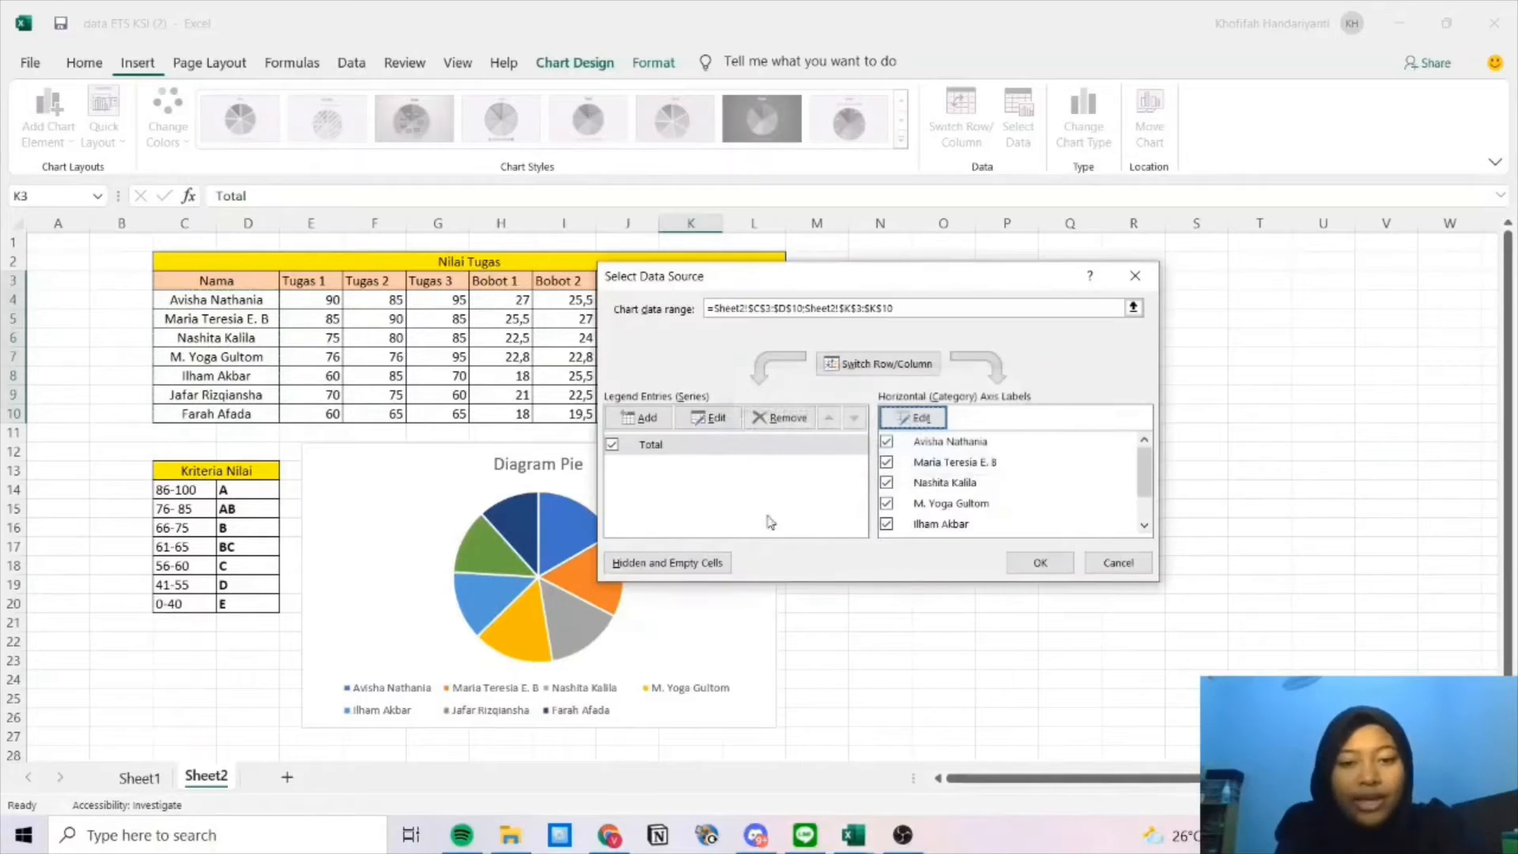
pyautogui.click(1040, 562)
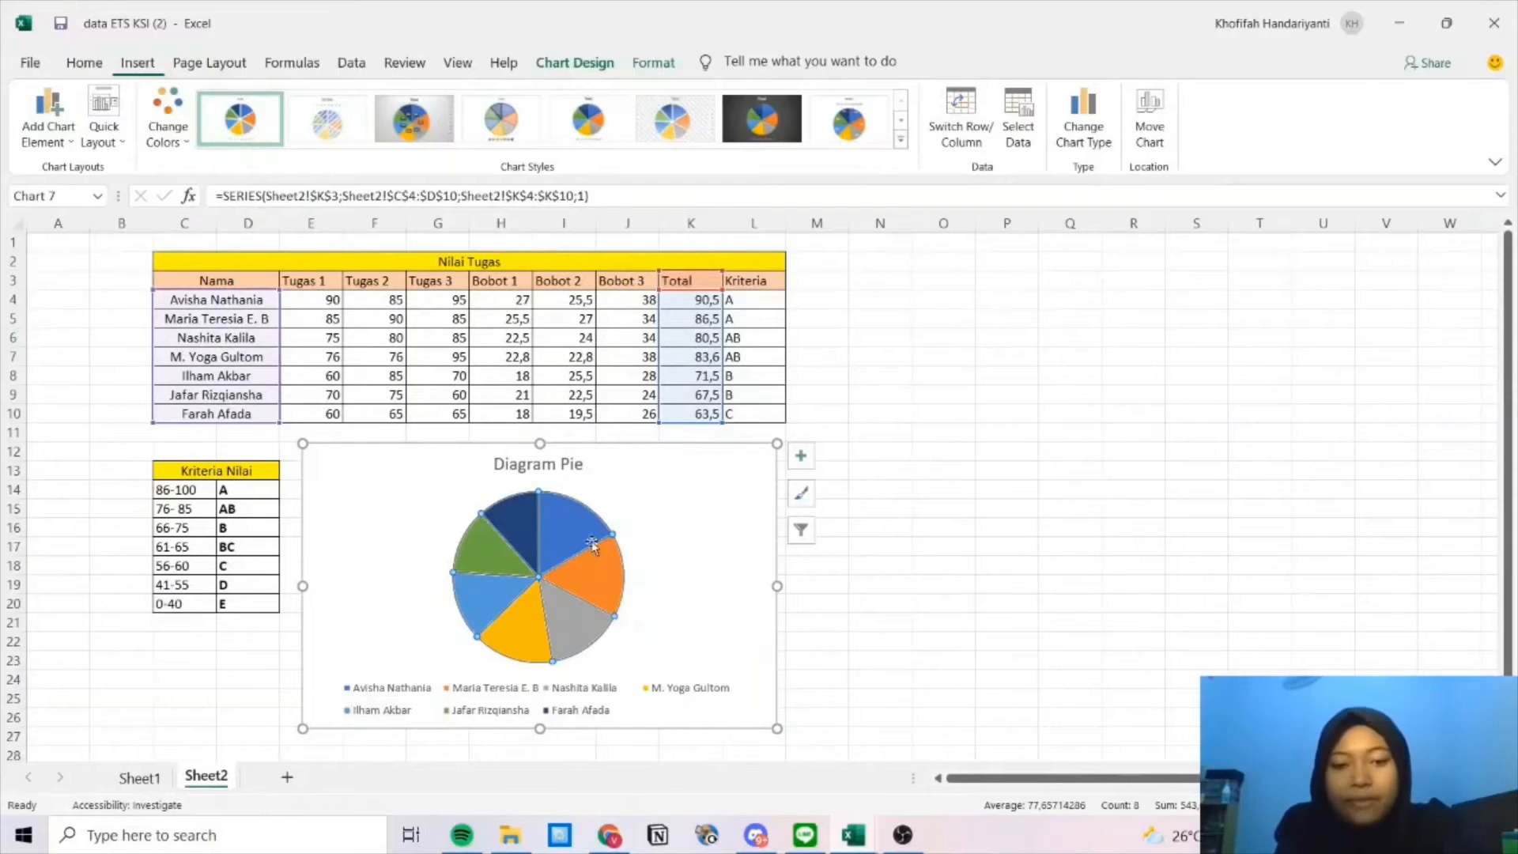
# Add data labels showing each slice's Total value on the pie.
pyautogui.click(801, 459)
pyautogui.click(843, 503)
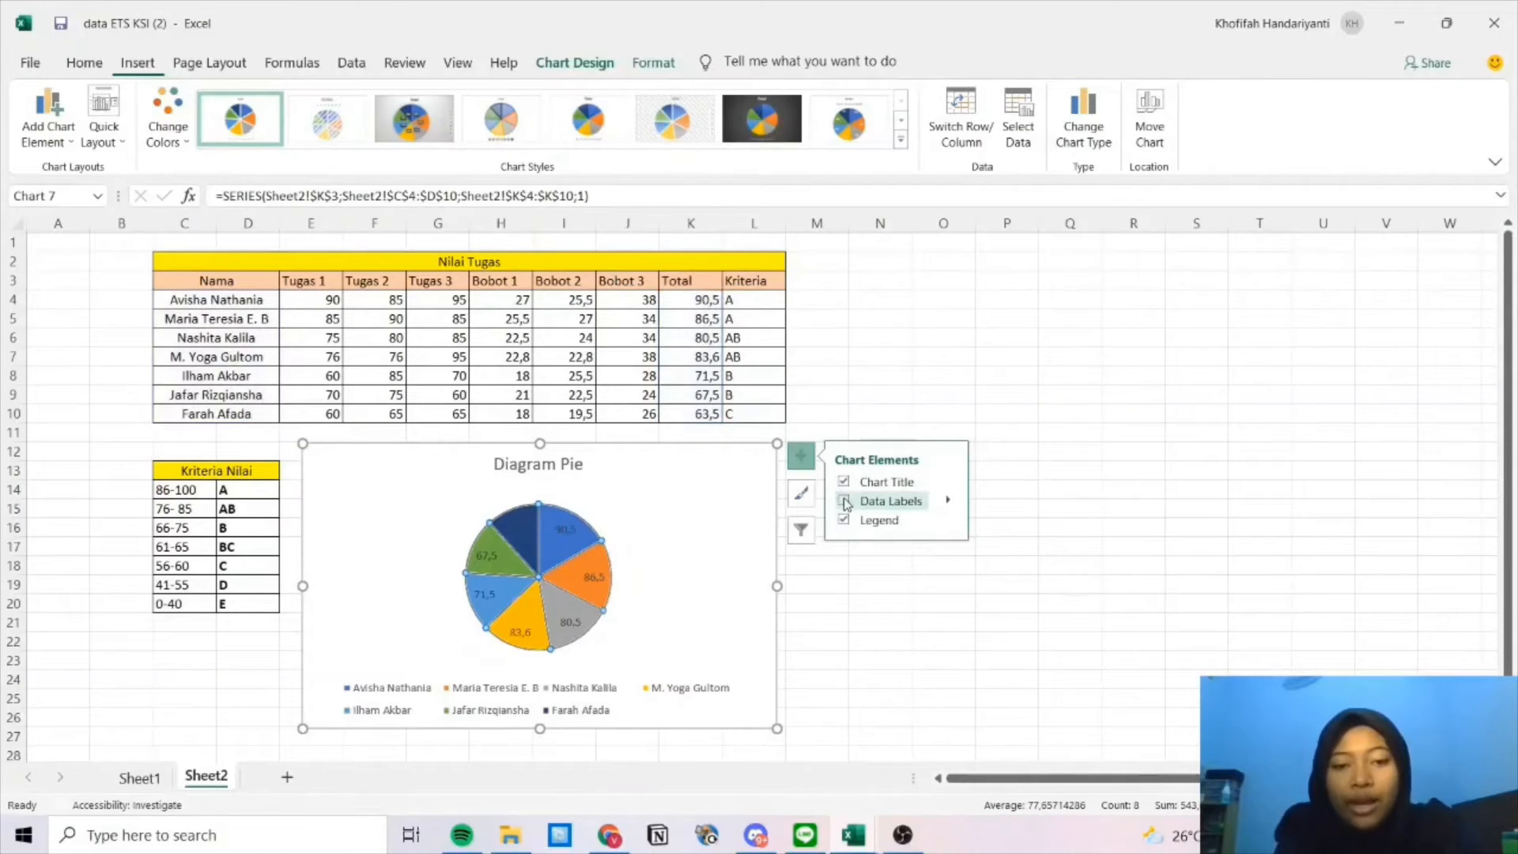
pyautogui.click(682, 551)
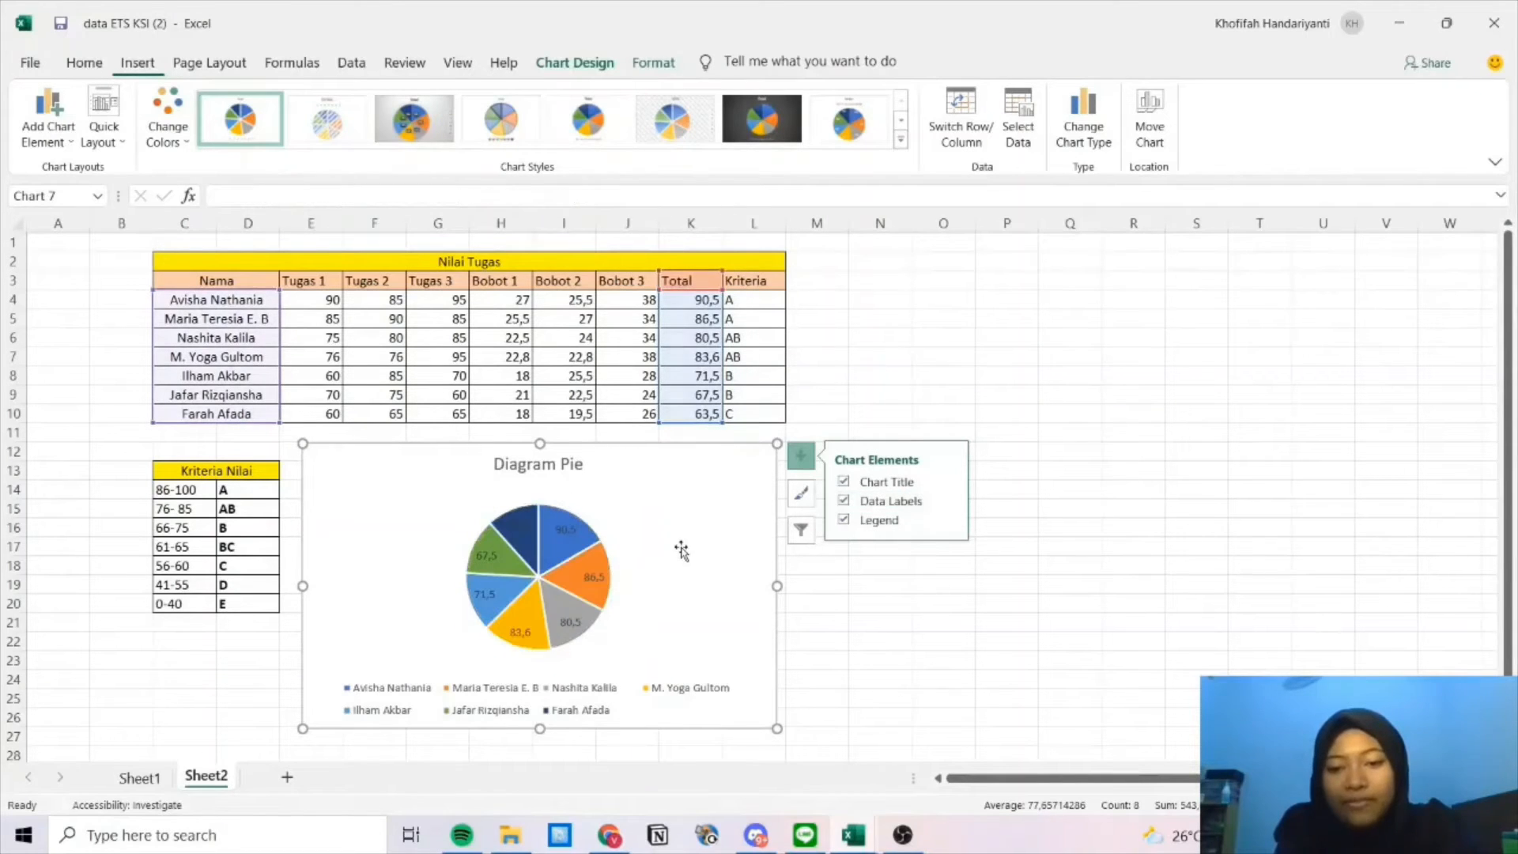
# Select the names and Tugas 1–3 scores in C3:G10.
pyautogui.click(878, 397)
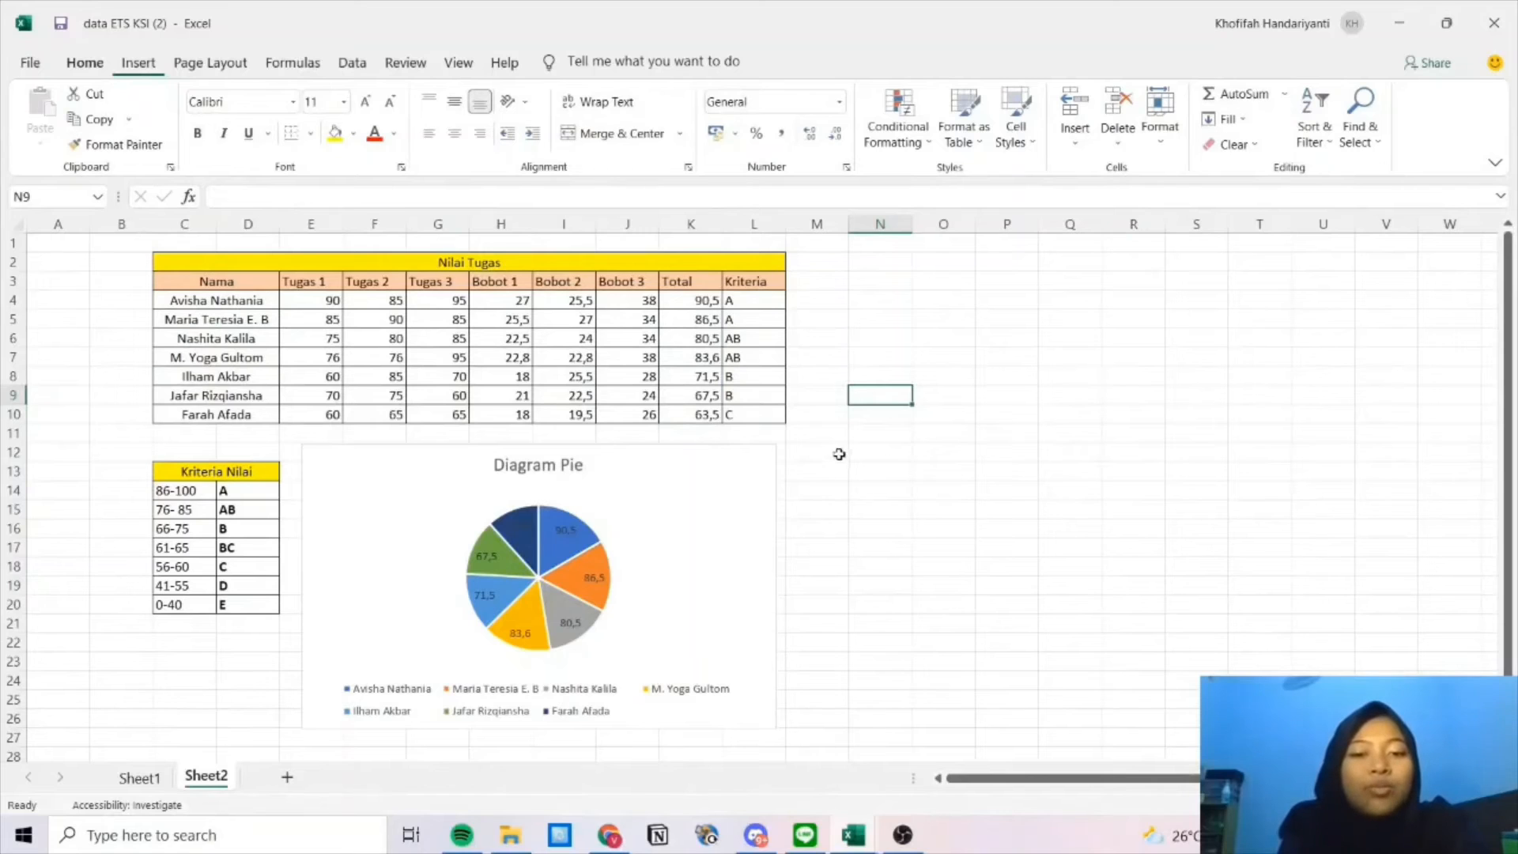
pyautogui.click(866, 452)
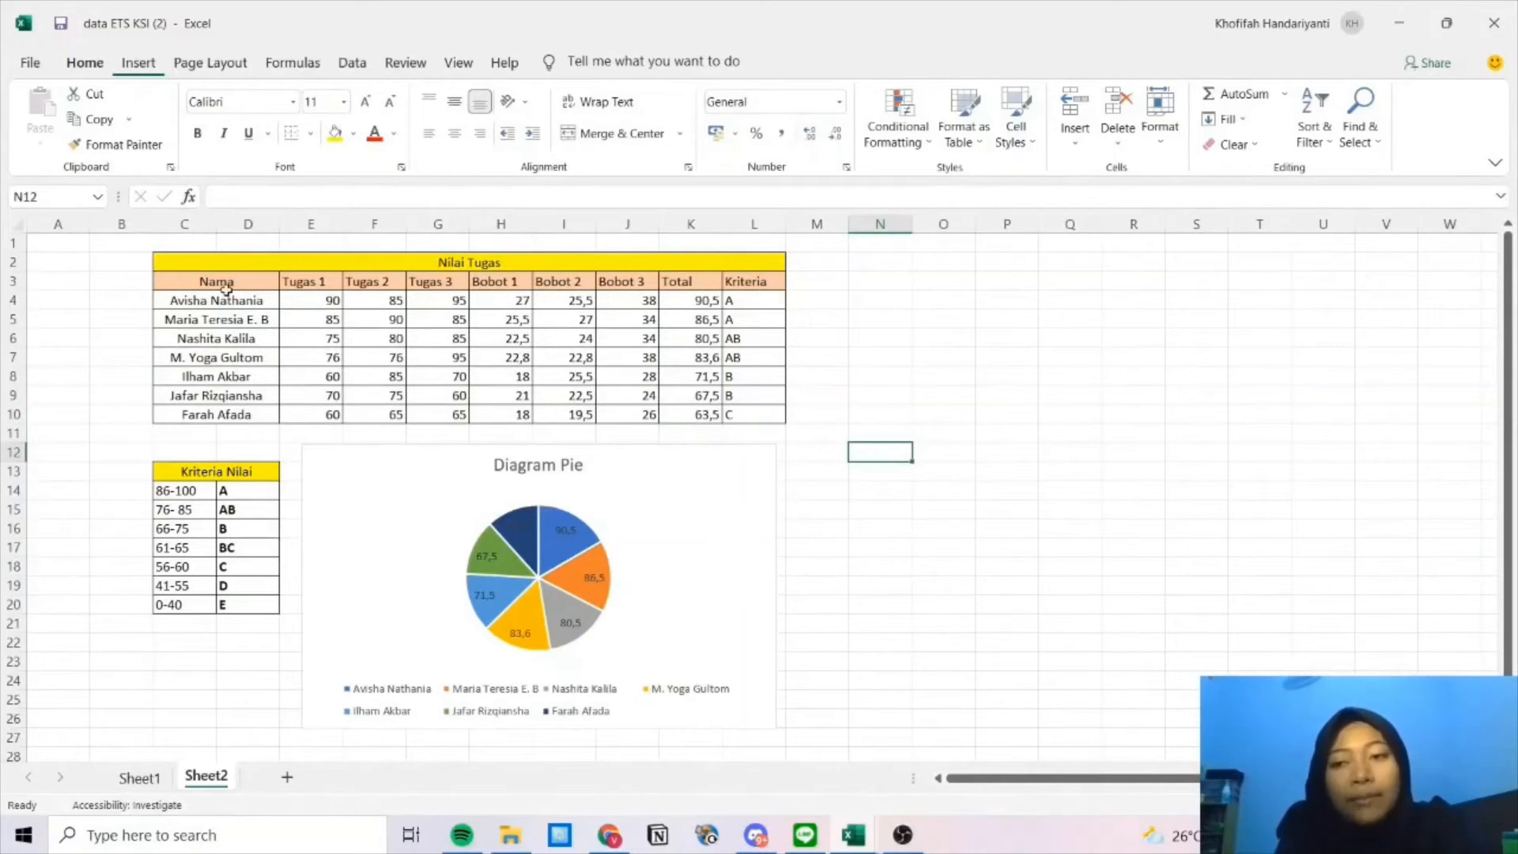
pyautogui.moveTo(191, 280); pyautogui.dragTo(454, 415)
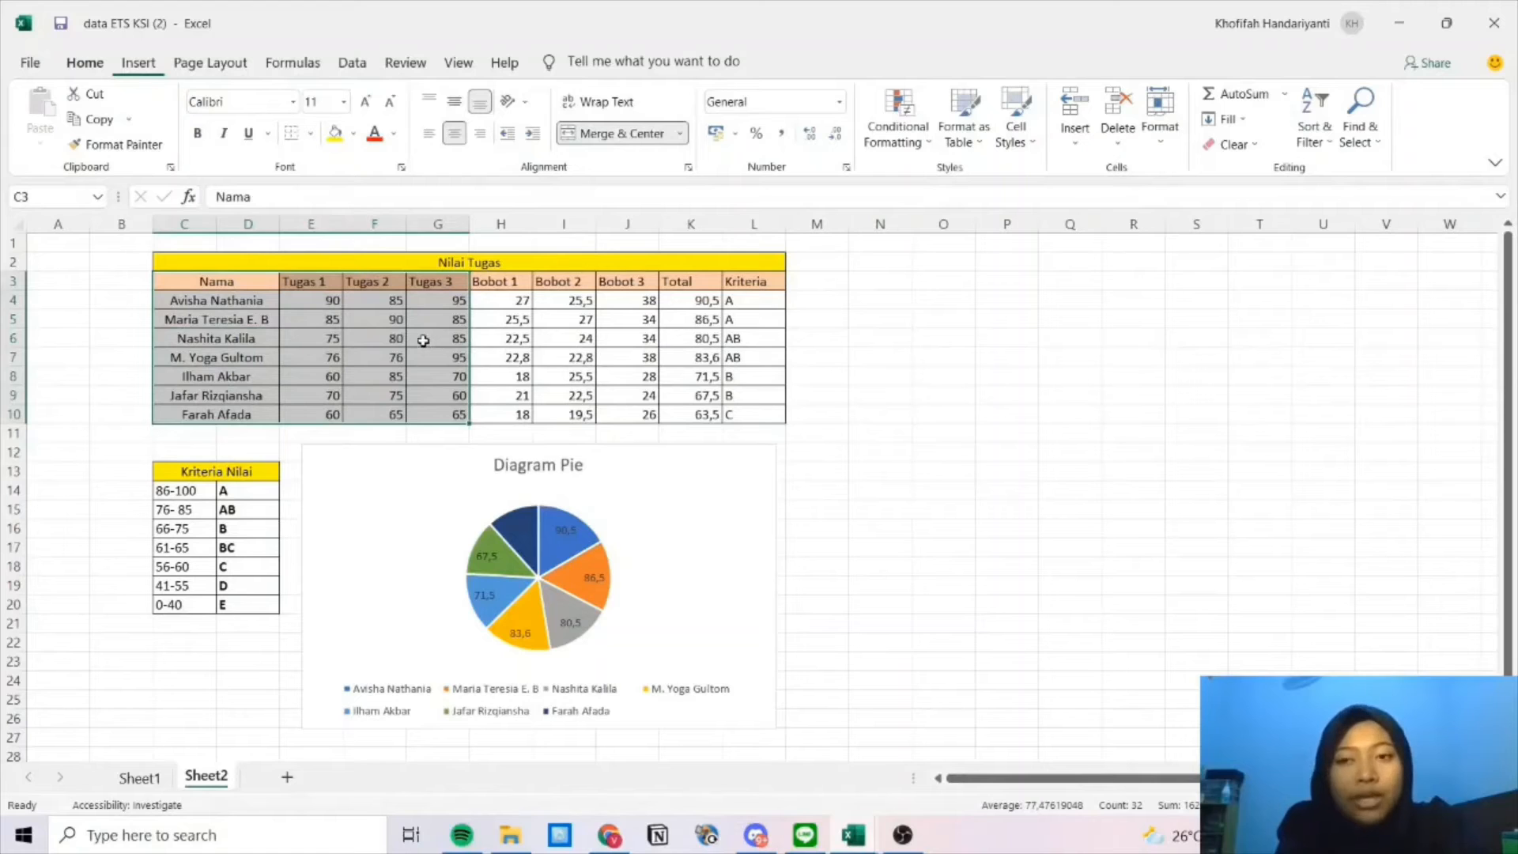
# Insert a line chart of the Tugas 1, Tugas 2 and Tugas 3 scores and place it right of the pie chart.
pyautogui.click(124, 68)
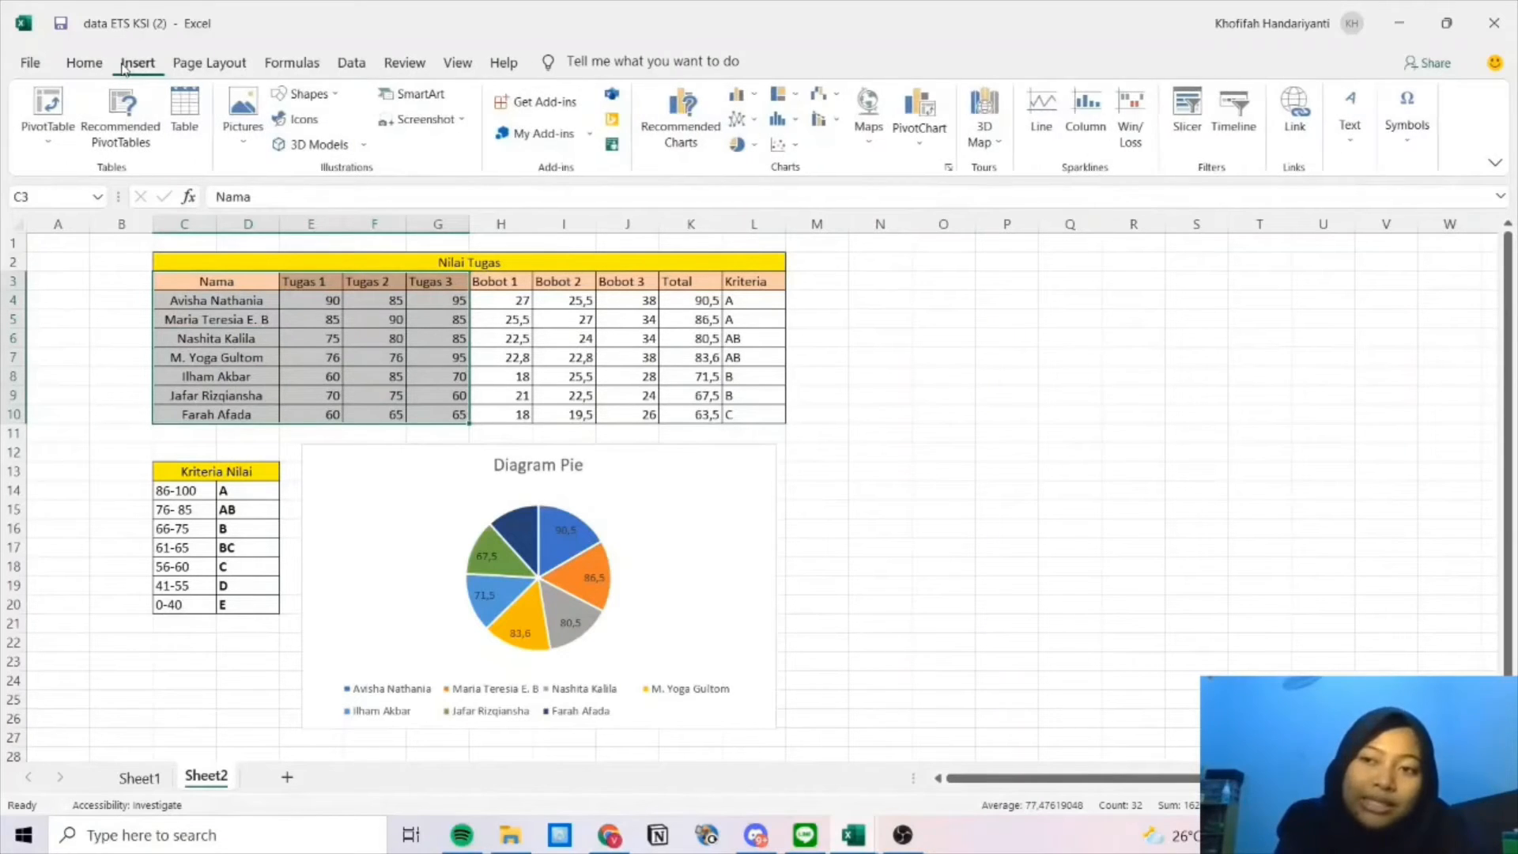
pyautogui.click(683, 123)
pyautogui.click(590, 157)
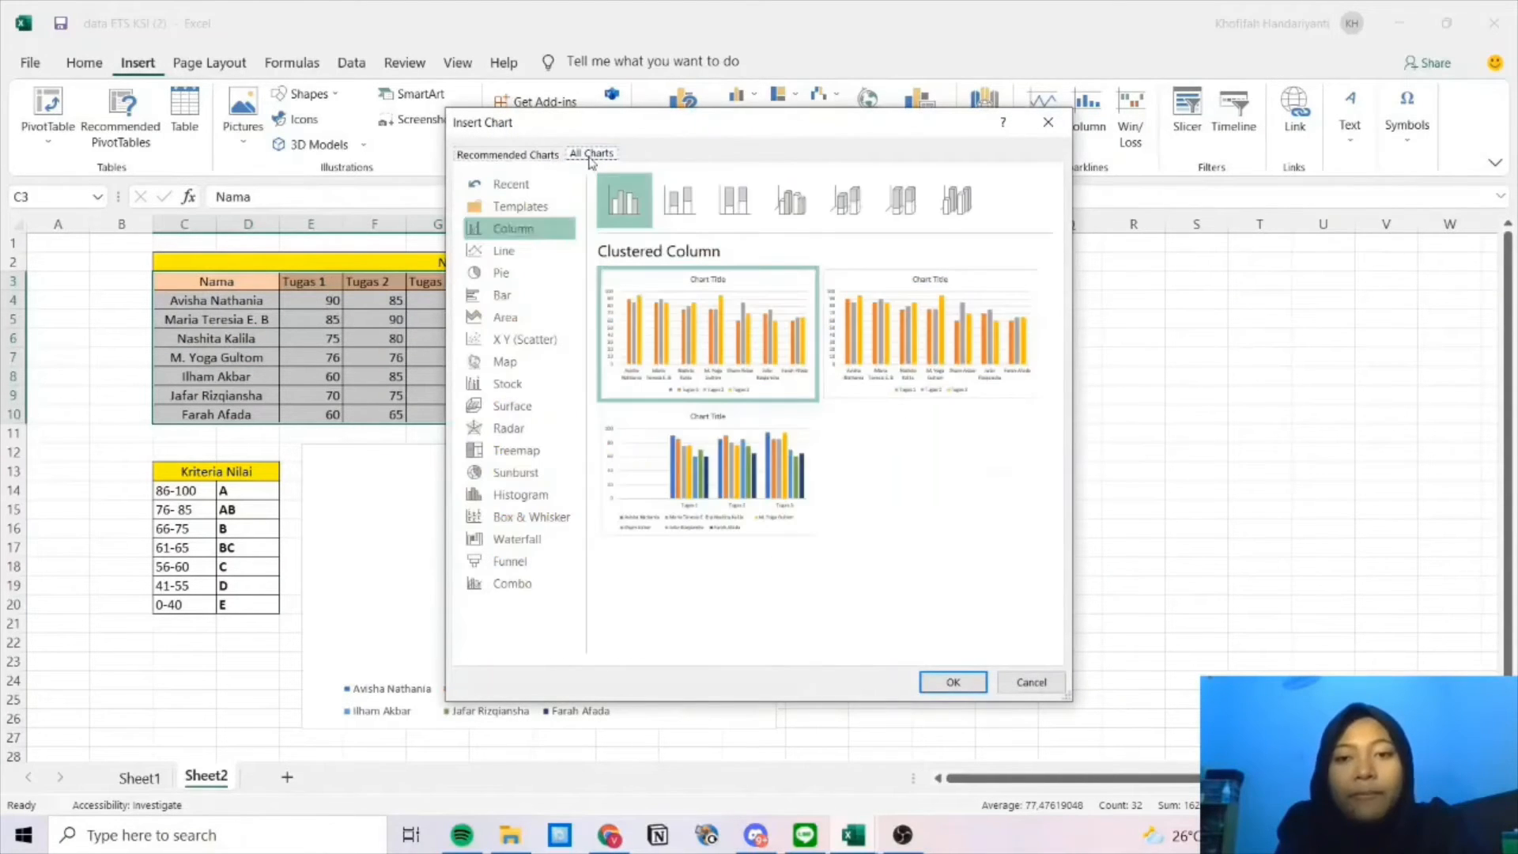
pyautogui.click(531, 253)
pyautogui.moveTo(698, 440)
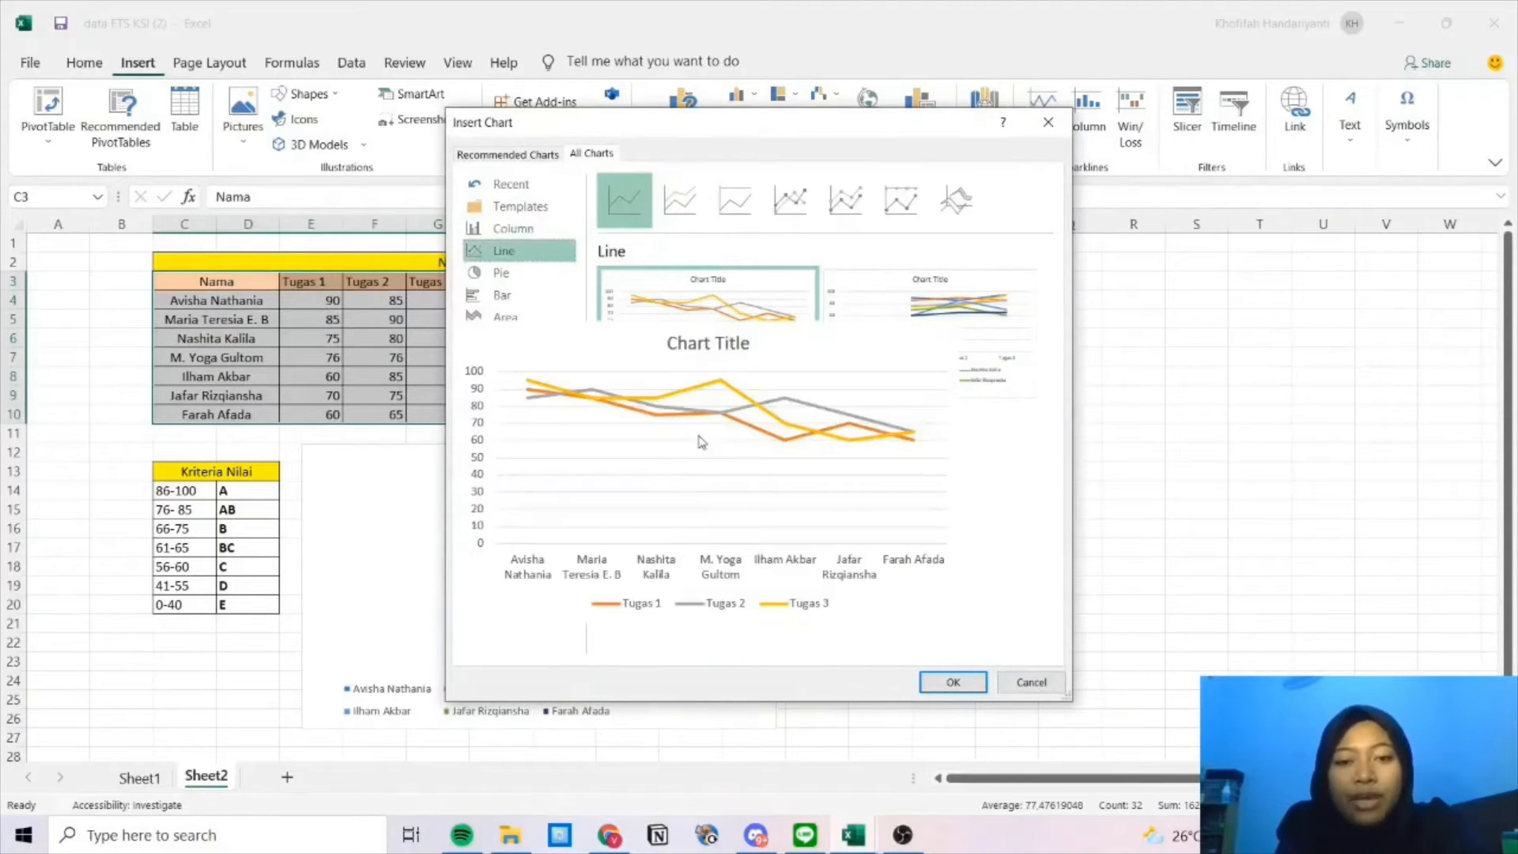
pyautogui.moveTo(841, 343)
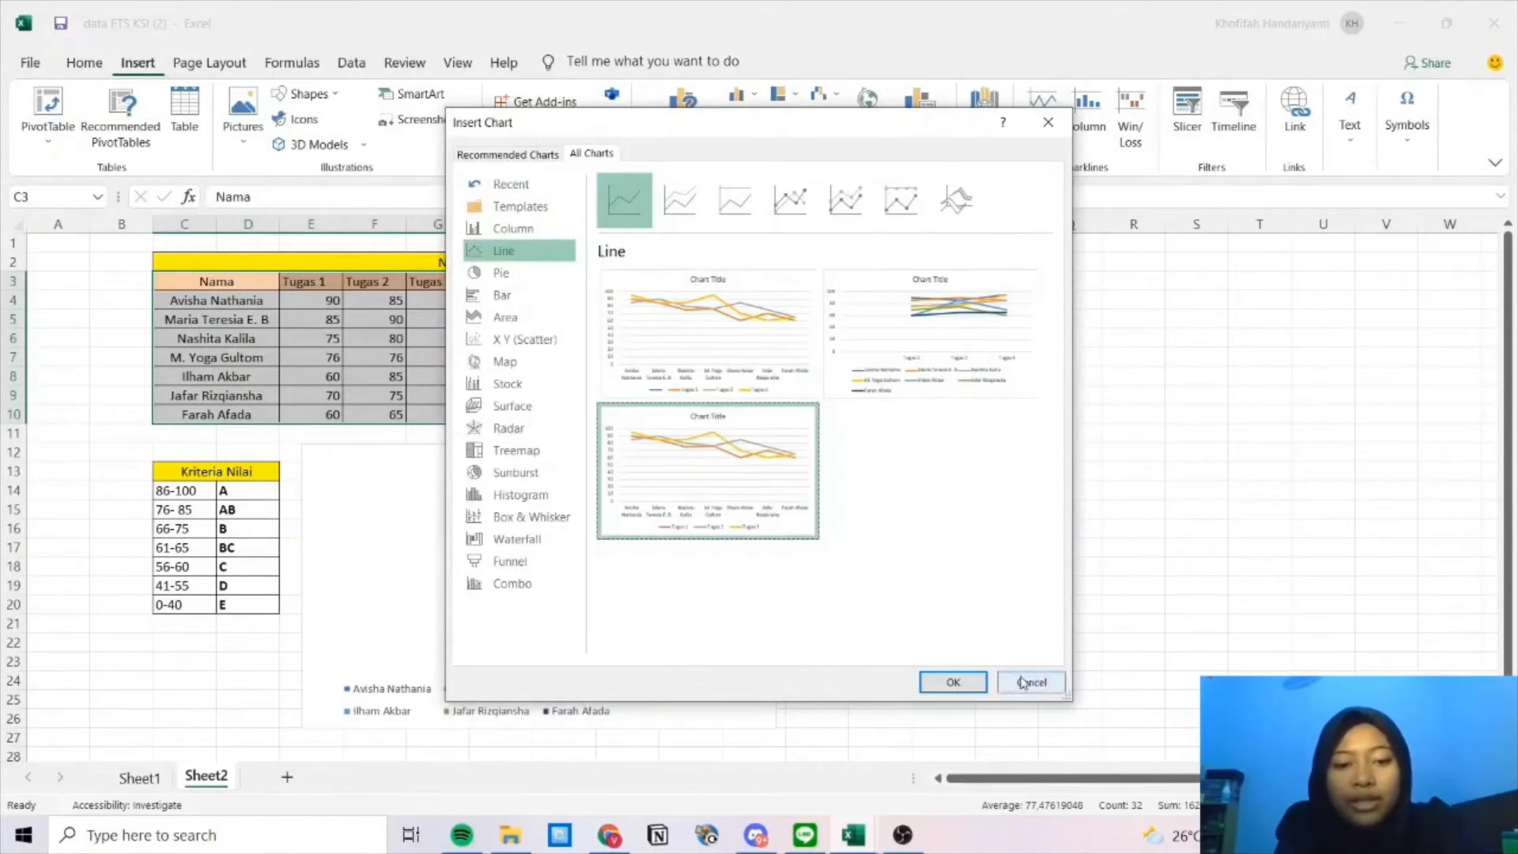
pyautogui.click(953, 681)
pyautogui.moveTo(847, 373)
pyautogui.mouseDown()
pyautogui.moveTo(1010, 424)
pyautogui.moveTo(1171, 503)
pyautogui.moveTo(1143, 461)
pyautogui.mouseUp()
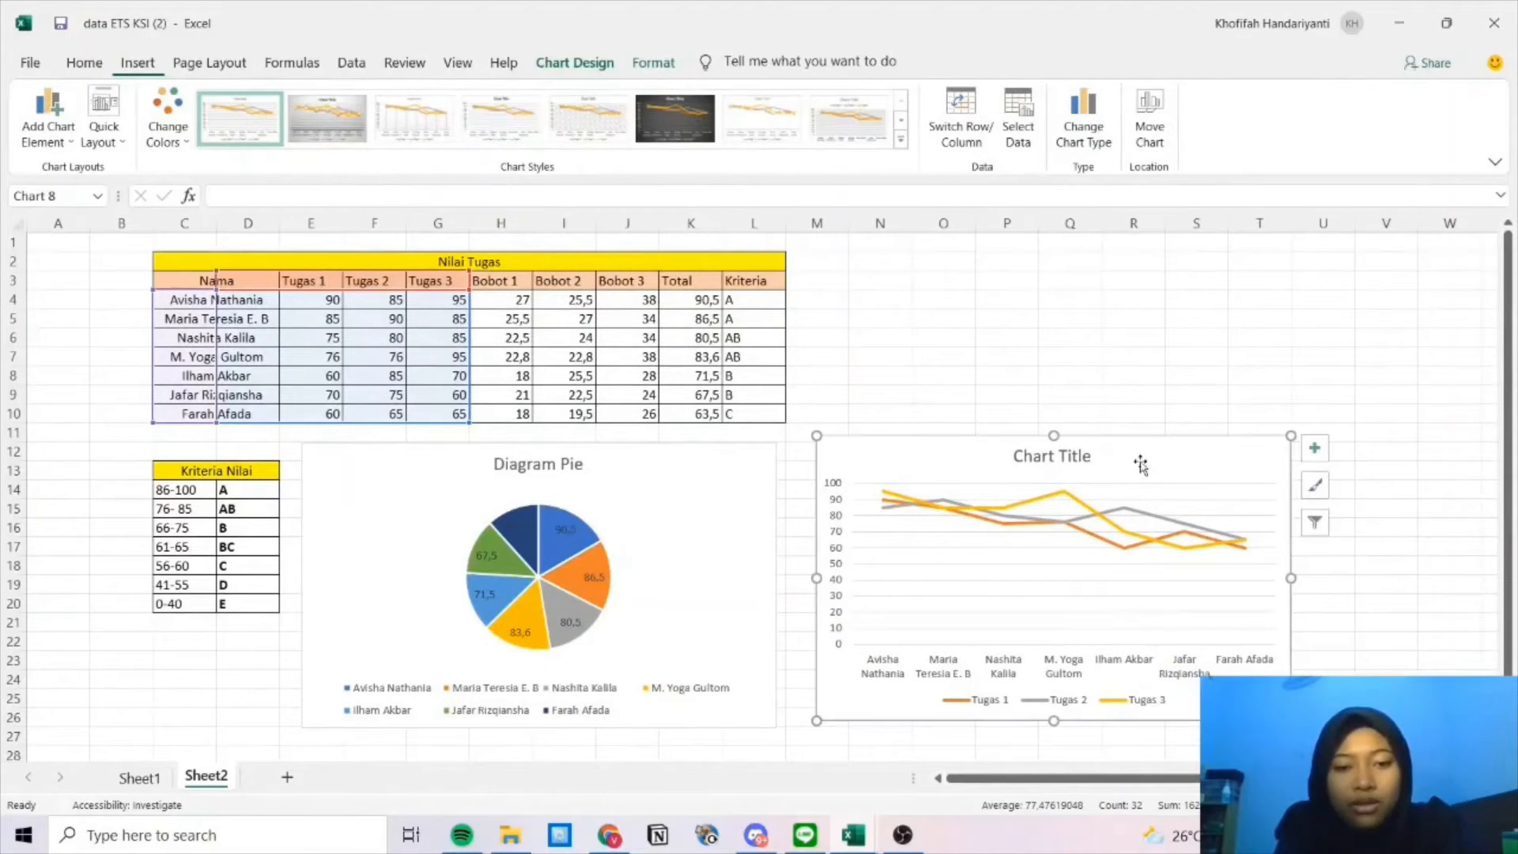
# Replace the line chart's default 'Chart Title' with 'Diagram Garis'.
pyautogui.click(1092, 457)
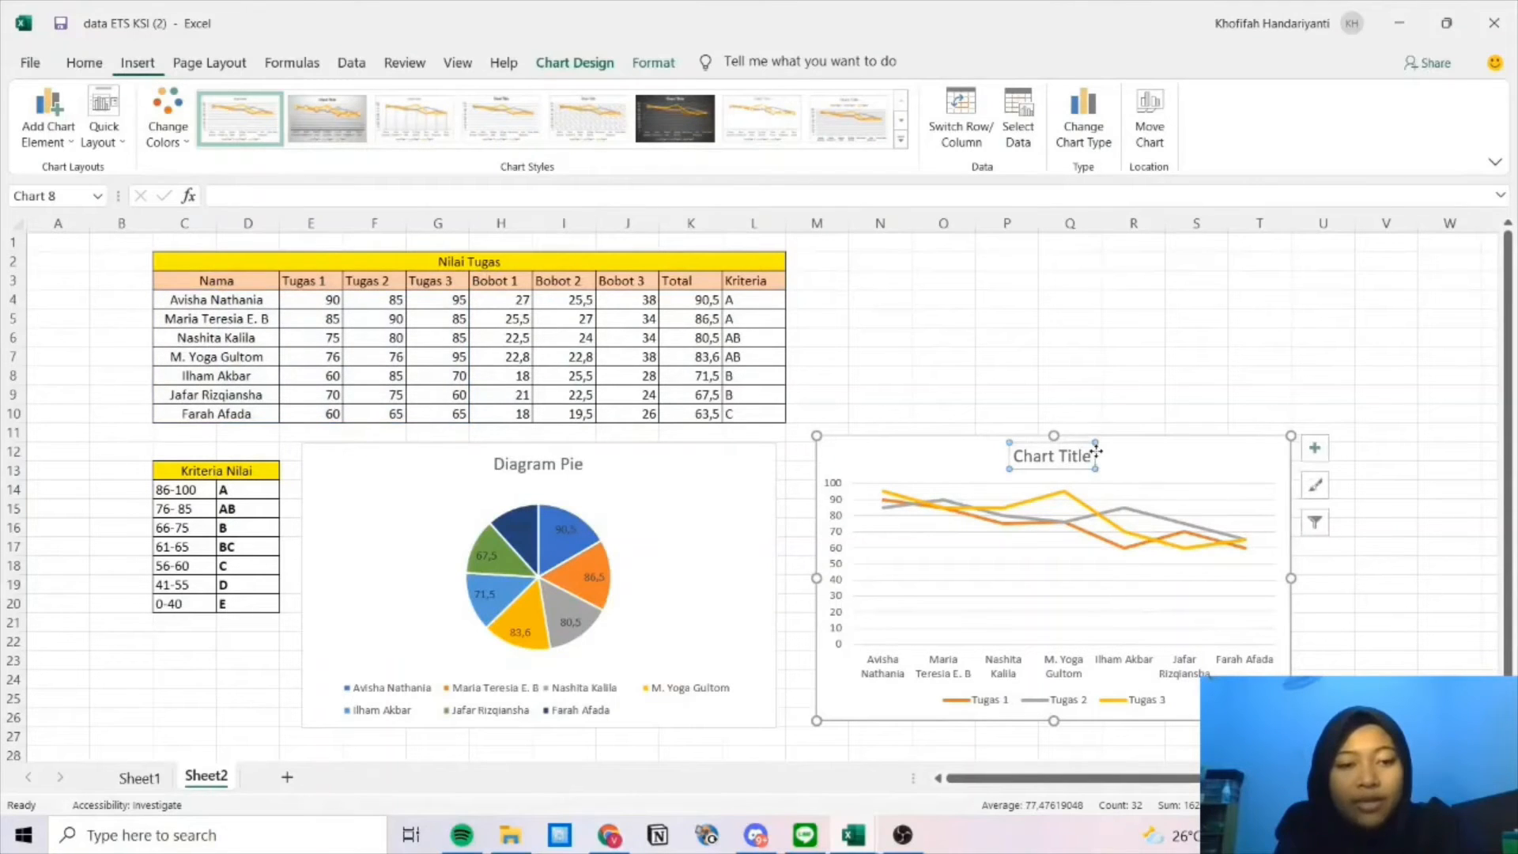
pyautogui.click(1092, 457)
pyautogui.press('BackSpace')
pyautogui.press('BackSpace')
pyautogui.press('BackSpace')
pyautogui.press('BackSpace')
pyautogui.press('BackSpace')
pyautogui.press('BackSpace')
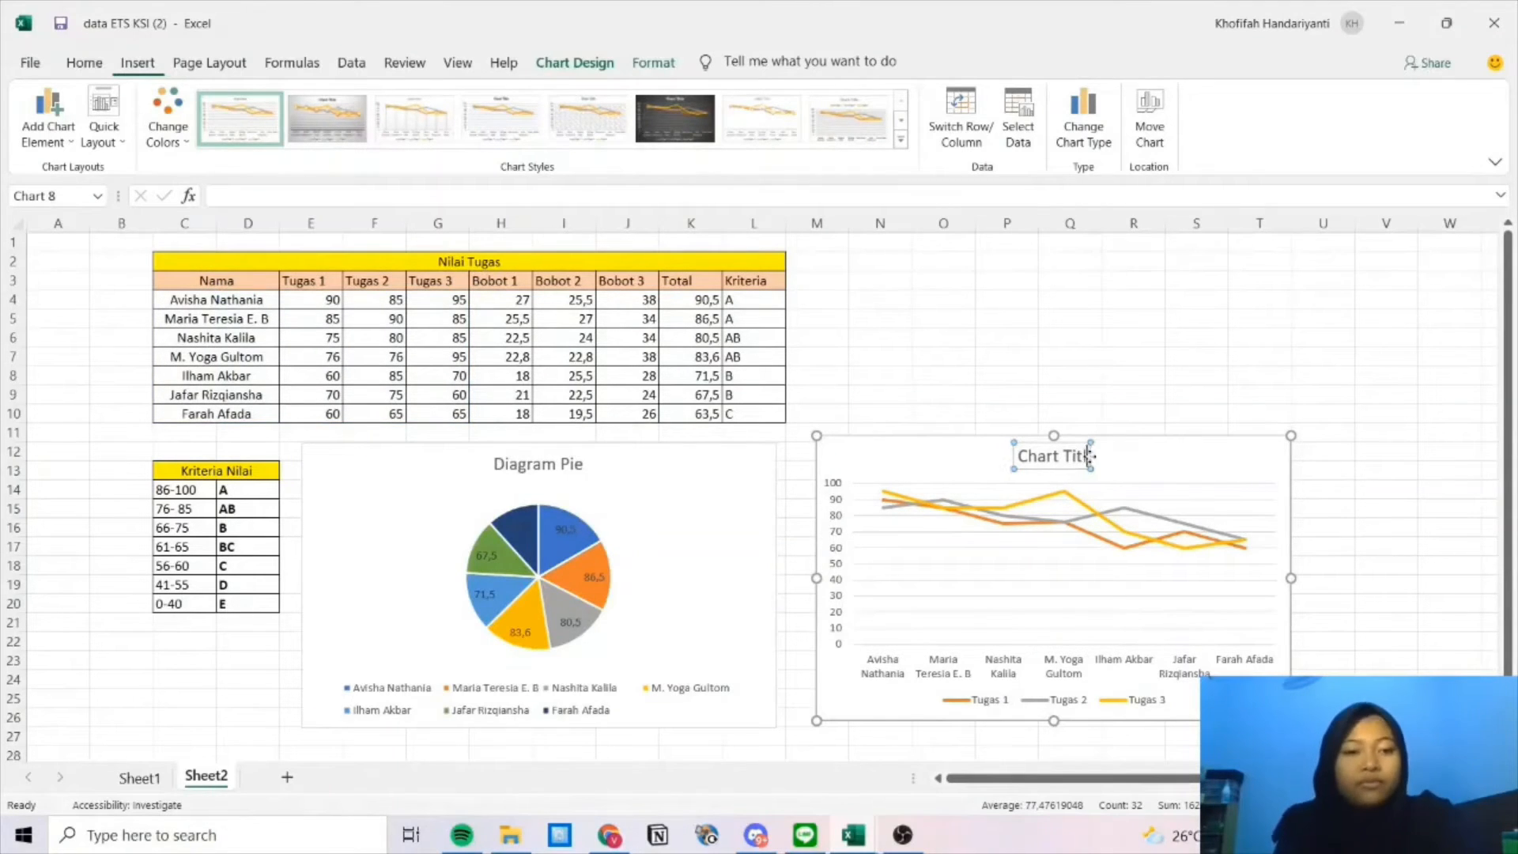
pyautogui.press('BackSpace')
pyautogui.press('BackSpace')
pyautogui.press('BackSpace')
pyautogui.press('BackSpace')
pyautogui.press('BackSpace')
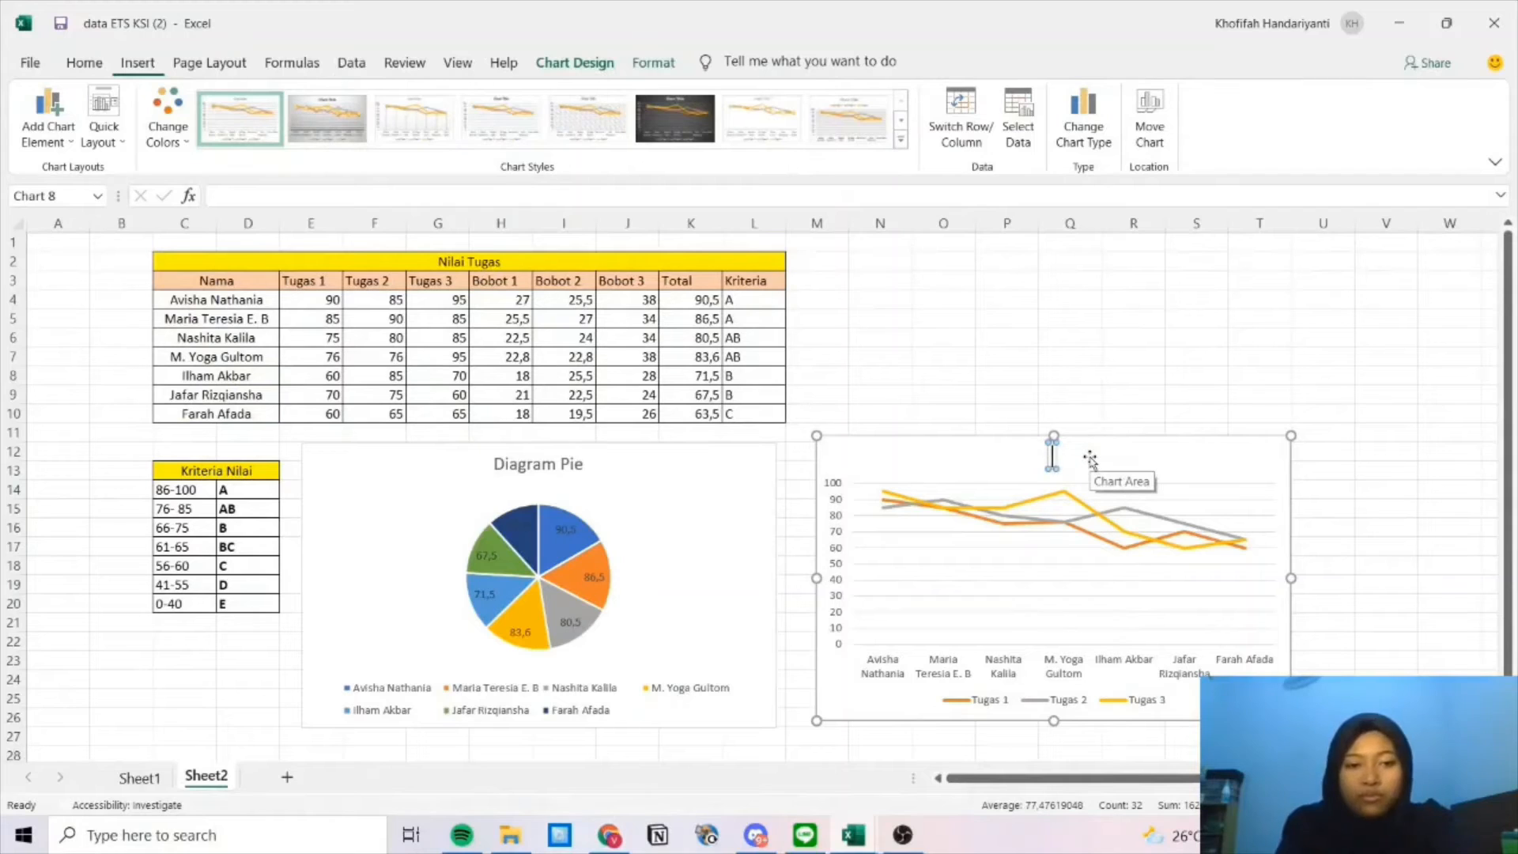
pyautogui.write('Diagram')
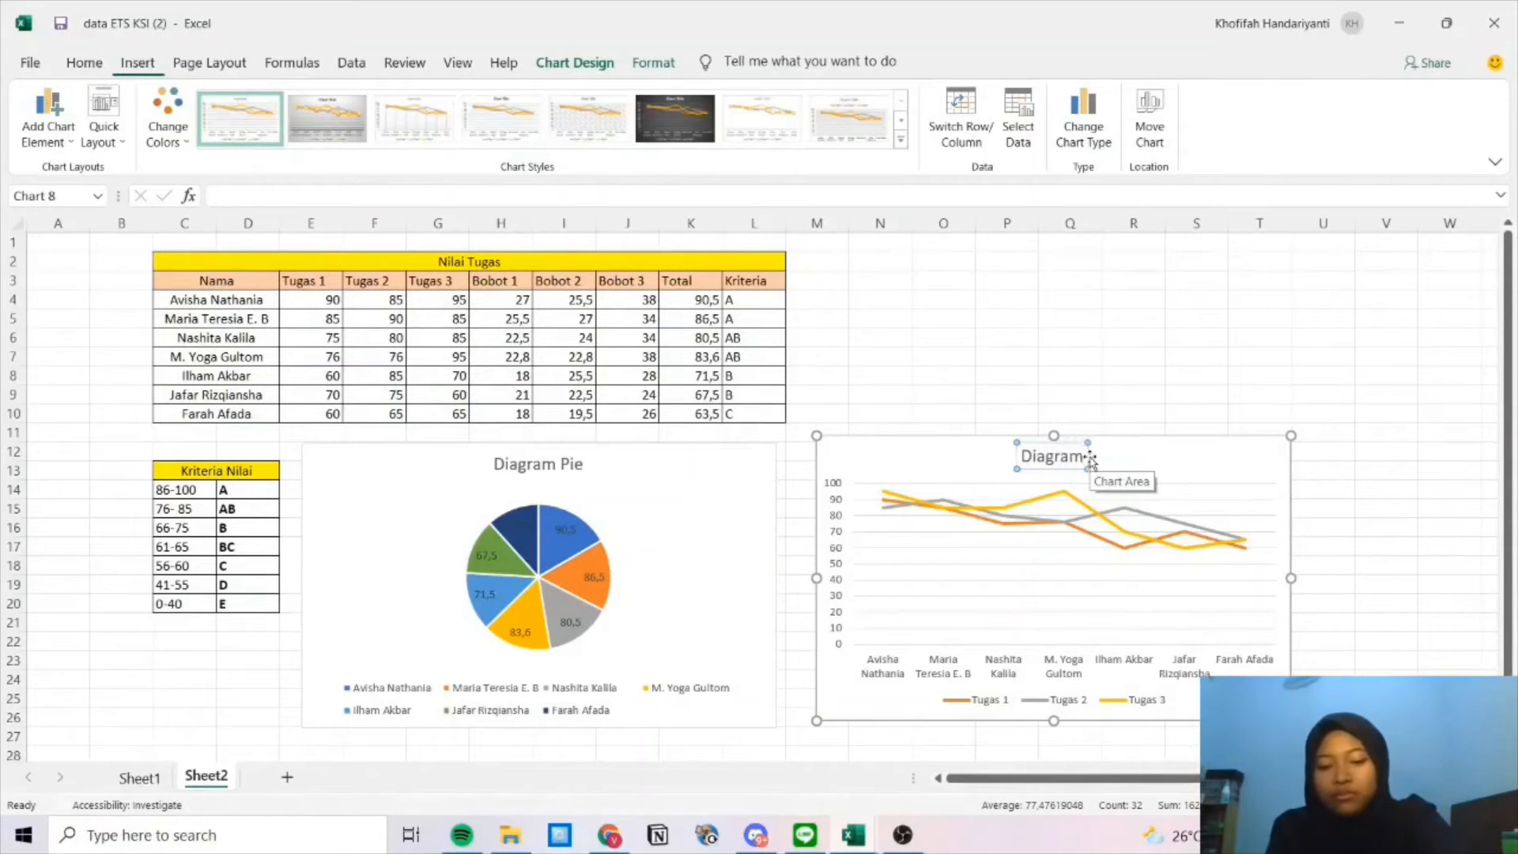
pyautogui.write(' Garis')
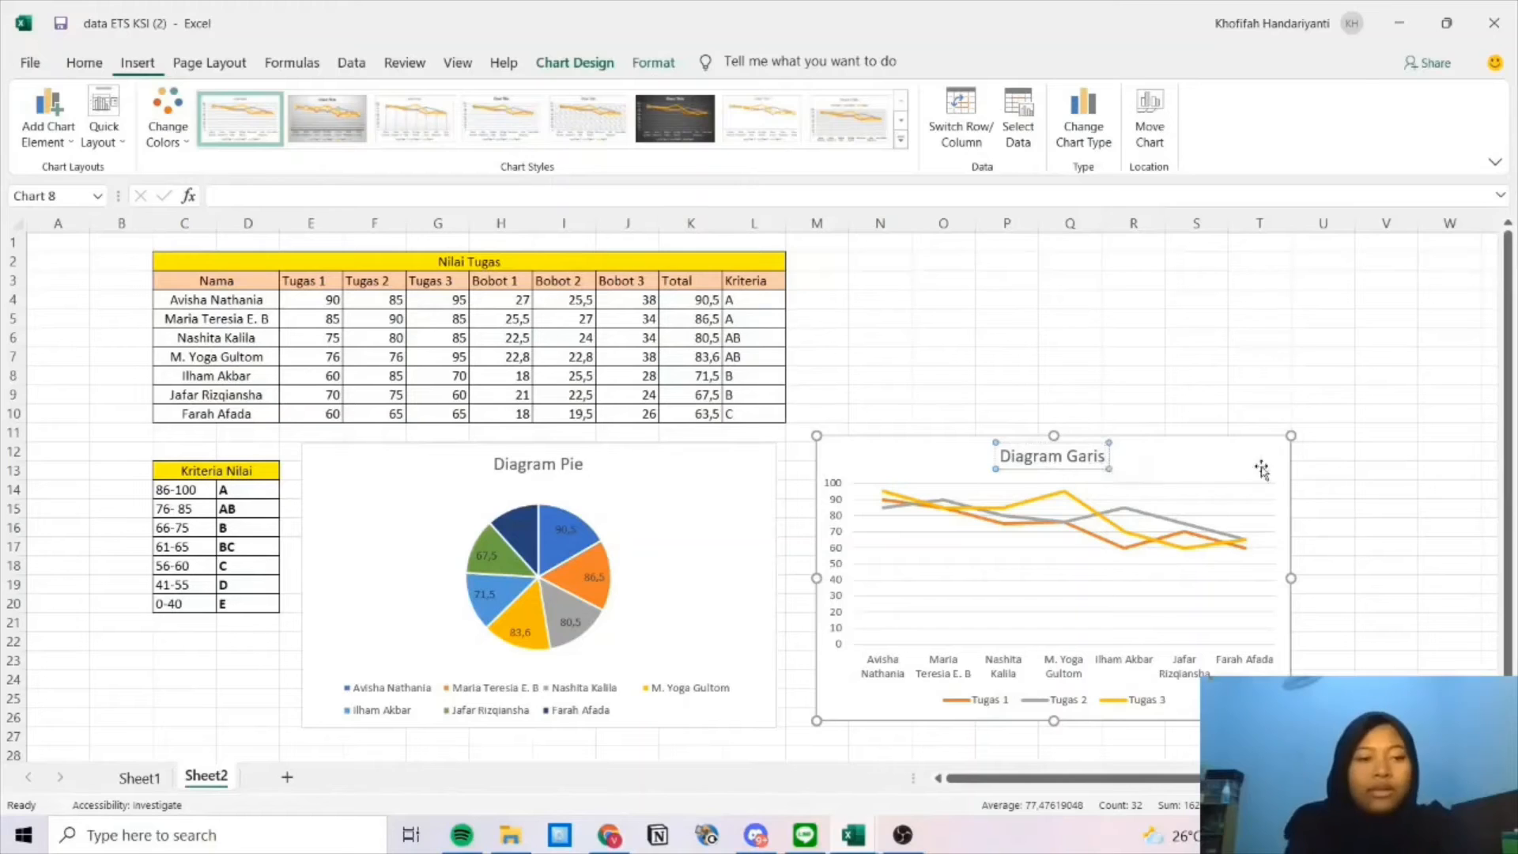
pyautogui.click(1343, 470)
pyautogui.scroll(-2, 1333, 476)
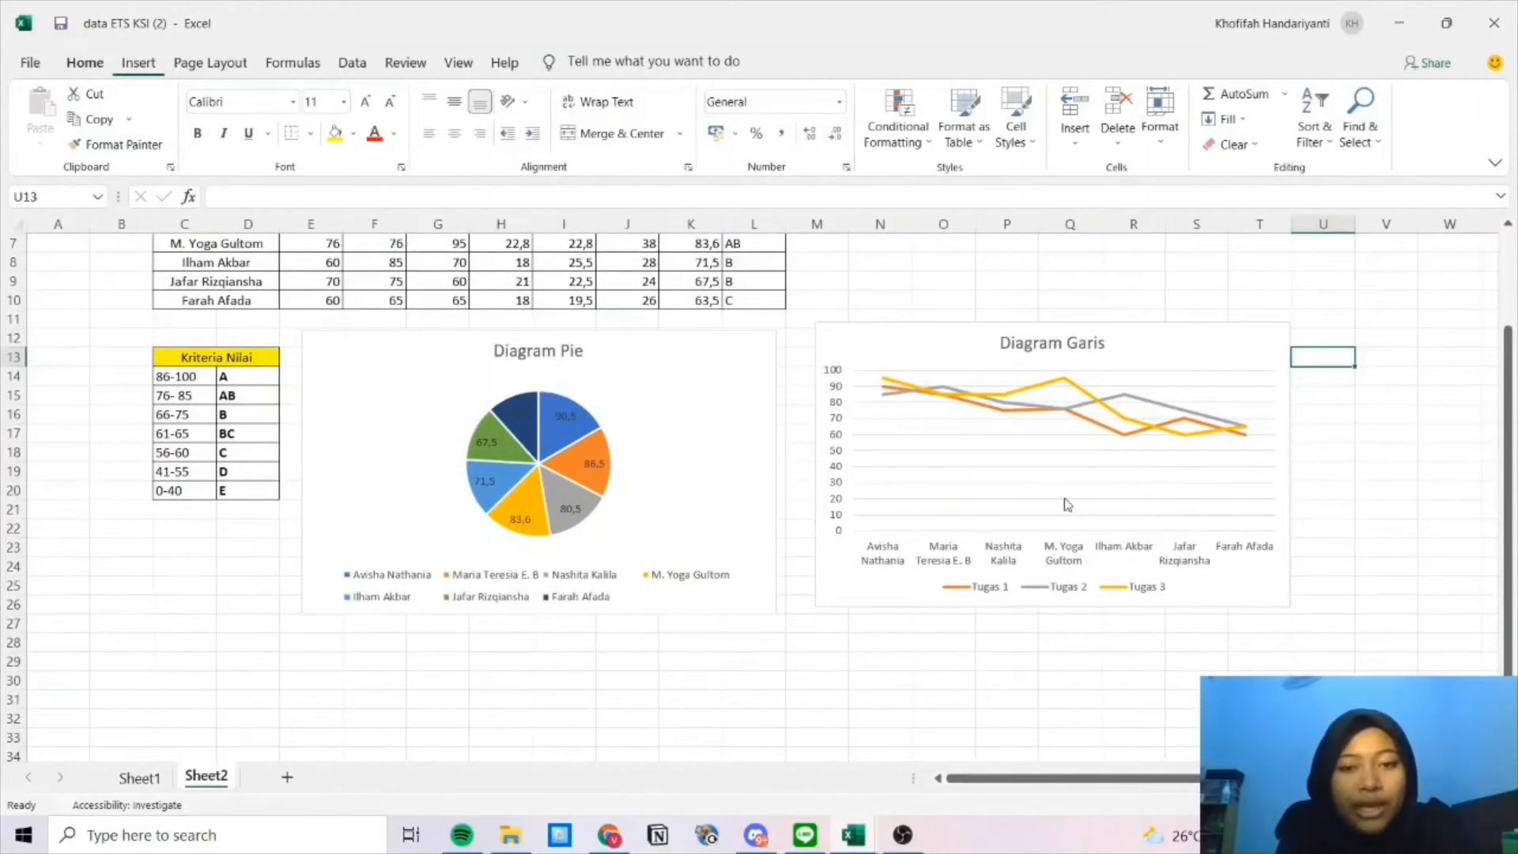
pyautogui.scroll(2, 1064, 501)
pyautogui.scroll(-1, 1067, 506)
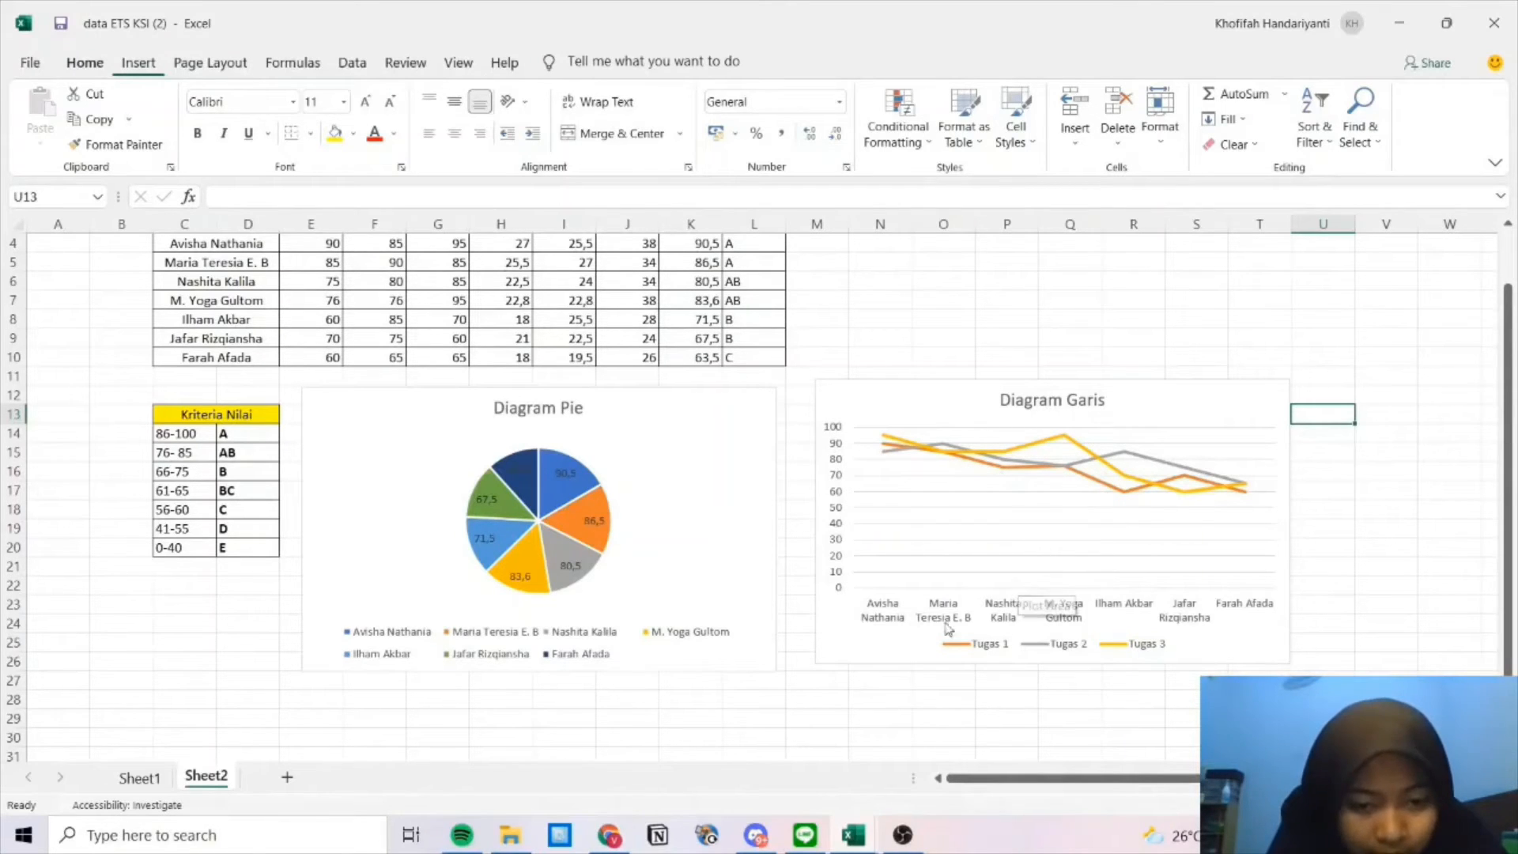
pyautogui.scroll(1, 880, 530)
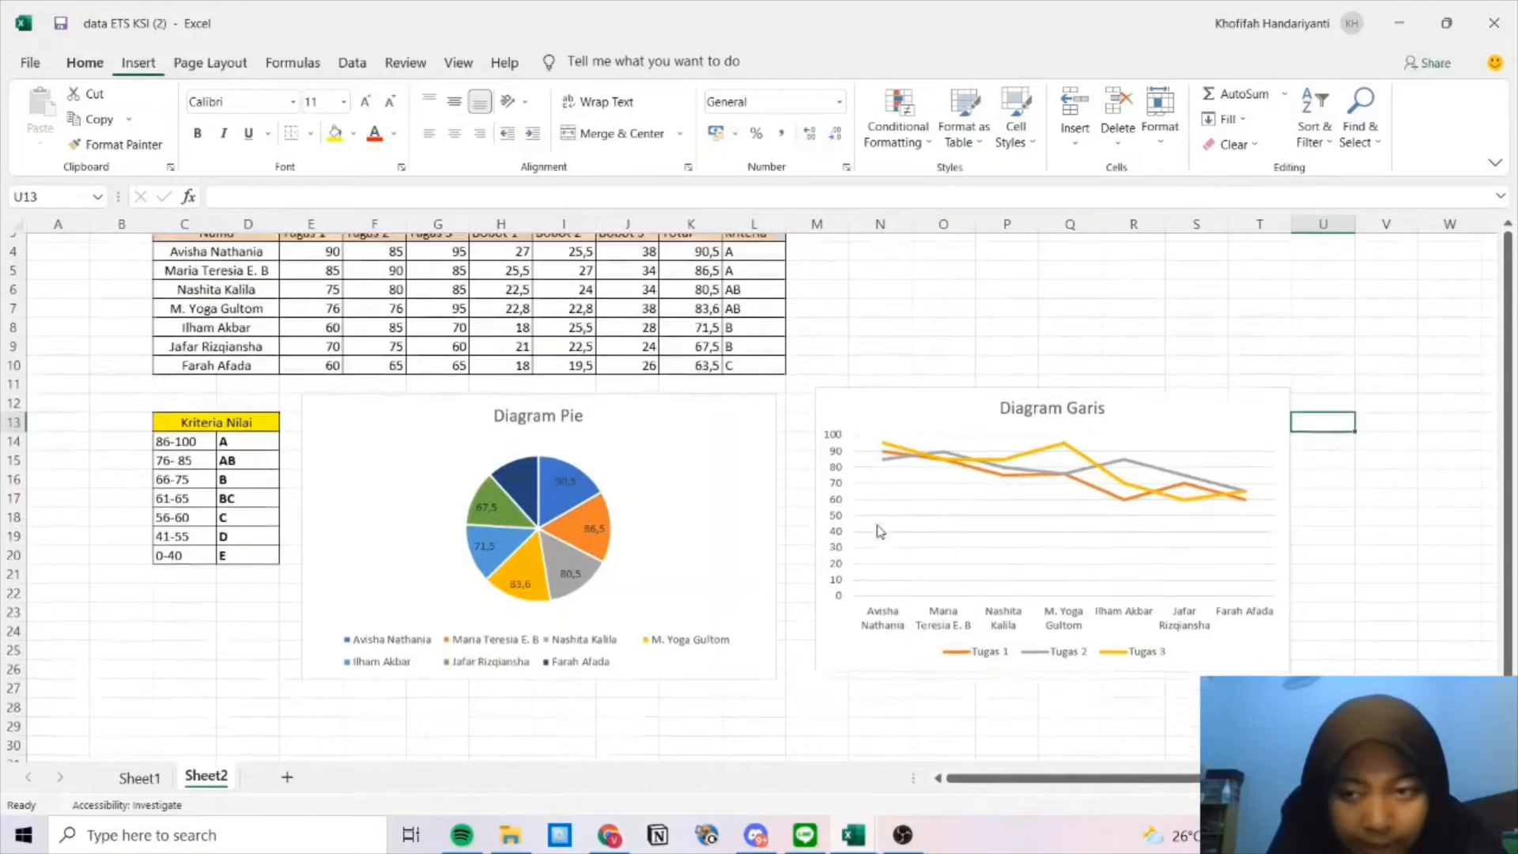
pyautogui.scroll(2, 880, 530)
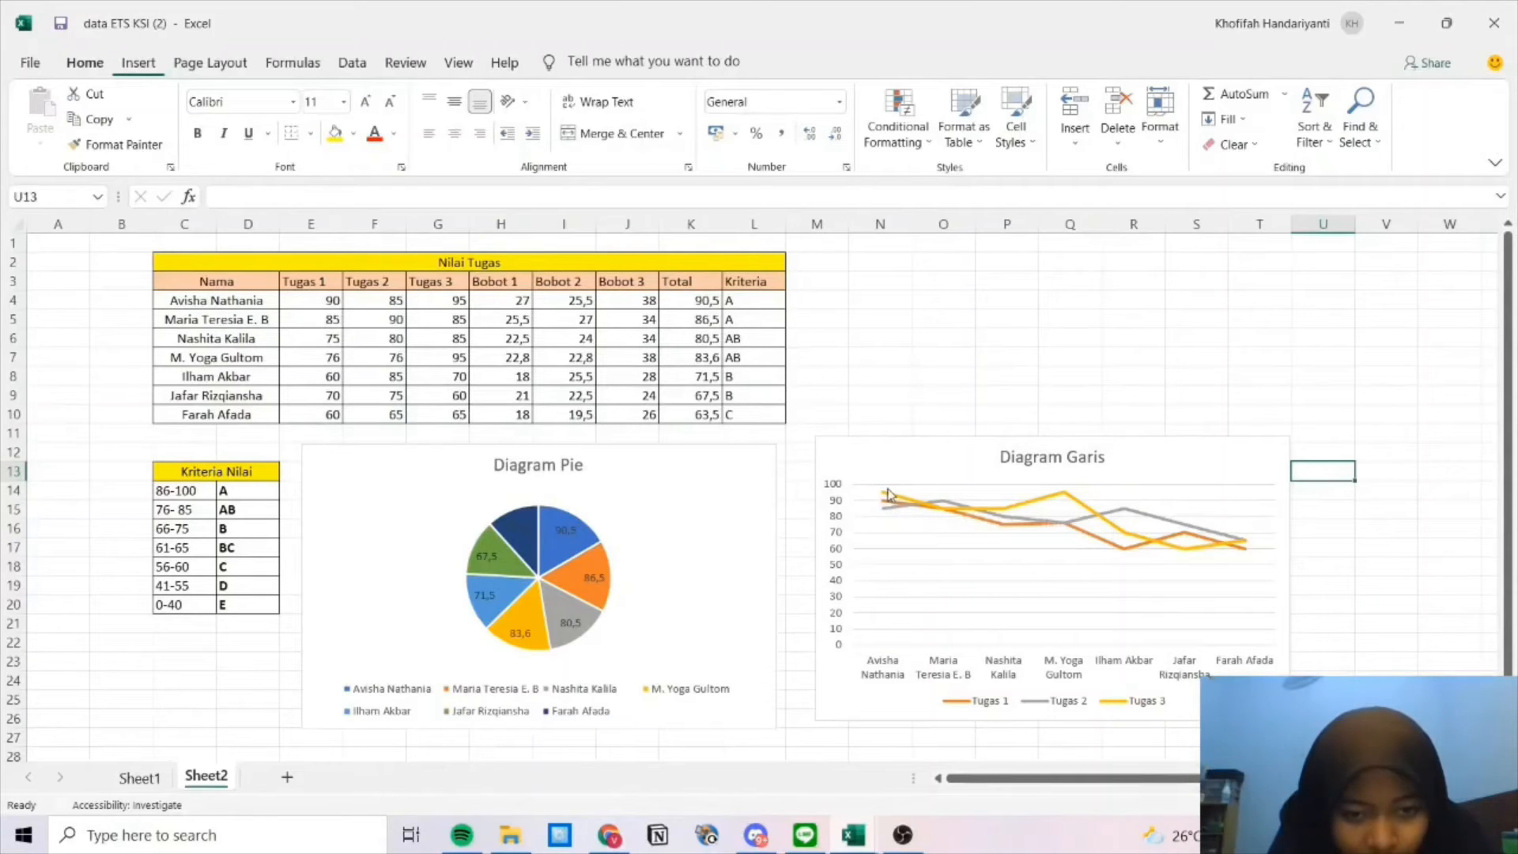
pyautogui.moveTo(884, 495)
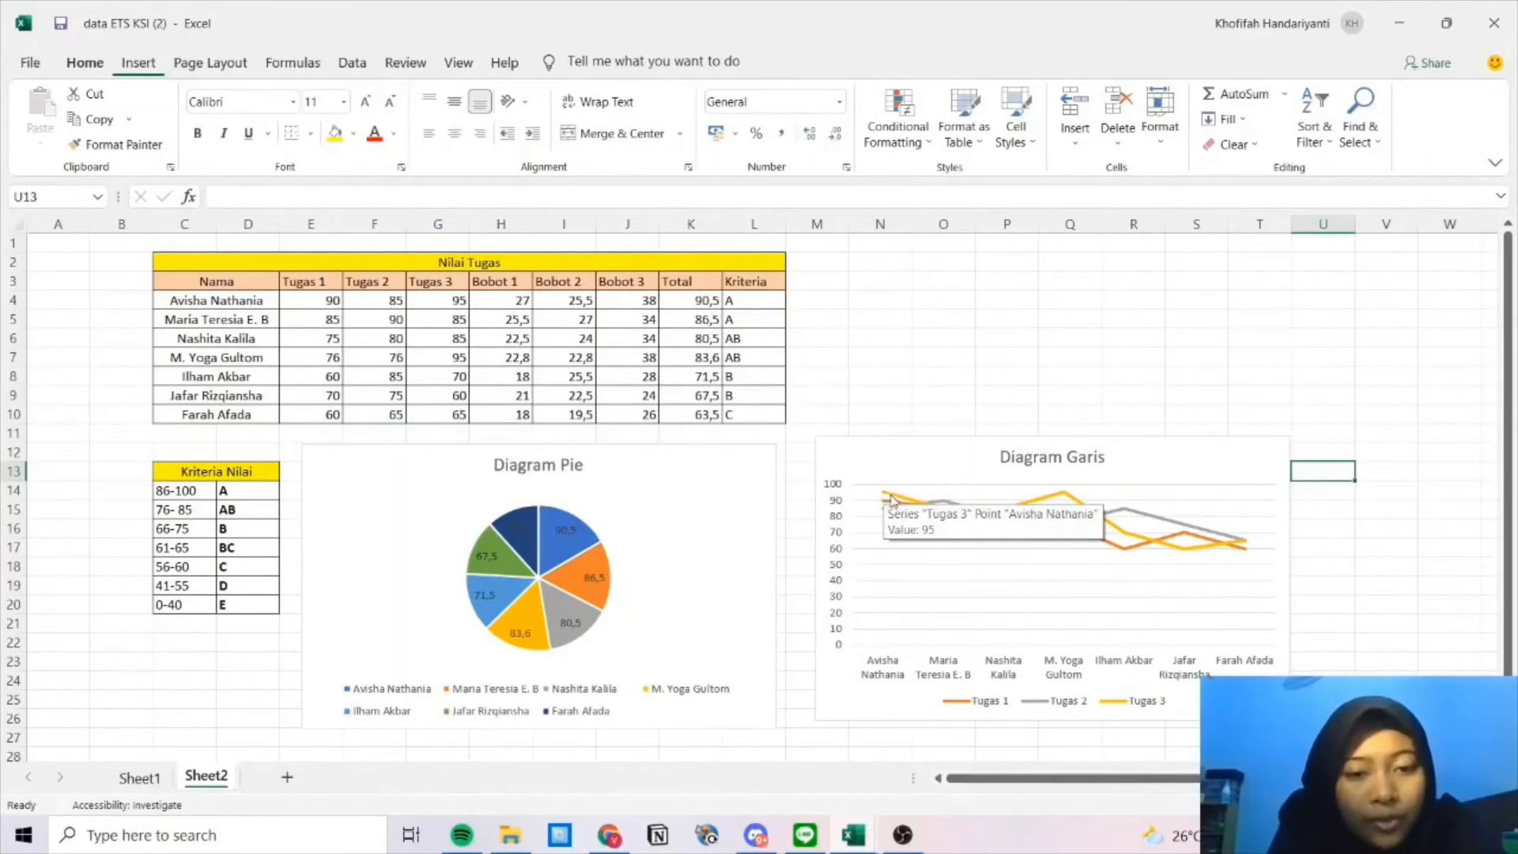
pyautogui.click(895, 498)
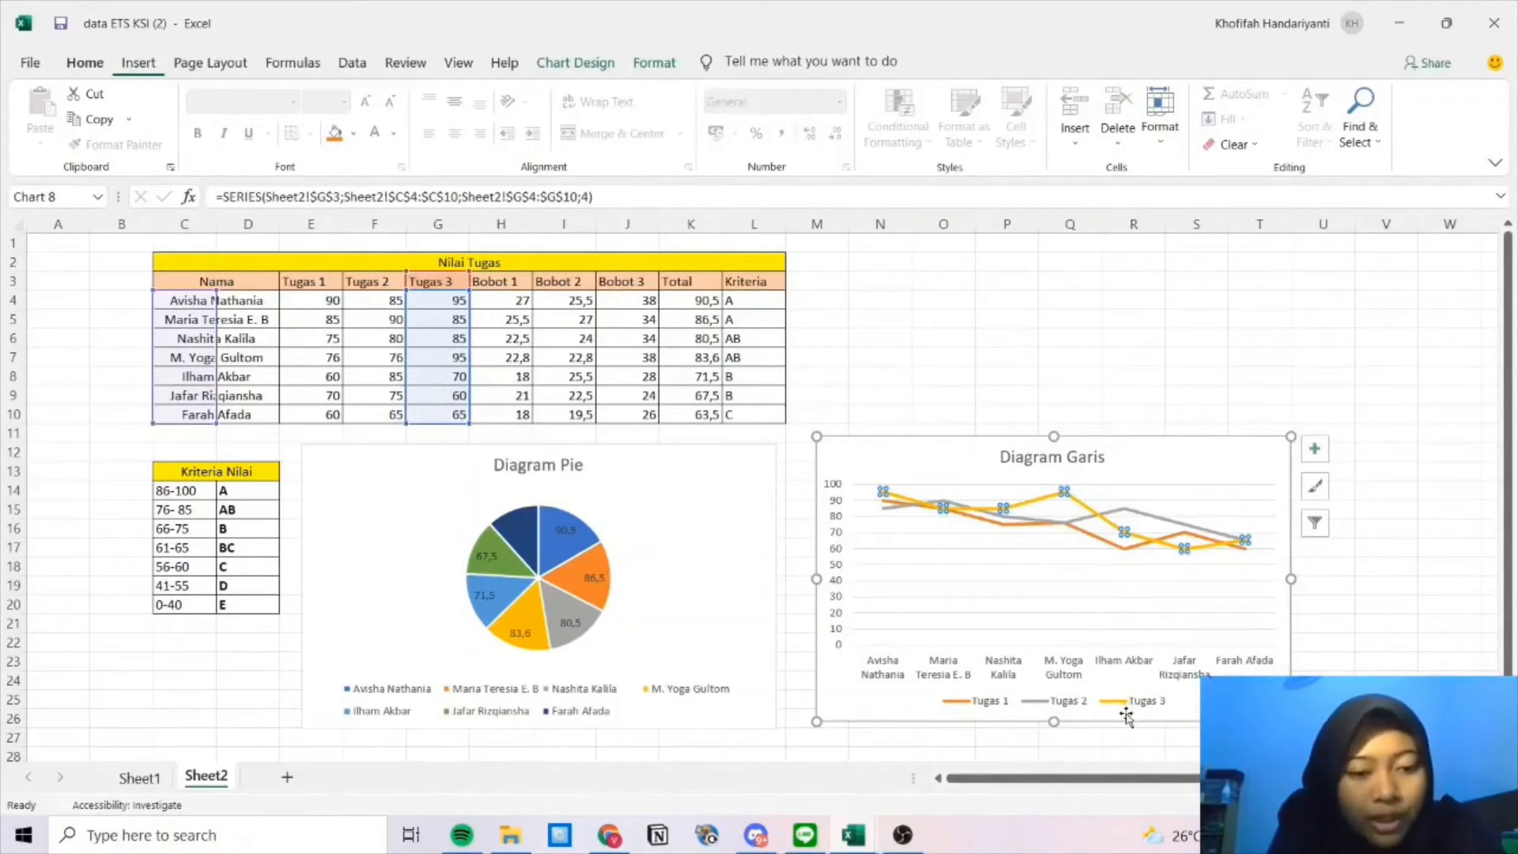
pyautogui.click(1048, 512)
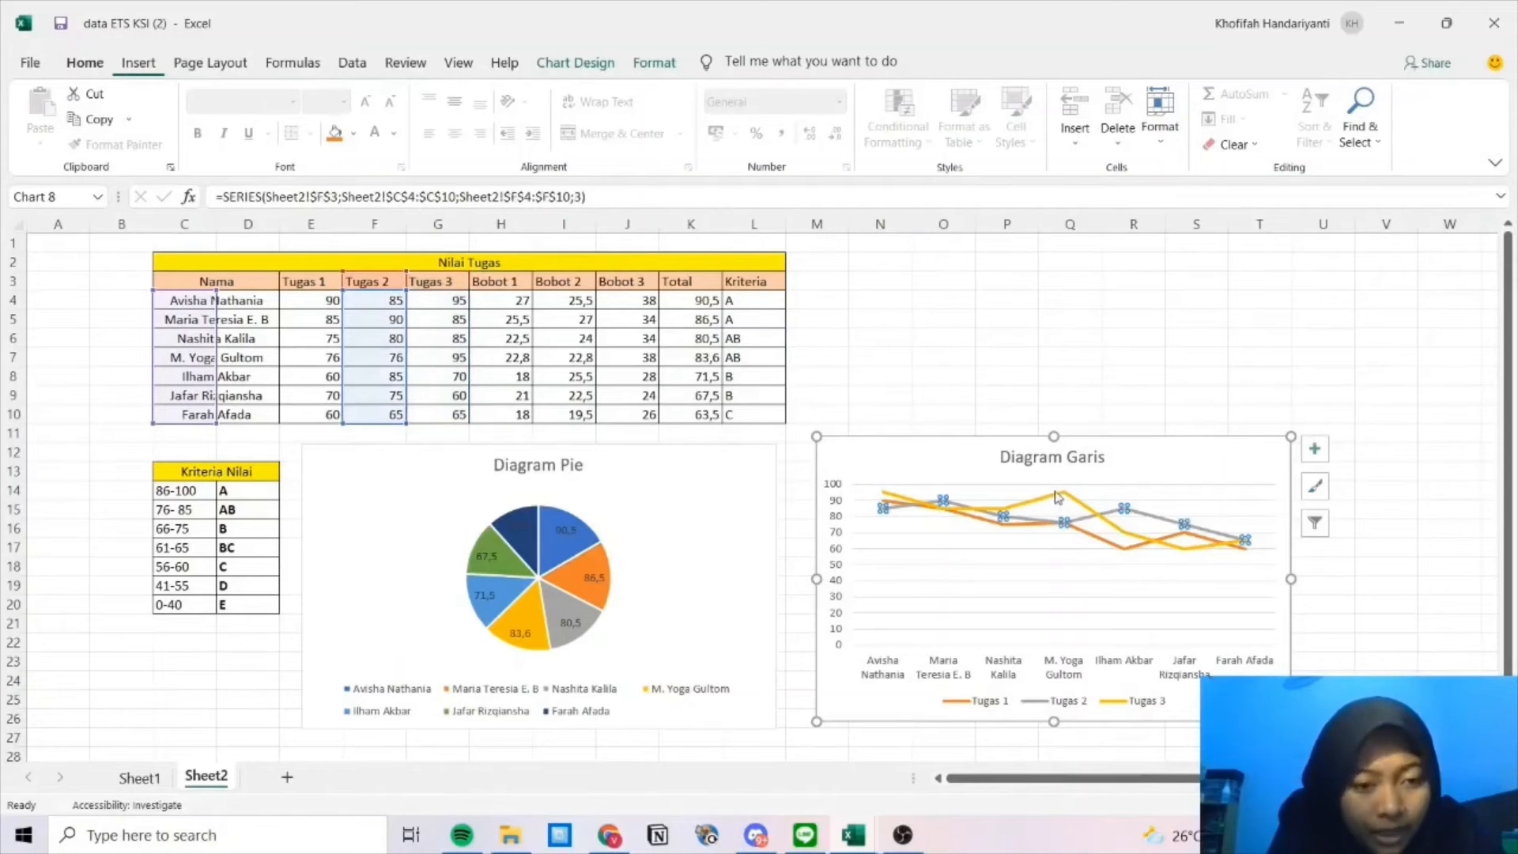
pyautogui.click(1058, 495)
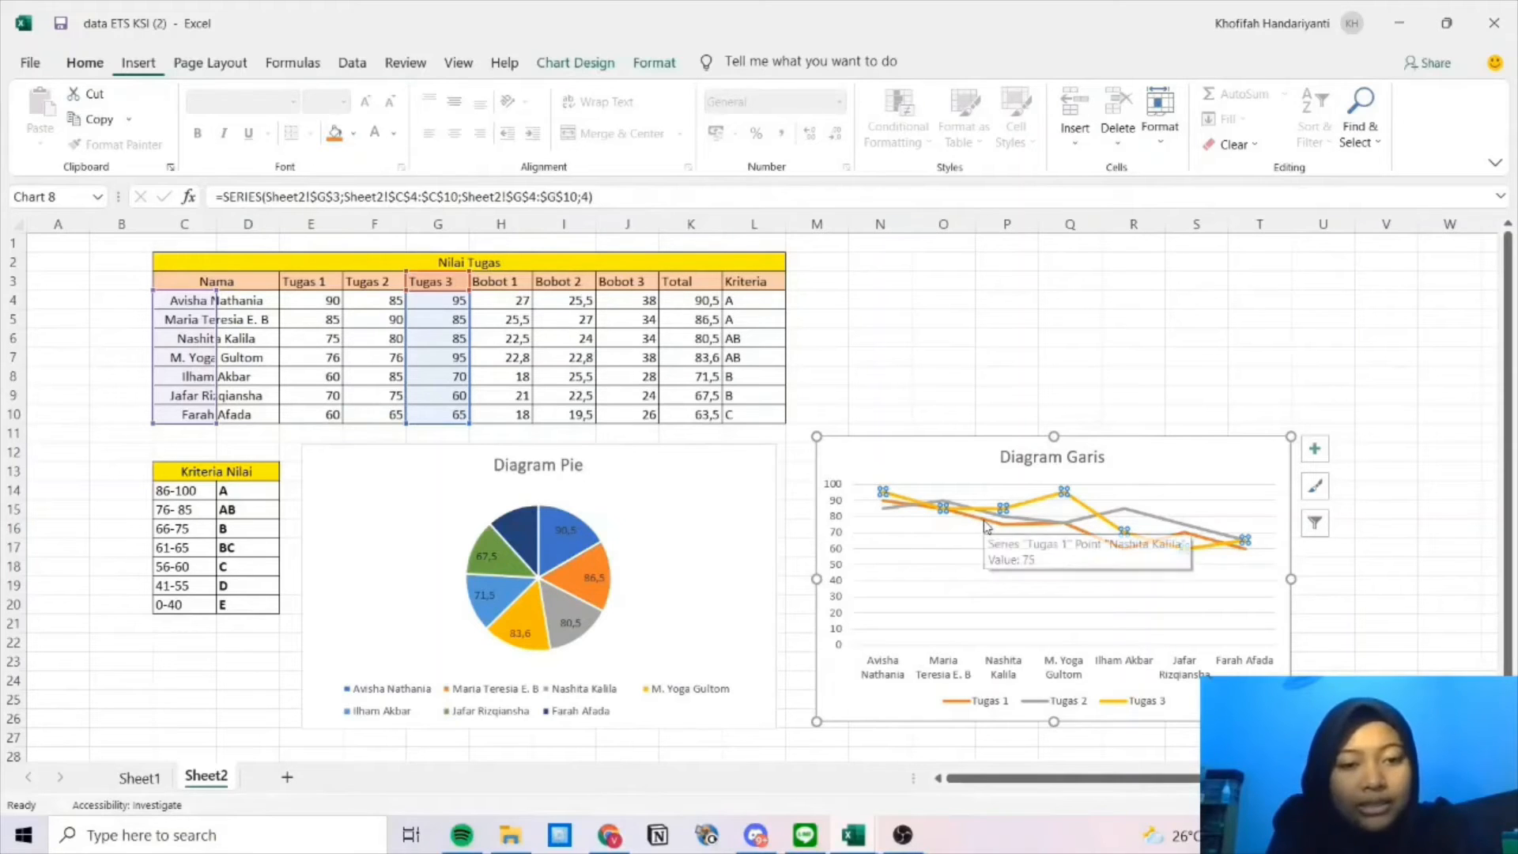
pyautogui.moveTo(997, 534)
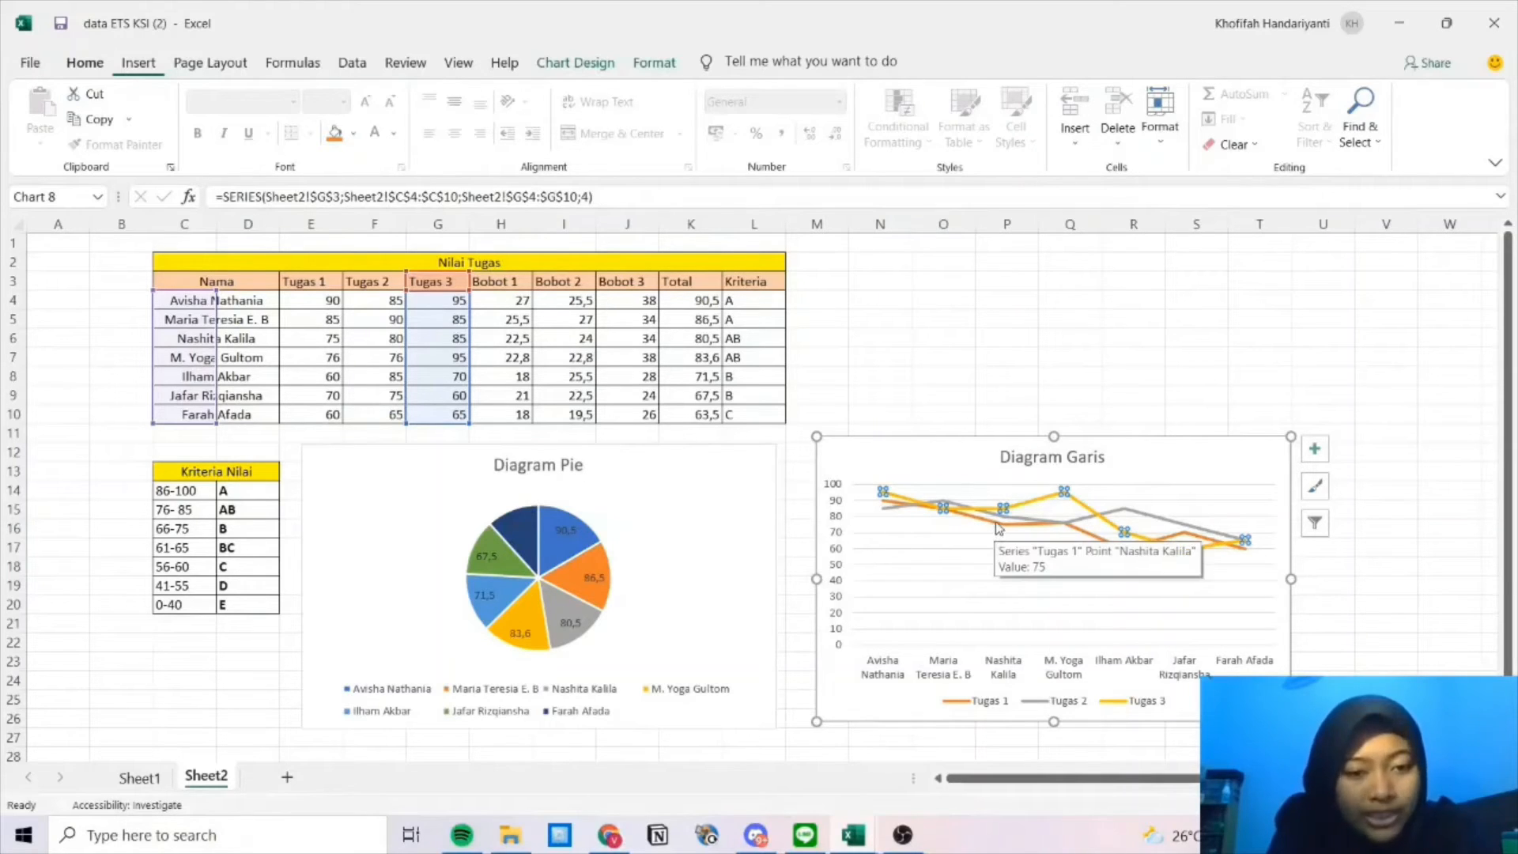
pyautogui.click(998, 528)
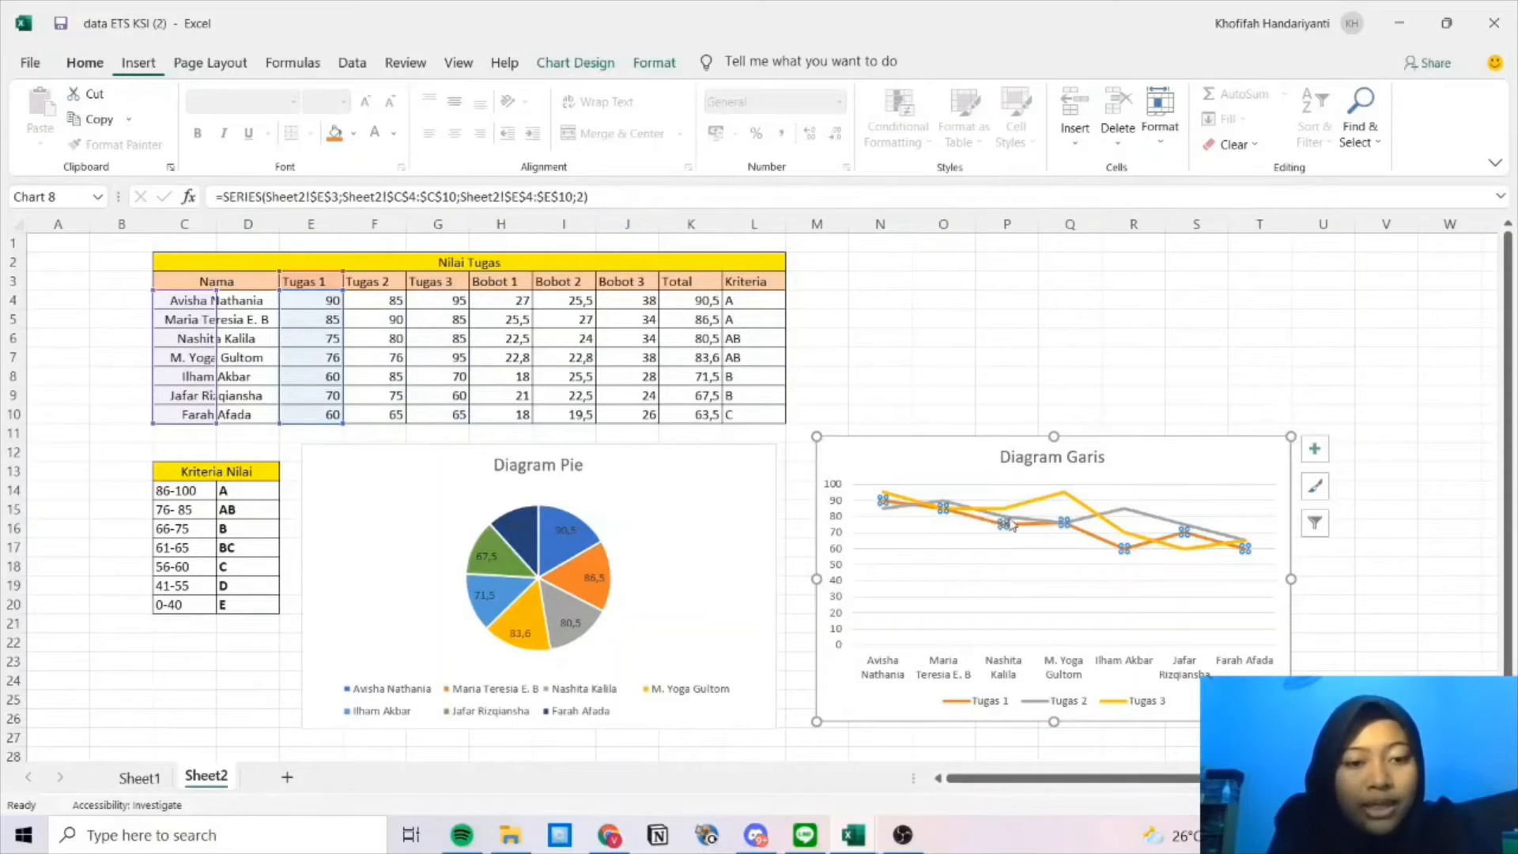
pyautogui.click(959, 506)
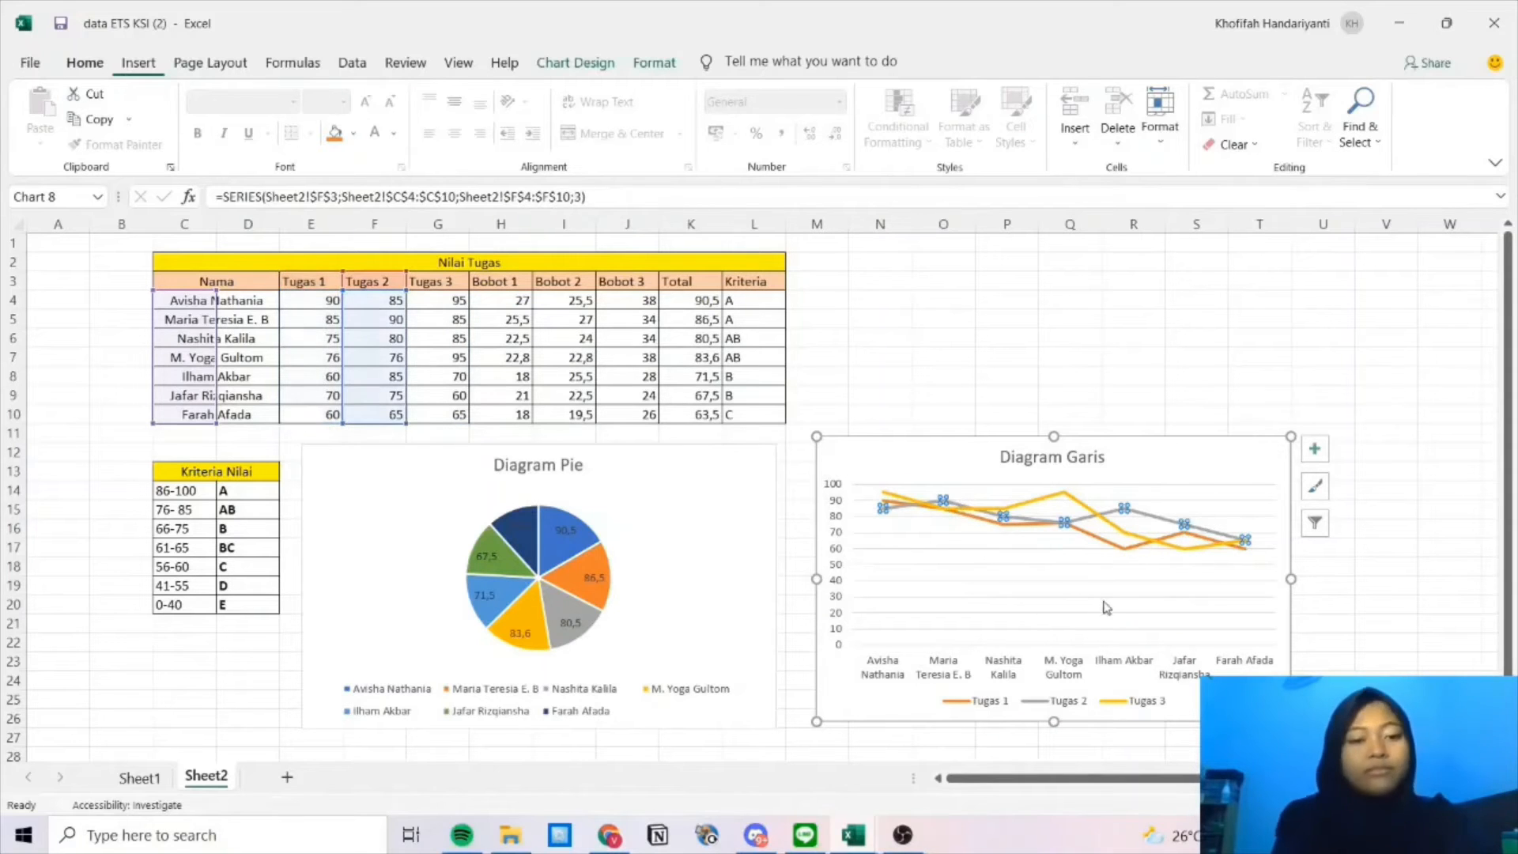
pyautogui.scroll(-3, 1112, 600)
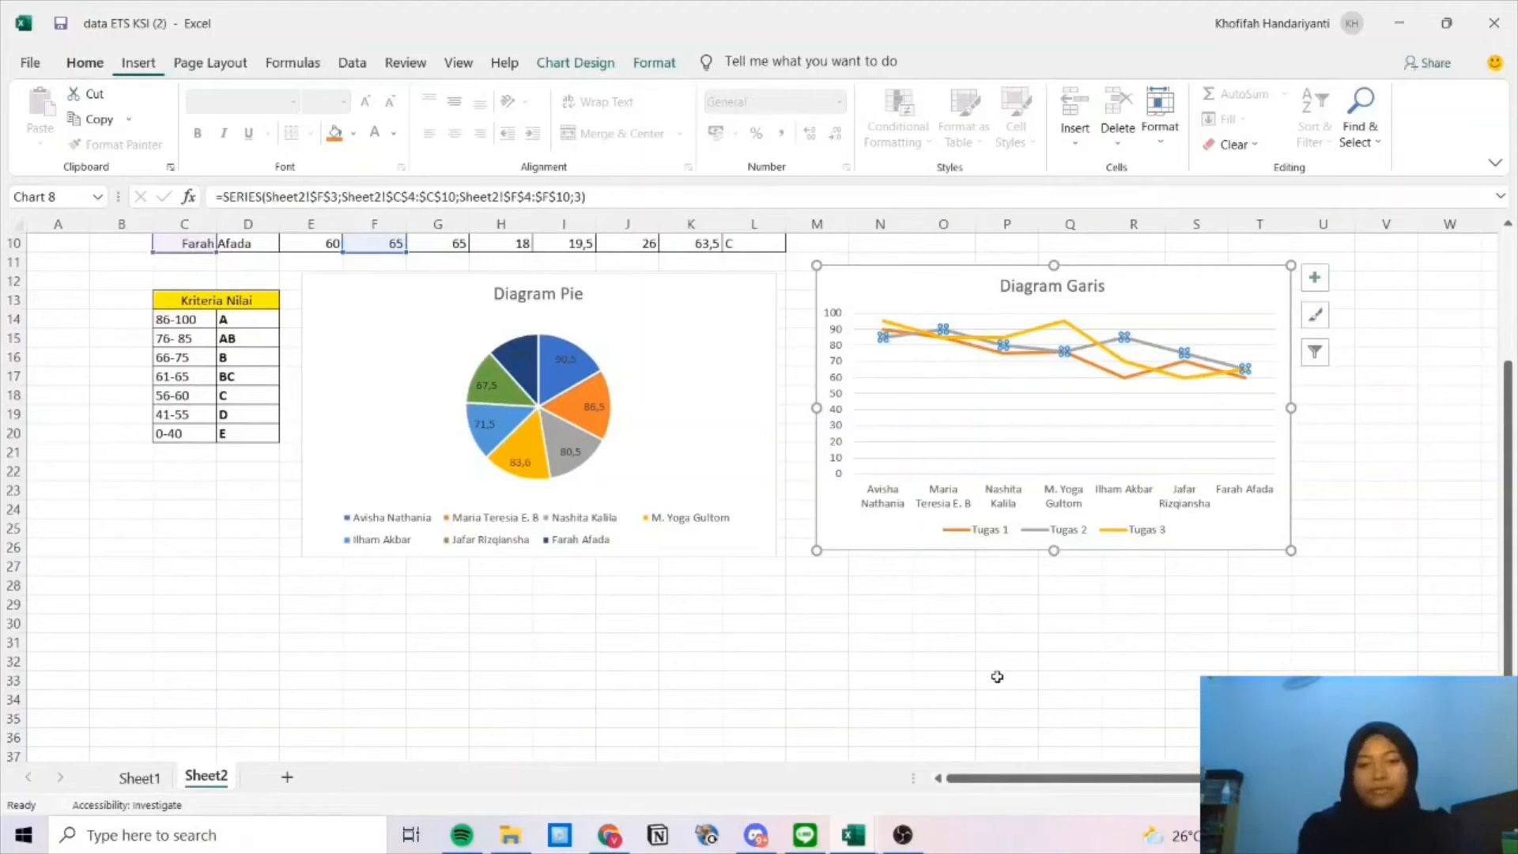
pyautogui.click(833, 601)
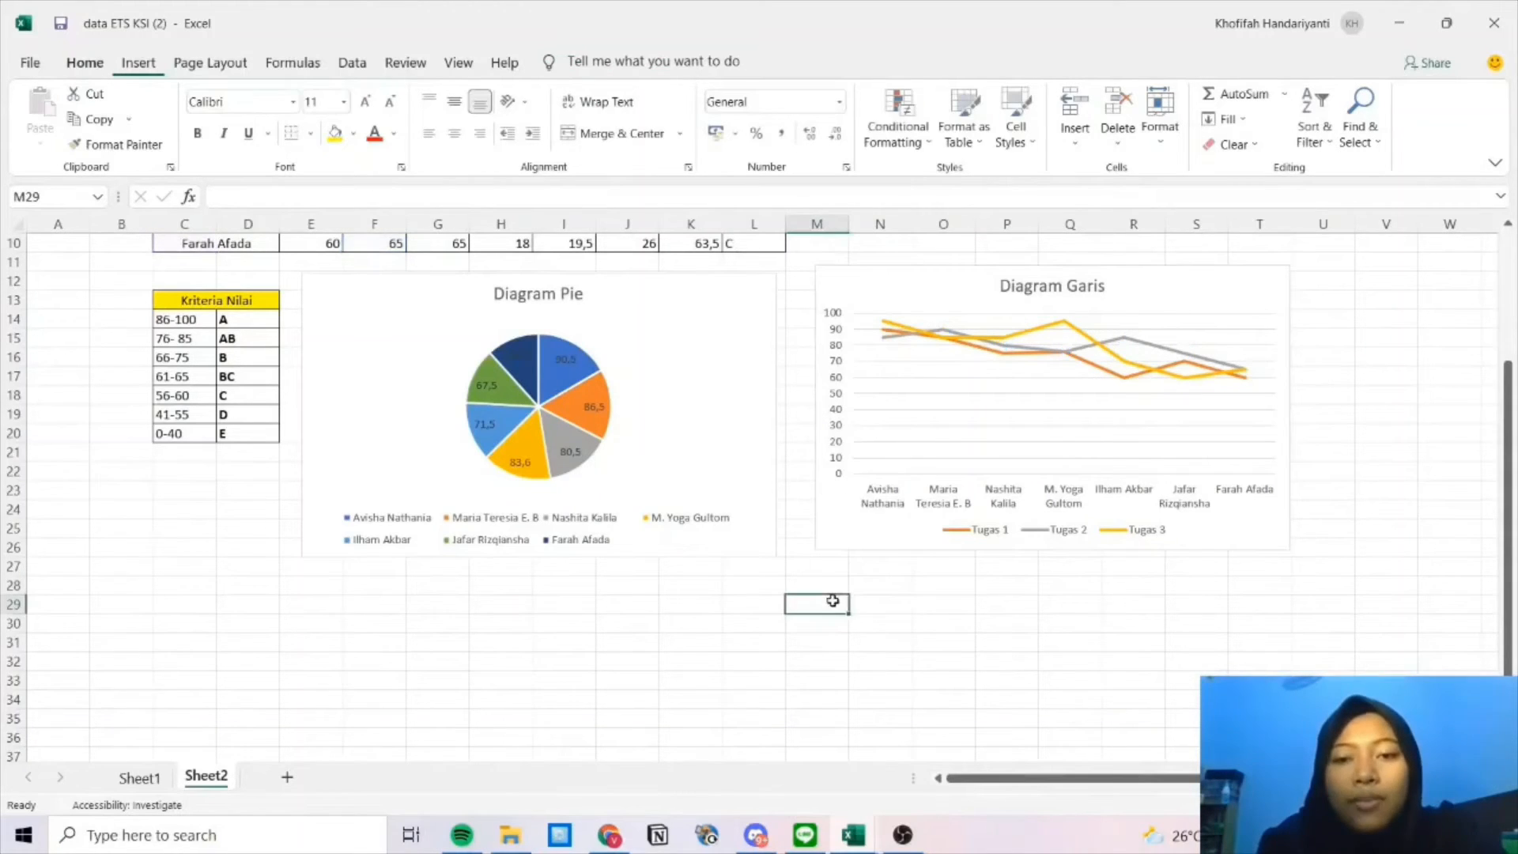
pyautogui.click(674, 617)
pyautogui.scroll(3, 502, 480)
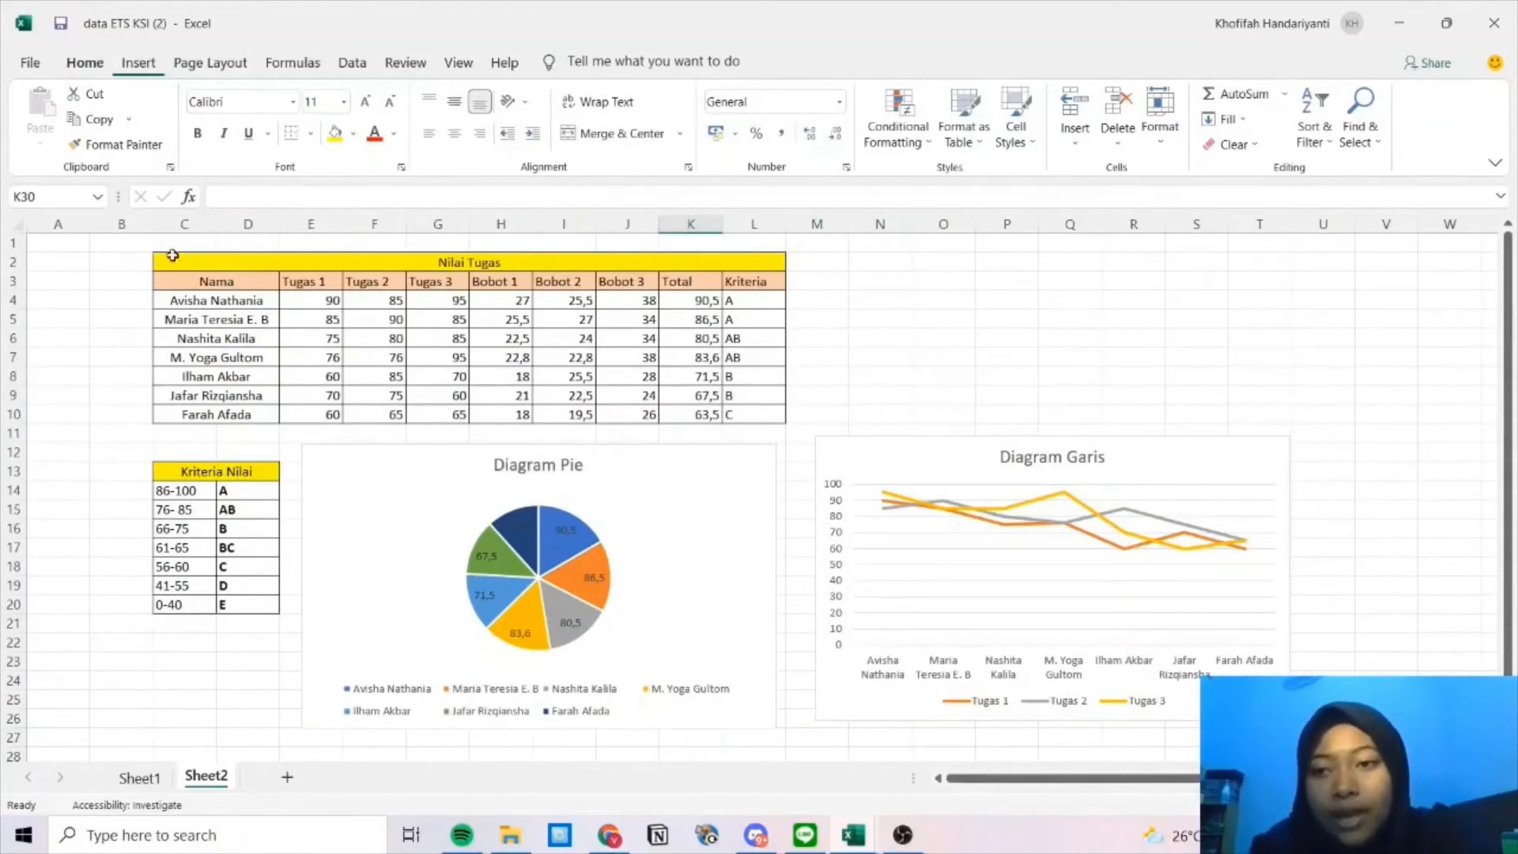
pyautogui.doubleClick(191, 285)
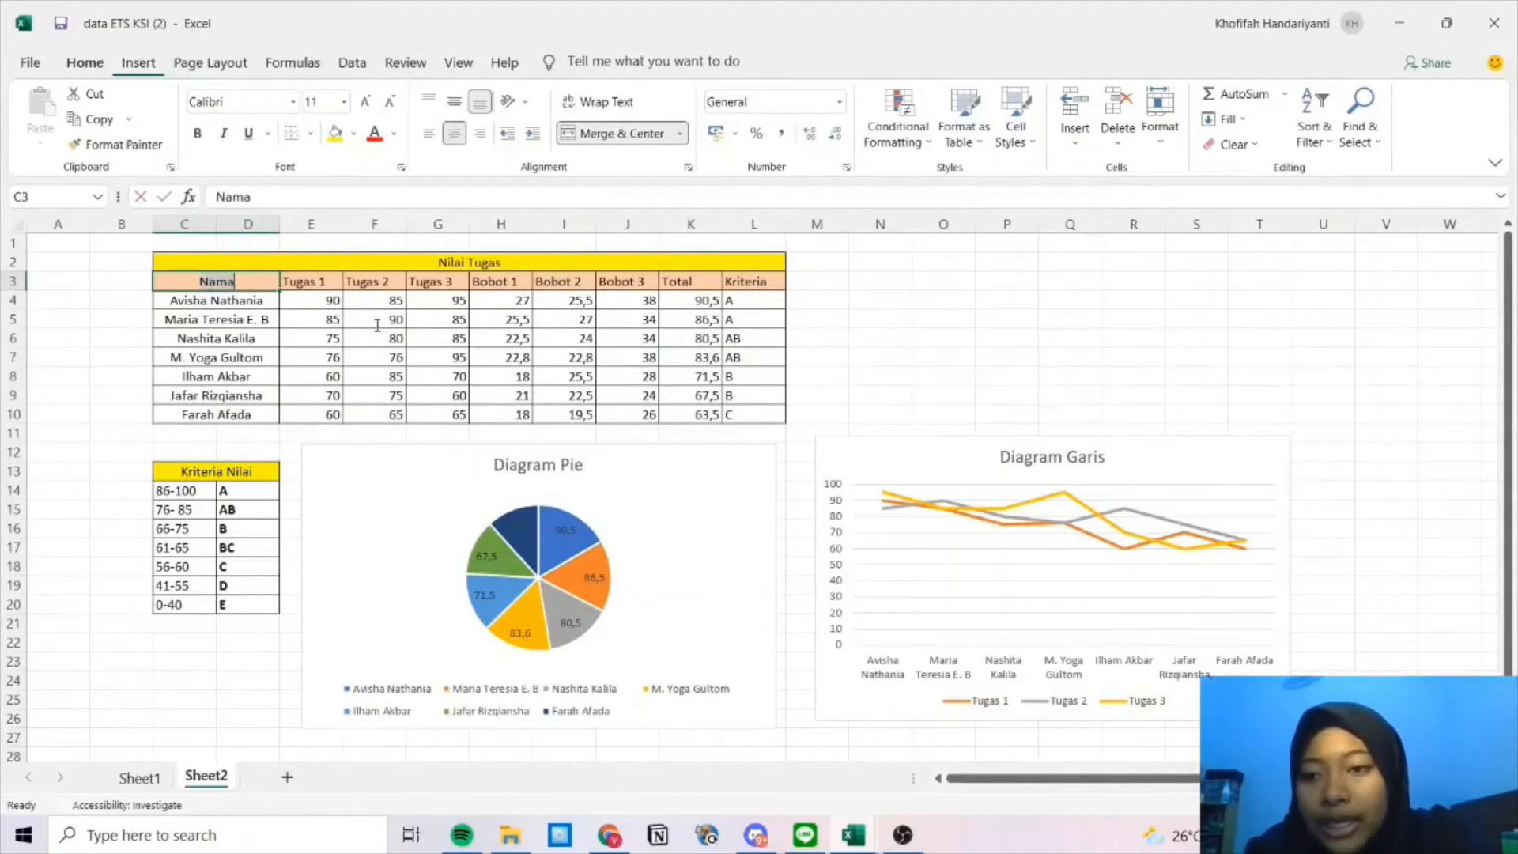
# Select the grade table's names and scores, C3:J10, for charting.
pyautogui.click(192, 328)
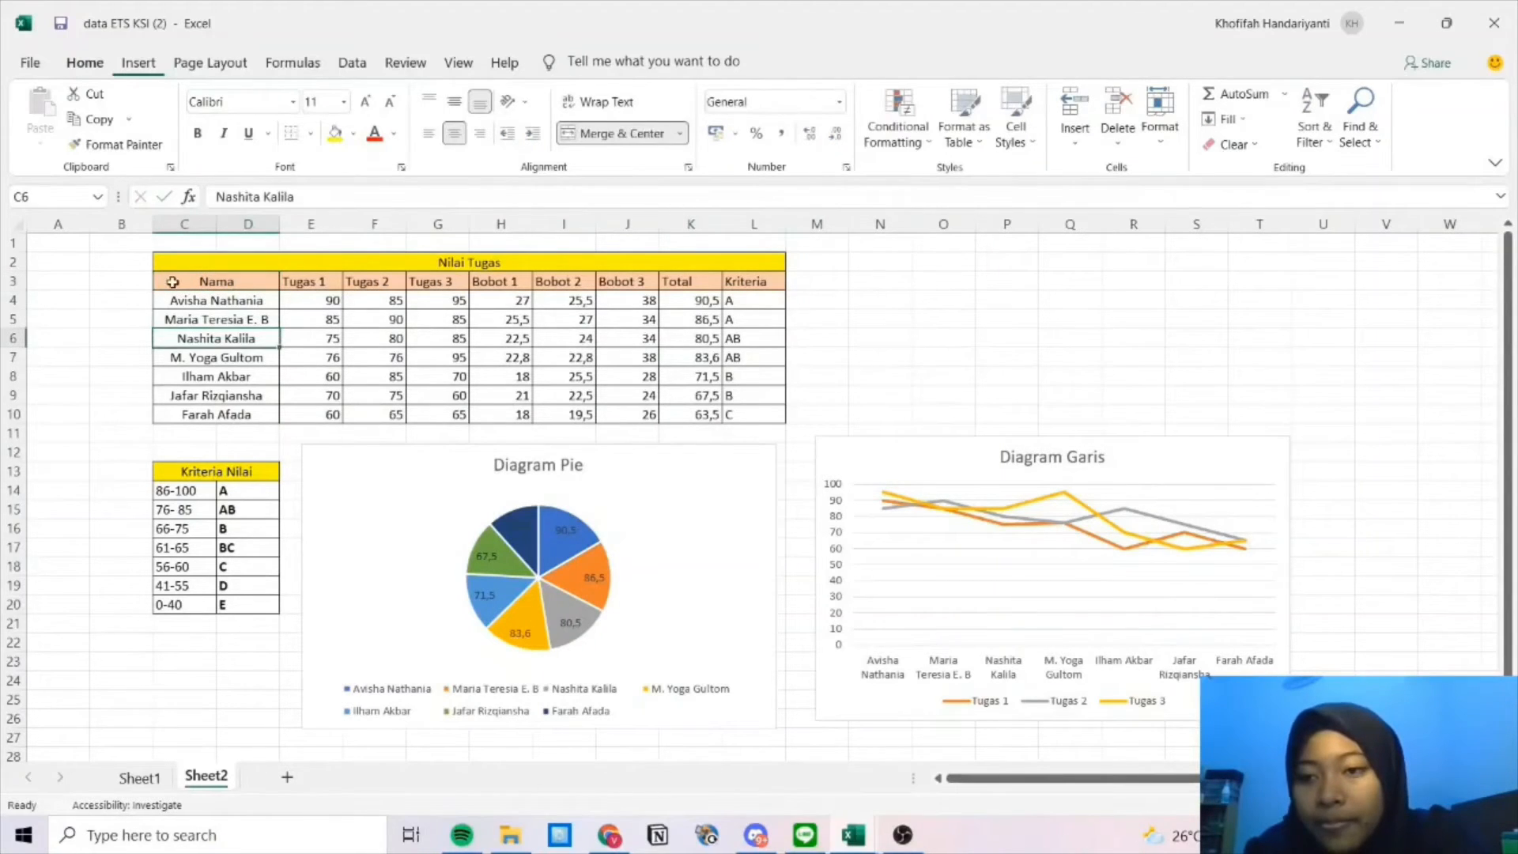
pyautogui.click(173, 283)
pyautogui.moveTo(312, 320); pyautogui.dragTo(528, 418)
pyautogui.click(172, 279)
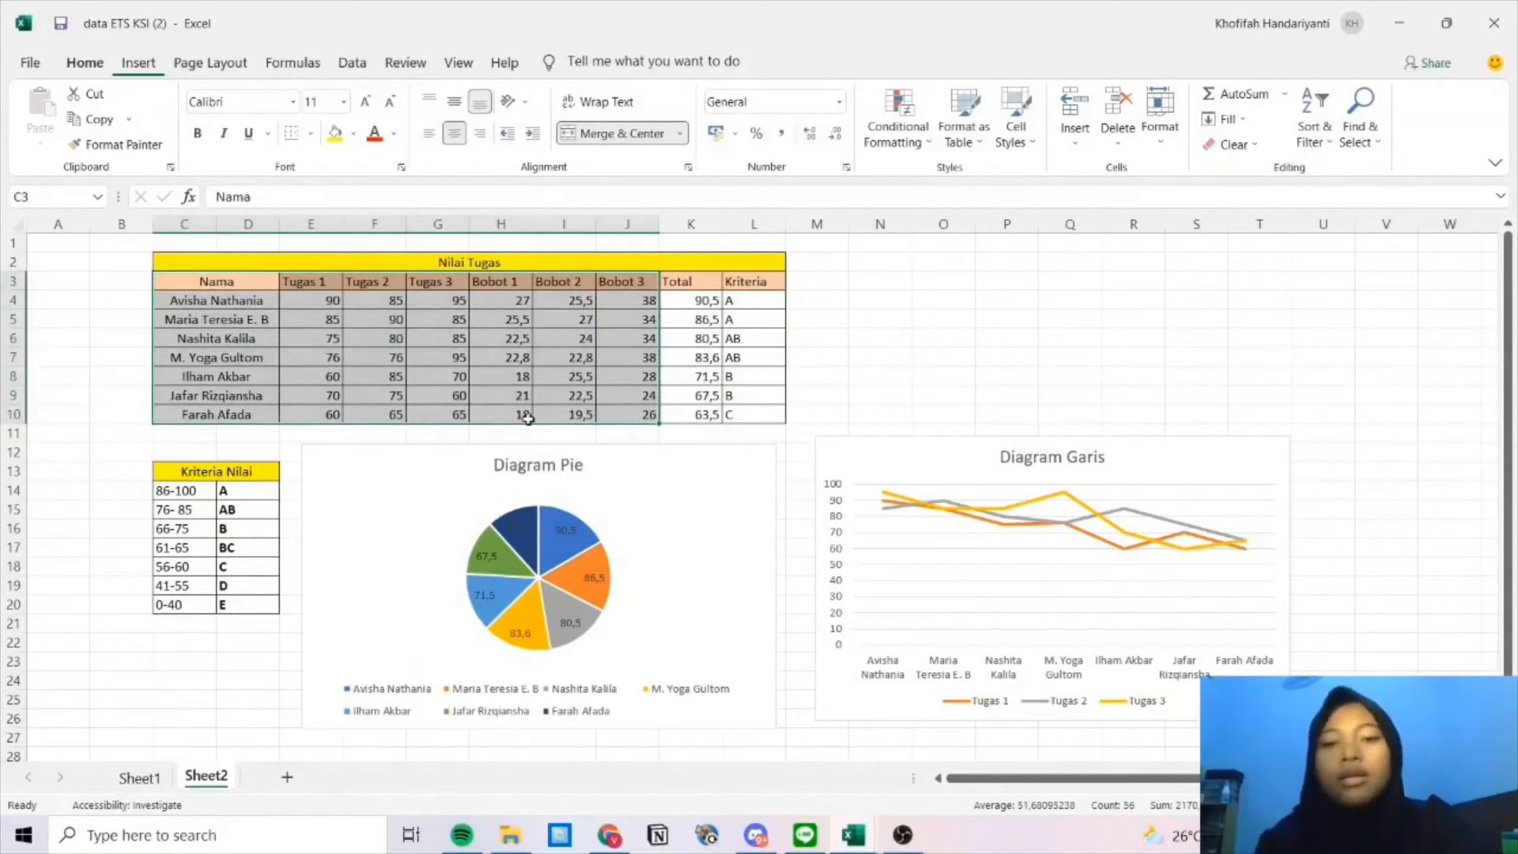
# Insert a basic scatter chart of the selection and move it below the pie chart.
pyautogui.click(138, 63)
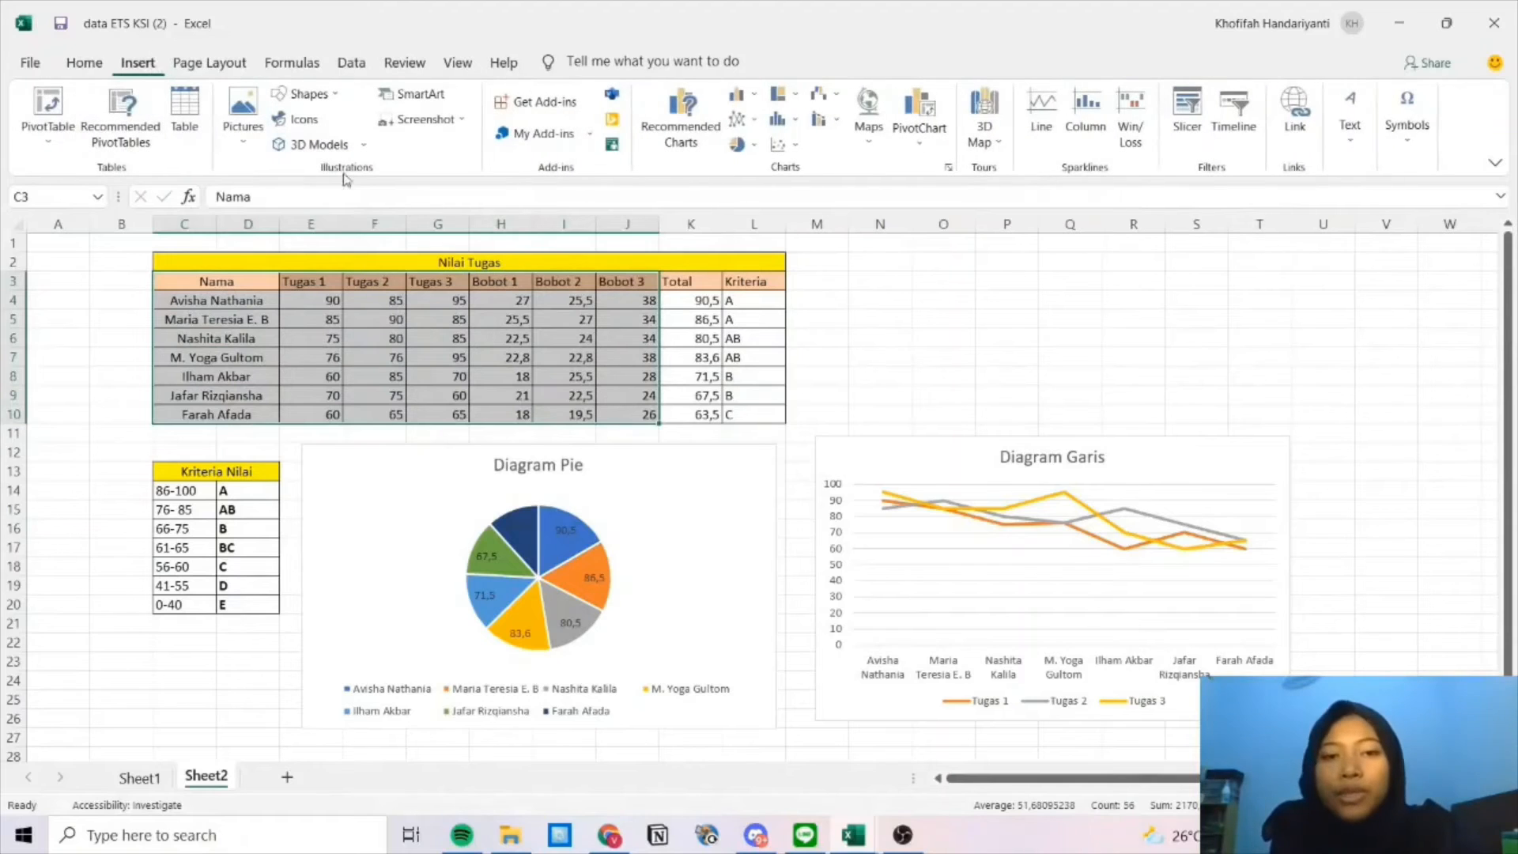
pyautogui.click(778, 147)
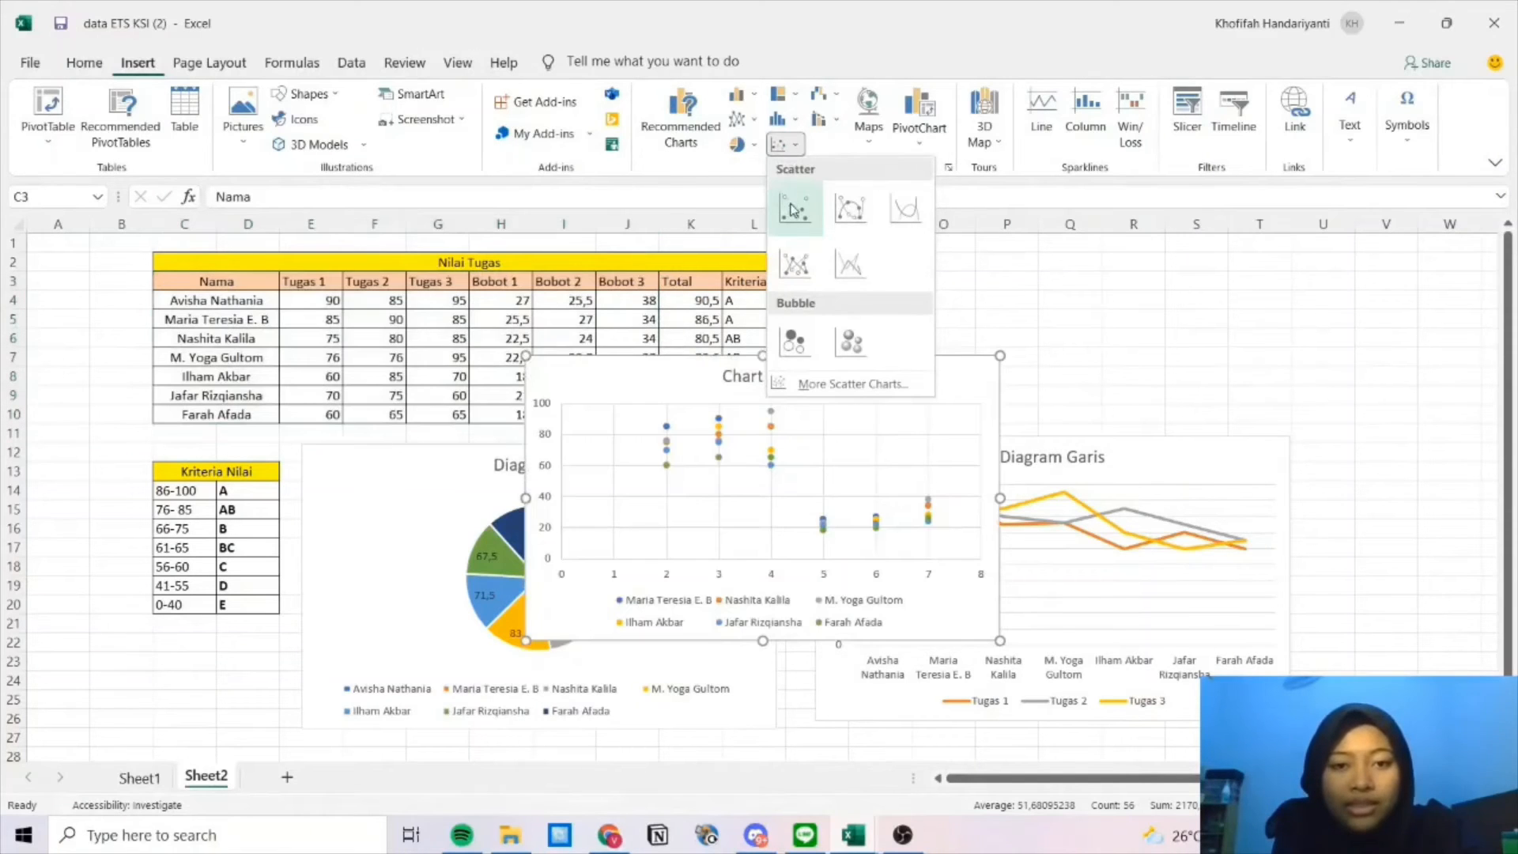
pyautogui.click(793, 210)
pyautogui.scroll(-2, 953, 372)
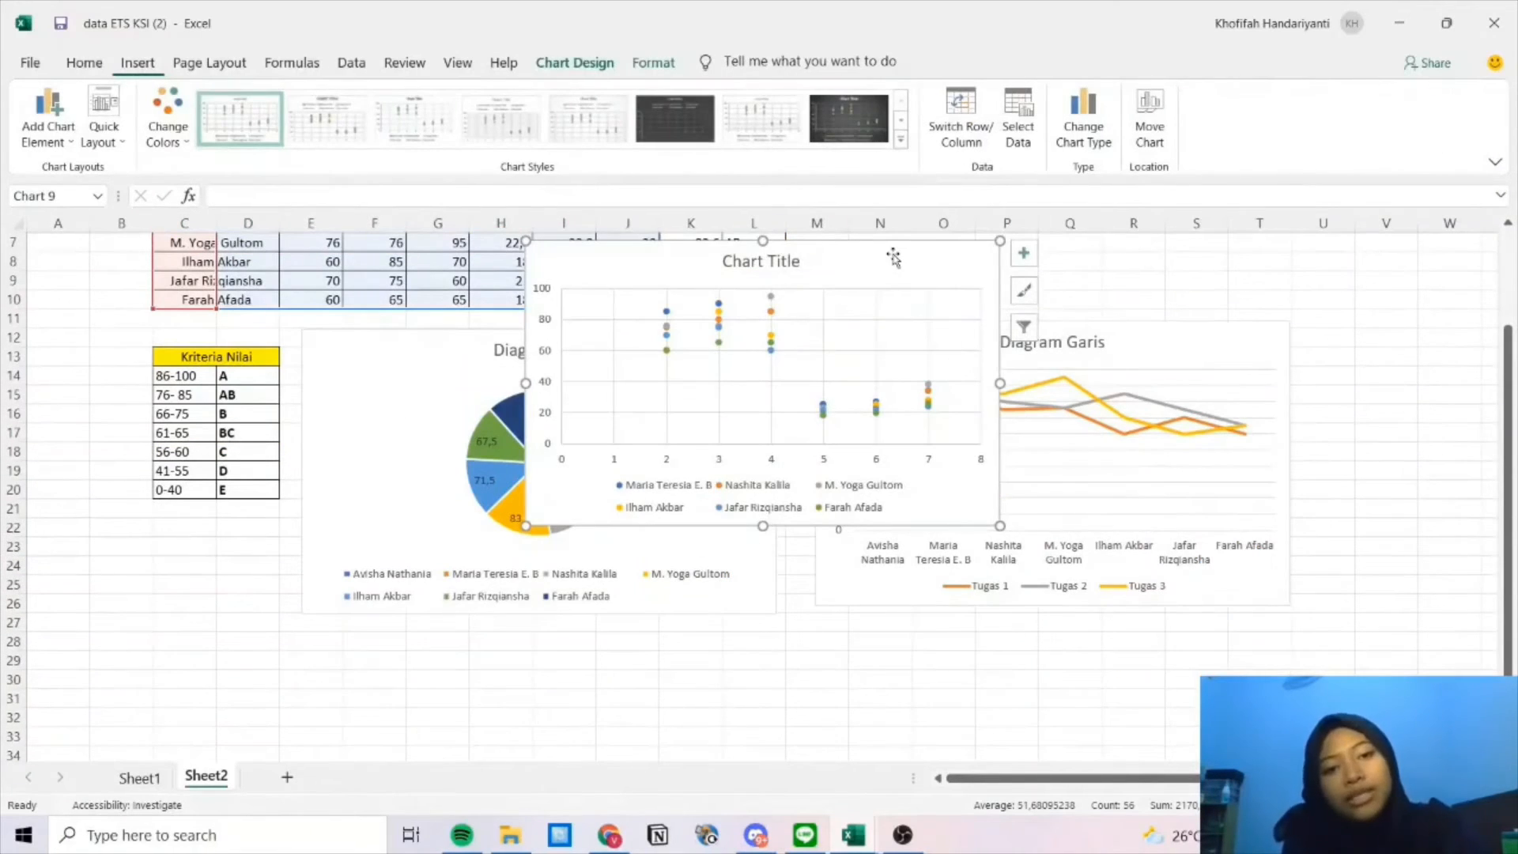
pyautogui.moveTo(888, 261); pyautogui.dragTo(667, 664)
# Replace the scatter chart's placeholder title with 'Diagram Scatter'.
pyautogui.scroll(-5, 1044, 545)
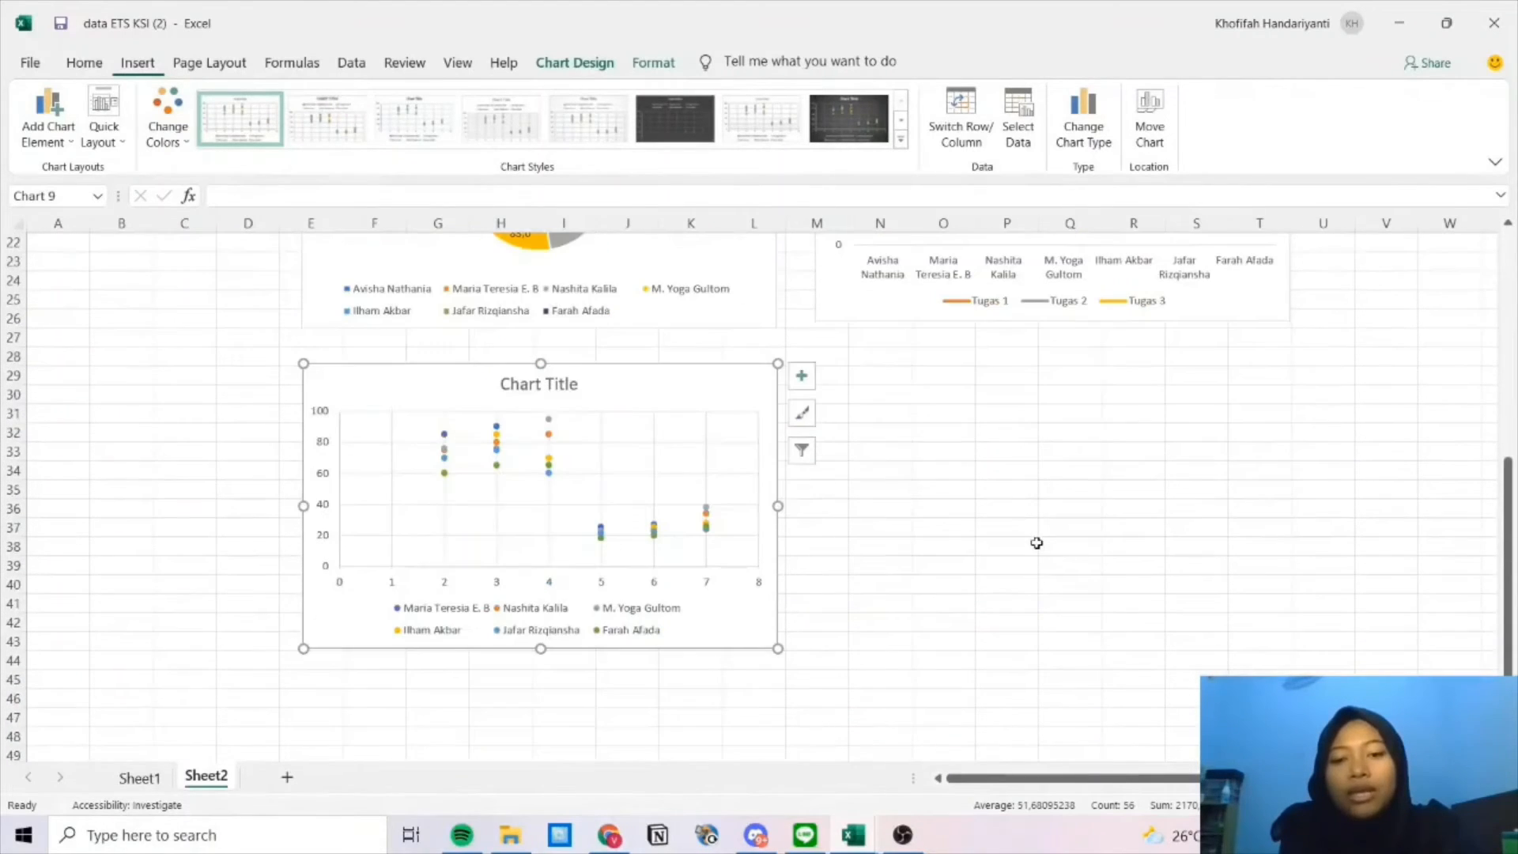
pyautogui.click(569, 384)
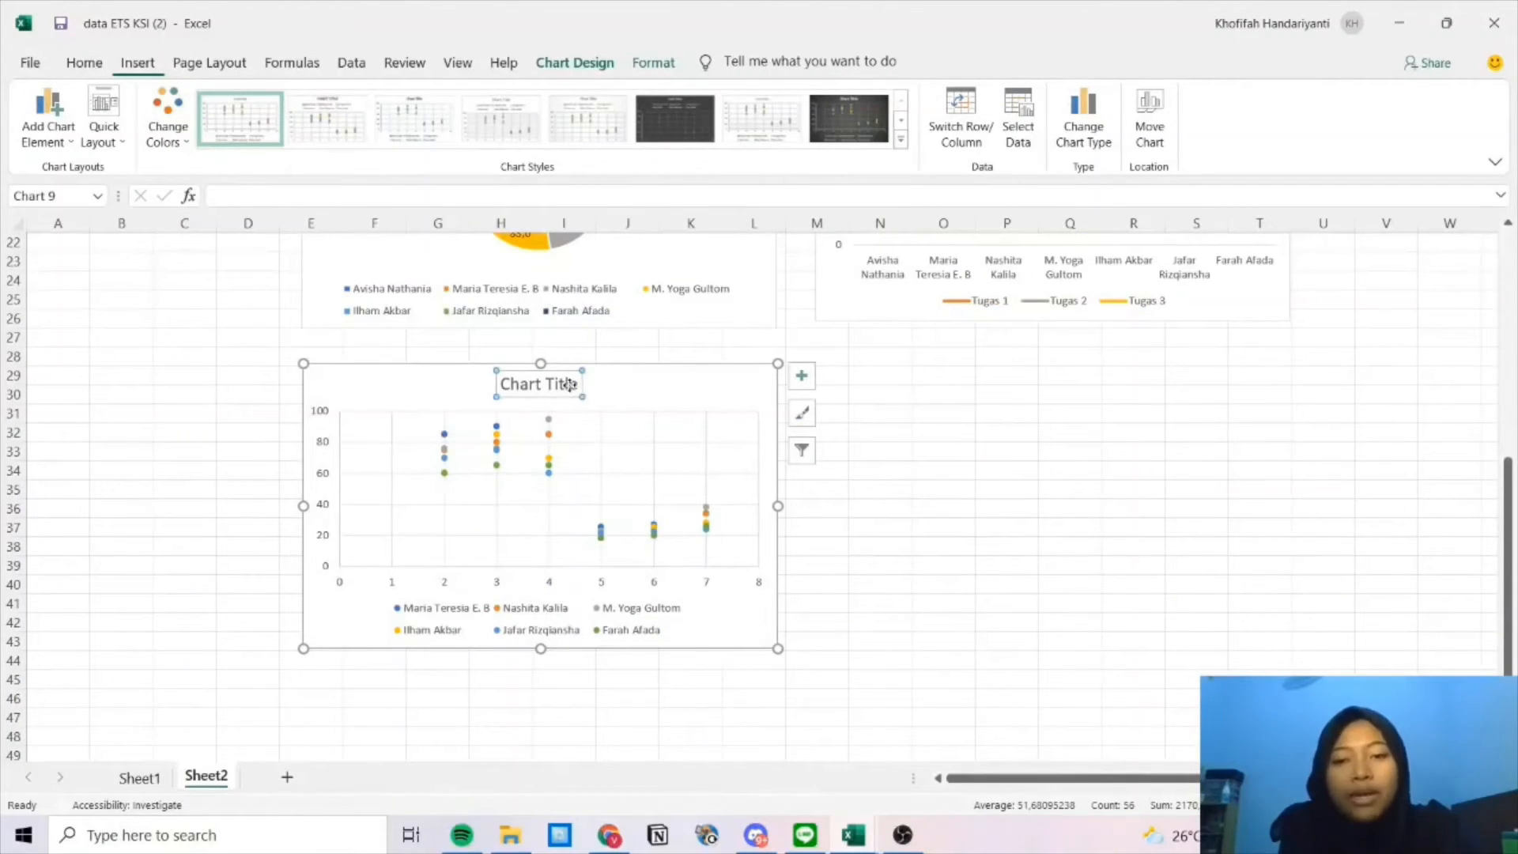
pyautogui.click(577, 389)
pyautogui.press('BackSpace')
pyautogui.press('BackSpace')
pyautogui.press('BackSpace')
pyautogui.press('BackSpace')
pyautogui.press('BackSpace')
pyautogui.press('BackSpace')
pyautogui.press('BackSpace')
pyautogui.press('BackSpace')
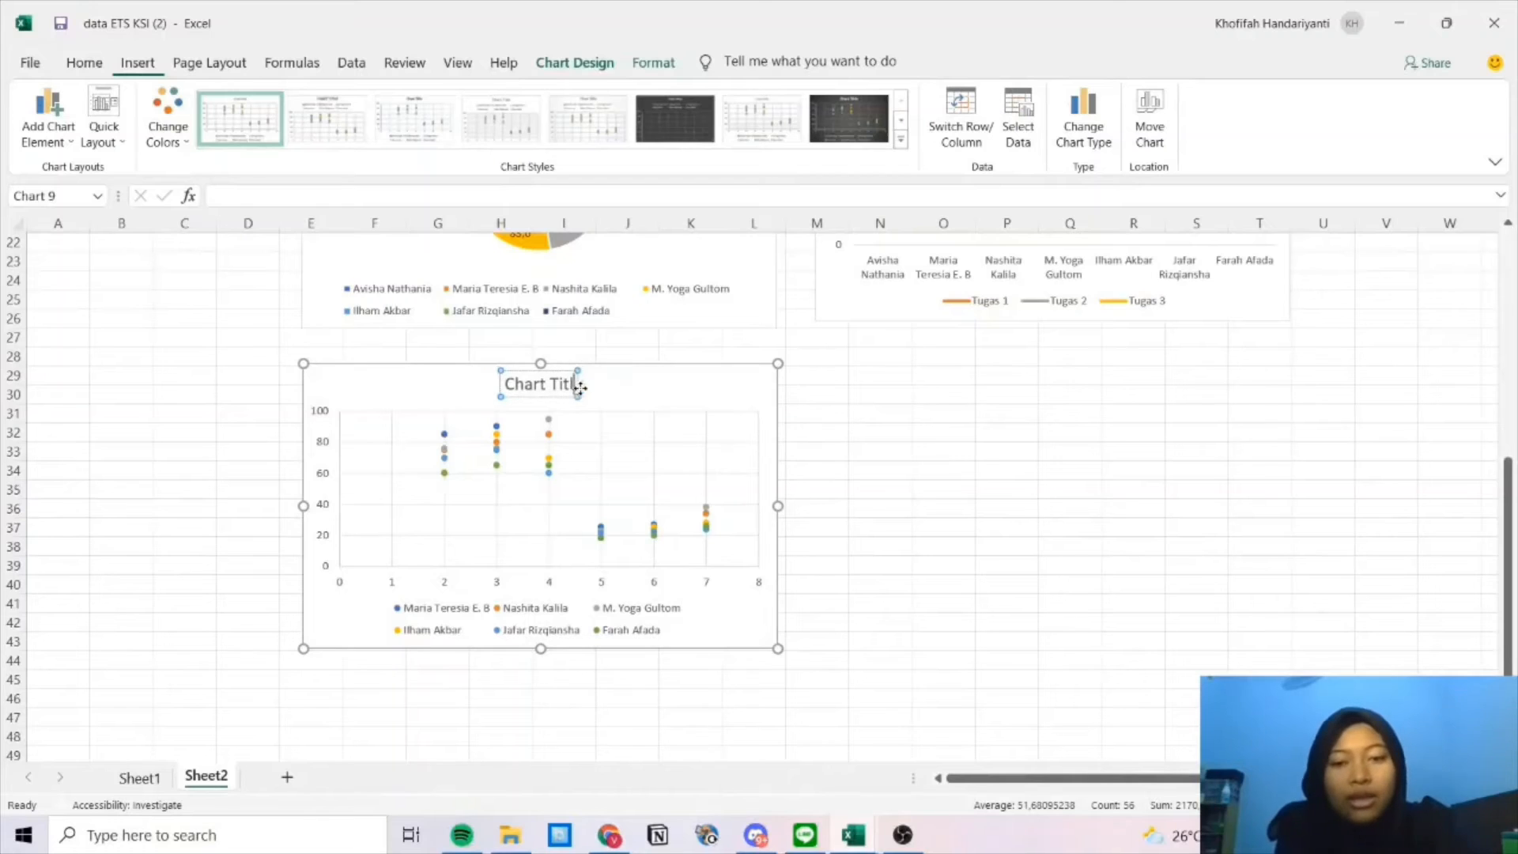
pyautogui.press('BackSpace')
pyautogui.press('BackSpace')
pyautogui.press('BackSpace')
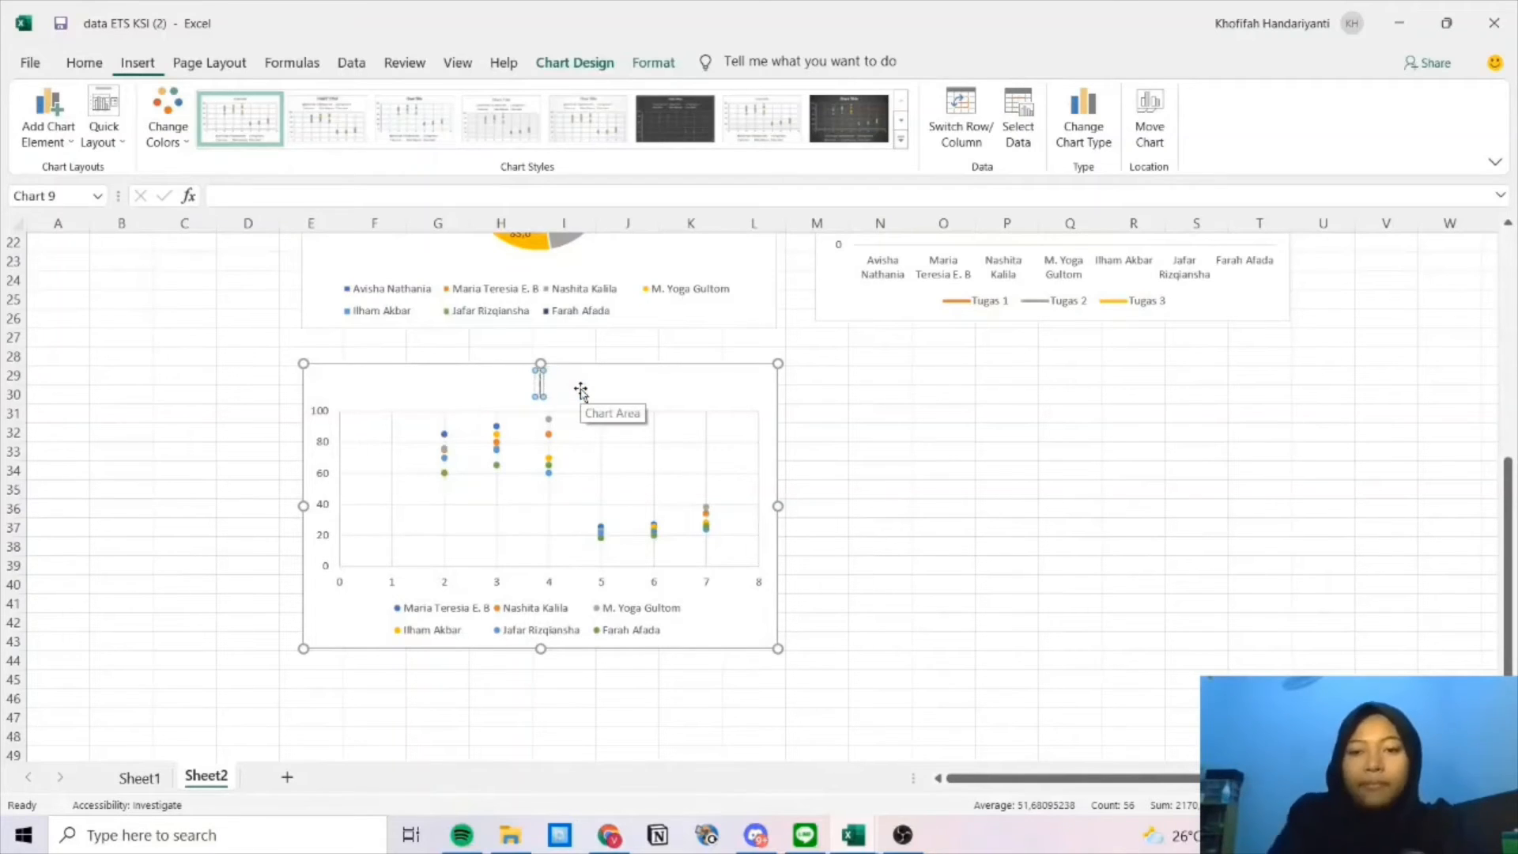
pyautogui.write('Diag')
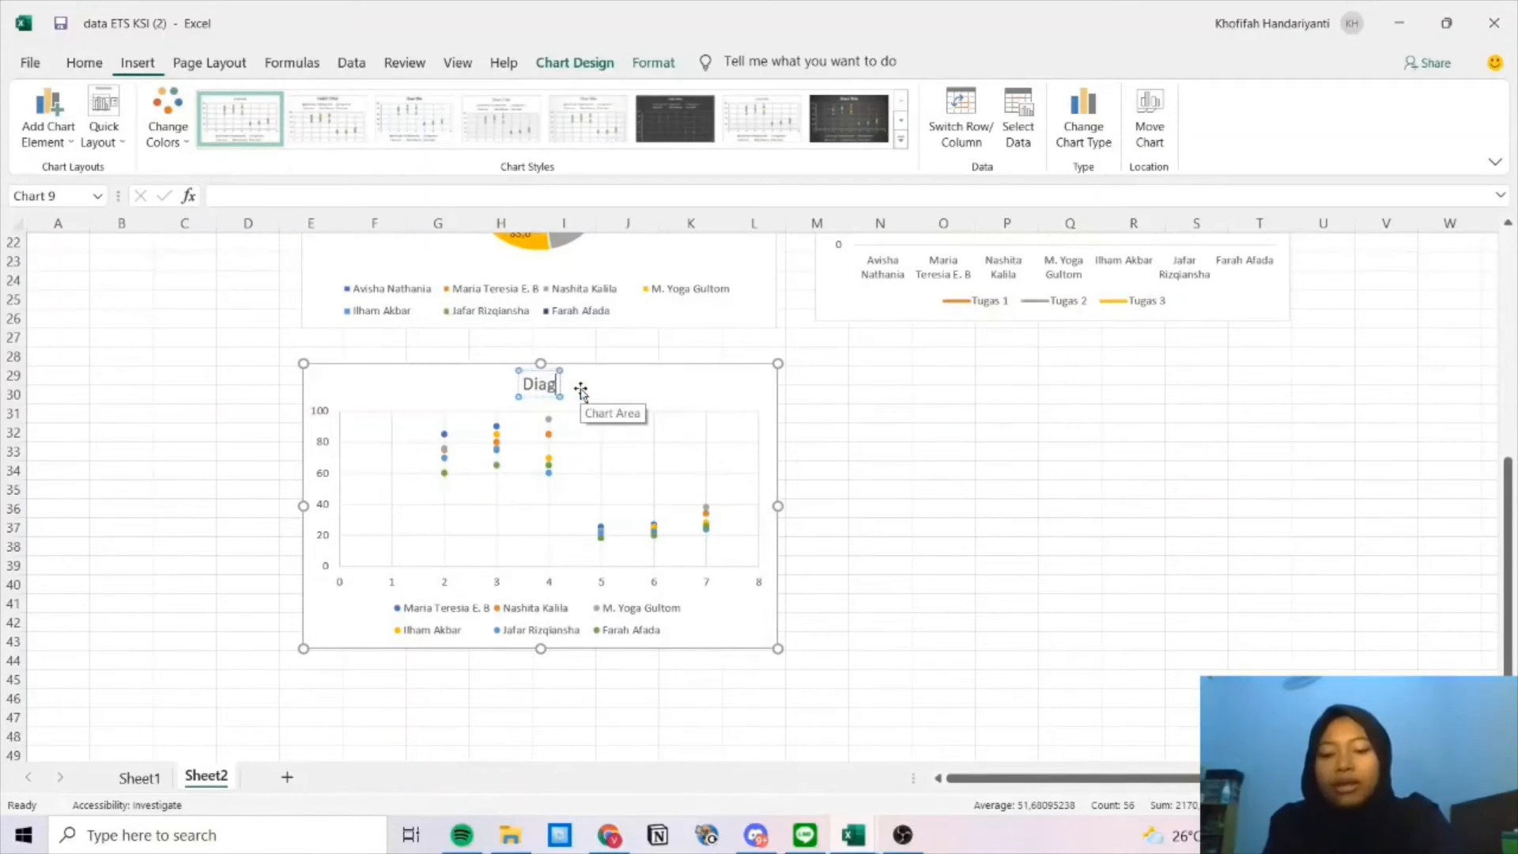
pyautogui.write('ram Sca')
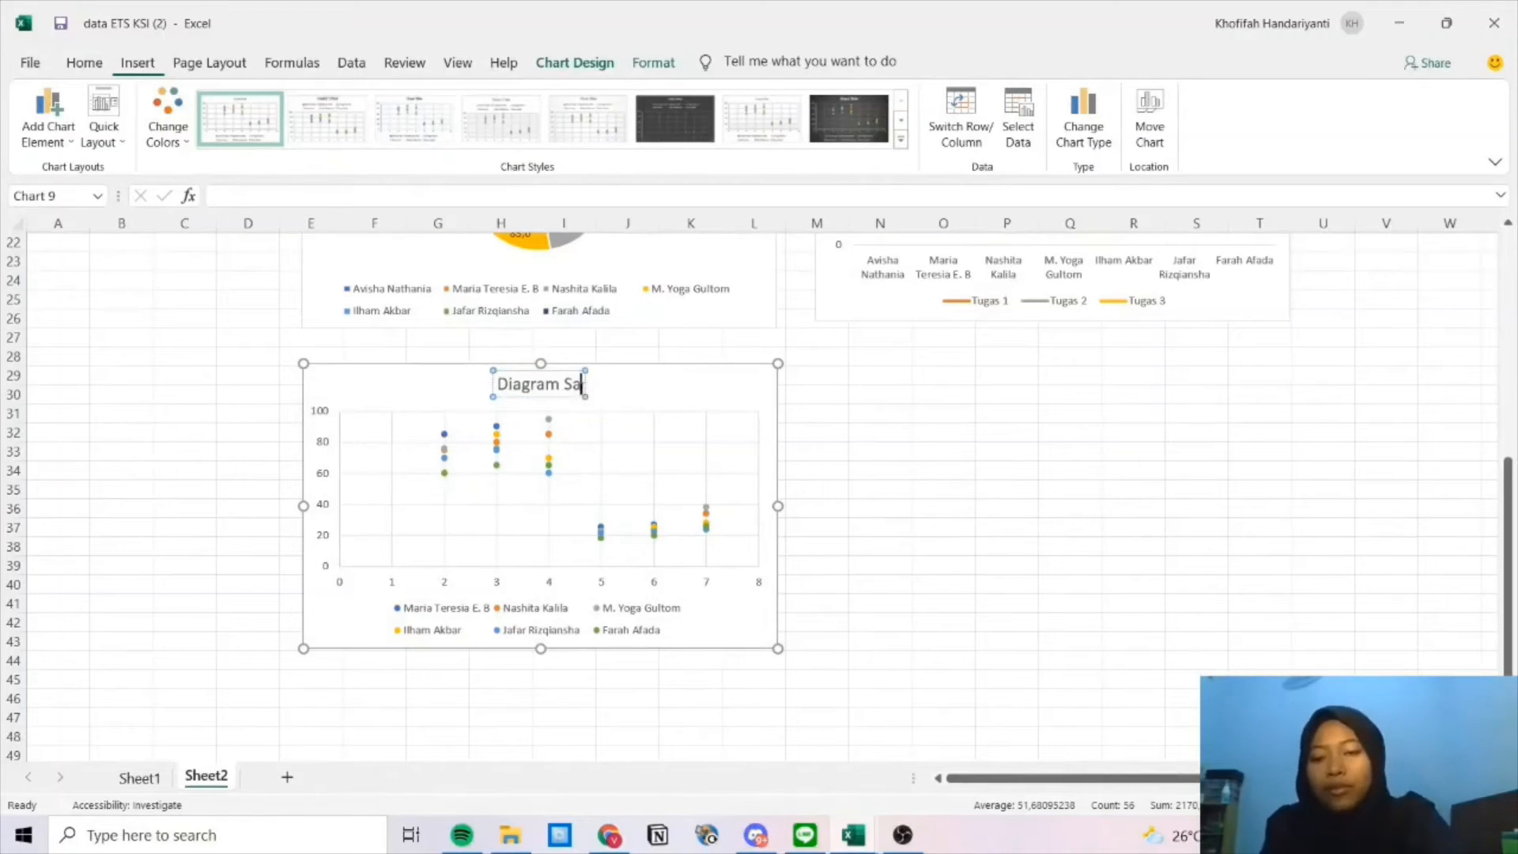
pyautogui.write('tter')
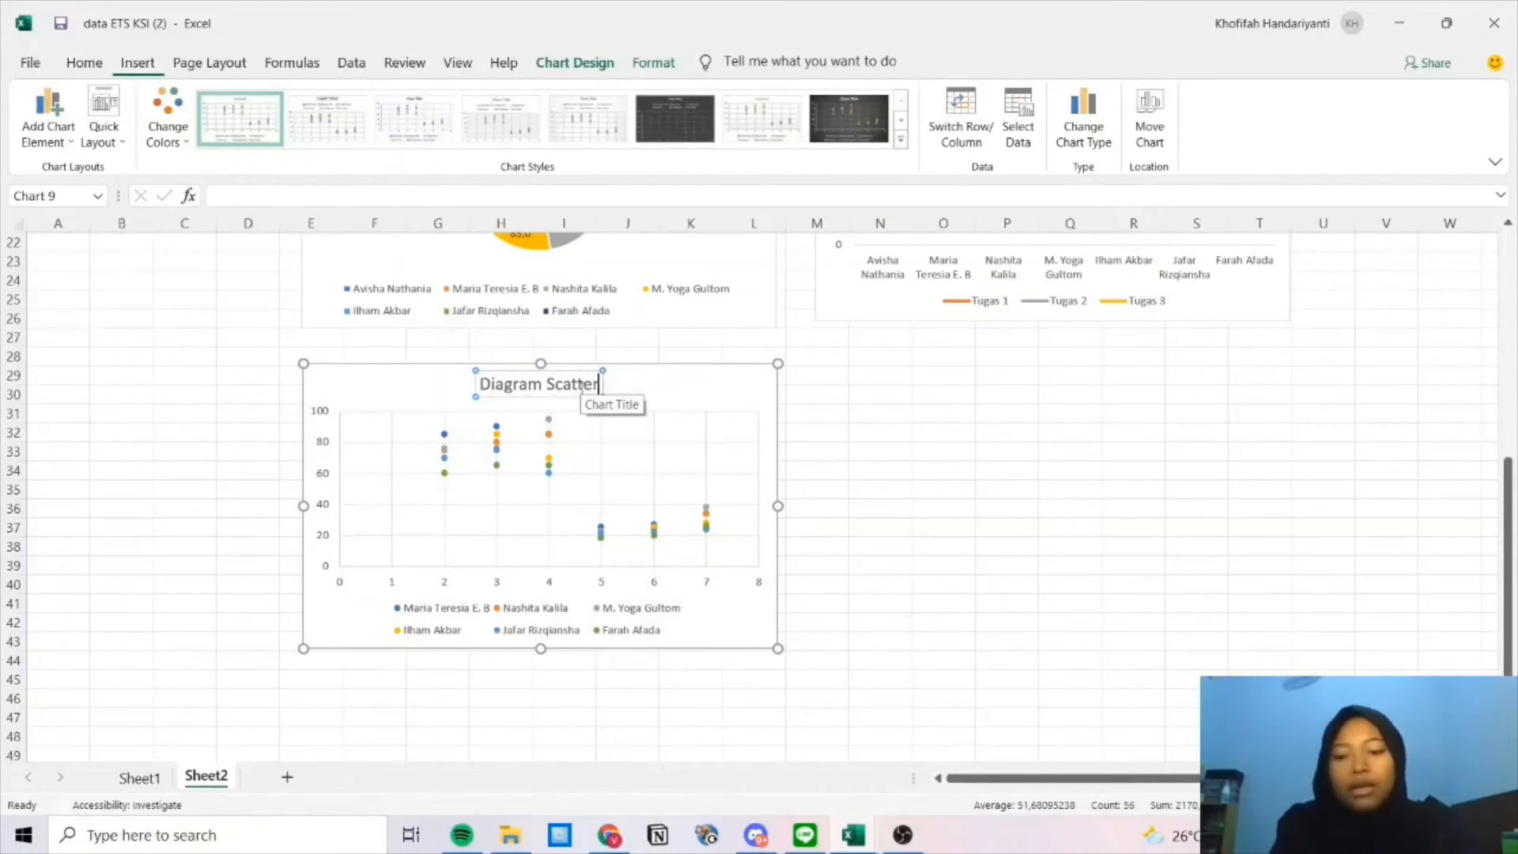
pyautogui.click(1057, 491)
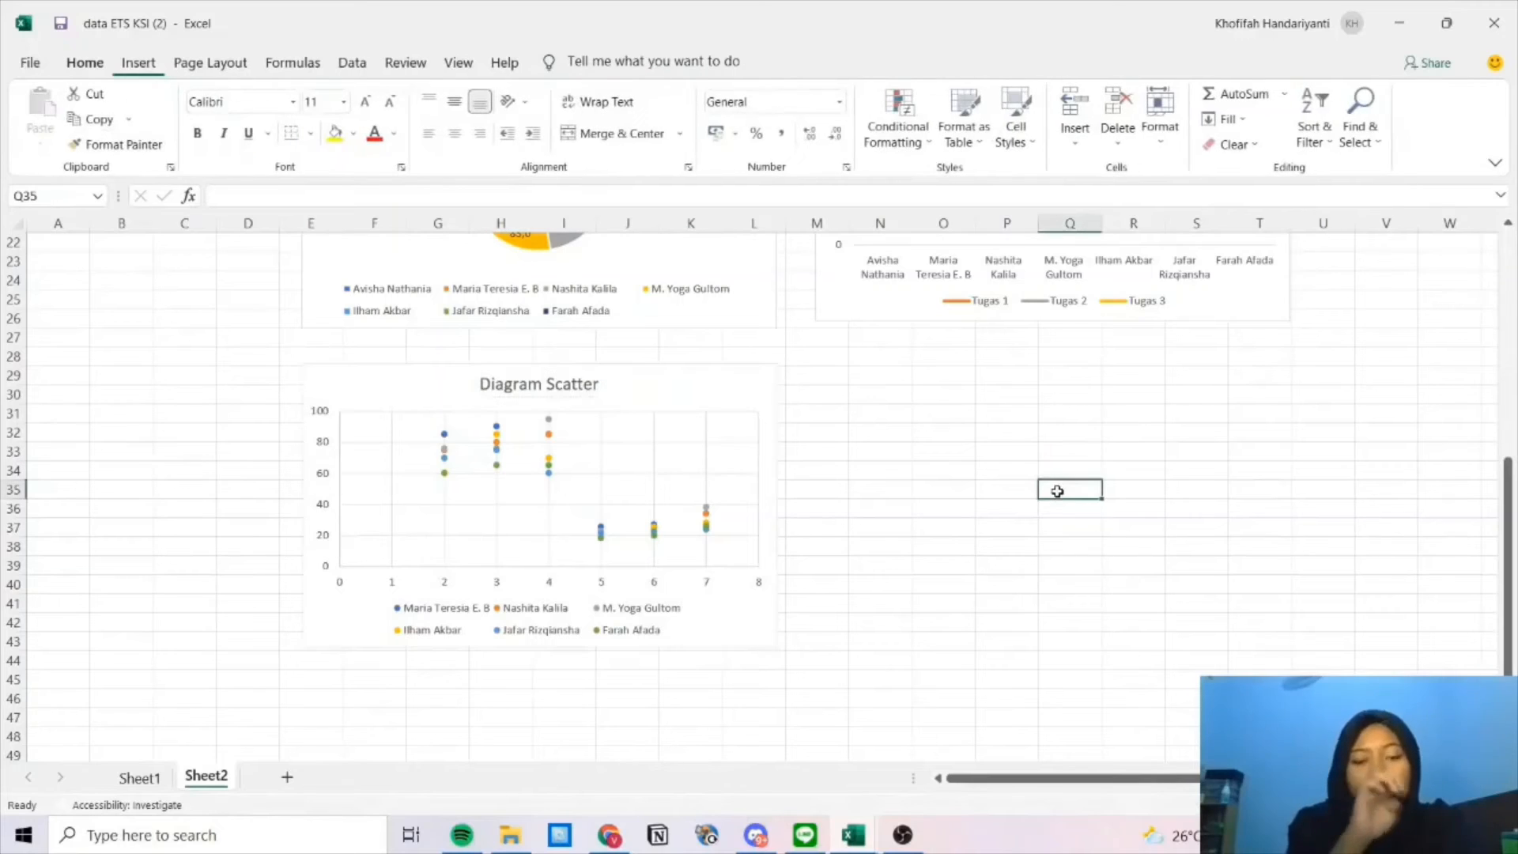
pyautogui.scroll(3, 1035, 498)
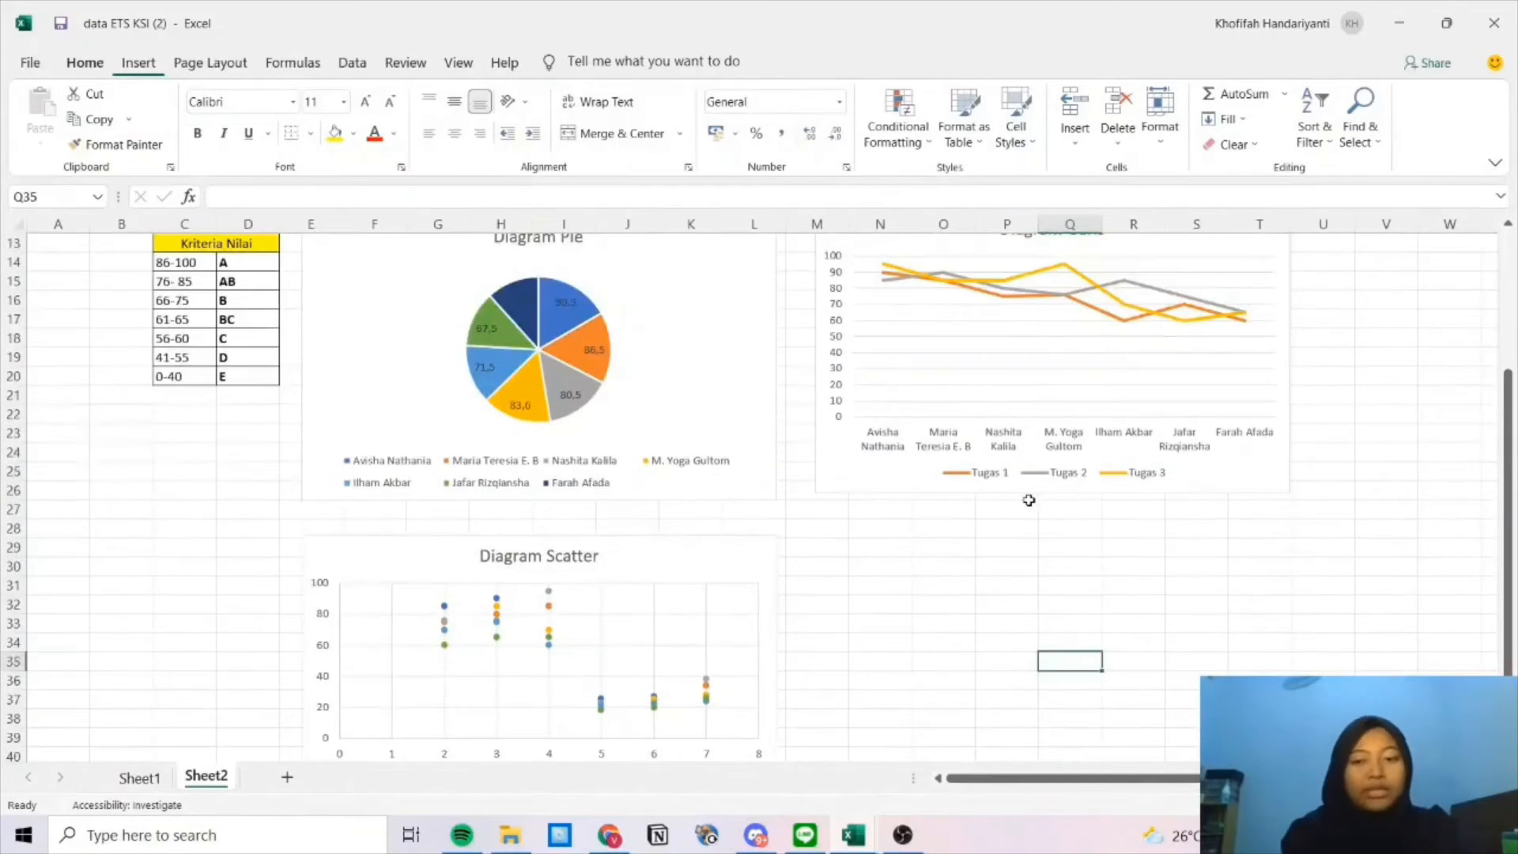
pyautogui.scroll(-2, 1028, 498)
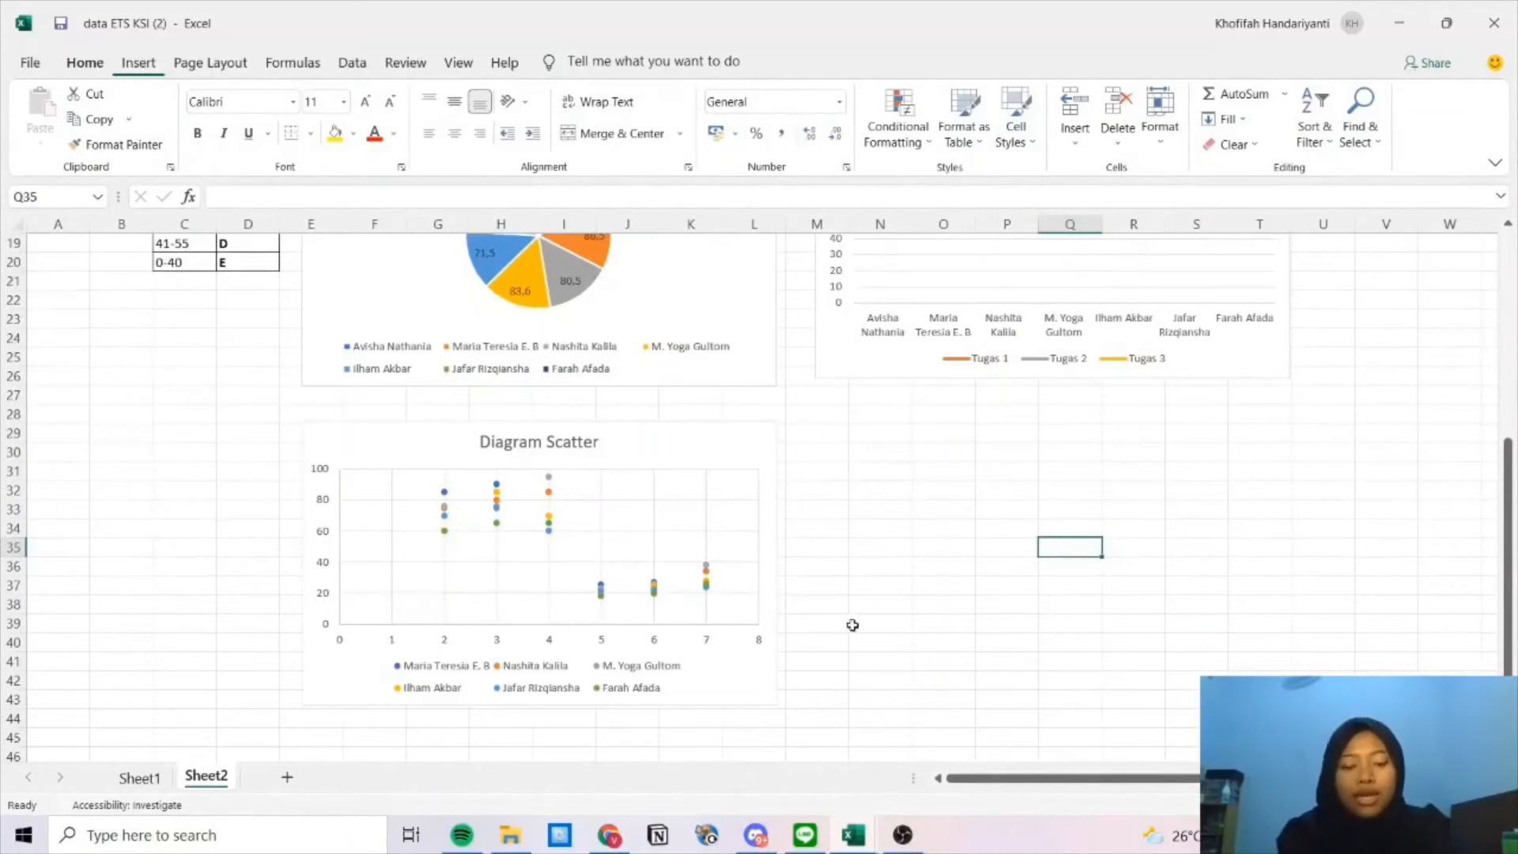
pyautogui.scroll(3, 1044, 525)
pyautogui.scroll(-2, 980, 558)
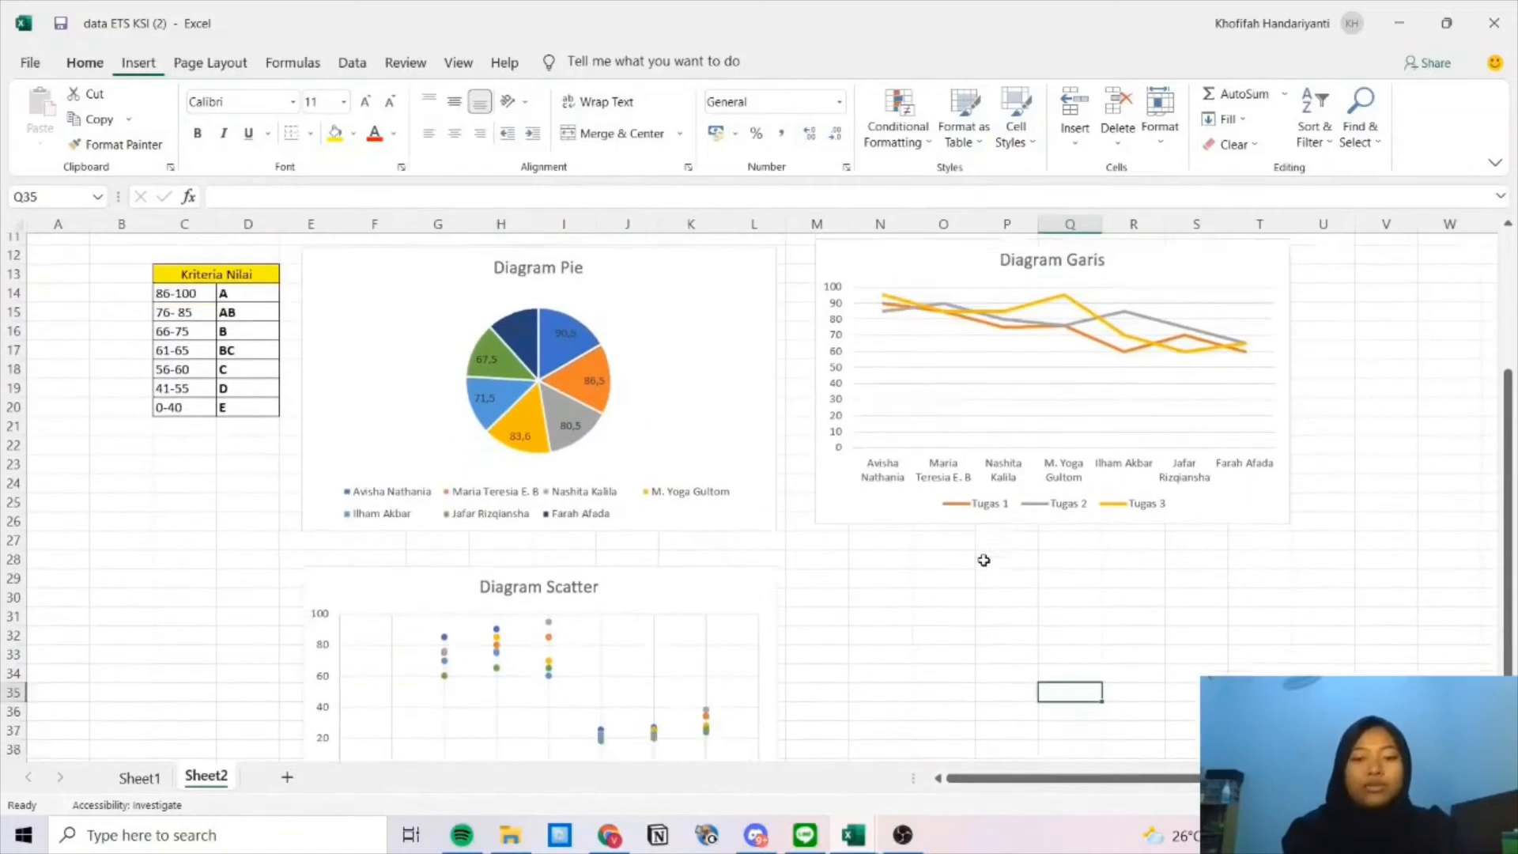
pyautogui.scroll(4, 979, 555)
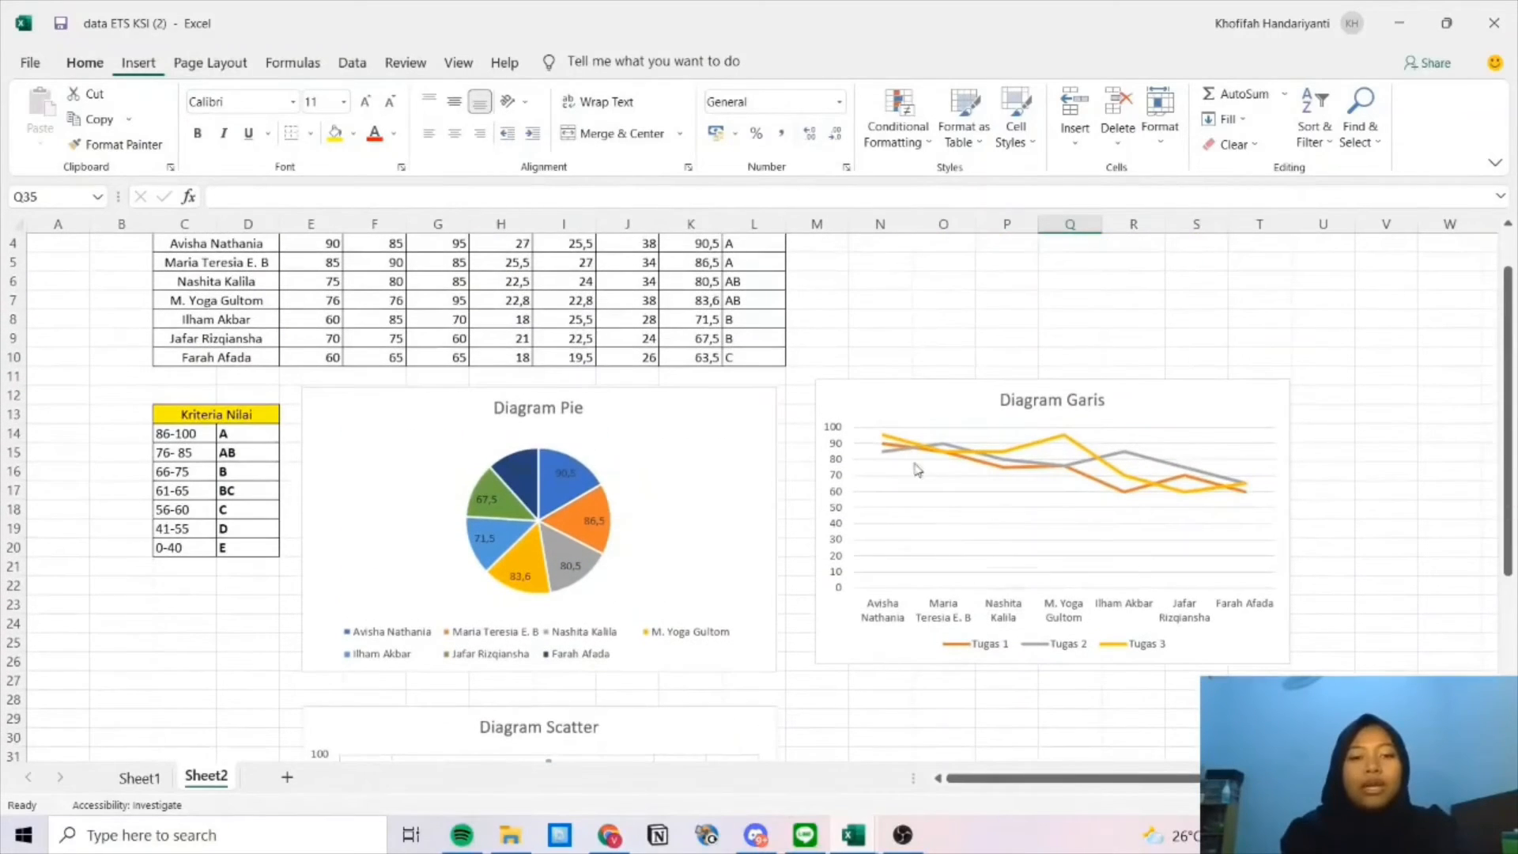
pyautogui.click(1084, 544)
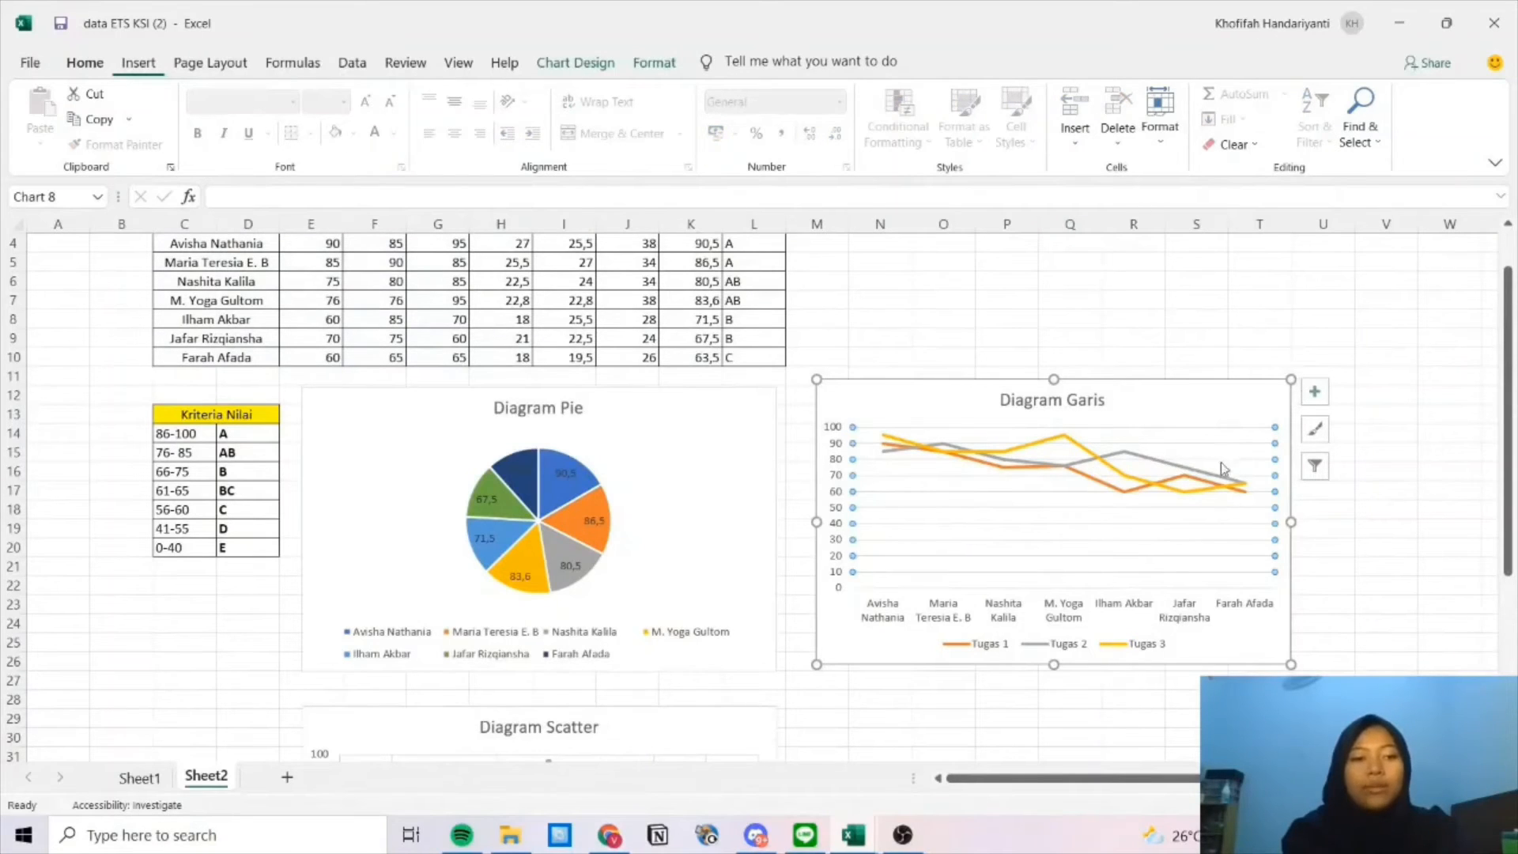
pyautogui.moveTo(1136, 471)
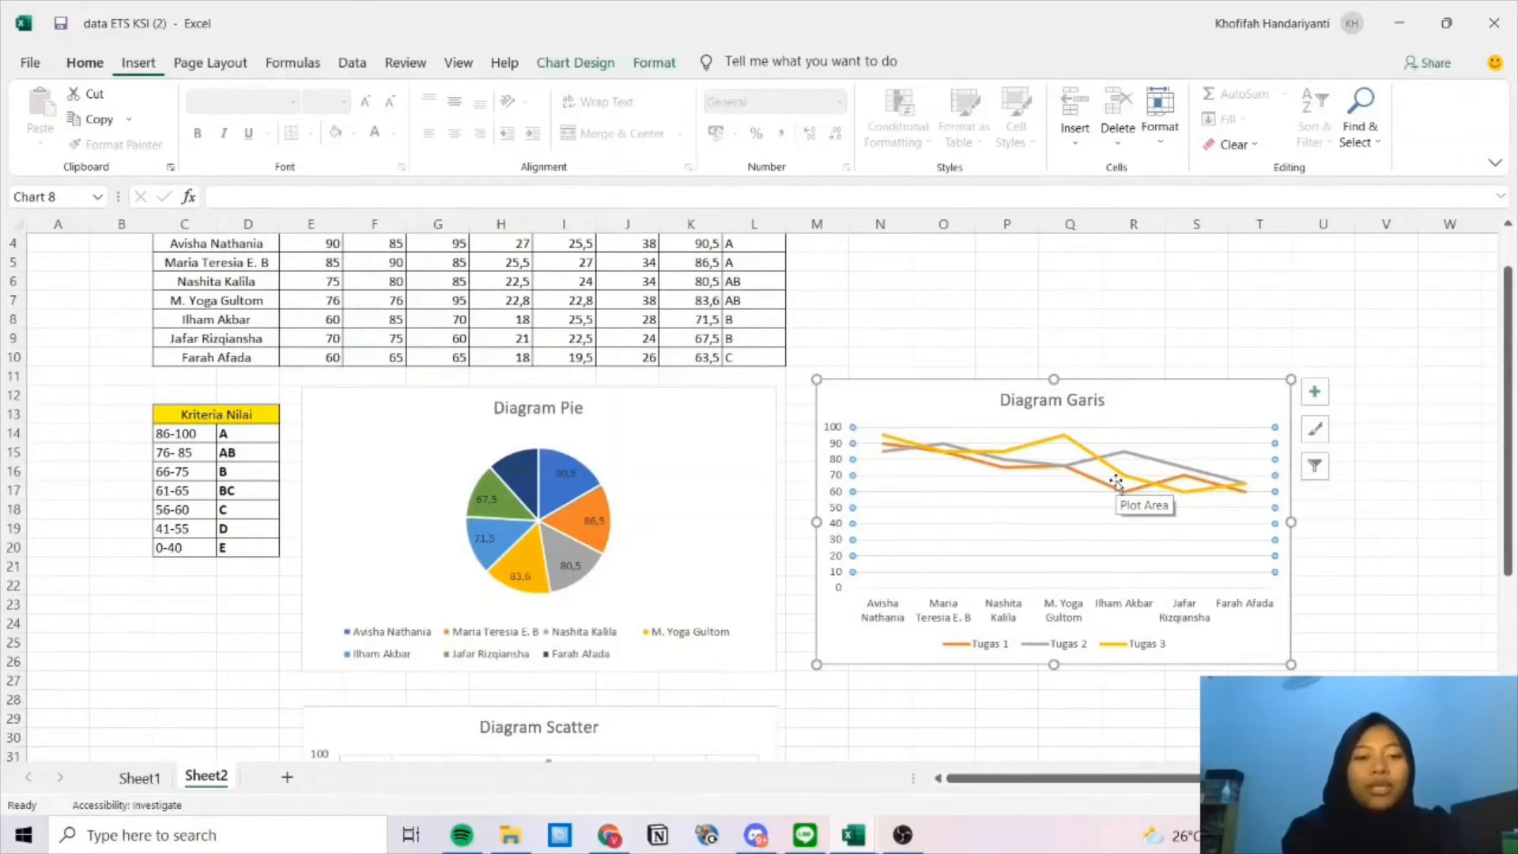
pyautogui.scroll(1, 518, 385)
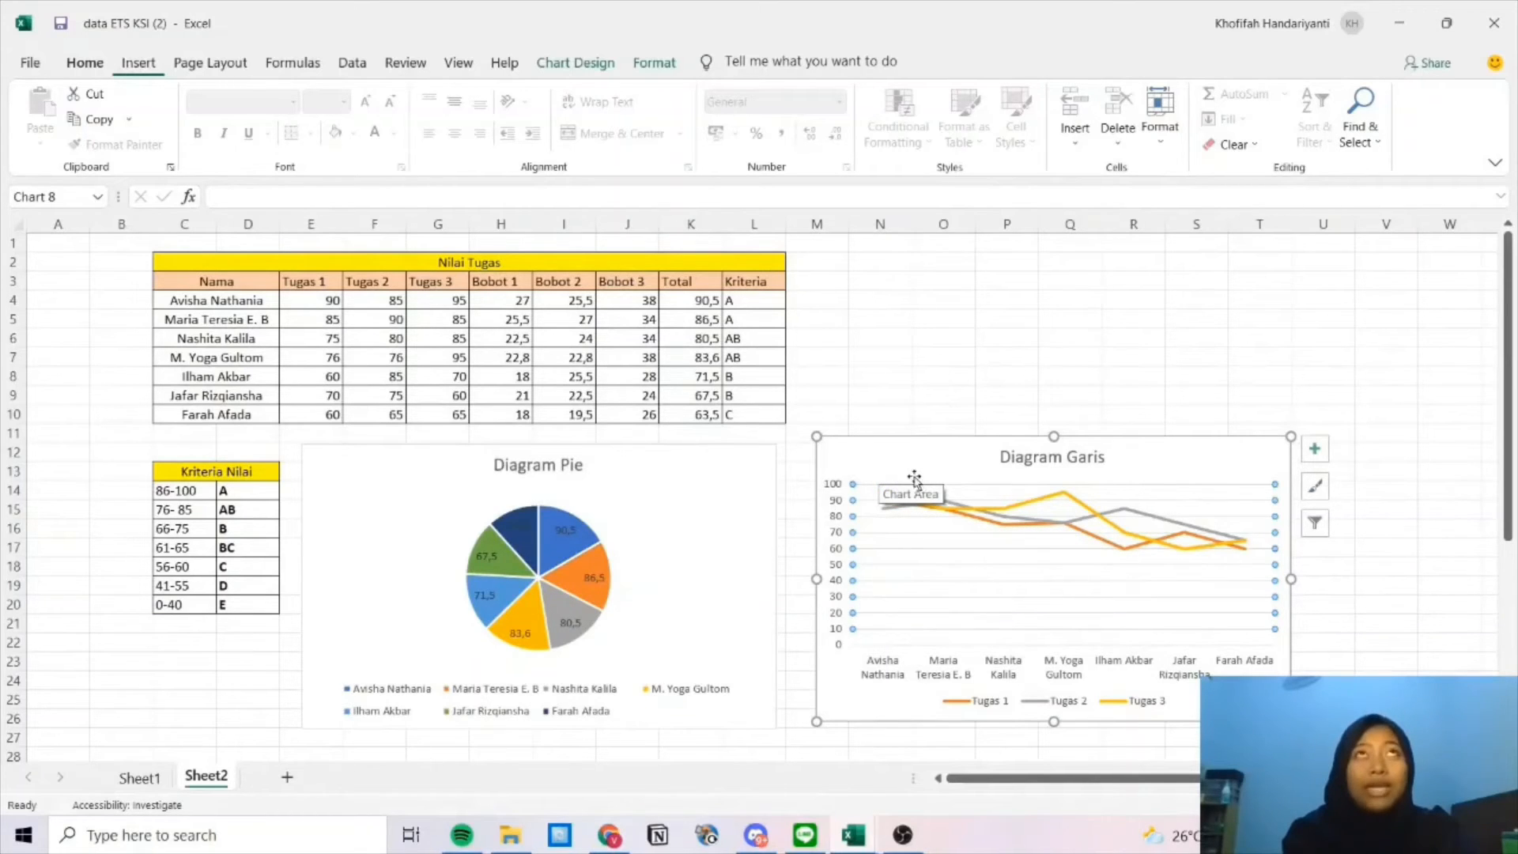
pyautogui.scroll(-7, 937, 532)
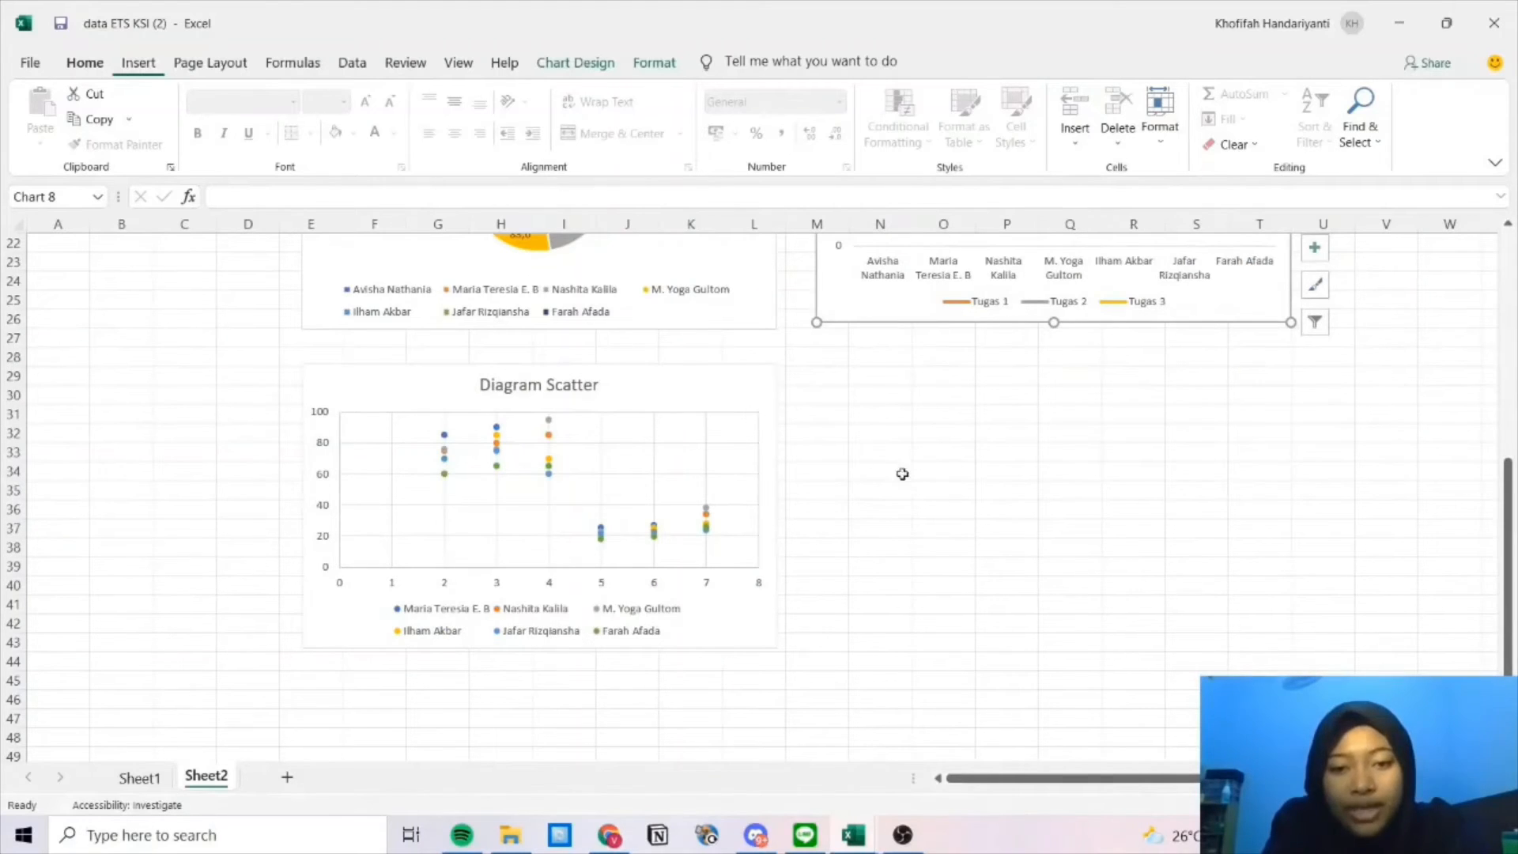
pyautogui.click(706, 491)
pyautogui.rightClick(701, 491)
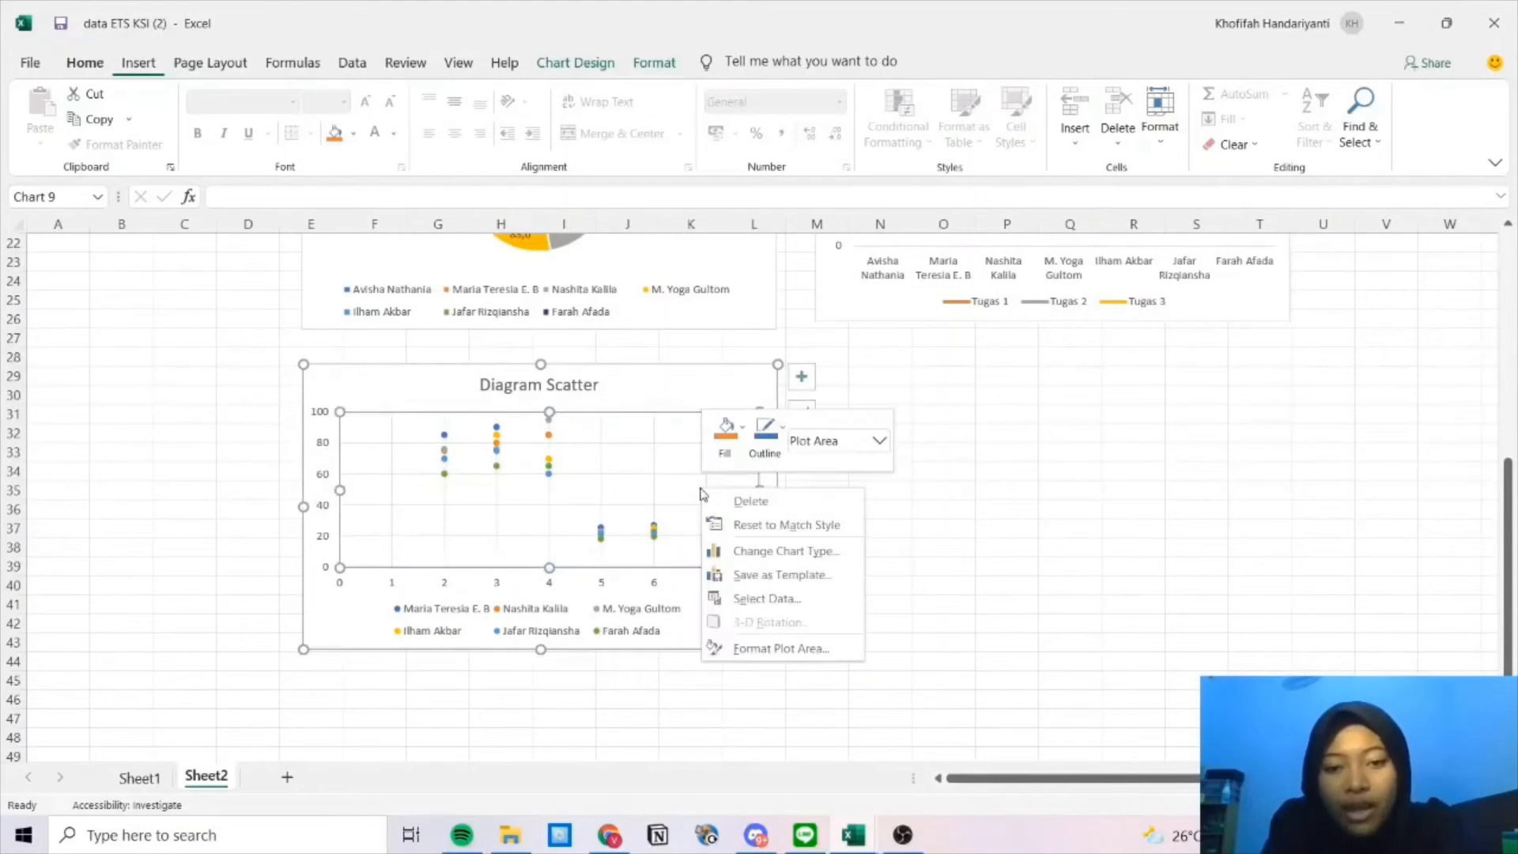
pyautogui.click(738, 601)
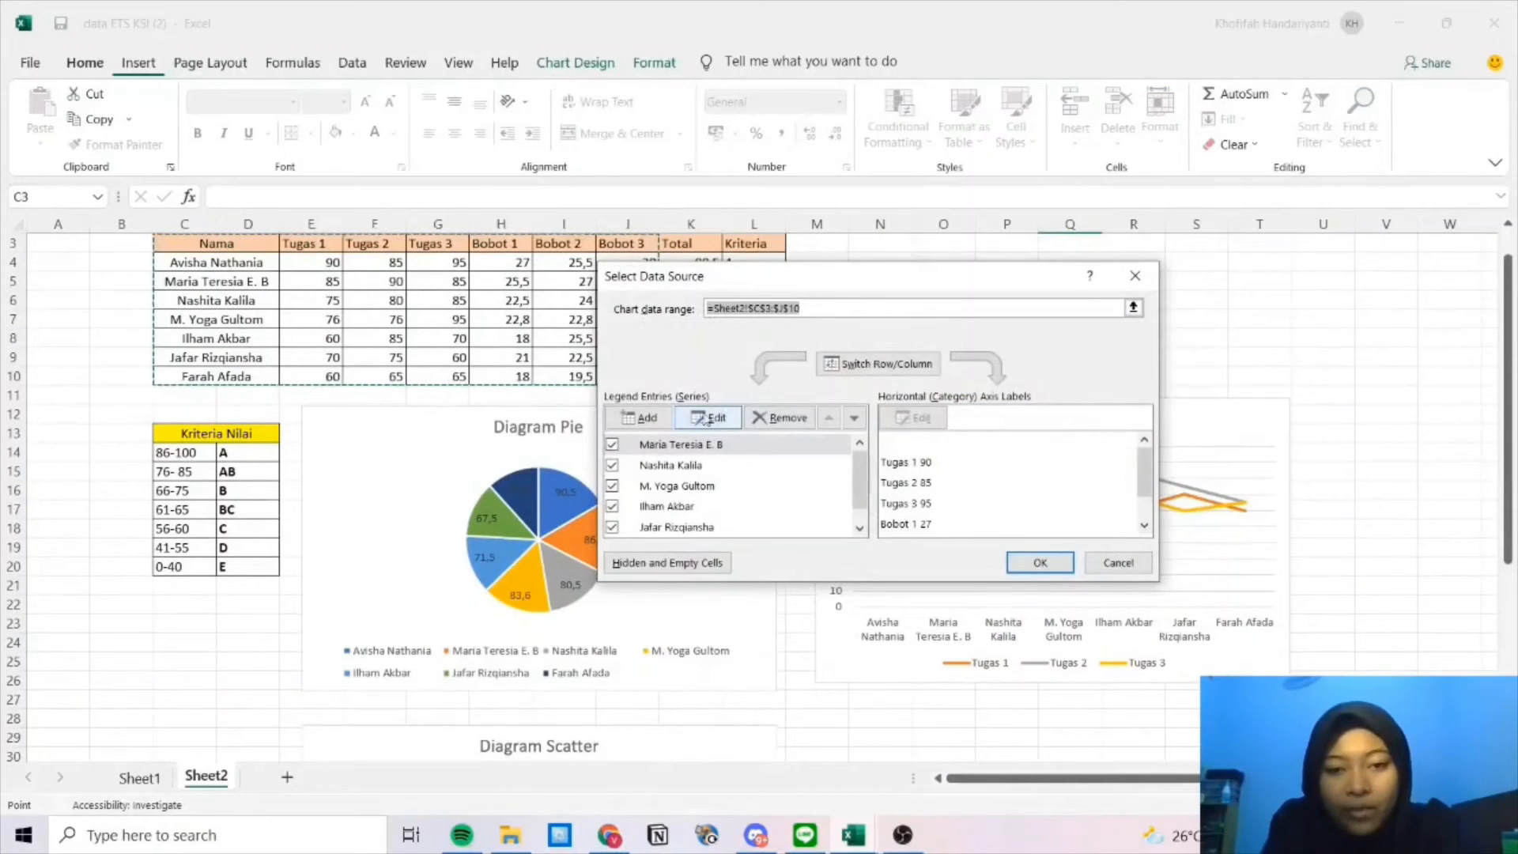
pyautogui.click(644, 419)
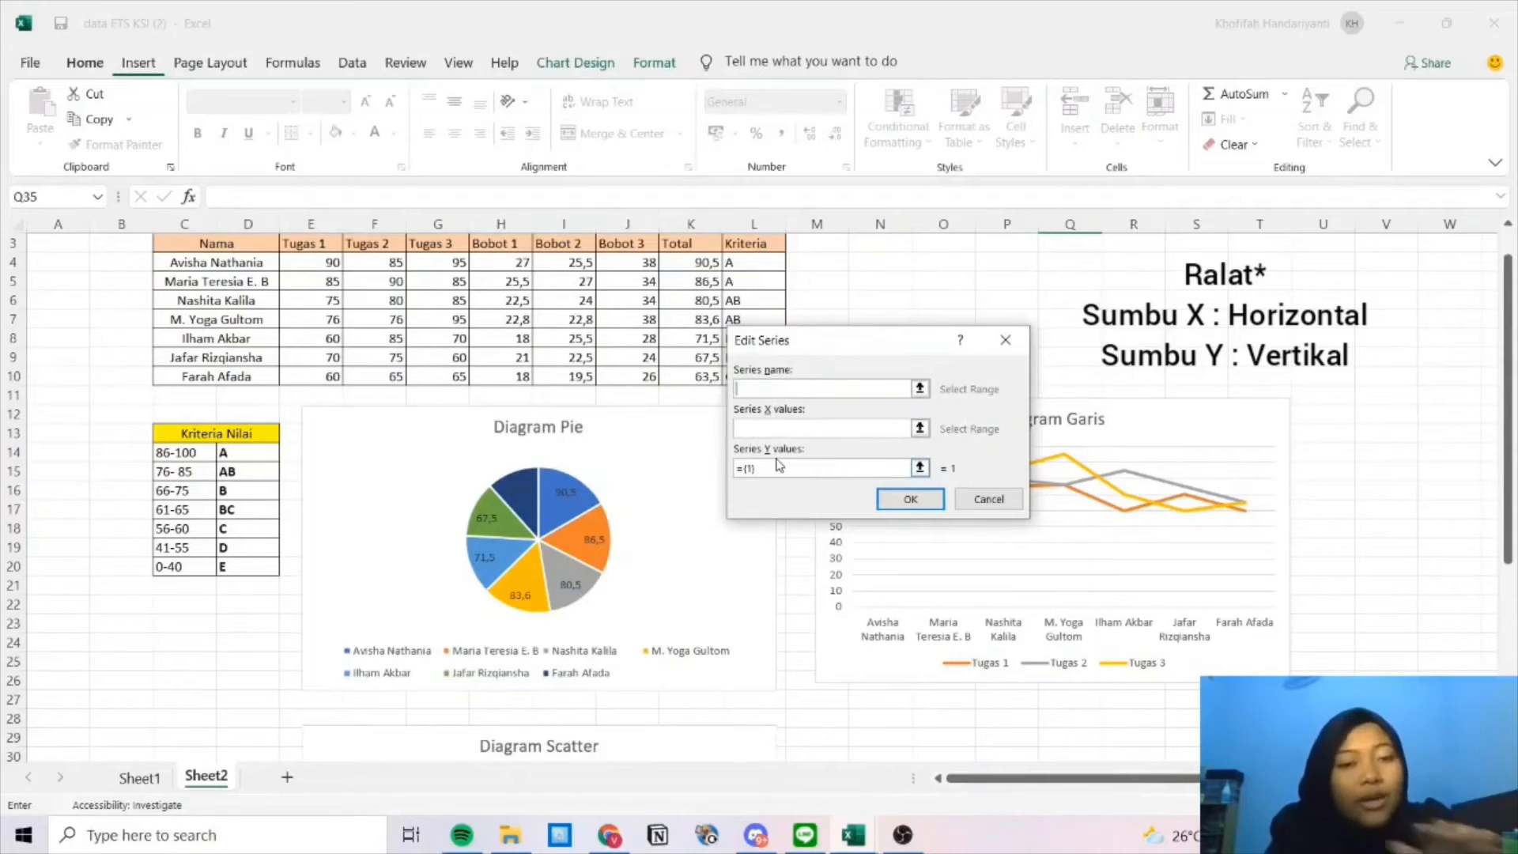
pyautogui.click(1006, 340)
pyautogui.click(1134, 275)
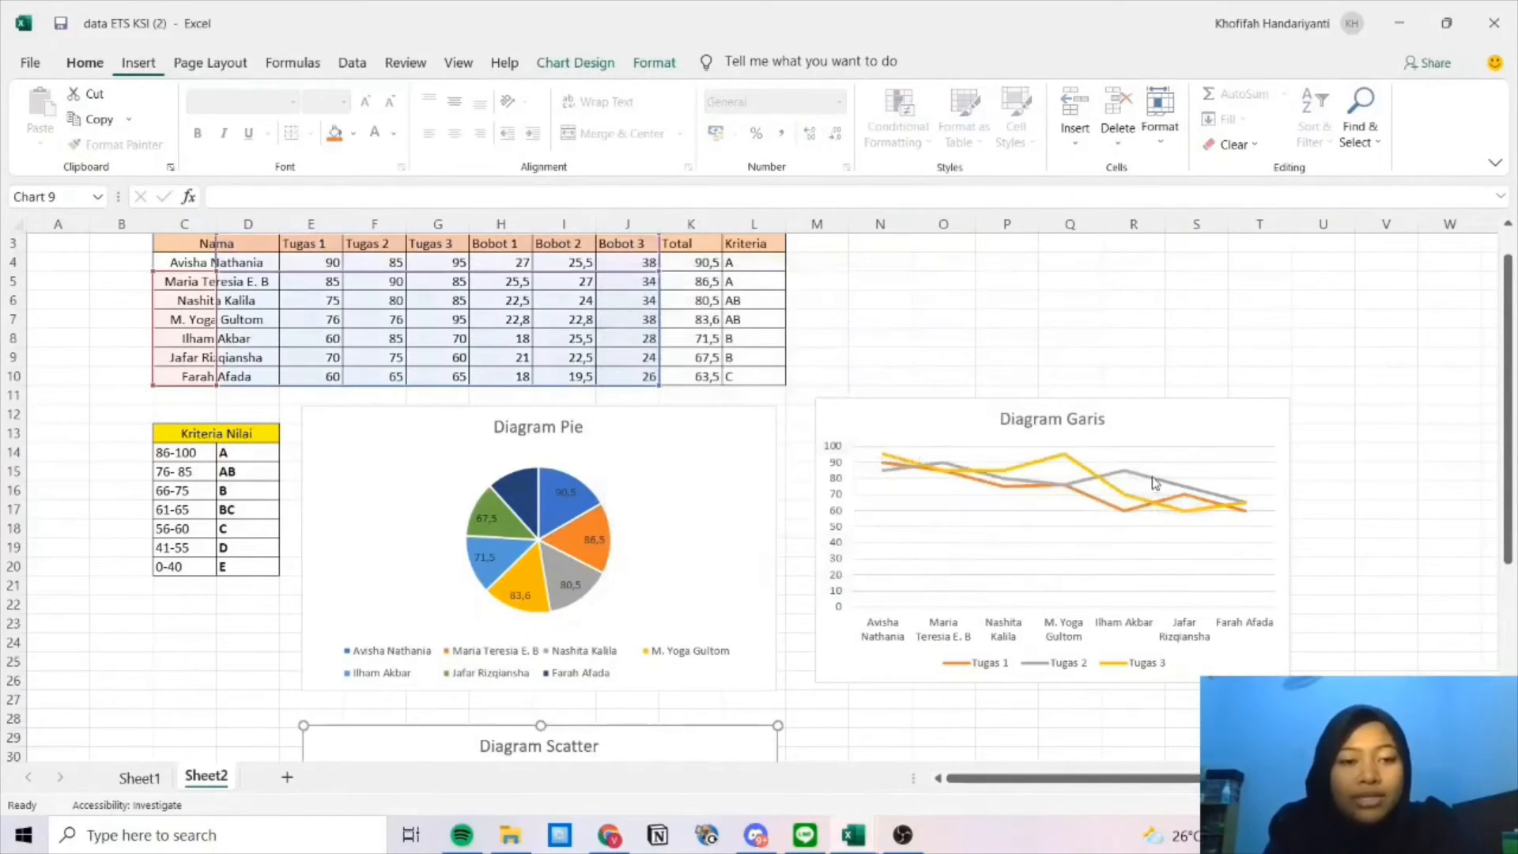
pyautogui.rightClick(1128, 582)
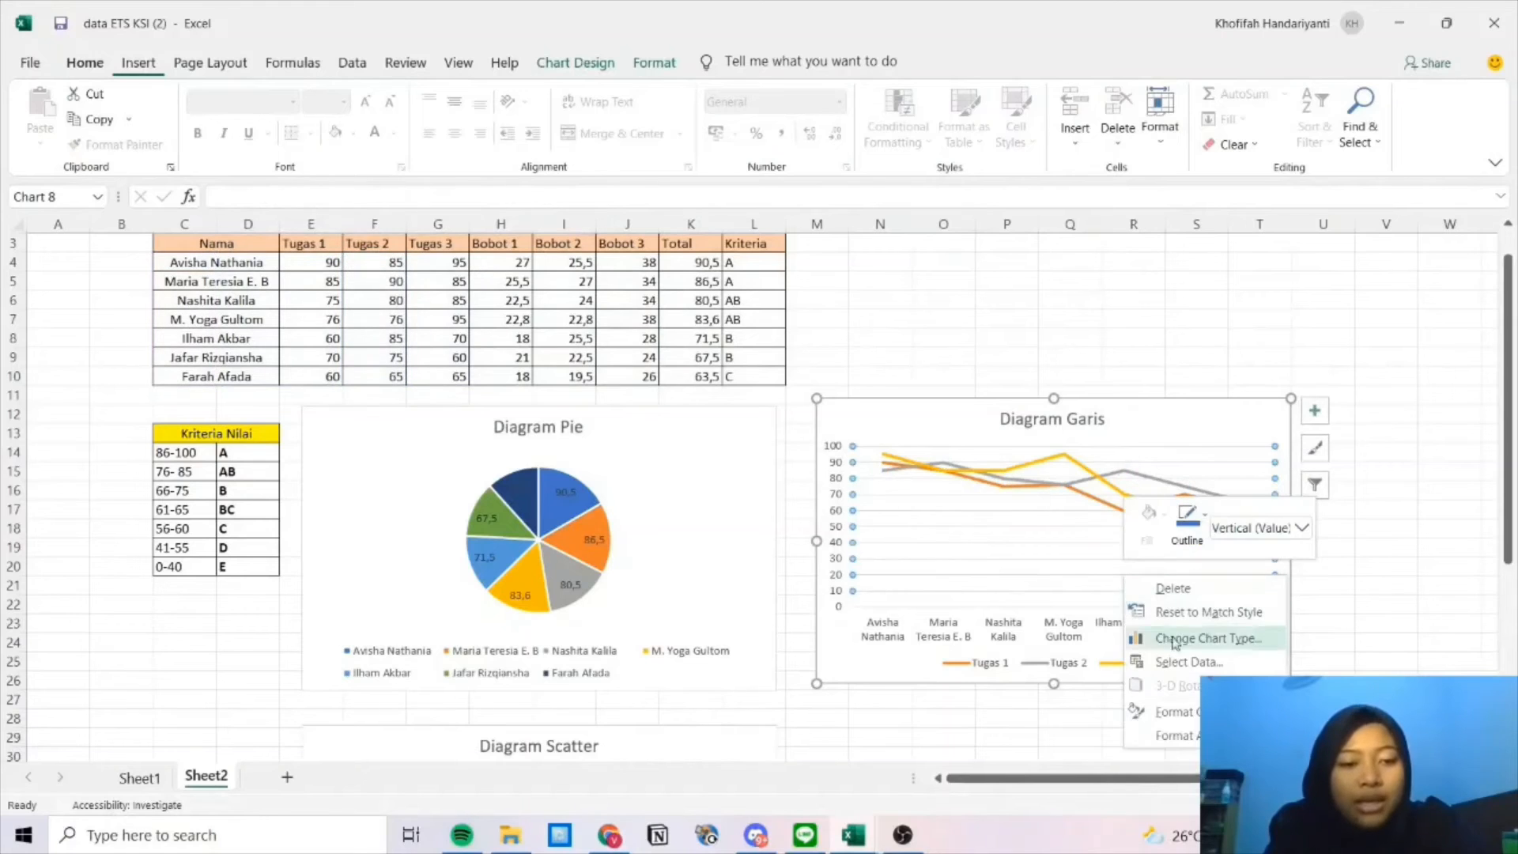
pyautogui.click(1186, 663)
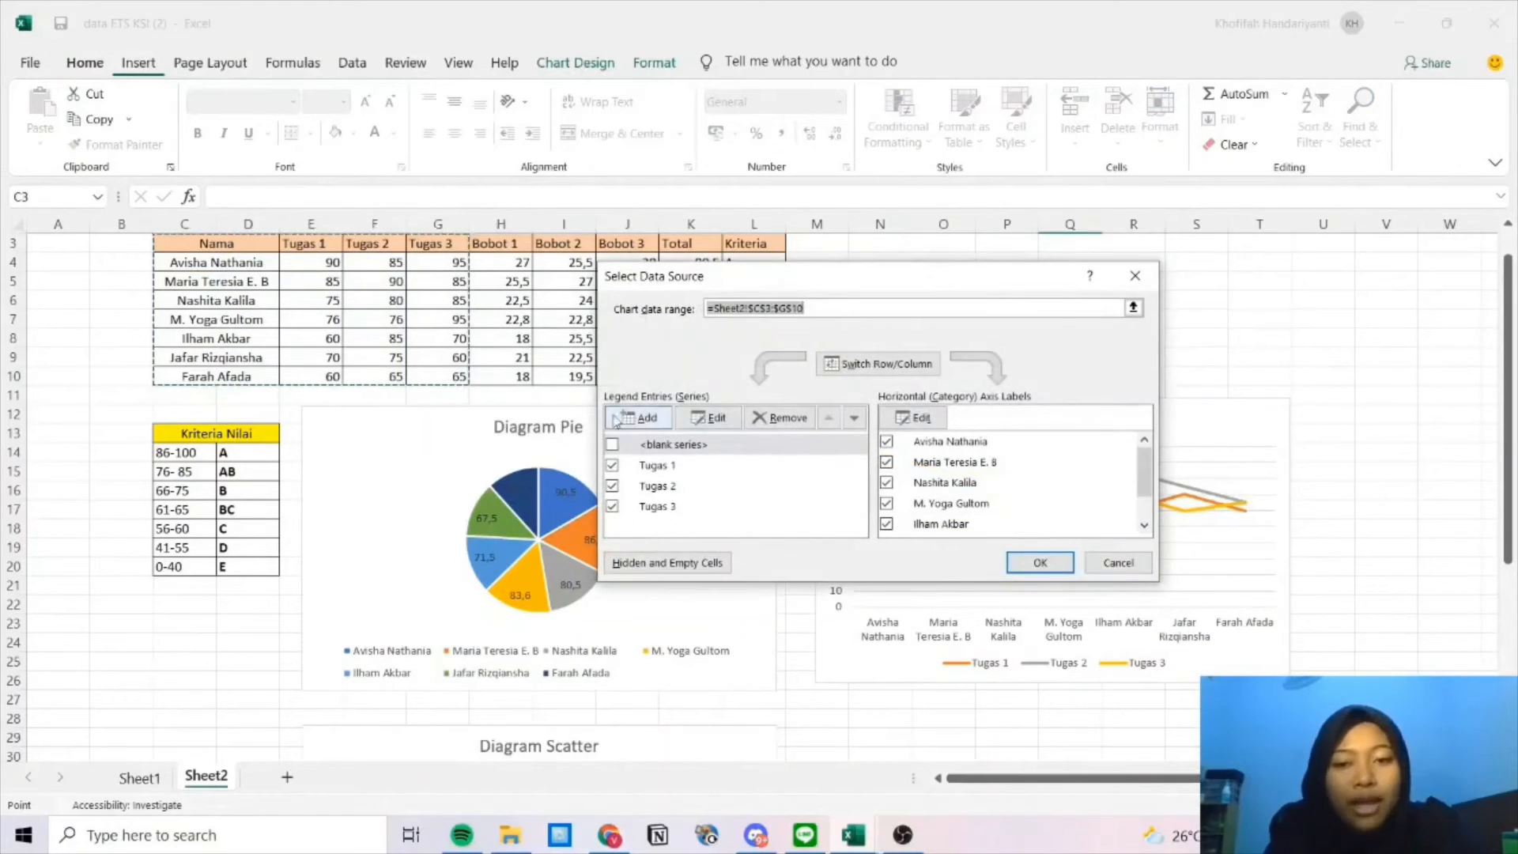
pyautogui.click(639, 417)
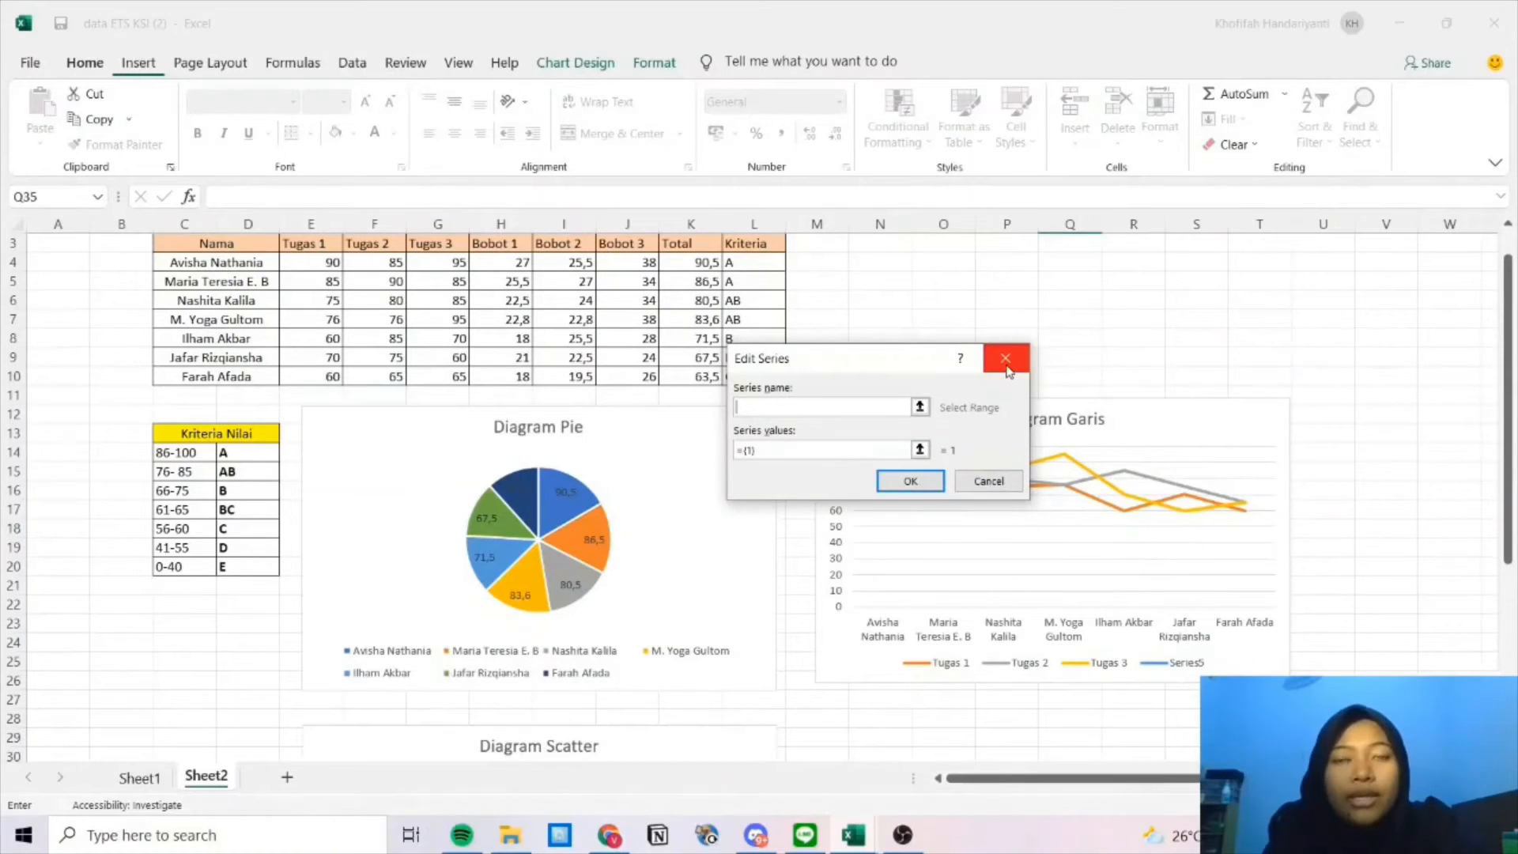
pyautogui.click(1007, 367)
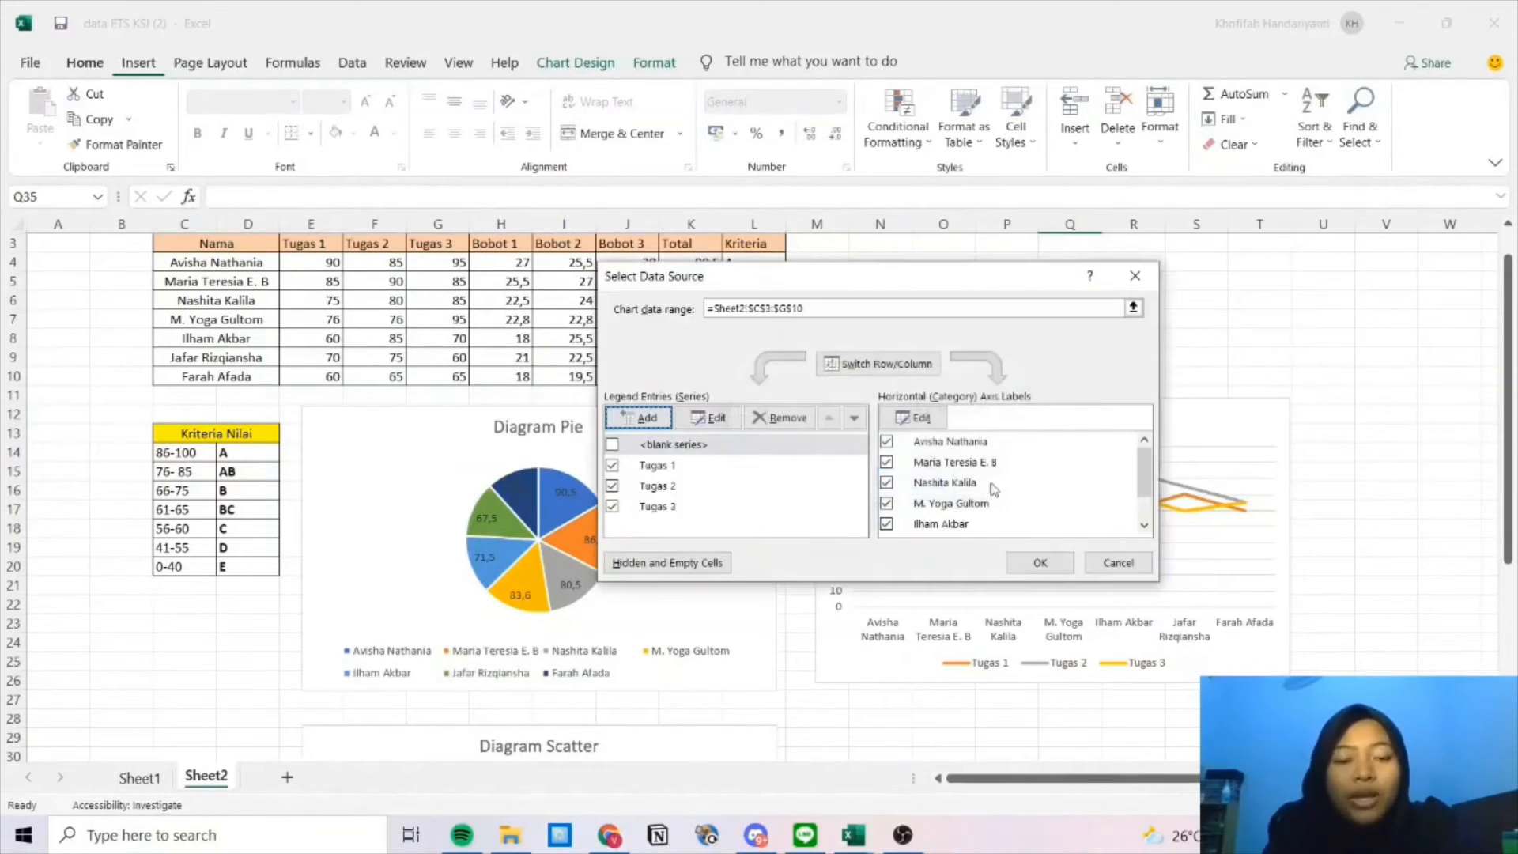
pyautogui.click(1136, 285)
pyautogui.scroll(-5, 1042, 402)
# Insert an empty plain scatter chart from cell M30 and drag it beside Diagram Scatter.
pyautogui.click(899, 579)
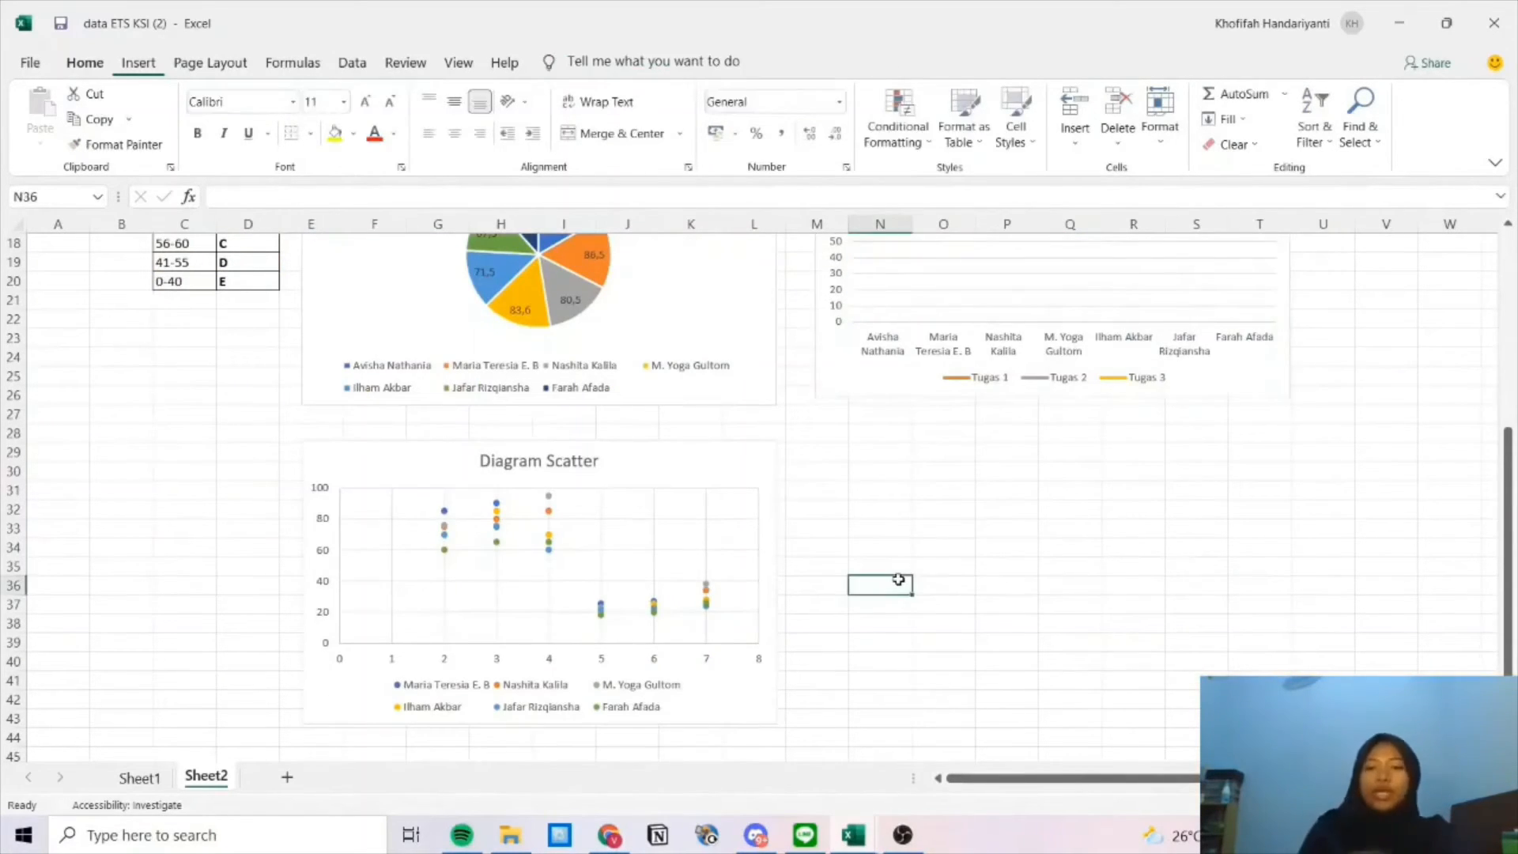
pyautogui.click(806, 454)
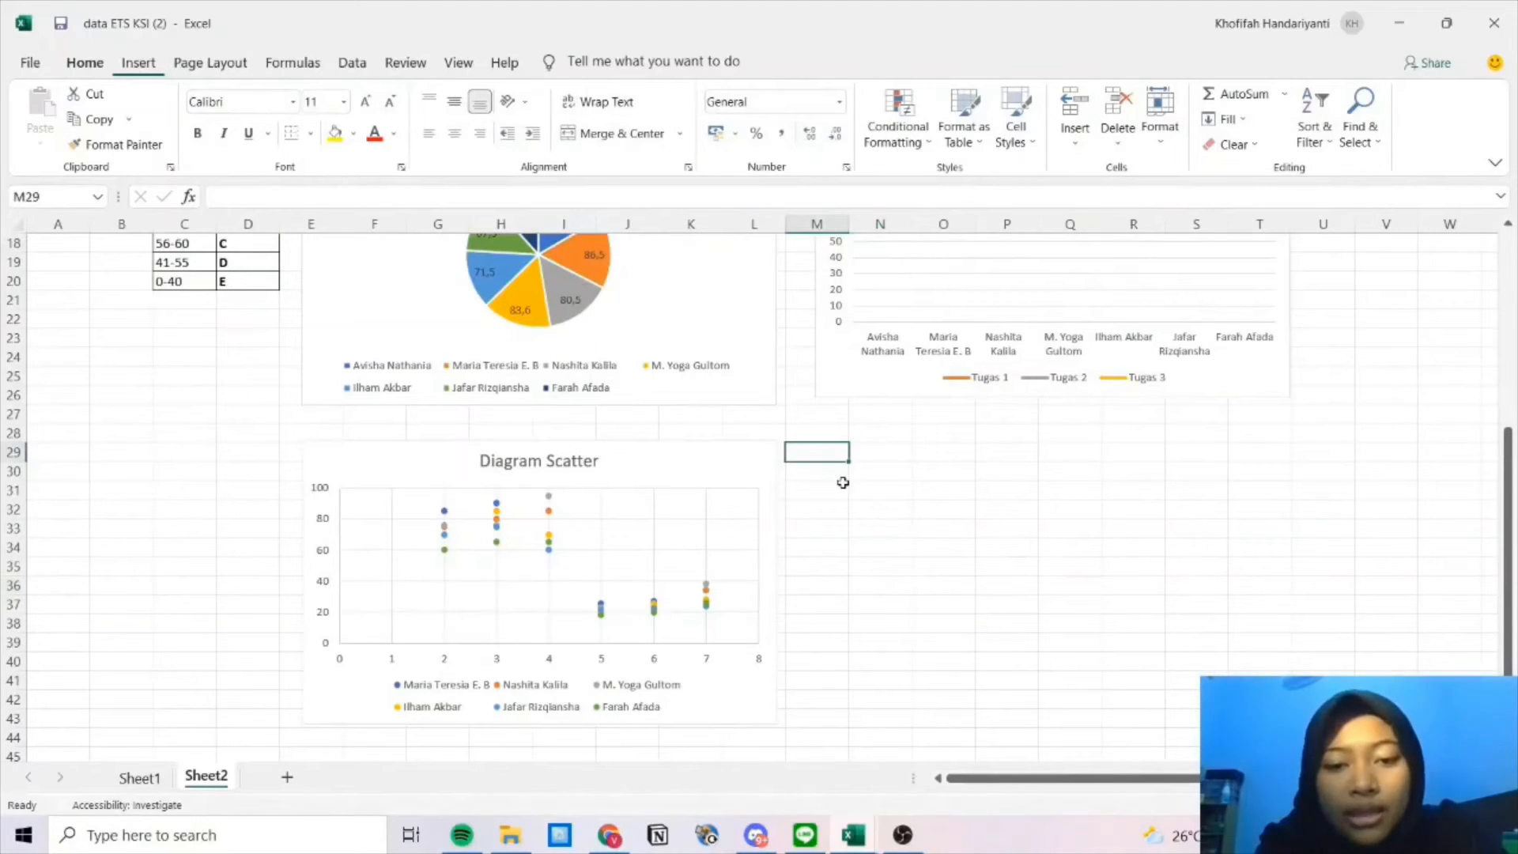
pyautogui.click(838, 471)
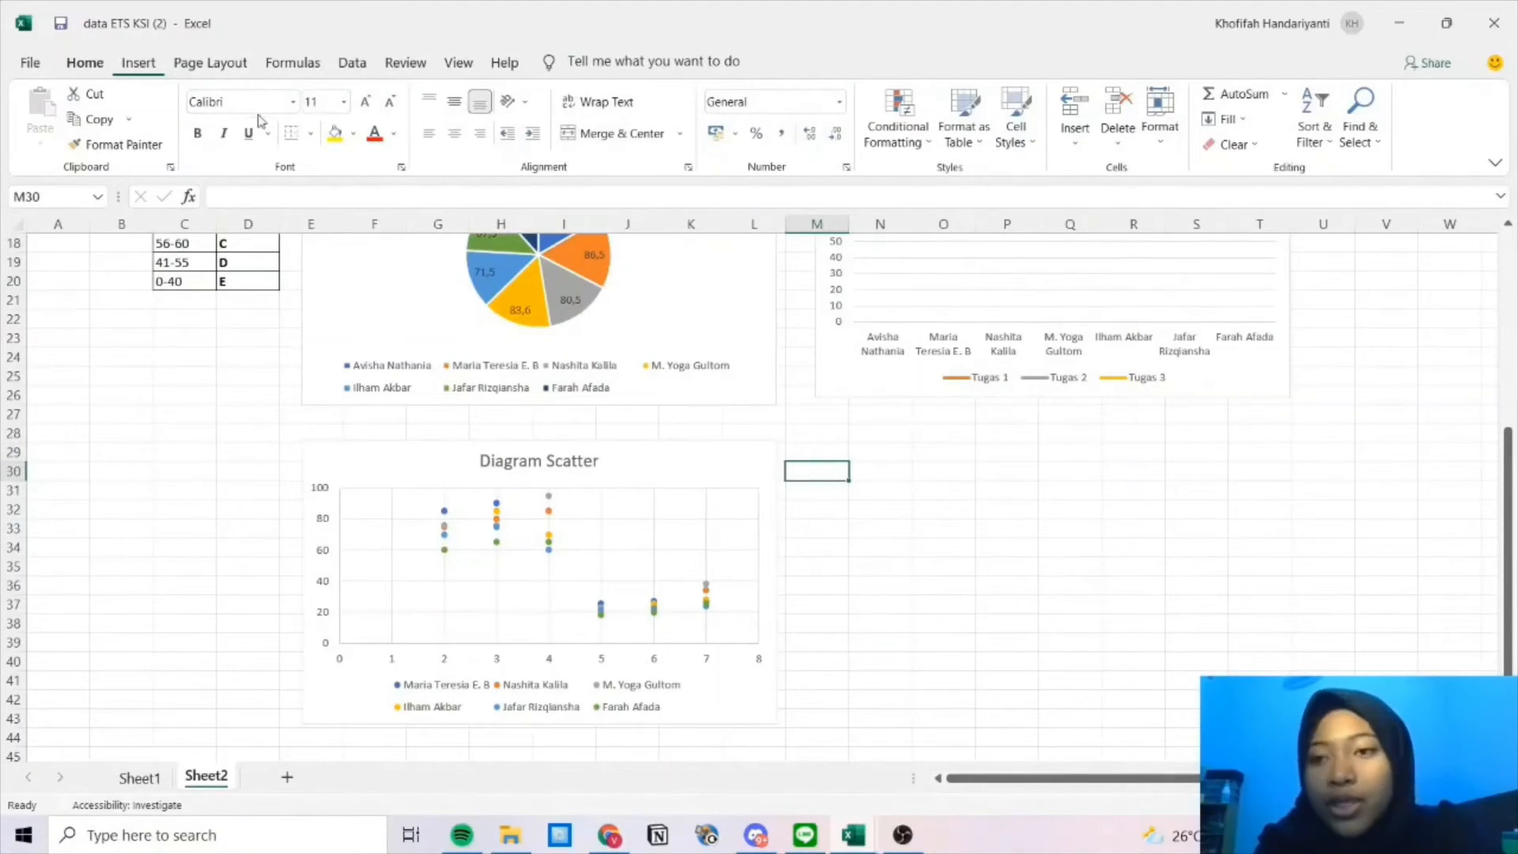
pyautogui.click(147, 60)
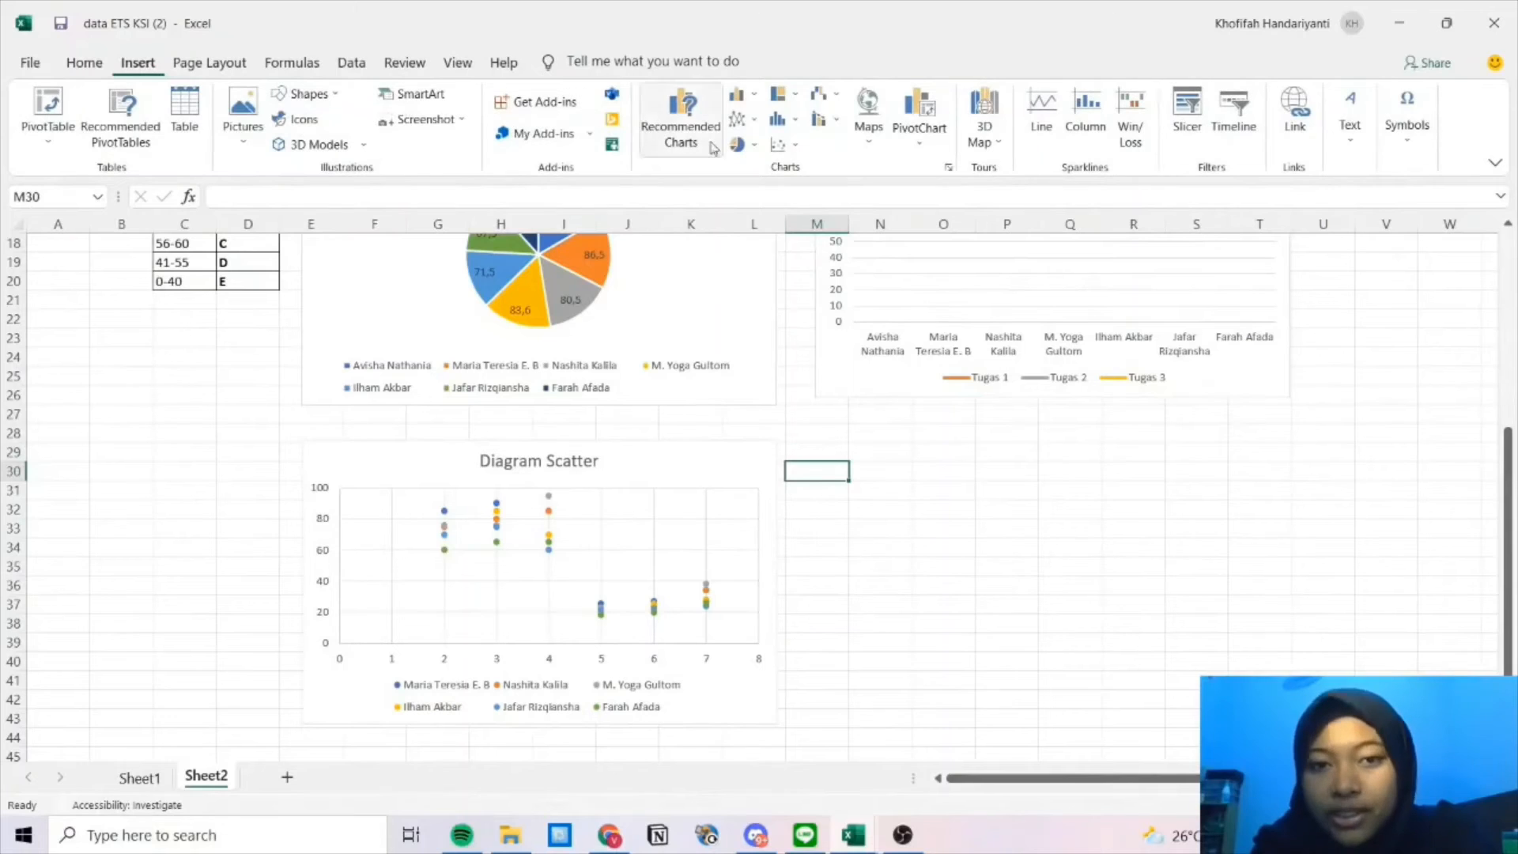
pyautogui.click(785, 150)
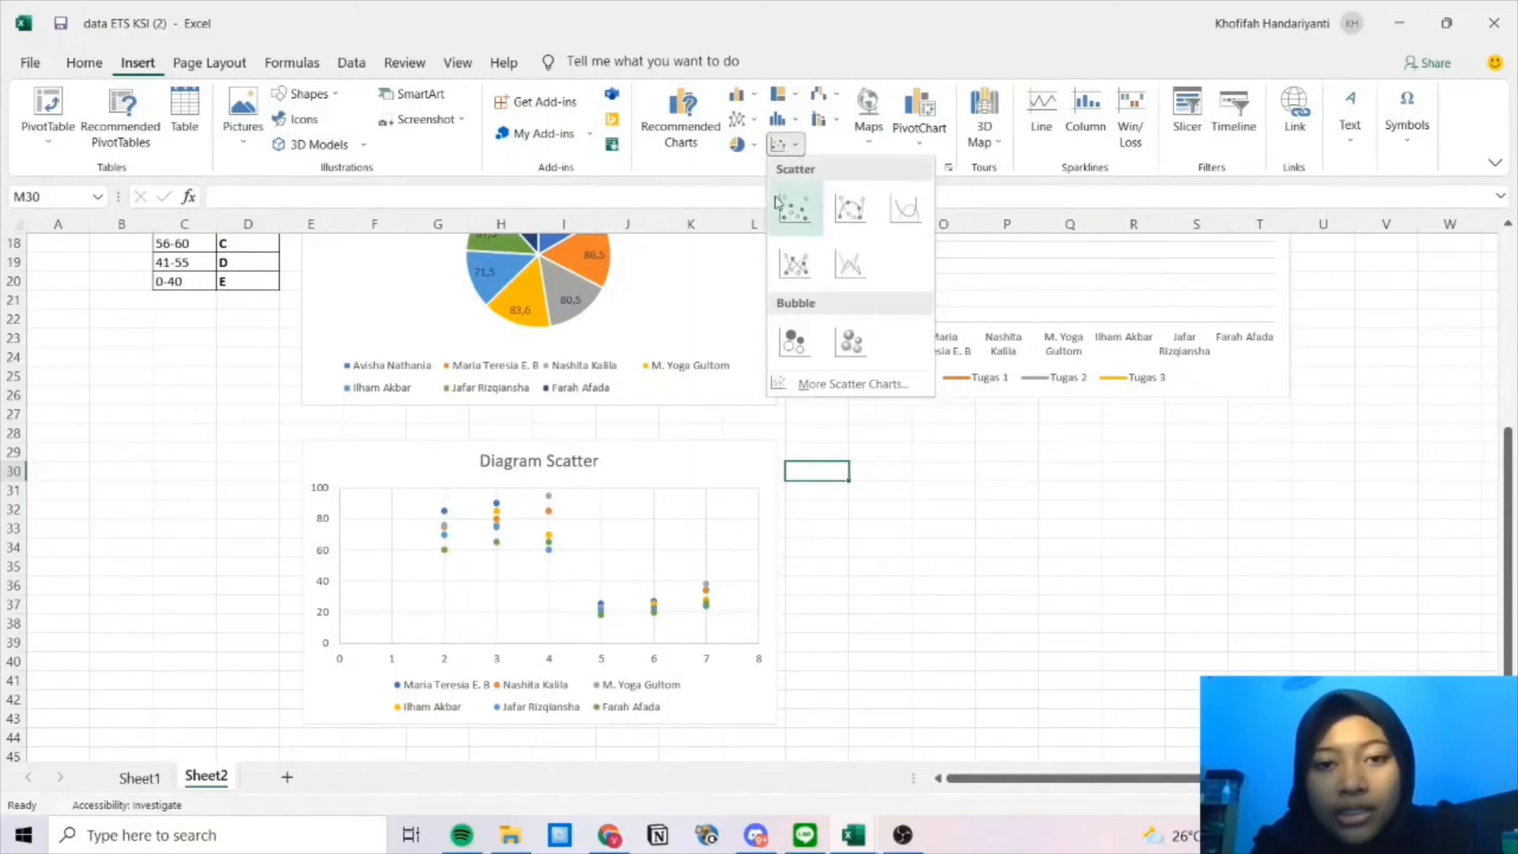
pyautogui.click(789, 207)
pyautogui.moveTo(853, 444); pyautogui.dragTo(1036, 468)
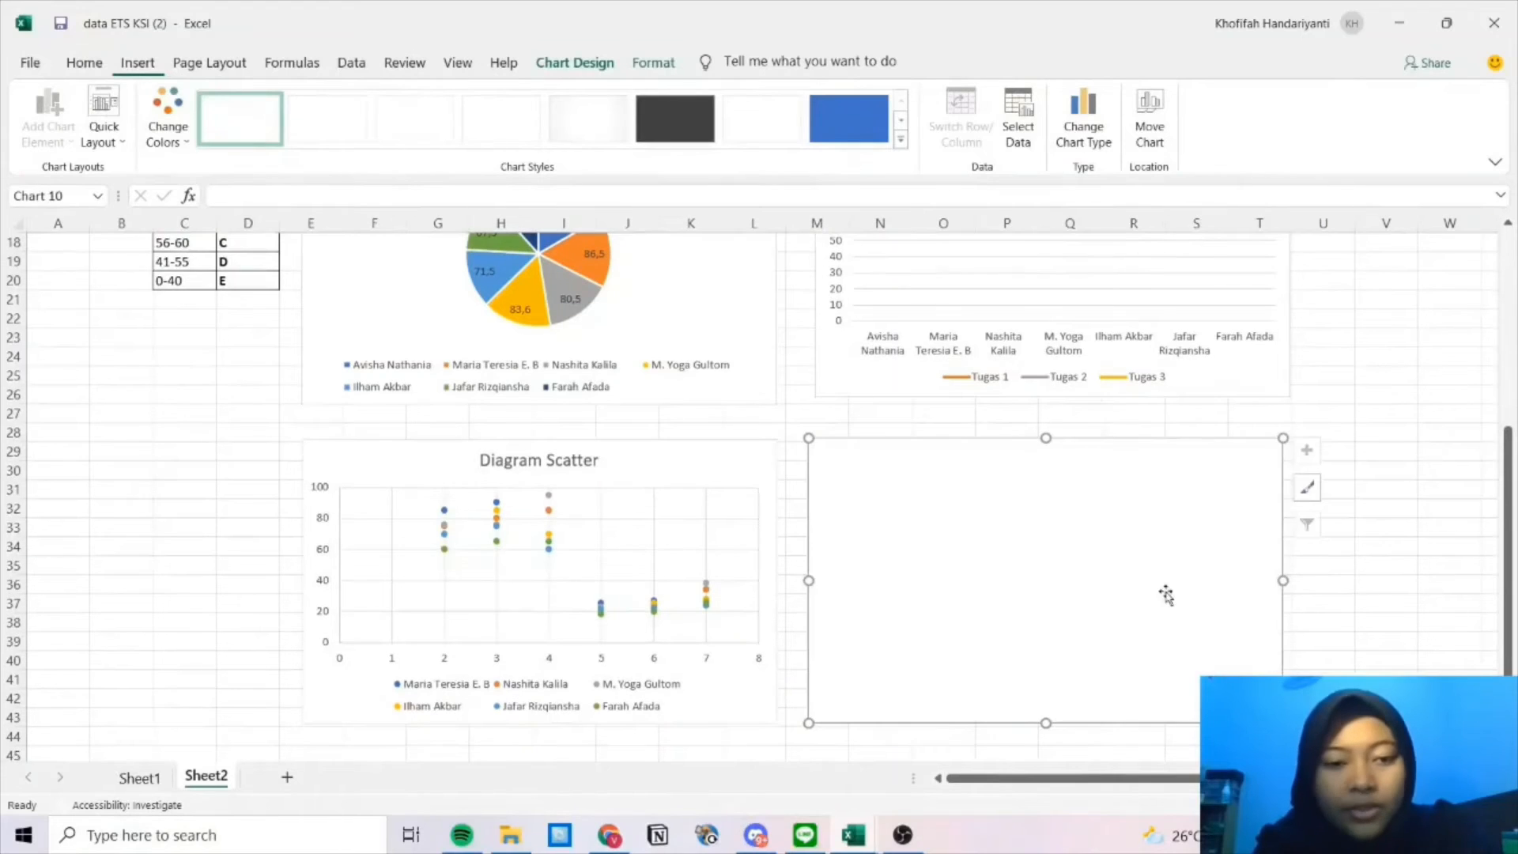
# Add a 'Nilai Tugas 1' series with X values C4:D10 and Y values E4:E10.
pyautogui.rightClick(1096, 533)
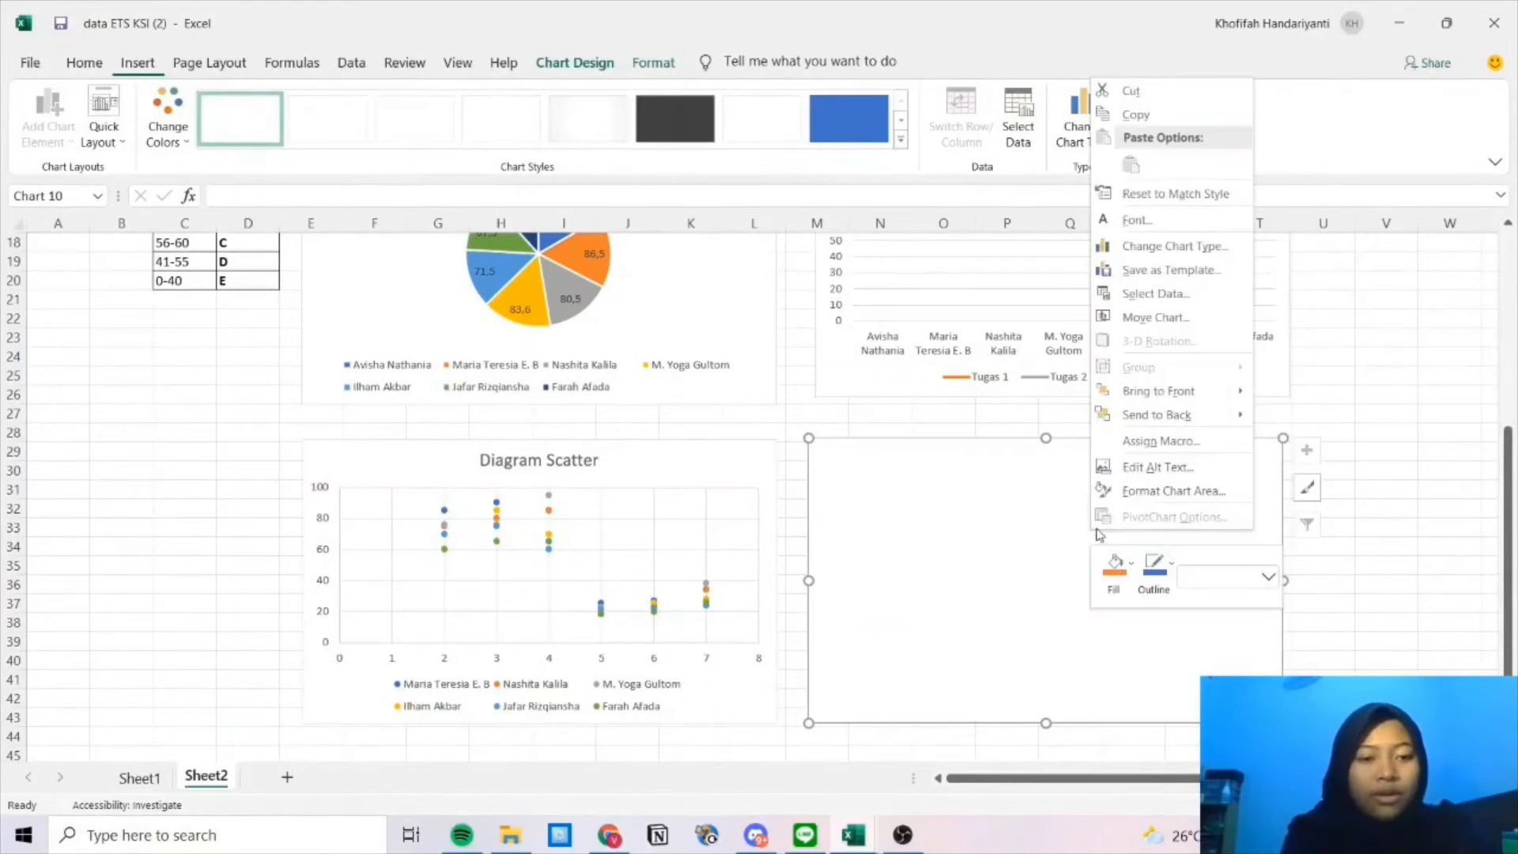
pyautogui.click(1178, 294)
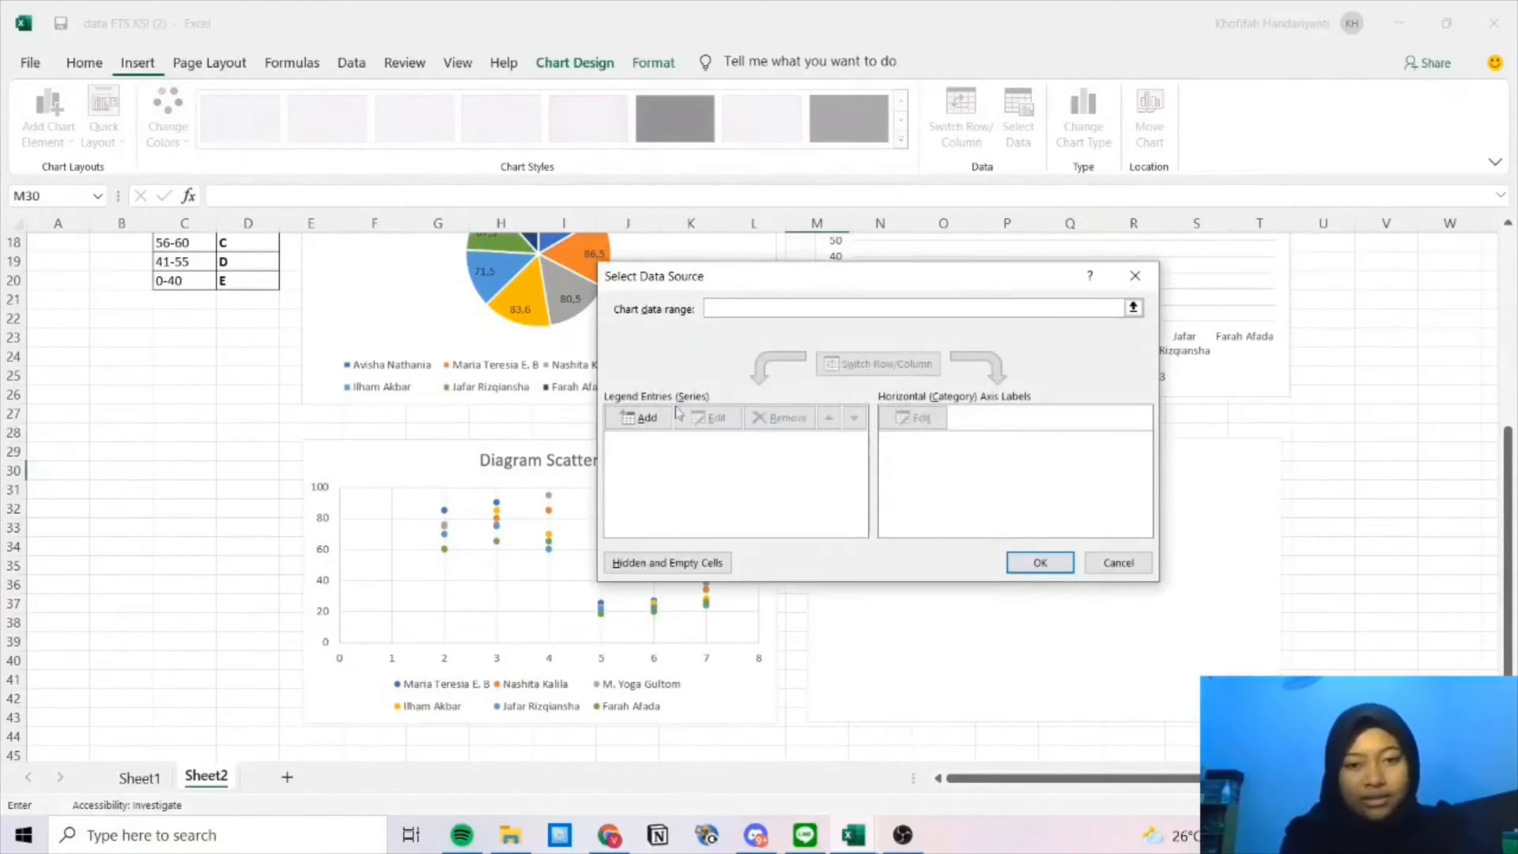
pyautogui.click(647, 417)
pyautogui.scroll(6, 614, 355)
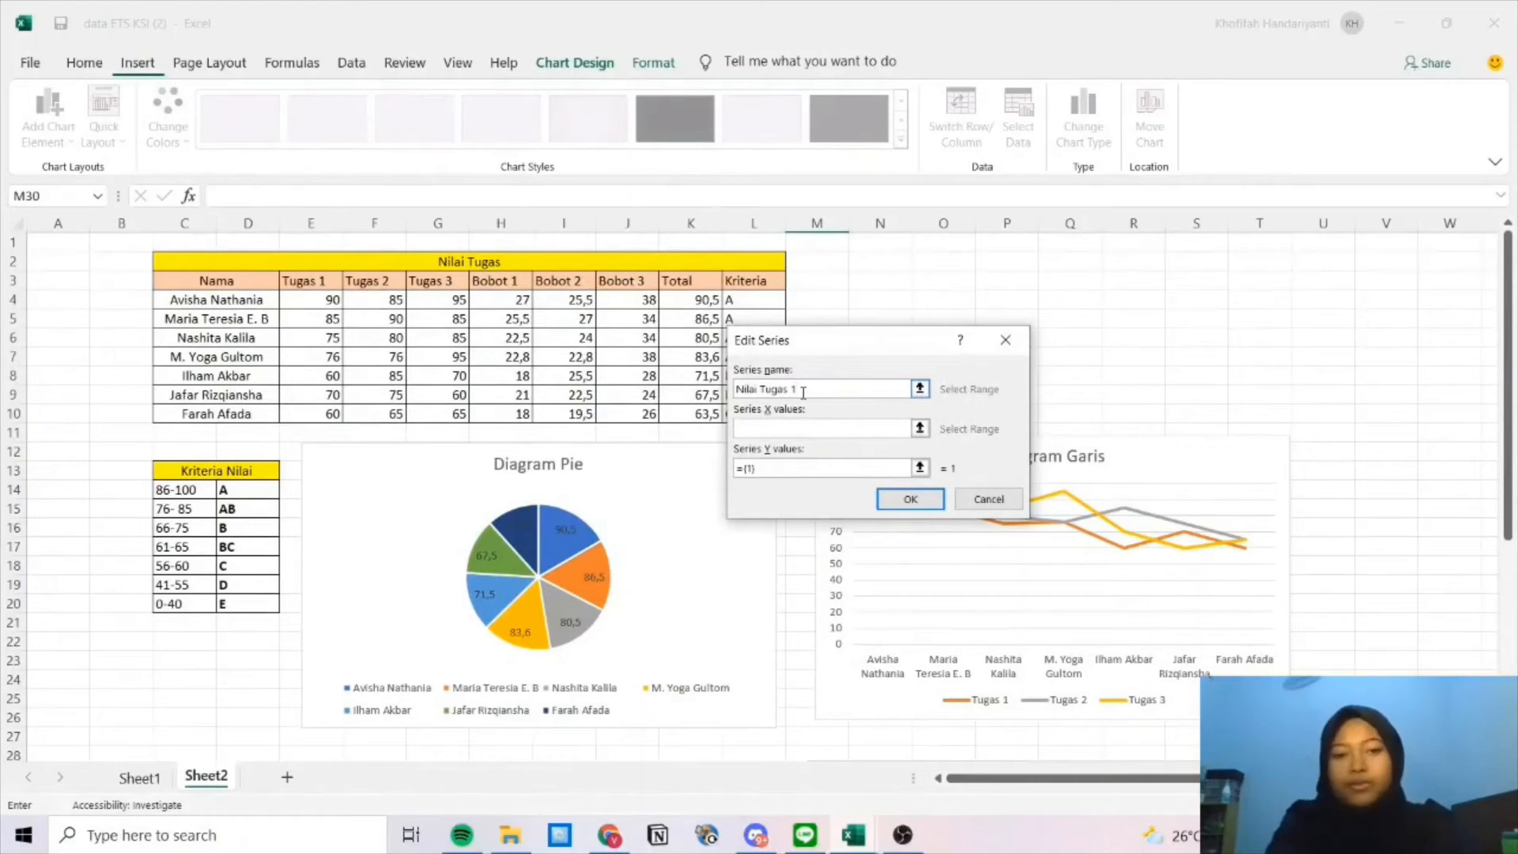
pyautogui.click(804, 429)
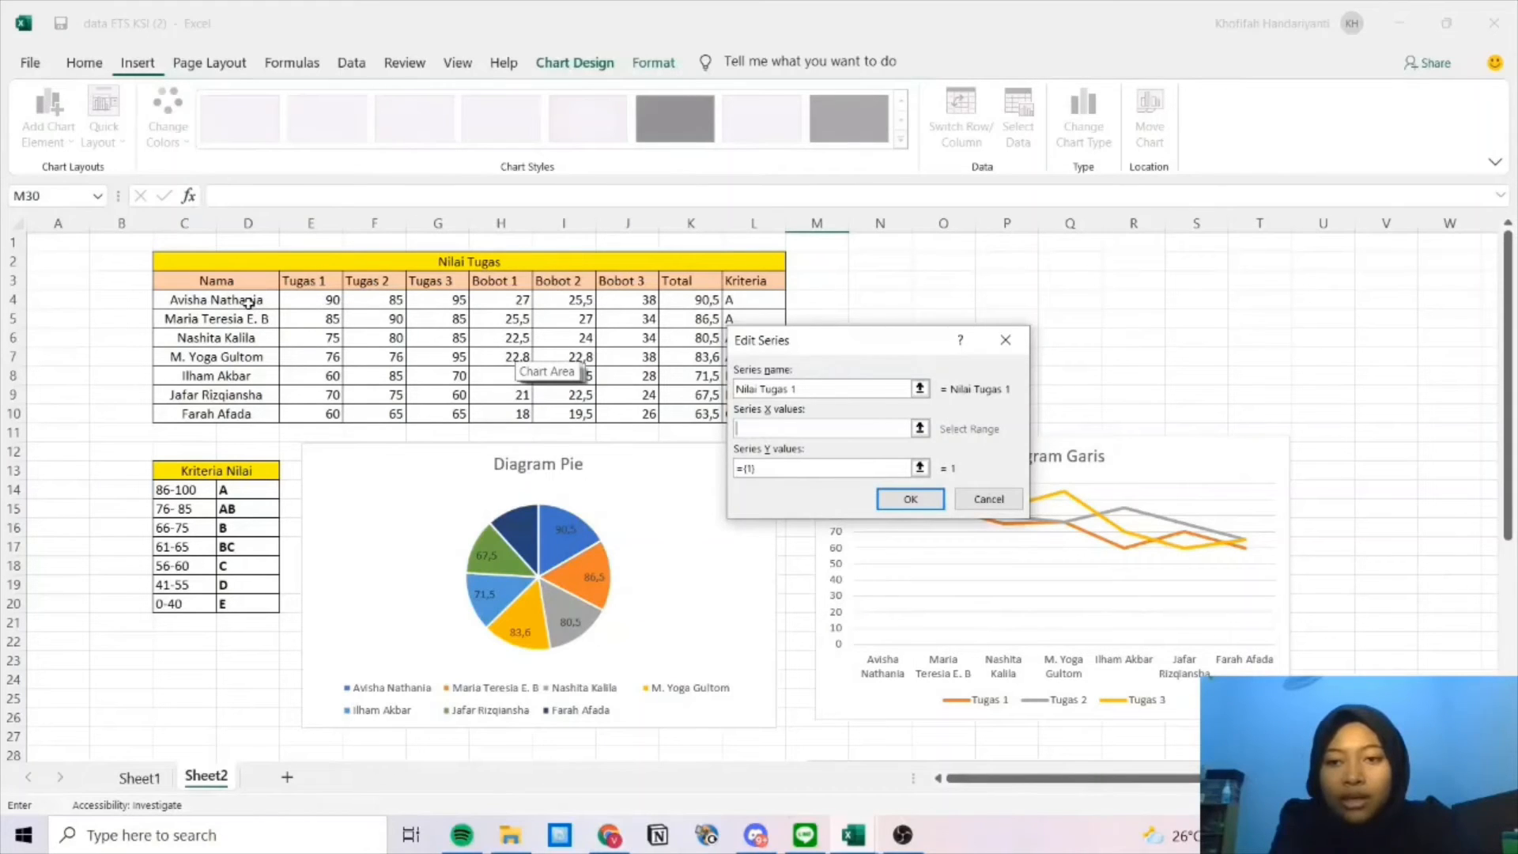
pyautogui.moveTo(241, 300); pyautogui.dragTo(234, 414)
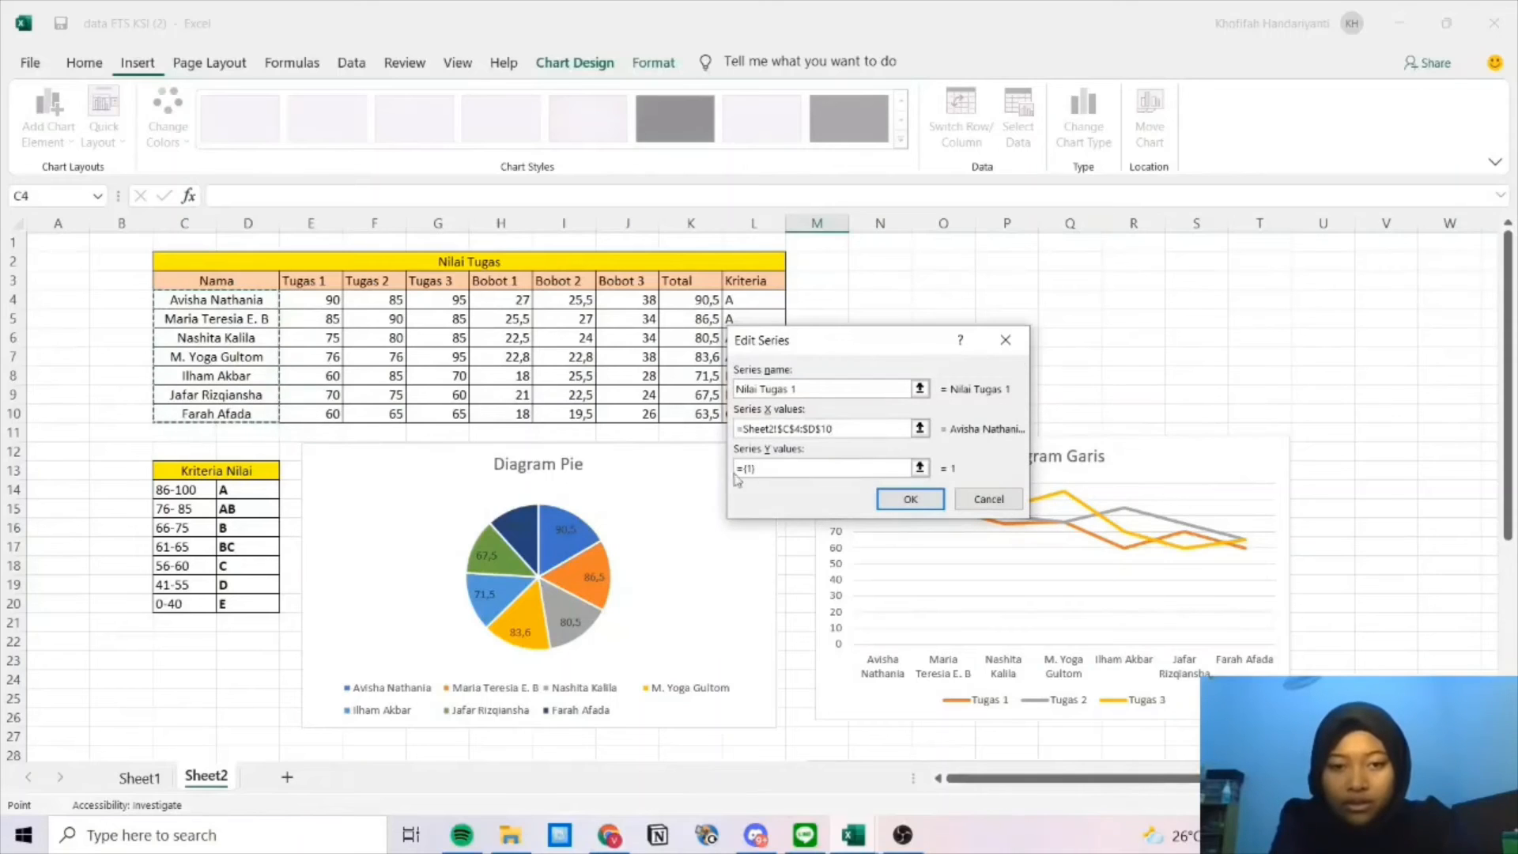
pyautogui.click(797, 468)
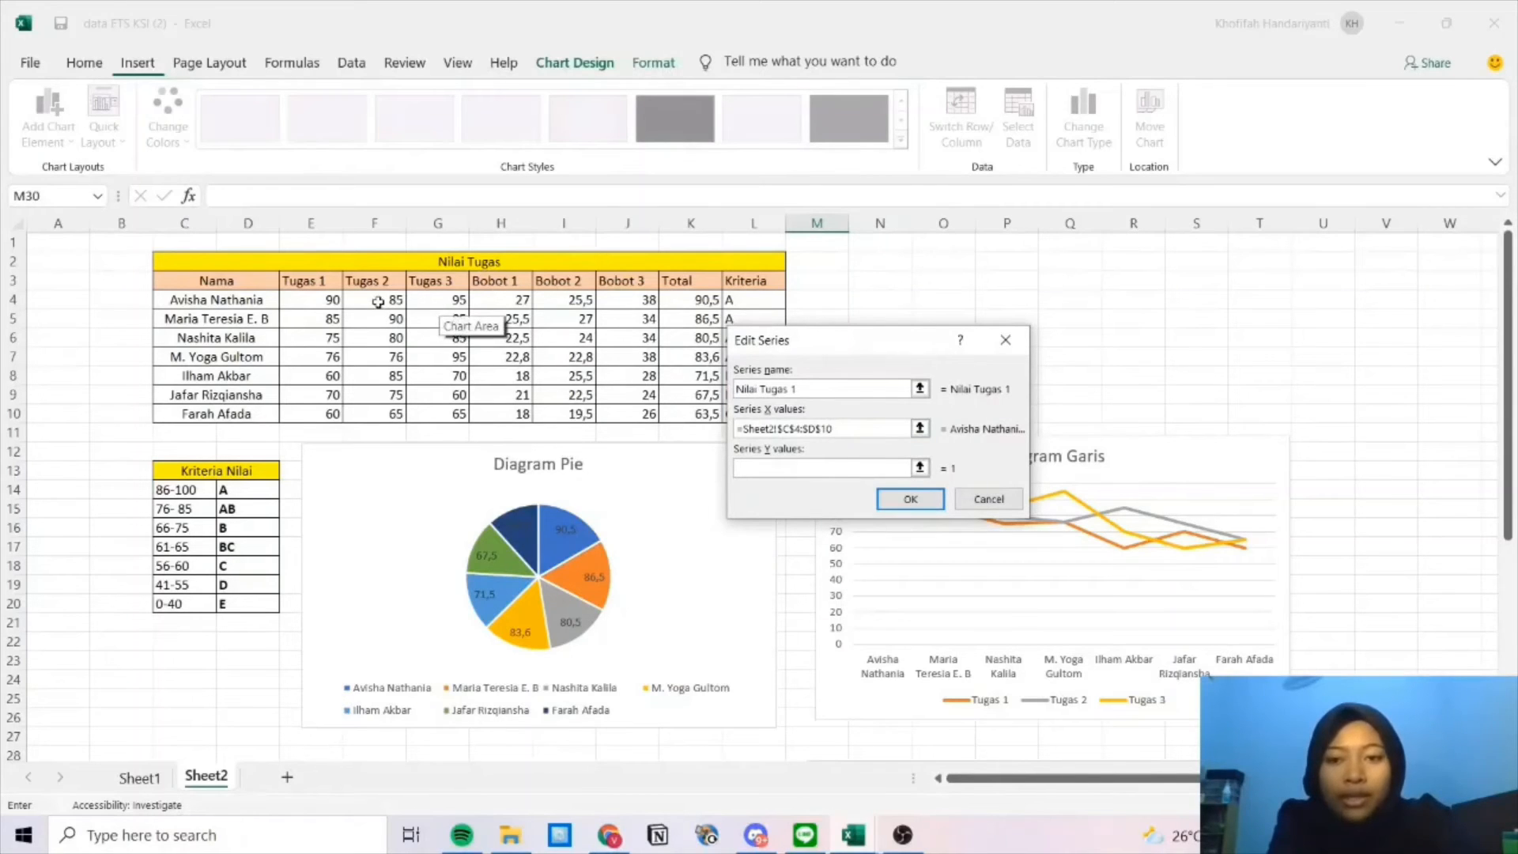
pyautogui.moveTo(331, 301); pyautogui.dragTo(332, 415)
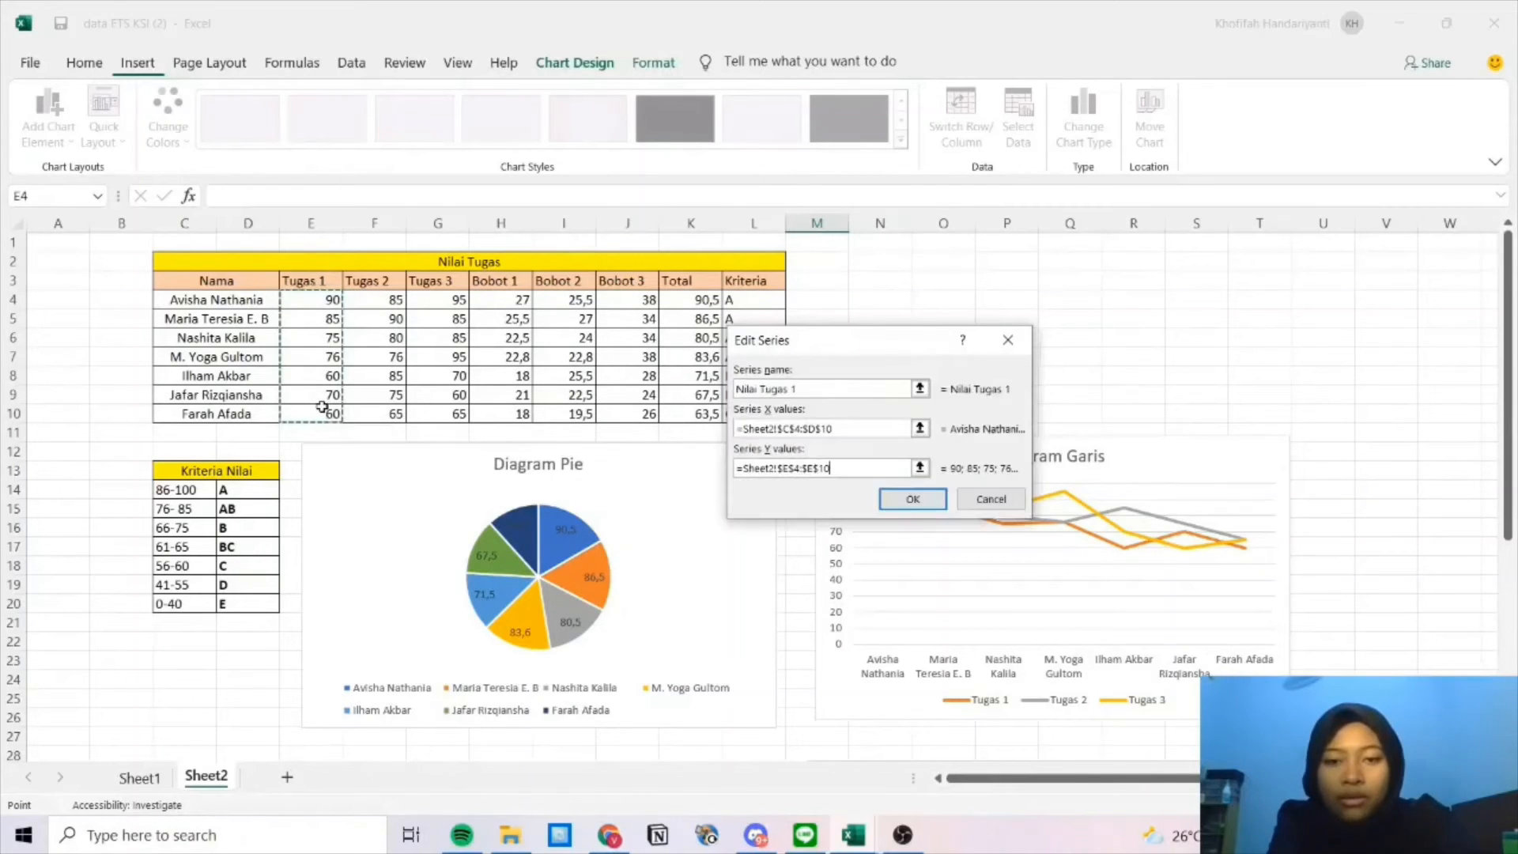
pyautogui.click(901, 501)
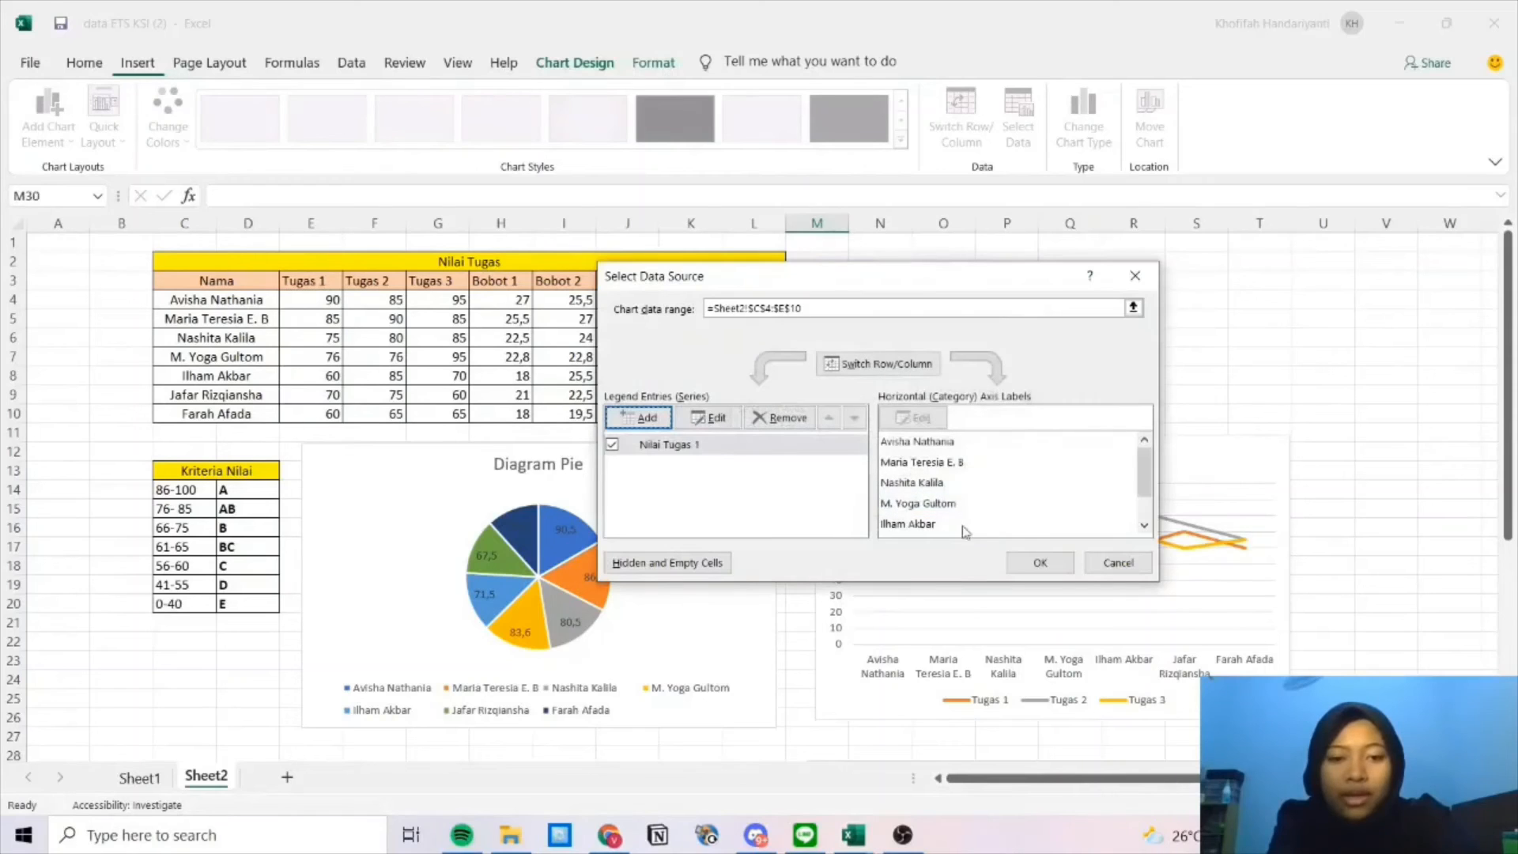
pyautogui.click(1039, 563)
pyautogui.scroll(-7, 983, 530)
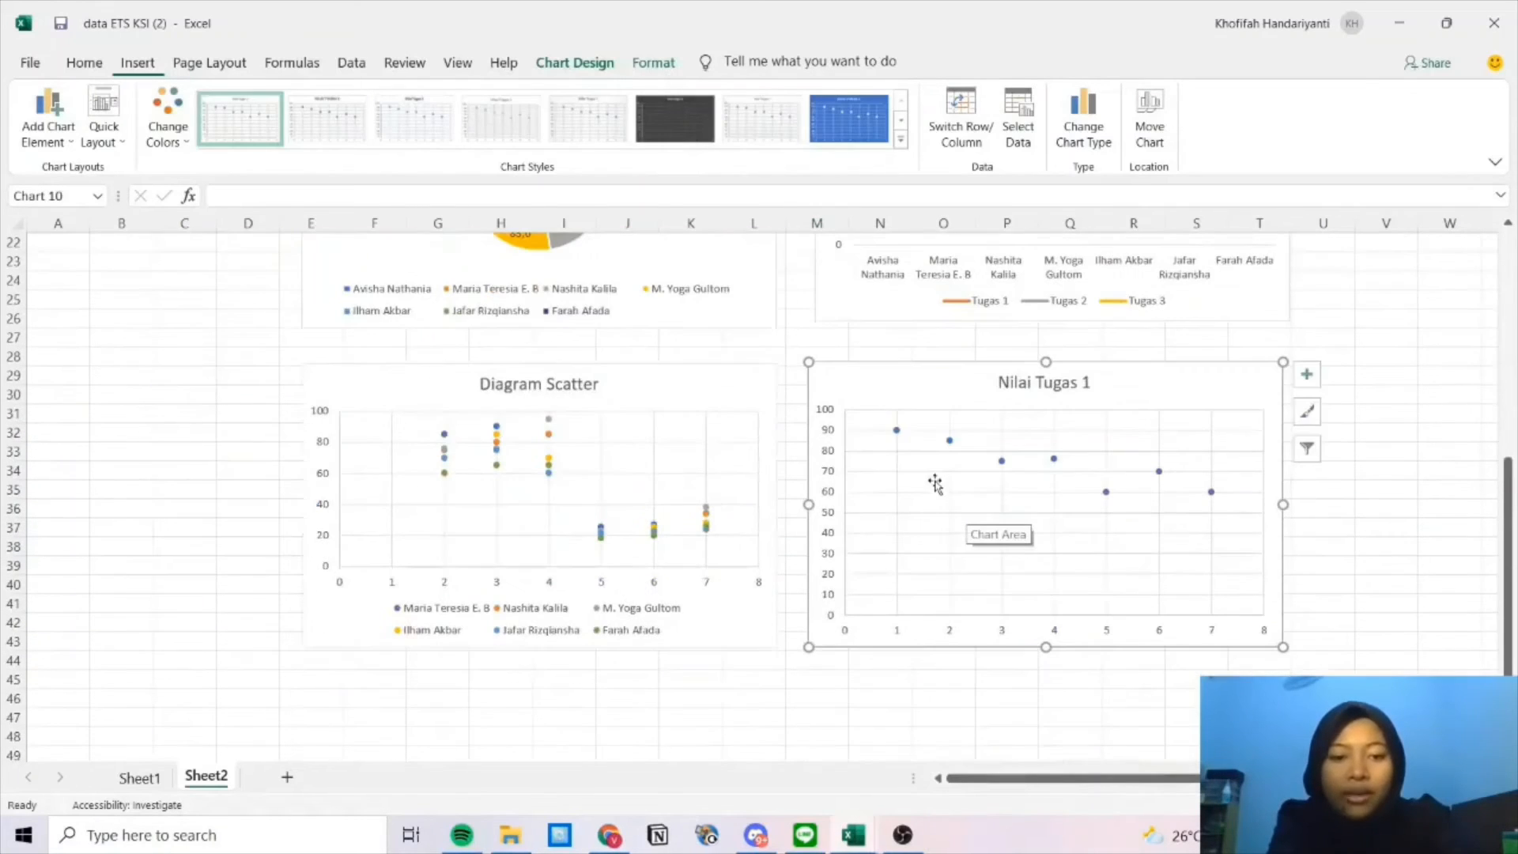
# Nudge the Nilai Tugas 1 chart into line beside Diagram Scatter, then deselect it.
pyautogui.scroll(2, 941, 549)
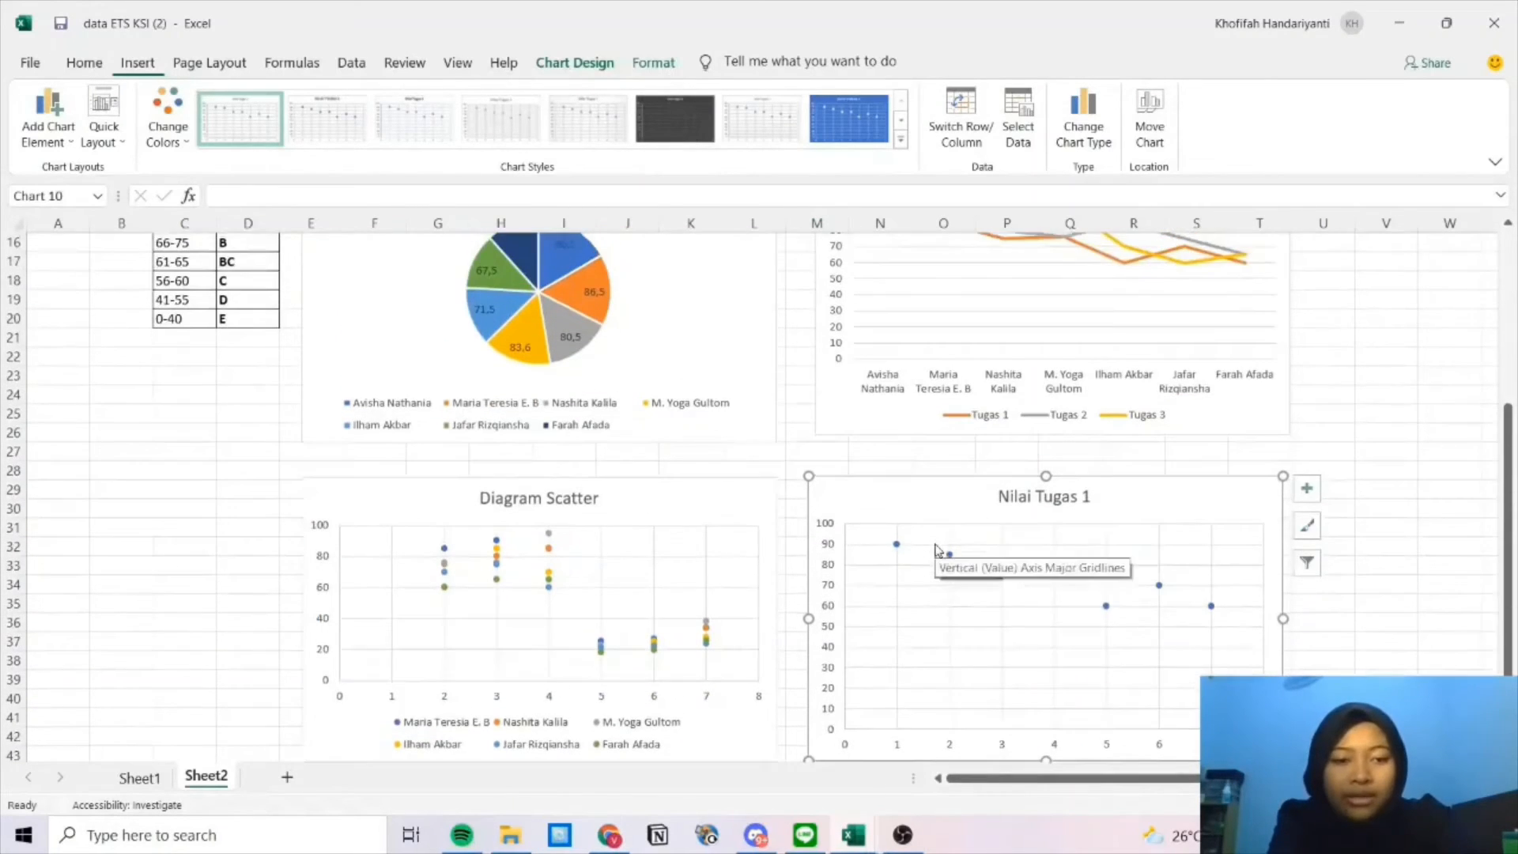
pyautogui.scroll(-1, 937, 550)
pyautogui.moveTo(1092, 463); pyautogui.dragTo(1137, 451)
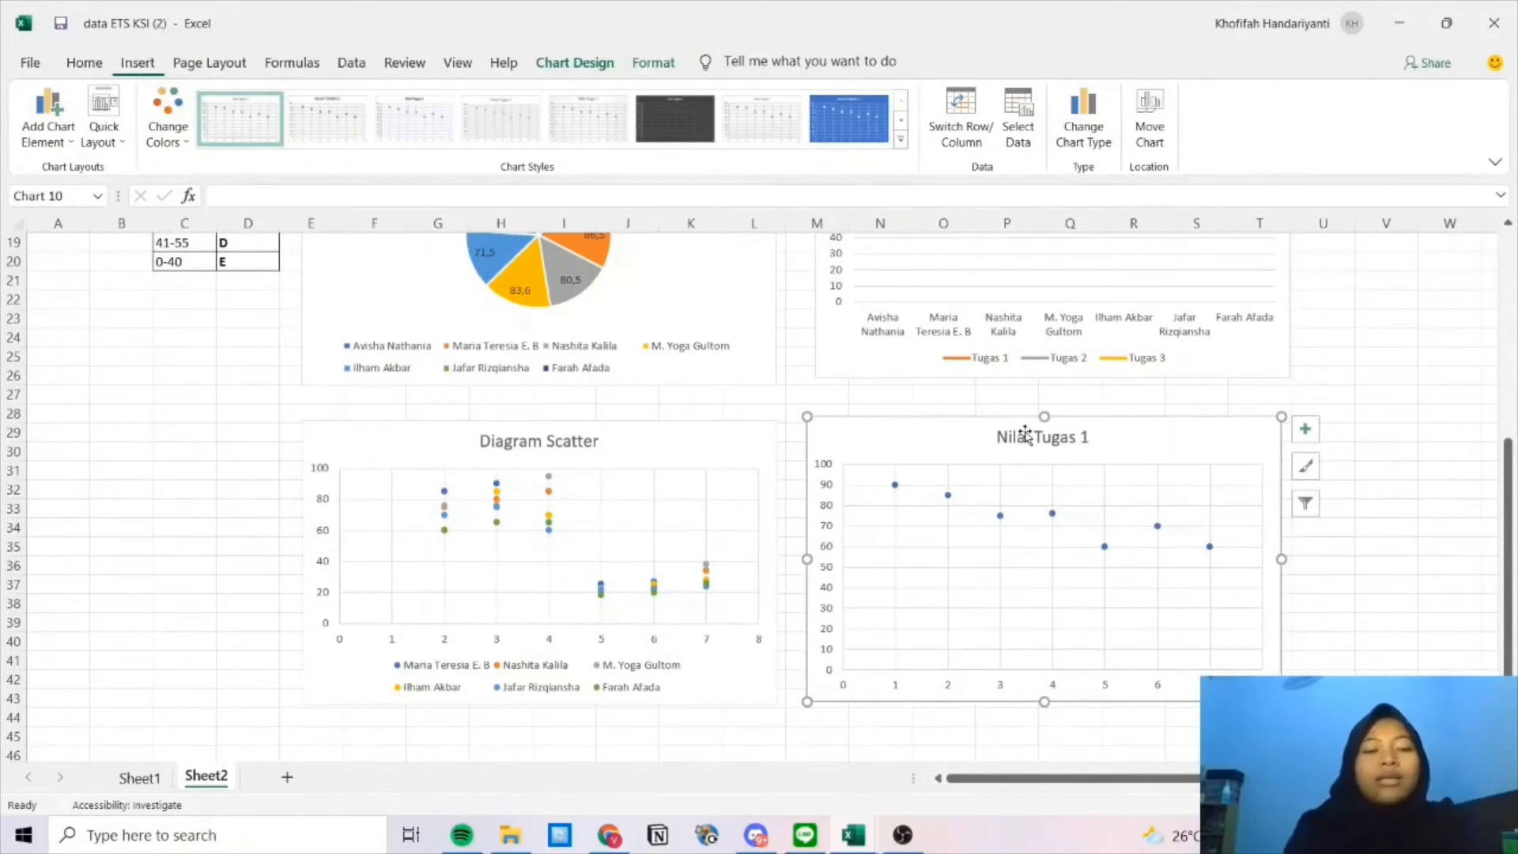
pyautogui.scroll(6, 1026, 433)
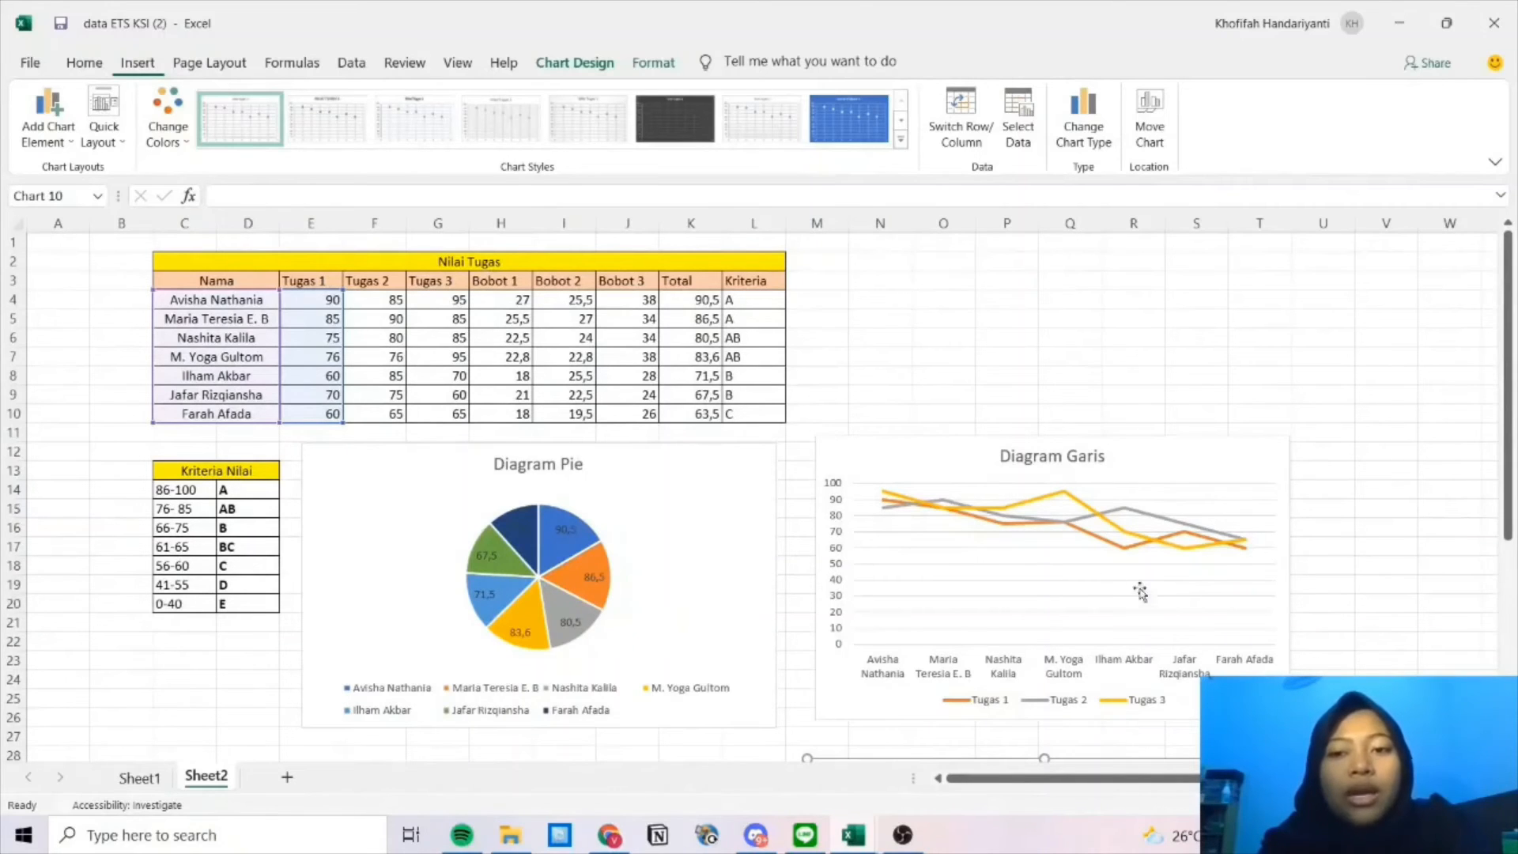
pyautogui.scroll(-7, 1140, 591)
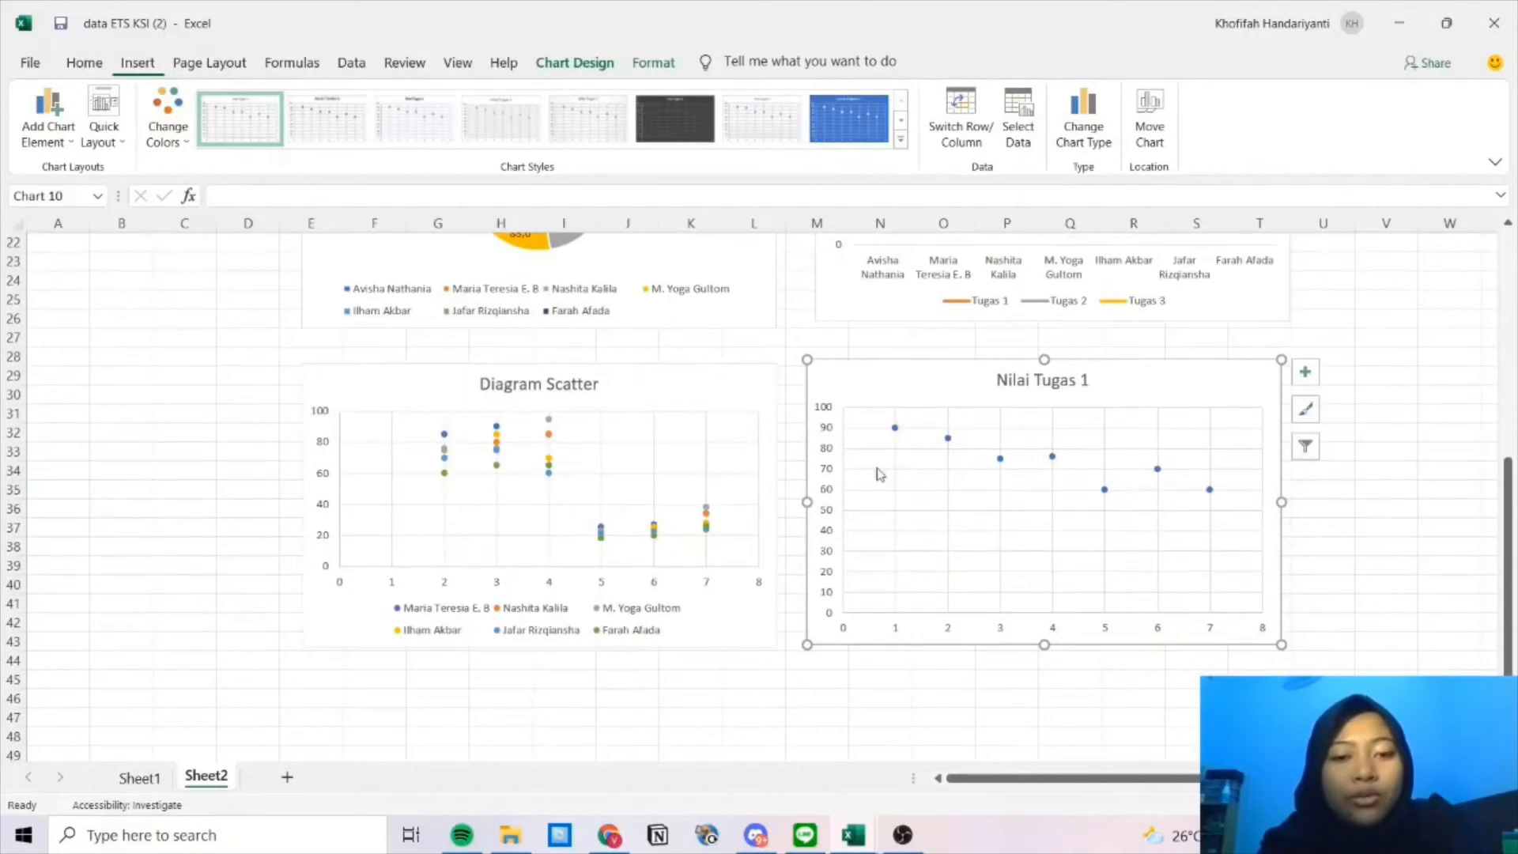
pyautogui.scroll(7, 875, 471)
pyautogui.scroll(-3, 876, 426)
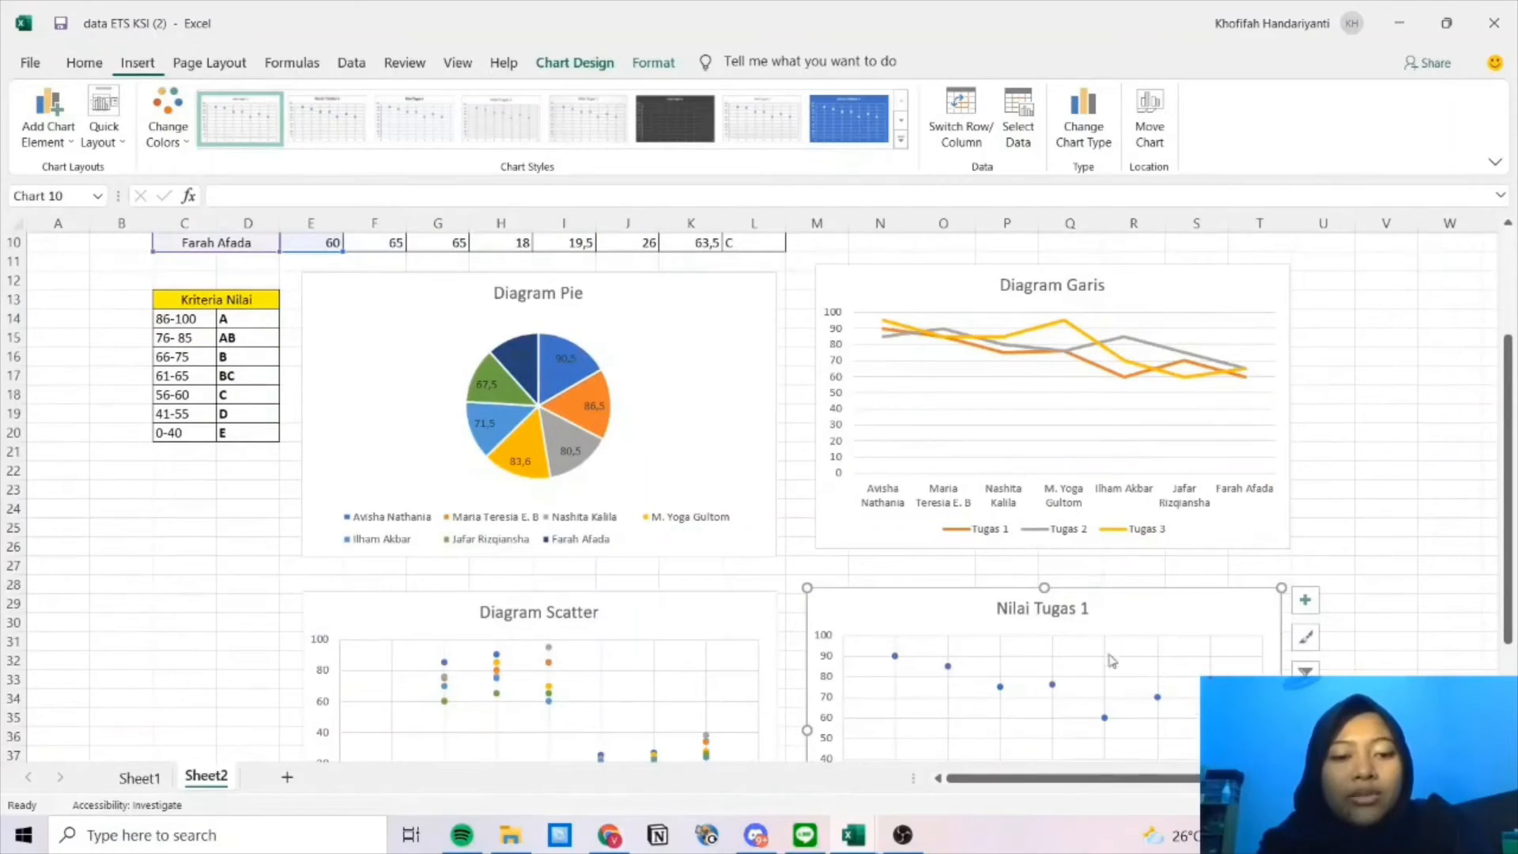
pyautogui.scroll(-3, 1066, 712)
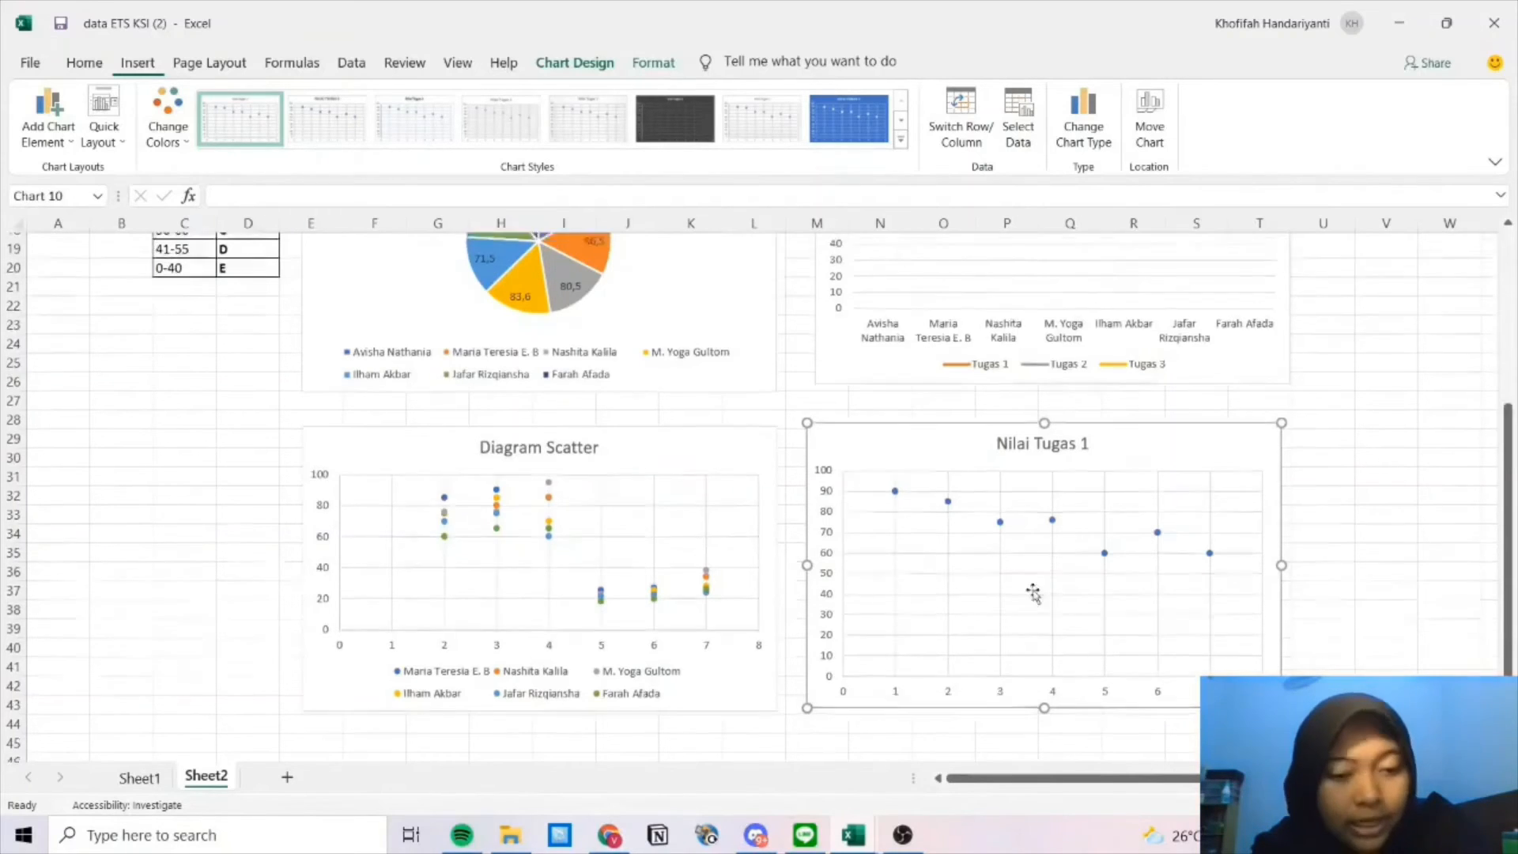
pyautogui.scroll(6, 1028, 593)
pyautogui.press('Escape')
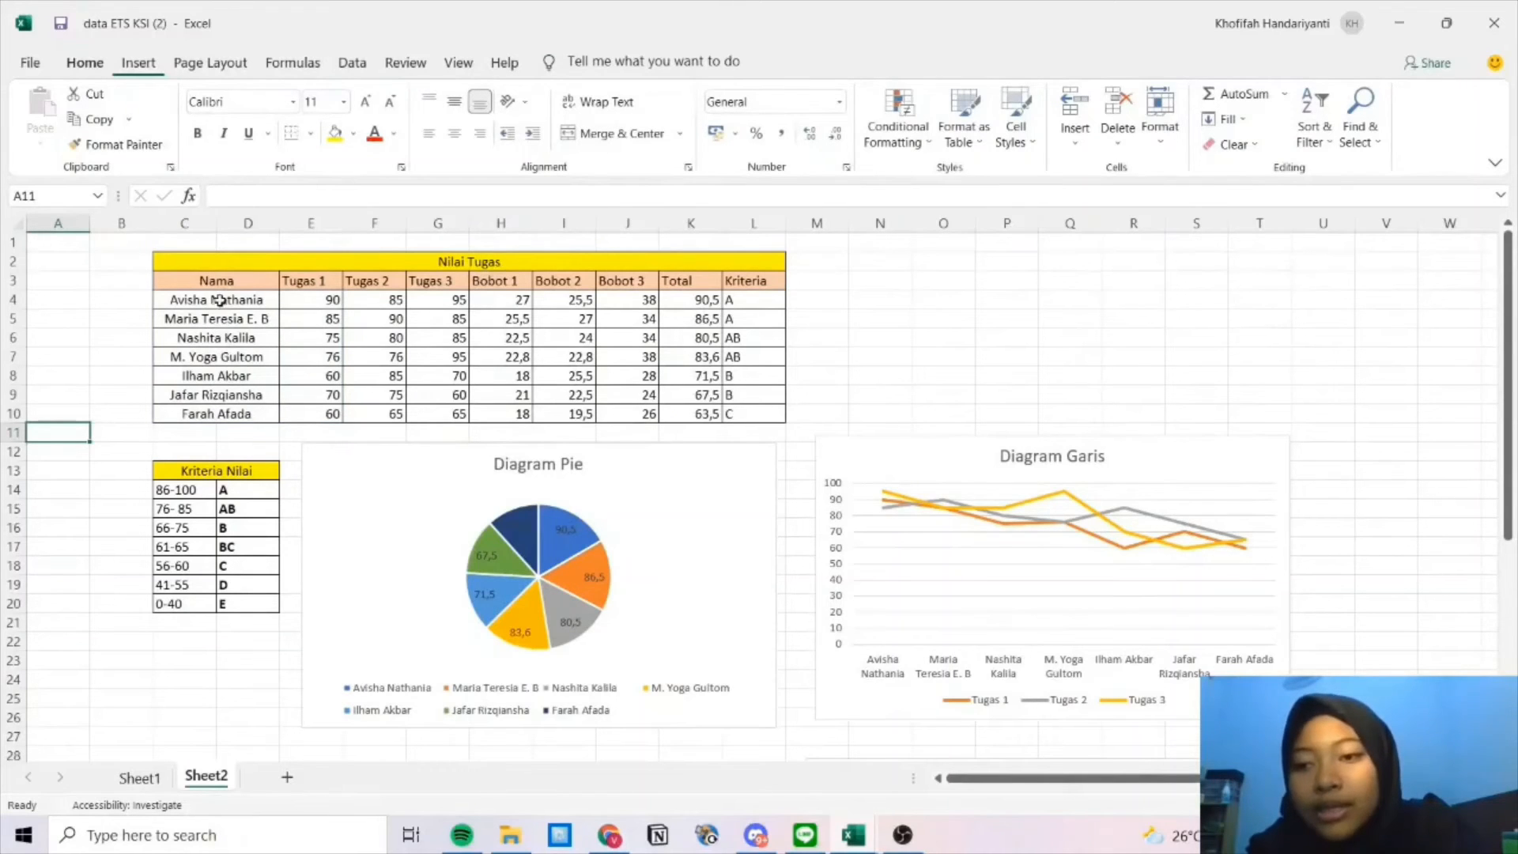
pyautogui.scroll(-8, 620, 444)
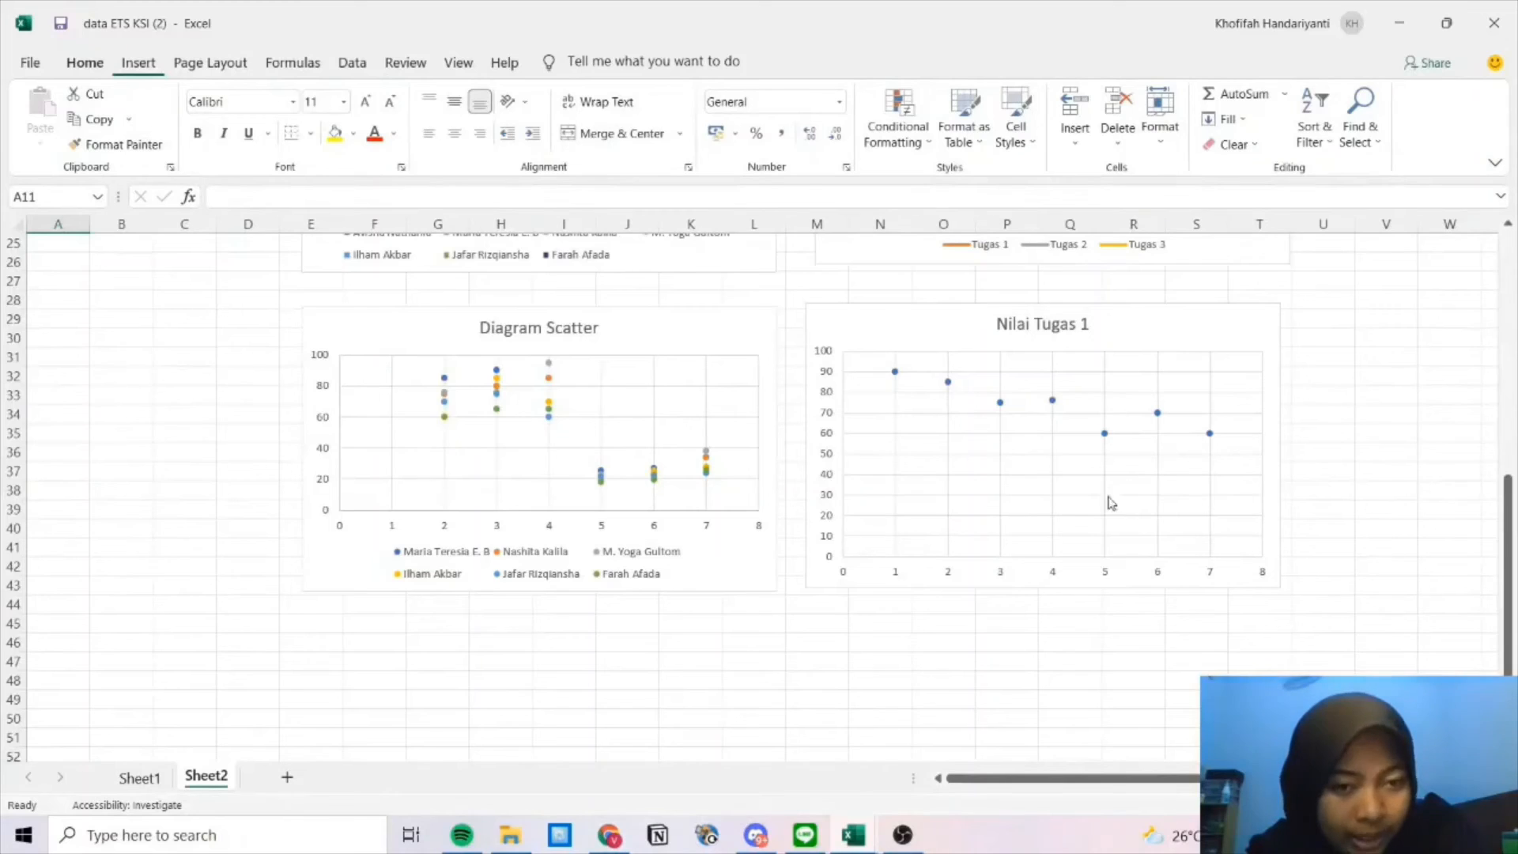
pyautogui.scroll(8, 1027, 514)
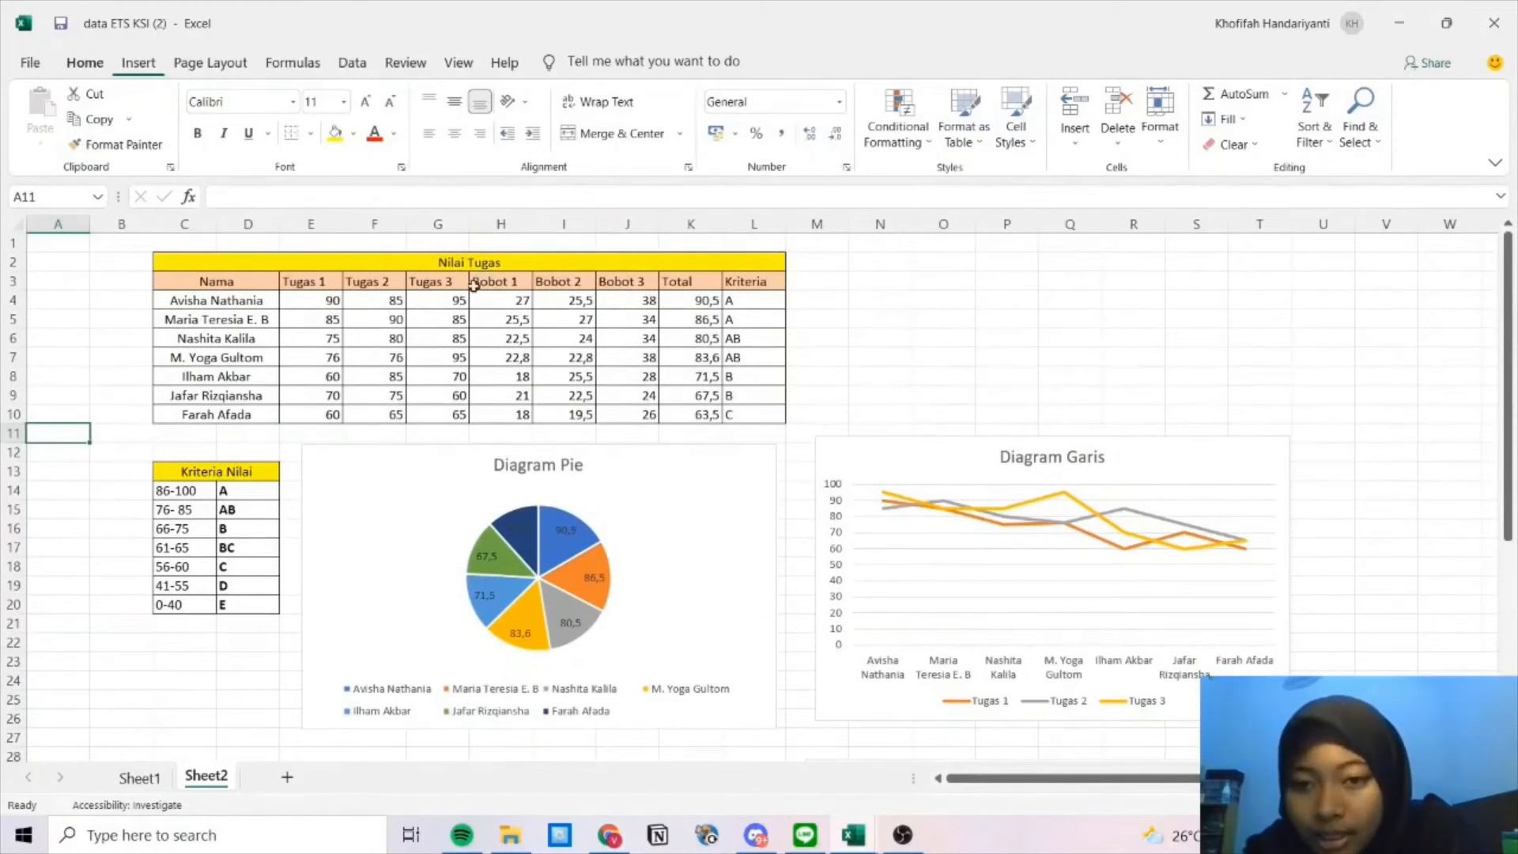
pyautogui.scroll(-9, 864, 508)
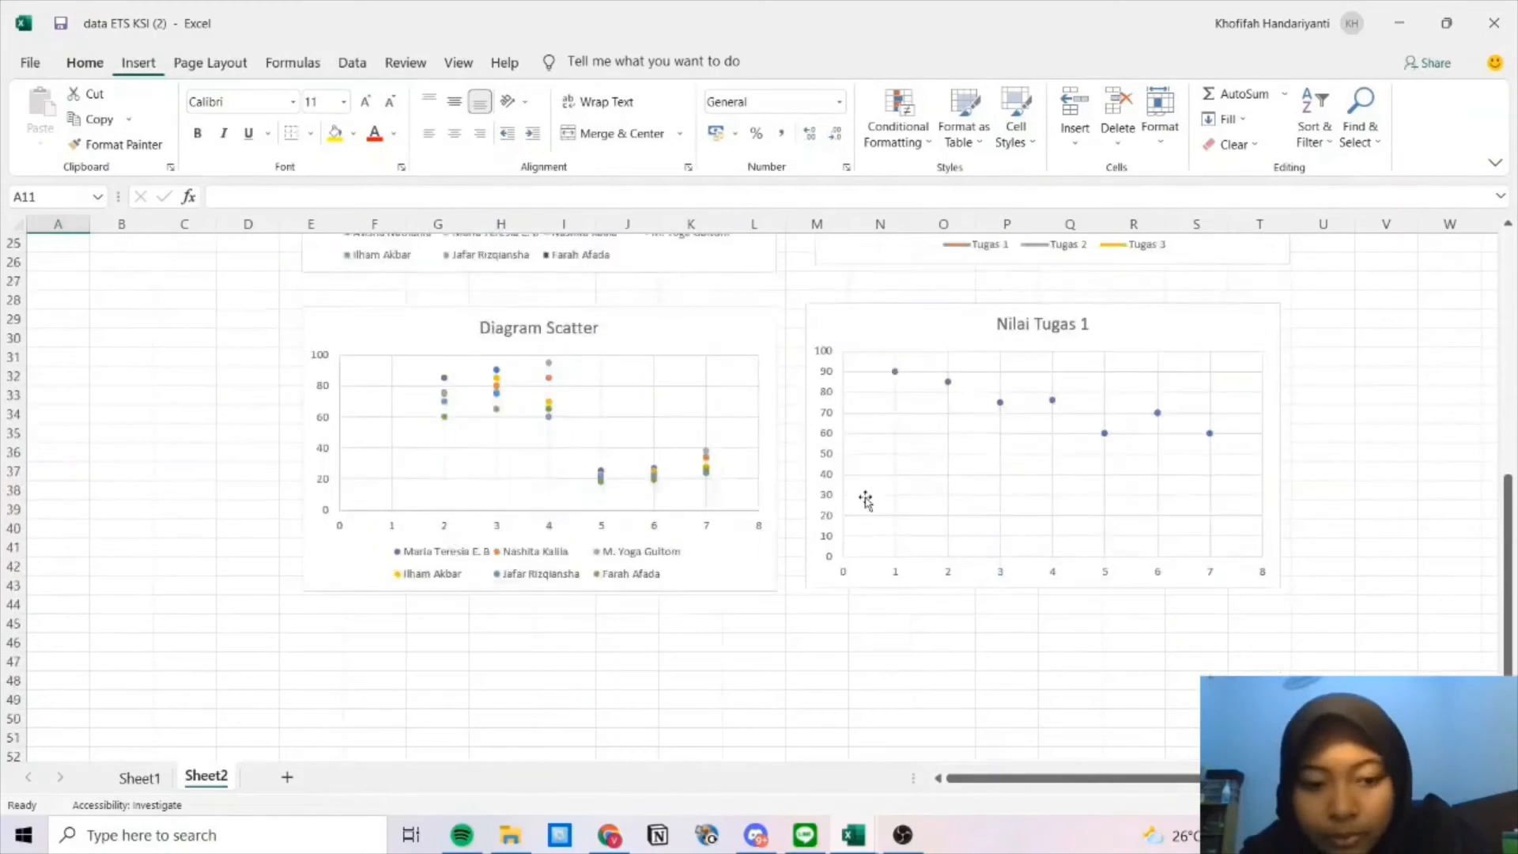
pyautogui.scroll(2, 866, 499)
pyautogui.moveTo(896, 435)
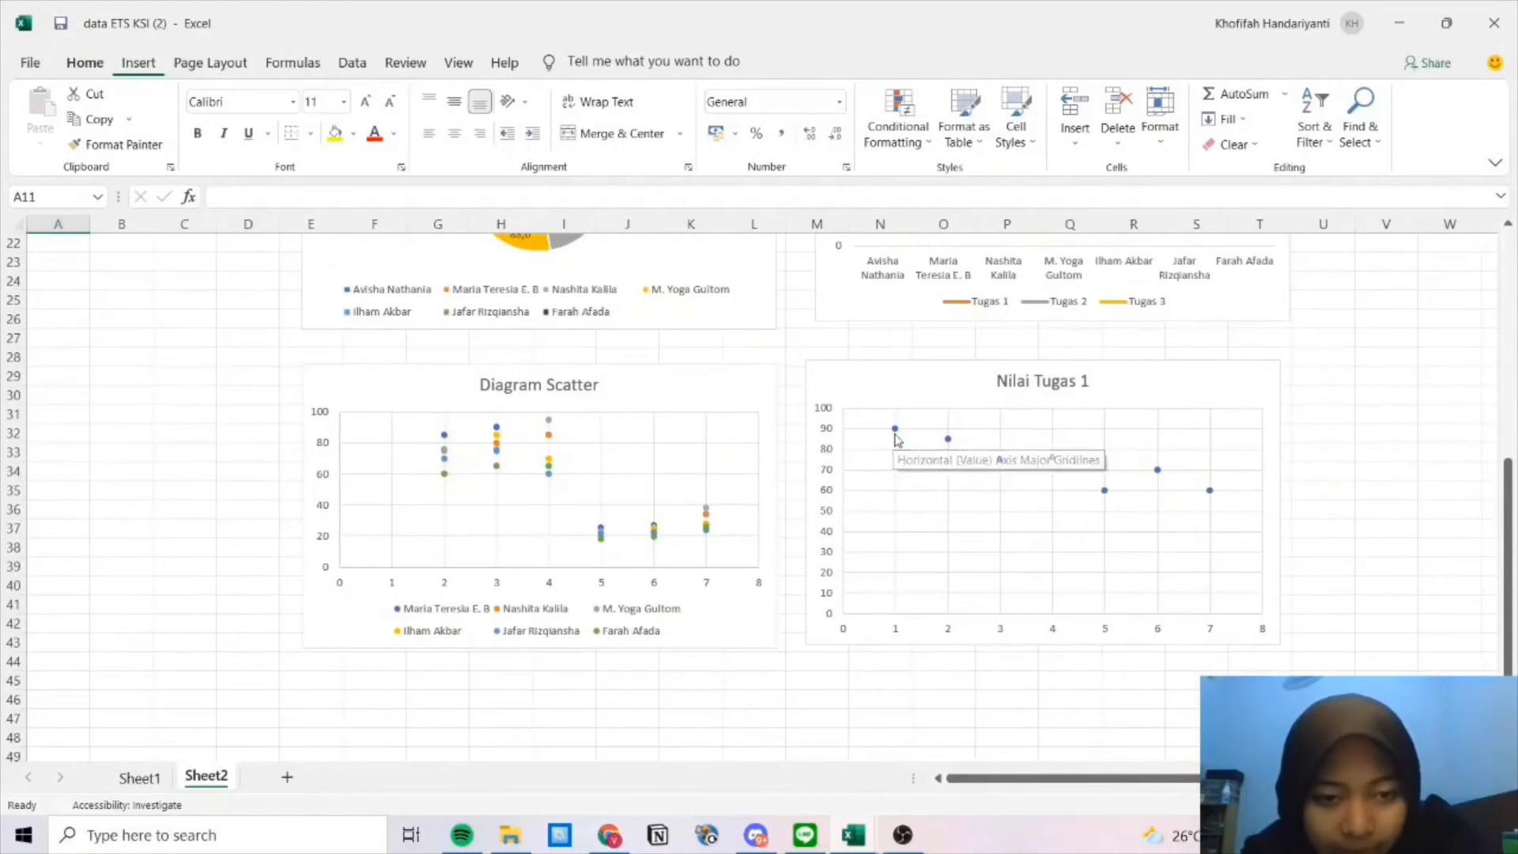
pyautogui.scroll(-2, 896, 436)
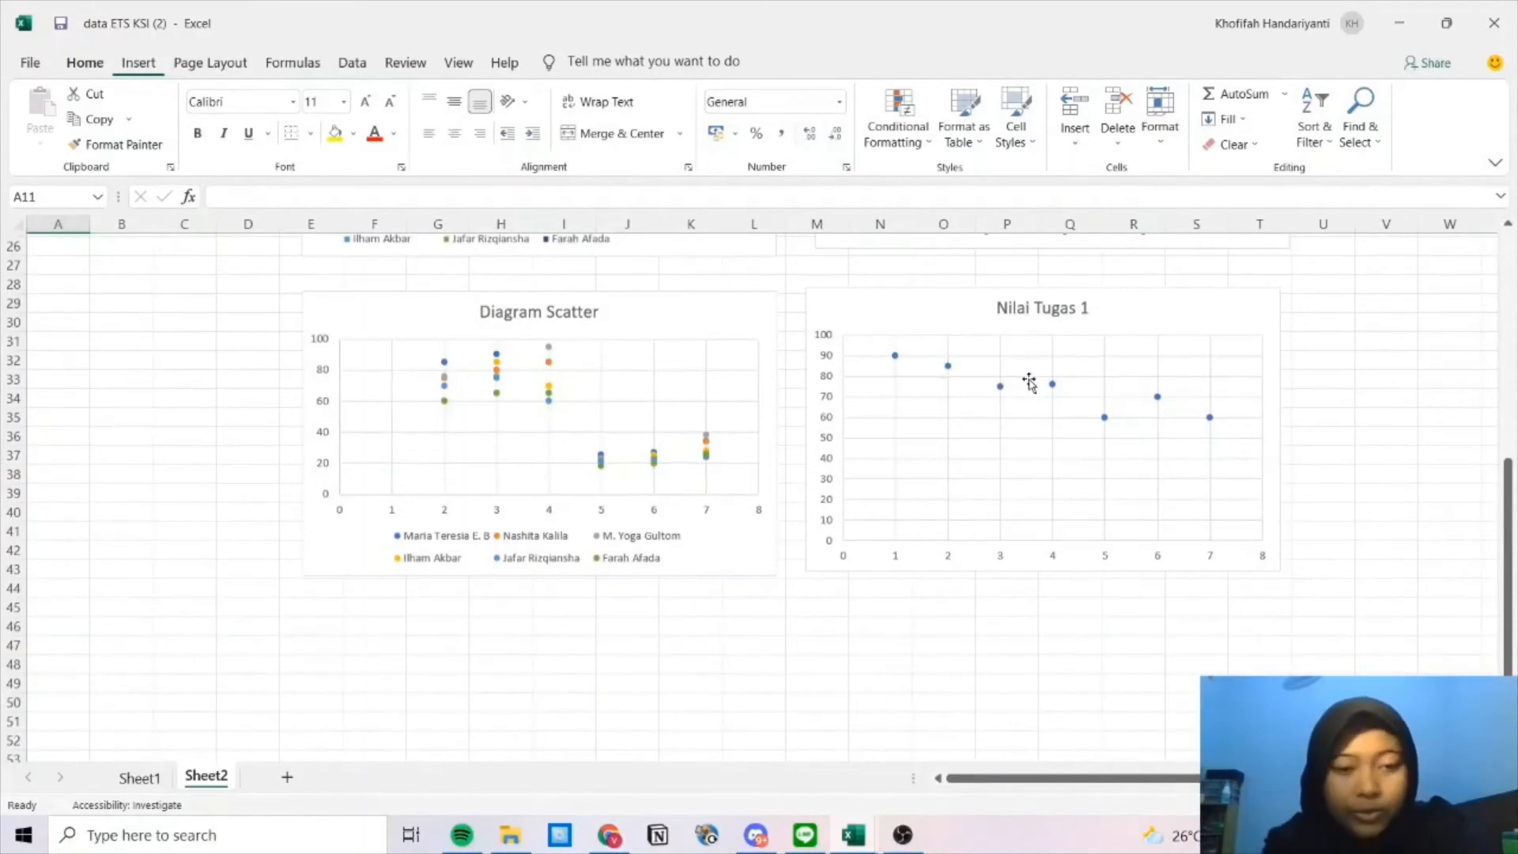
pyautogui.scroll(8, 1024, 372)
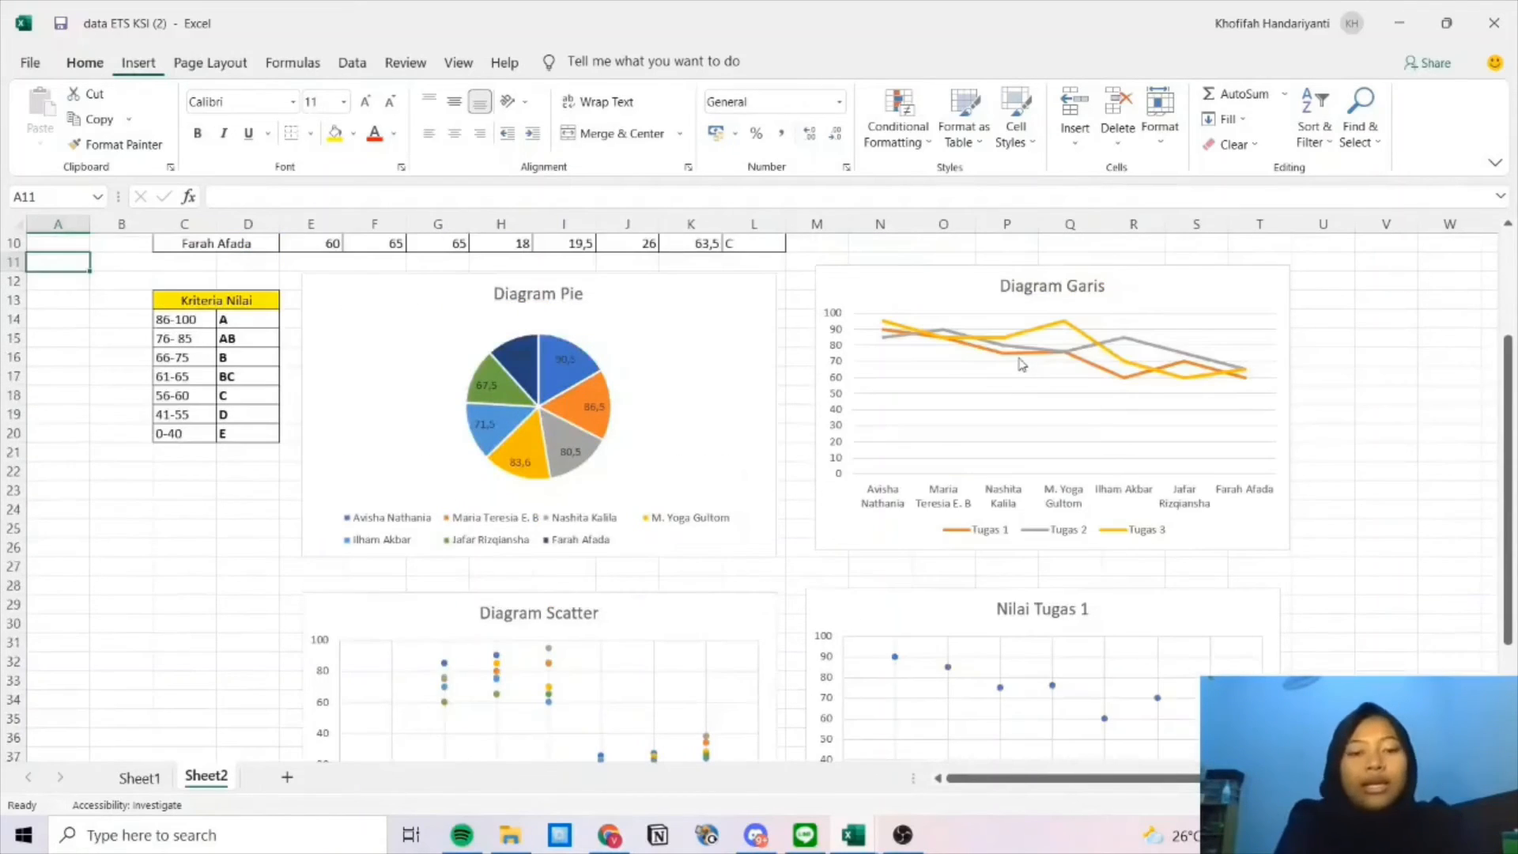
pyautogui.scroll(-7, 1018, 364)
pyautogui.scroll(2, 1017, 363)
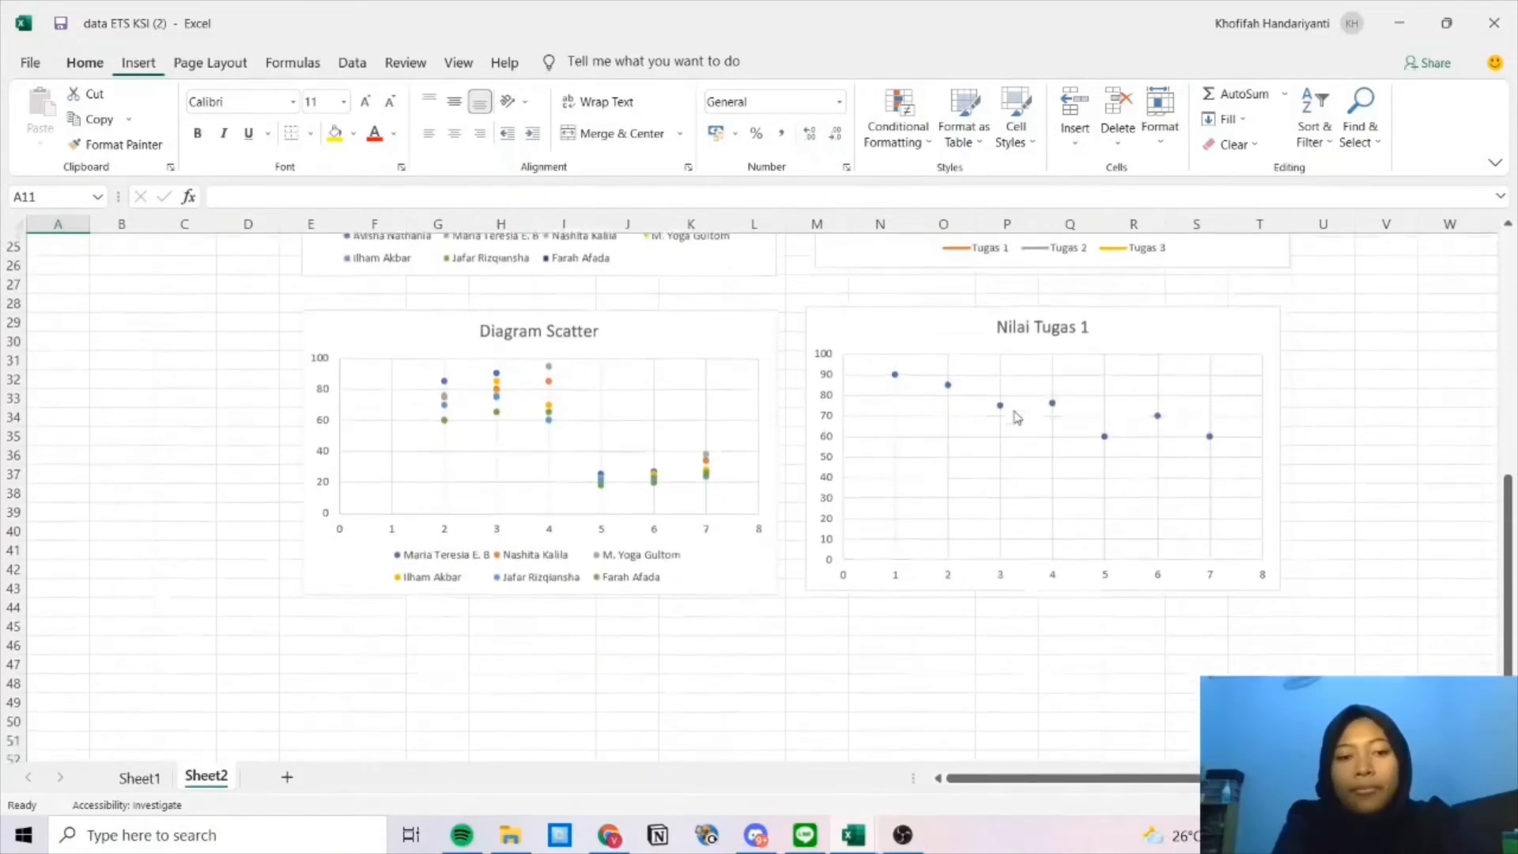
pyautogui.scroll(5, 972, 583)
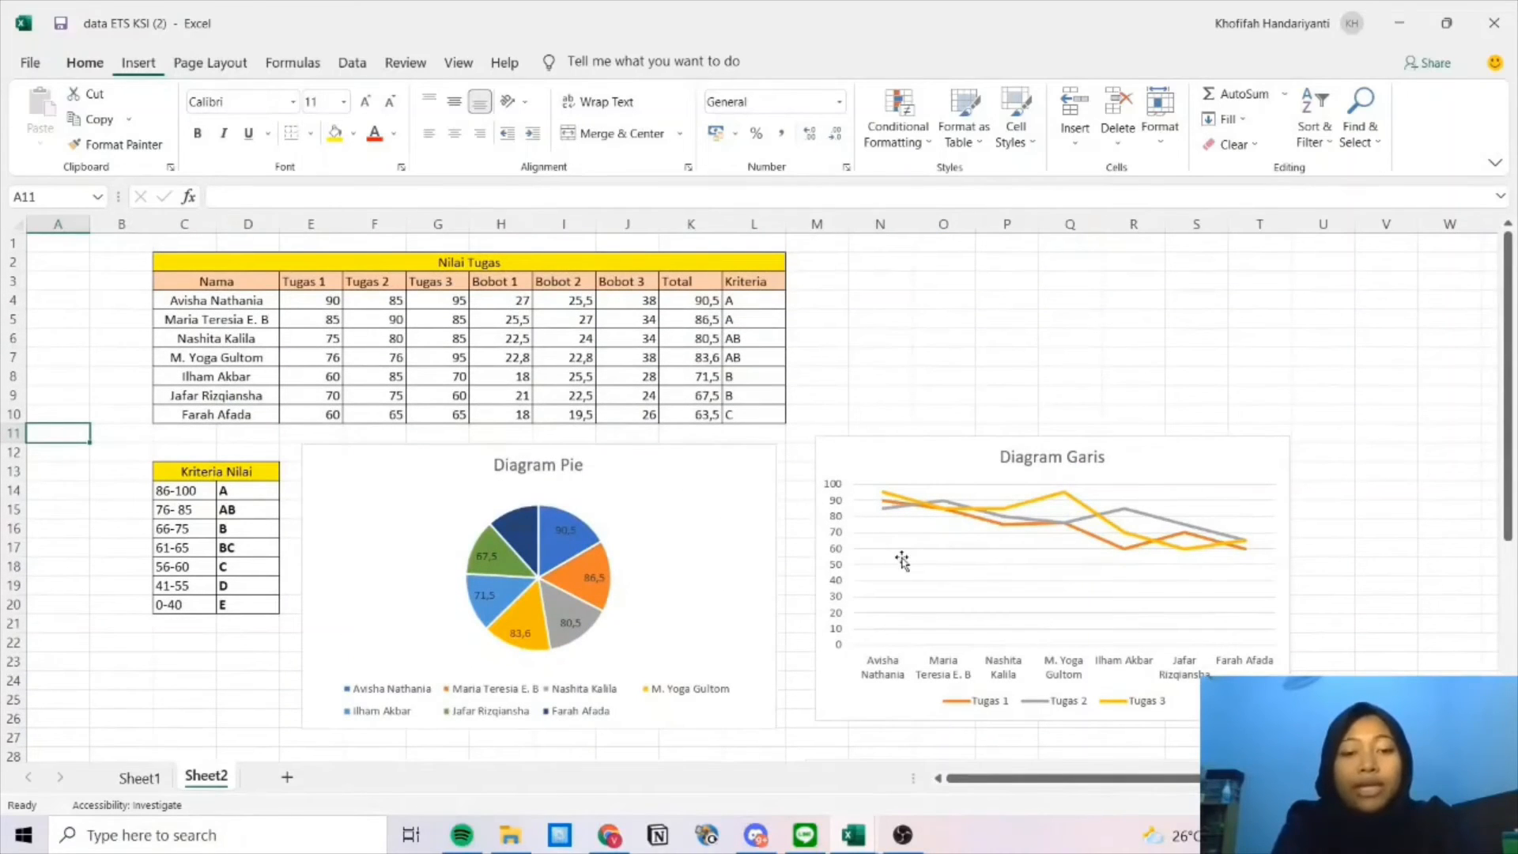
pyautogui.click(739, 527)
pyautogui.scroll(-2, 746, 530)
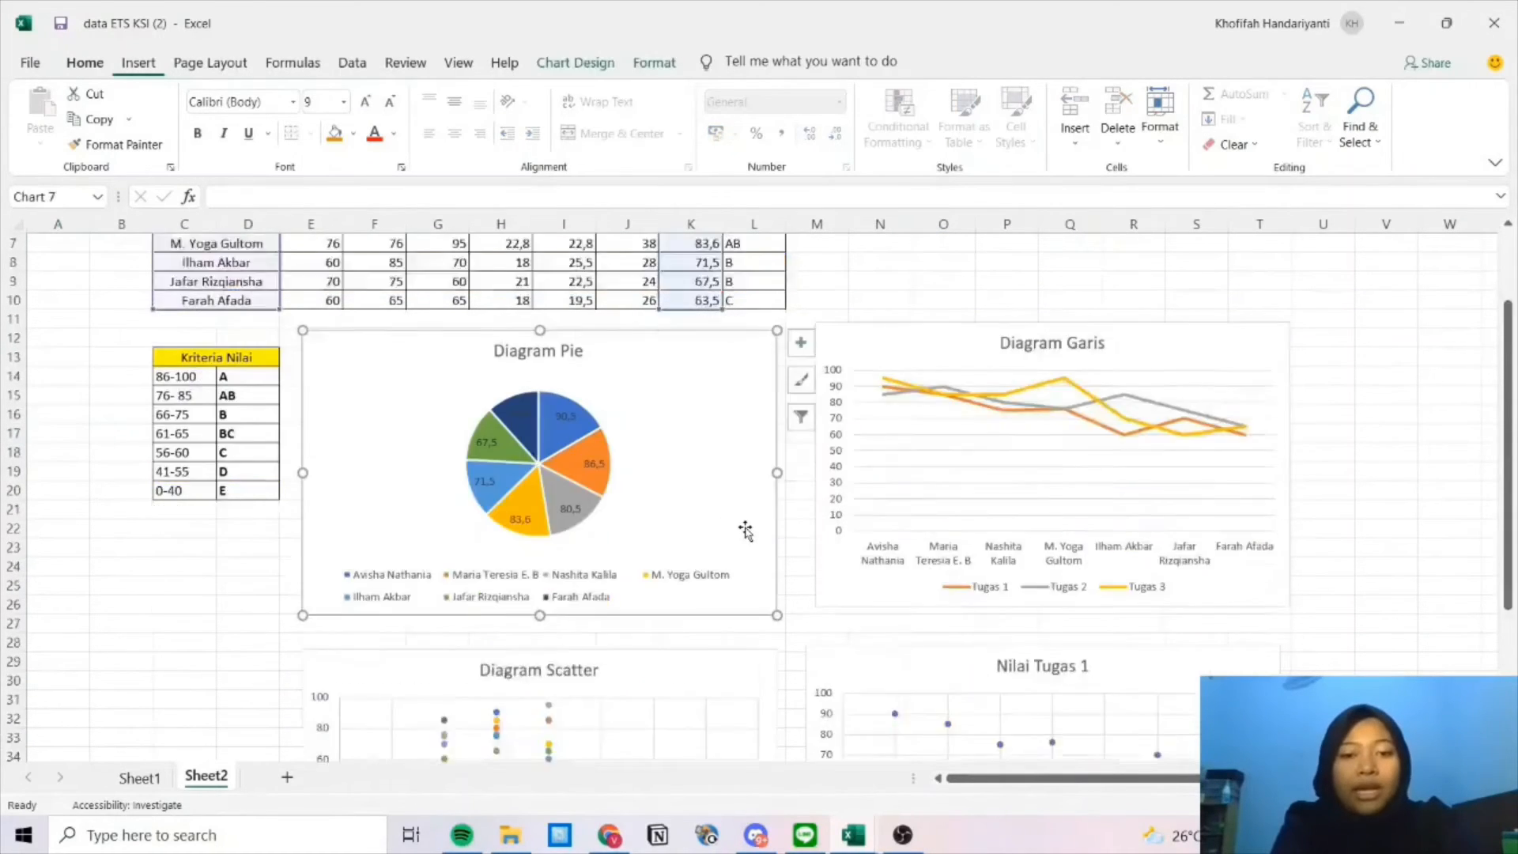
pyautogui.scroll(-9, 746, 530)
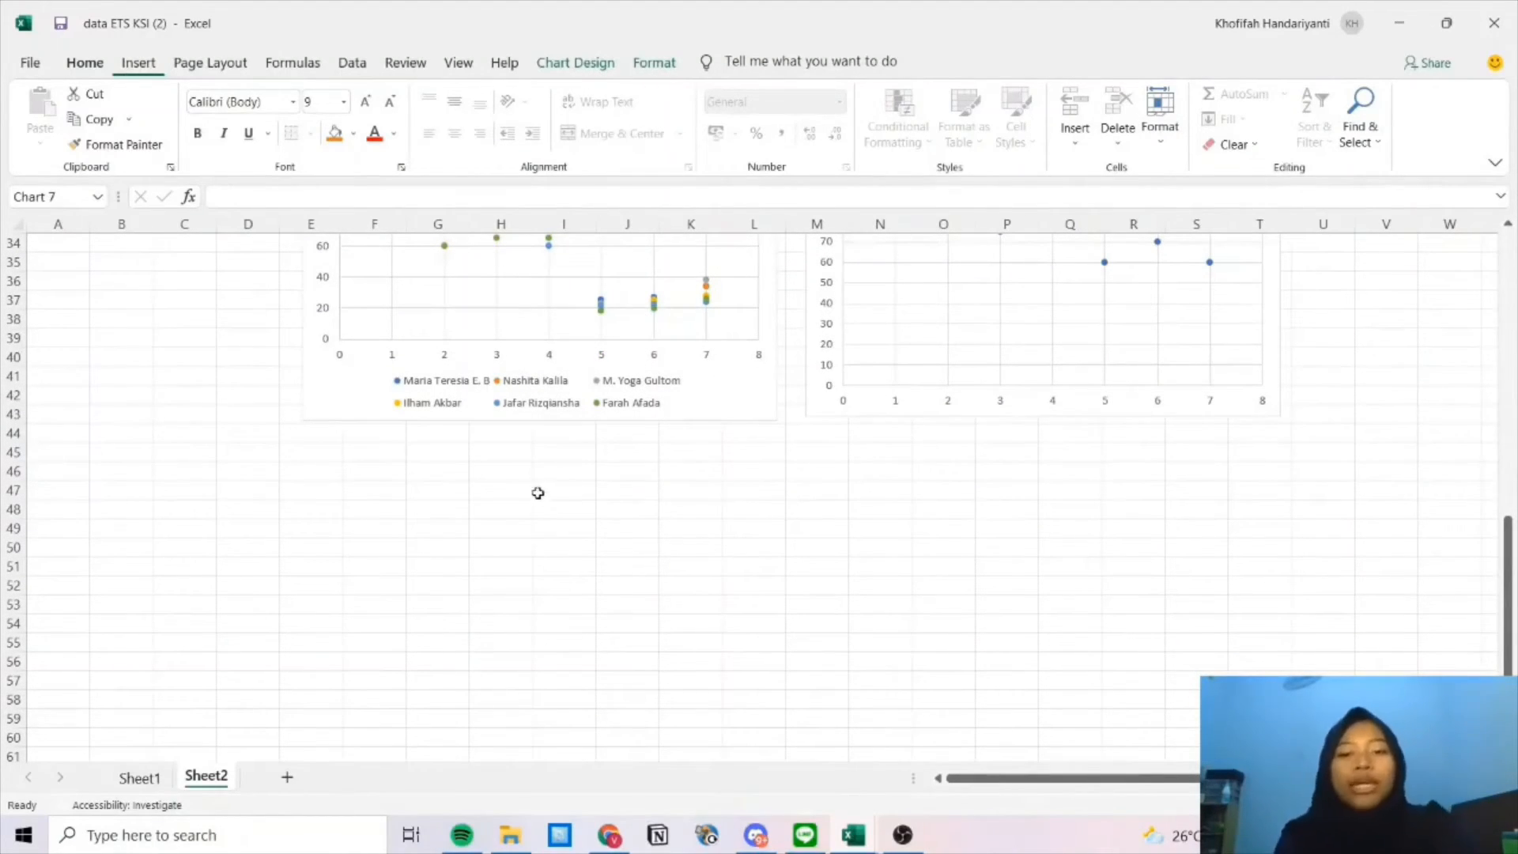
pyautogui.scroll(11, 589, 474)
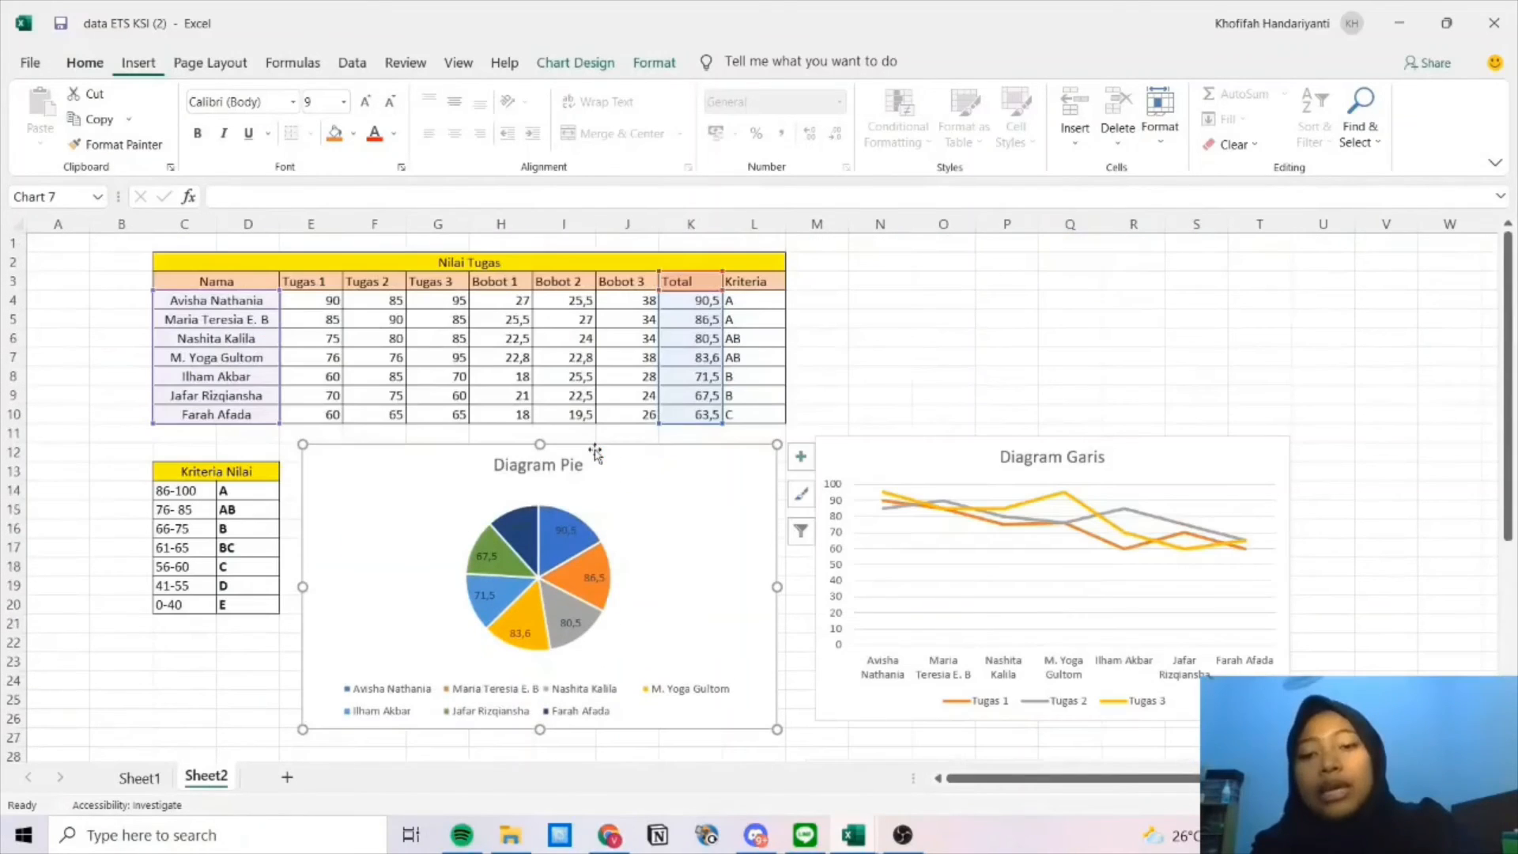
pyautogui.click(902, 340)
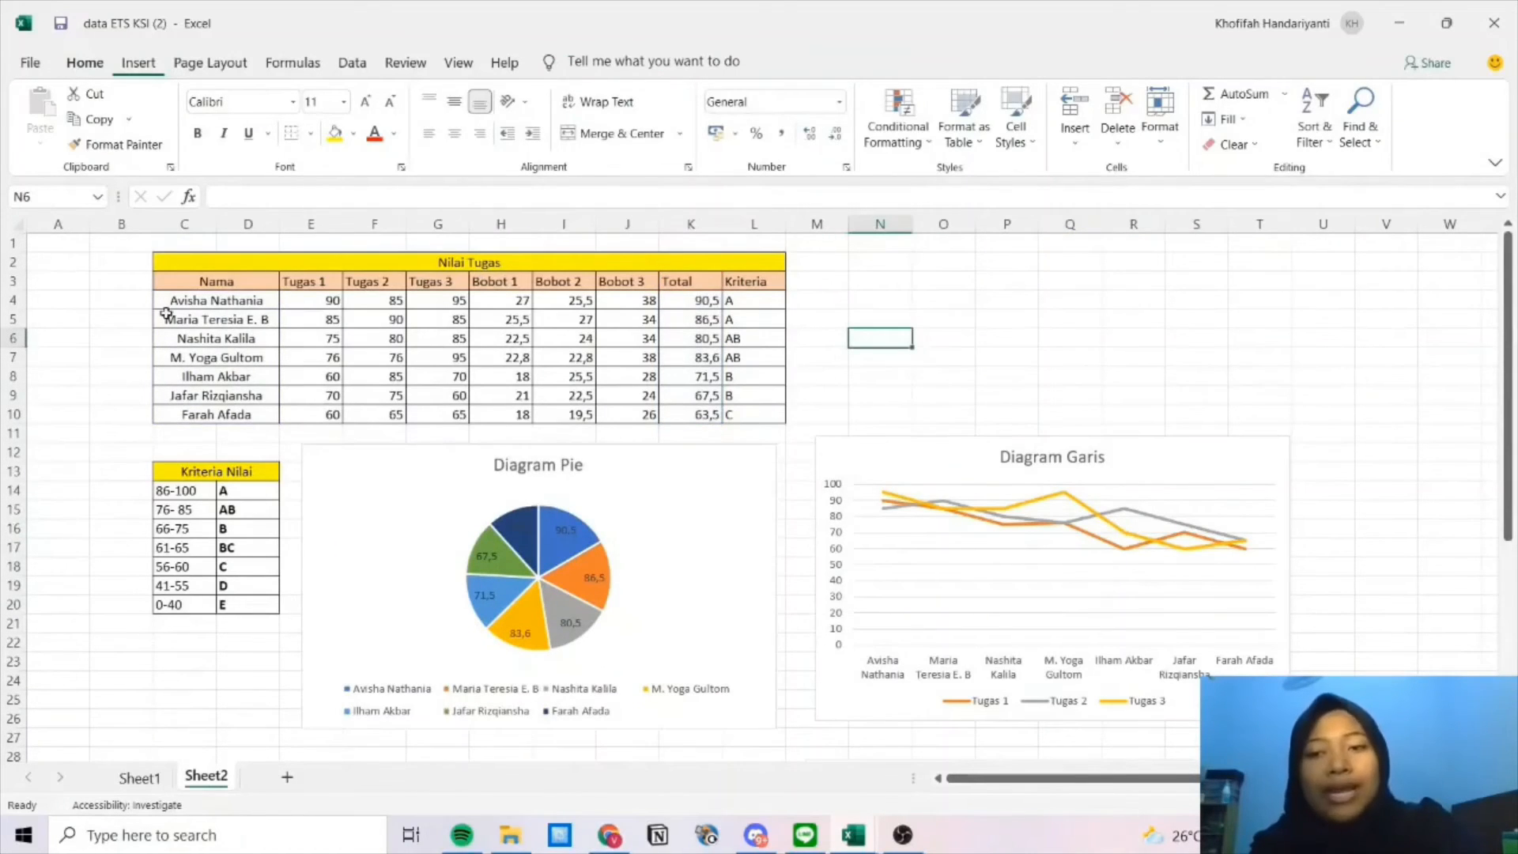
# Insert a radar chart of C3:J10 and move it below the Diagram Scatter chart.
pyautogui.moveTo(181, 283); pyautogui.dragTo(623, 417)
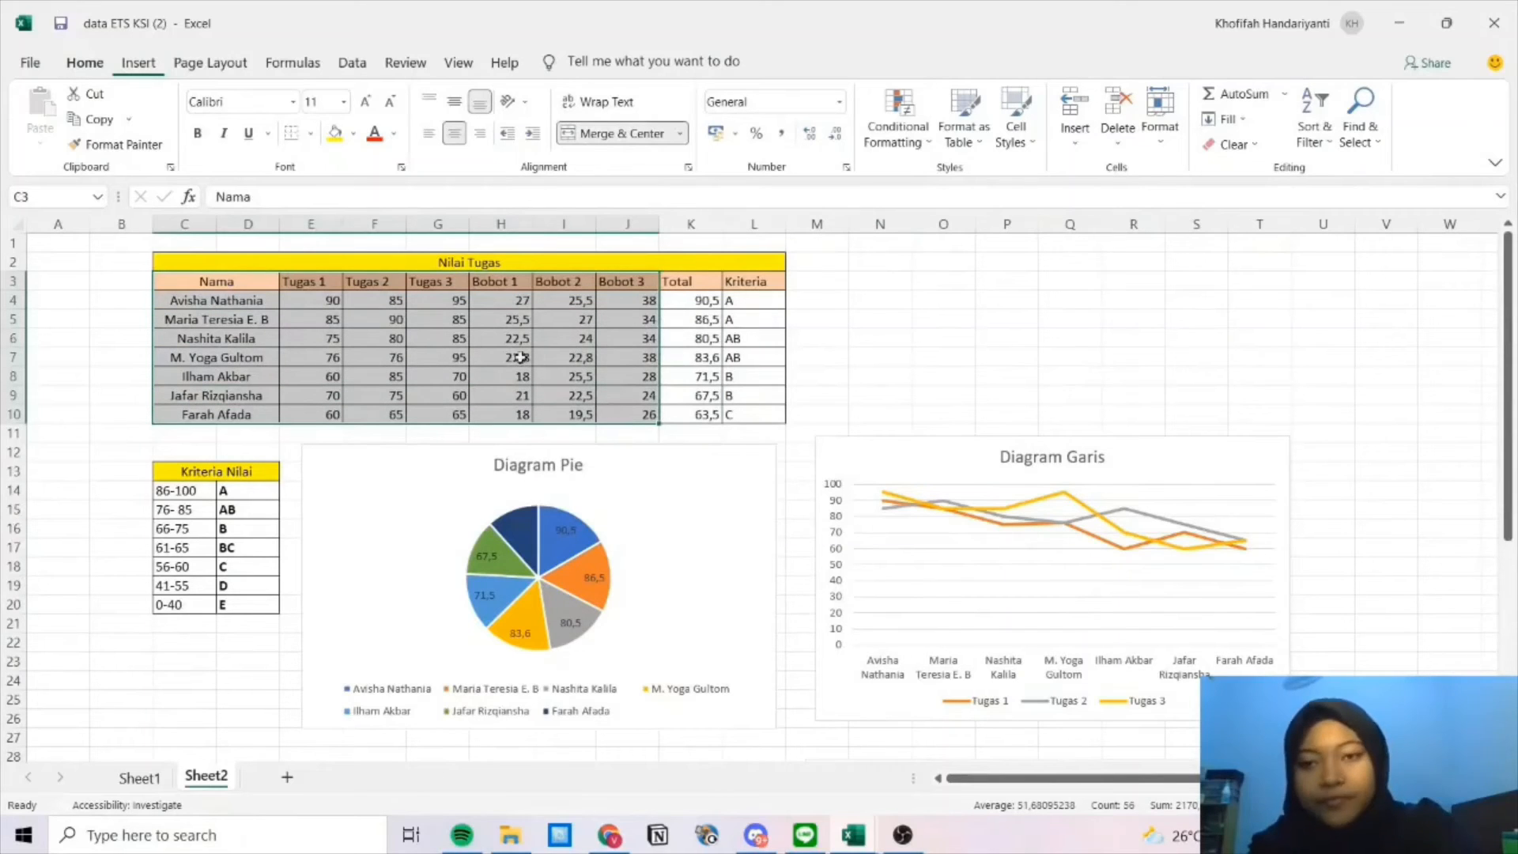
pyautogui.click(139, 63)
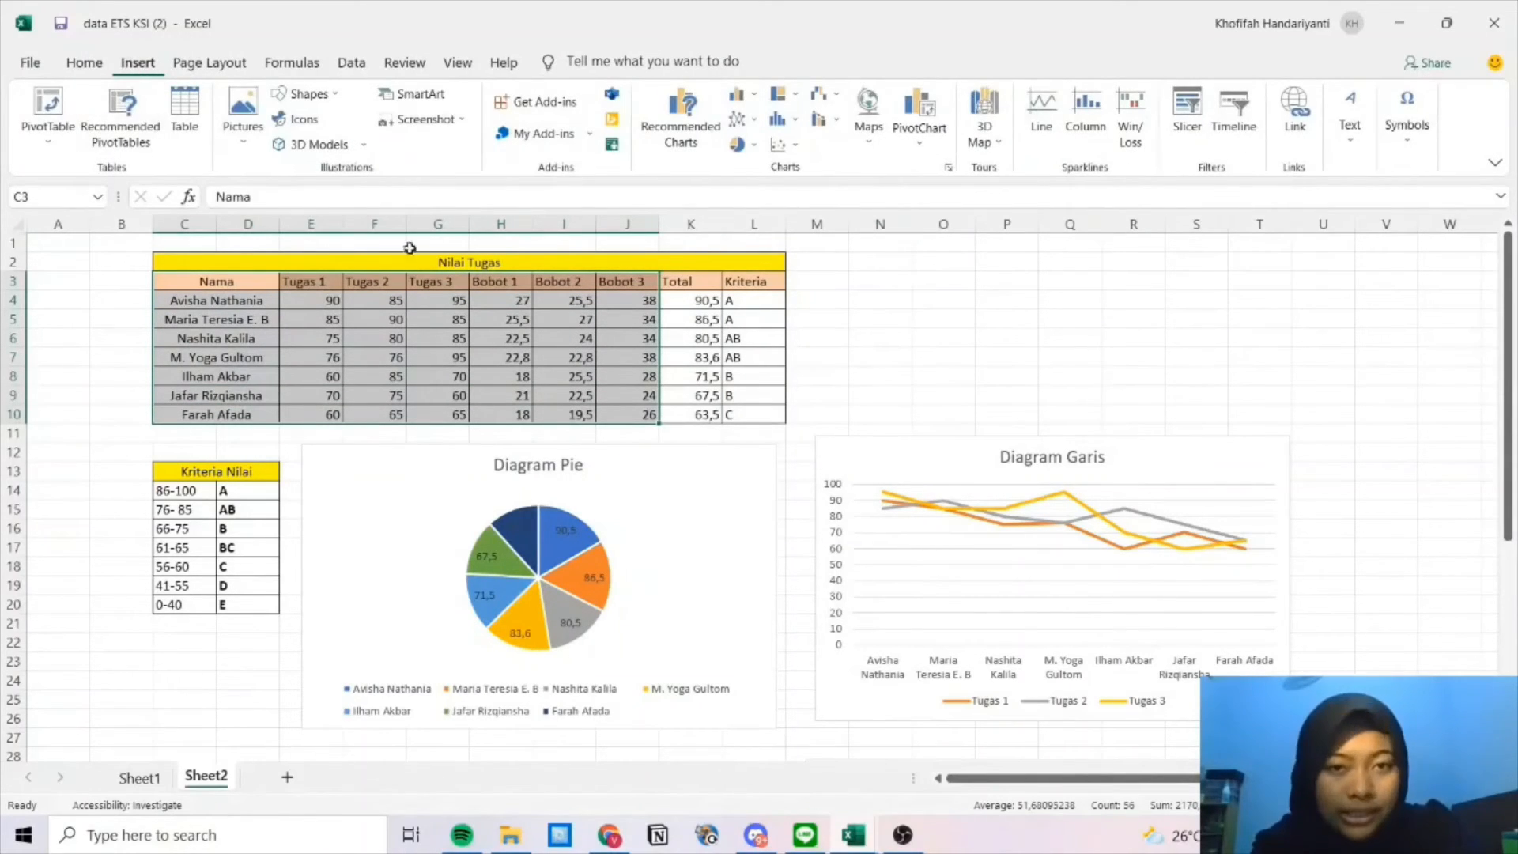
pyautogui.click(664, 111)
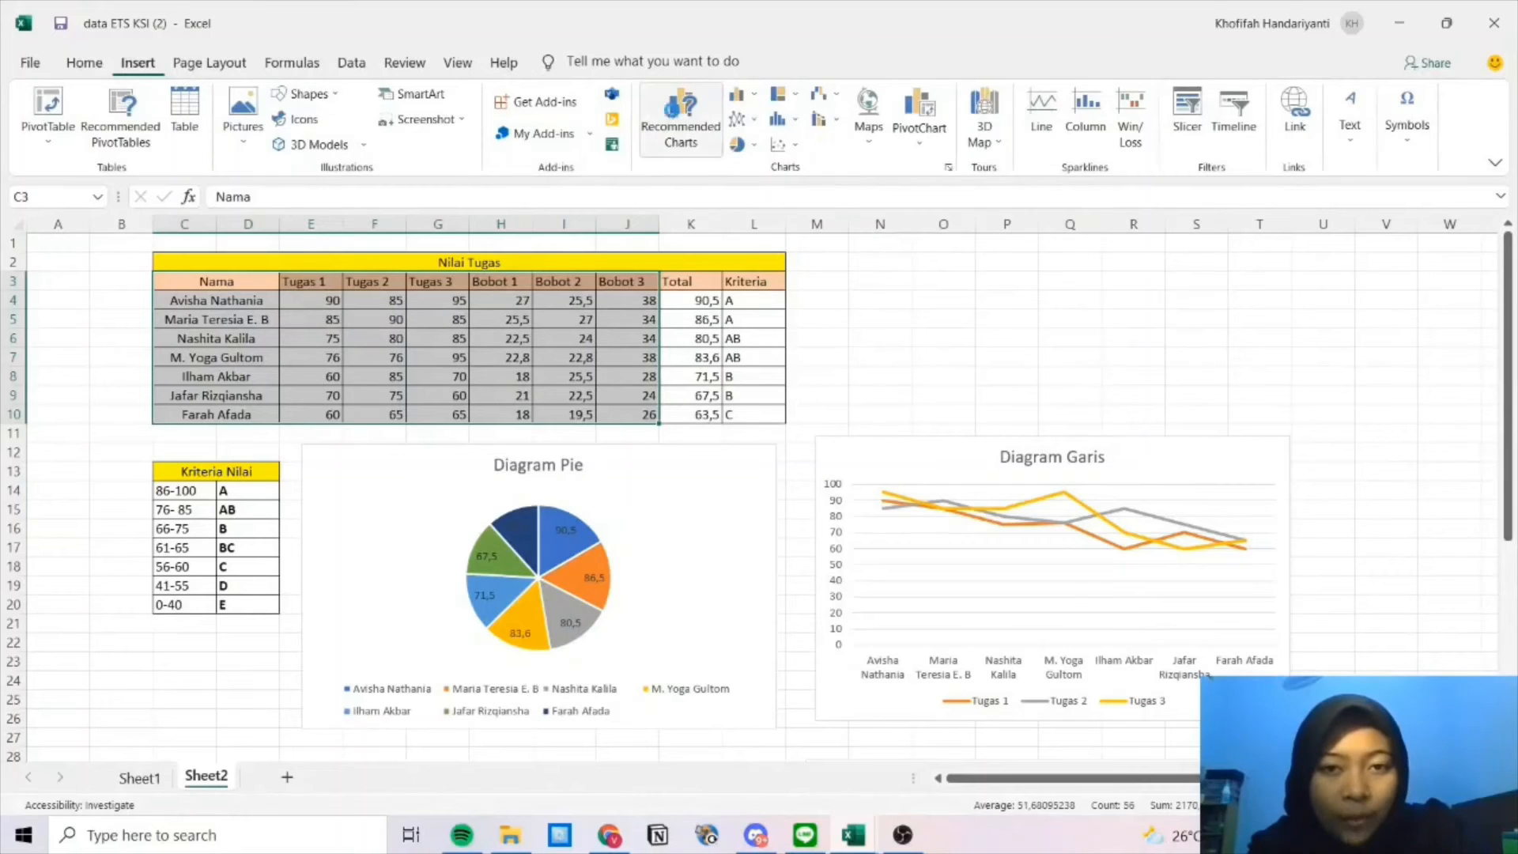
pyautogui.click(606, 156)
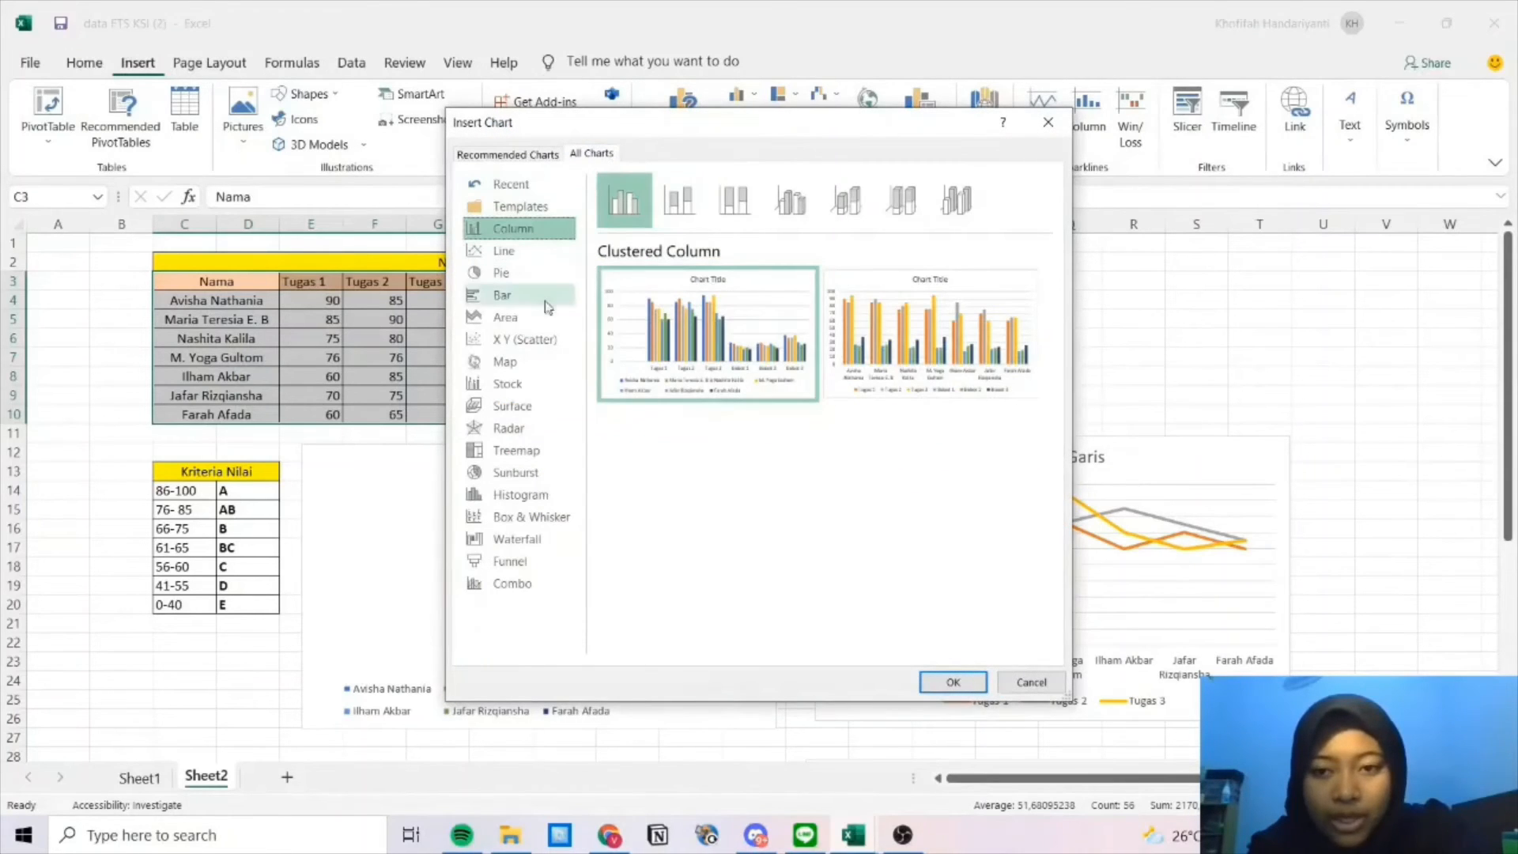
pyautogui.click(526, 428)
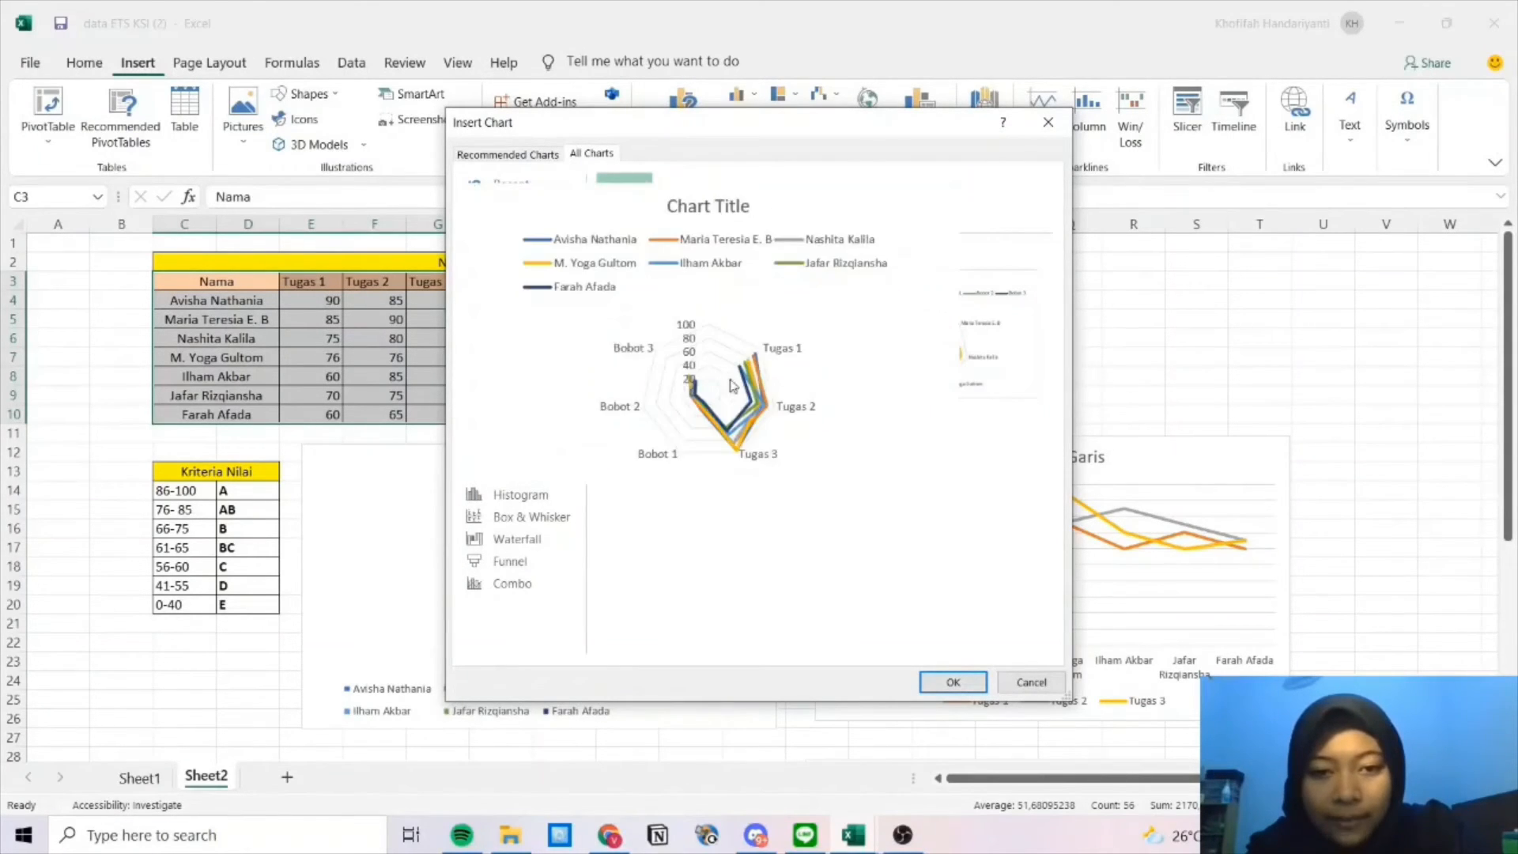
pyautogui.moveTo(867, 402)
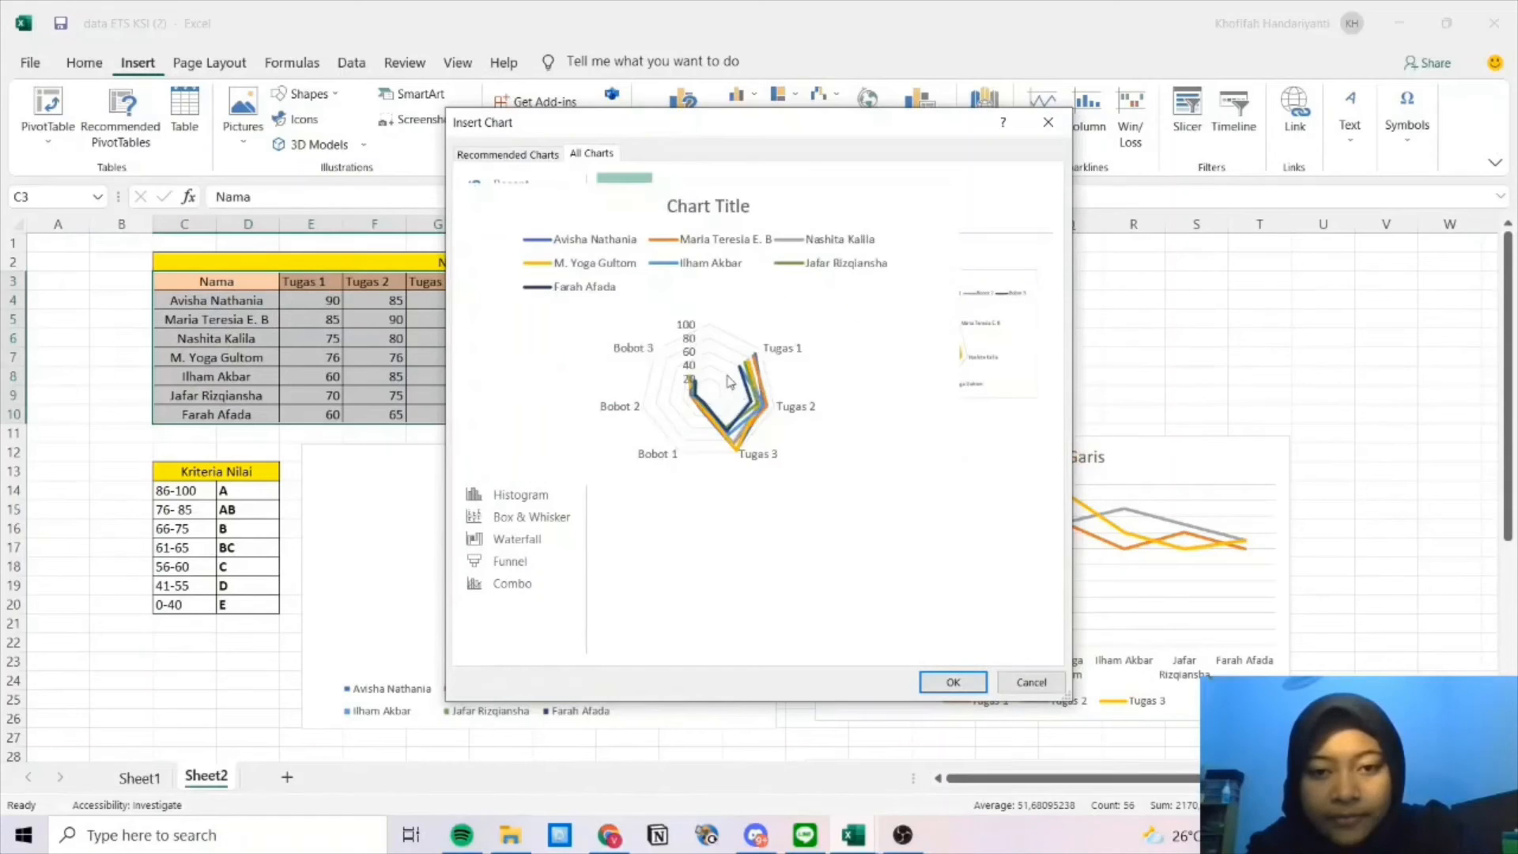
pyautogui.moveTo(718, 391)
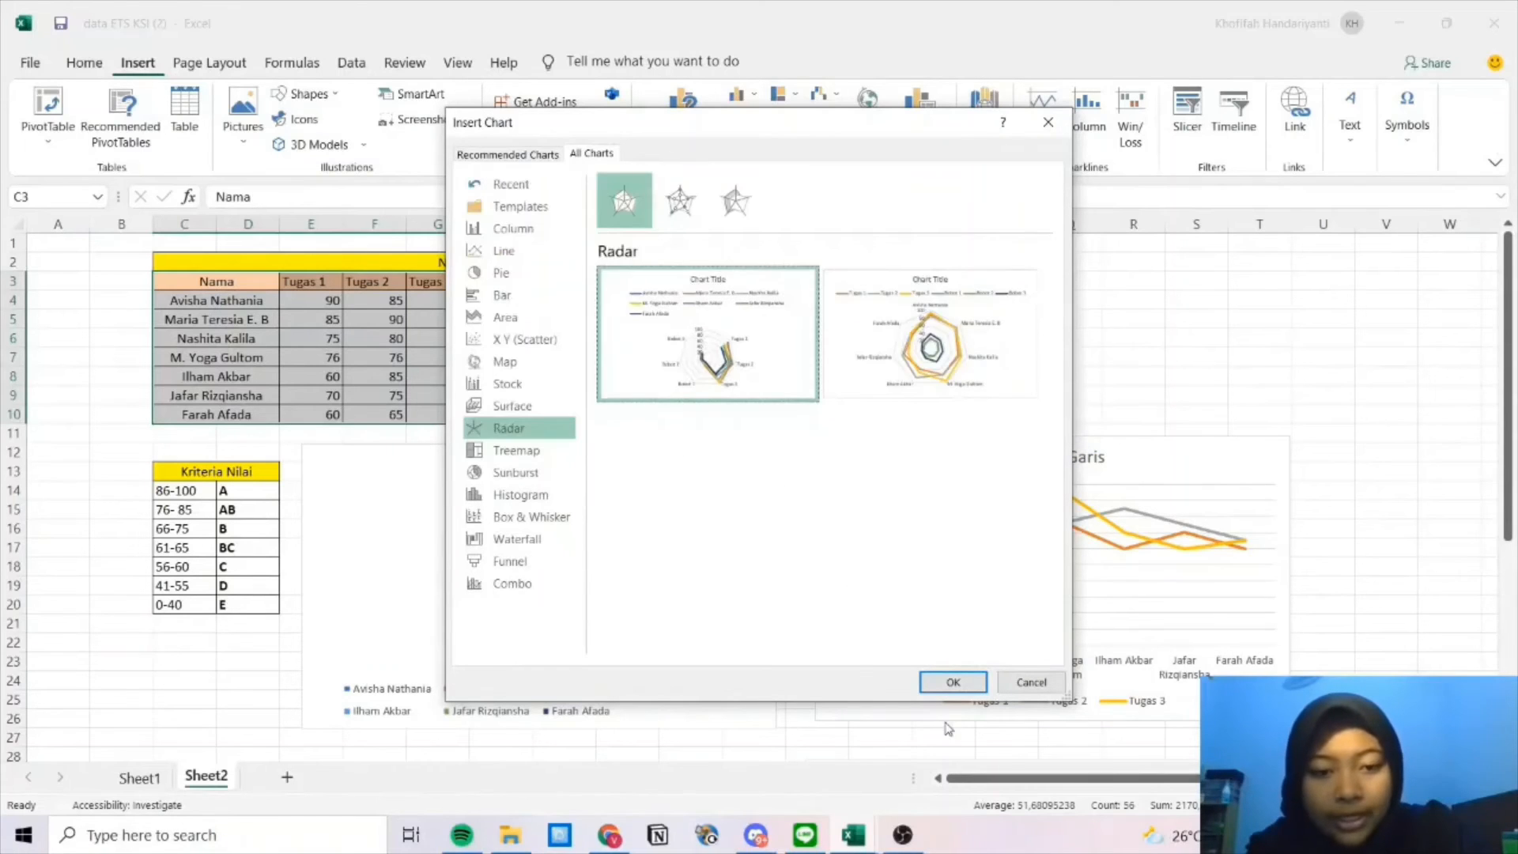
pyautogui.click(953, 682)
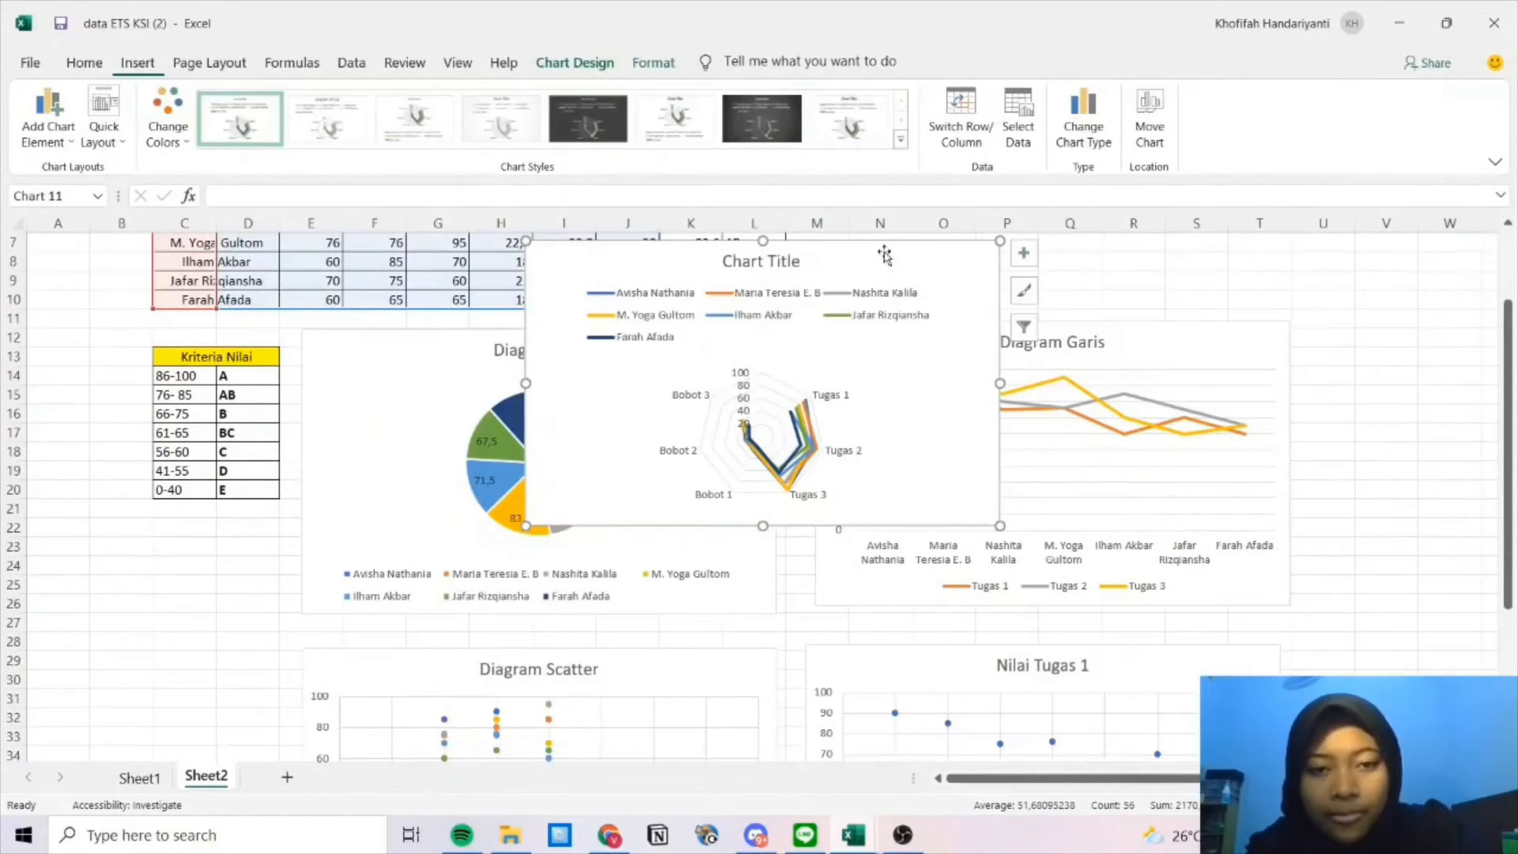
pyautogui.moveTo(888, 261); pyautogui.dragTo(648, 711)
# Replace the radar chart's placeholder title with 'radar'.
pyautogui.scroll(-2, 771, 505)
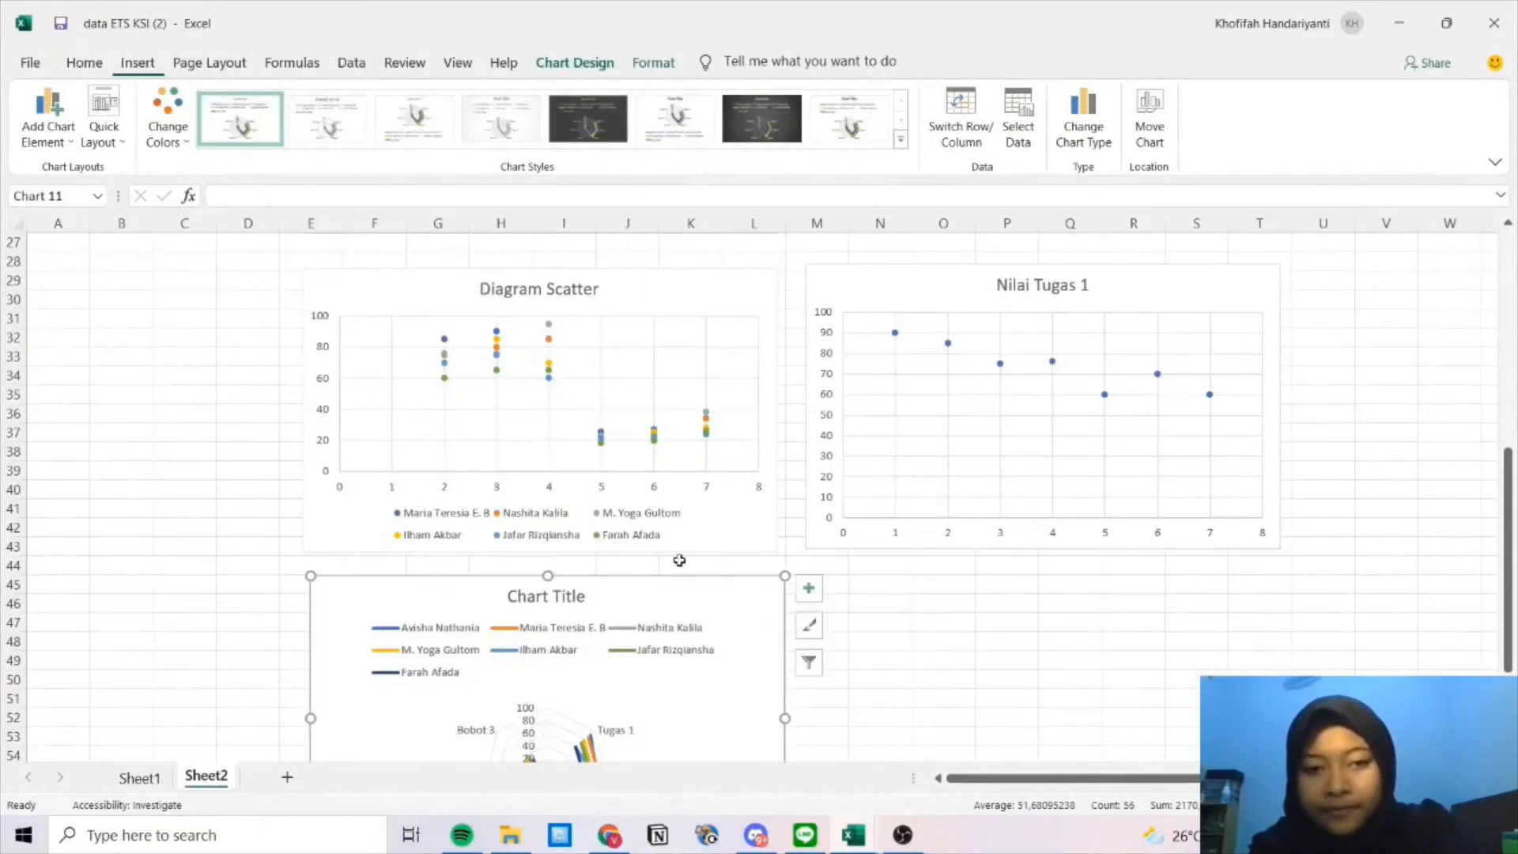
pyautogui.scroll(-2, 679, 560)
pyautogui.click(575, 482)
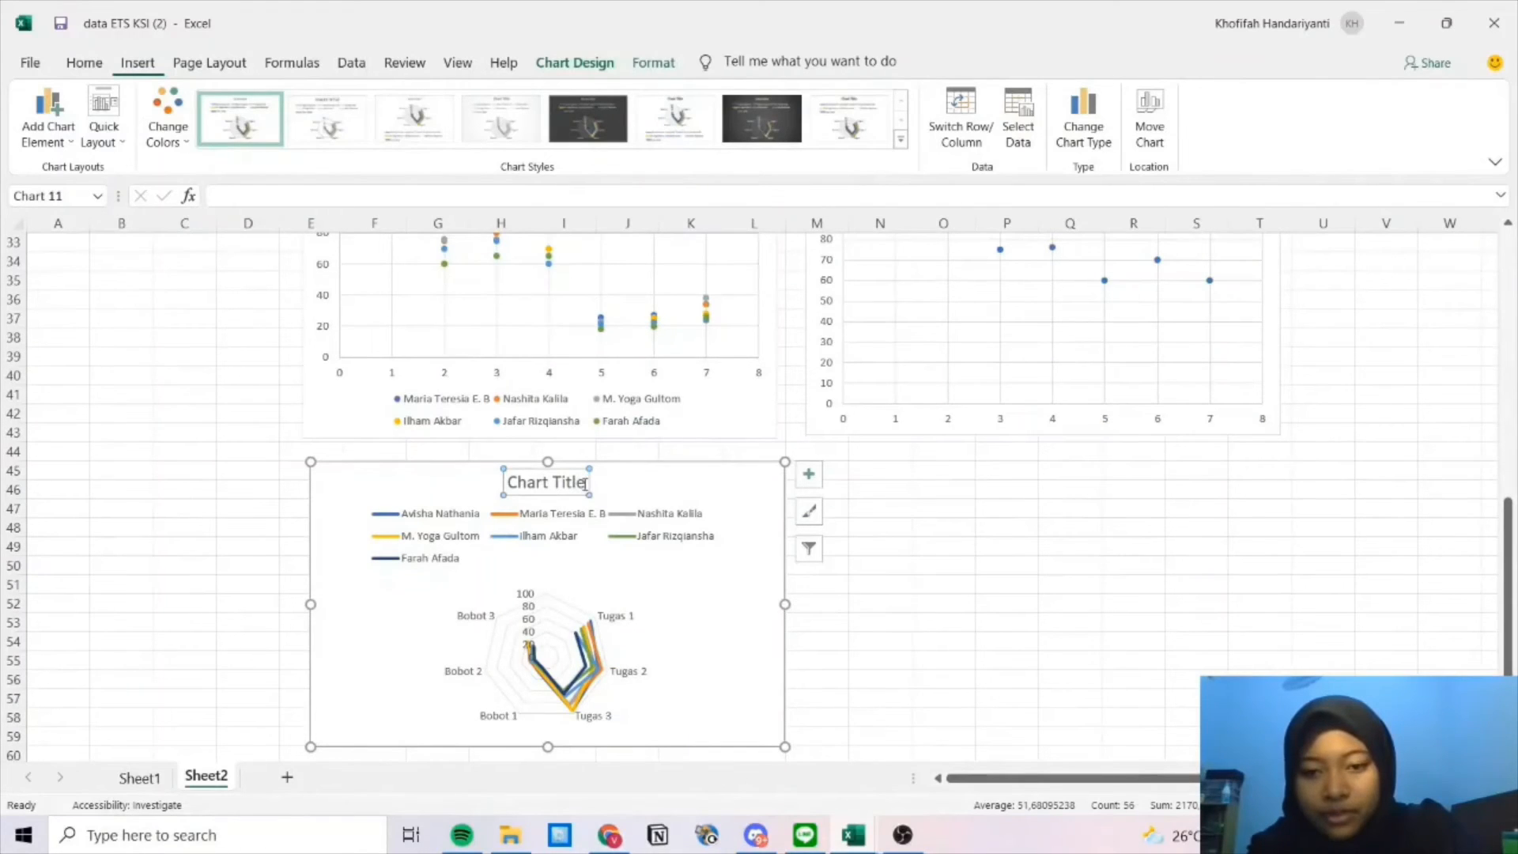
pyautogui.click(586, 483)
pyautogui.press('BackSpace')
pyautogui.press('BackSpace')
pyautogui.press('BackSpace')
pyautogui.press('BackSpace')
pyautogui.press('BackSpace')
pyautogui.press('BackSpace')
pyautogui.press('BackSpace')
pyautogui.press('BackSpace')
pyautogui.press('BackSpace')
pyautogui.press('BackSpace')
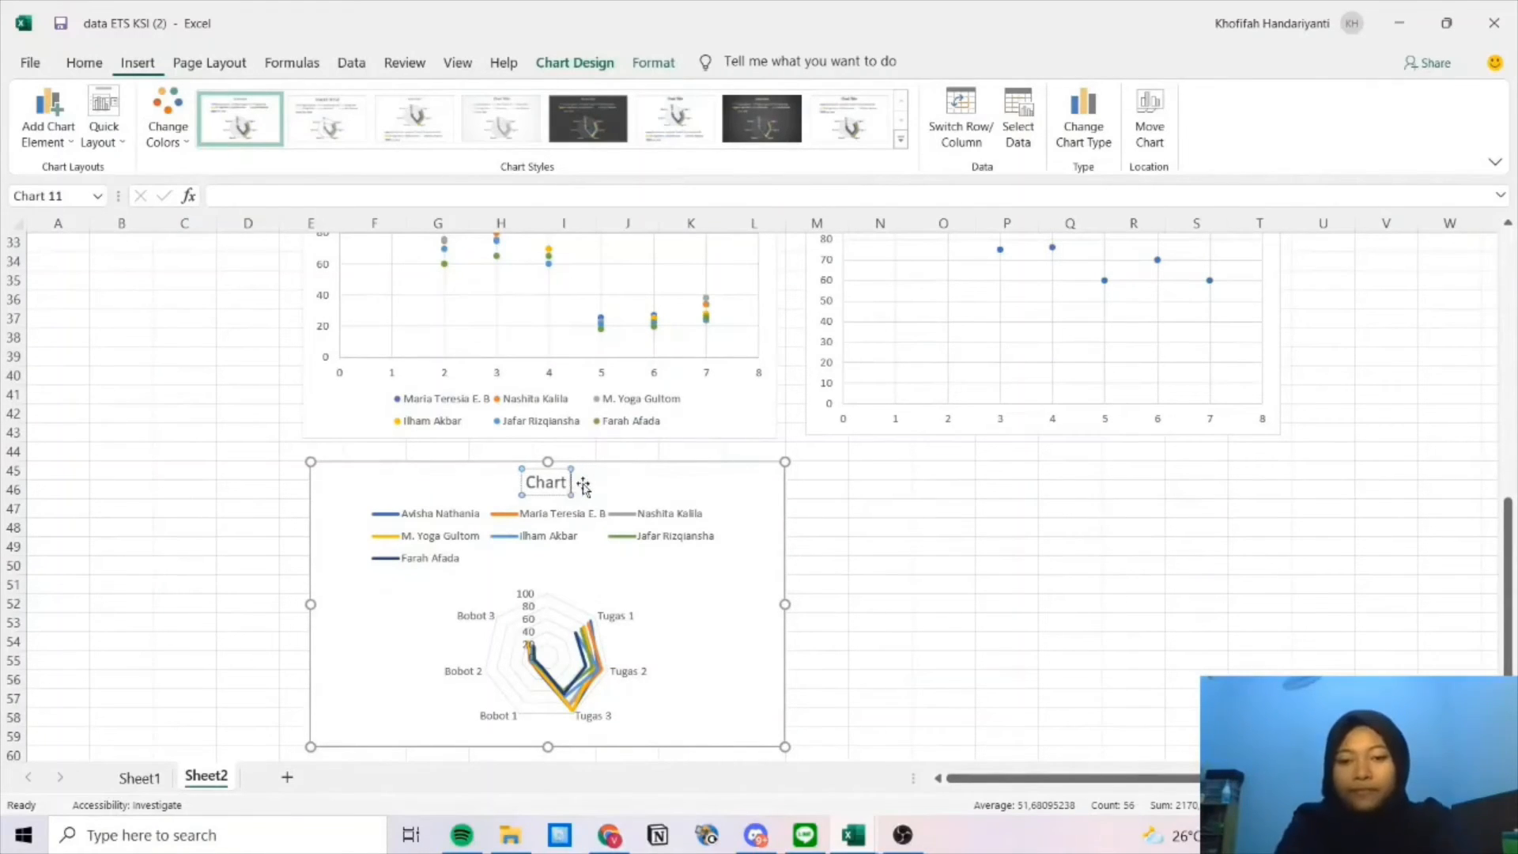
pyautogui.press('BackSpace')
pyautogui.write('radar')
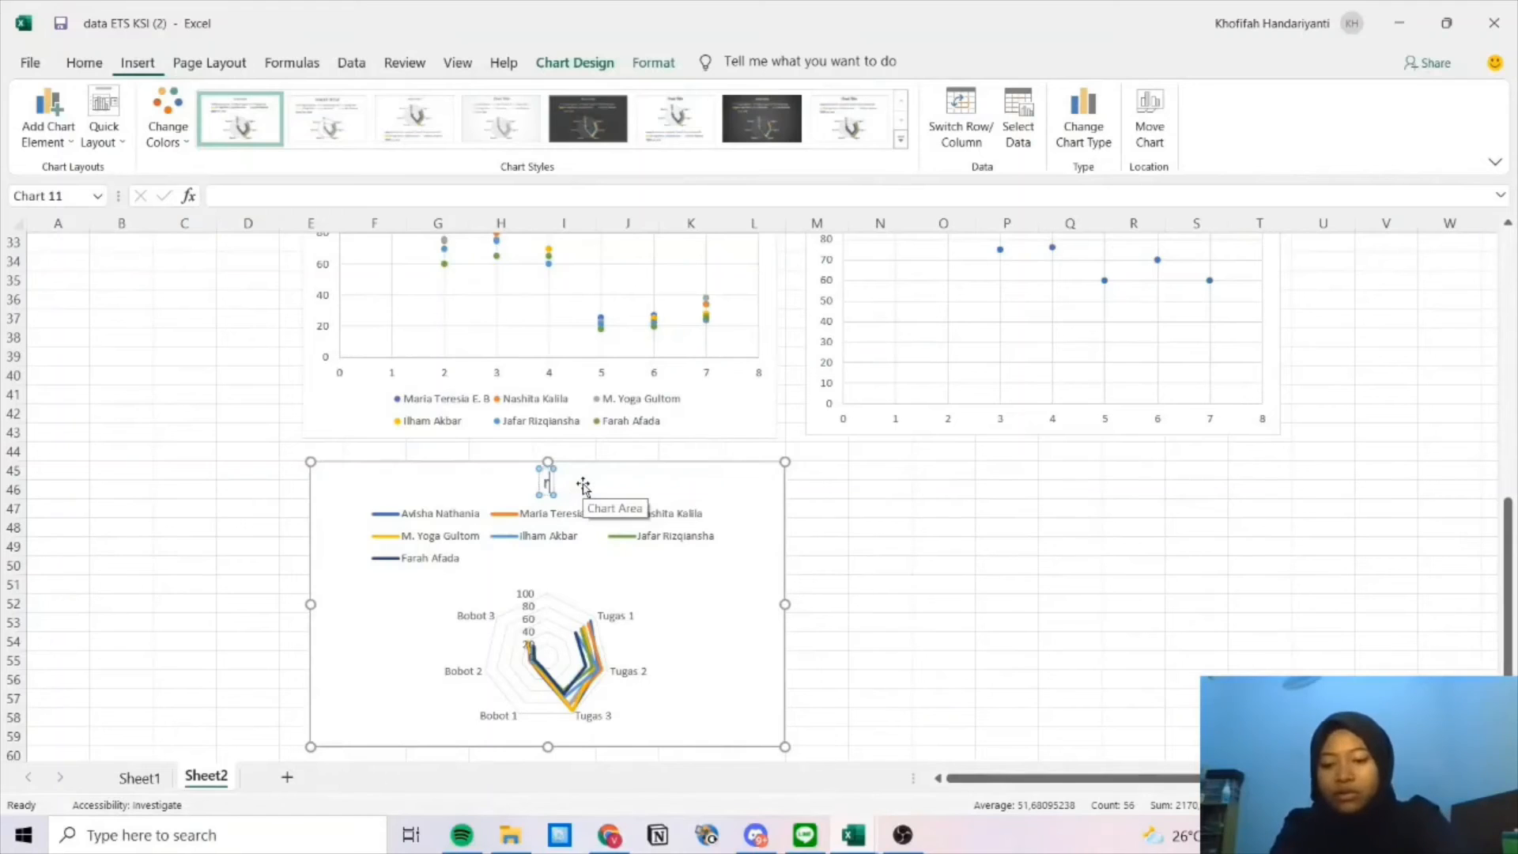
pyautogui.click(1048, 645)
pyautogui.scroll(8, 827, 607)
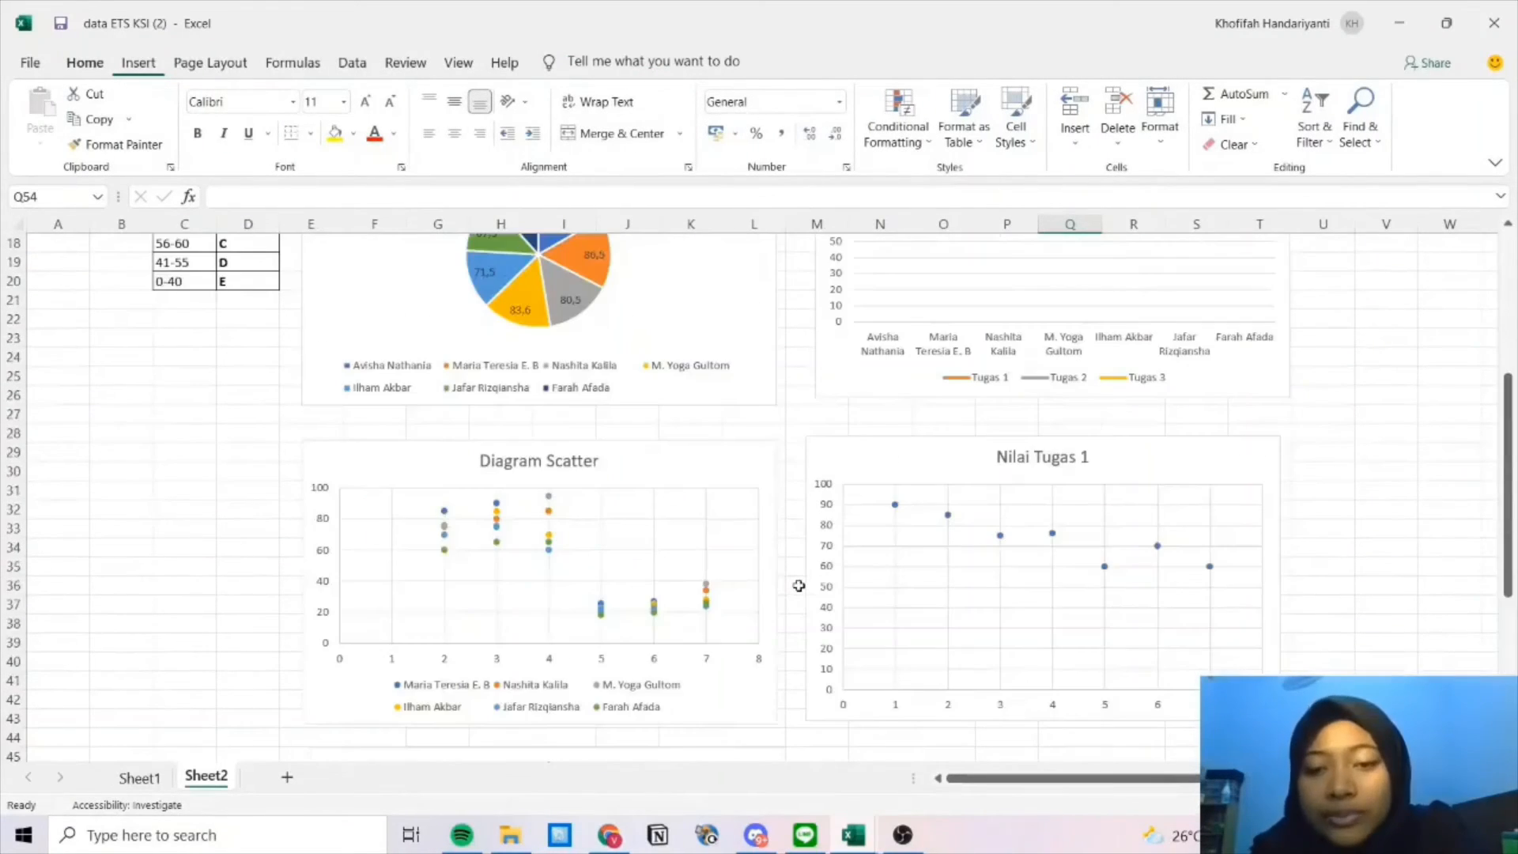
pyautogui.scroll(-10, 799, 585)
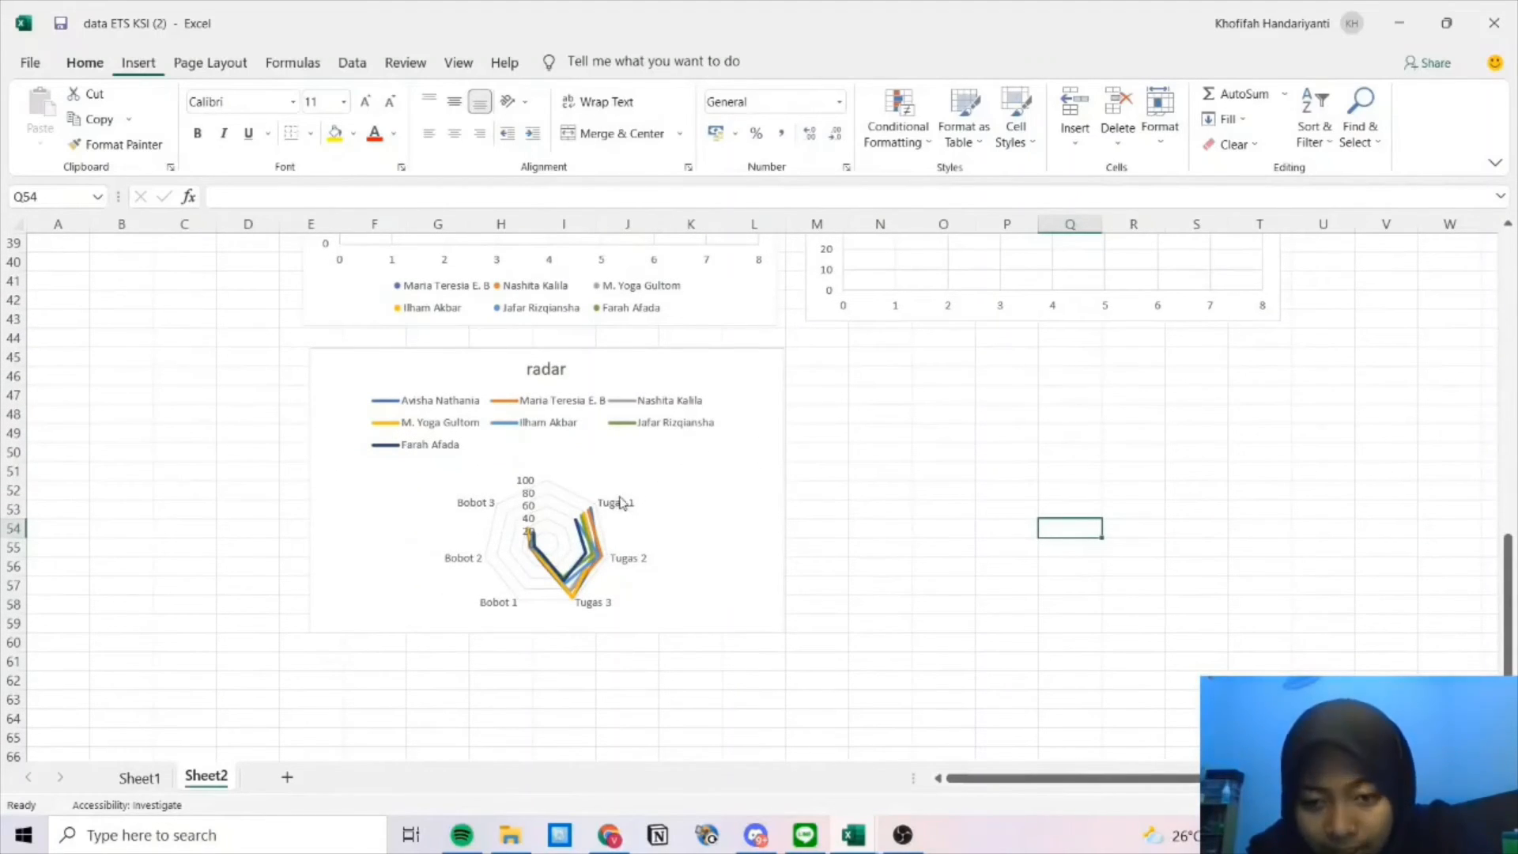
pyautogui.scroll(13, 651, 471)
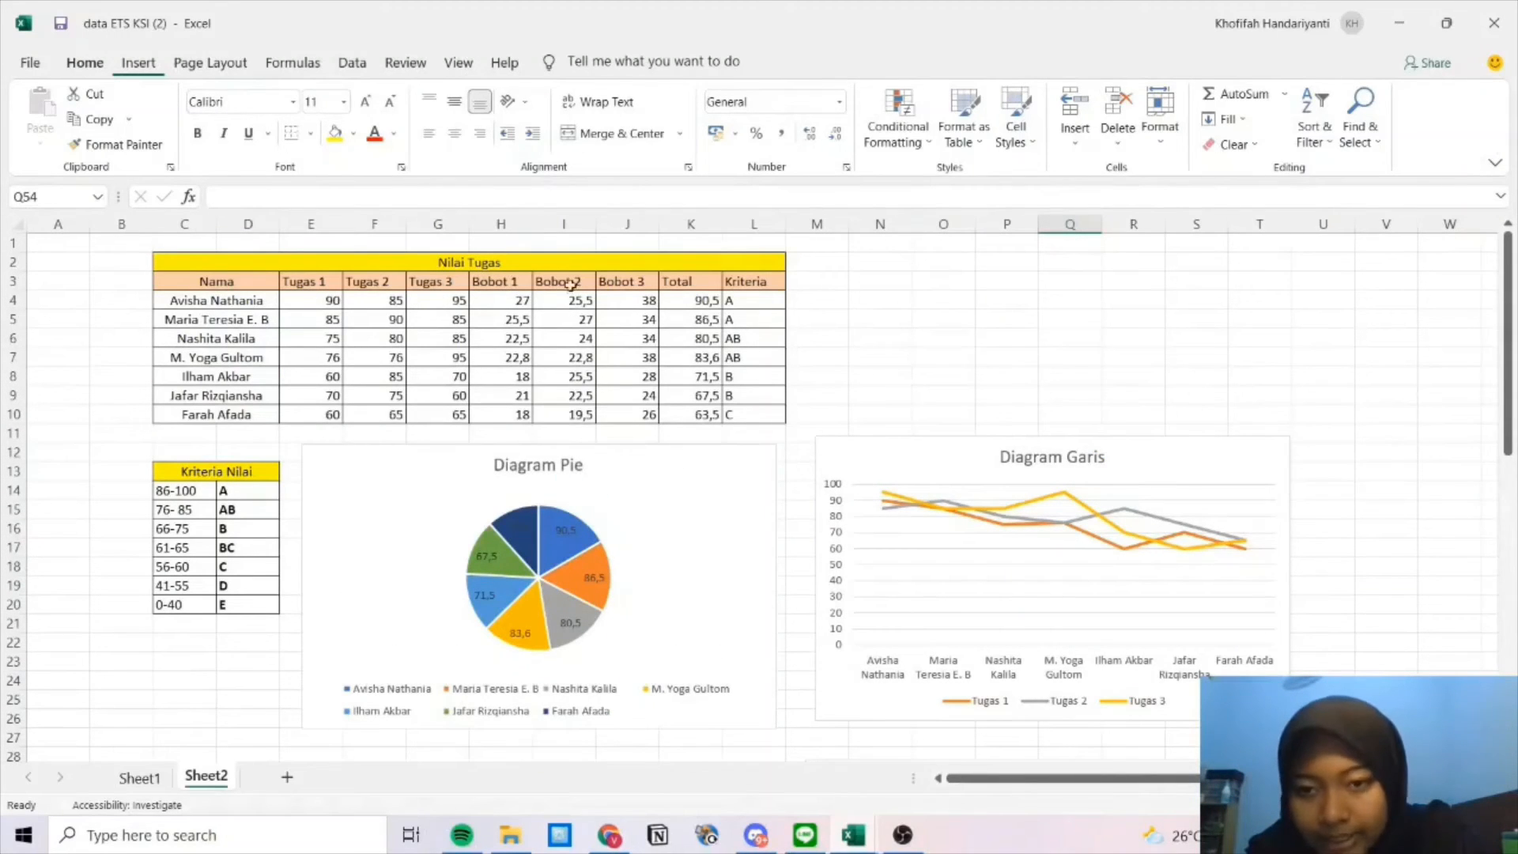
pyautogui.scroll(-12, 620, 589)
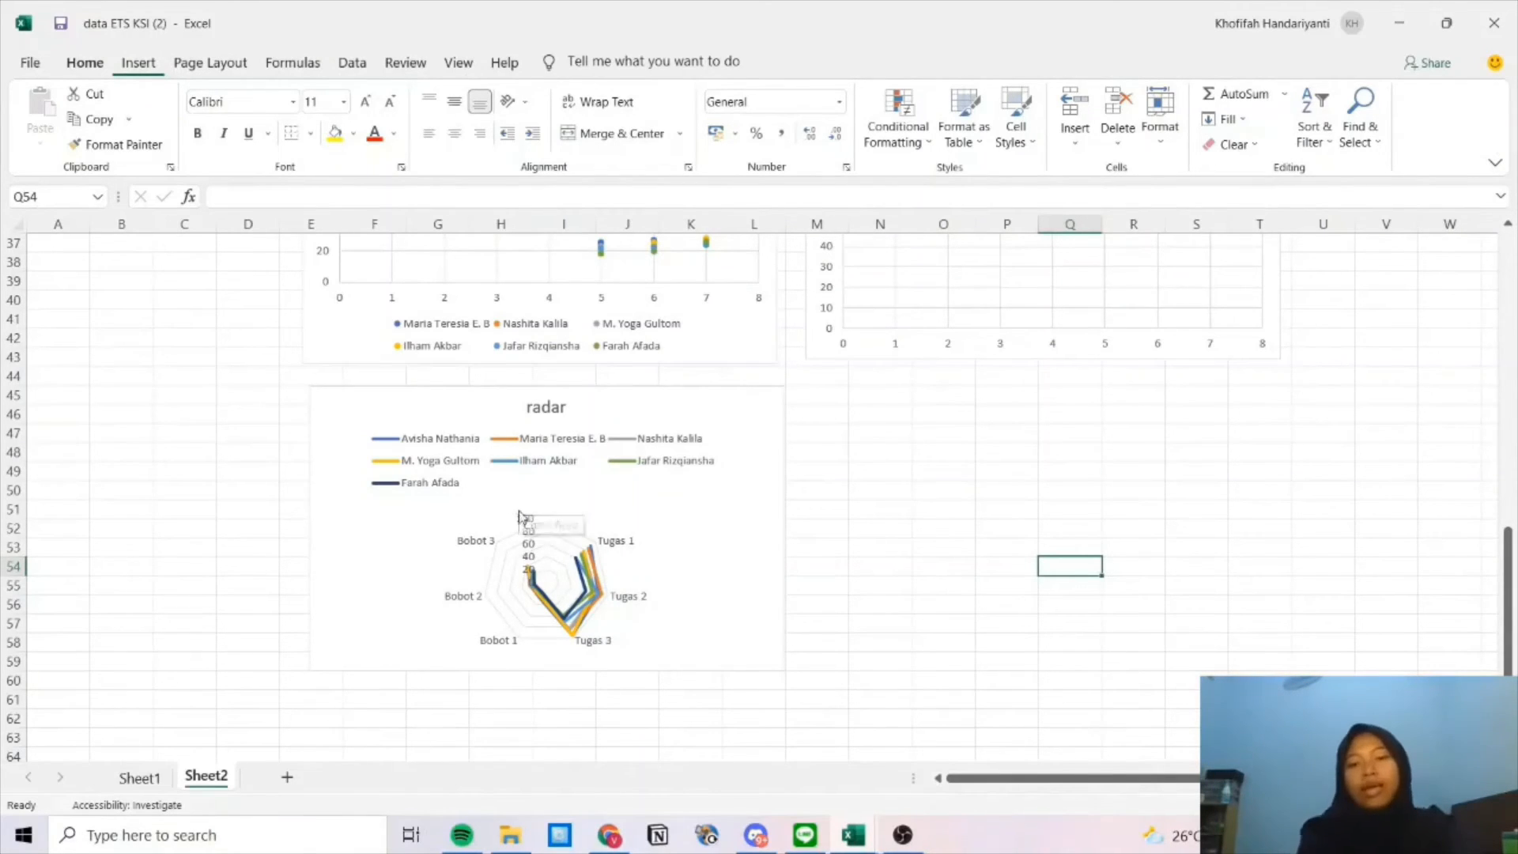
pyautogui.scroll(3, 541, 504)
pyautogui.scroll(-3, 559, 503)
pyautogui.scroll(-1, 559, 504)
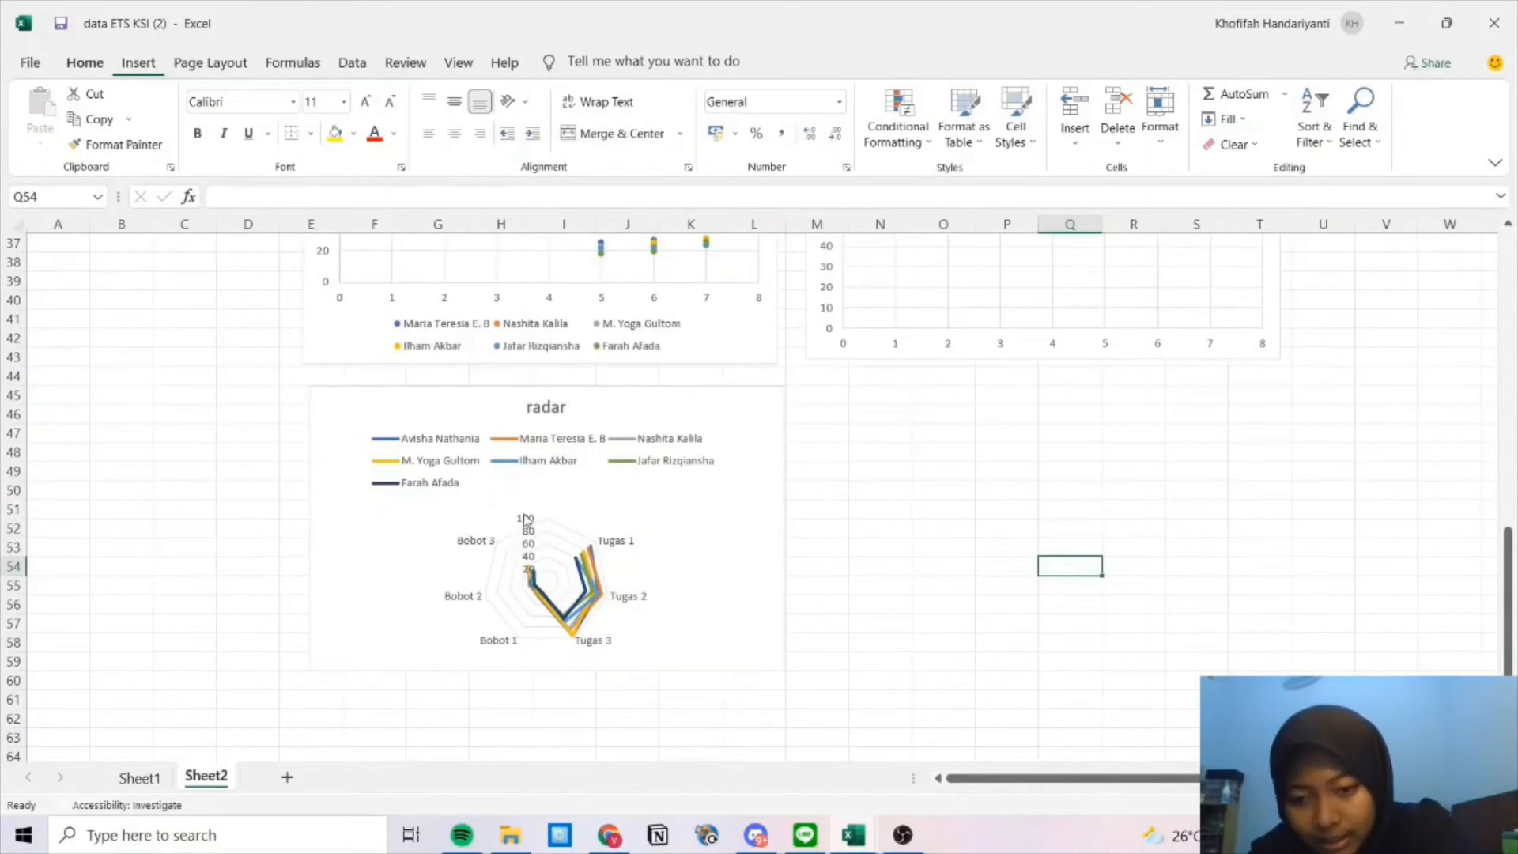
pyautogui.click(589, 596)
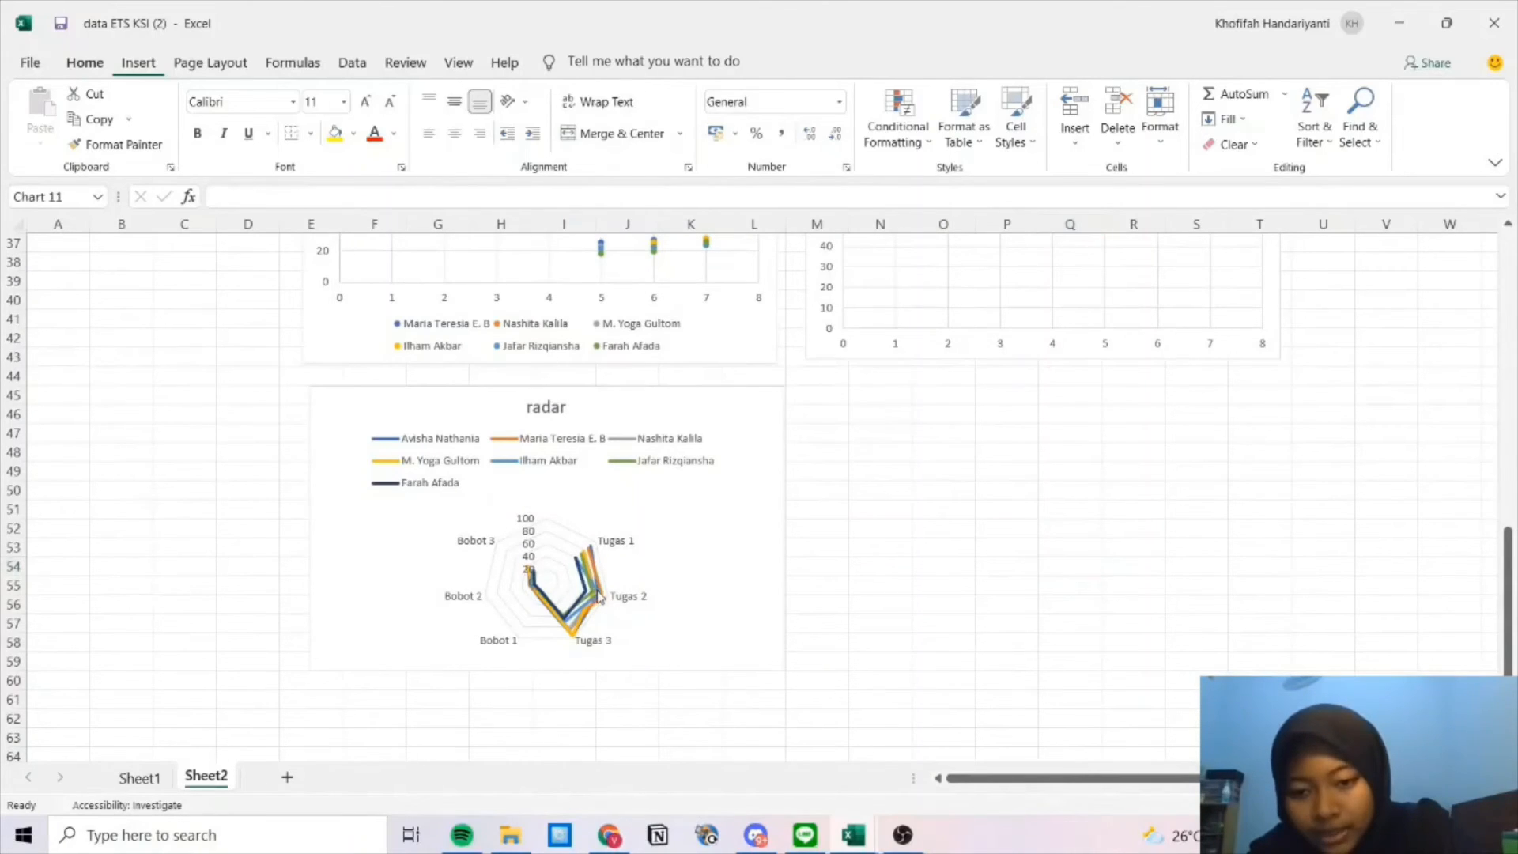
pyautogui.click(596, 574)
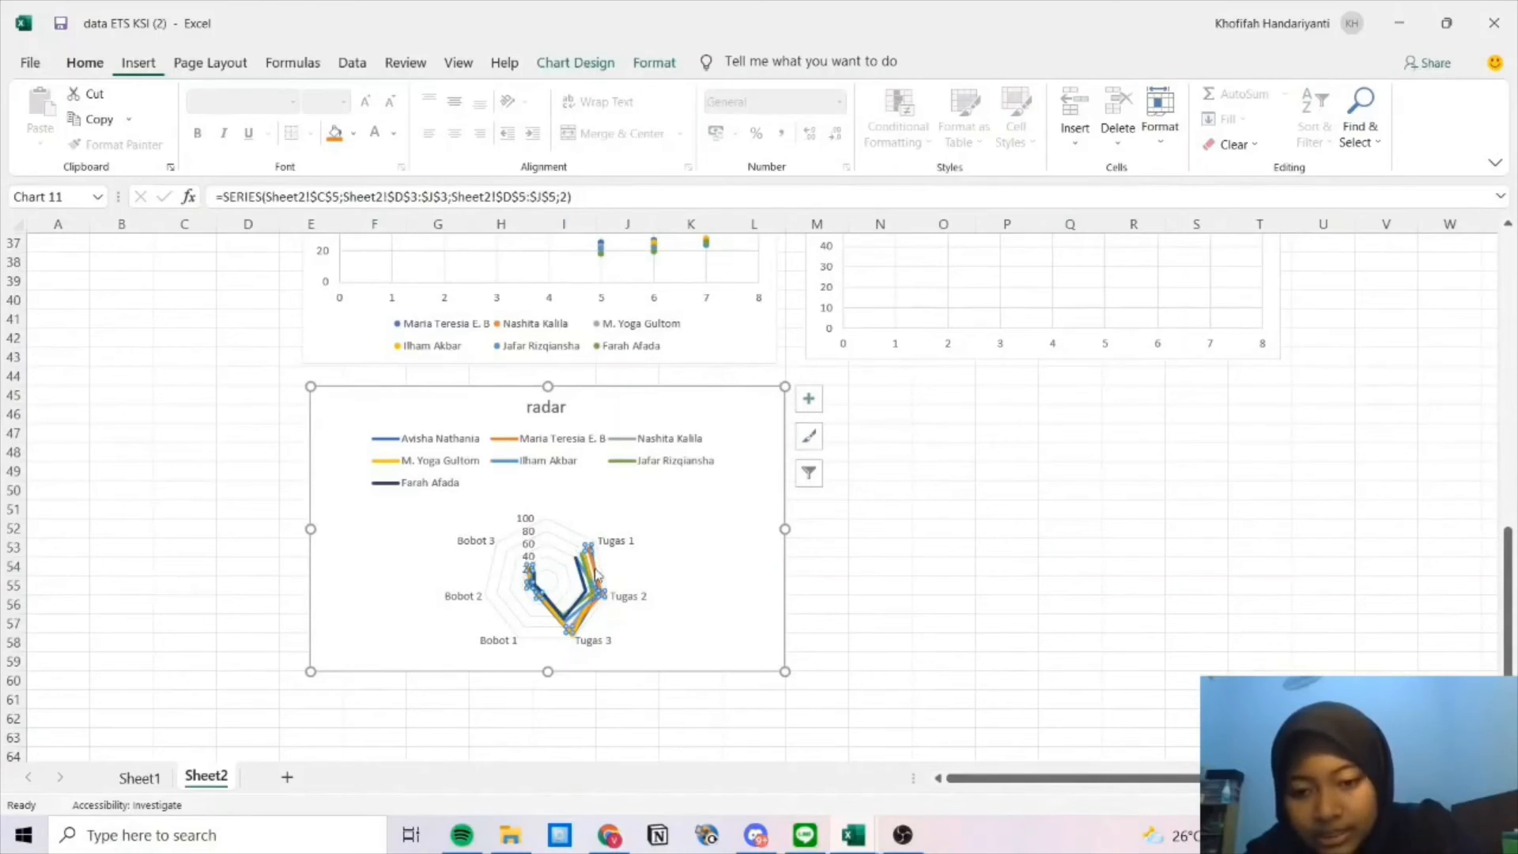
pyautogui.click(401, 438)
pyautogui.scroll(5, 739, 546)
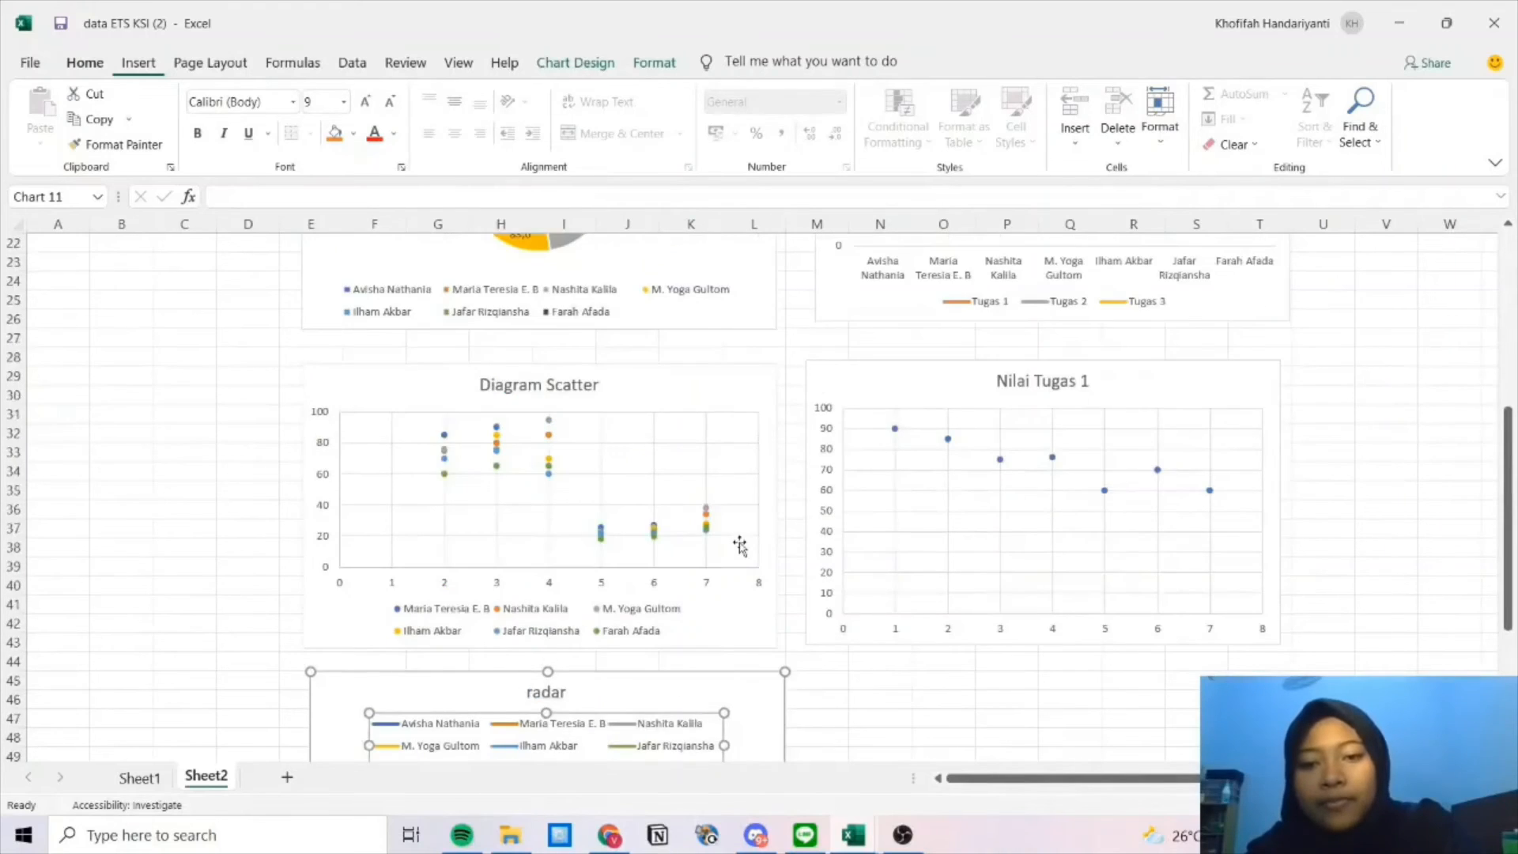
pyautogui.scroll(7, 739, 545)
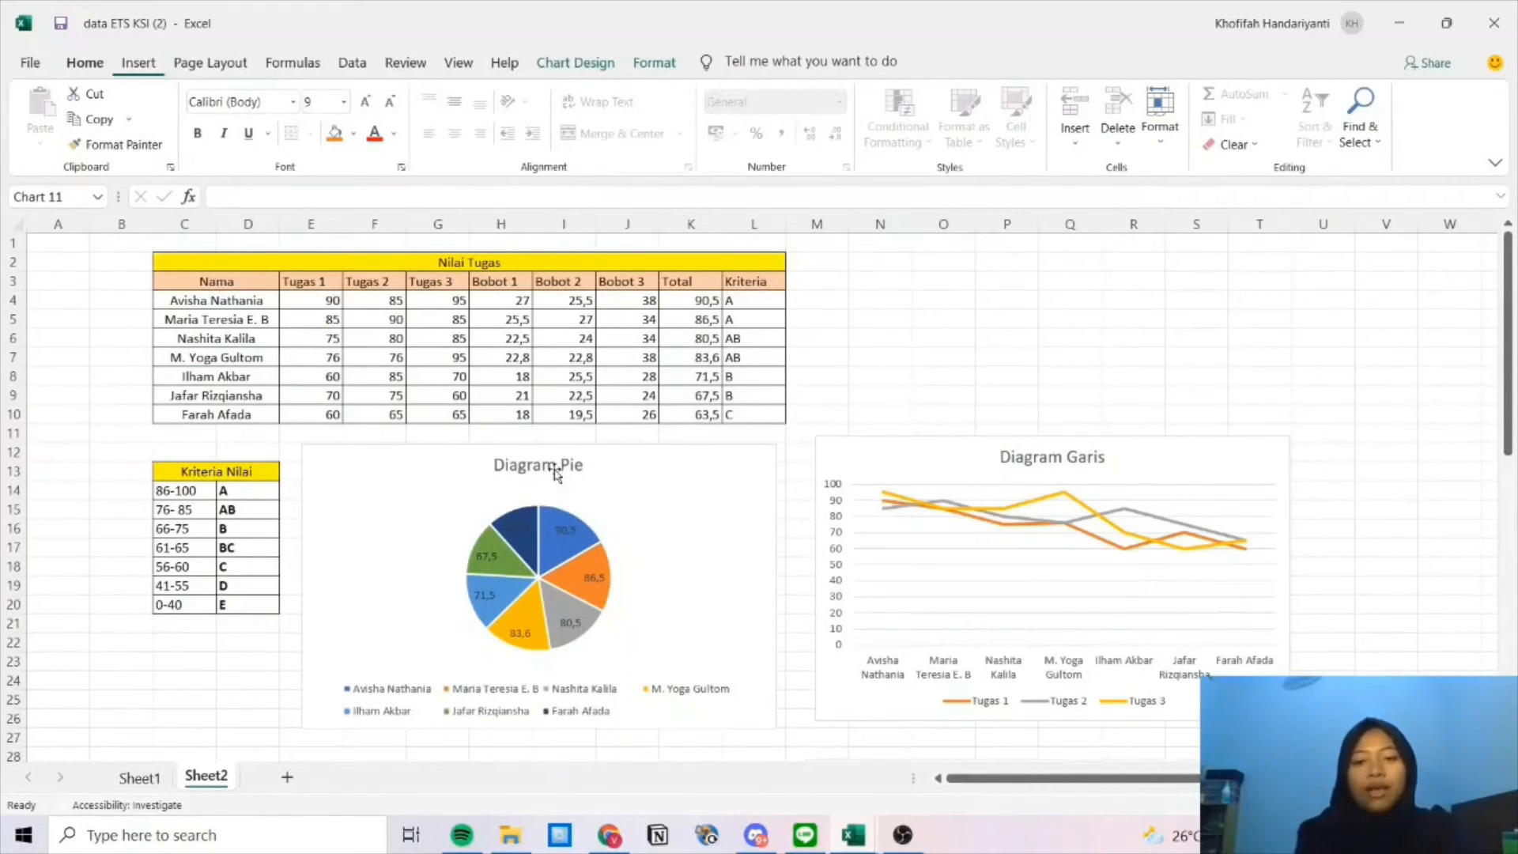
pyautogui.click(649, 529)
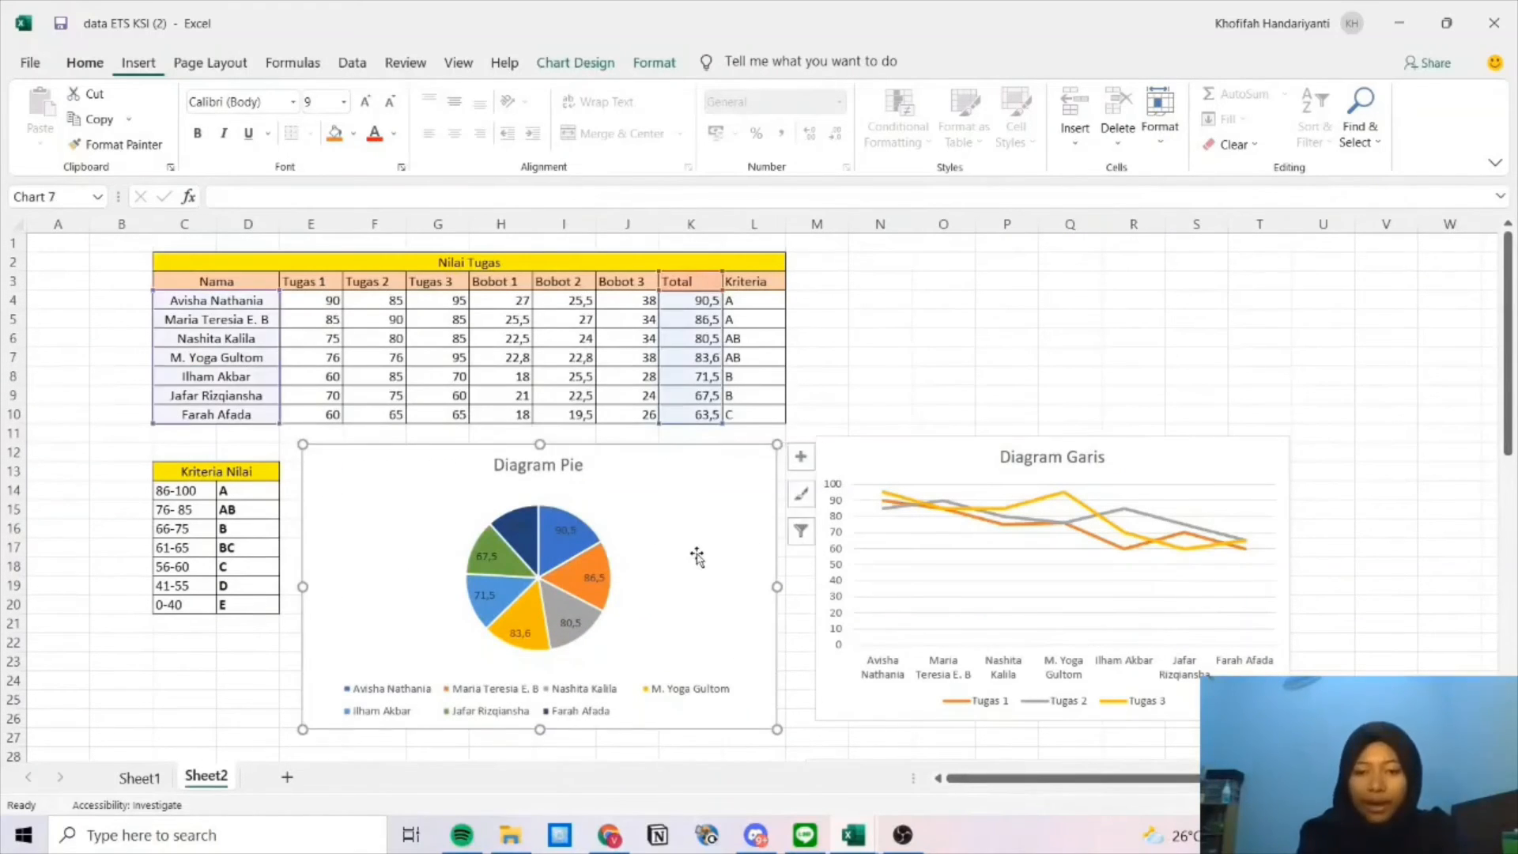
pyautogui.scroll(-2, 697, 556)
pyautogui.click(988, 481)
pyautogui.scroll(-5, 1005, 498)
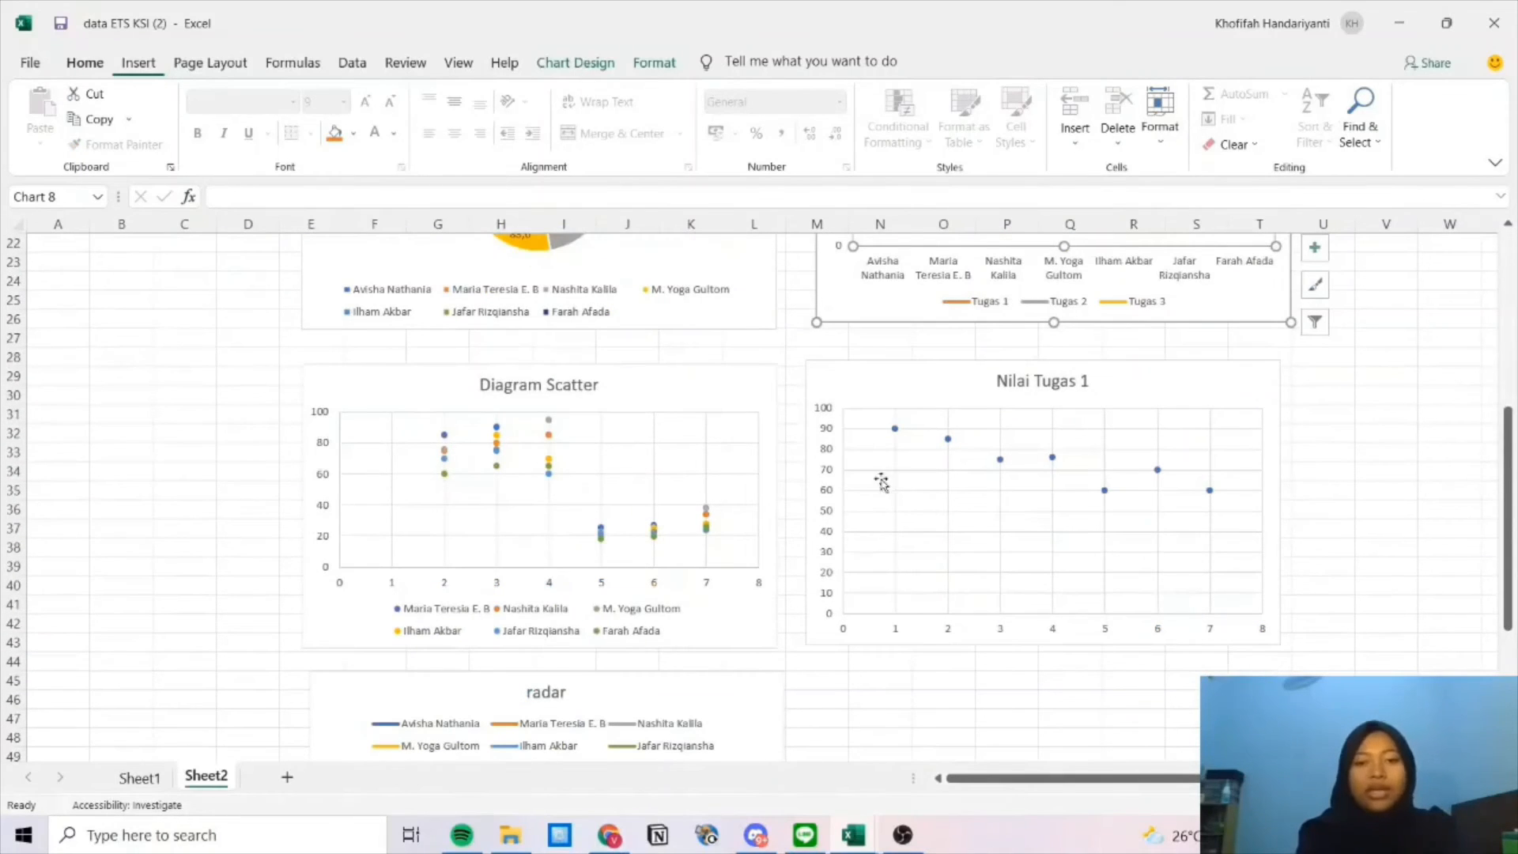
pyautogui.click(739, 435)
pyautogui.scroll(-2, 1072, 518)
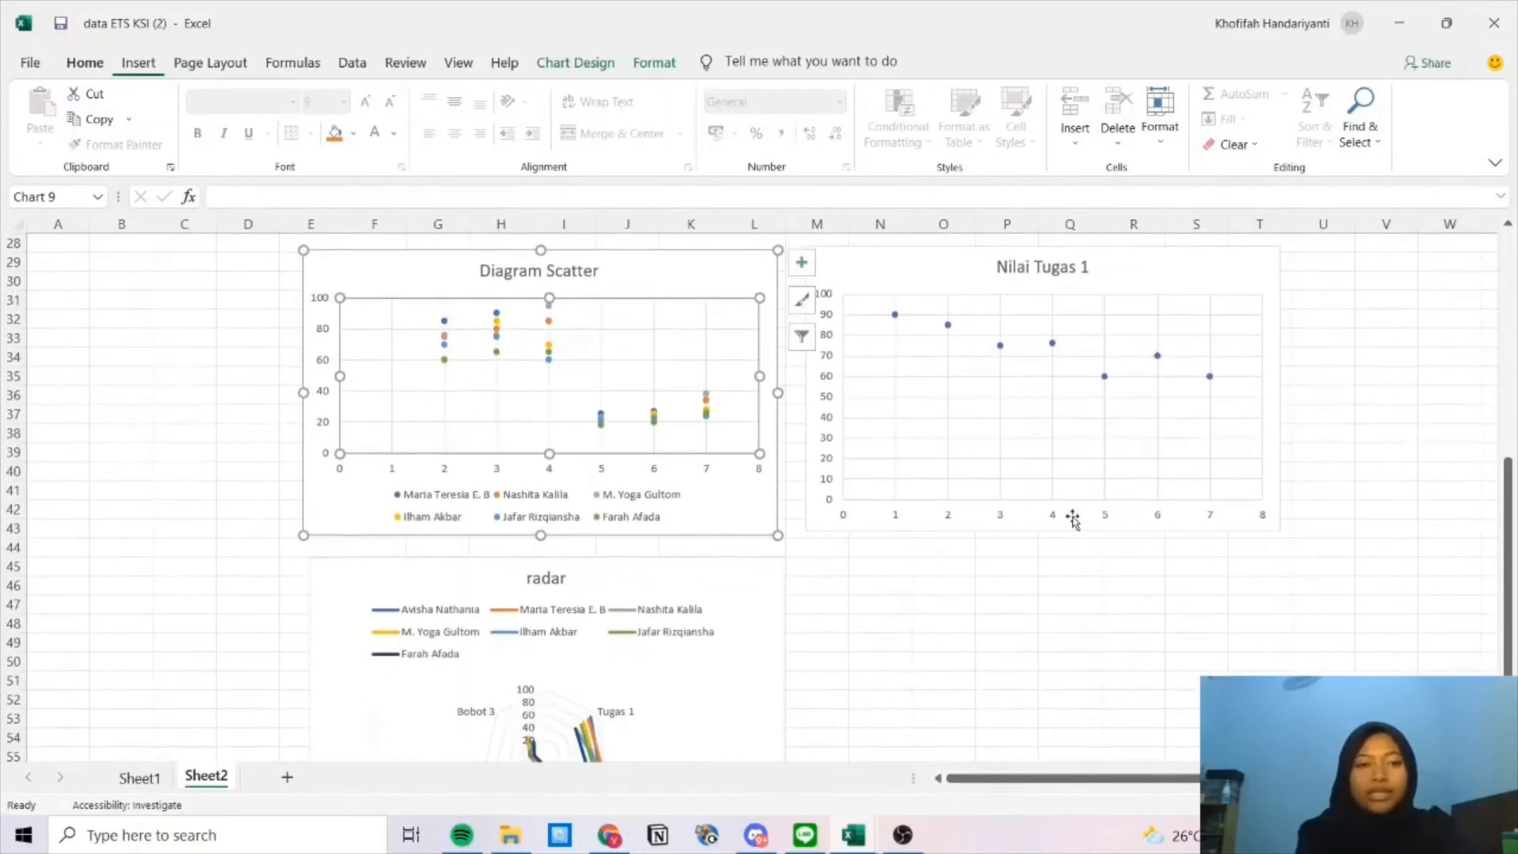
pyautogui.click(1159, 313)
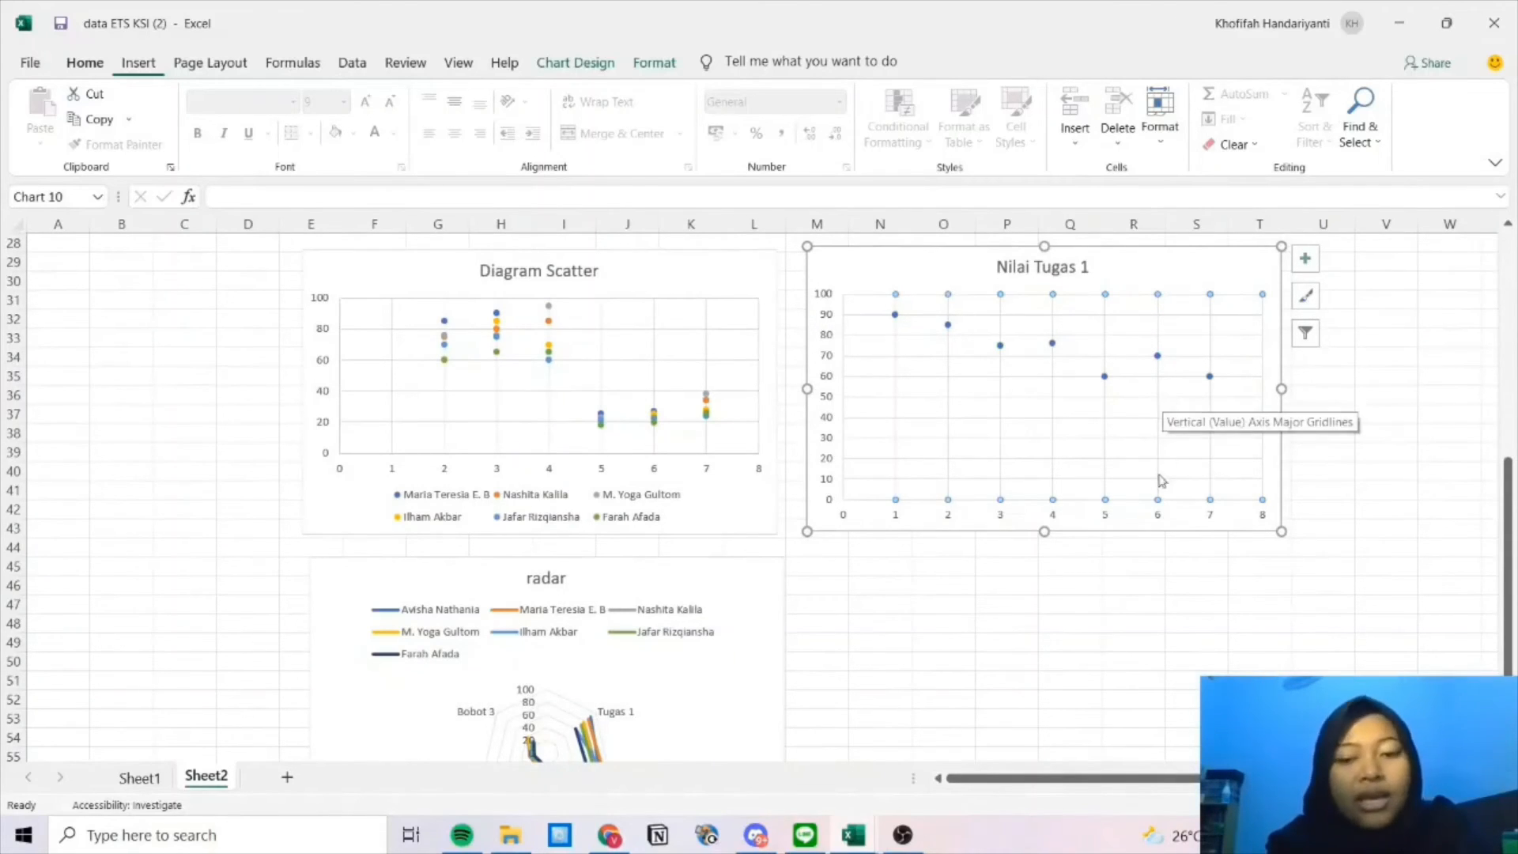
pyautogui.scroll(-3, 1159, 478)
pyautogui.click(705, 504)
pyautogui.scroll(12, 1010, 430)
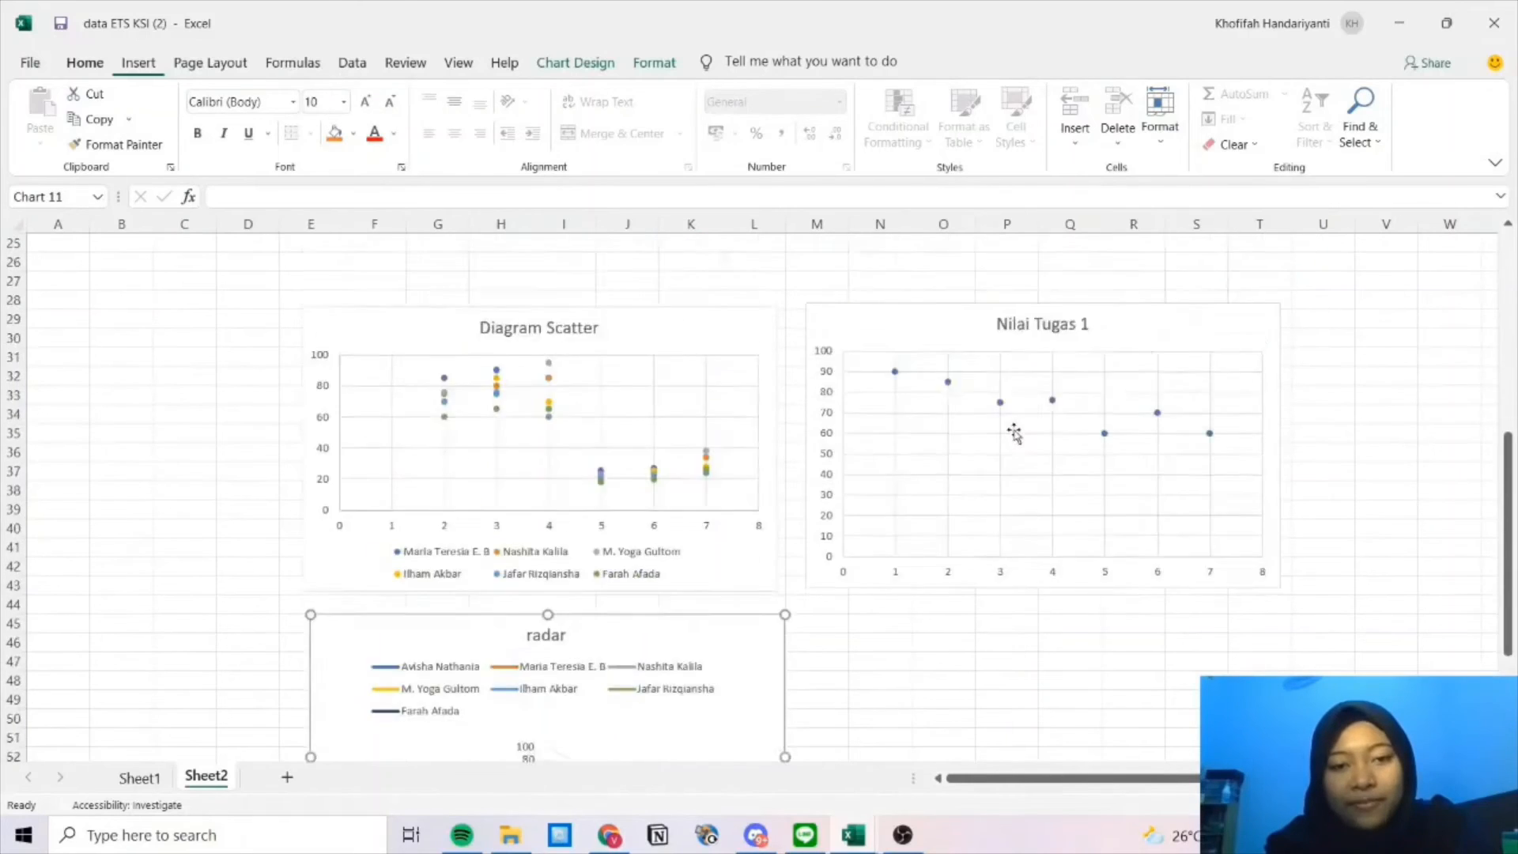
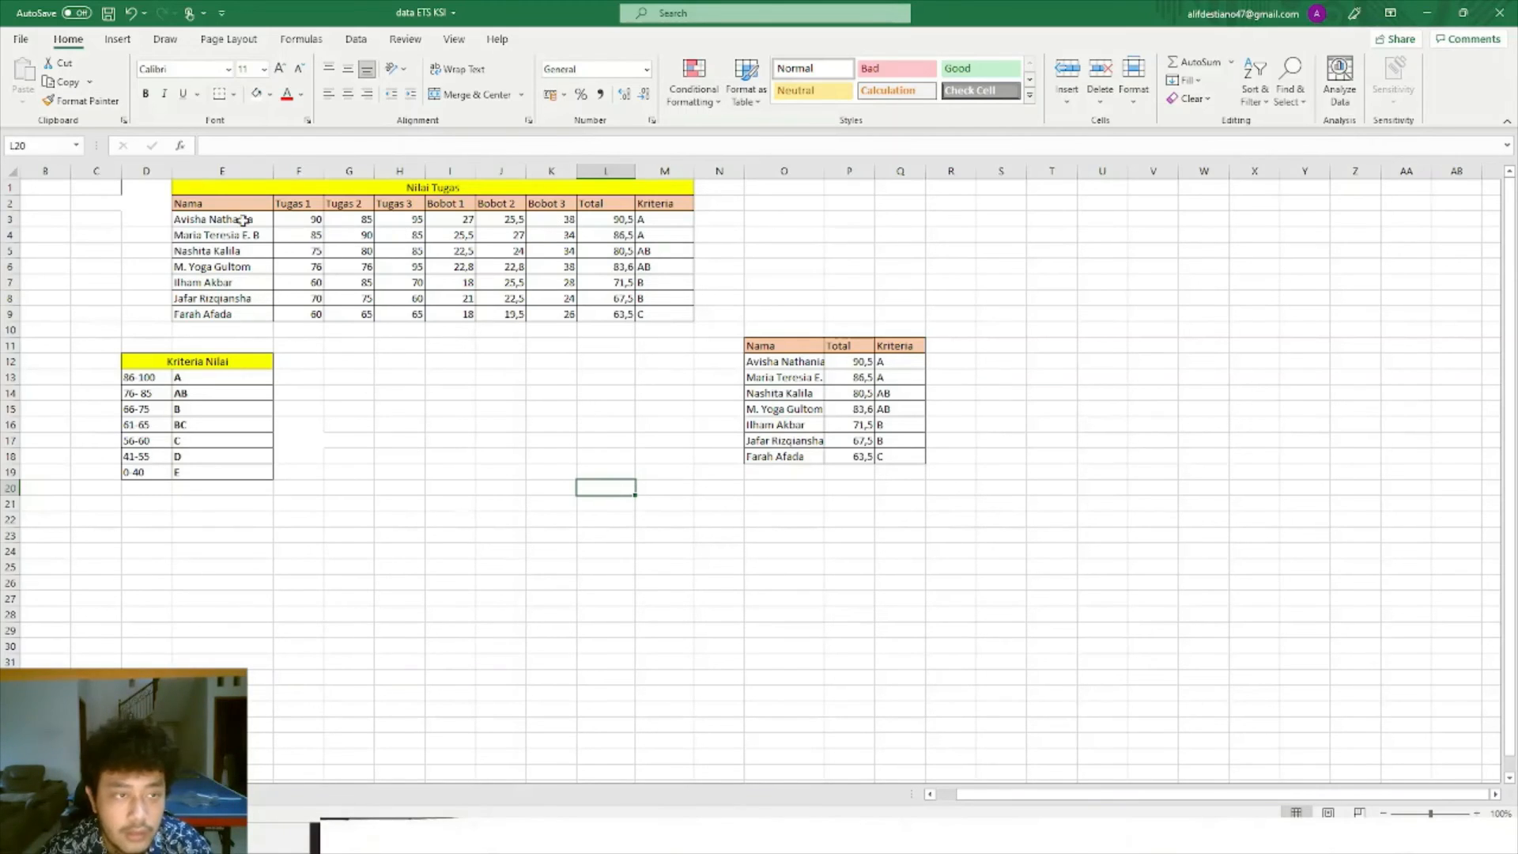
# Select the Nilai Tugas table and review the nested-IF grade formula in cell M8.
pyautogui.moveTo(204, 193); pyautogui.dragTo(654, 300)
pyautogui.click(653, 299)
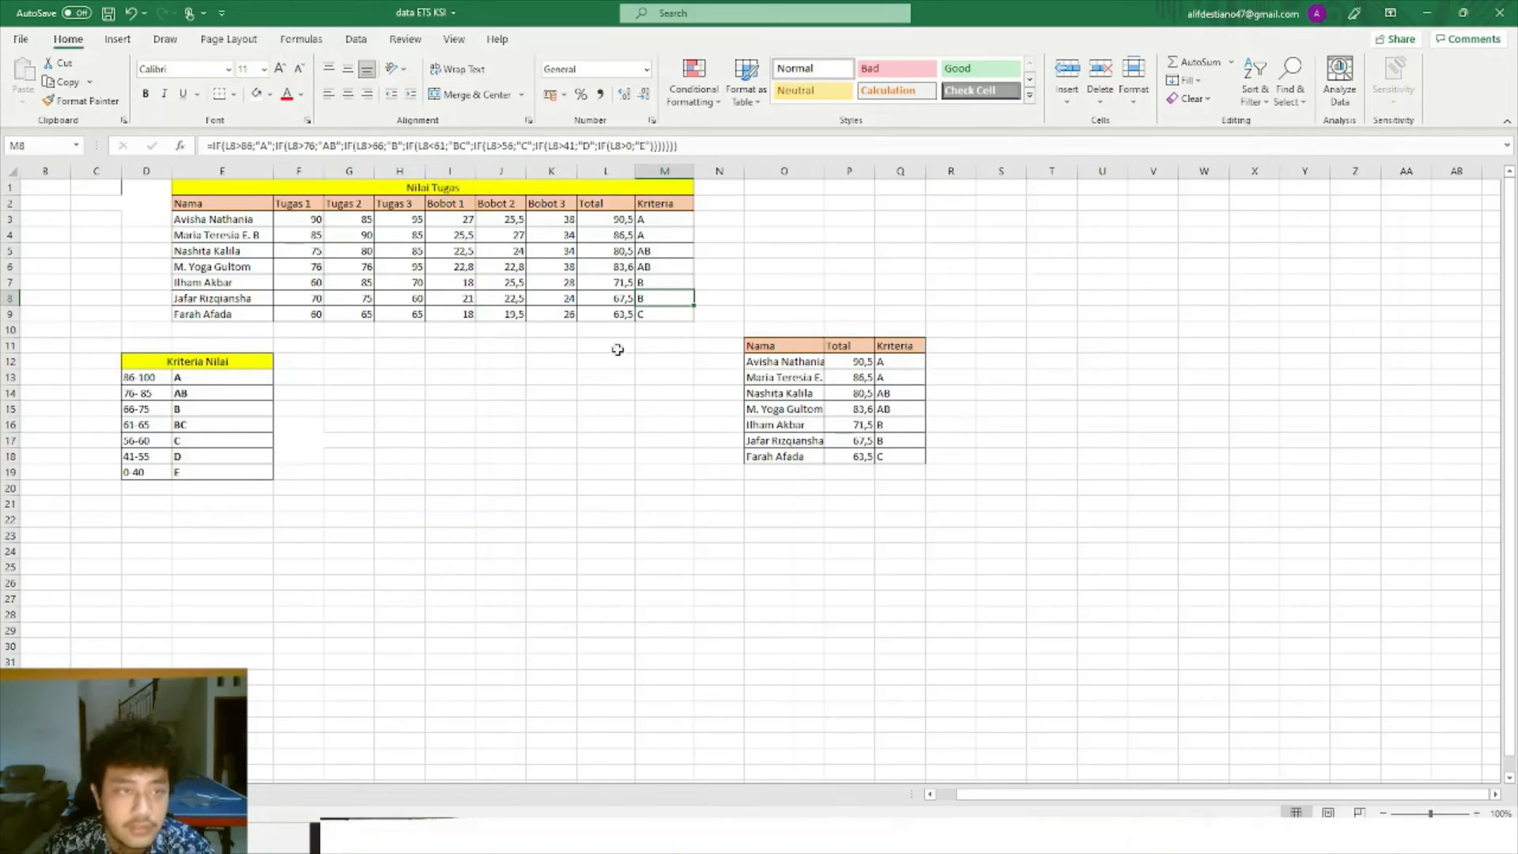
pyautogui.click(549, 422)
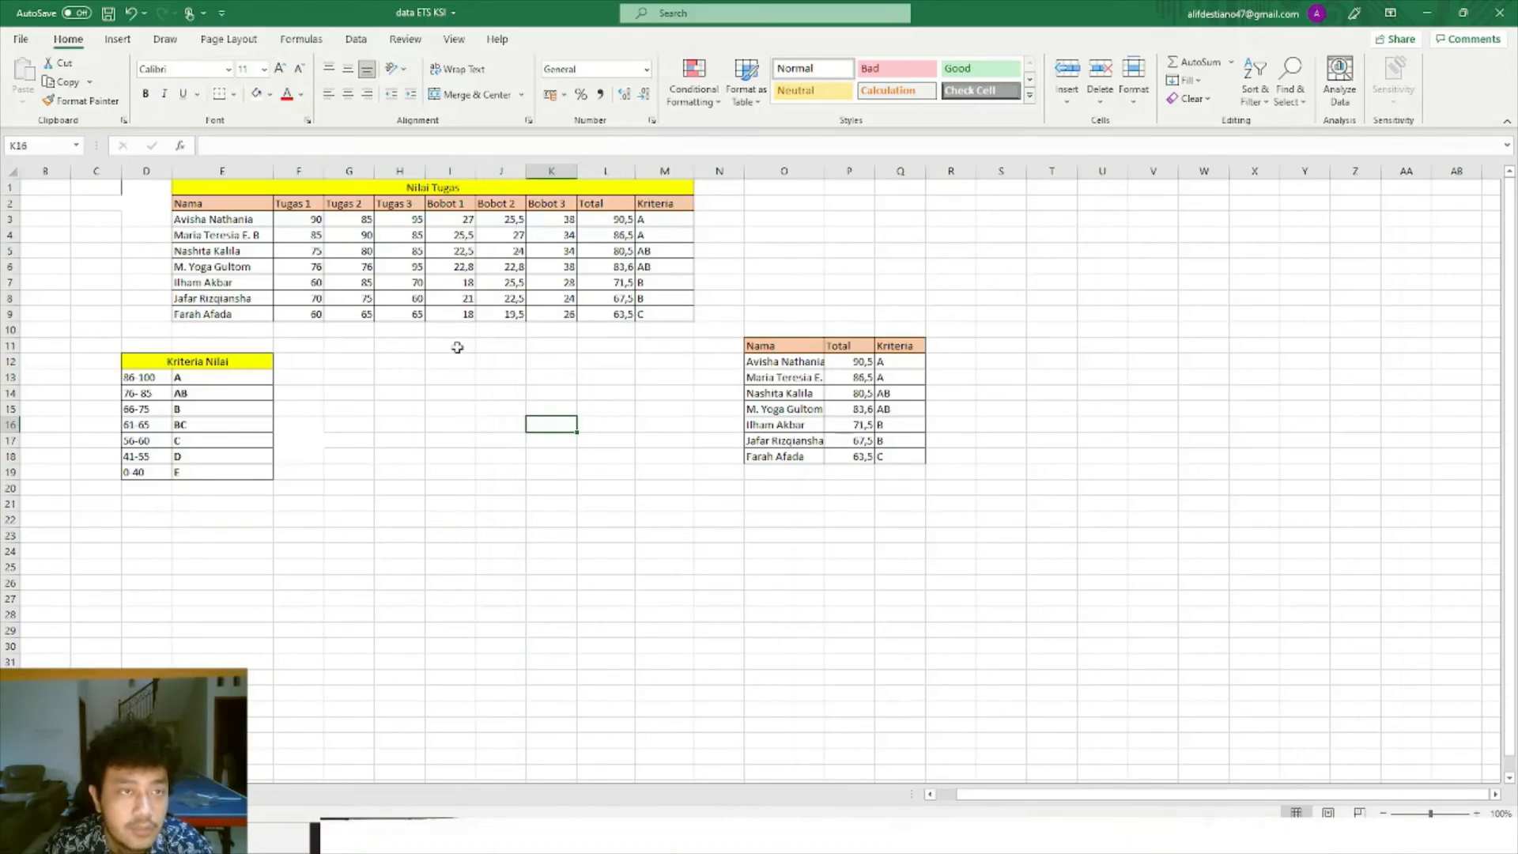
pyautogui.click(117, 40)
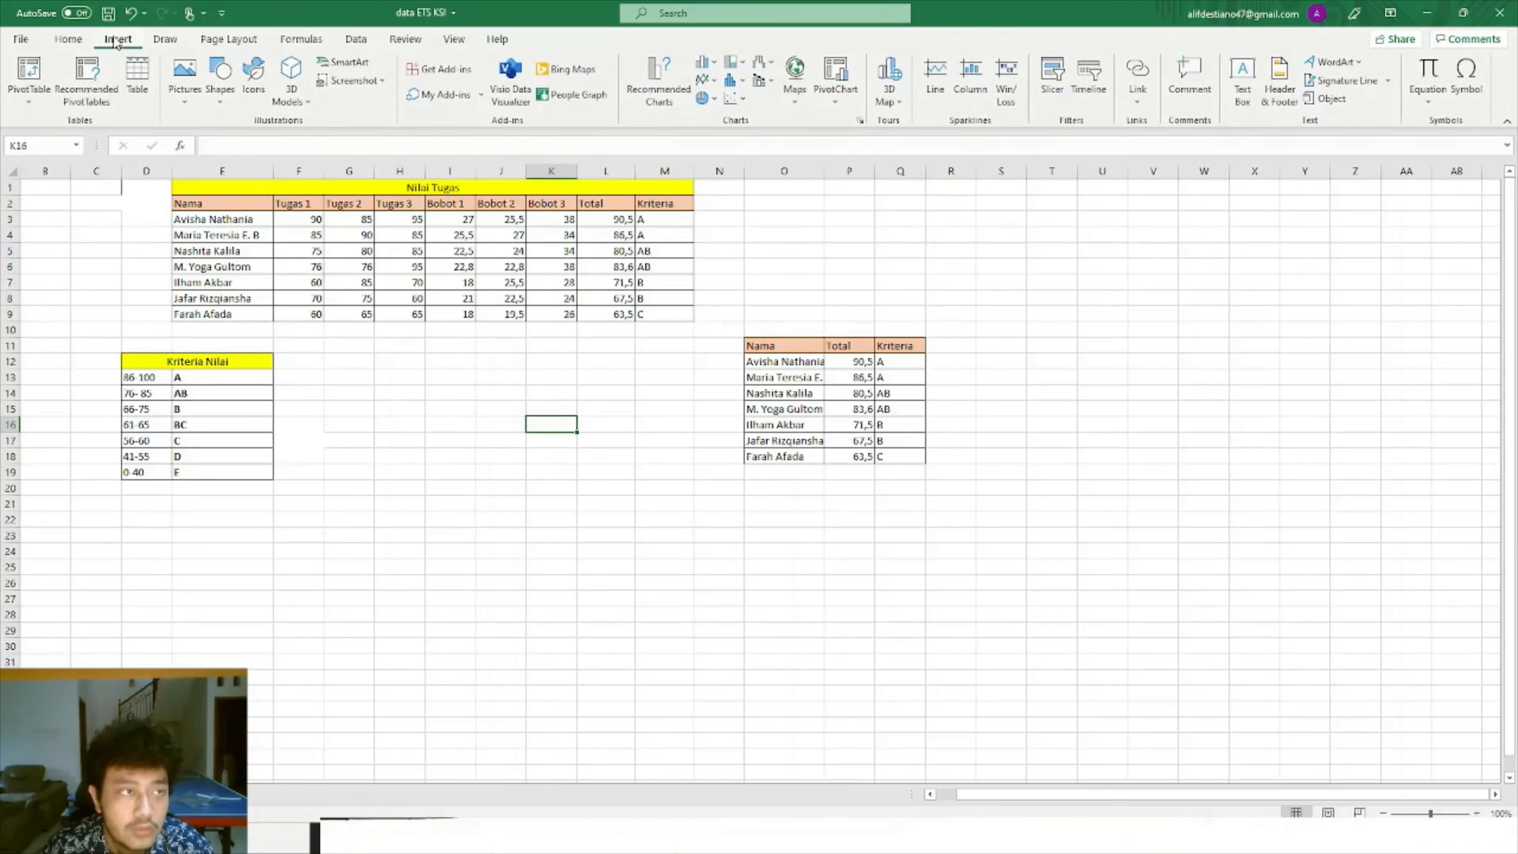
# Select the student rows E3:M9 and browse the Recommended Charts suggestions.
pyautogui.moveTo(201, 219); pyautogui.dragTo(659, 315)
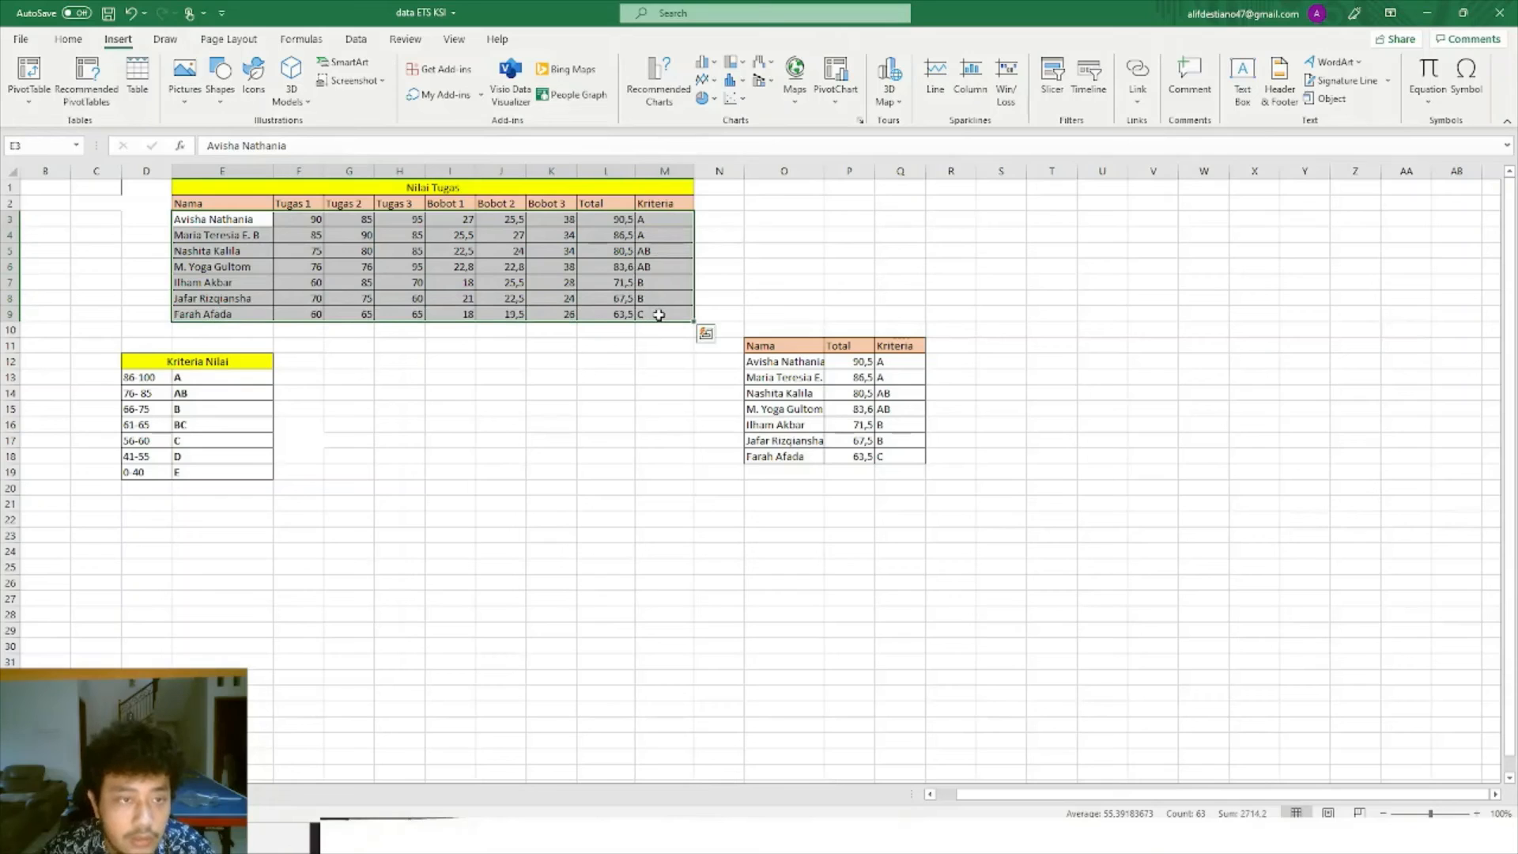
pyautogui.click(657, 93)
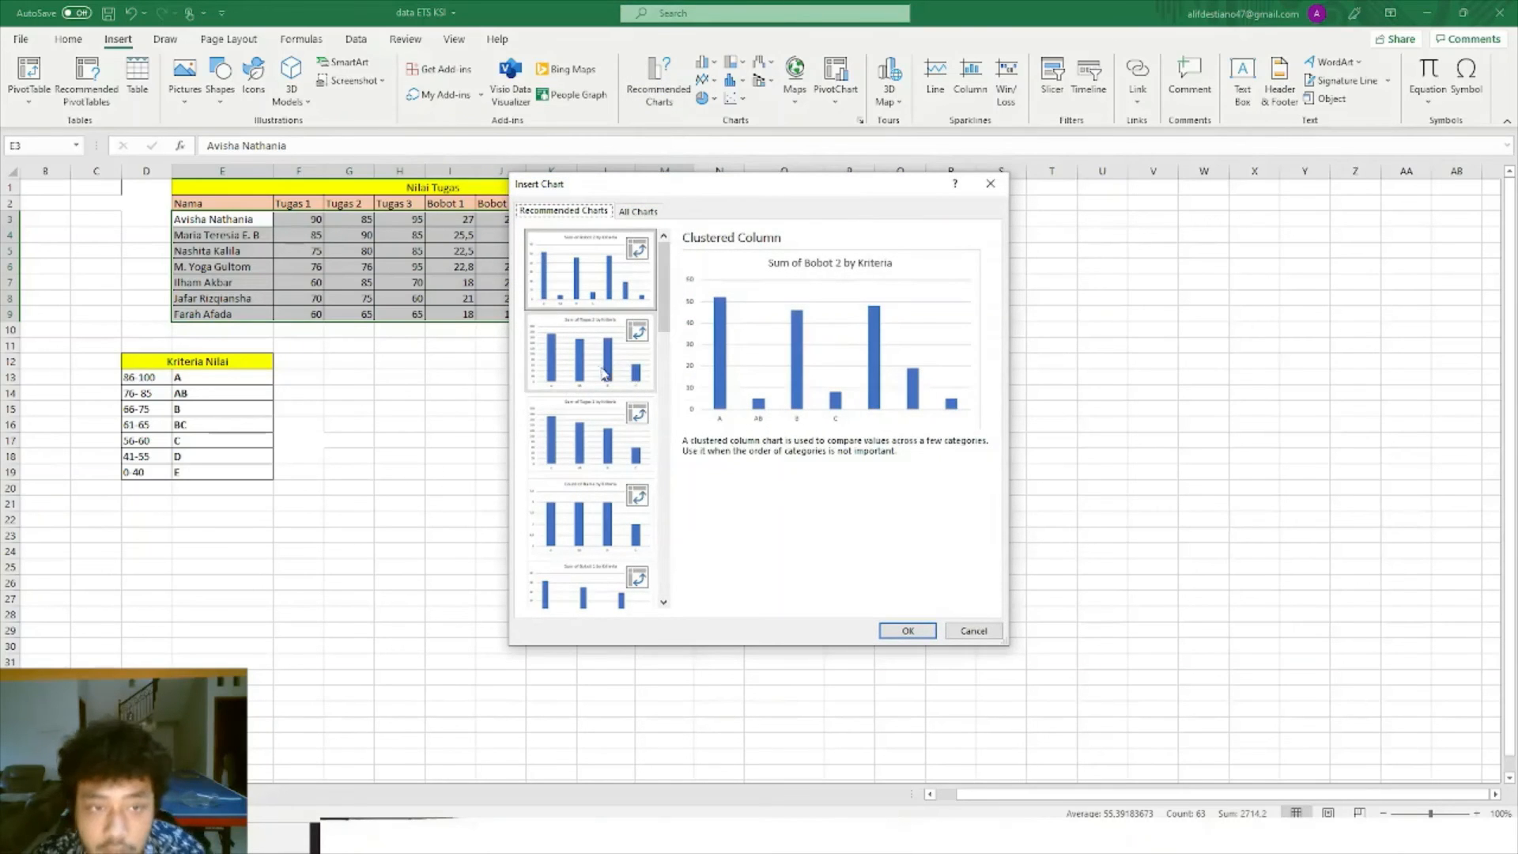
pyautogui.scroll(-6, 598, 372)
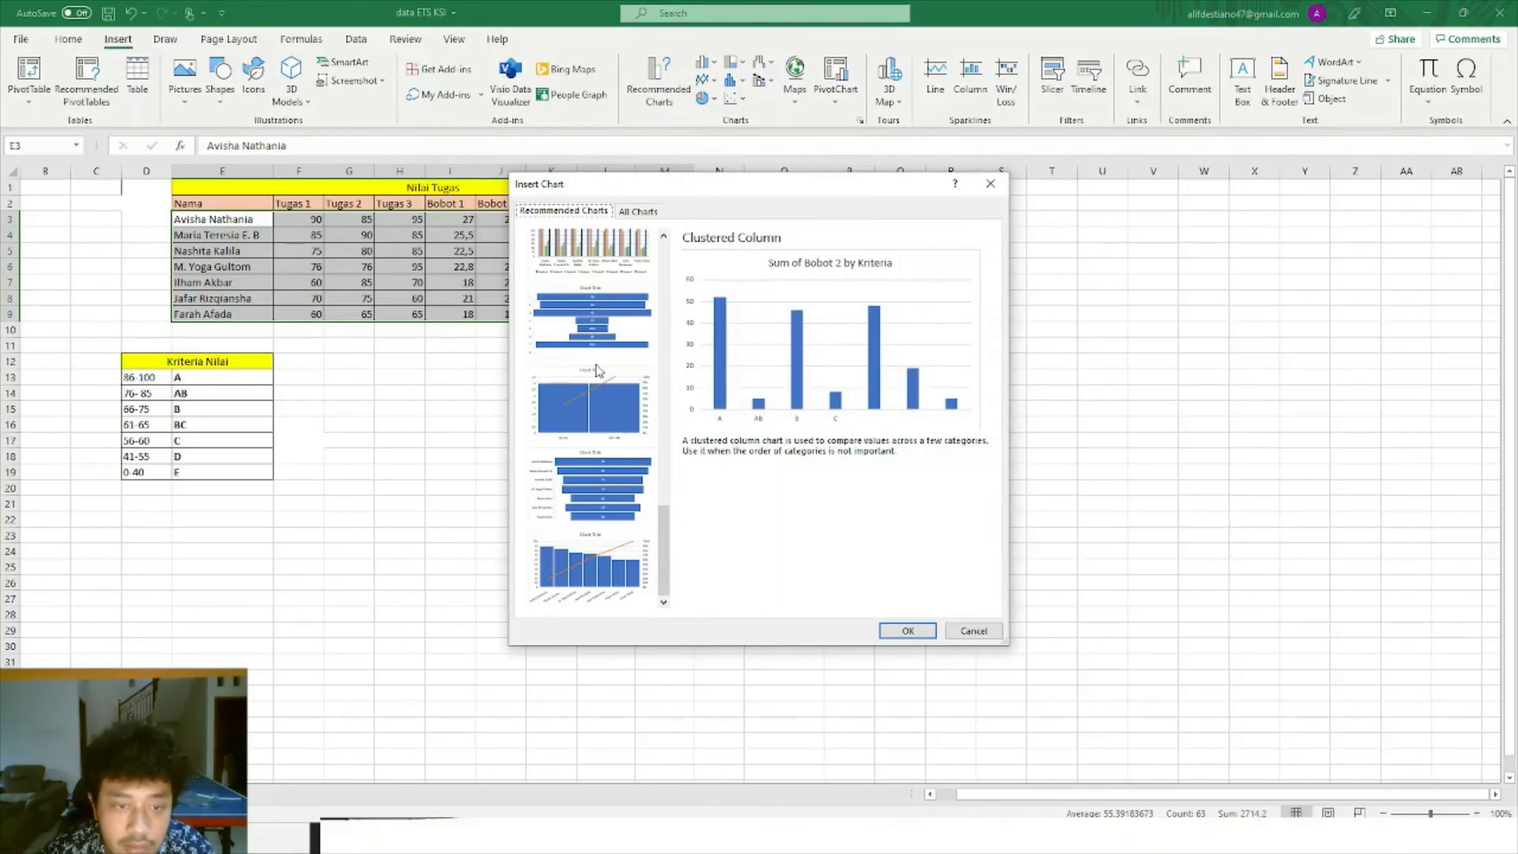
pyautogui.click(597, 407)
pyautogui.click(591, 495)
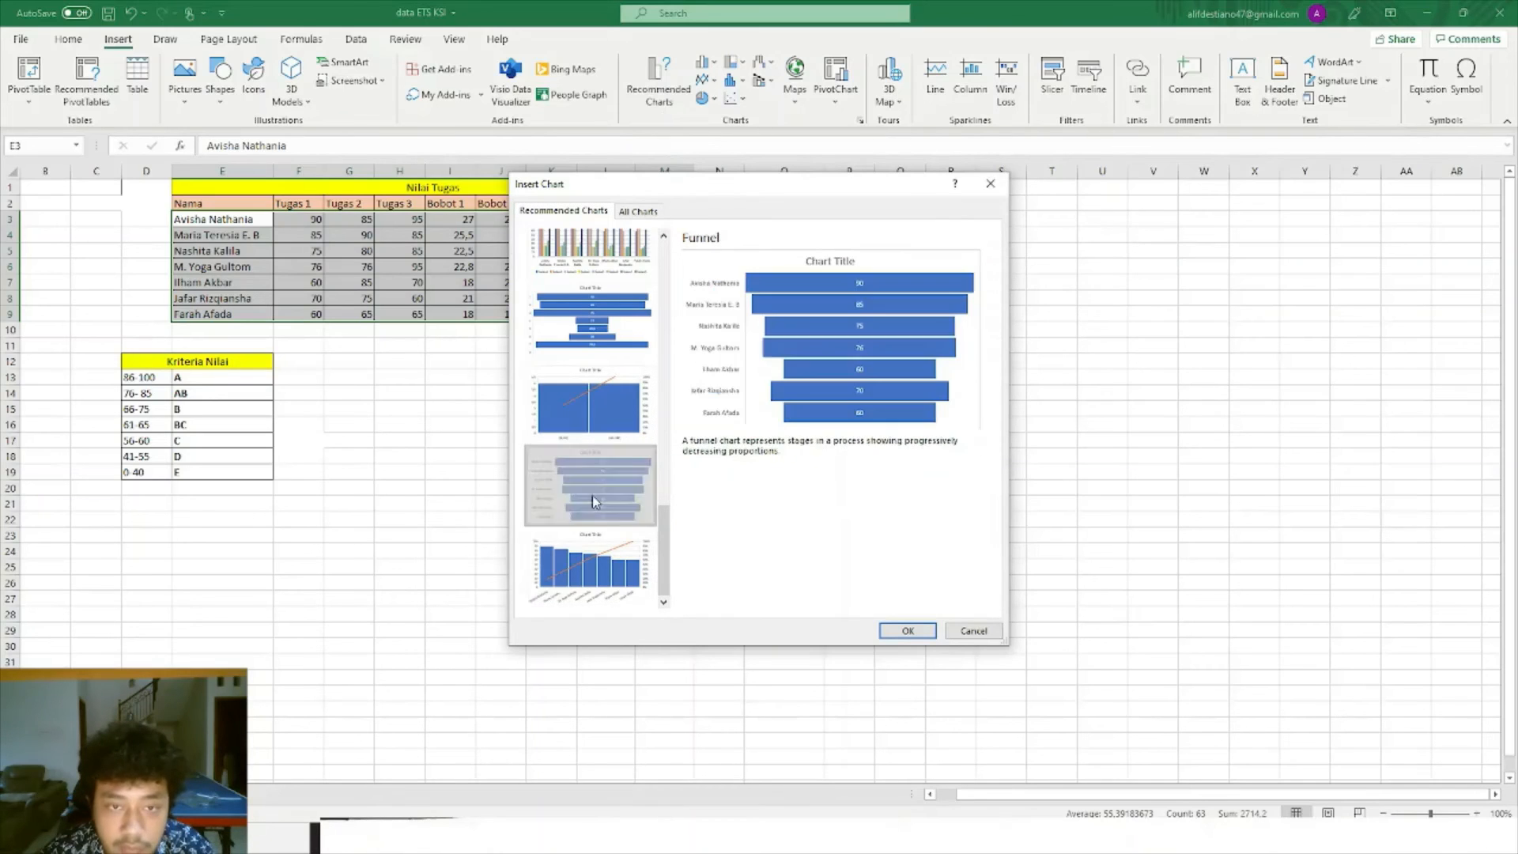
pyautogui.click(595, 428)
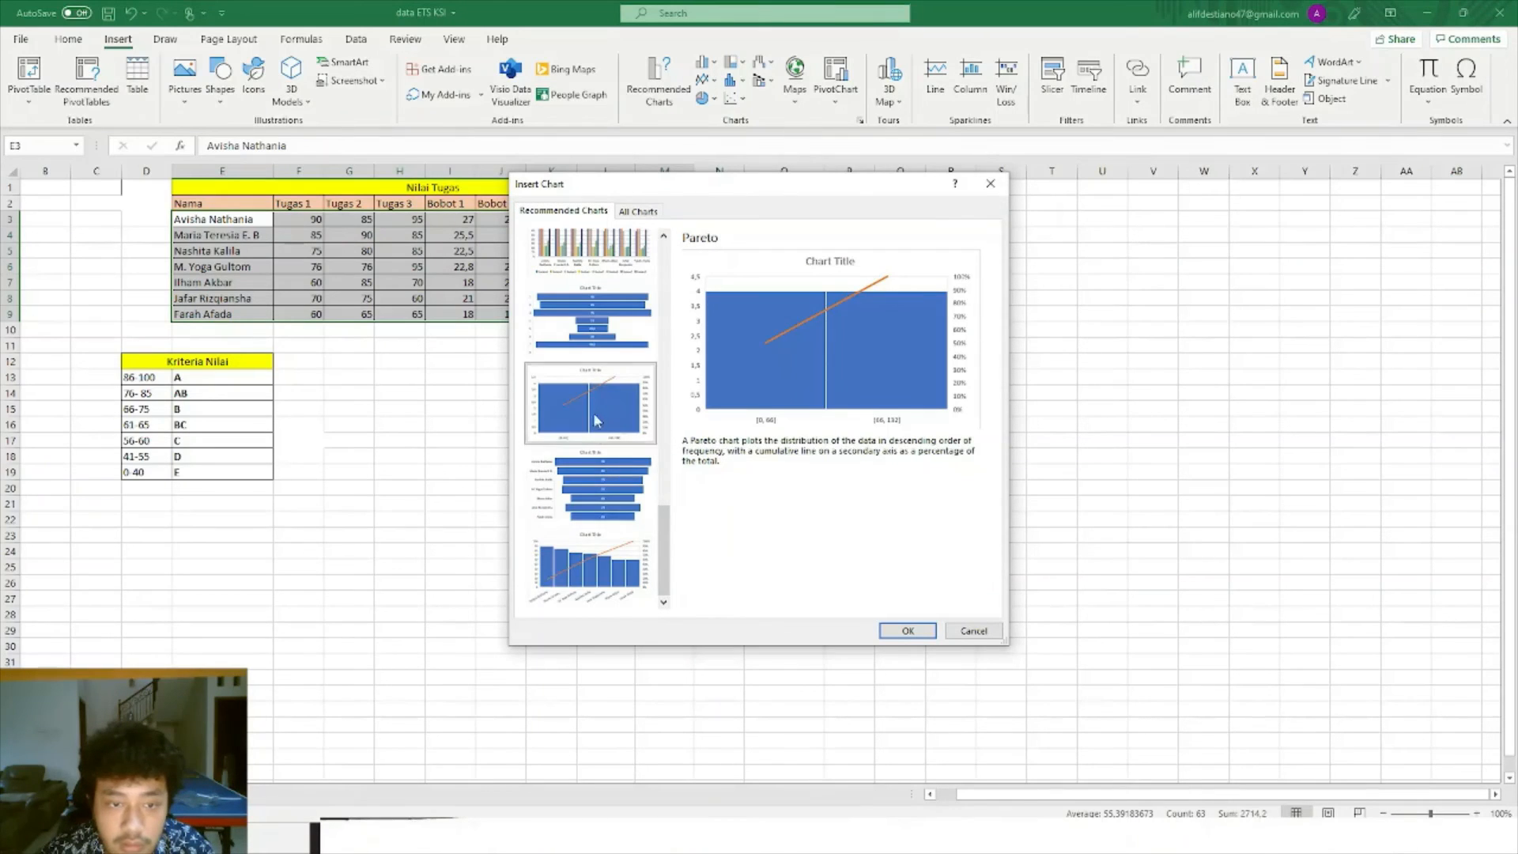
pyautogui.click(594, 338)
pyautogui.scroll(8, 595, 339)
pyautogui.click(598, 365)
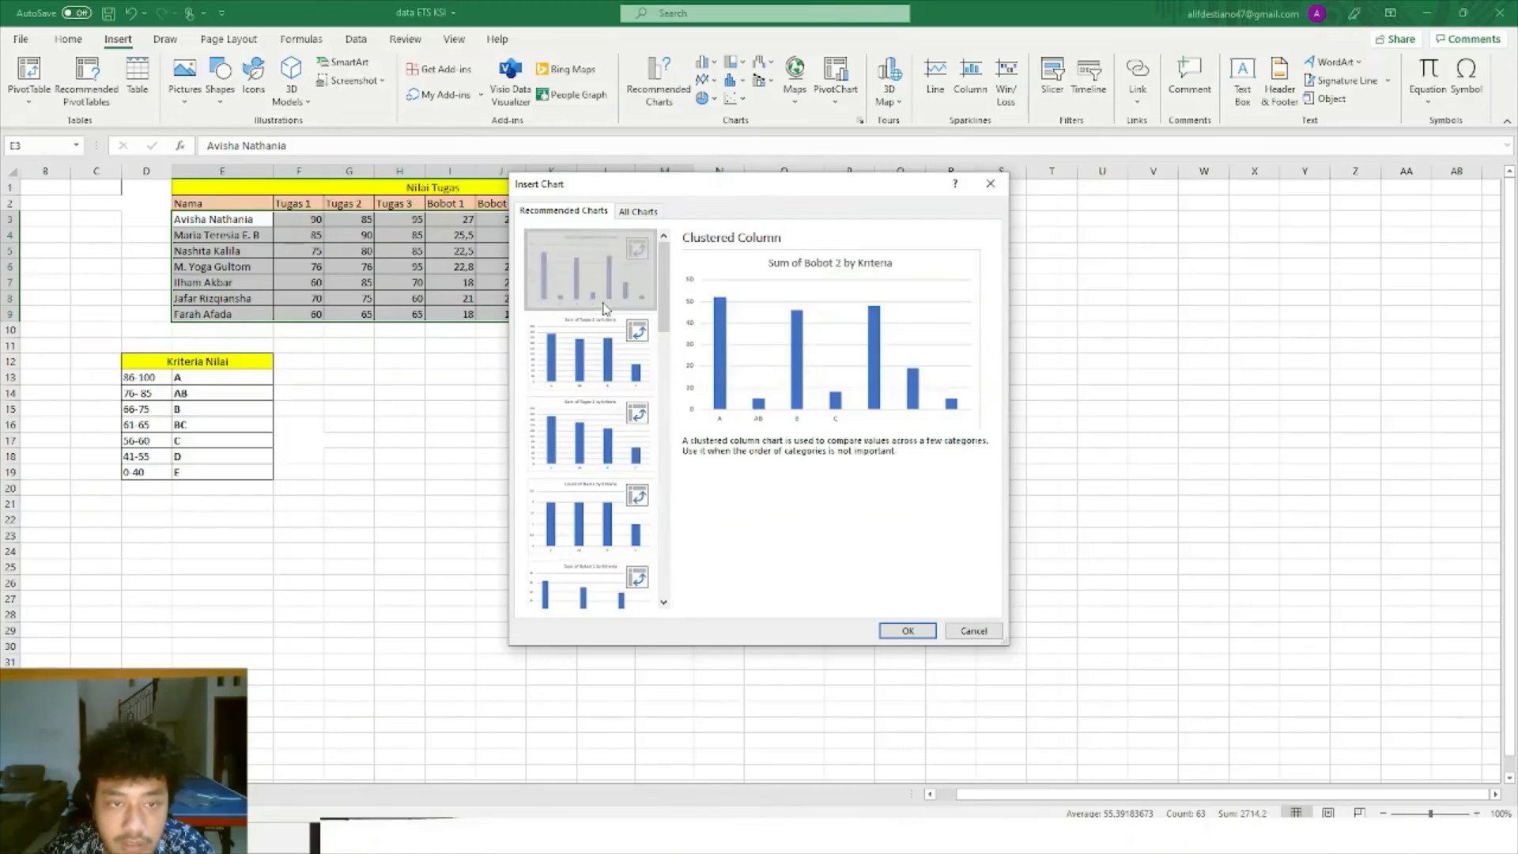
pyautogui.scroll(-8, 598, 365)
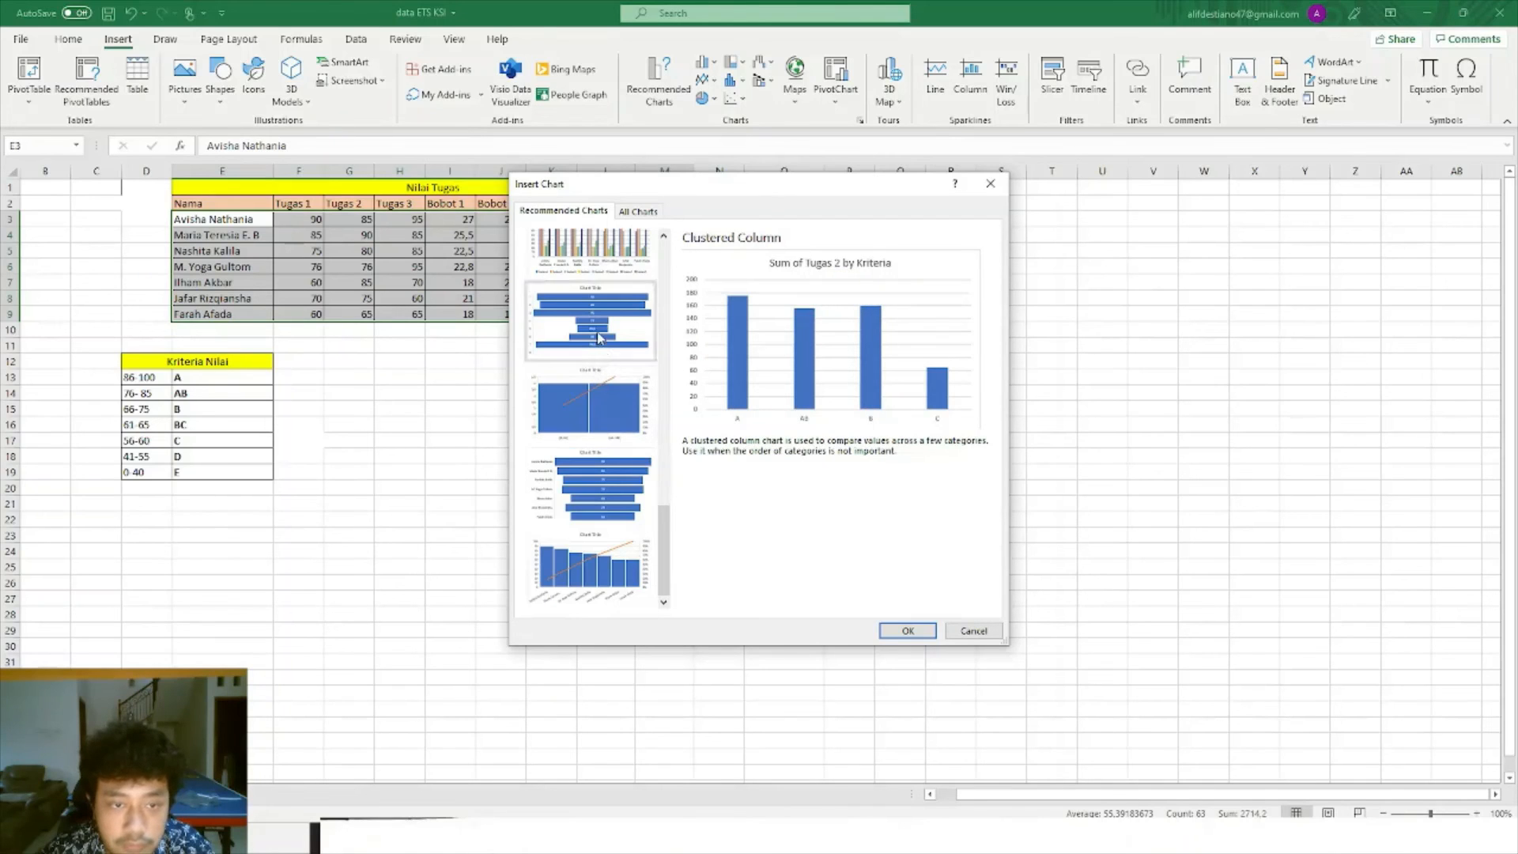
pyautogui.click(601, 338)
pyautogui.click(601, 385)
pyautogui.click(610, 484)
# Insert the Pareto chart of student names with its cumulative percentage line.
pyautogui.click(610, 563)
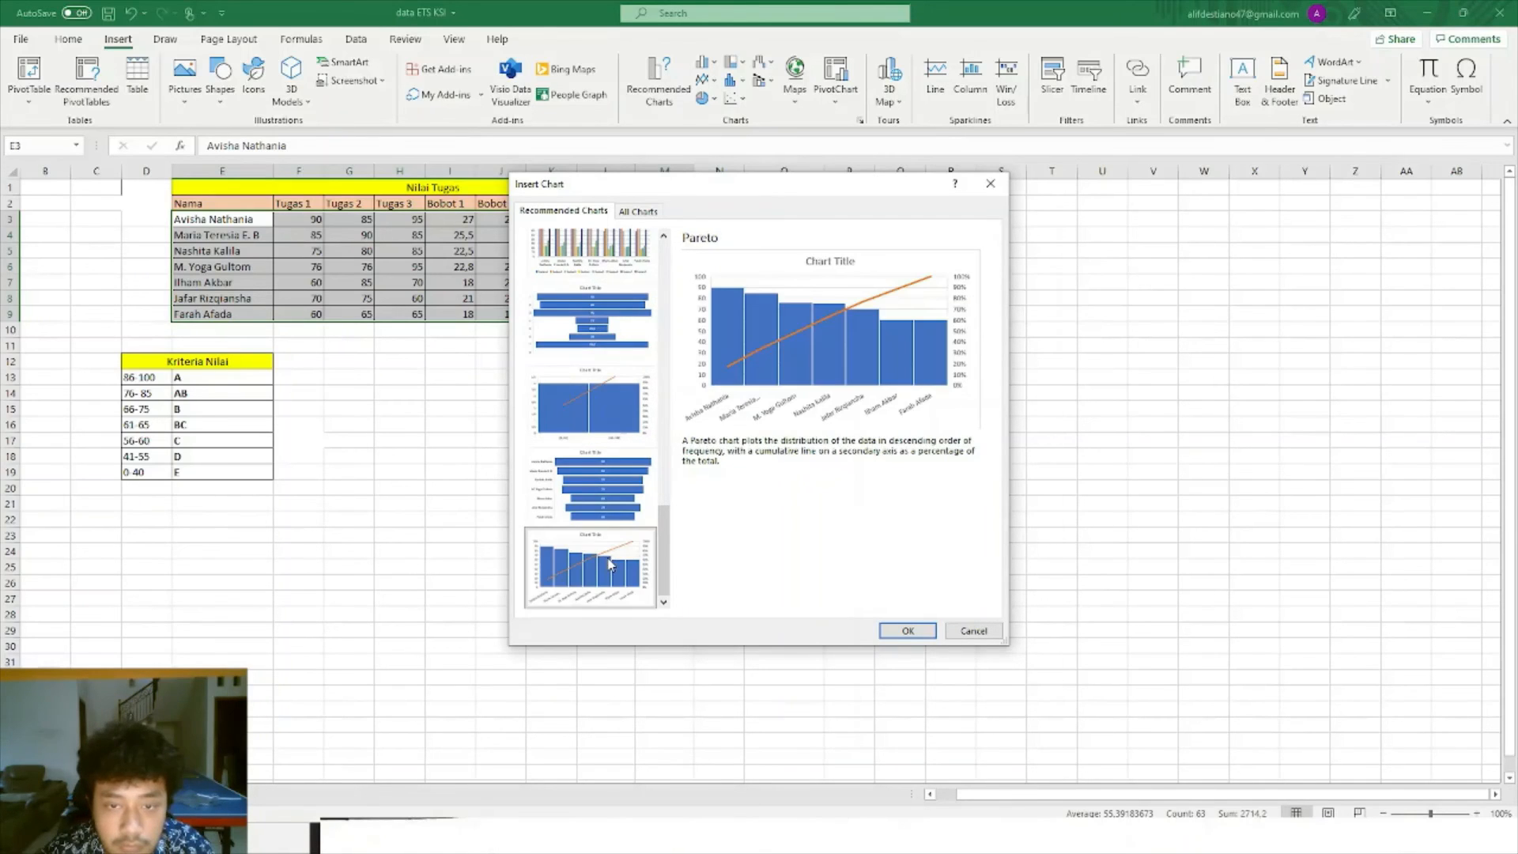
pyautogui.scroll(3, 616, 490)
pyautogui.scroll(-3, 617, 474)
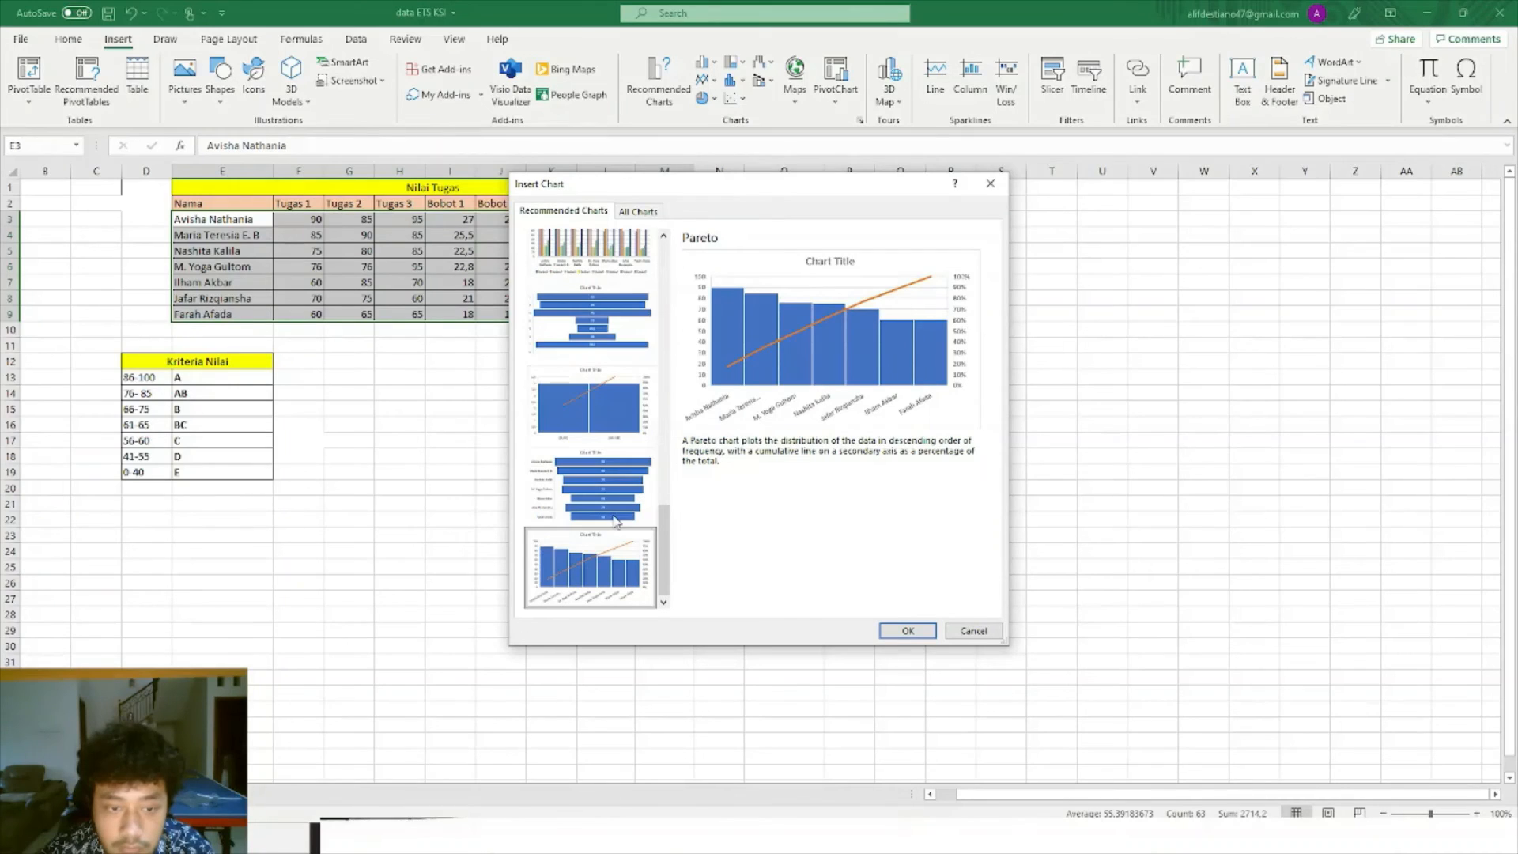
pyautogui.click(607, 406)
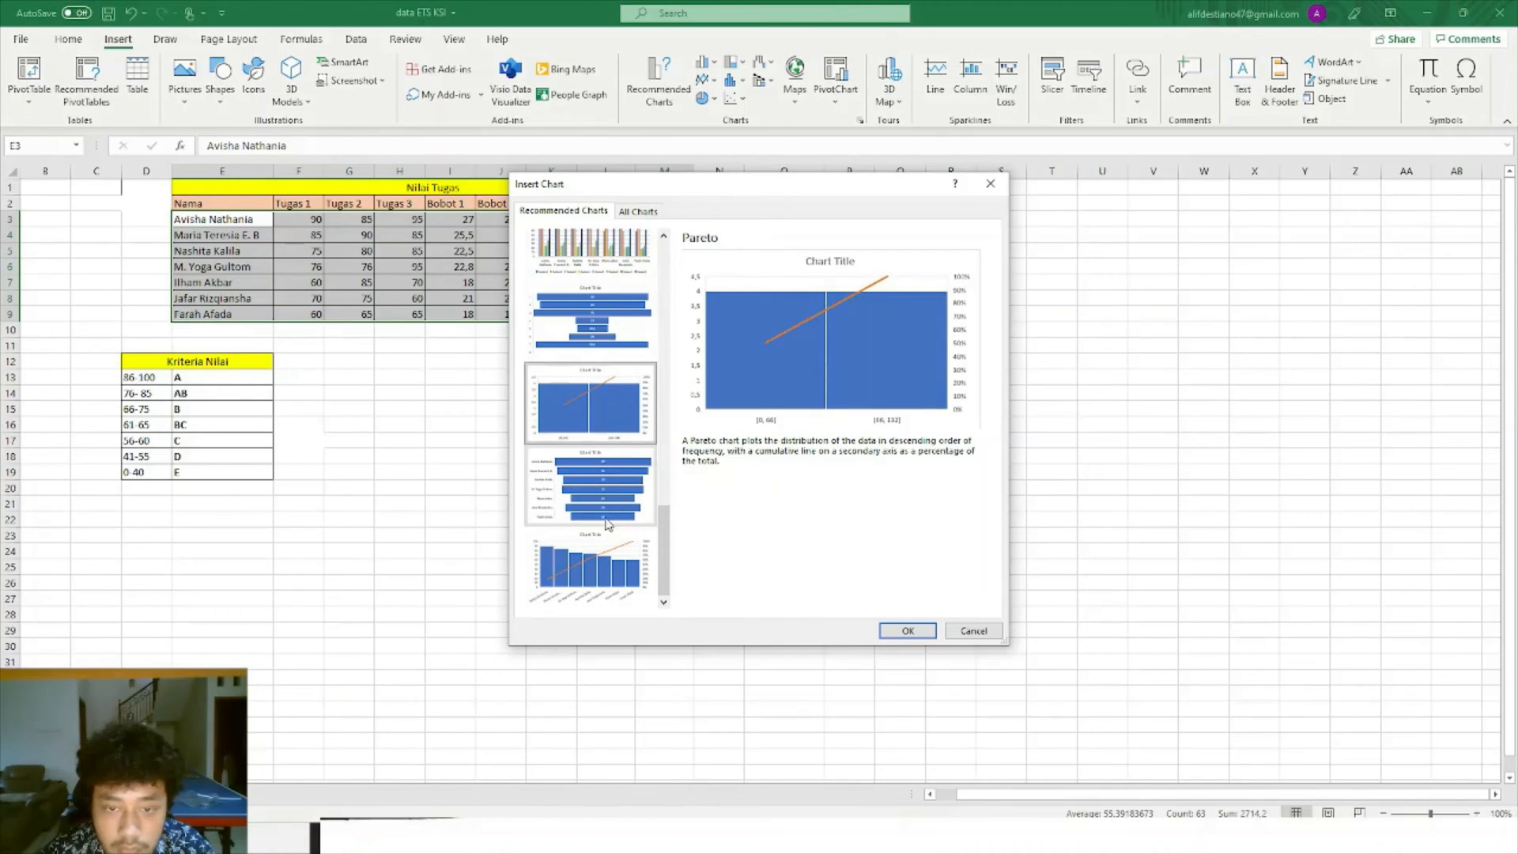
pyautogui.click(604, 563)
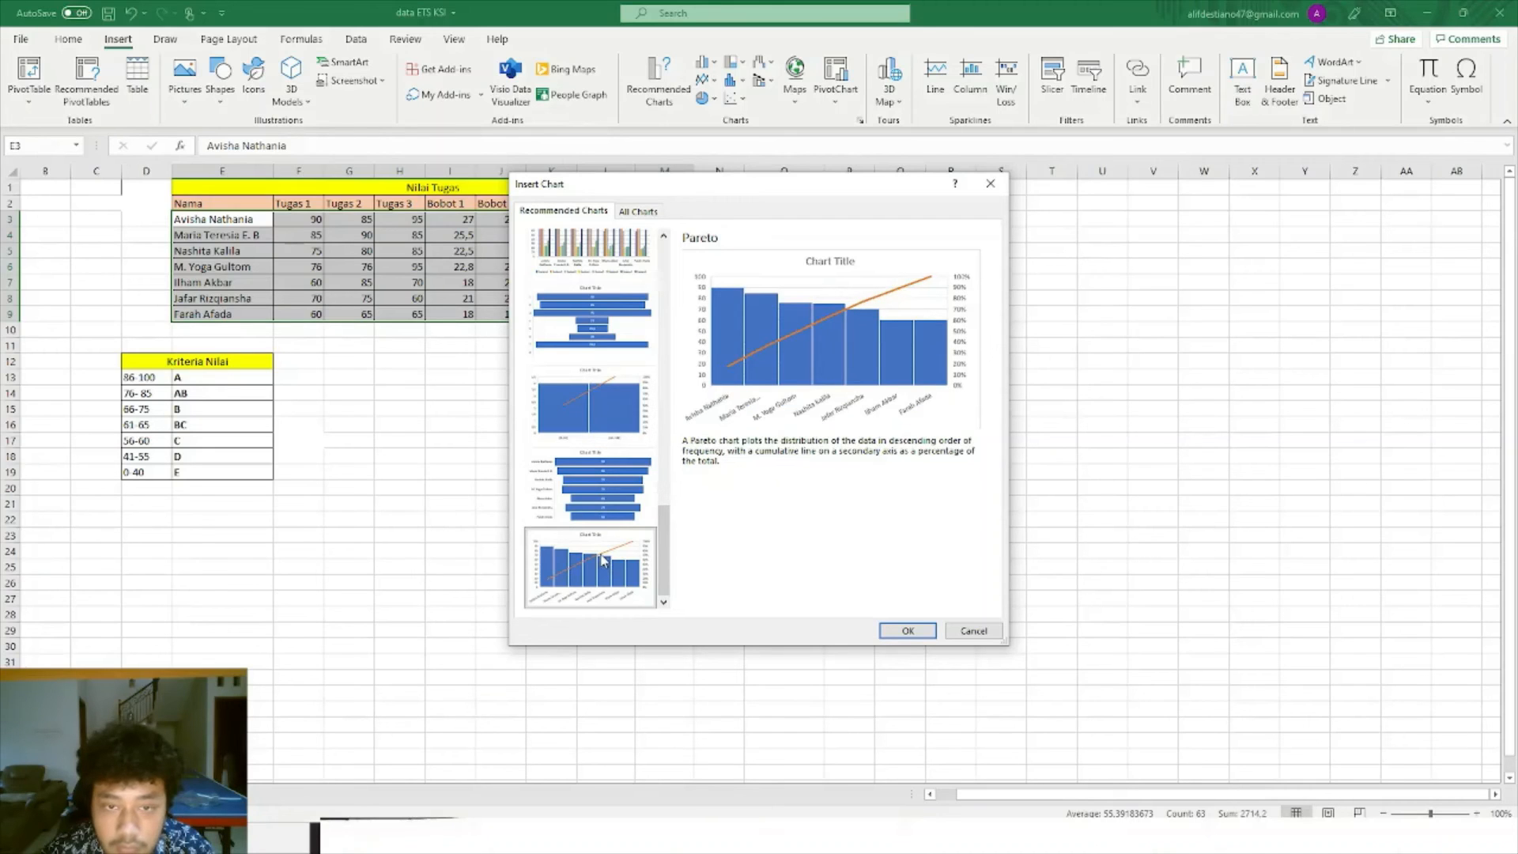
pyautogui.click(908, 630)
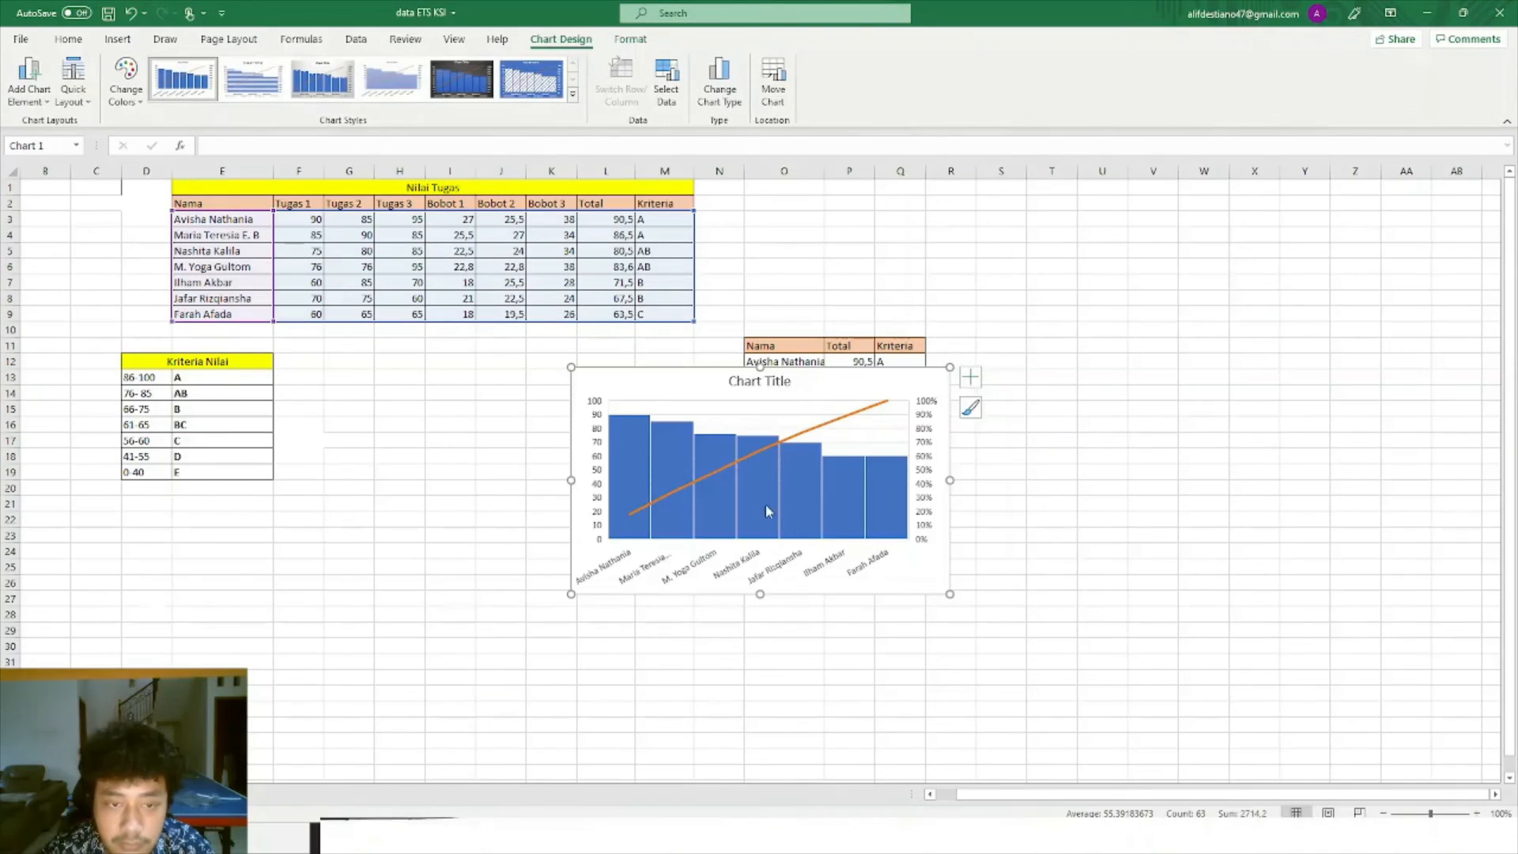
# Move the Pareto chart left, below the Nilai Tugas table.
pyautogui.click(756, 485)
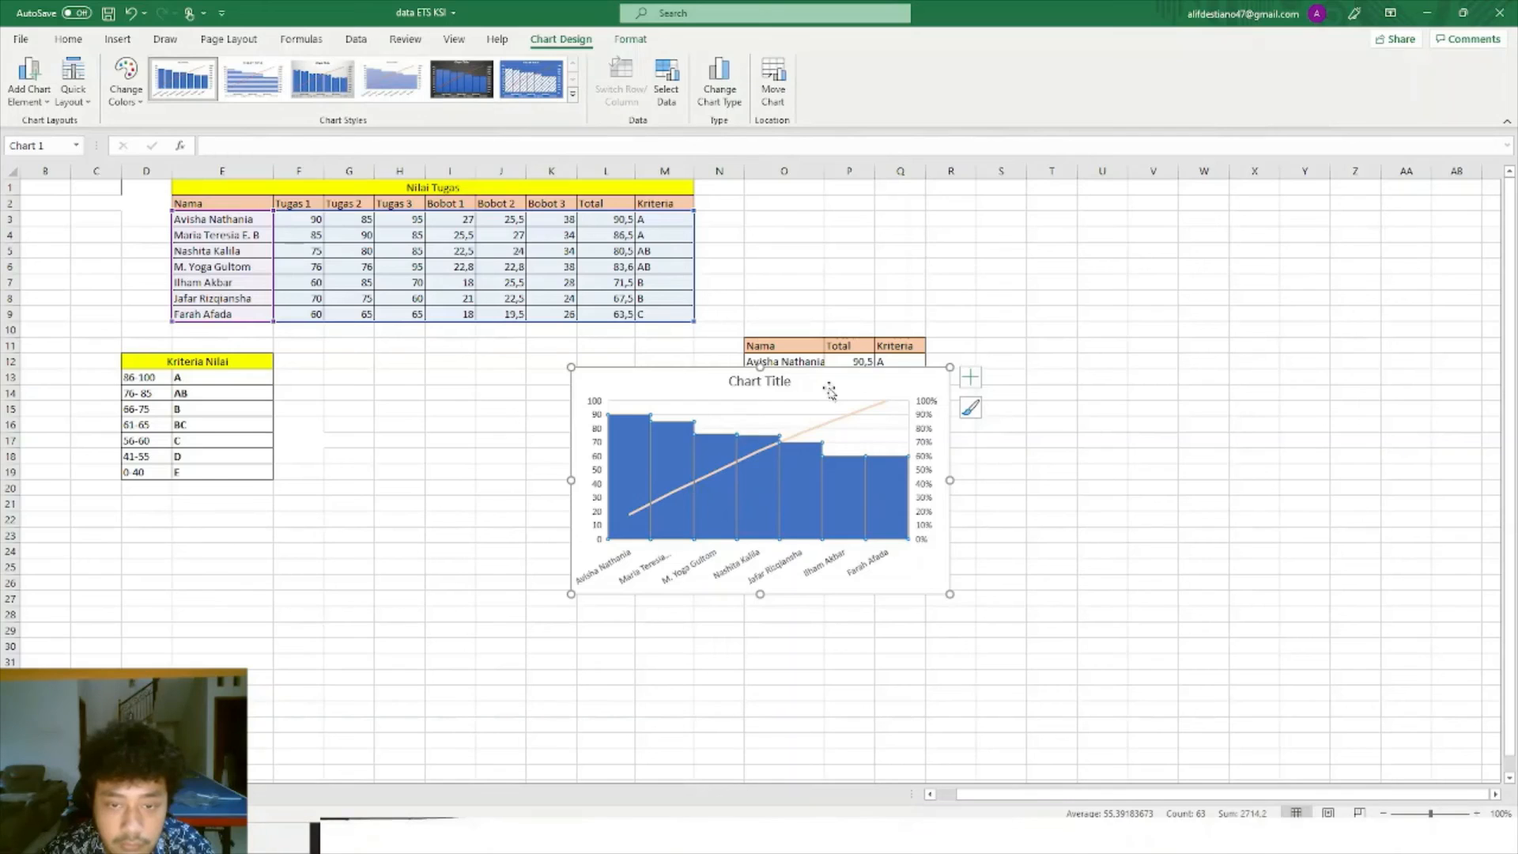
pyautogui.moveTo(830, 391); pyautogui.dragTo(572, 415)
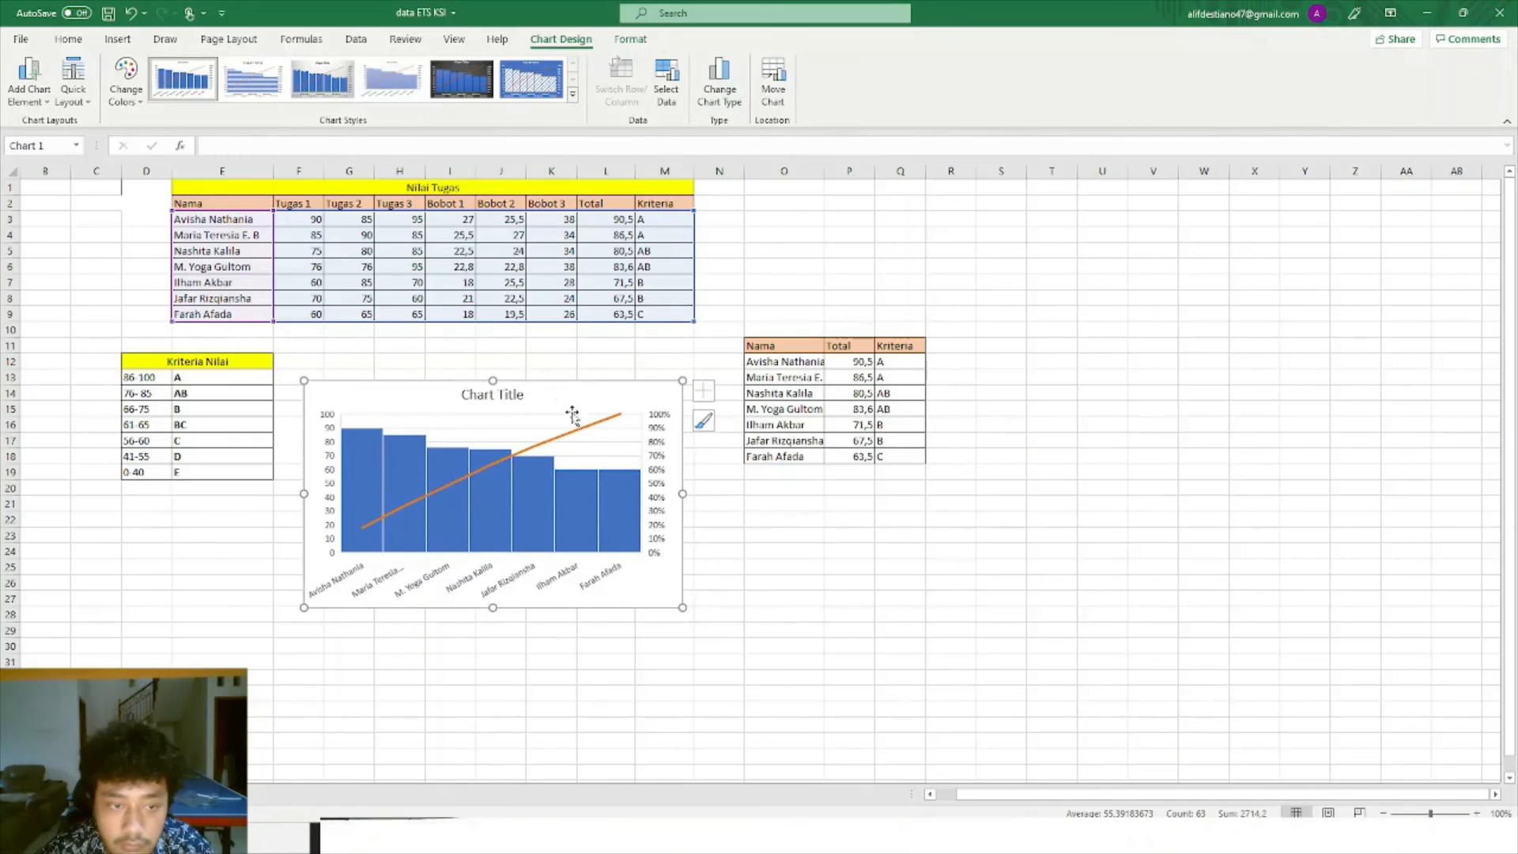
pyautogui.click(825, 569)
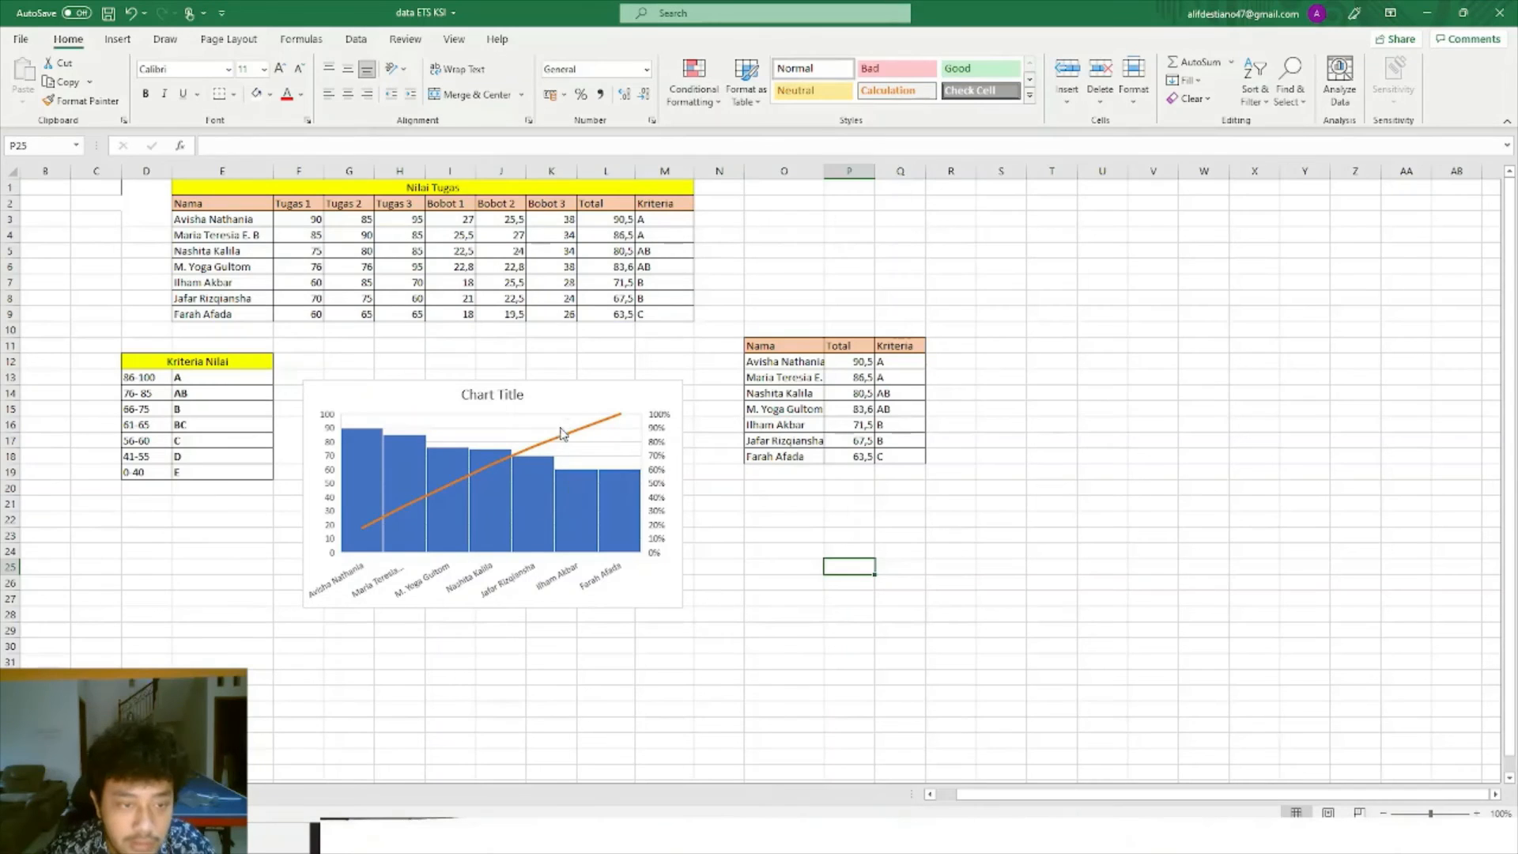
# Review the chart's series and axis labels in Select Data, closing it unchanged.
pyautogui.click(542, 402)
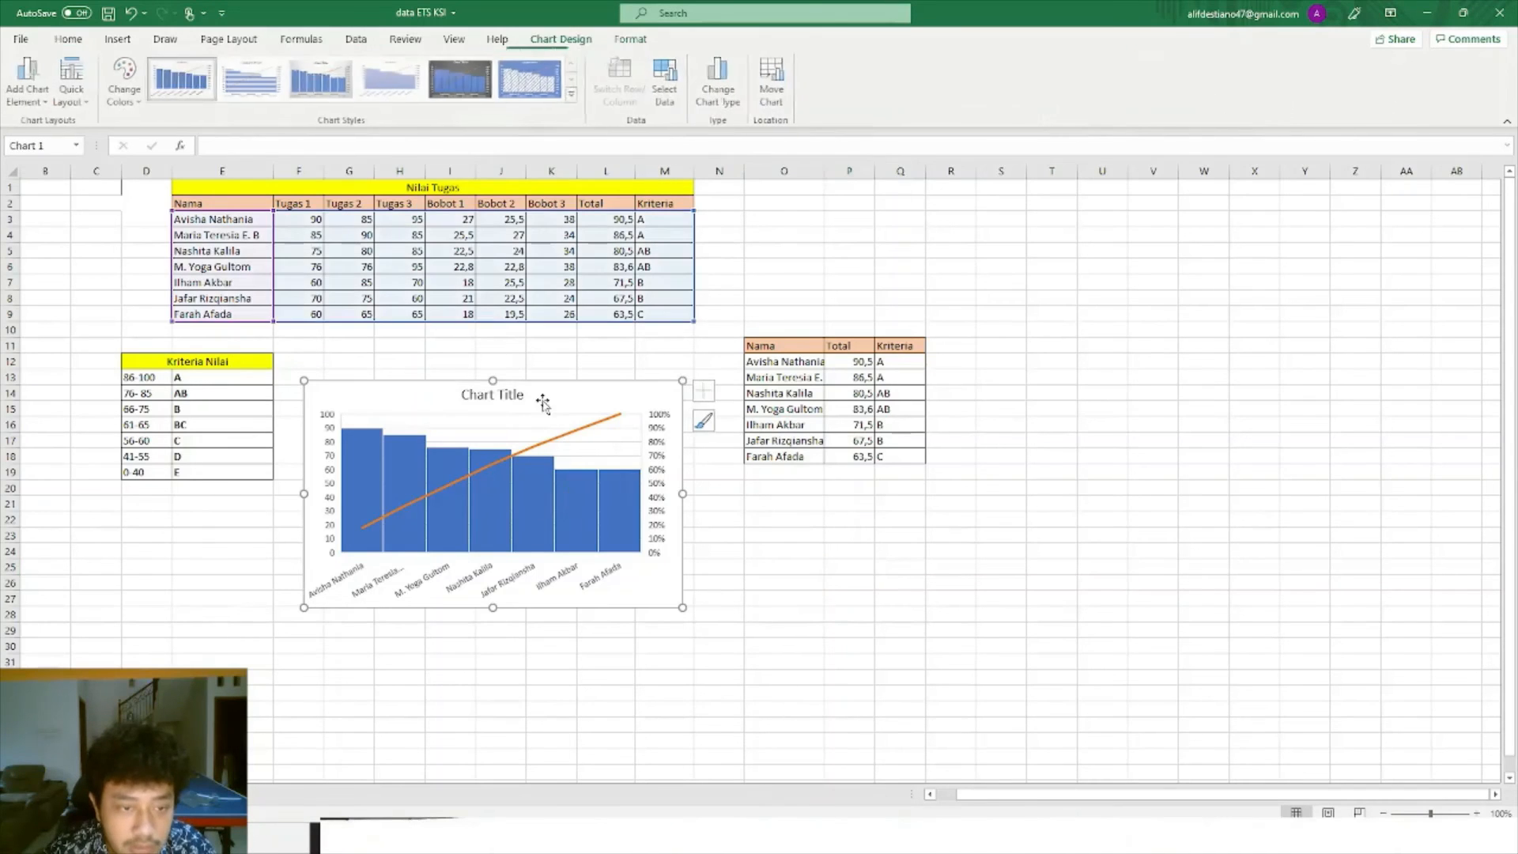
pyautogui.click(706, 394)
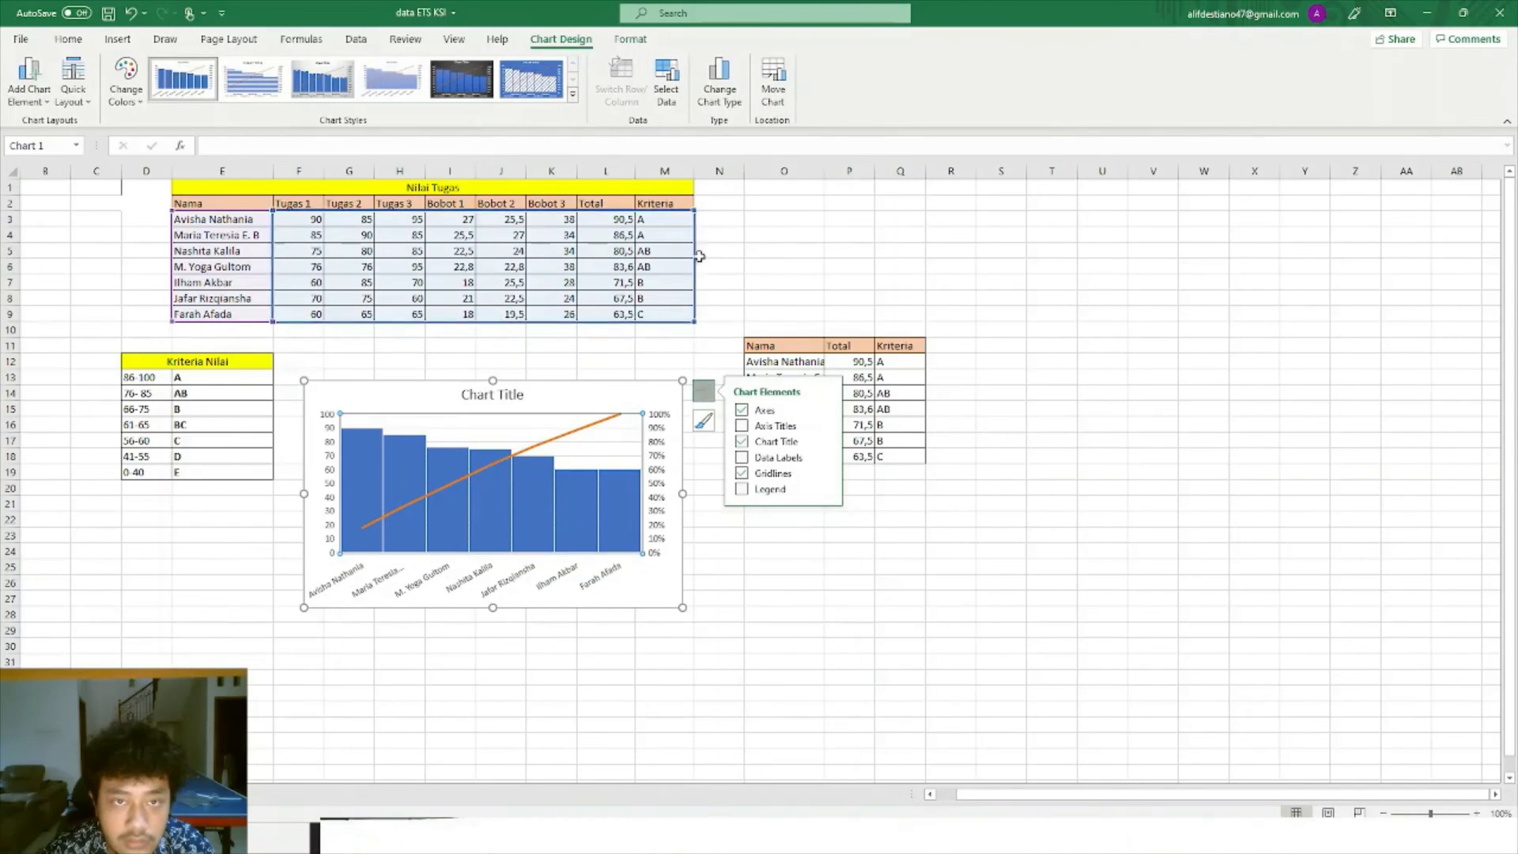
pyautogui.click(667, 87)
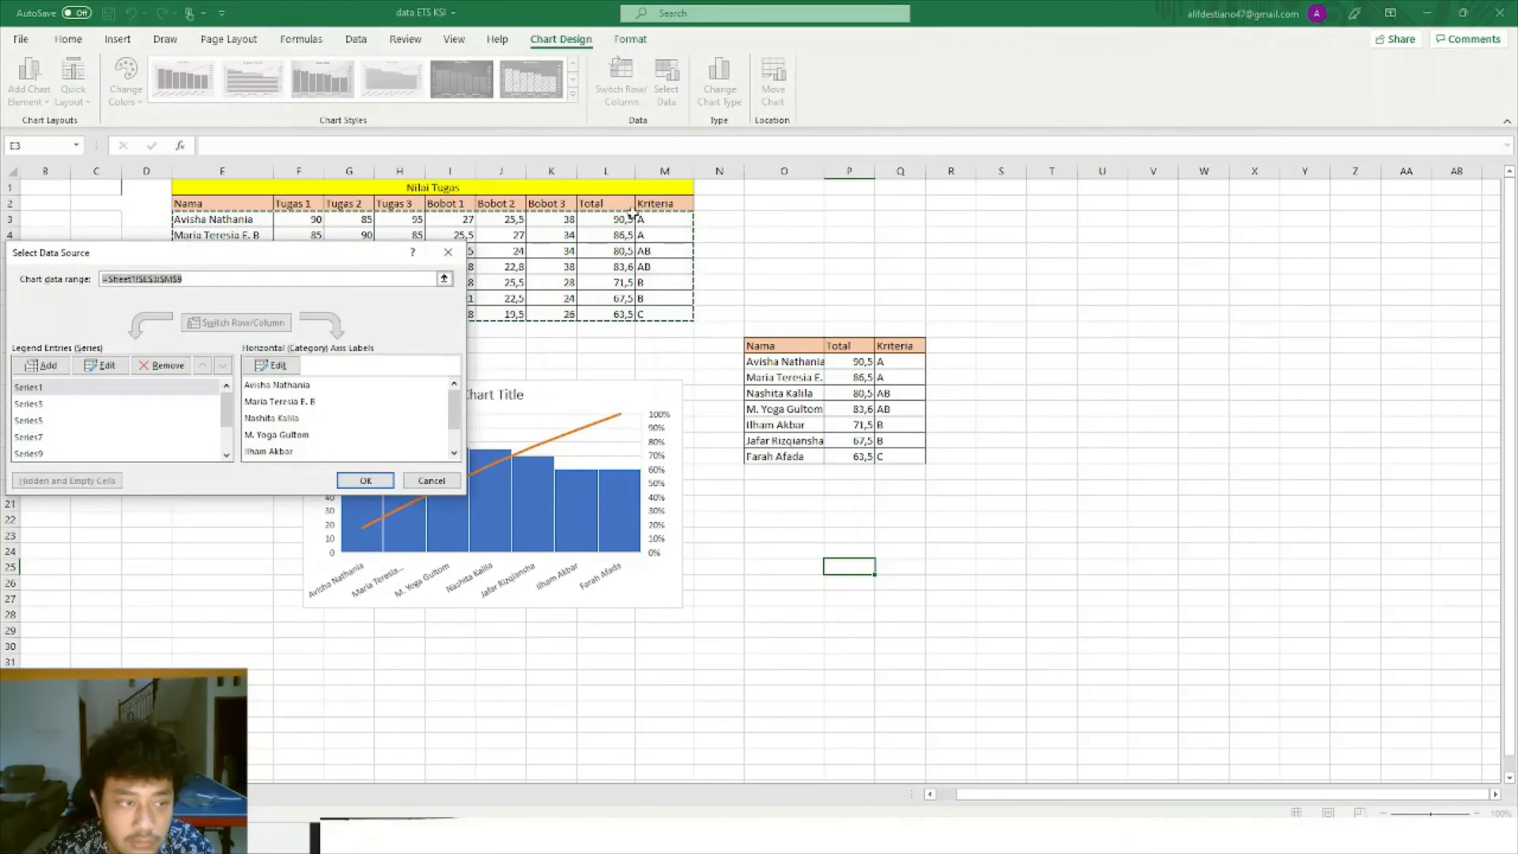
pyautogui.scroll(-1, 118, 416)
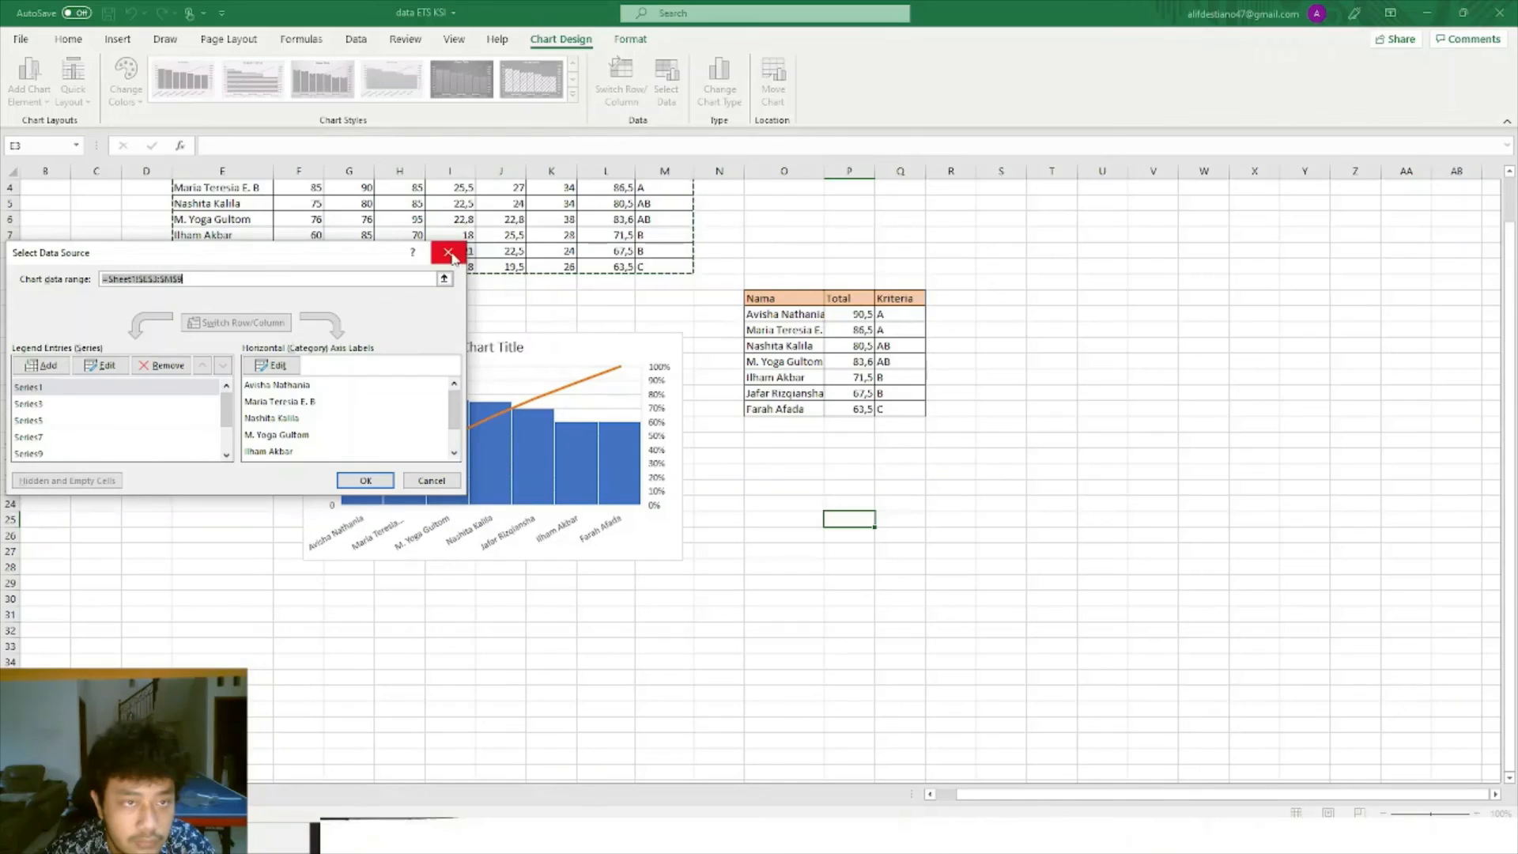
pyautogui.press('Return')
# Try a blue hatched style on the Pareto chart.
pyautogui.click(703, 373)
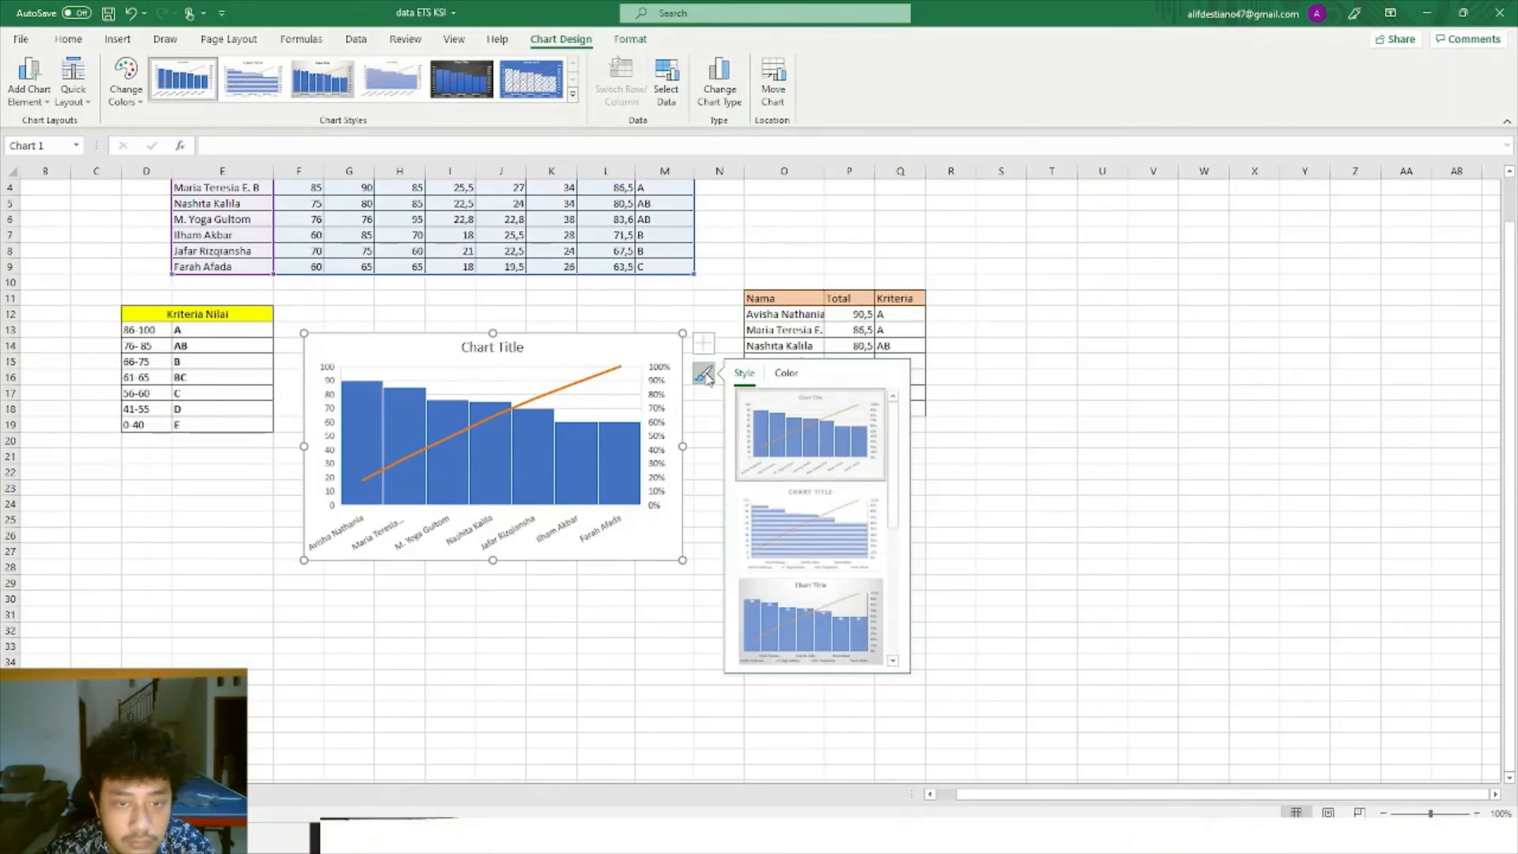
pyautogui.scroll(-3, 797, 562)
pyautogui.click(797, 561)
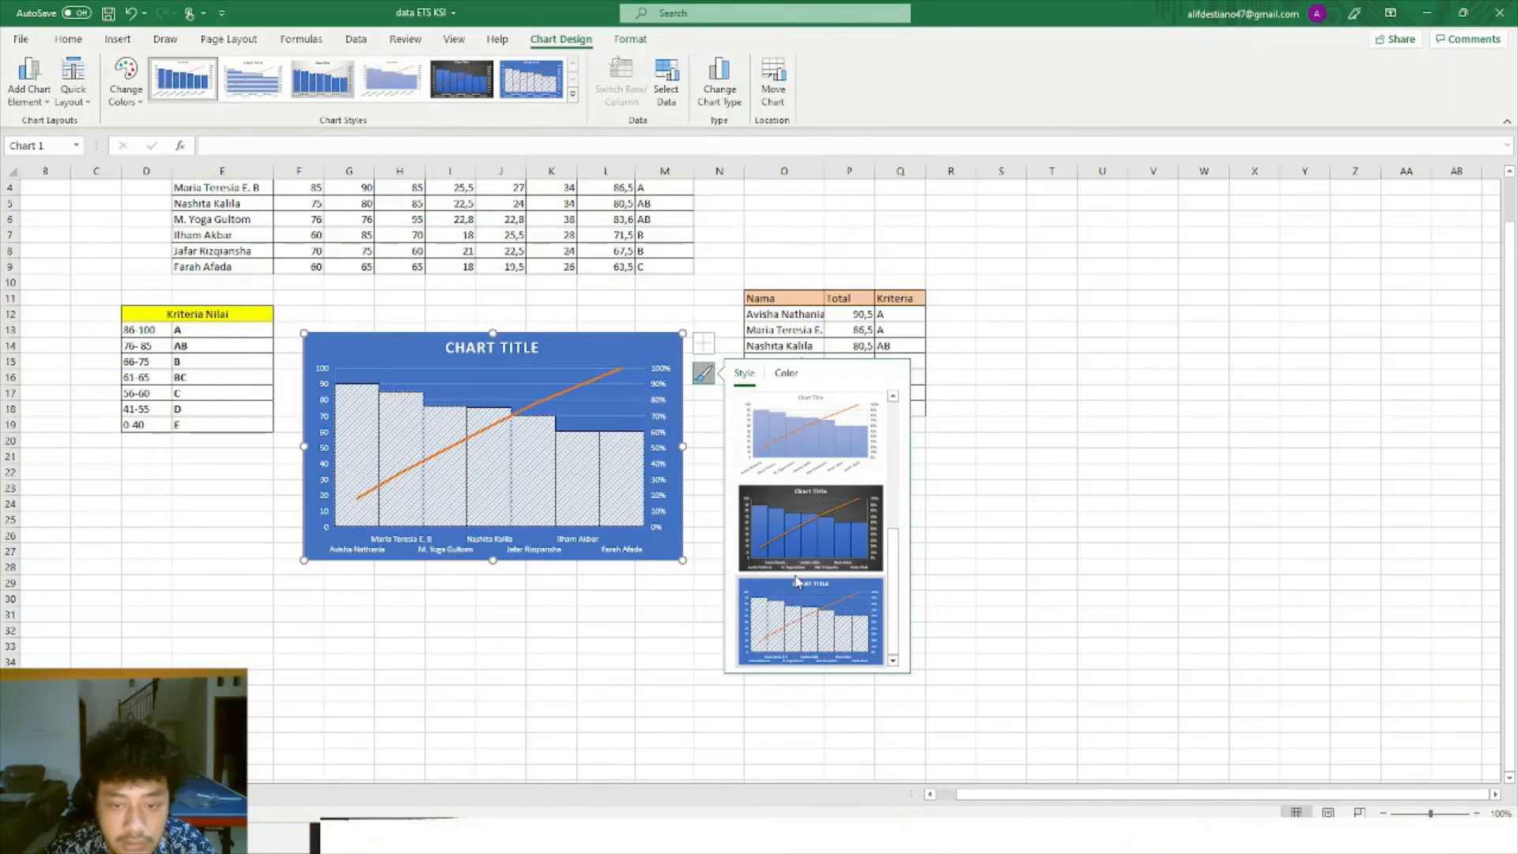
pyautogui.scroll(3, 797, 562)
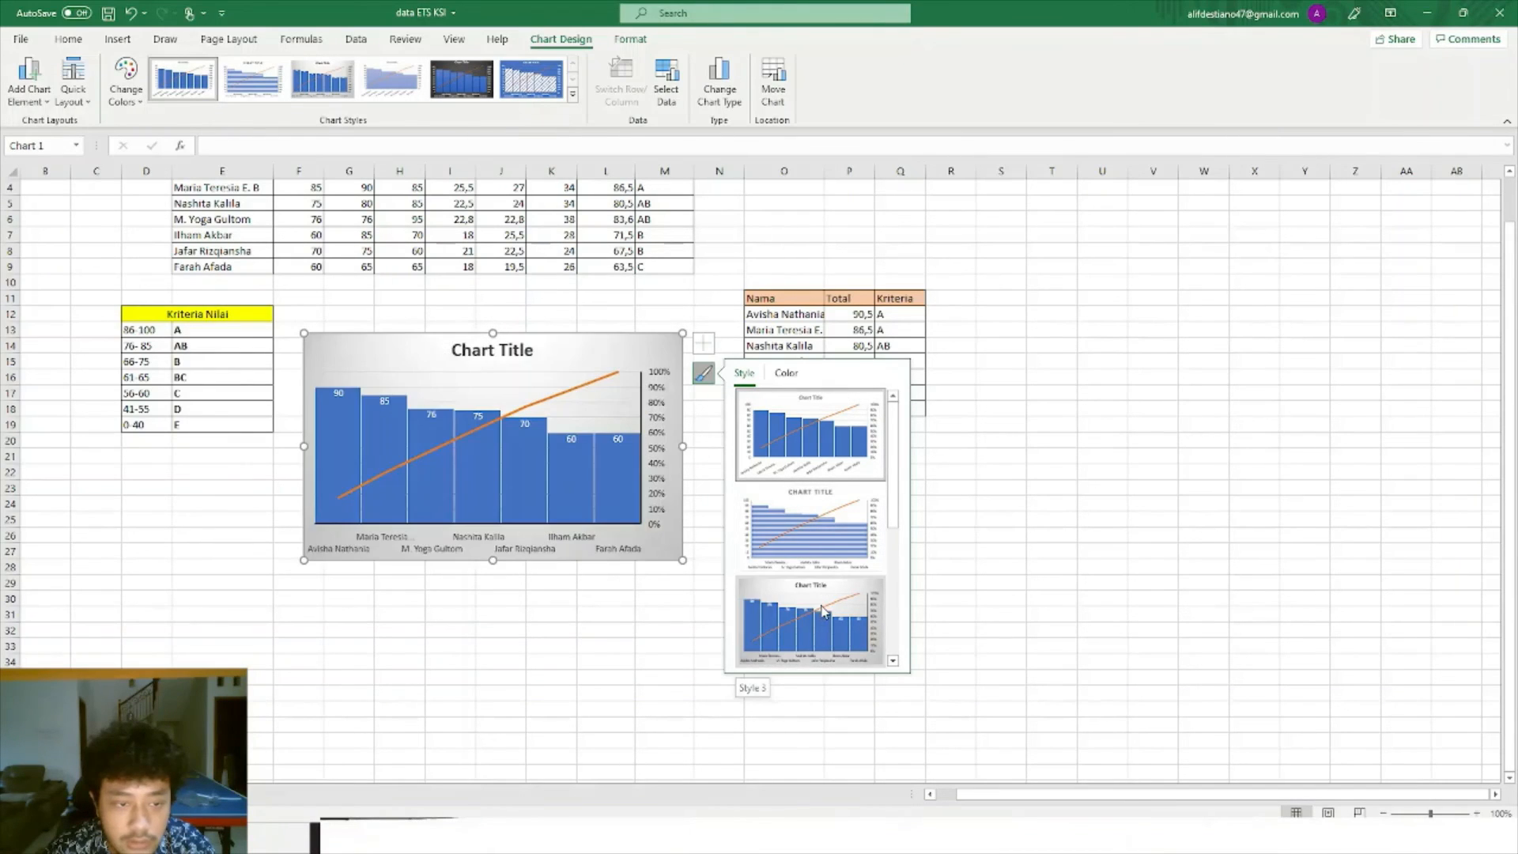
pyautogui.scroll(-2, 823, 609)
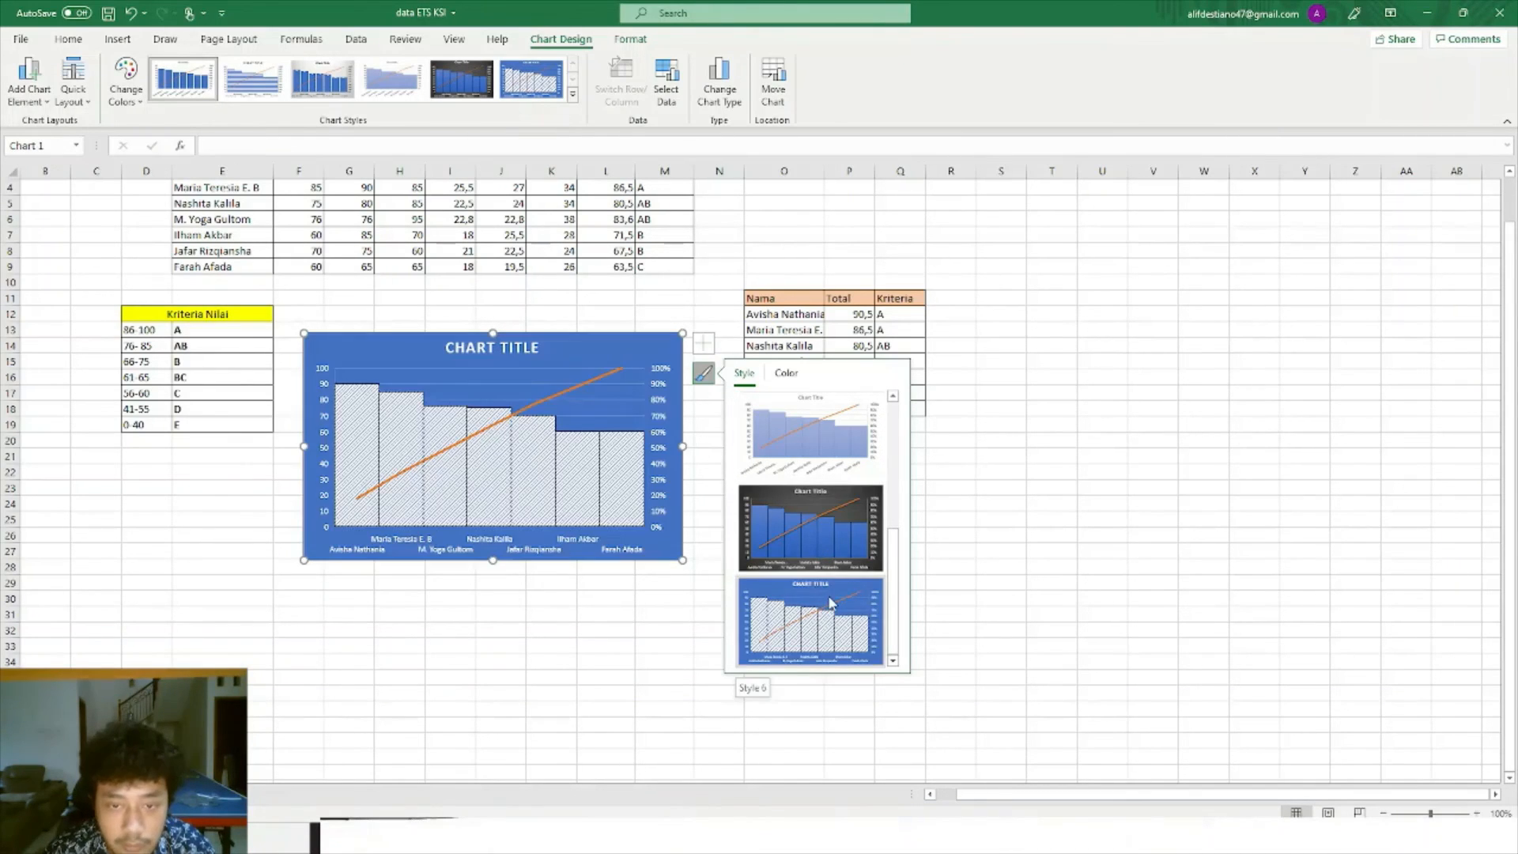
# Apply the Colorful green/blue palette: green bars and a blue cumulative line.
pyautogui.click(786, 373)
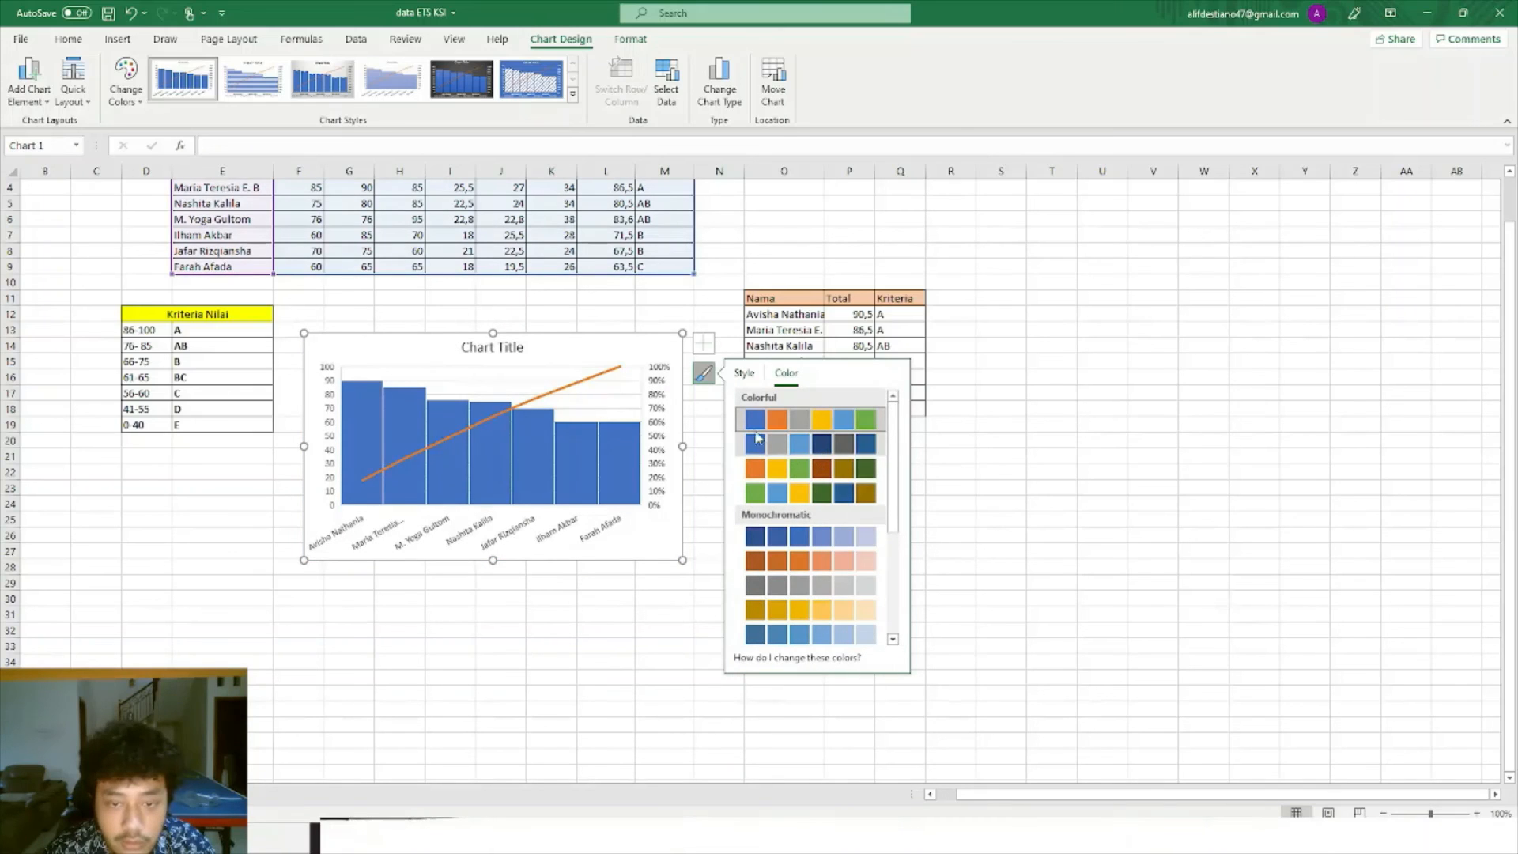
pyautogui.scroll(-3, 823, 474)
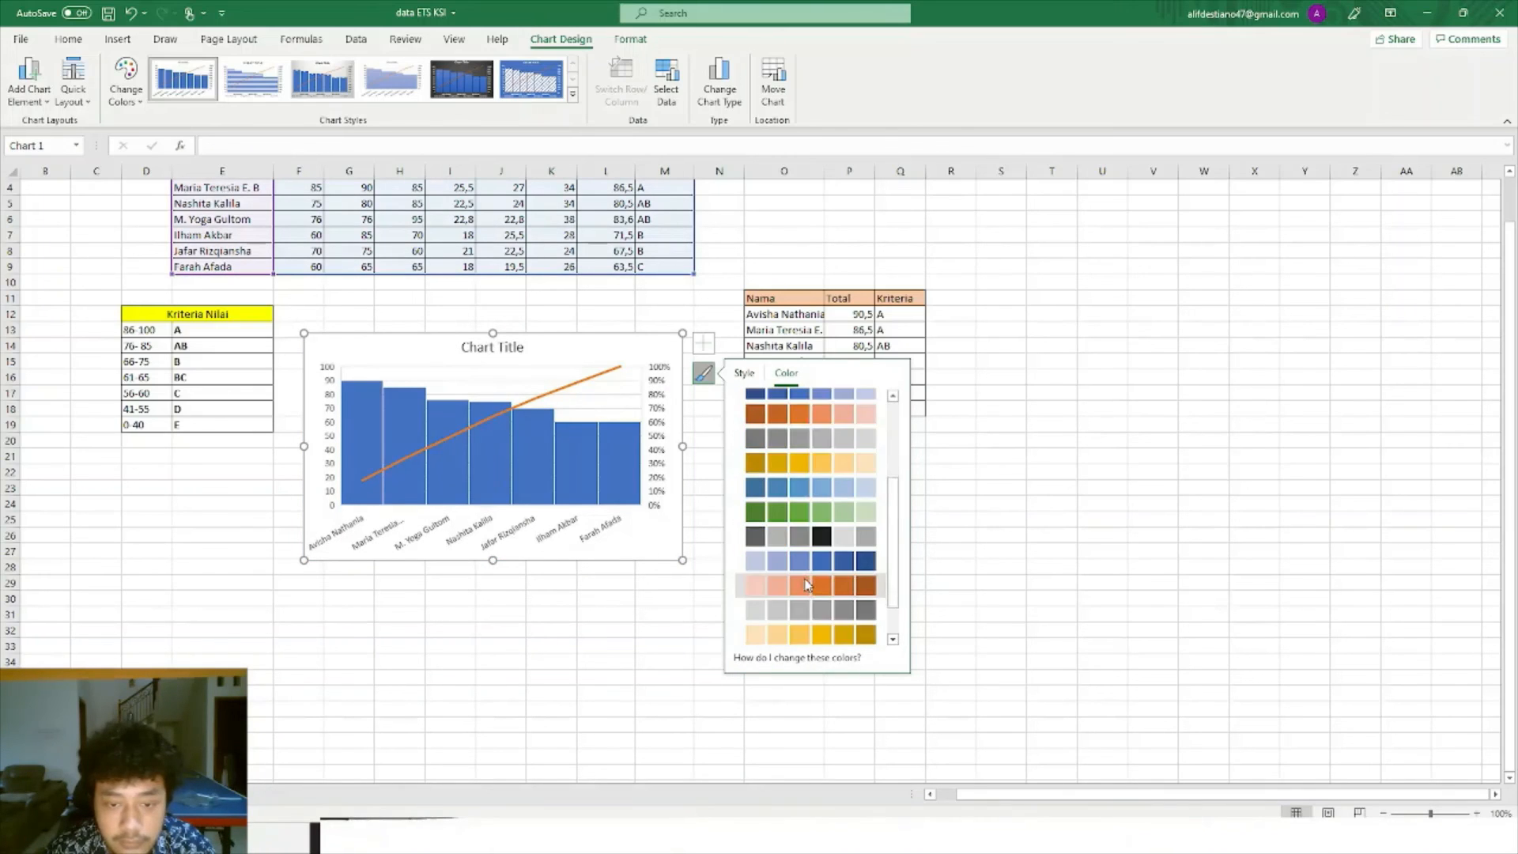
pyautogui.scroll(3, 836, 485)
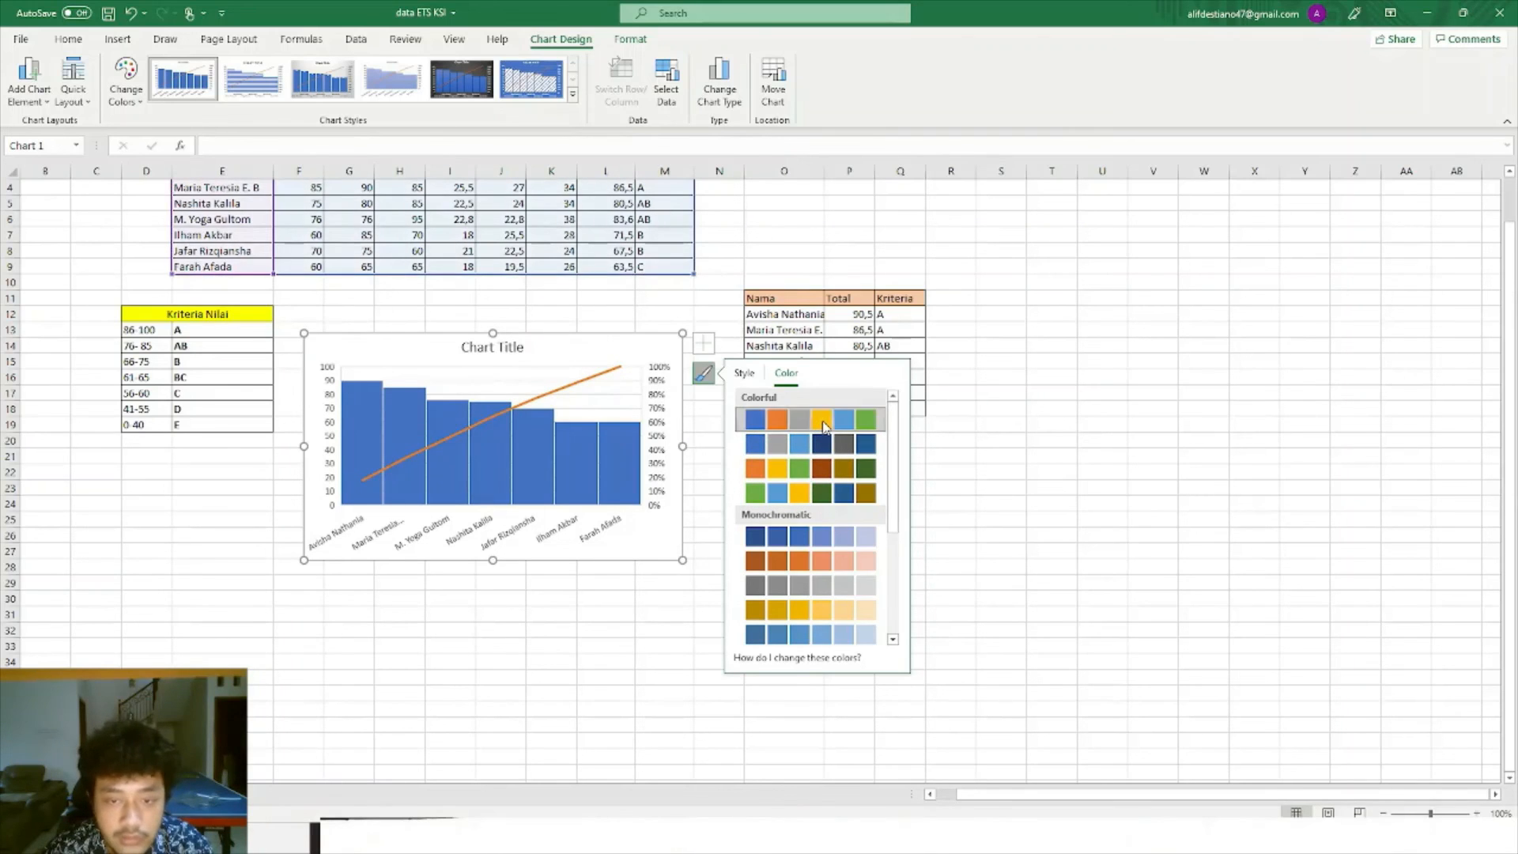
pyautogui.scroll(-2, 823, 468)
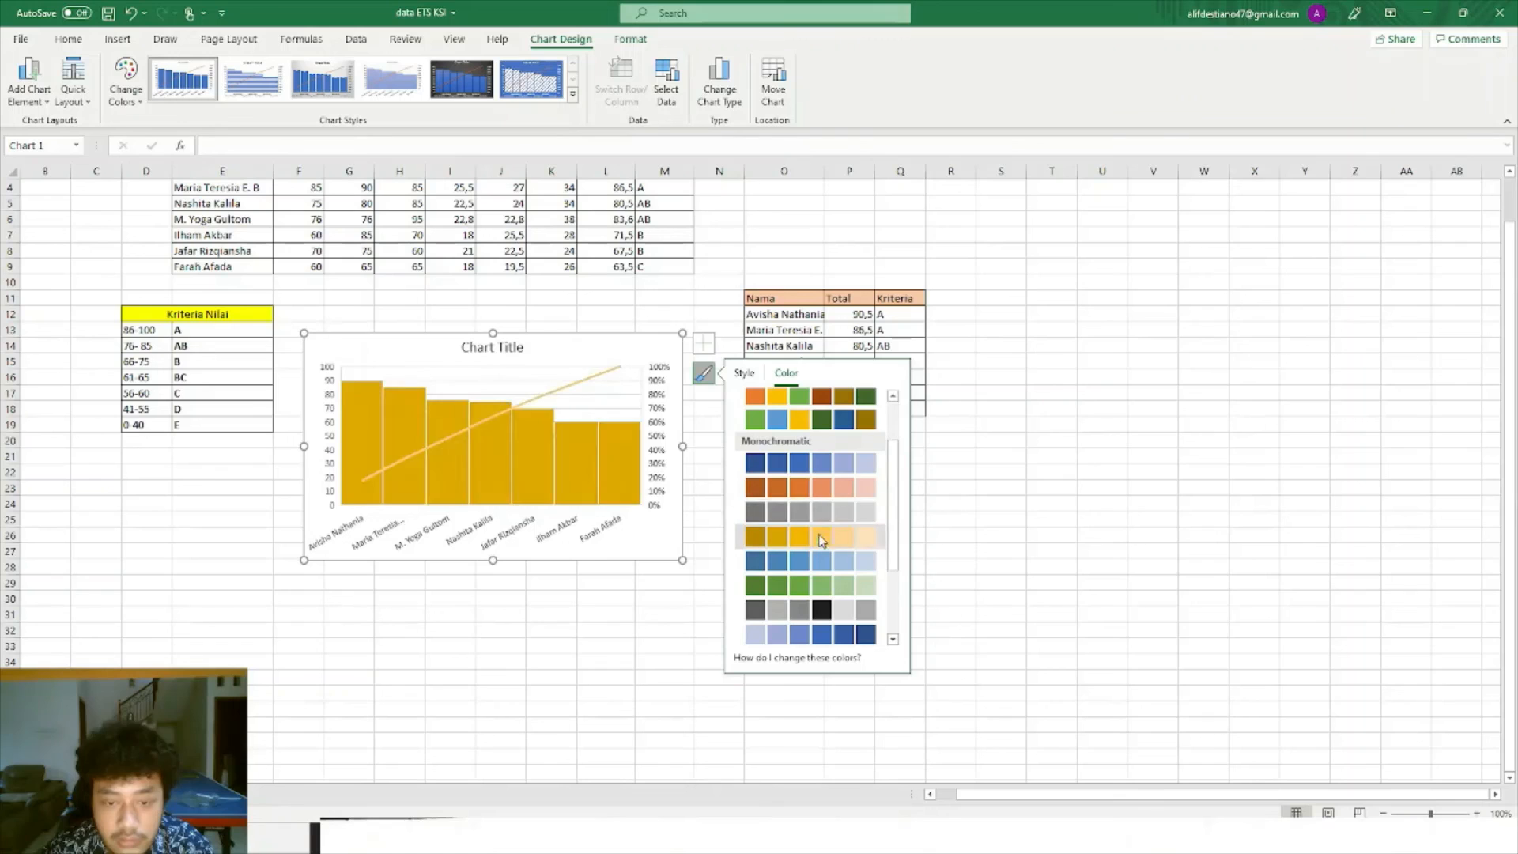
pyautogui.click(822, 492)
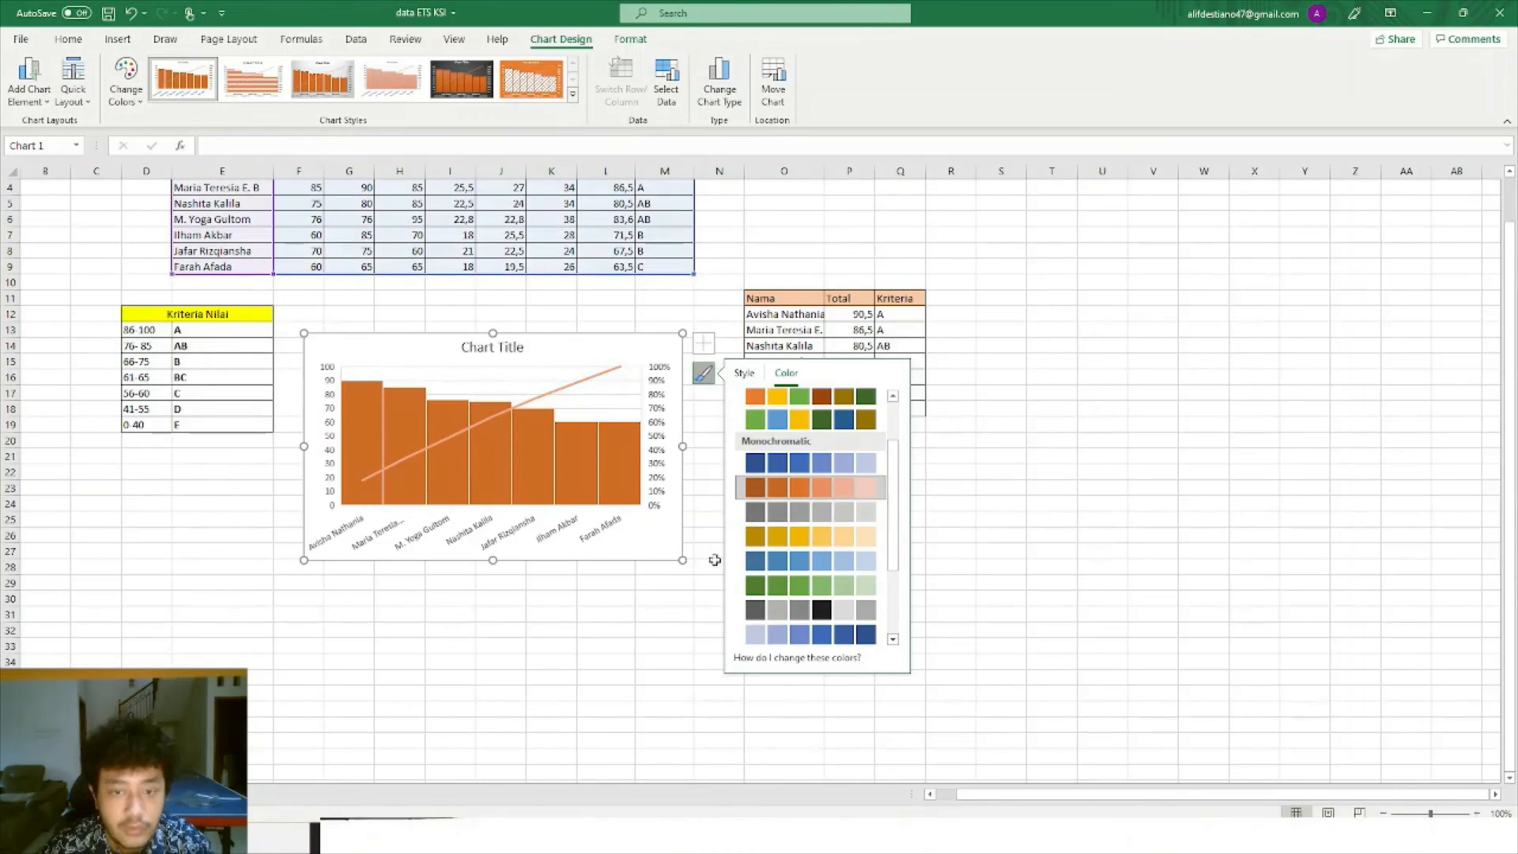
pyautogui.scroll(2, 805, 504)
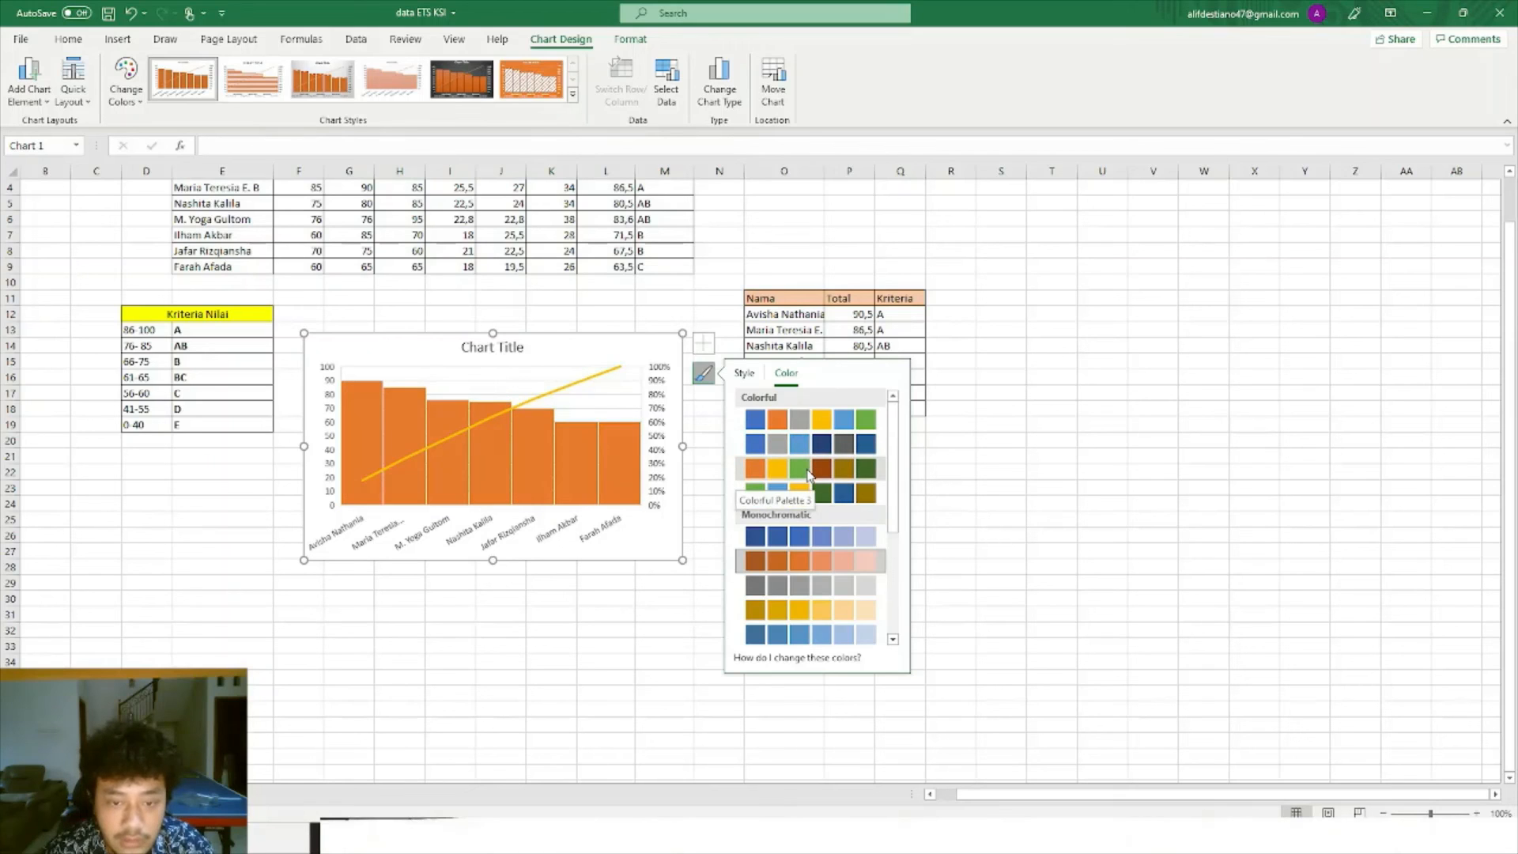
pyautogui.click(808, 474)
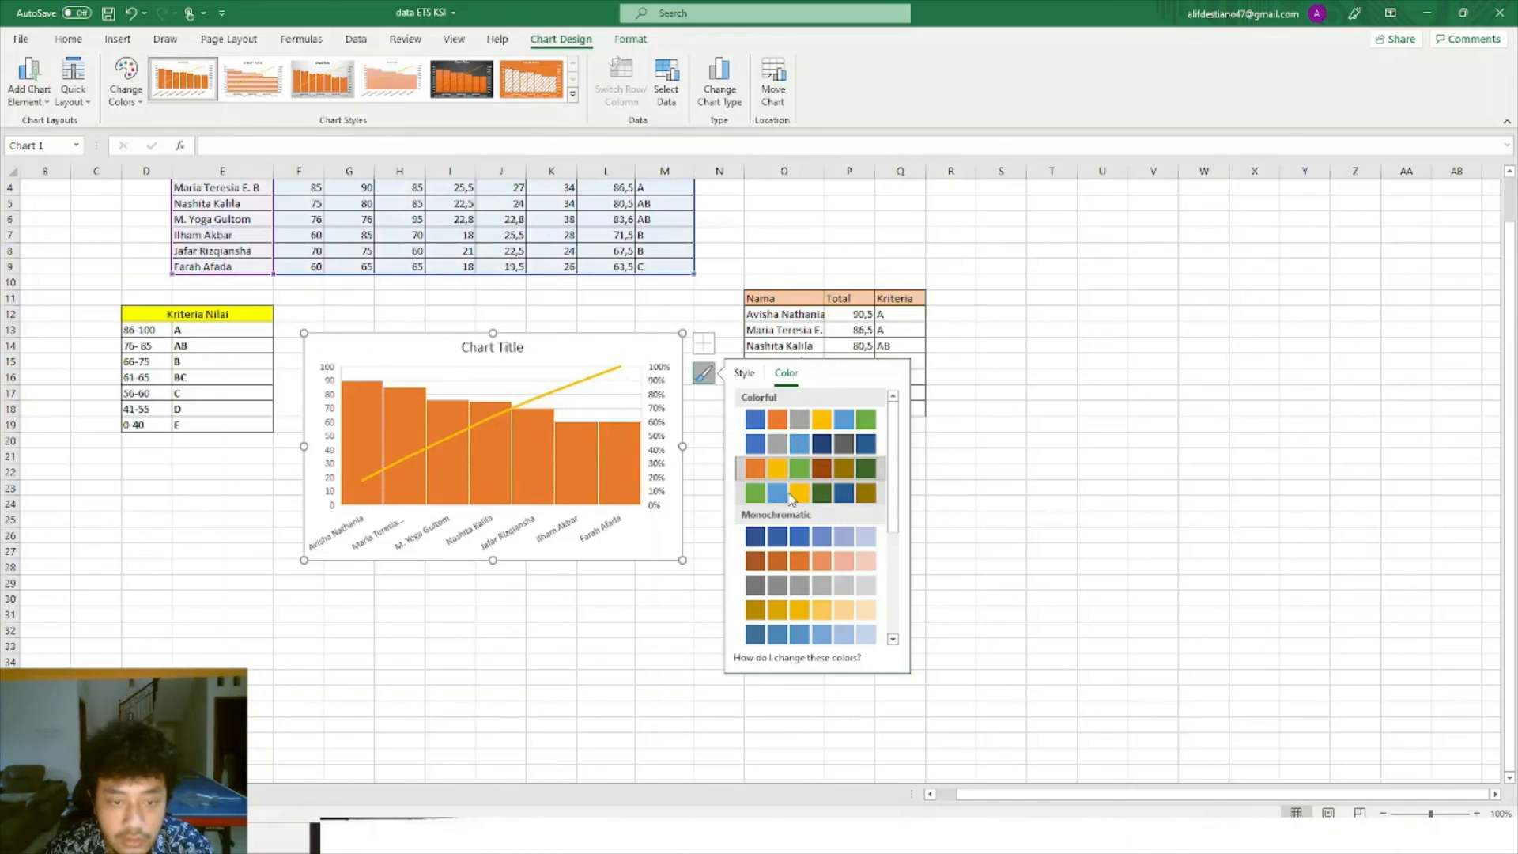
pyautogui.click(791, 494)
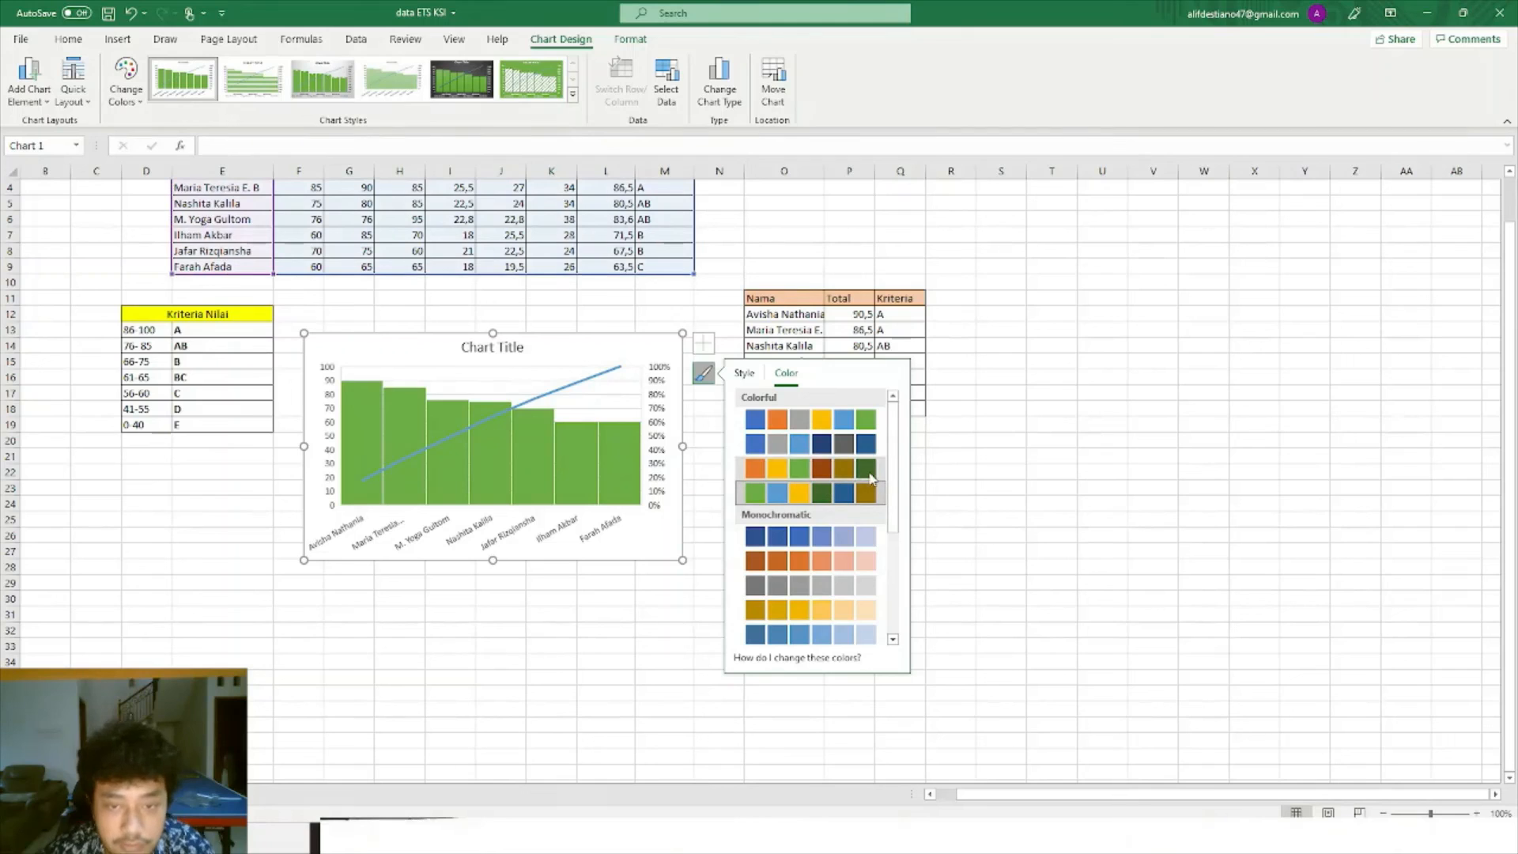
pyautogui.click(1017, 454)
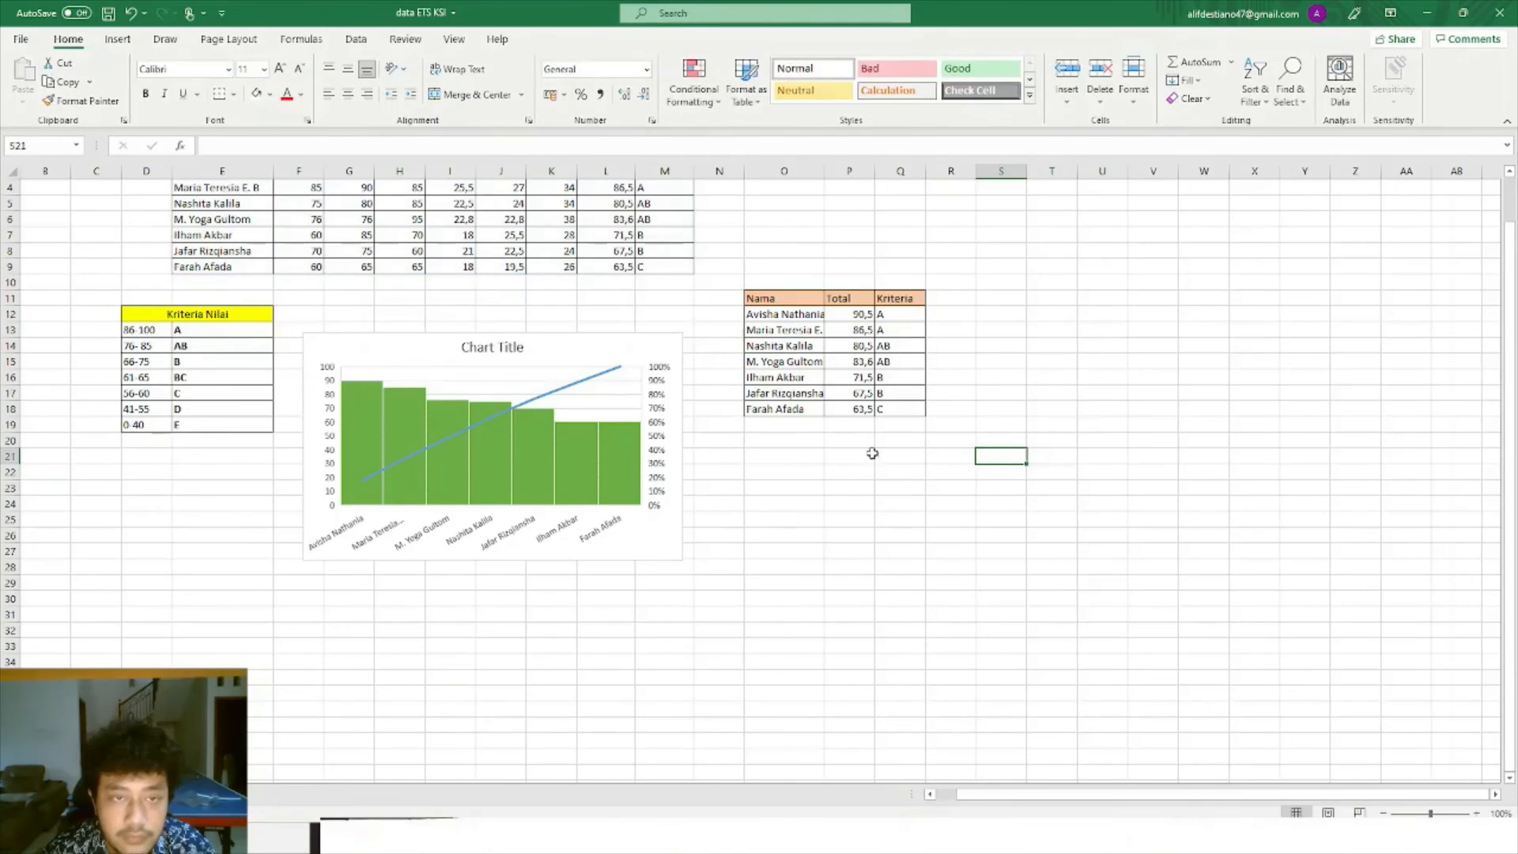
# Replace the green chart's placeholder title with 'Nilai Tugas'.
pyautogui.click(575, 434)
pyautogui.click(521, 348)
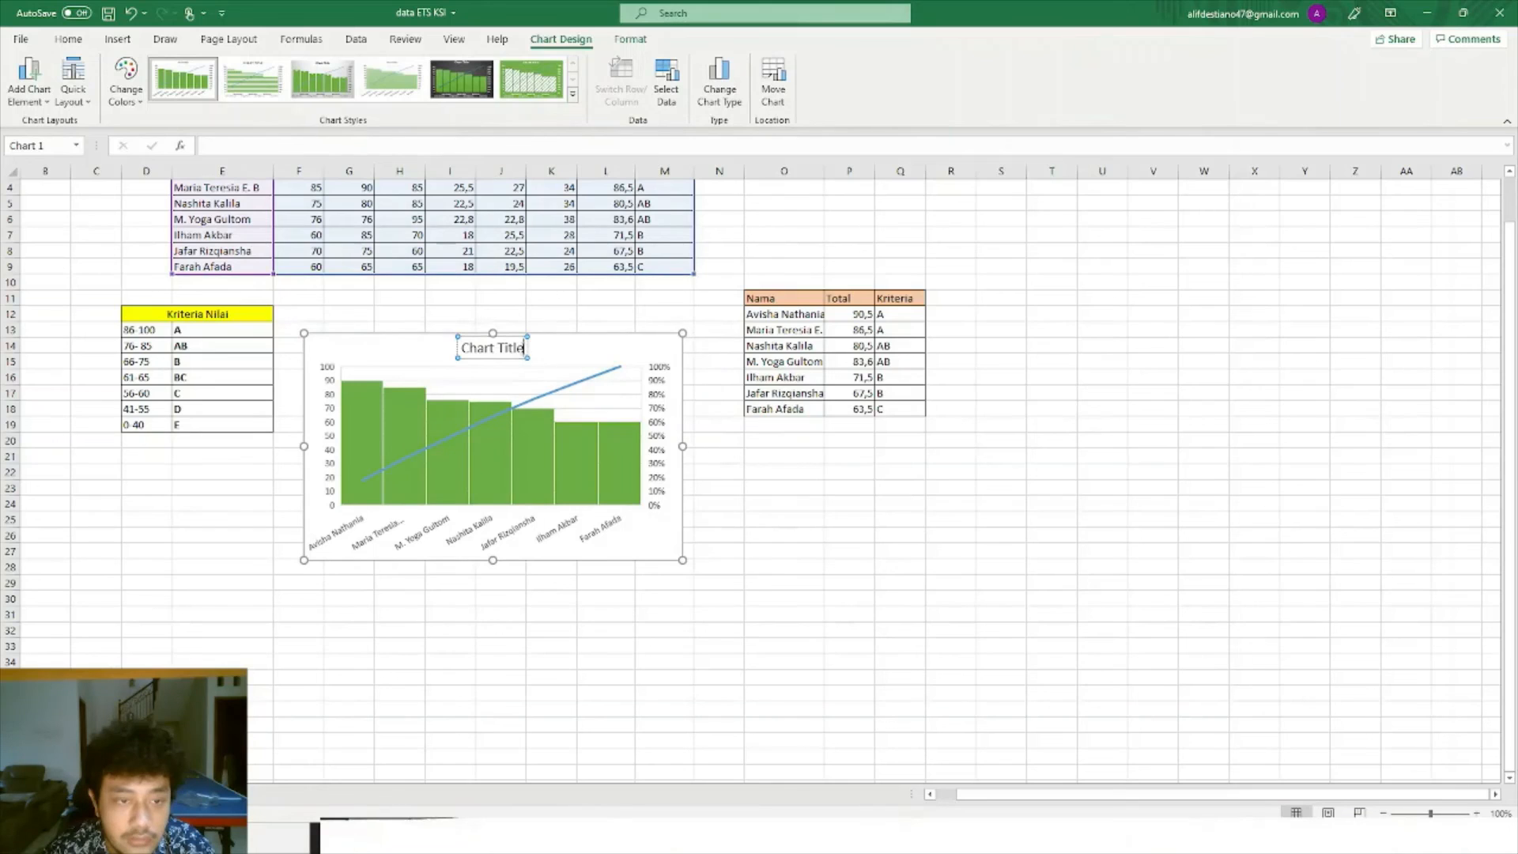
pyautogui.scroll(1, 521, 348)
pyautogui.press('BackSpace')
pyautogui.press('BackSpace')
pyautogui.press('BackSpace')
pyautogui.press('BackSpace')
pyautogui.press('BackSpace')
pyautogui.press('BackSpace')
pyautogui.press('BackSpace')
pyautogui.press('BackSpace')
pyautogui.press('BackSpace')
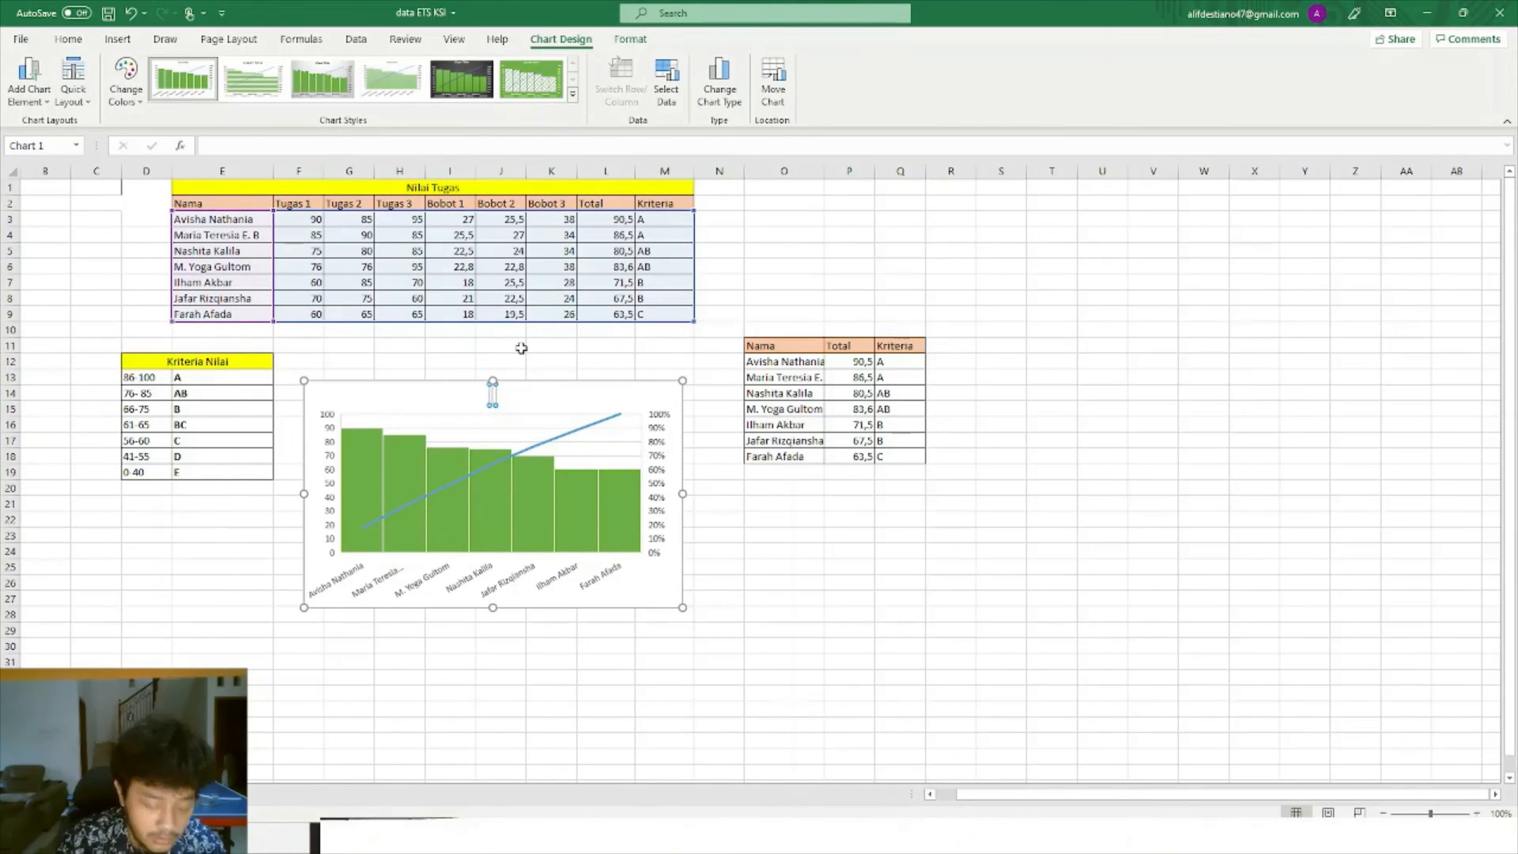
pyautogui.write('Nilai')
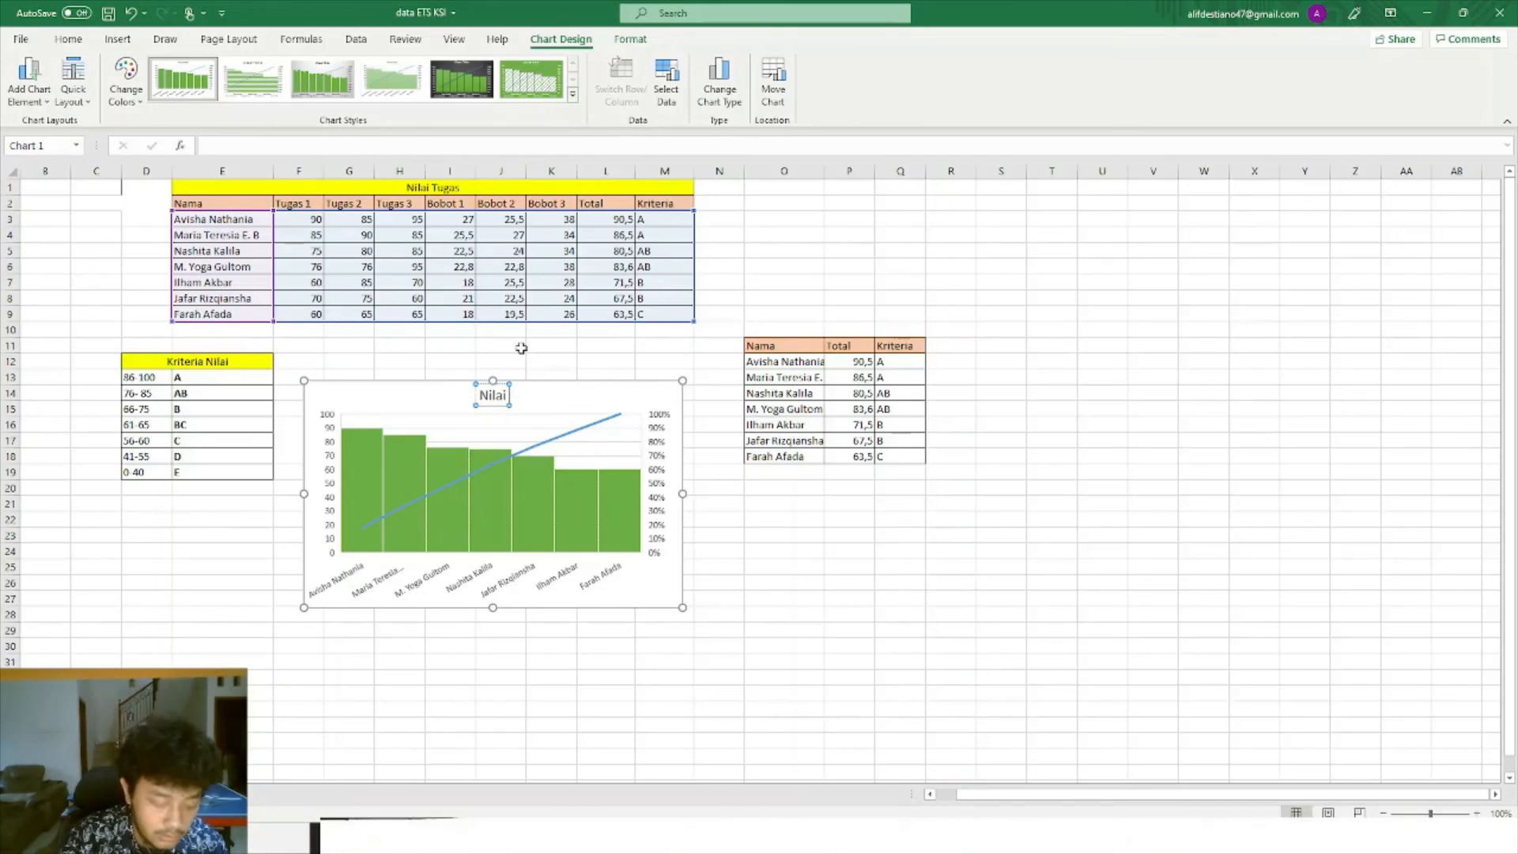
pyautogui.write(' Tugas')
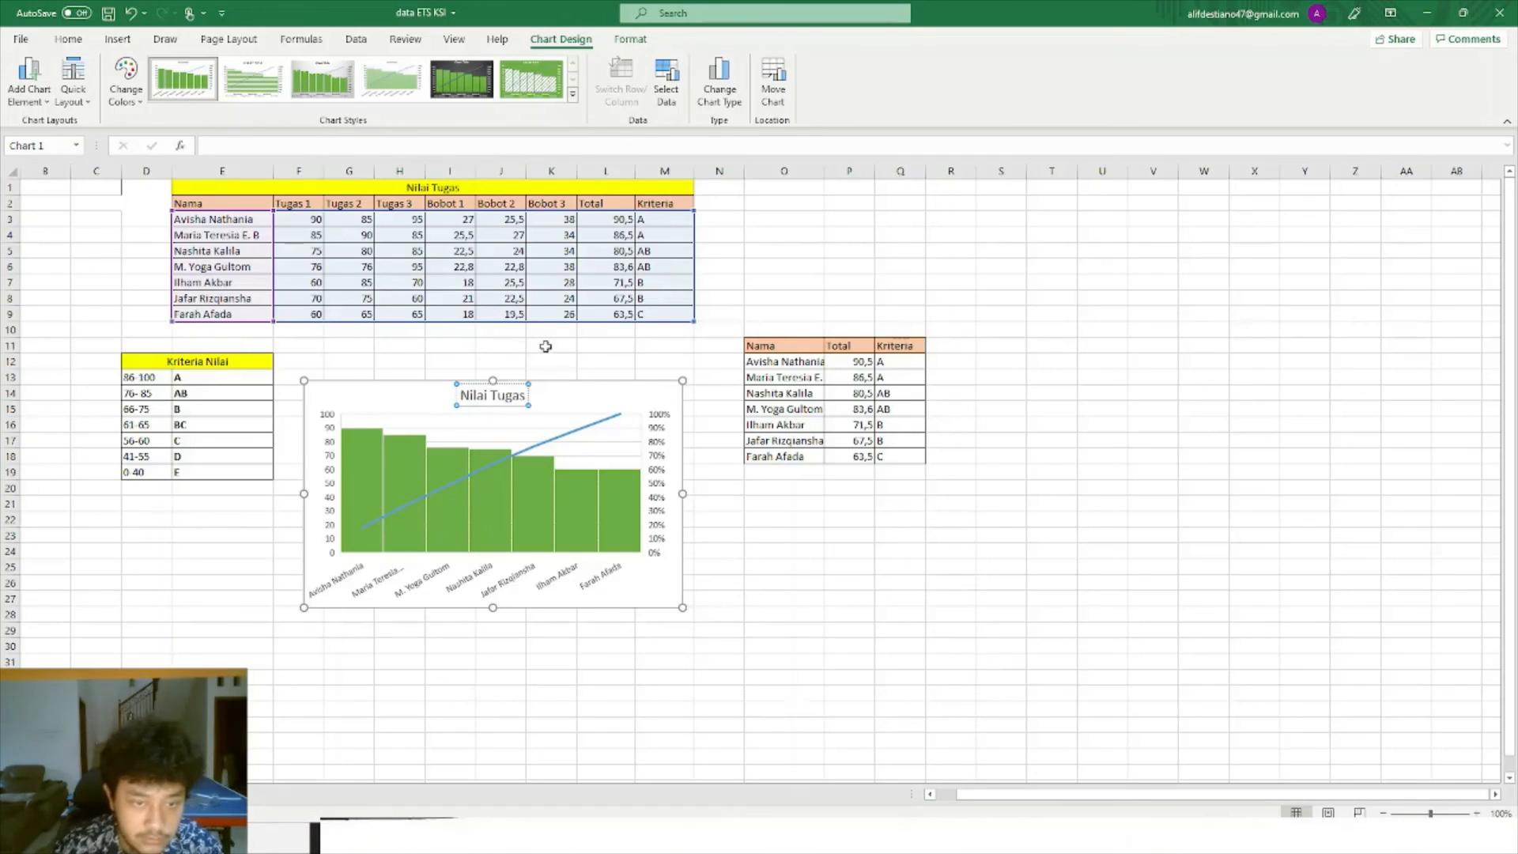
pyautogui.click(769, 551)
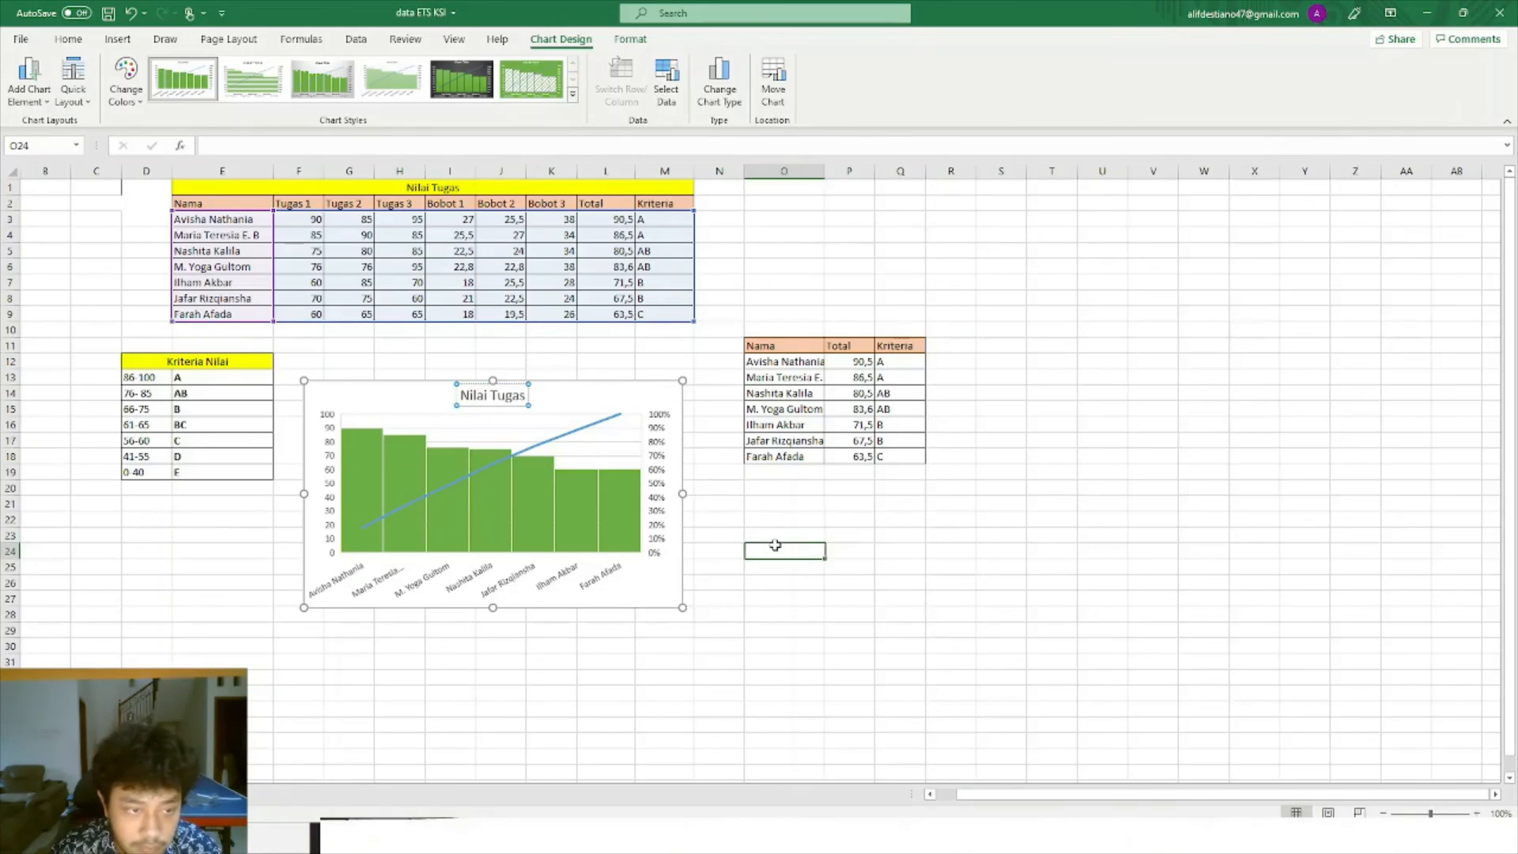
pyautogui.click(629, 558)
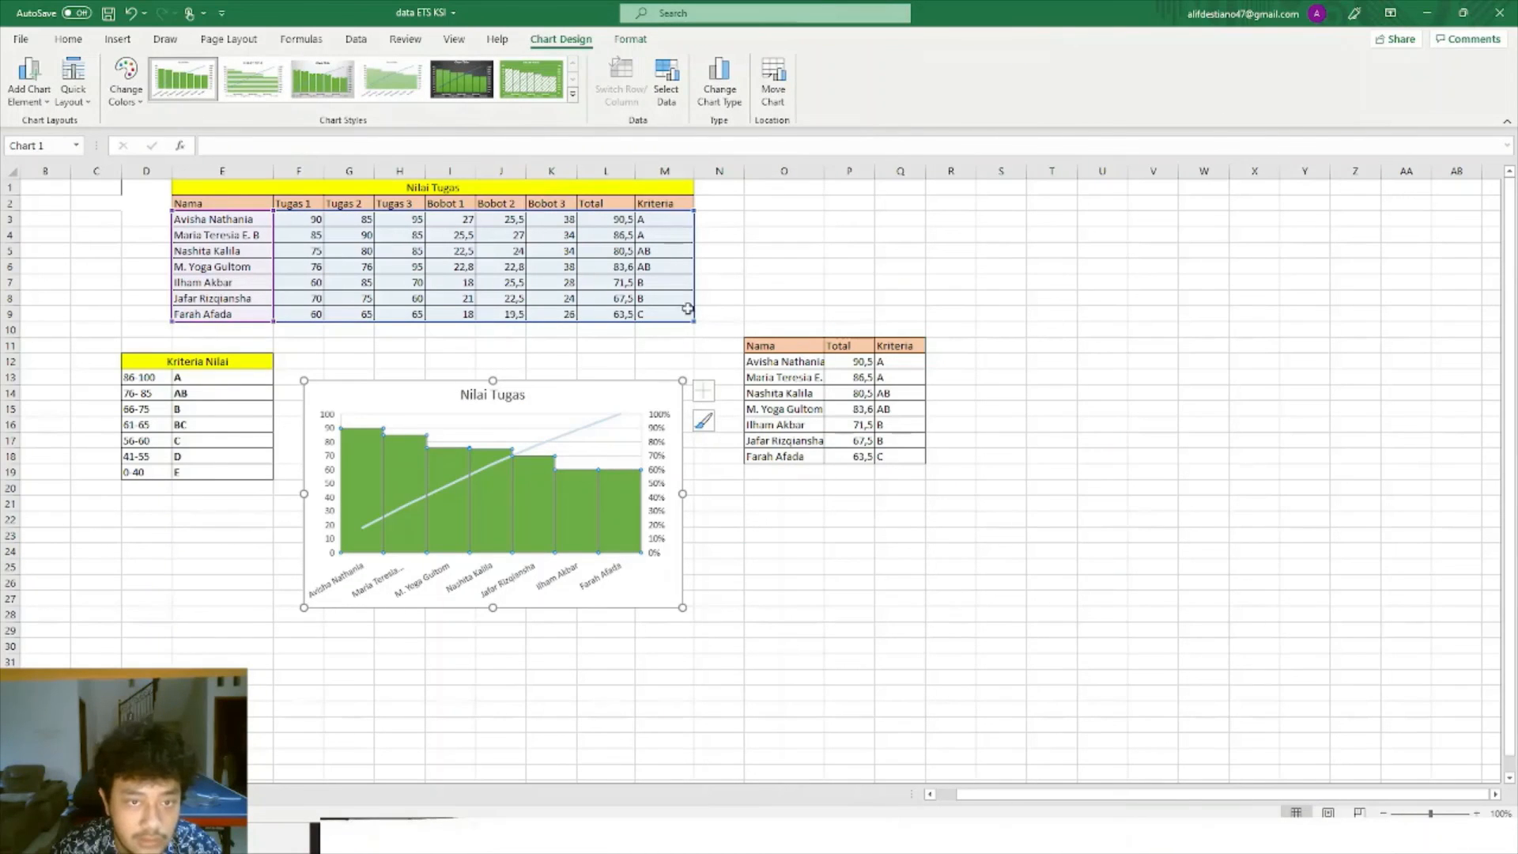
pyautogui.click(613, 330)
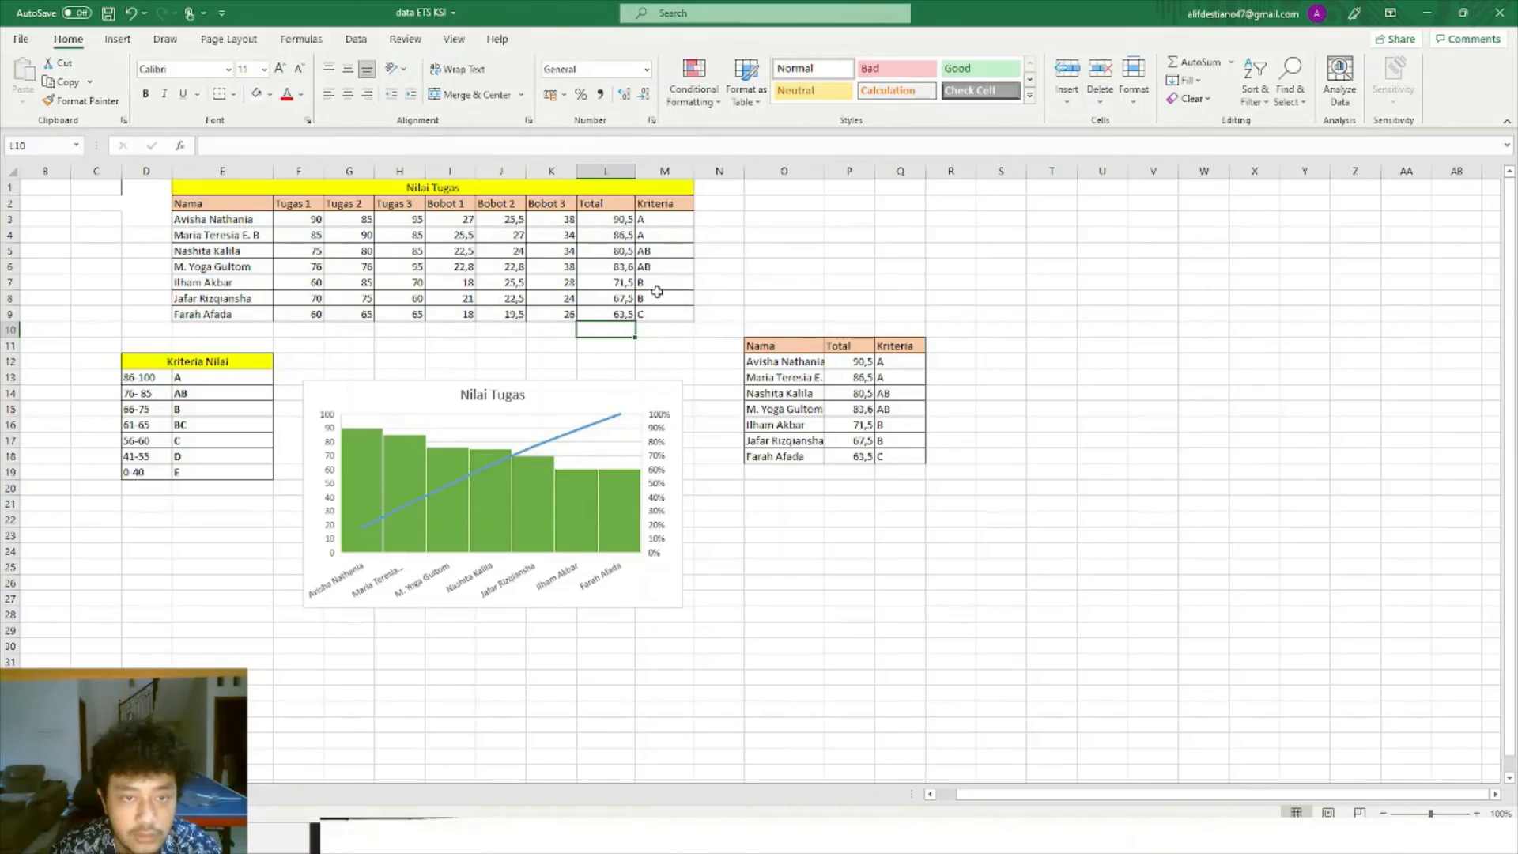
pyautogui.click(831, 504)
pyautogui.click(786, 378)
# Select the Nama/Total/Kriteria table O12:Q18 and browse the Recommended Charts suggestions.
pyautogui.click(941, 388)
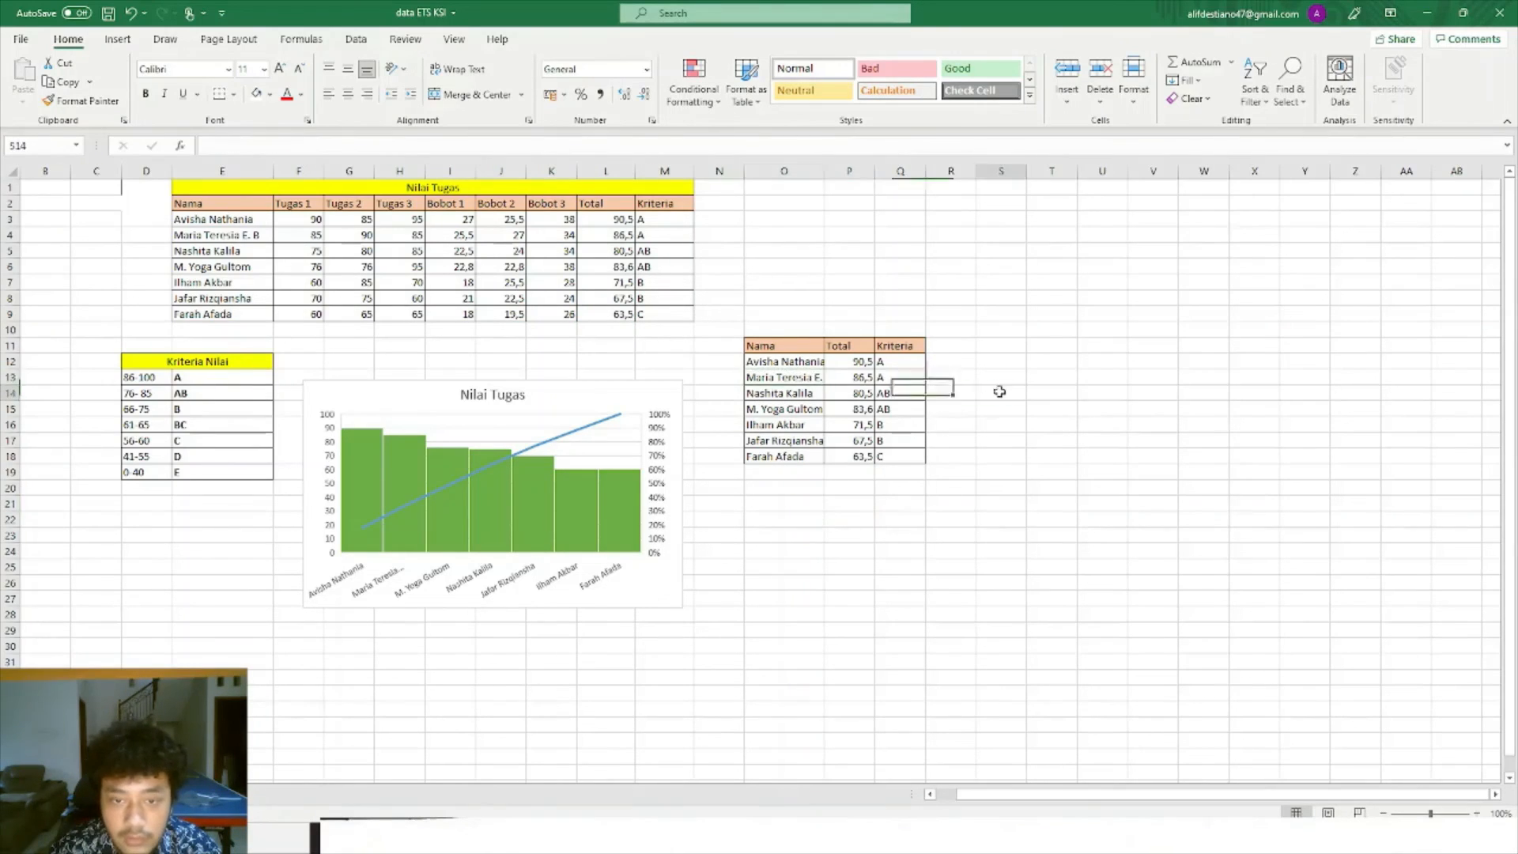
pyautogui.press('Right')
pyautogui.click(118, 39)
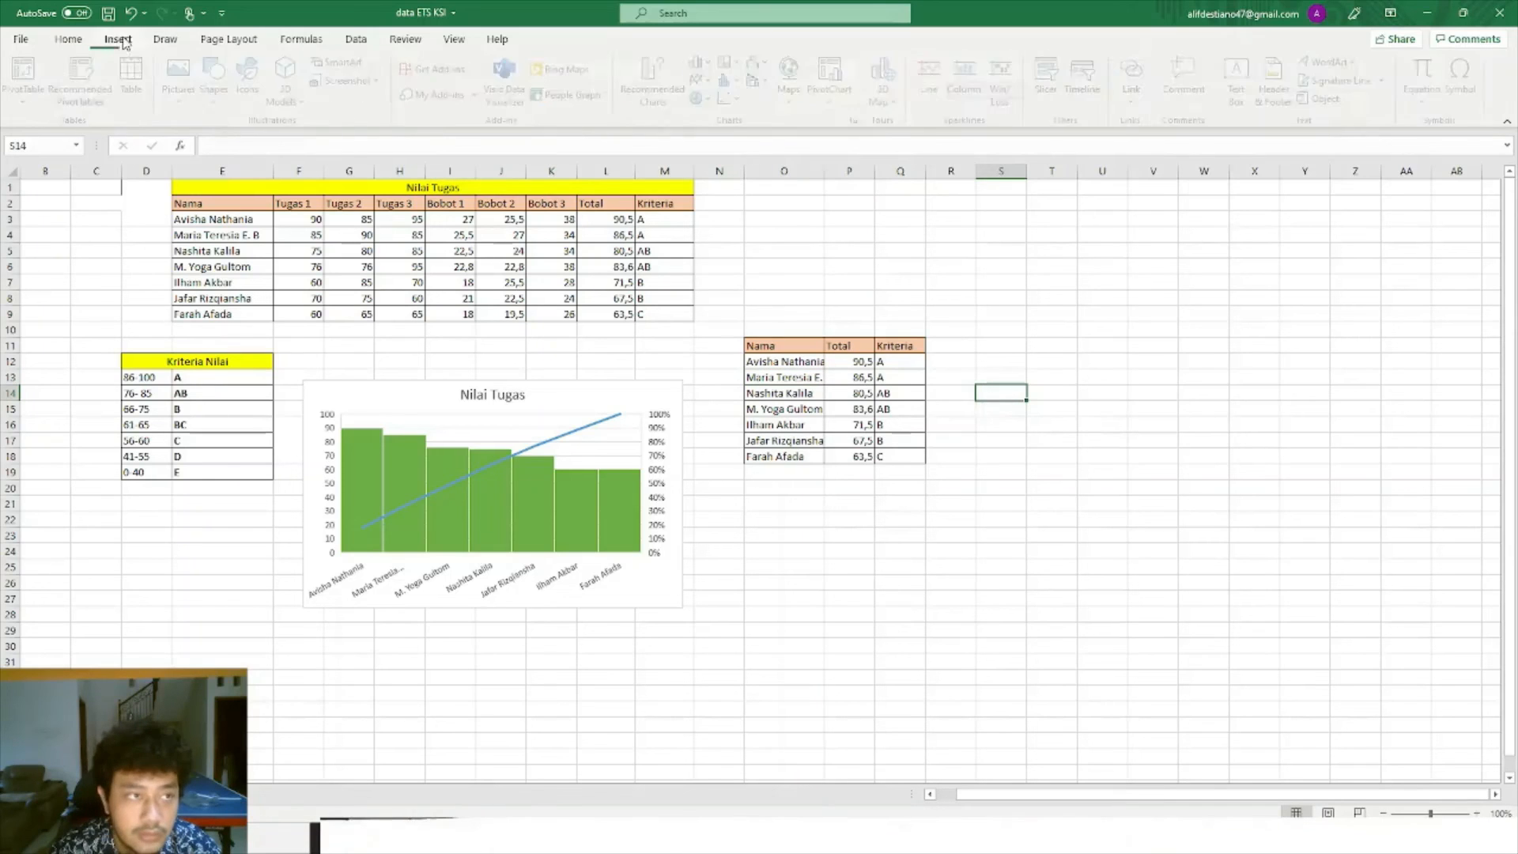
pyautogui.moveTo(774, 362); pyautogui.dragTo(909, 459)
pyautogui.click(657, 87)
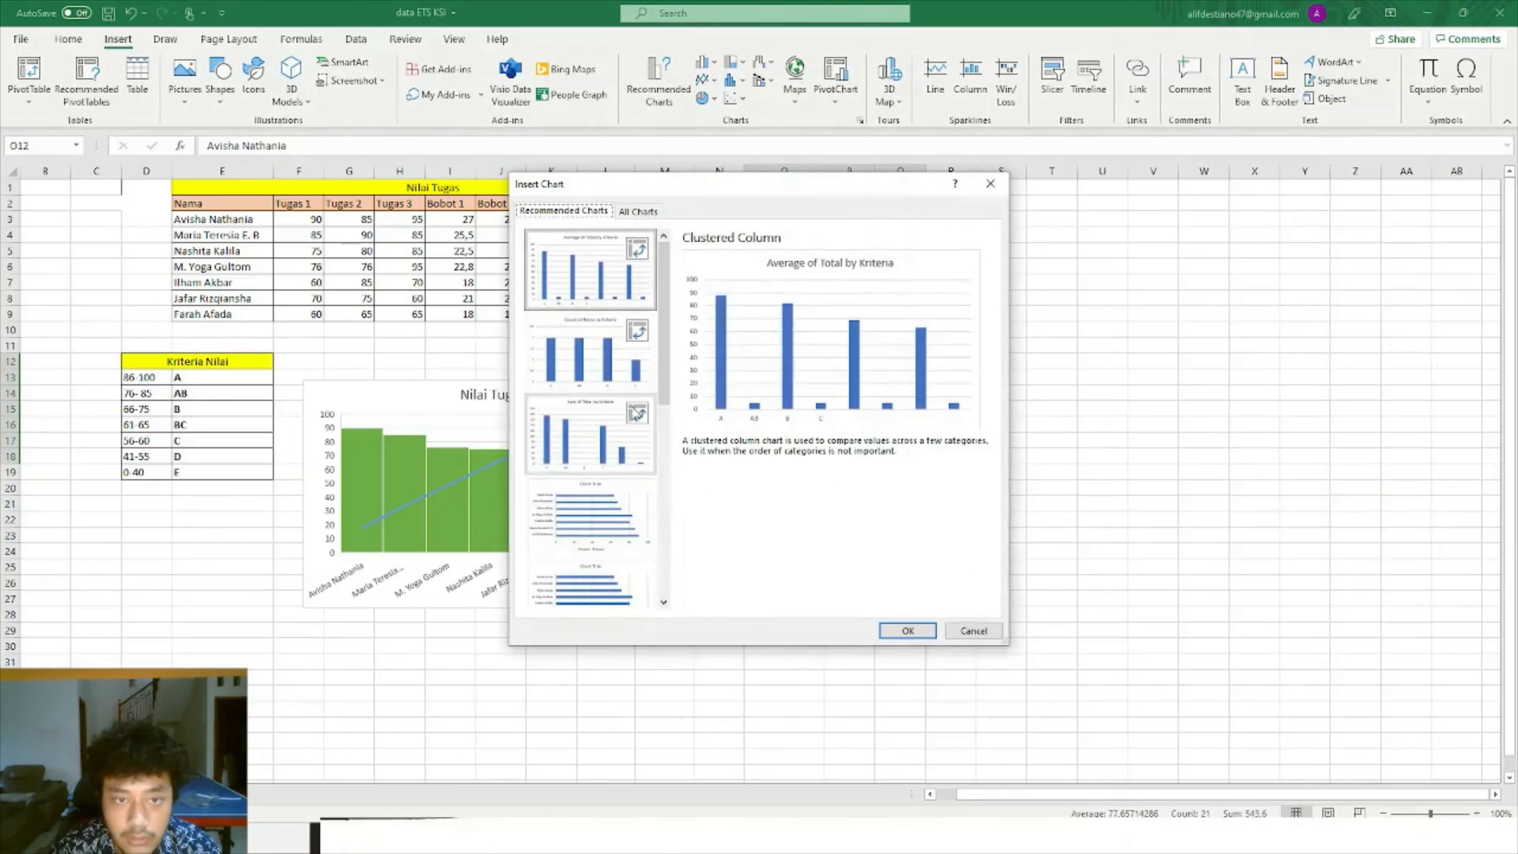
pyautogui.scroll(-3, 626, 415)
pyautogui.click(601, 563)
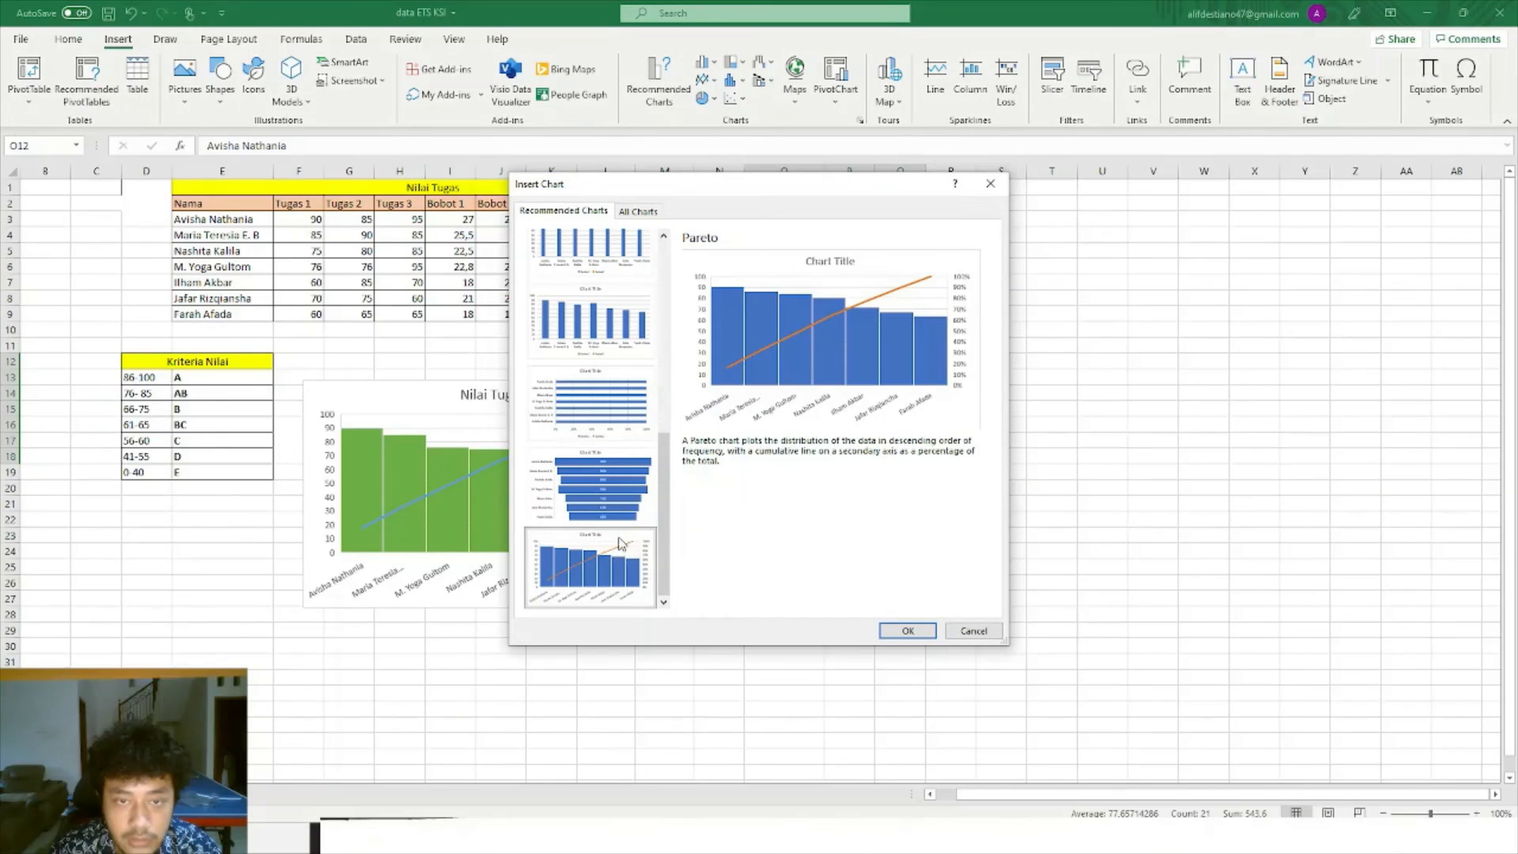
pyautogui.scroll(5, 589, 340)
pyautogui.click(591, 324)
pyautogui.click(595, 431)
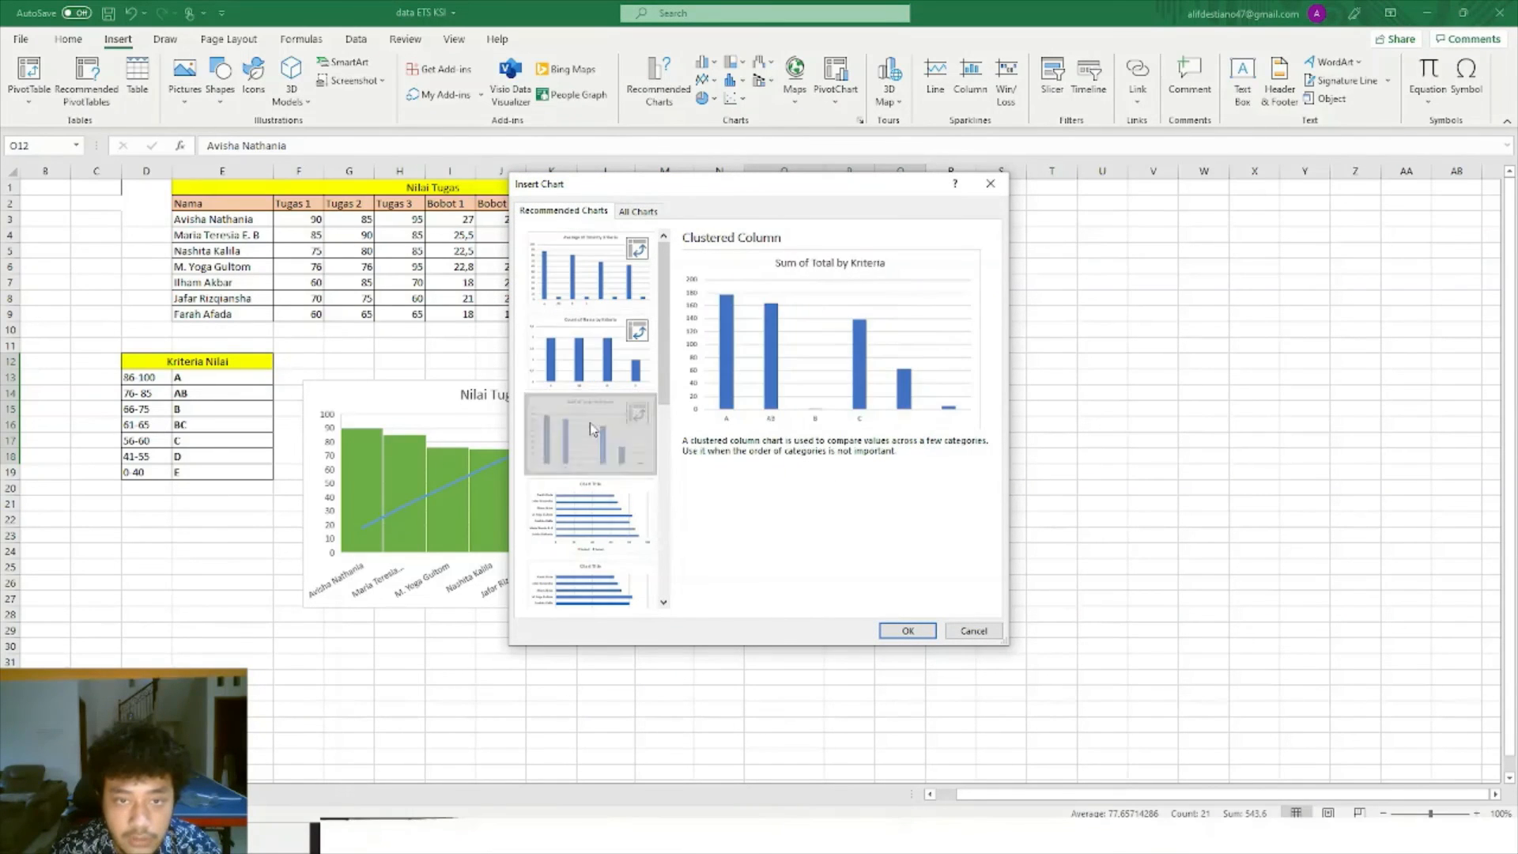
pyautogui.scroll(-3, 595, 431)
pyautogui.click(607, 341)
# Insert the Pareto chart and move it to the right of the summary table.
pyautogui.click(593, 433)
pyautogui.click(591, 269)
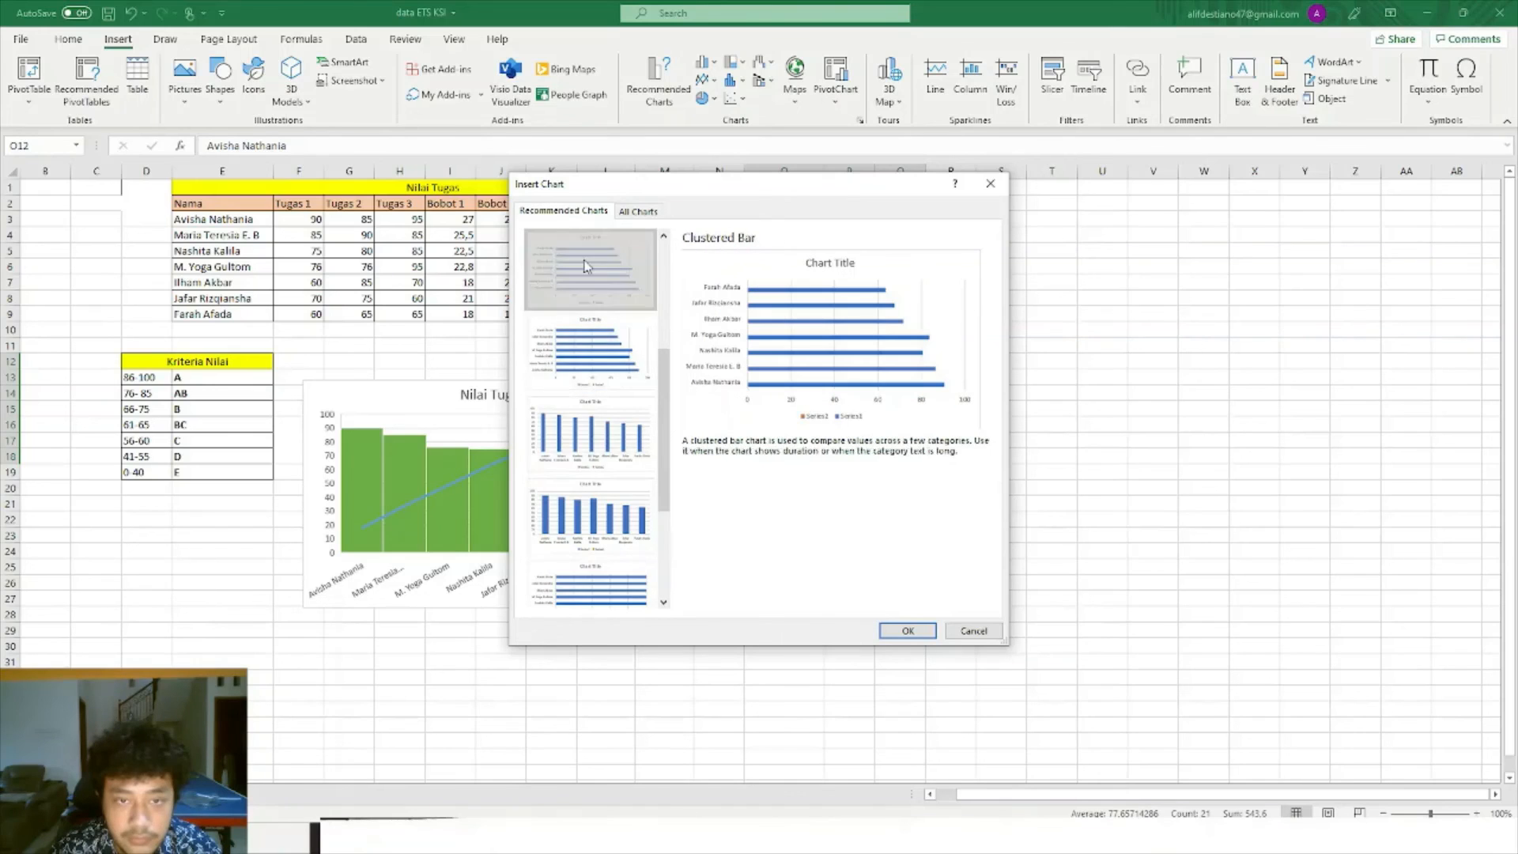
pyautogui.scroll(-2, 601, 348)
pyautogui.click(604, 405)
pyautogui.click(603, 486)
pyautogui.click(621, 553)
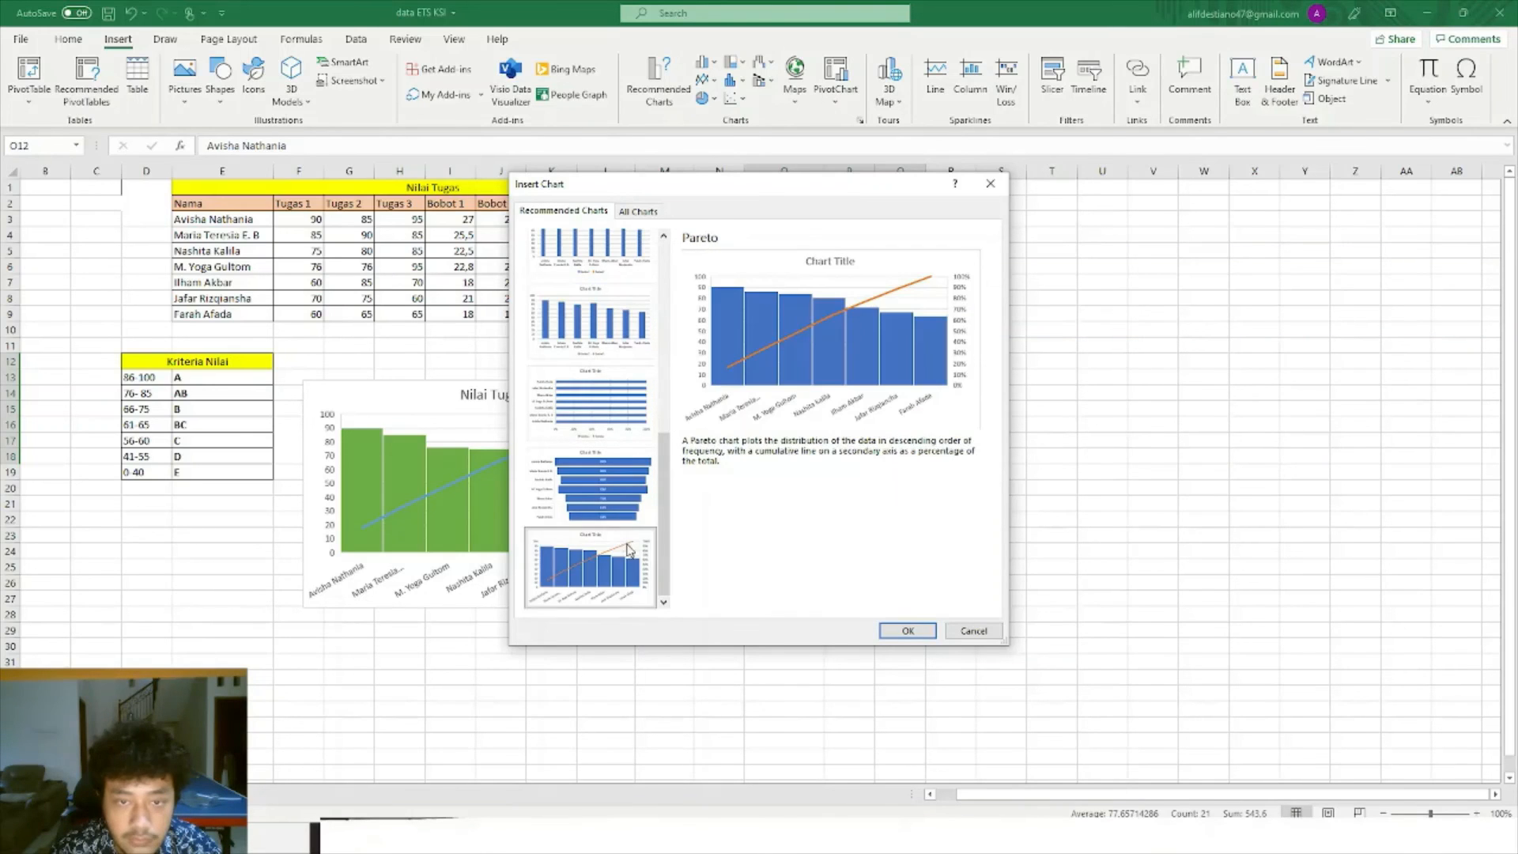
pyautogui.click(905, 631)
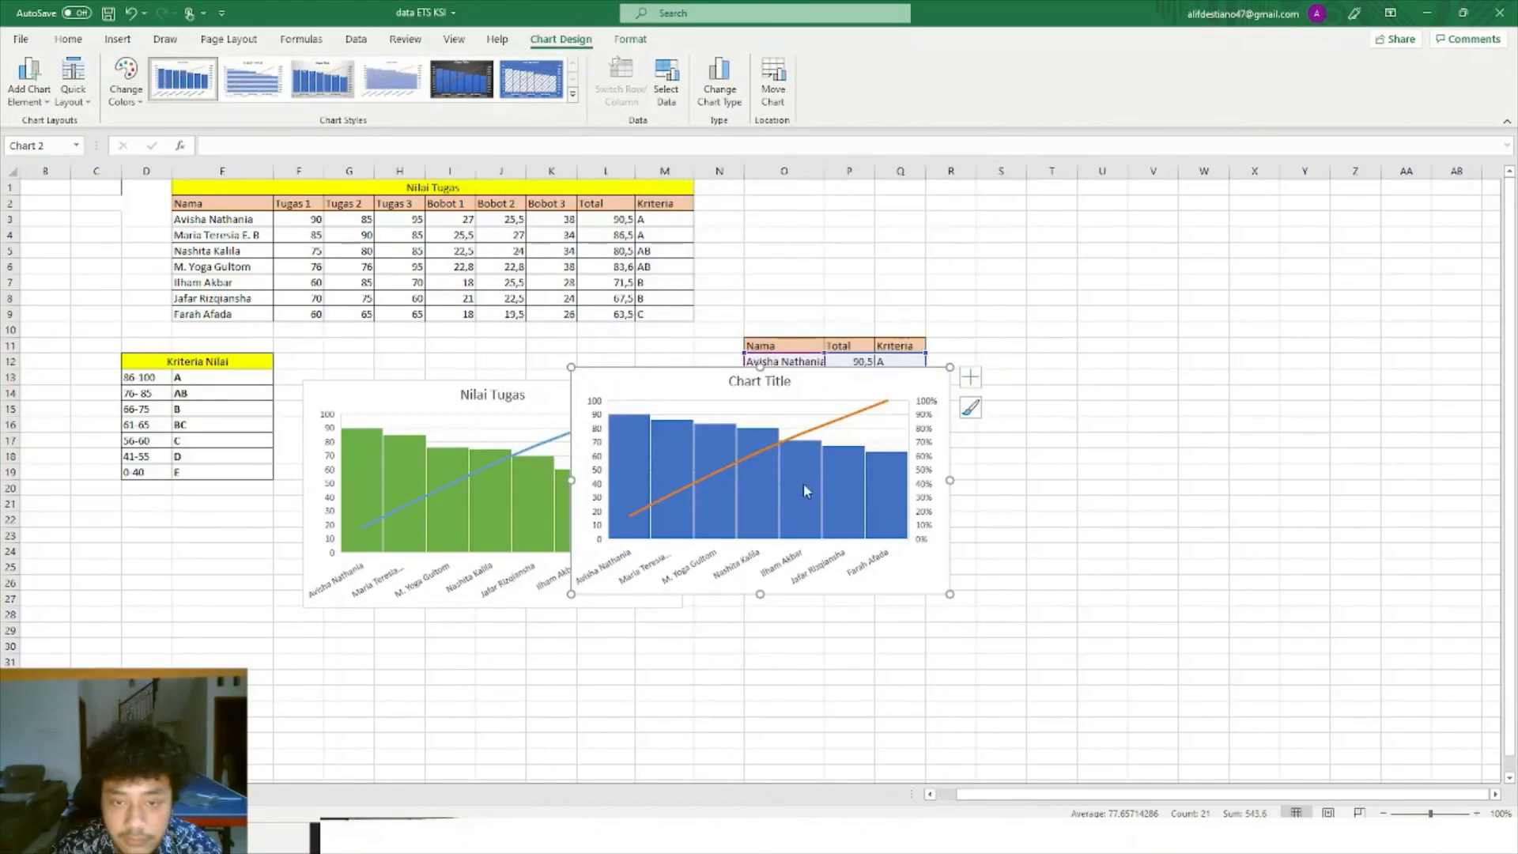
pyautogui.moveTo(847, 384); pyautogui.dragTo(1245, 383)
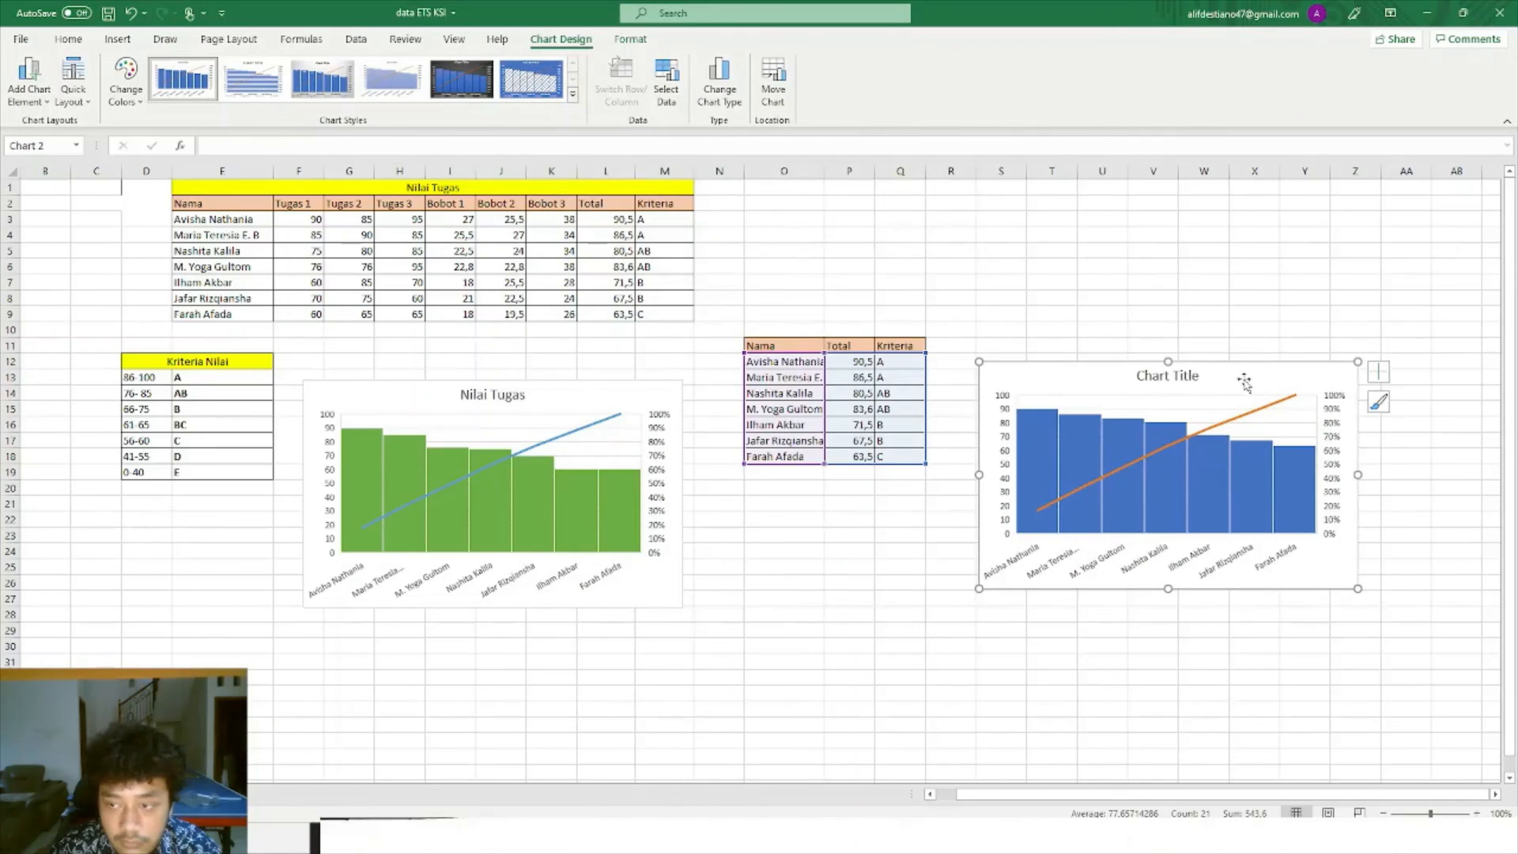
# Replace the blue chart's placeholder 'Chart Title' with 'Nilai Tugas'.
pyautogui.click(890, 598)
pyautogui.click(1012, 495)
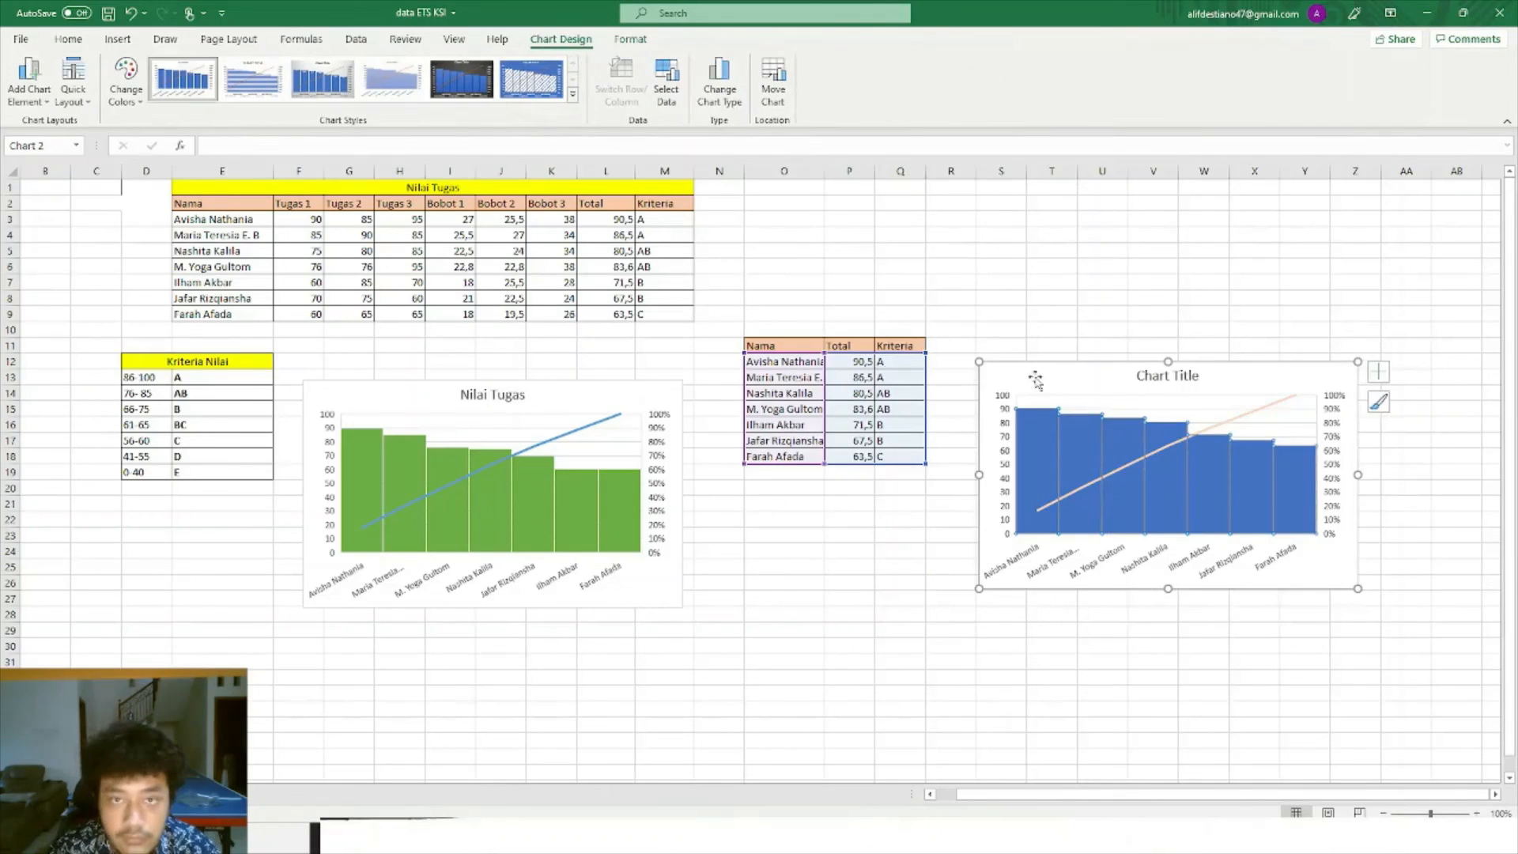
pyautogui.click(1192, 380)
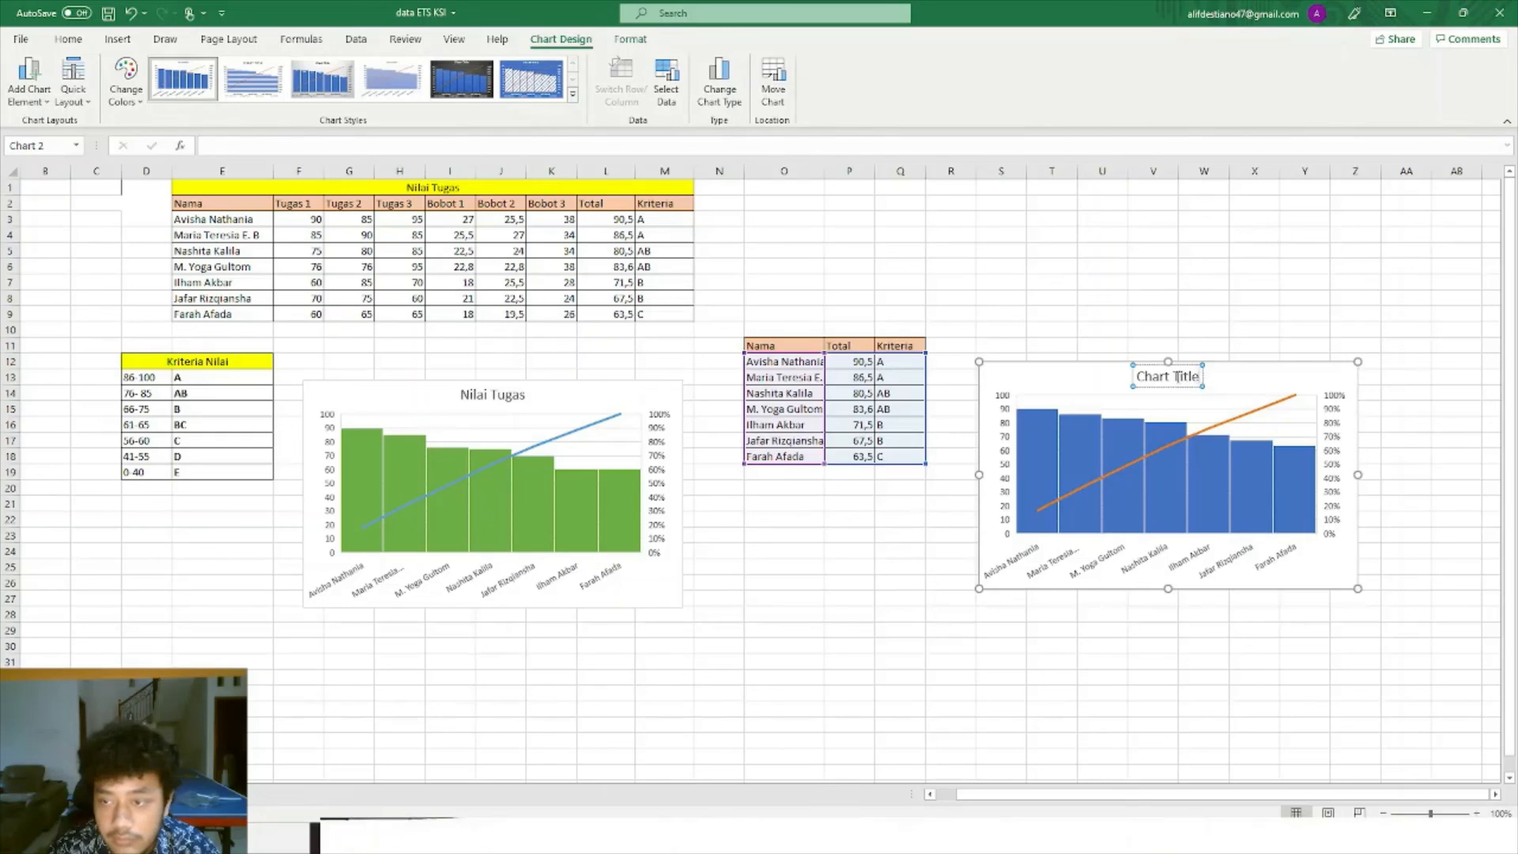
pyautogui.moveTo(1205, 377); pyautogui.dragTo(1125, 378)
pyautogui.write('Nil')
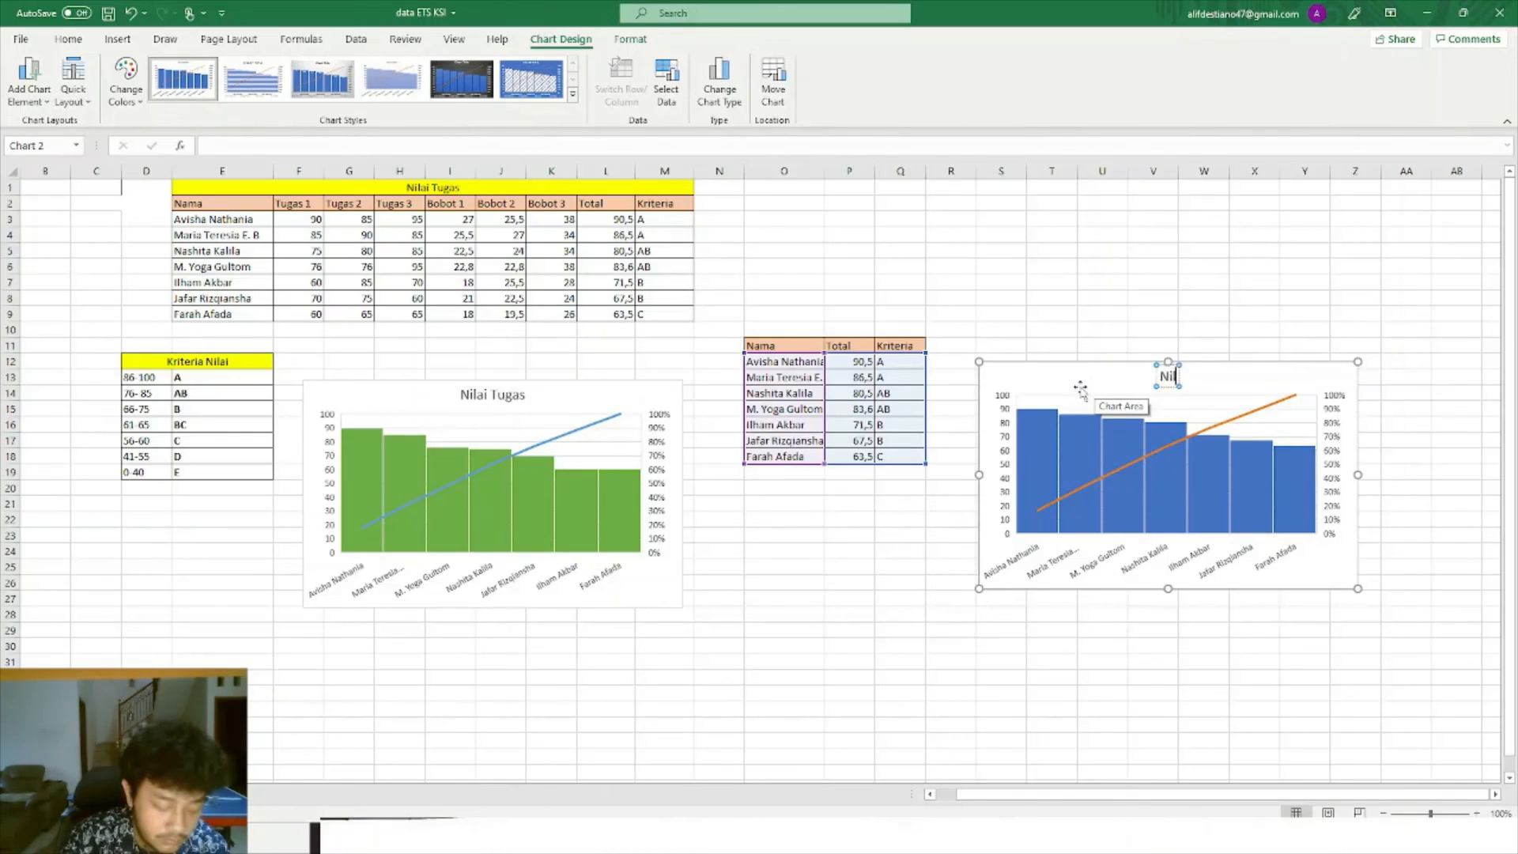
pyautogui.write('ai Tugas')
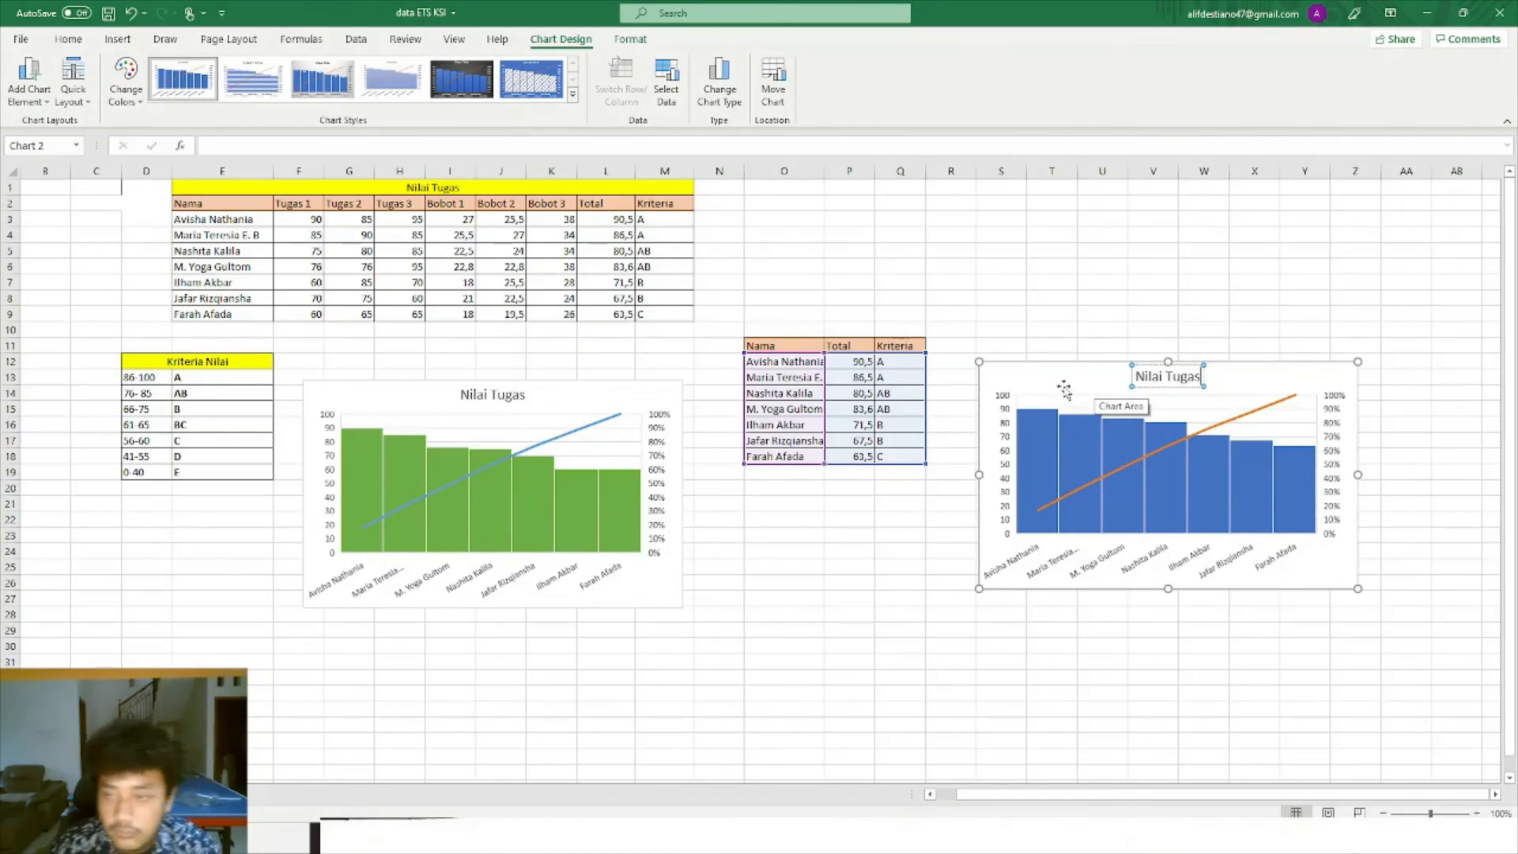
pyautogui.click(1262, 384)
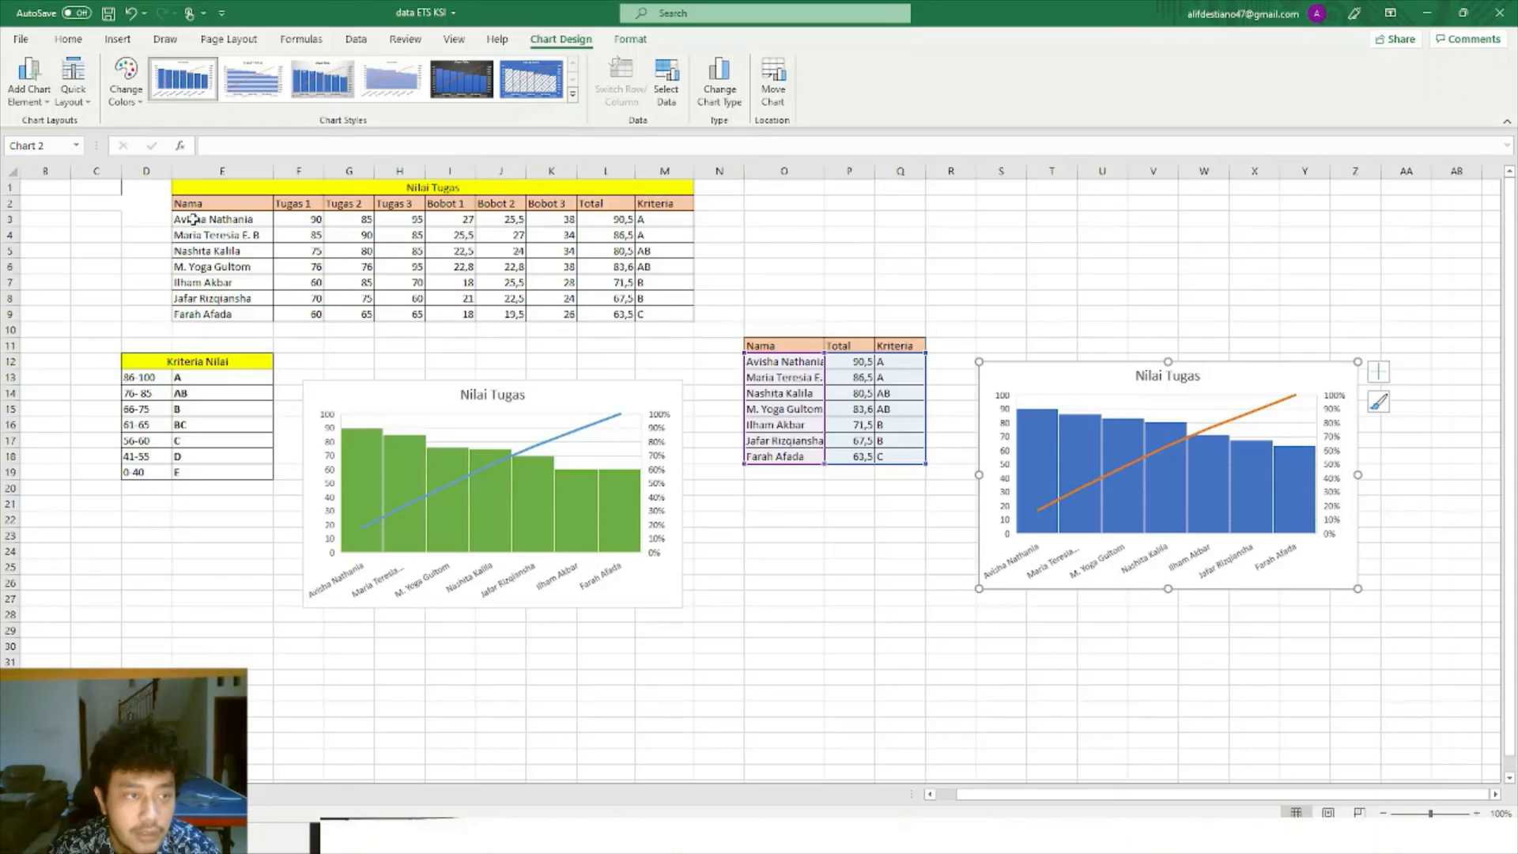
# Insert a Pareto chart of the Nama and Tugas 1 columns and move it beside the grade table.
pyautogui.moveTo(182, 215); pyautogui.dragTo(312, 315)
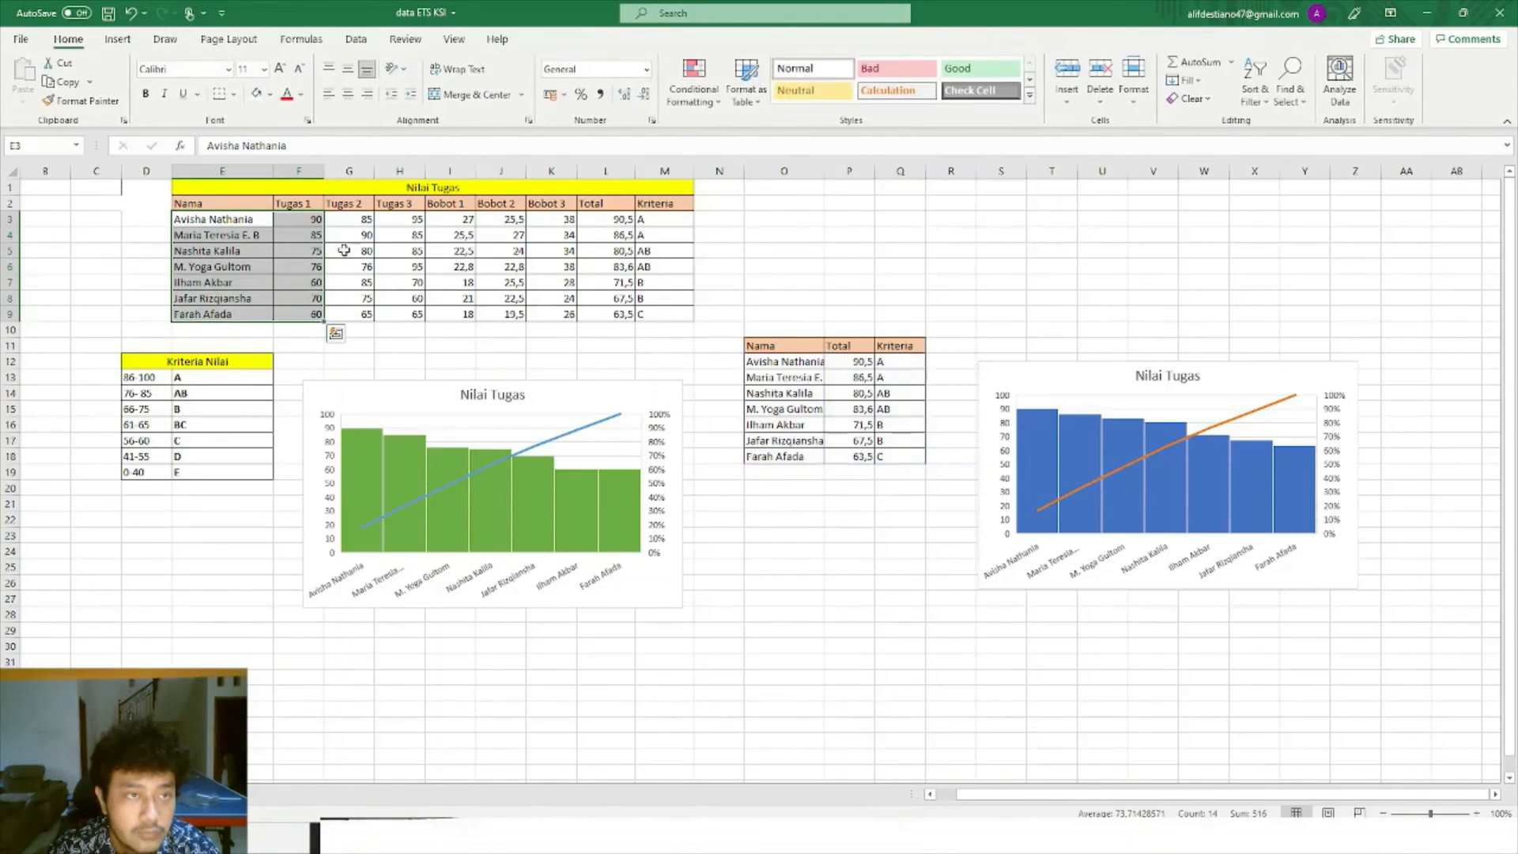
pyautogui.click(118, 39)
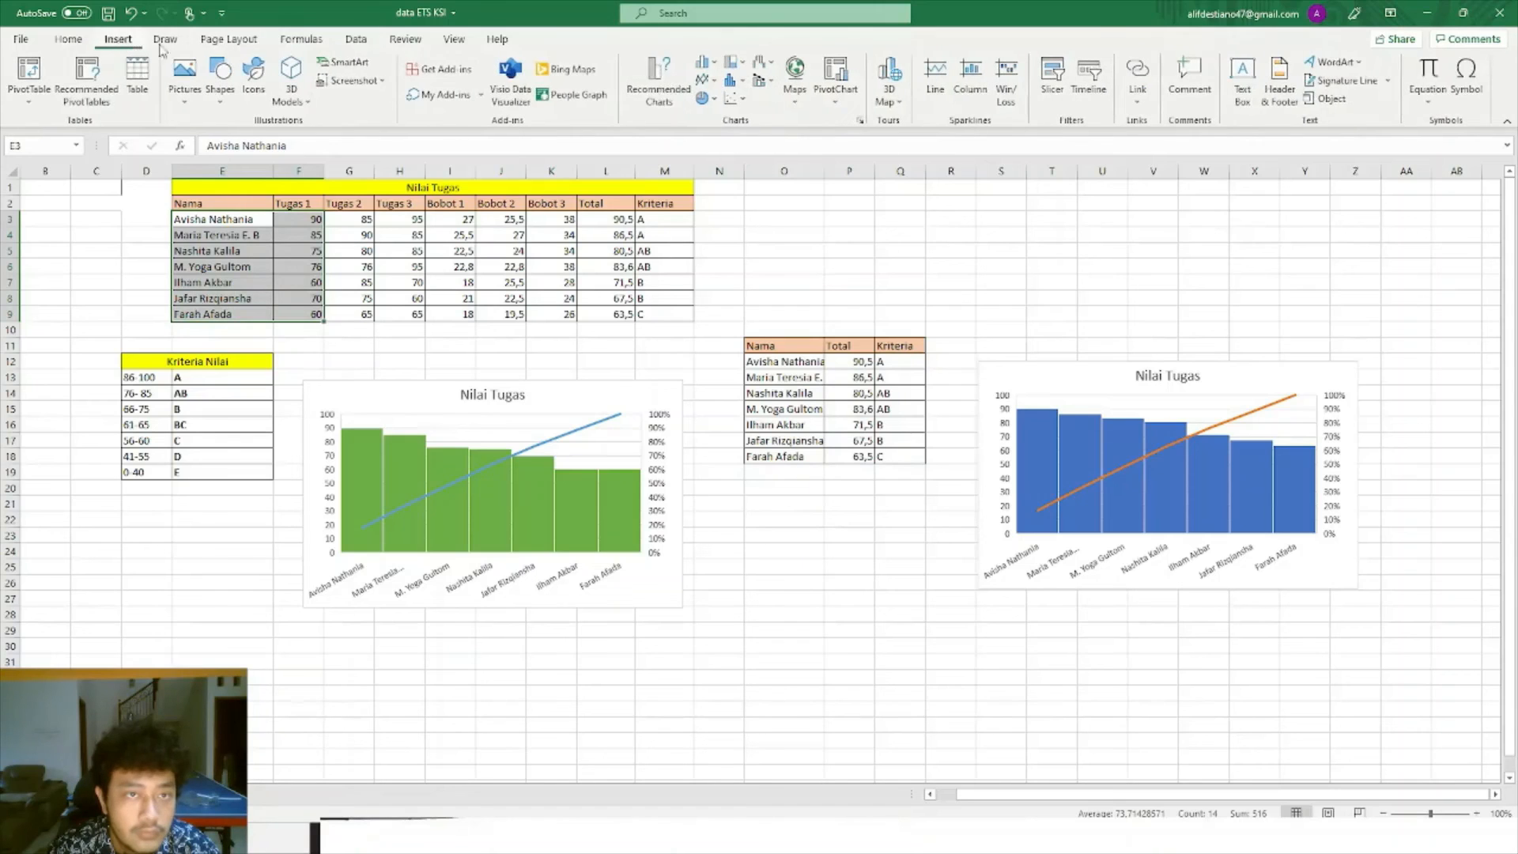
pyautogui.click(644, 84)
pyautogui.scroll(-1, 589, 419)
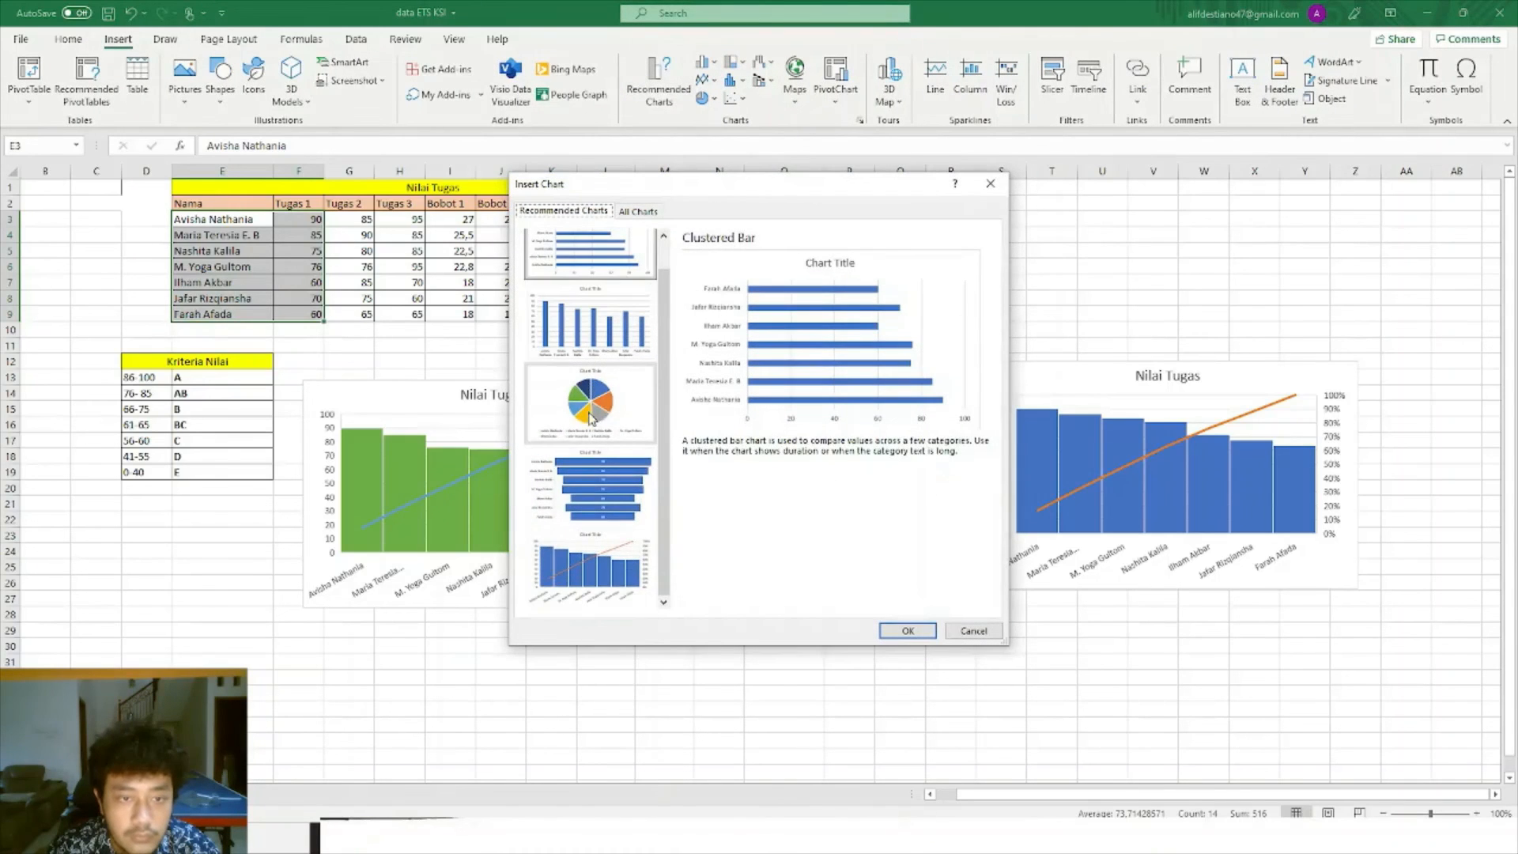
pyautogui.click(631, 576)
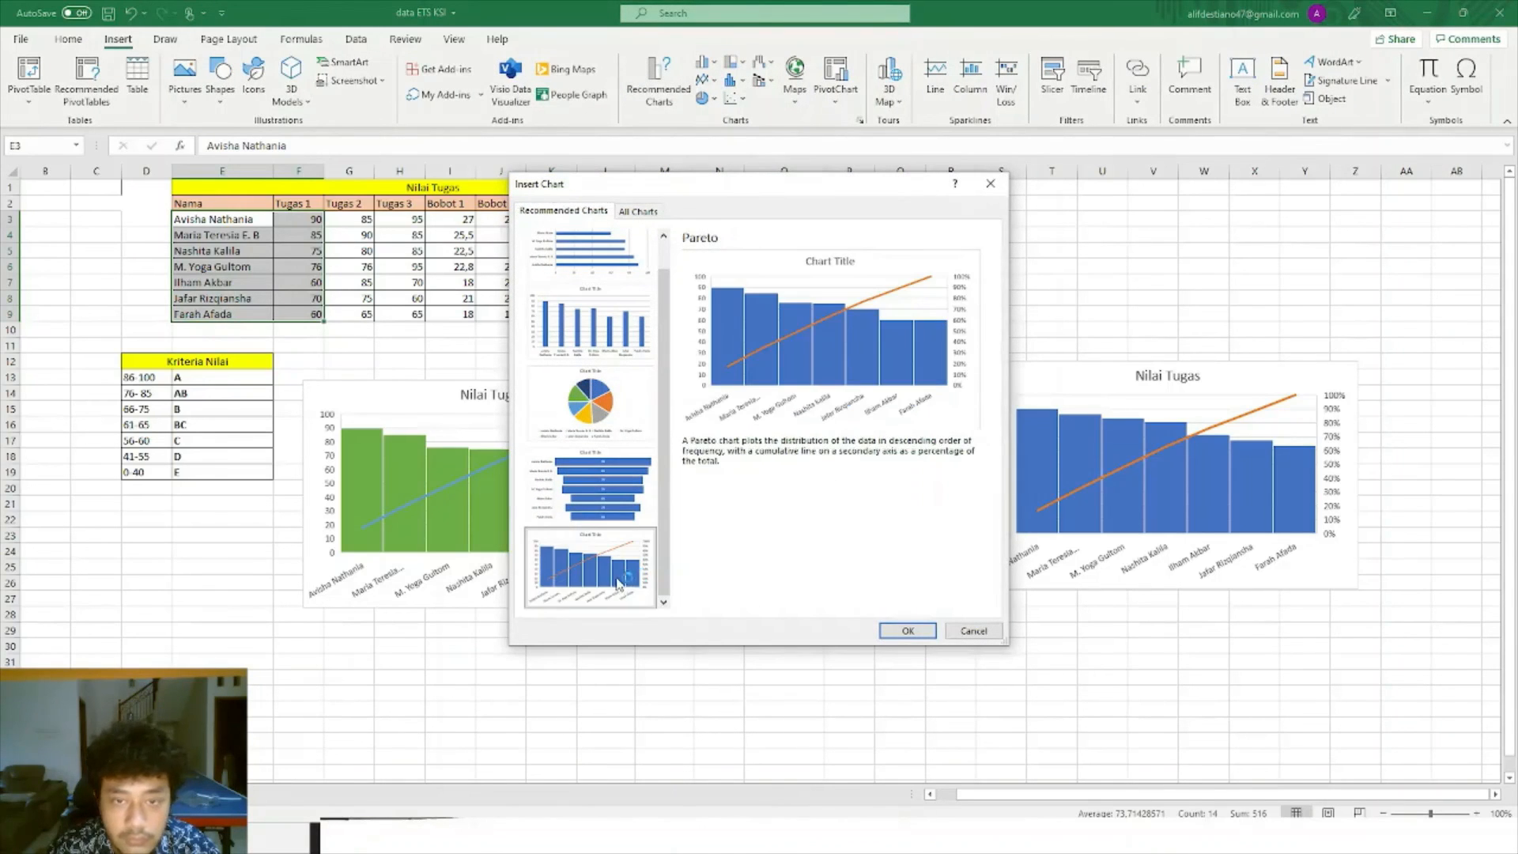
pyautogui.click(917, 633)
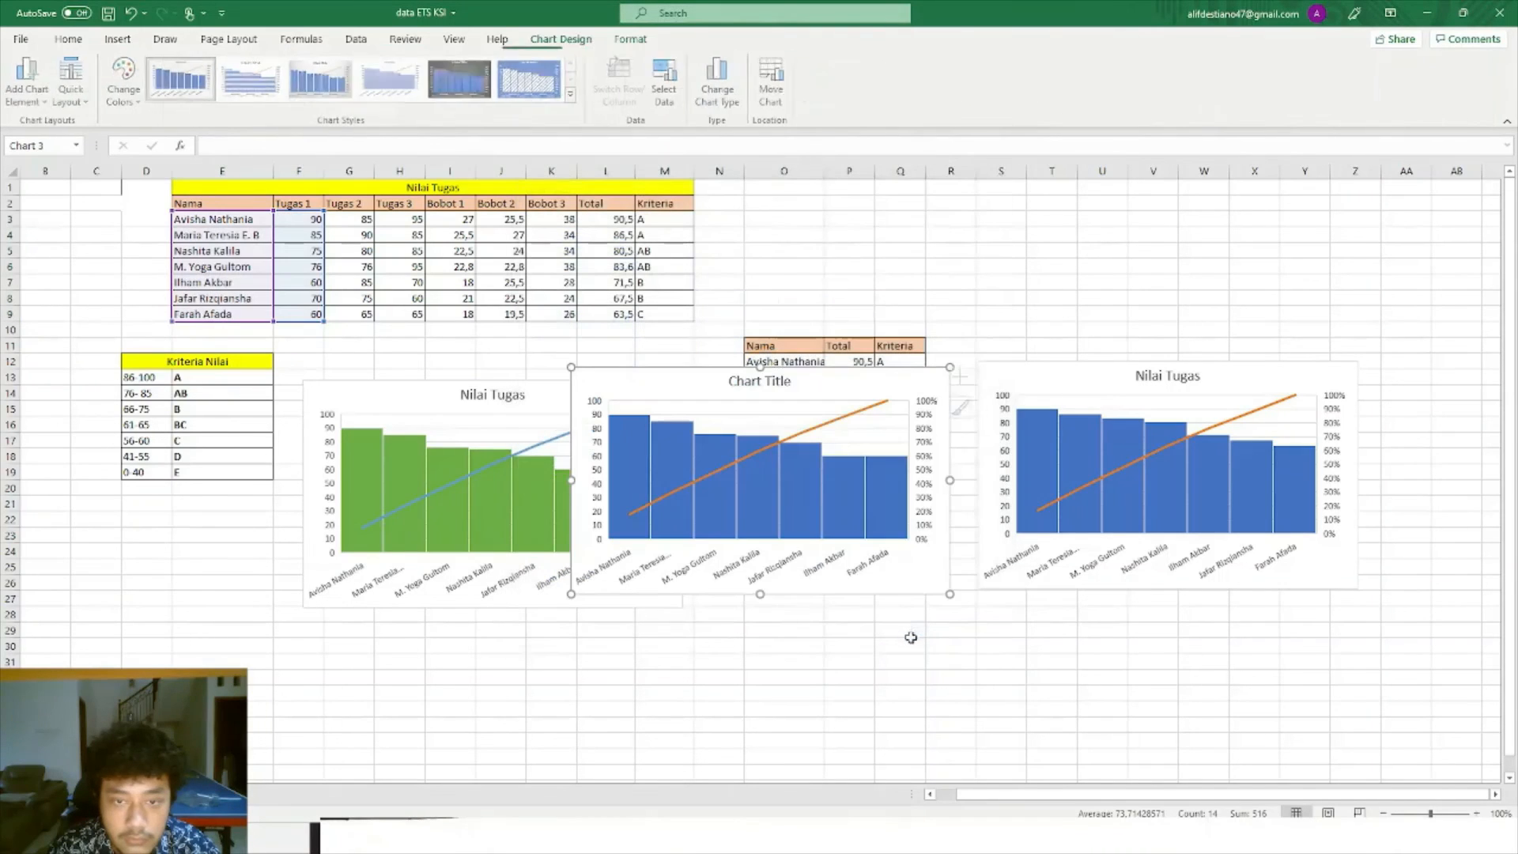
pyautogui.click(799, 417)
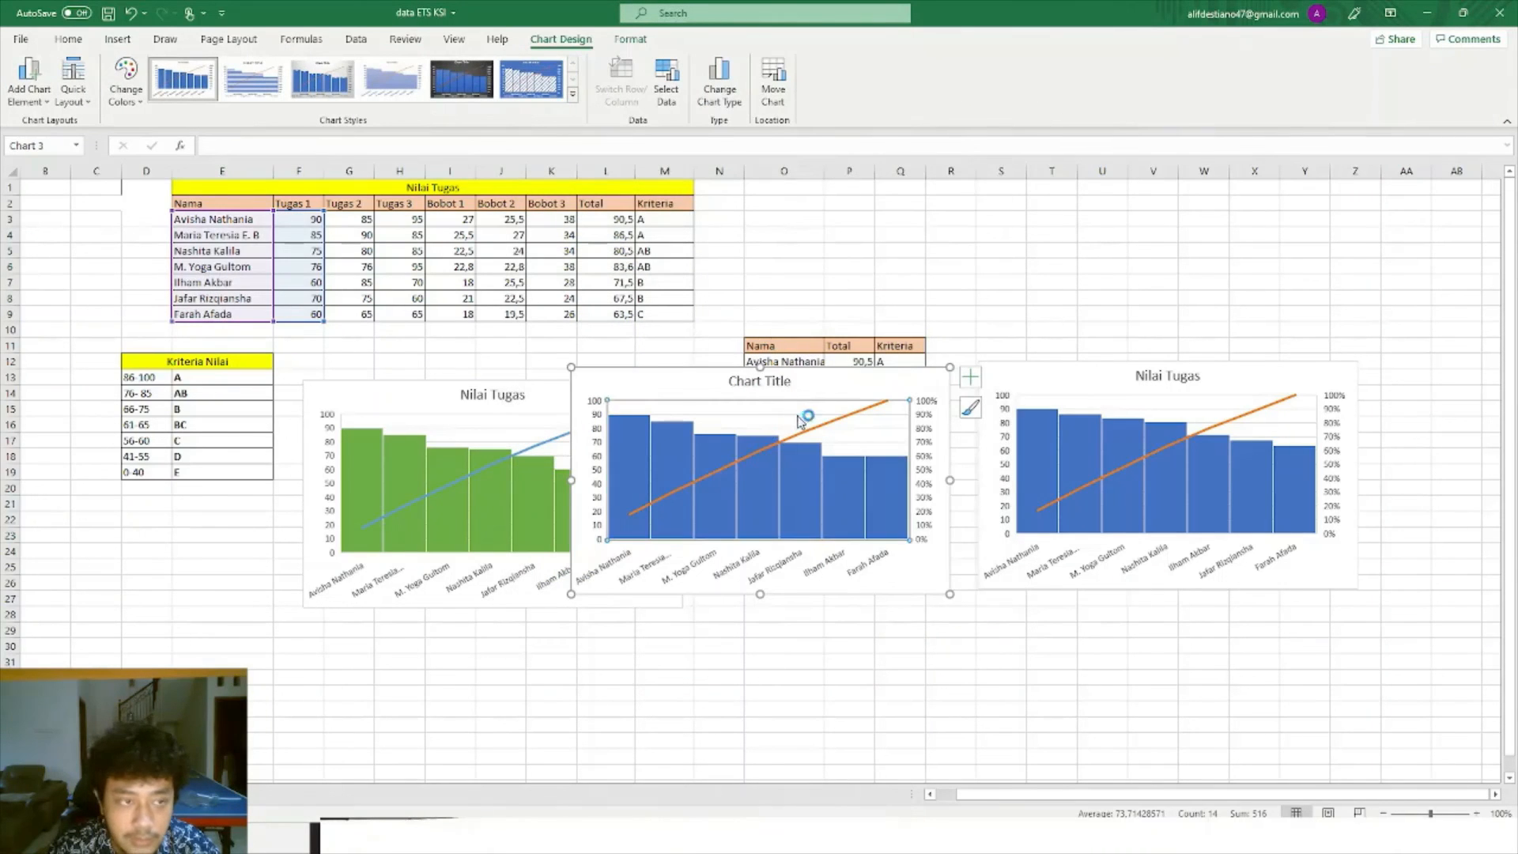
pyautogui.moveTo(835, 385); pyautogui.dragTo(909, 235)
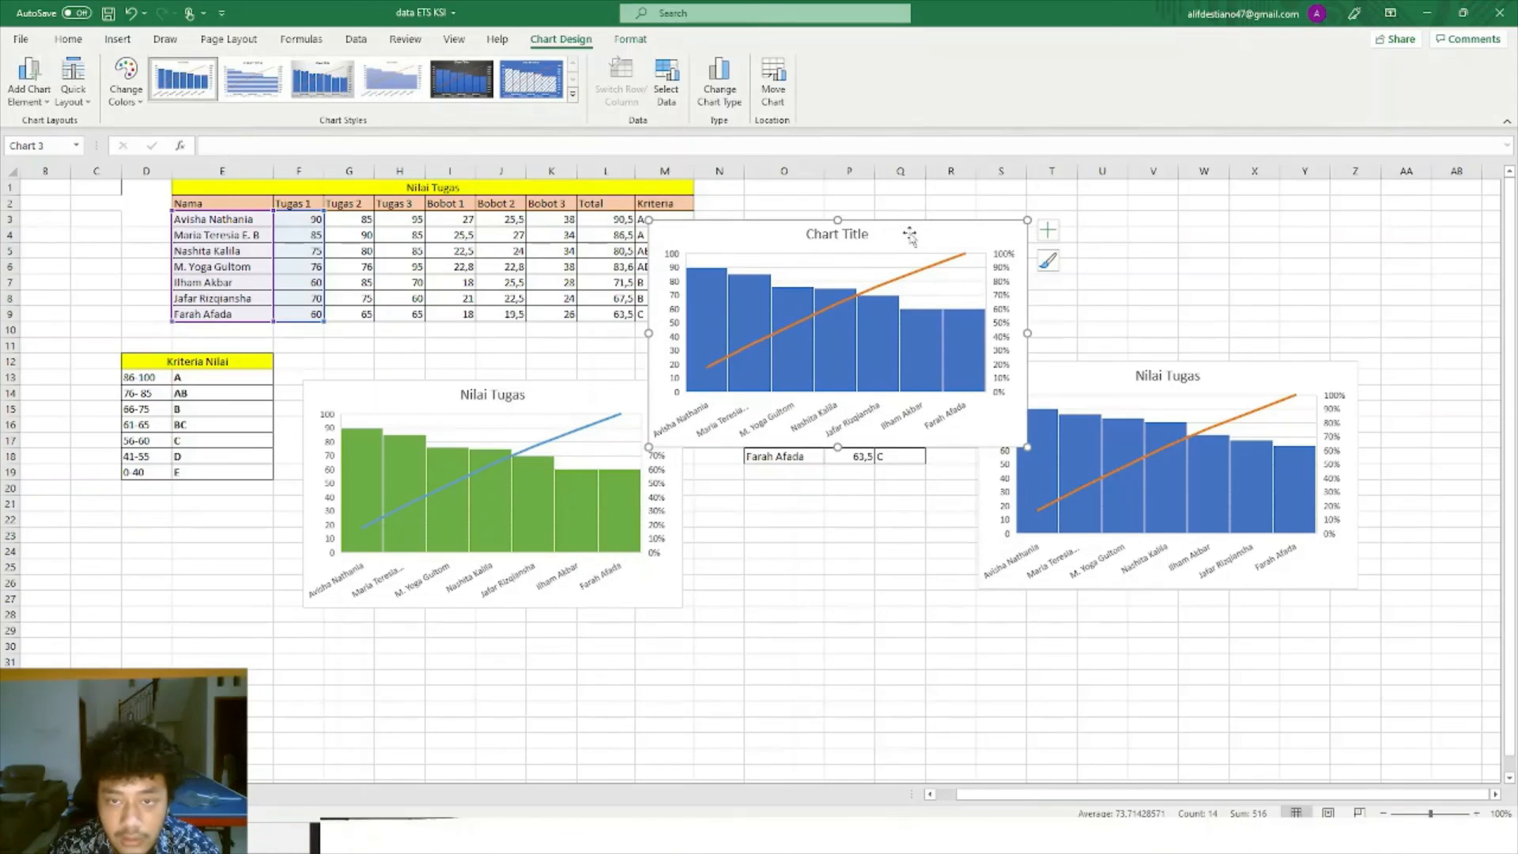
pyautogui.click(868, 238)
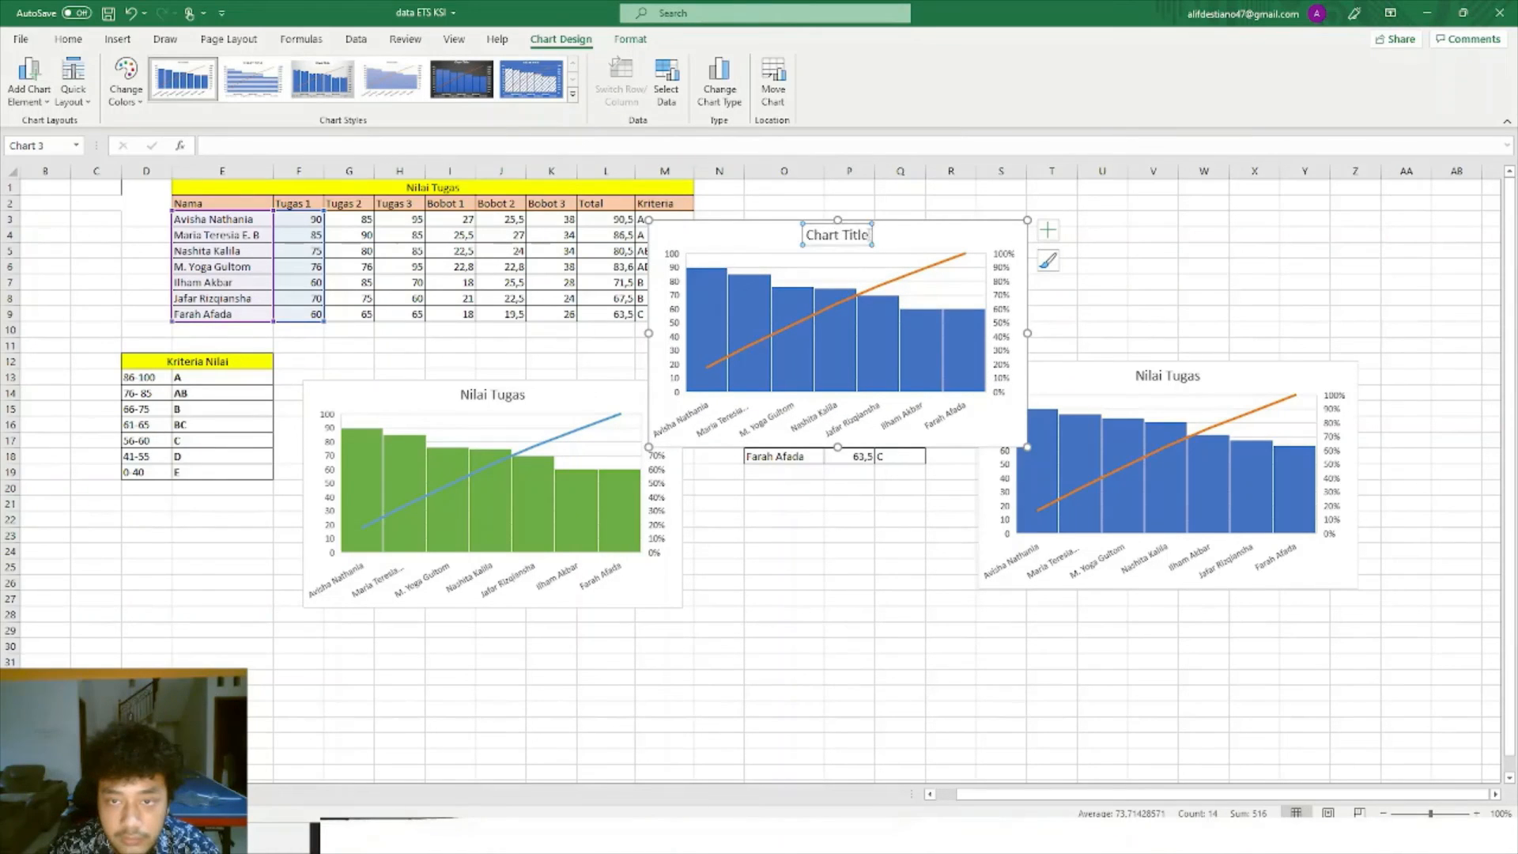
# Replace the third chart's 'Chart Title' placeholder with 'Nilai Tugas 1'.
pyautogui.doubleClick(812, 234)
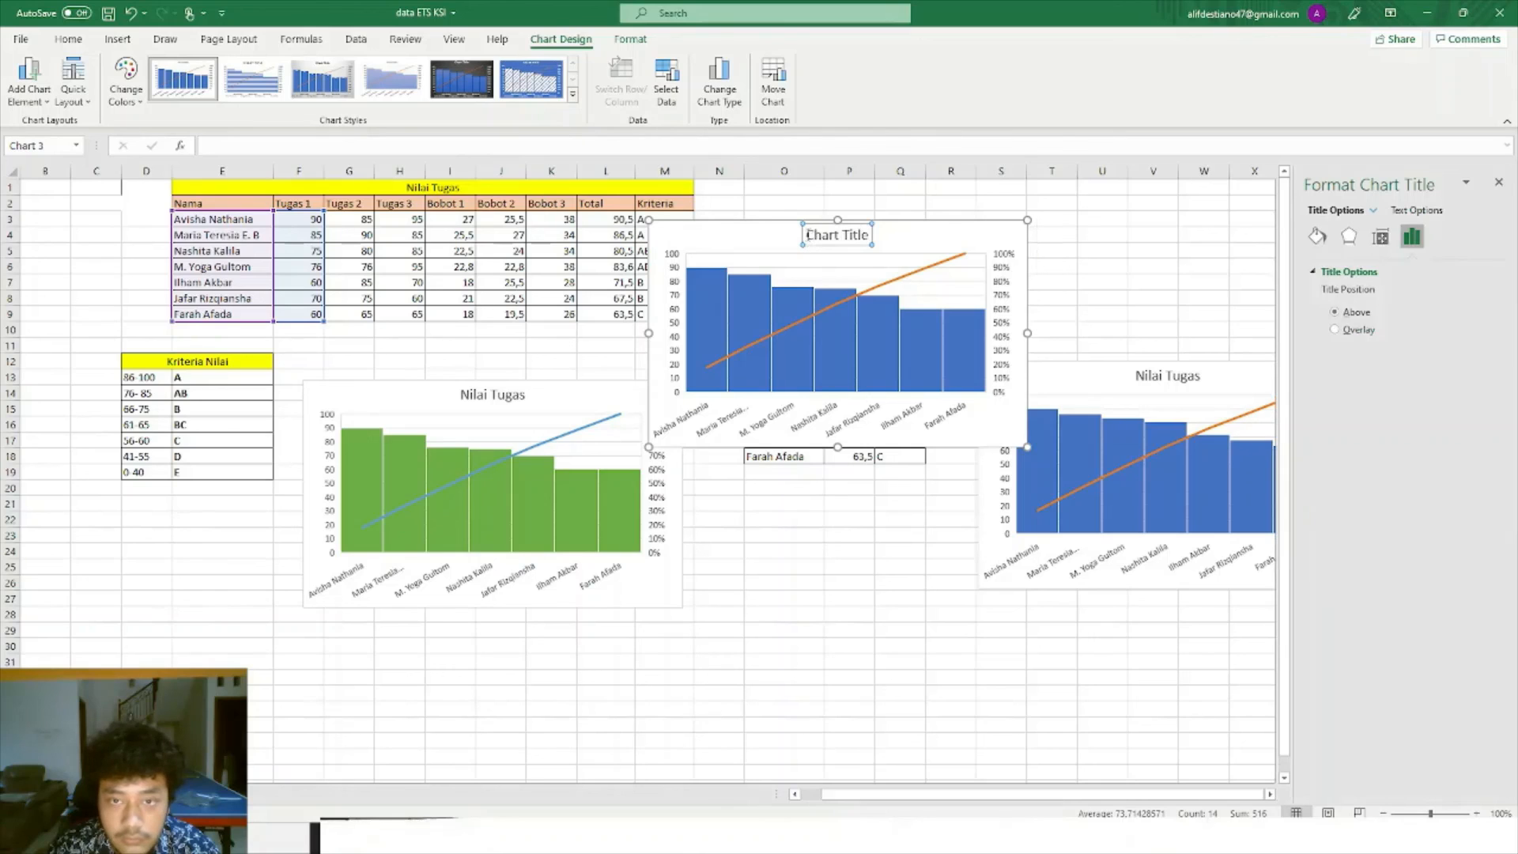
pyautogui.moveTo(805, 236); pyautogui.dragTo(880, 238)
pyautogui.press('Delete')
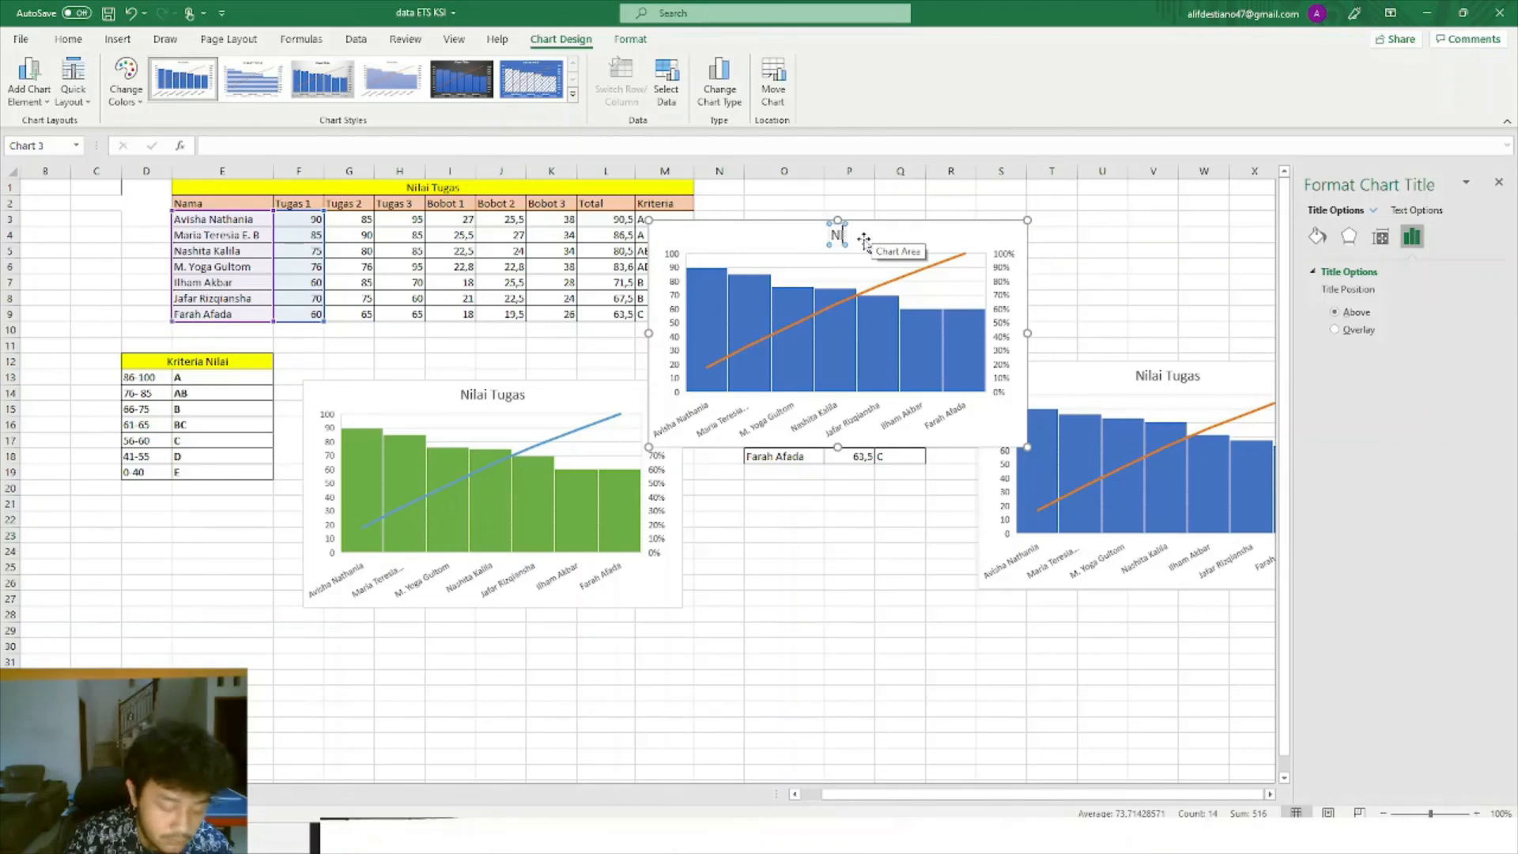
pyautogui.write('Nila')
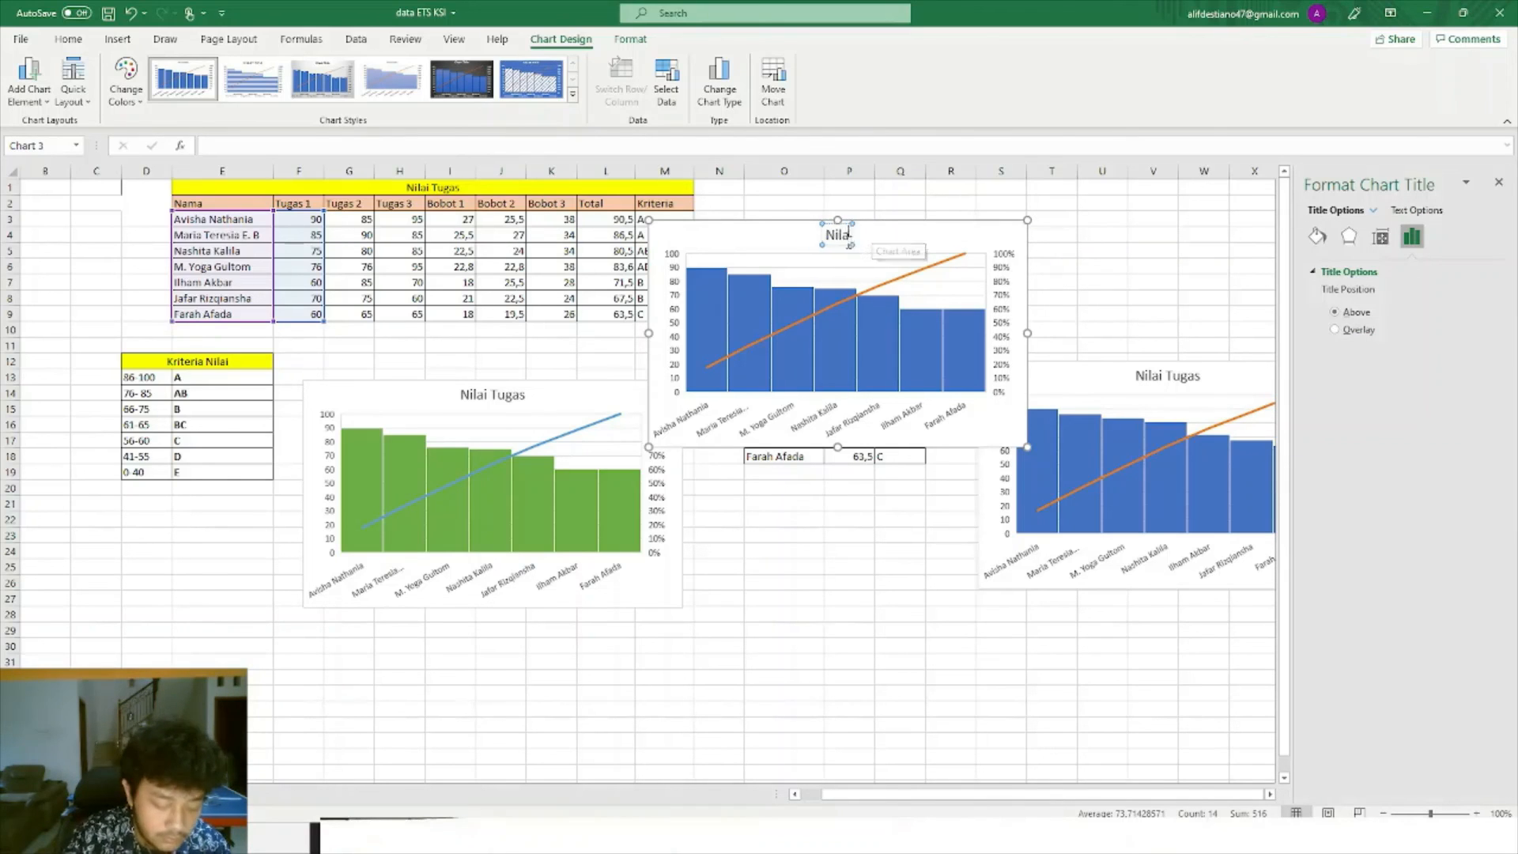
pyautogui.write('i Tugas 1')
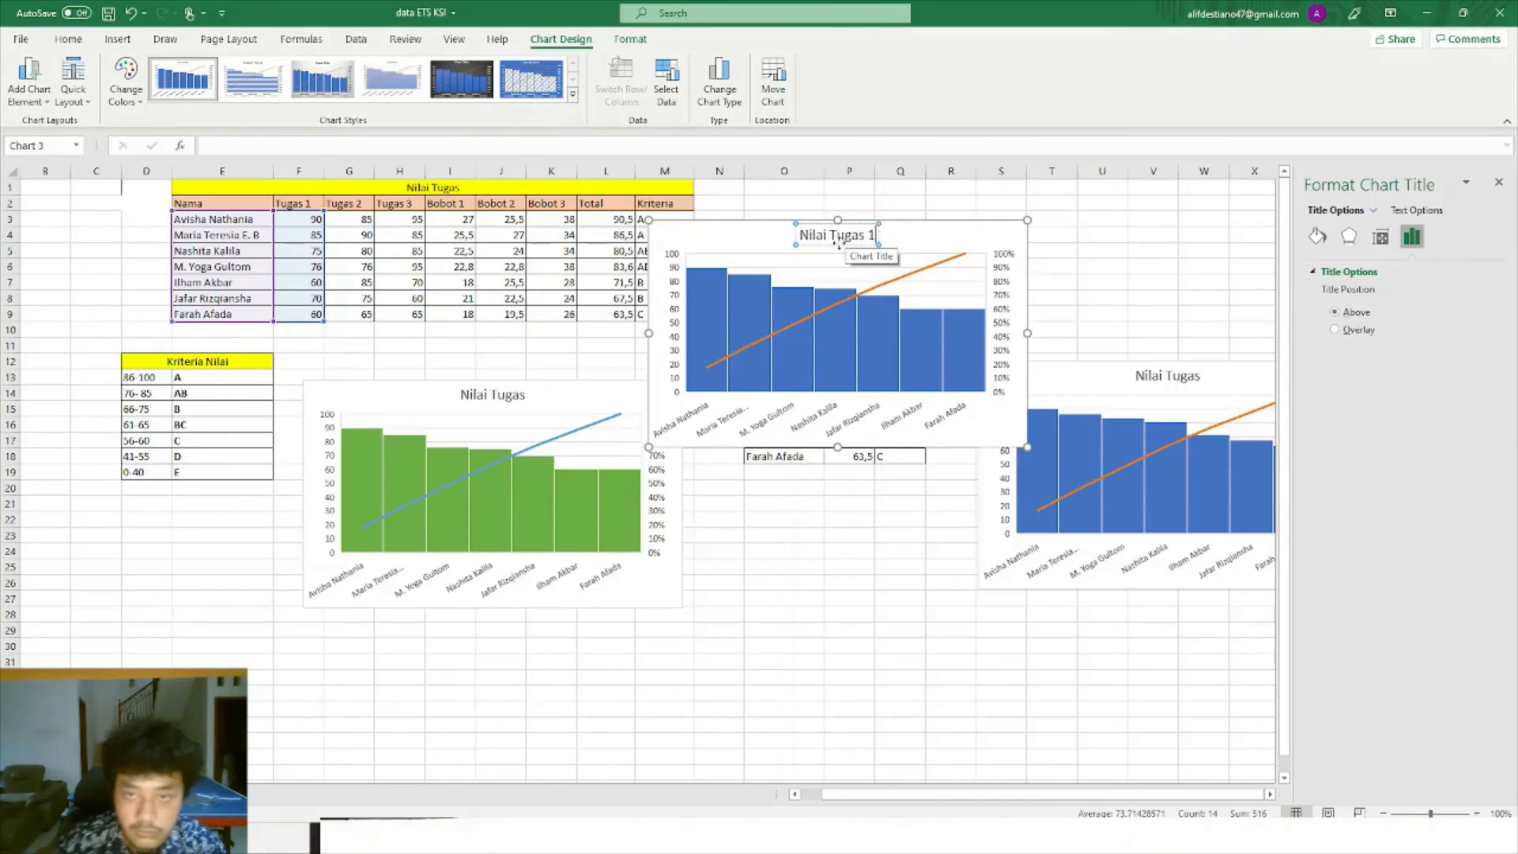
pyautogui.click(849, 566)
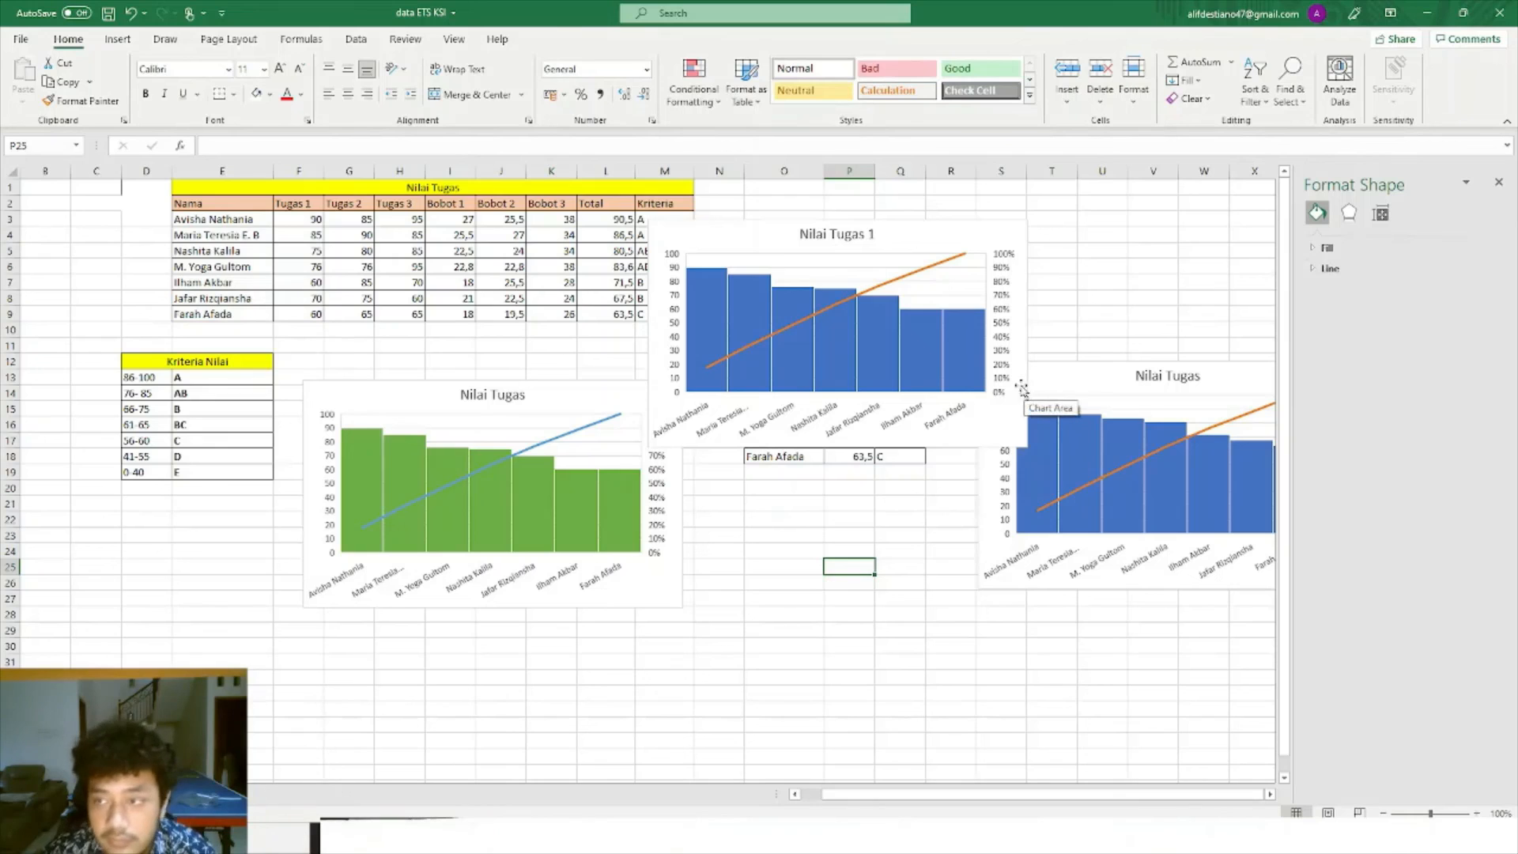
# Check the Nilai Tugas 1 chart's data range in Select Data, then close the Format pane.
pyautogui.click(933, 353)
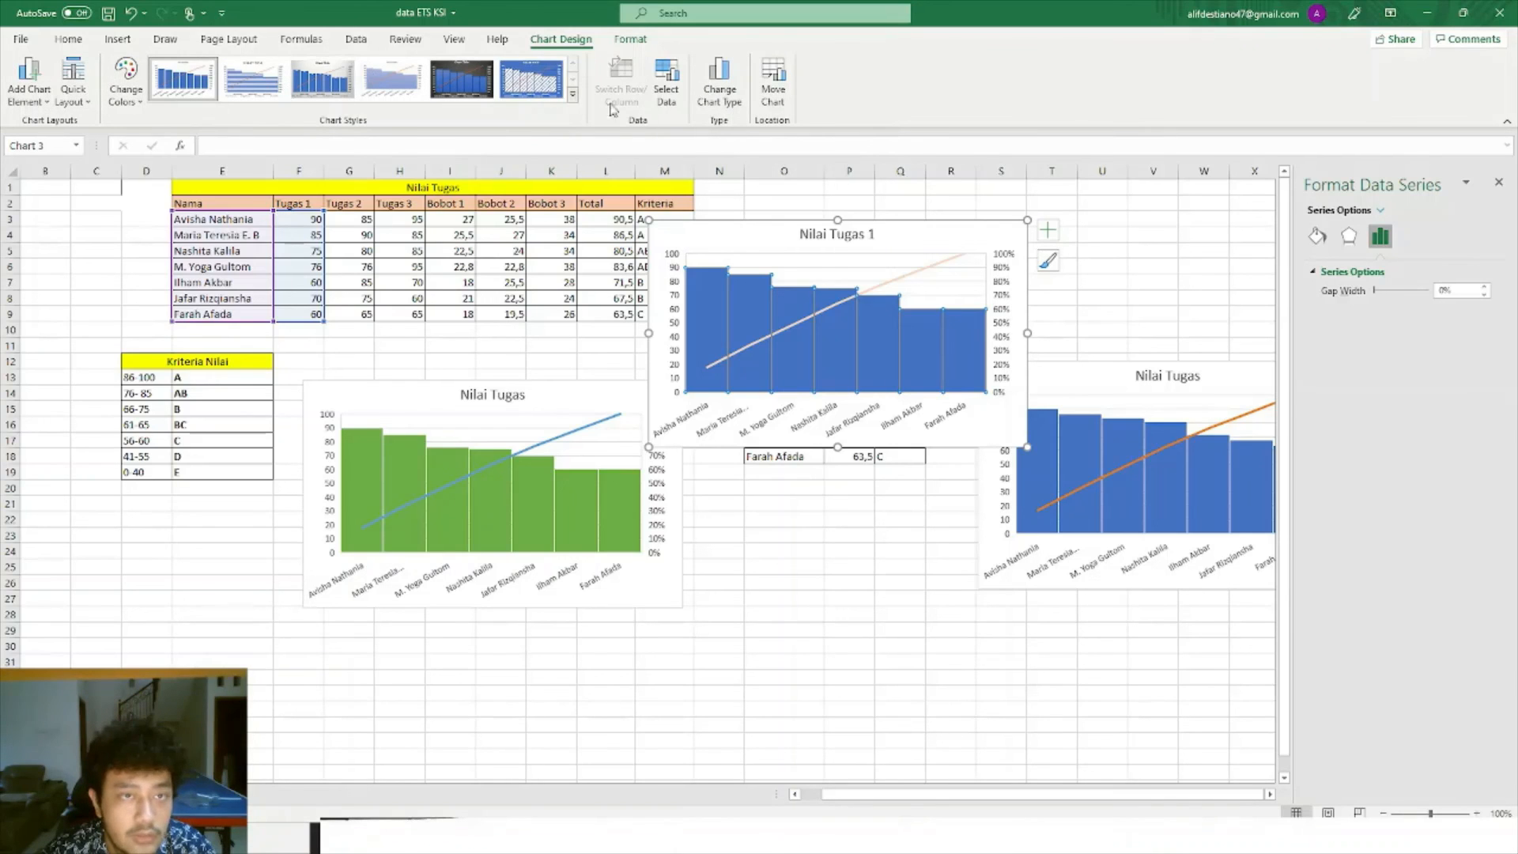
pyautogui.click(668, 93)
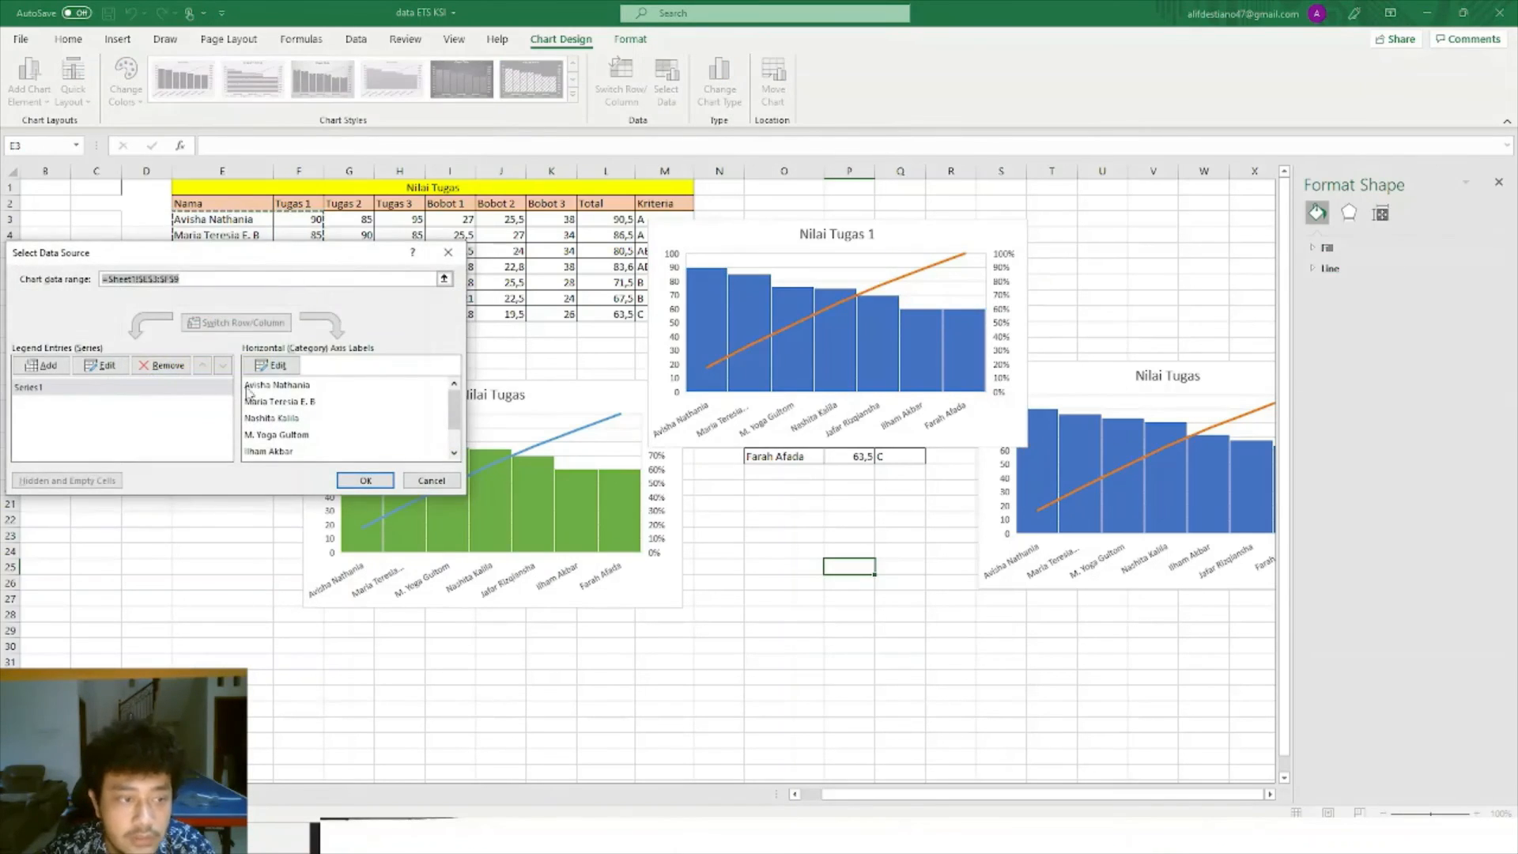
pyautogui.scroll(-1, 239, 427)
pyautogui.click(314, 386)
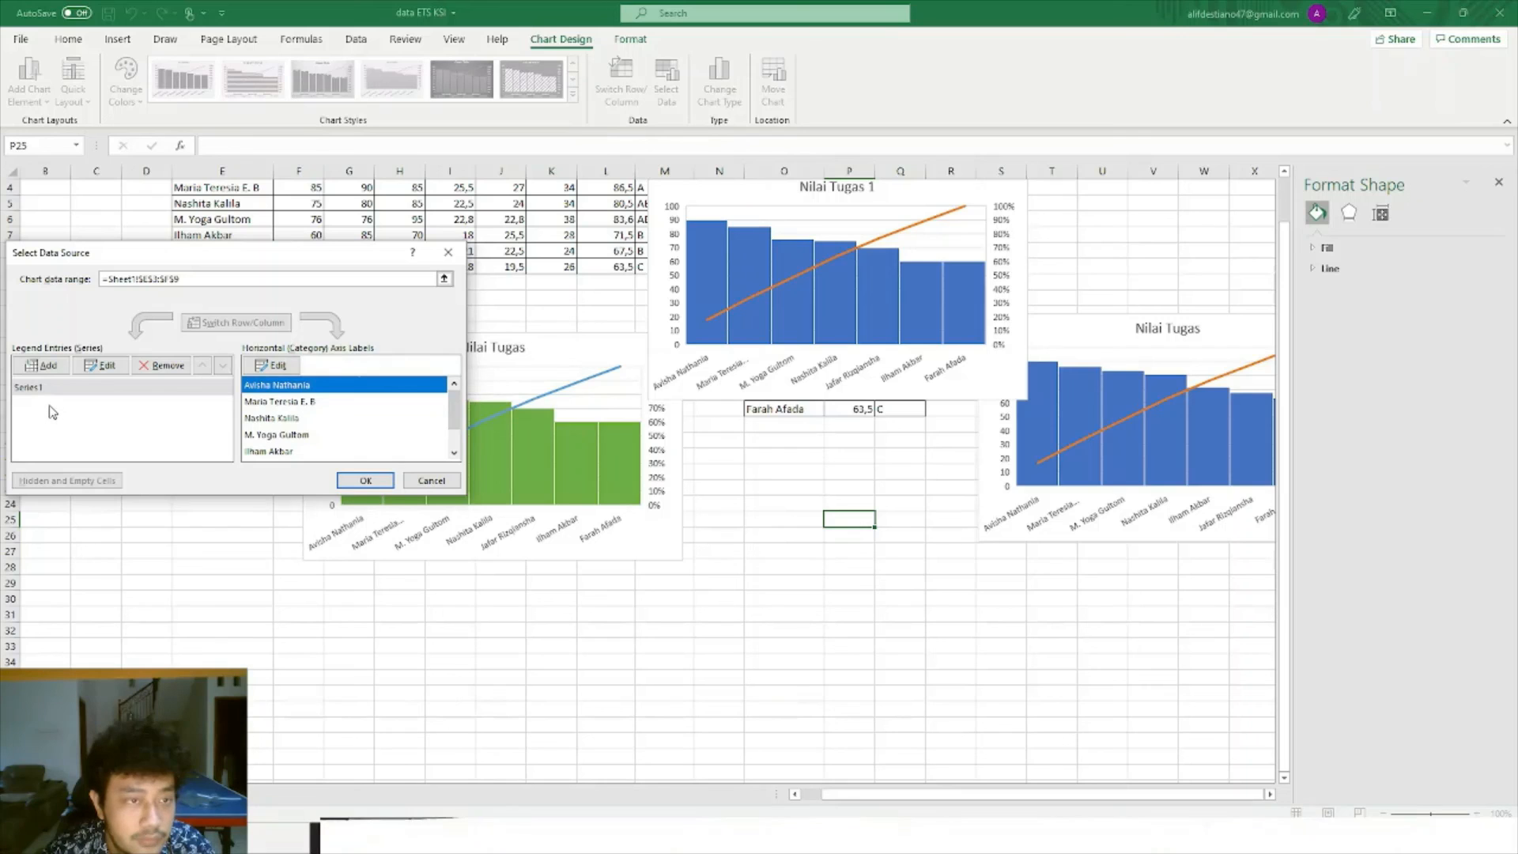
pyautogui.click(448, 253)
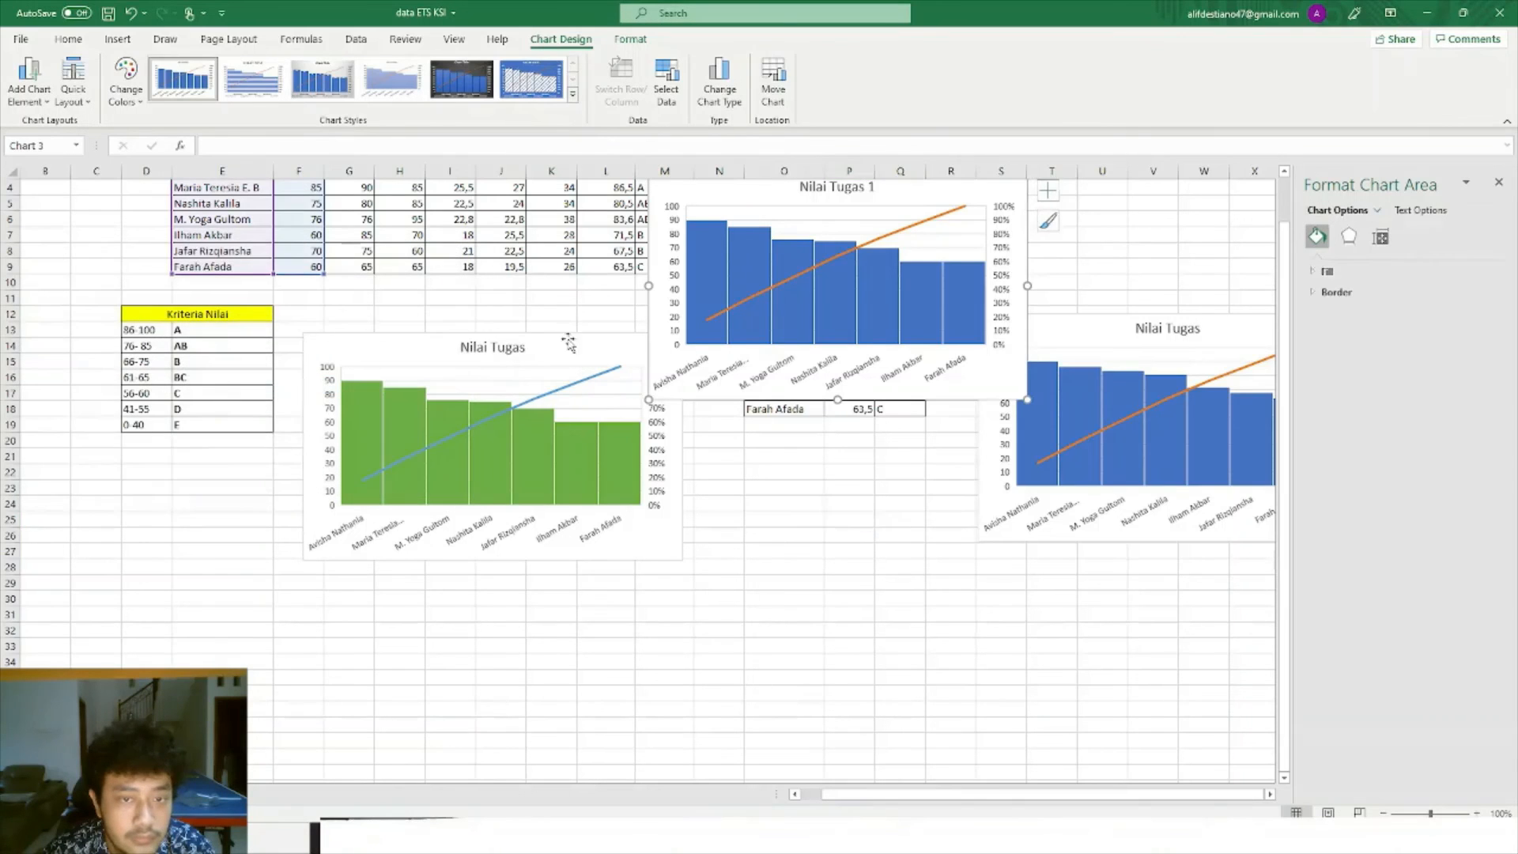
pyautogui.scroll(1, 878, 546)
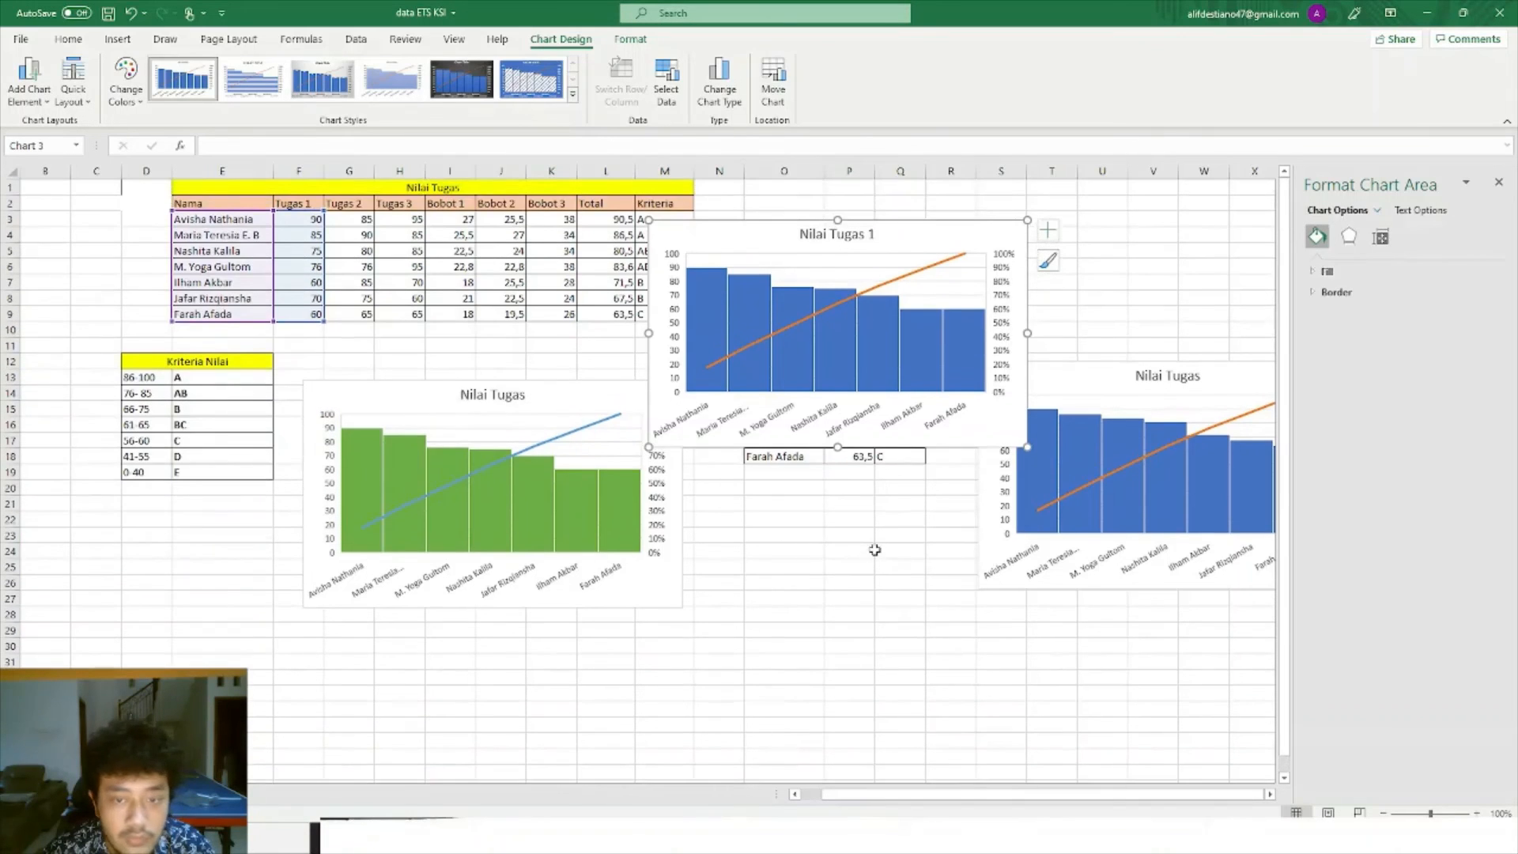
pyautogui.click(1499, 183)
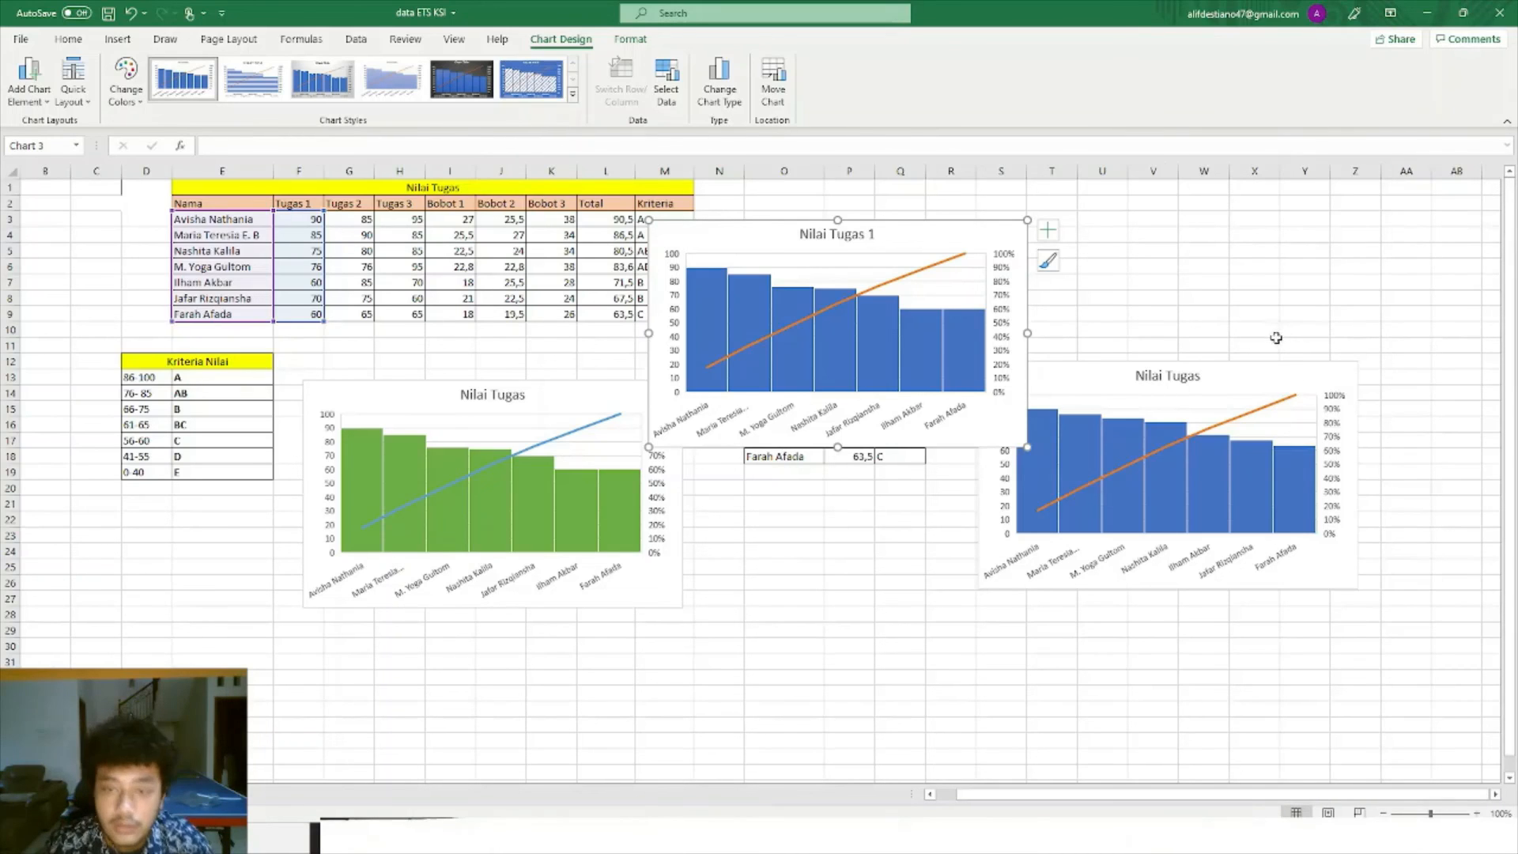